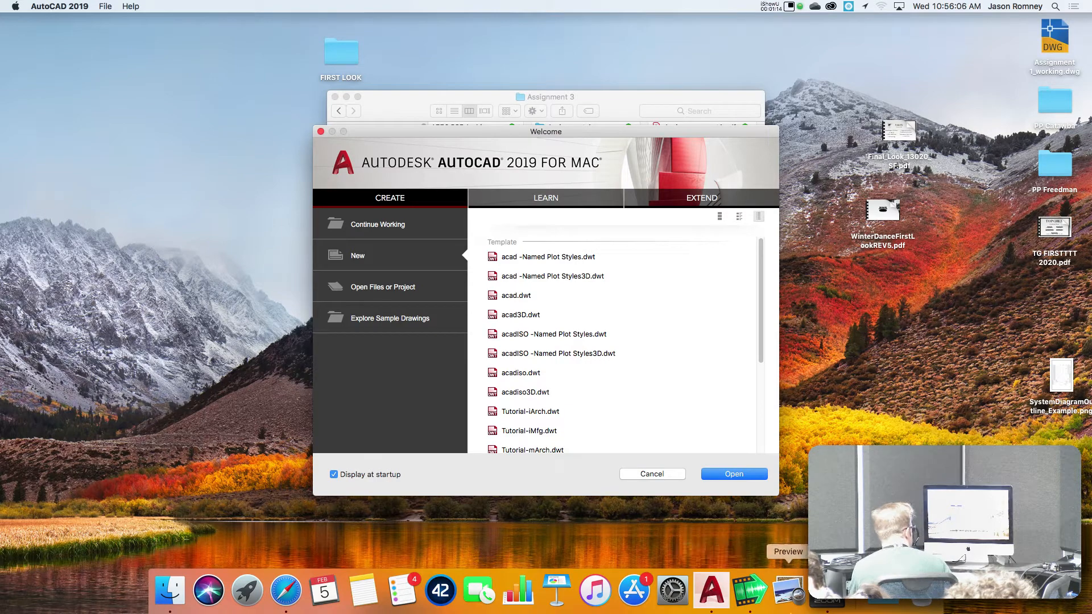
Step: Create a new drawing from the acad.dwt template
click(515, 297)
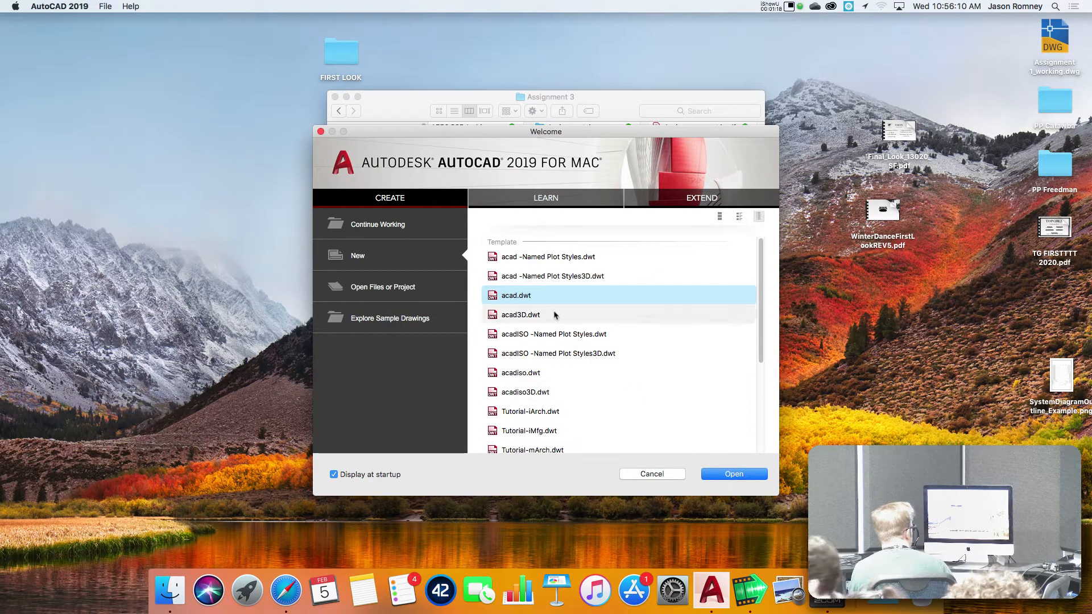
click(734, 479)
click(734, 479)
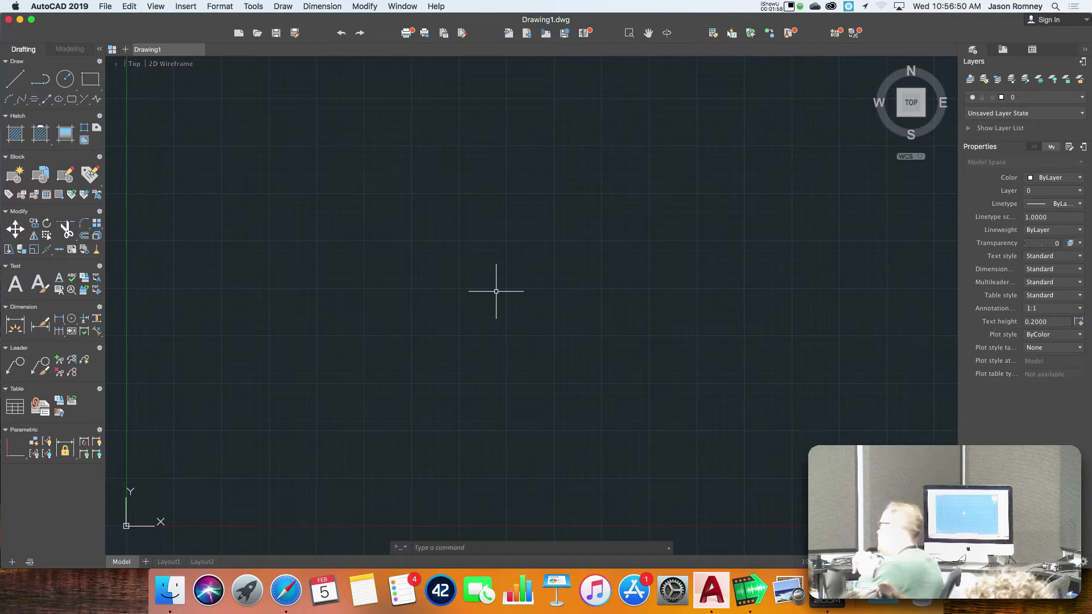
text(t)
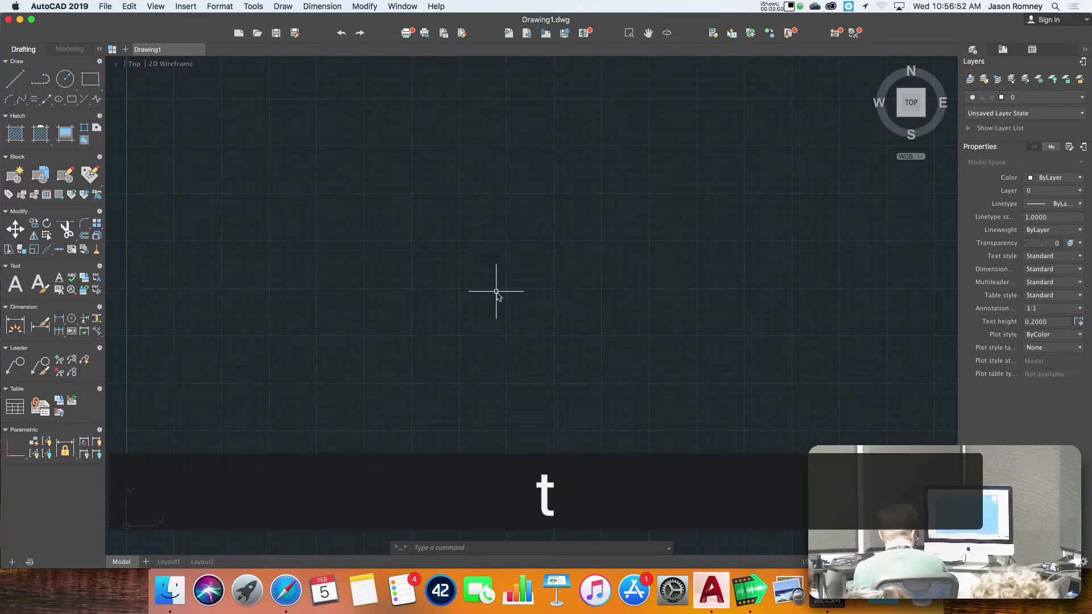
text(ext)
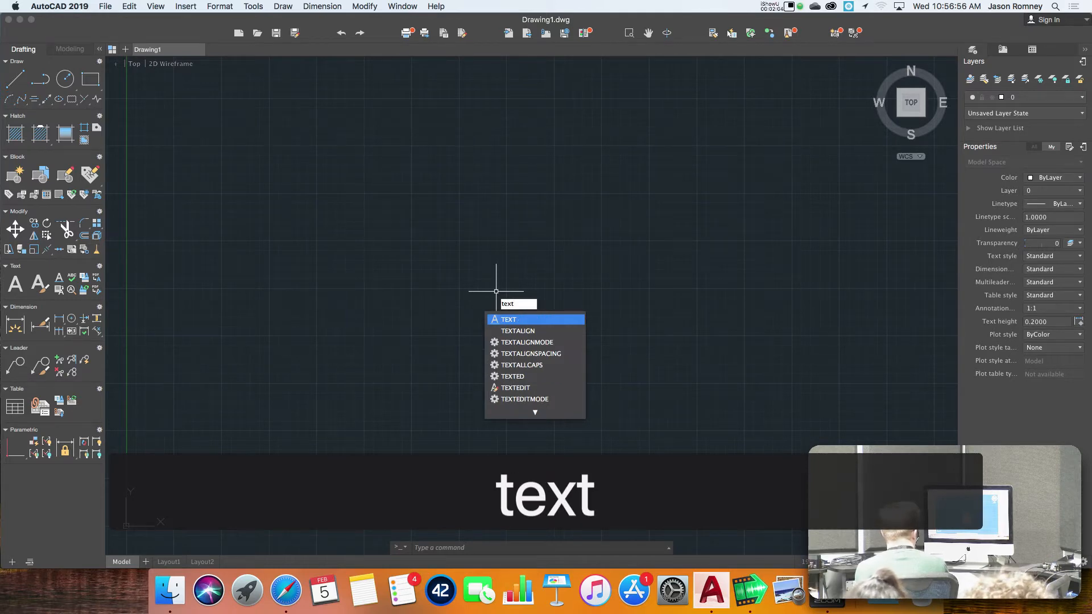
key(Return)
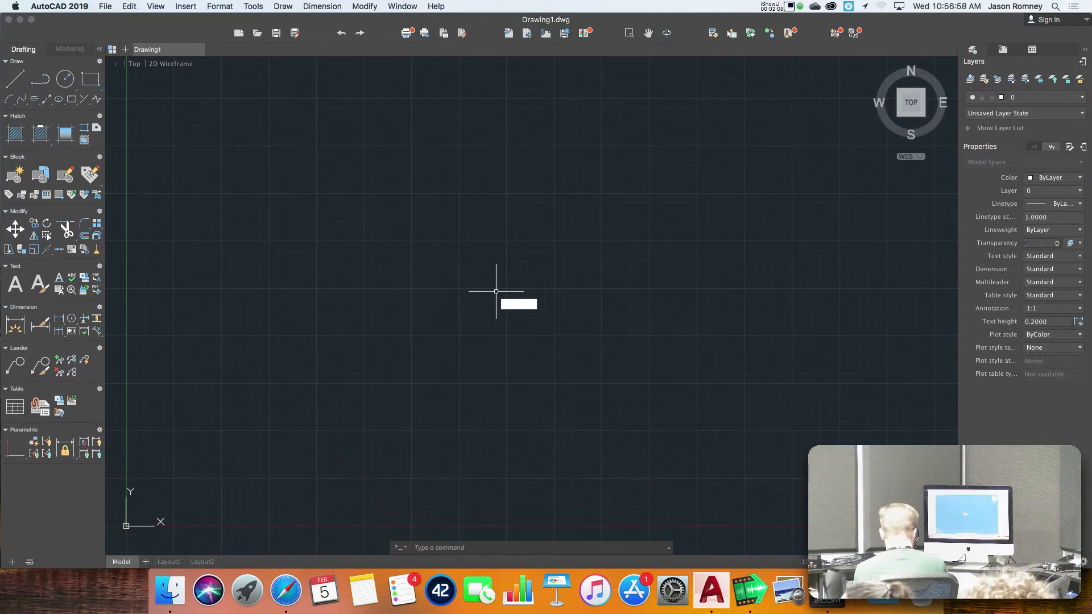
text(mtext)
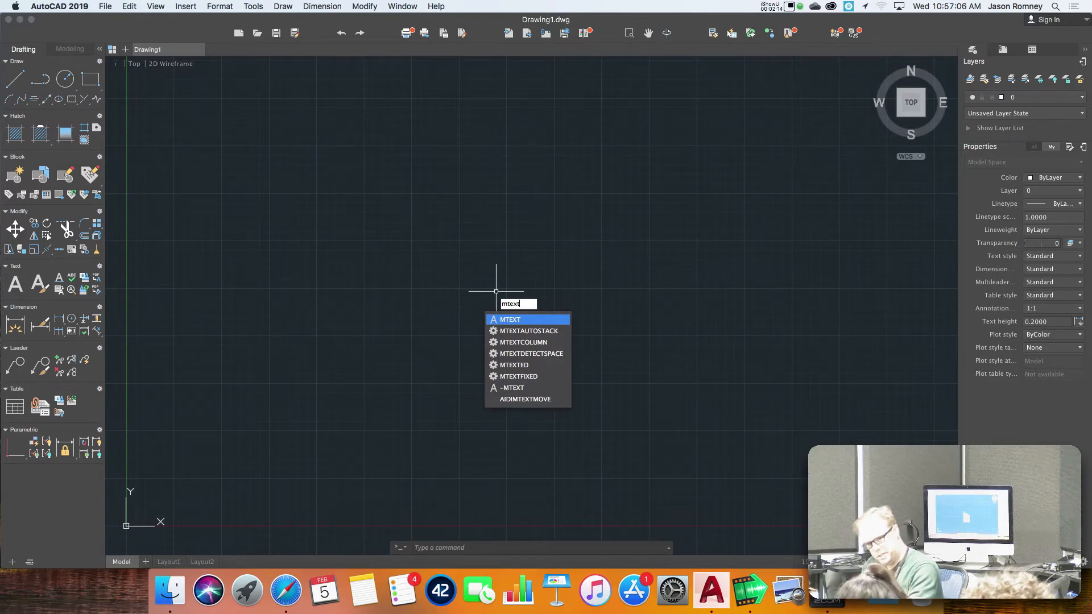
key(BackSpace)
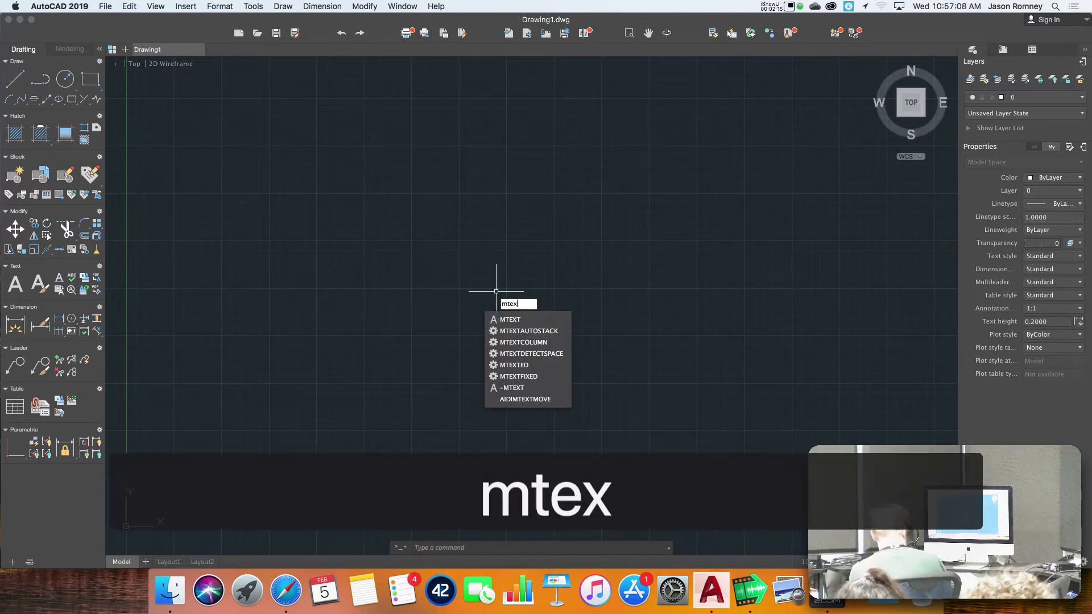
key(BackSpace)
key(BackSpace)
key(BackSpace)
key(BackSpace)
Step: Start a single-line text in the lower-left area of the drawing with height 0.5 and rotation angle 0
text(text)
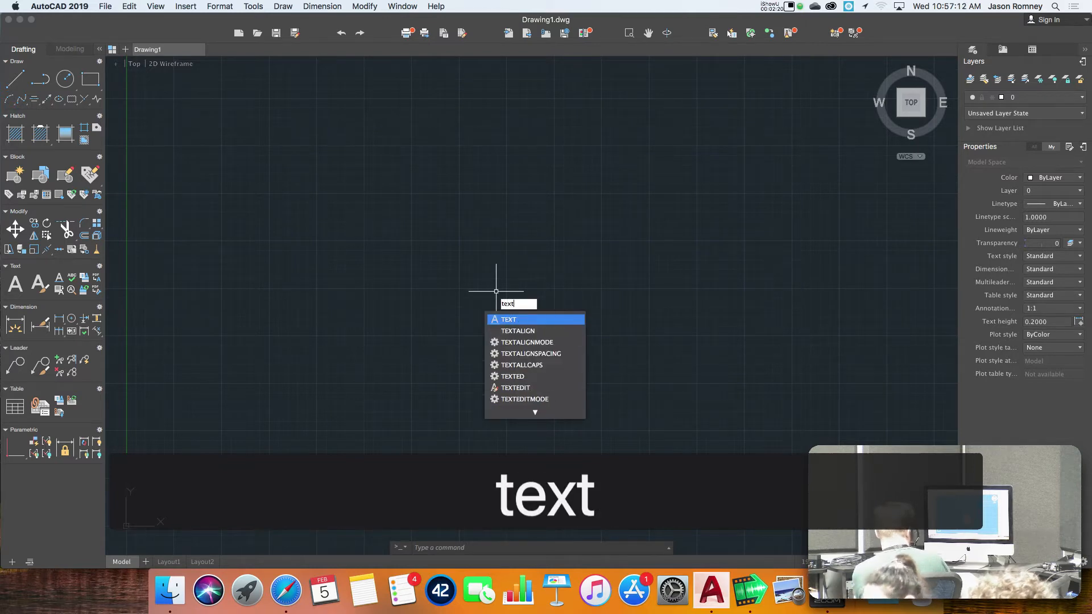
key(Return)
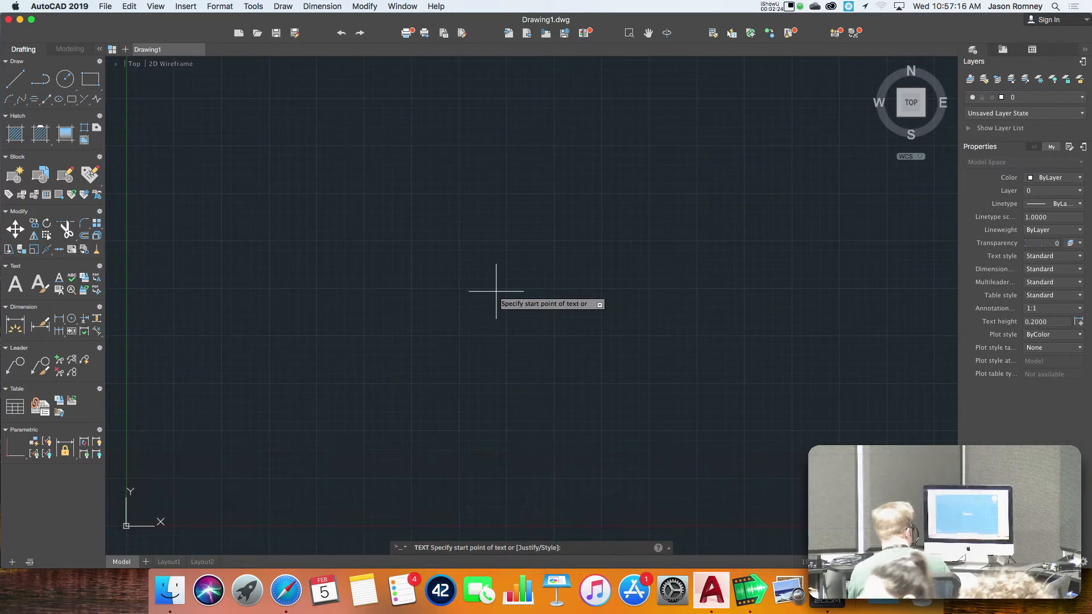
click(316, 344)
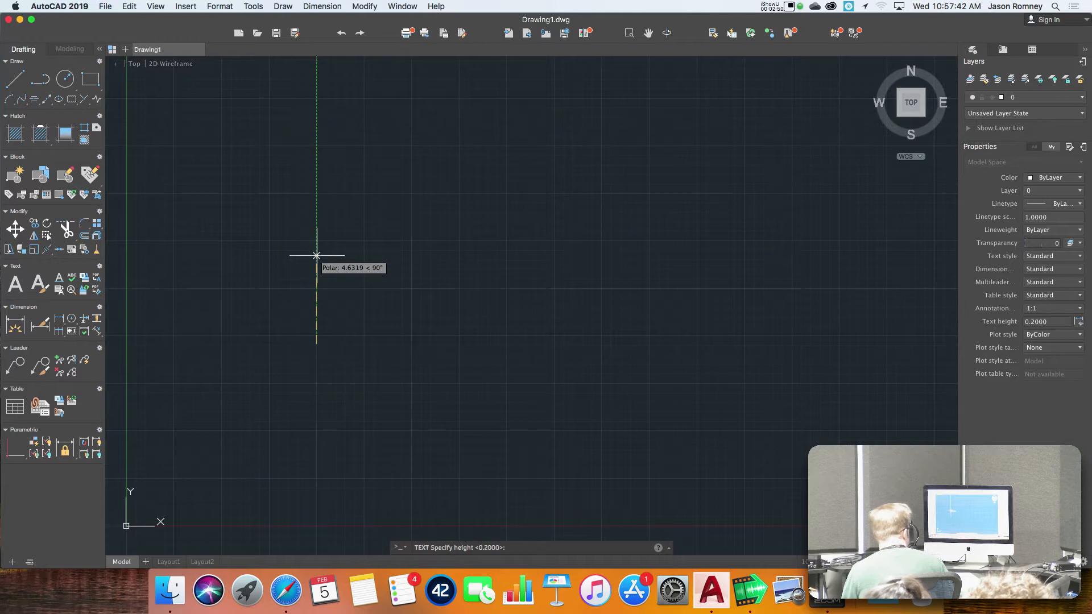
text(.5)
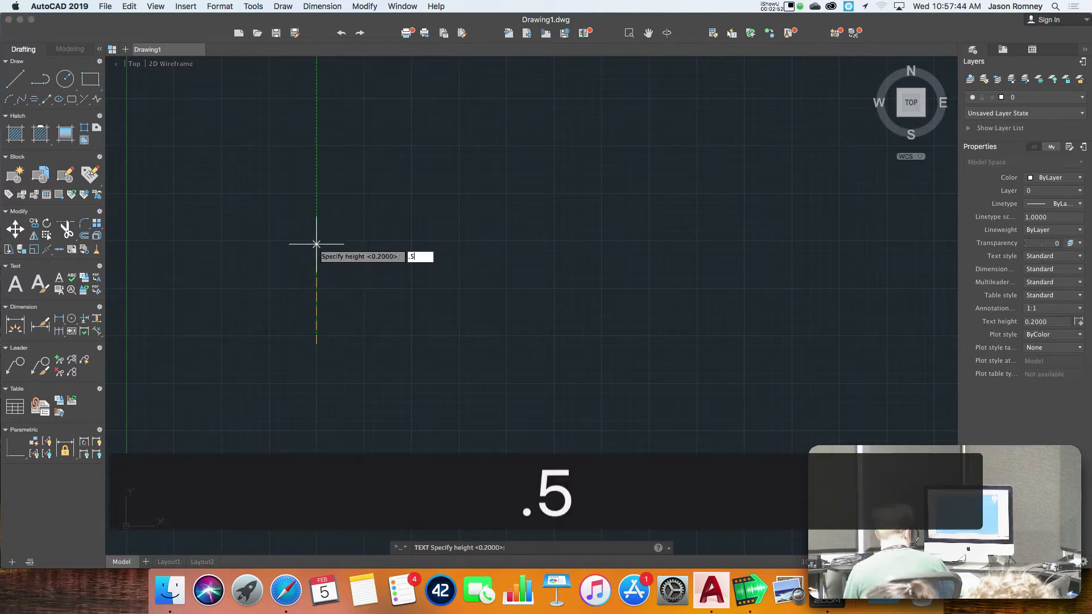
key(Return)
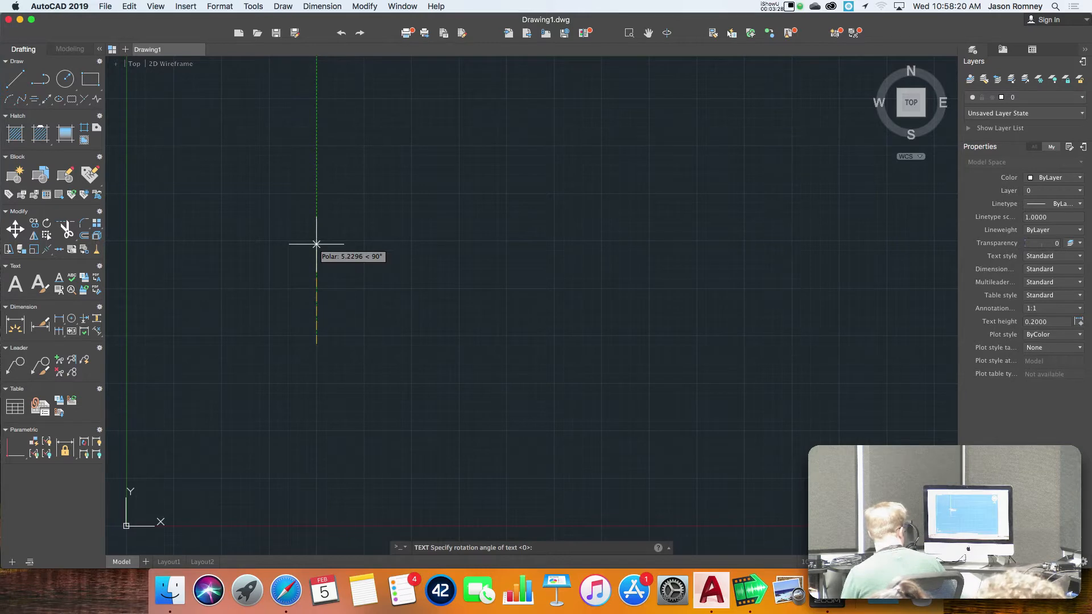
key(Return)
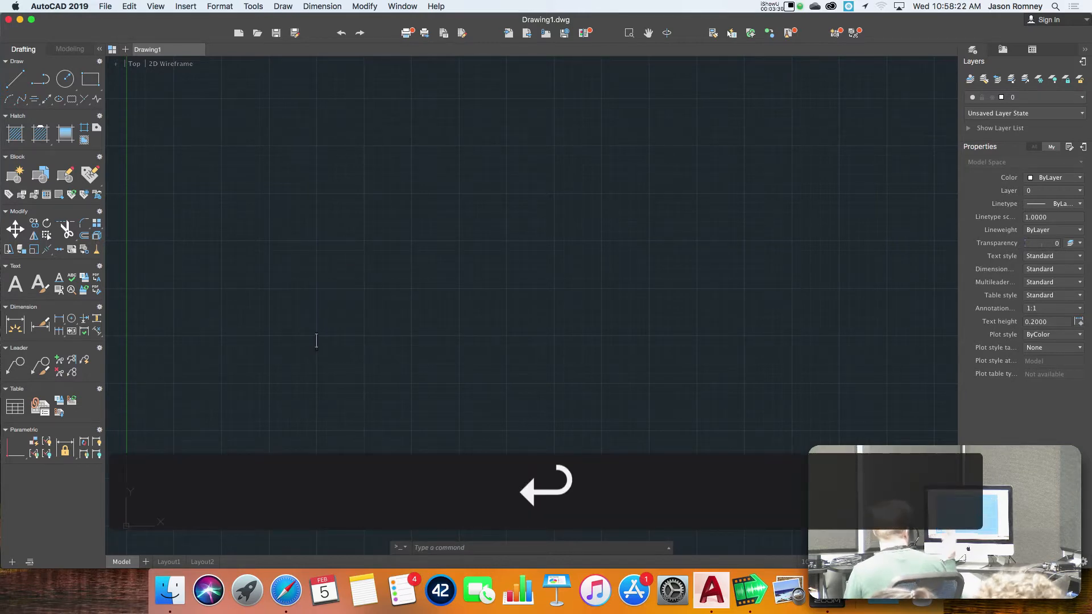
Step: Enter EQUIPMENT TYPE as the single-line text and finish the text command, leaving nothing selected
key(e)
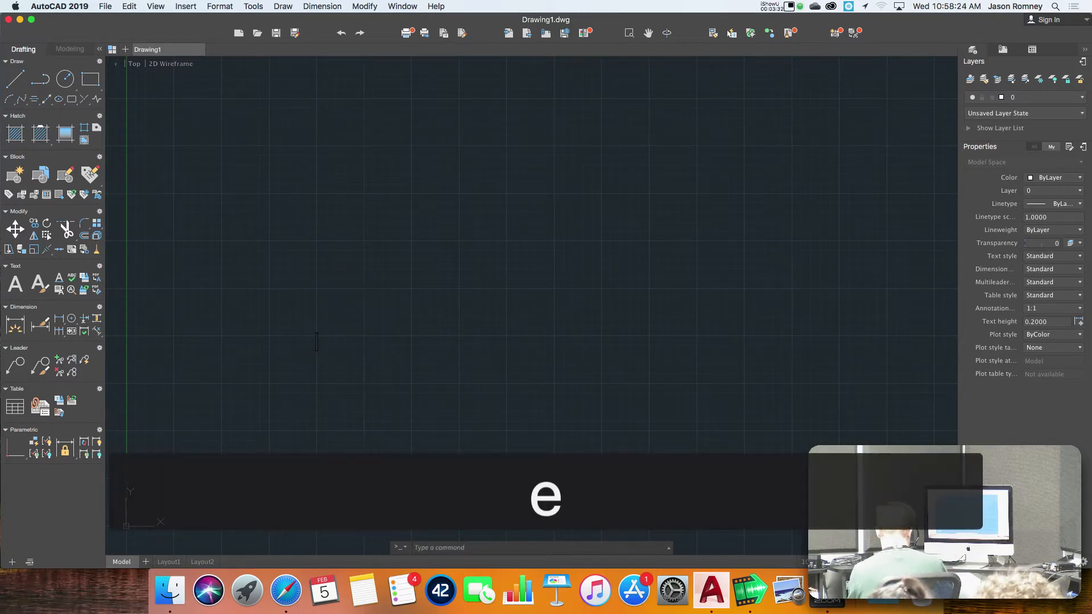
key(e)
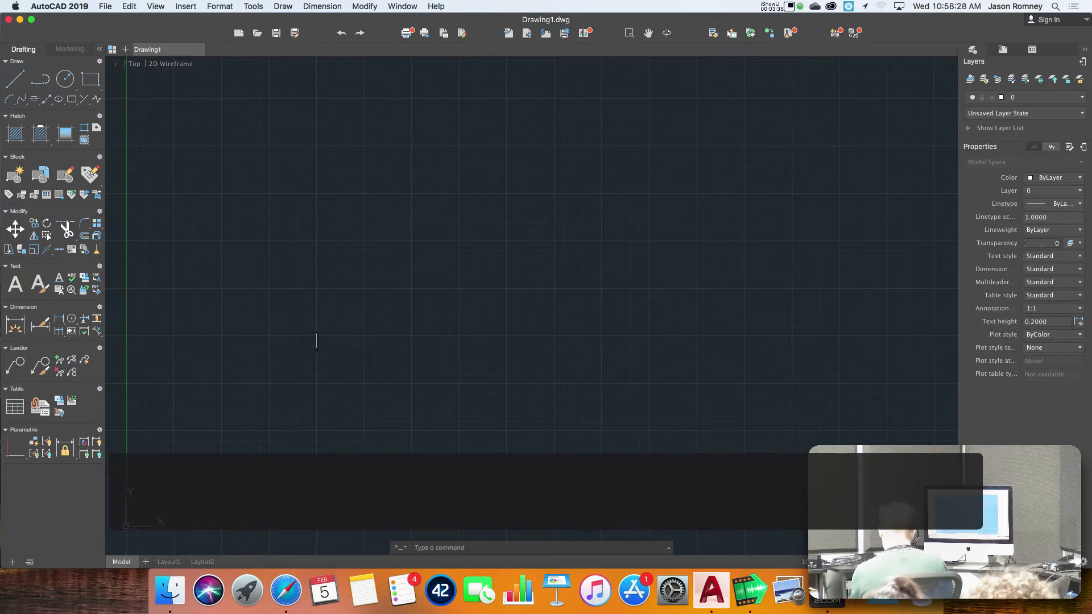
text(eq)
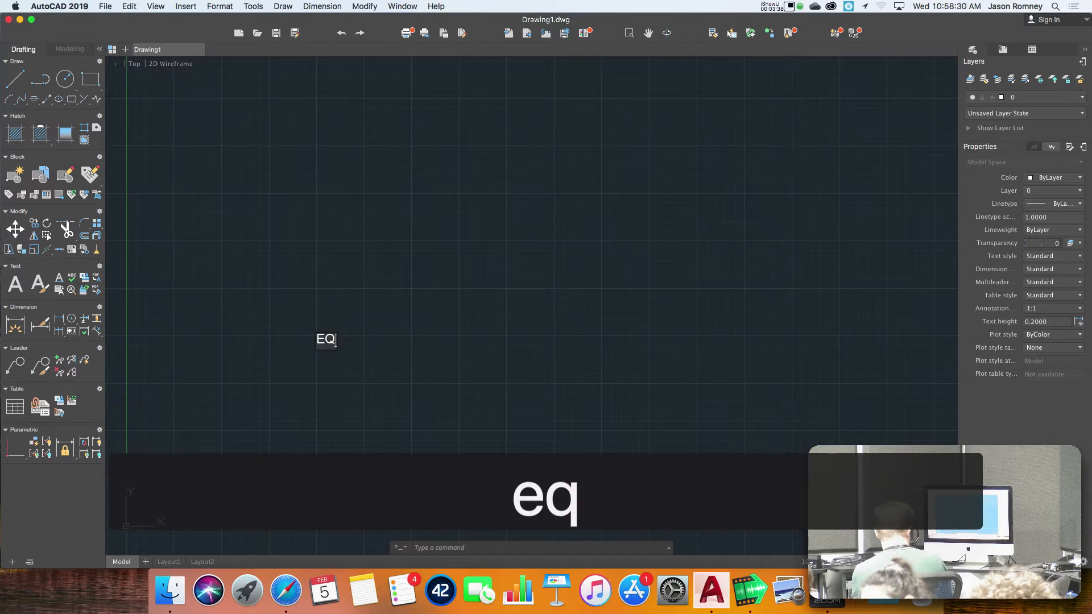
text(uipment typ)
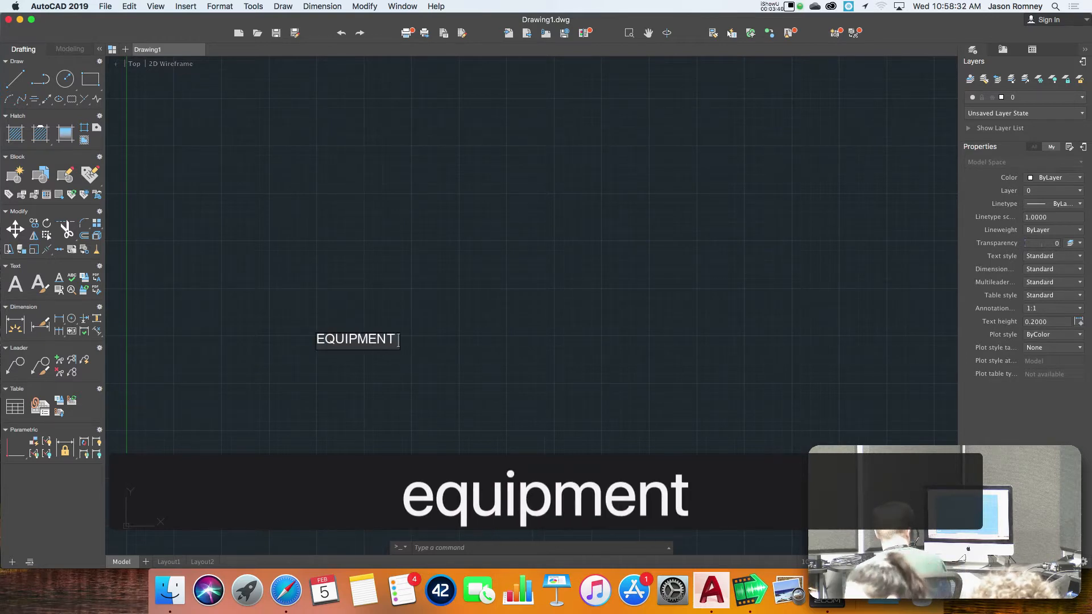
text(E)
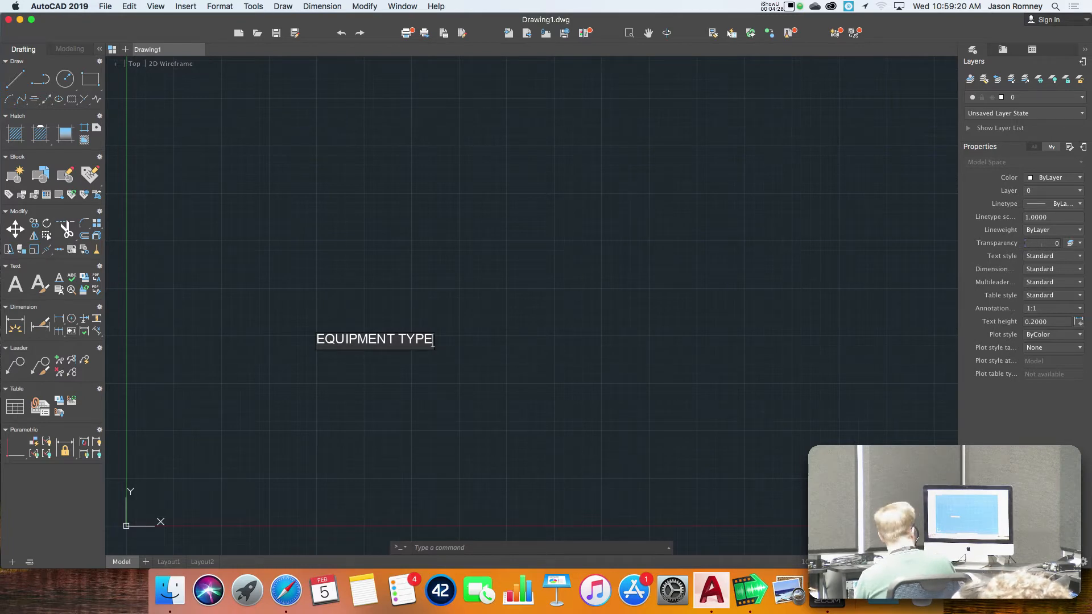
key(Return)
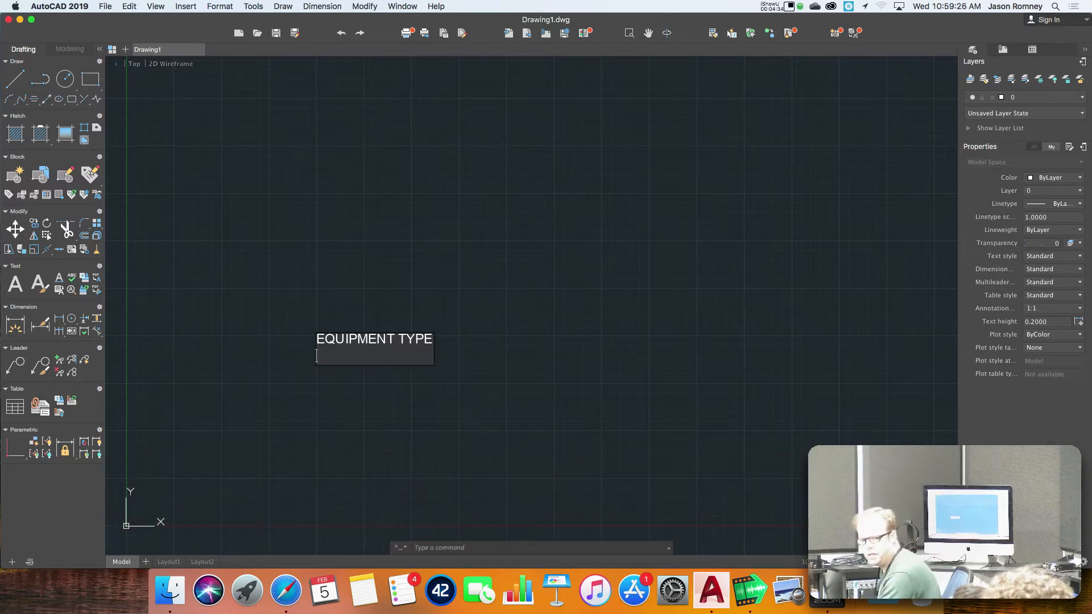
key(Return)
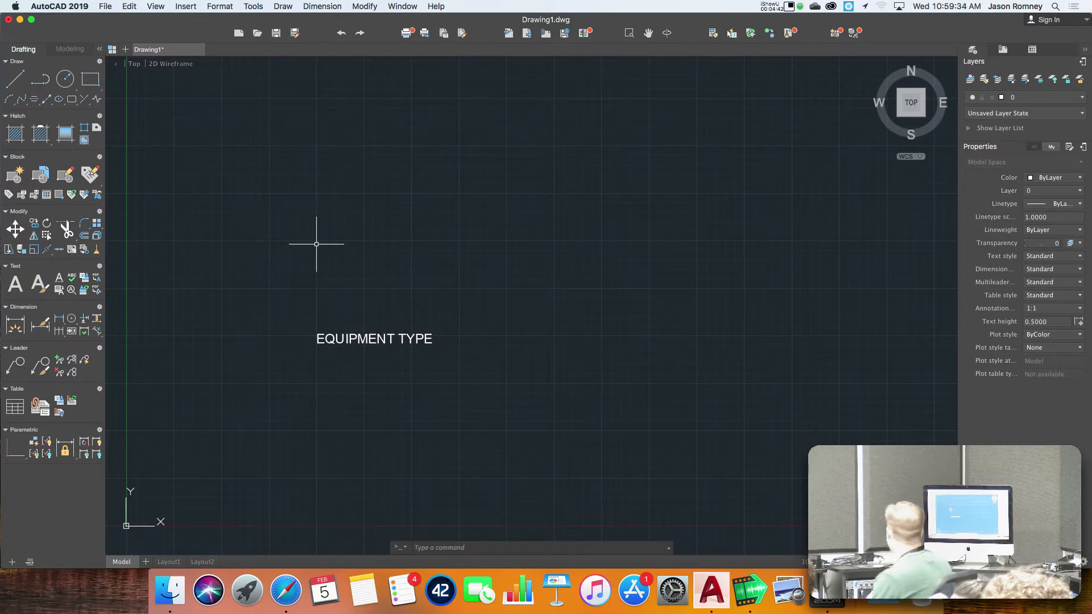
click(362, 337)
key(Escape)
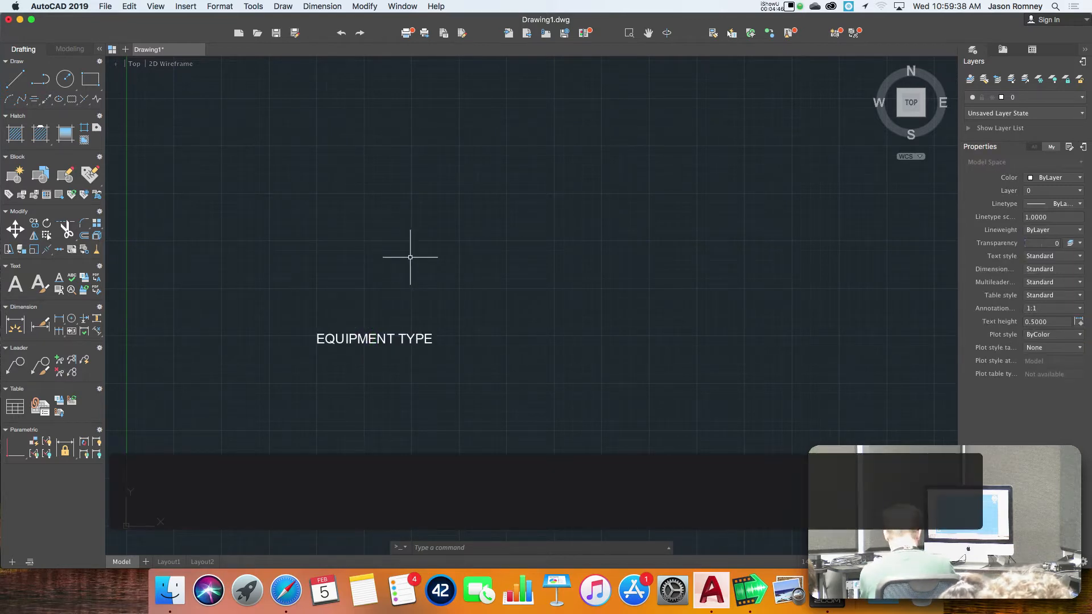
Step: Start a multiline text and define its rectangular box above and to the right of the EQUIPMENT TYPE label
text(mte)
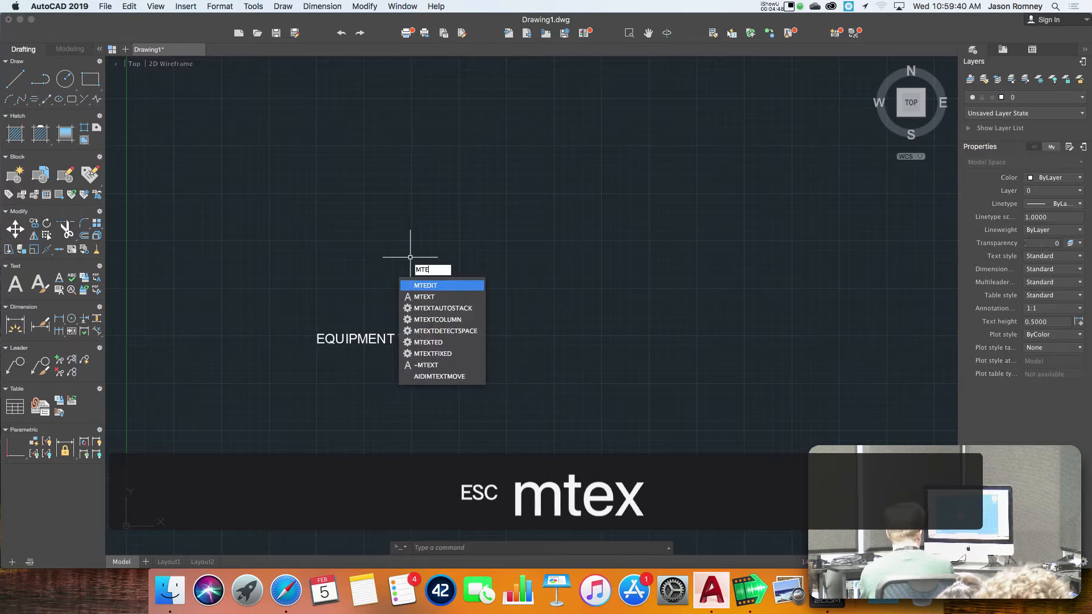
text(xt)
key(Return)
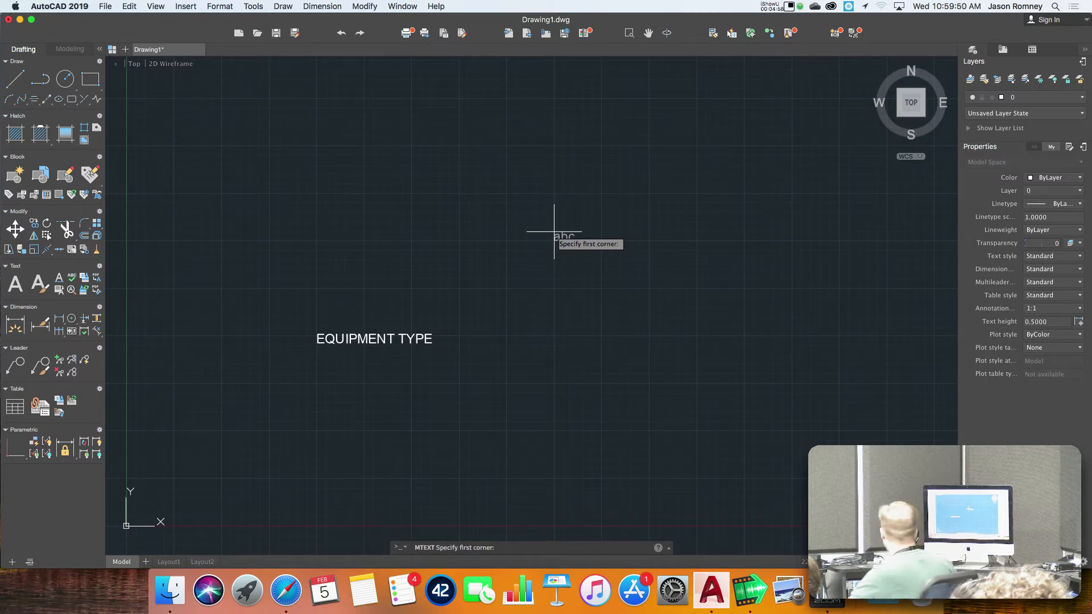
click(547, 213)
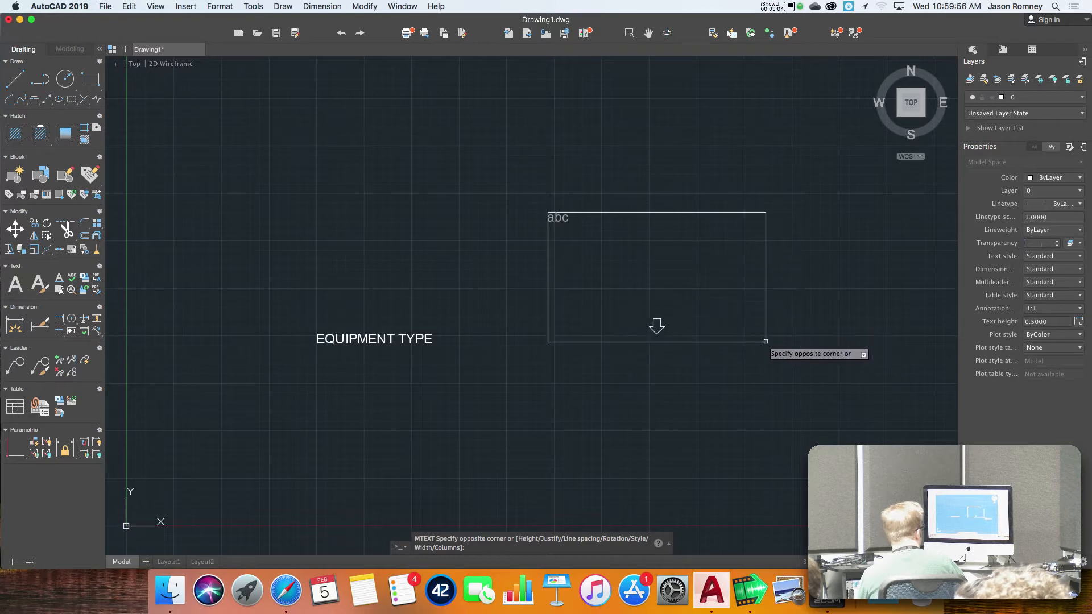
click(773, 342)
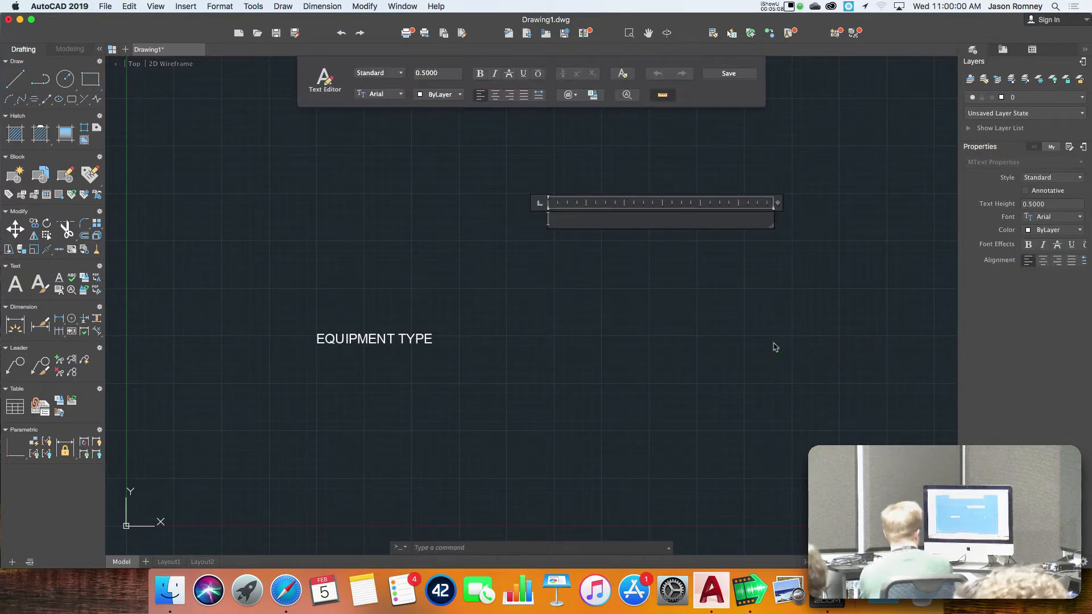
Step: Enter "O FOR A MUSE OF FIRE THAT WOULD ASCEND THE BRIGHTEST HEAVEN OF INVENTION." in the multiline text box
text(O FOR A MUS)
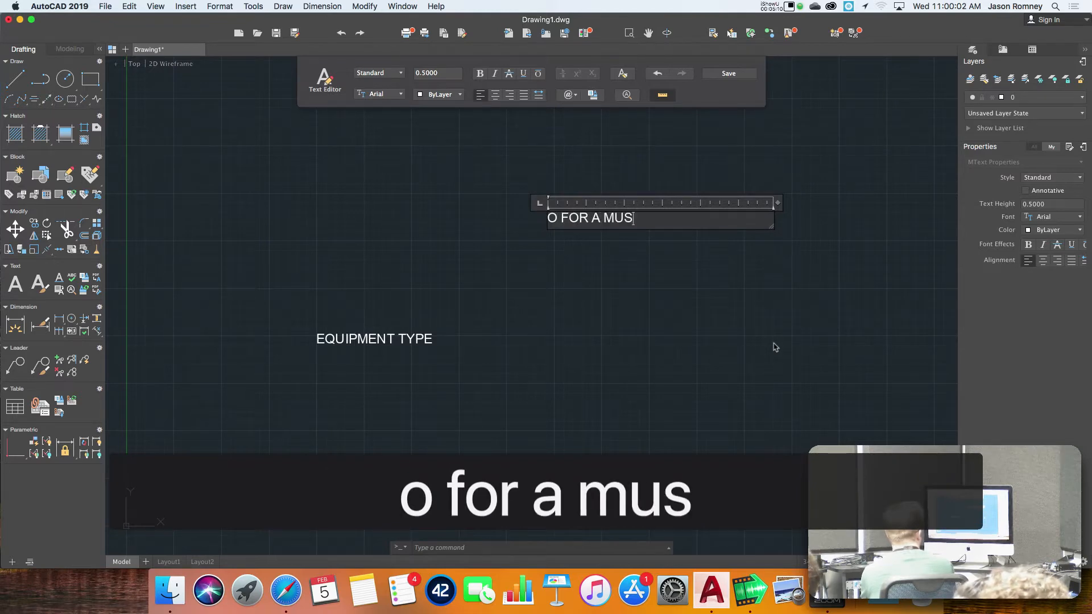
text(E OF FIRE THAT WOULD ASCHEN)
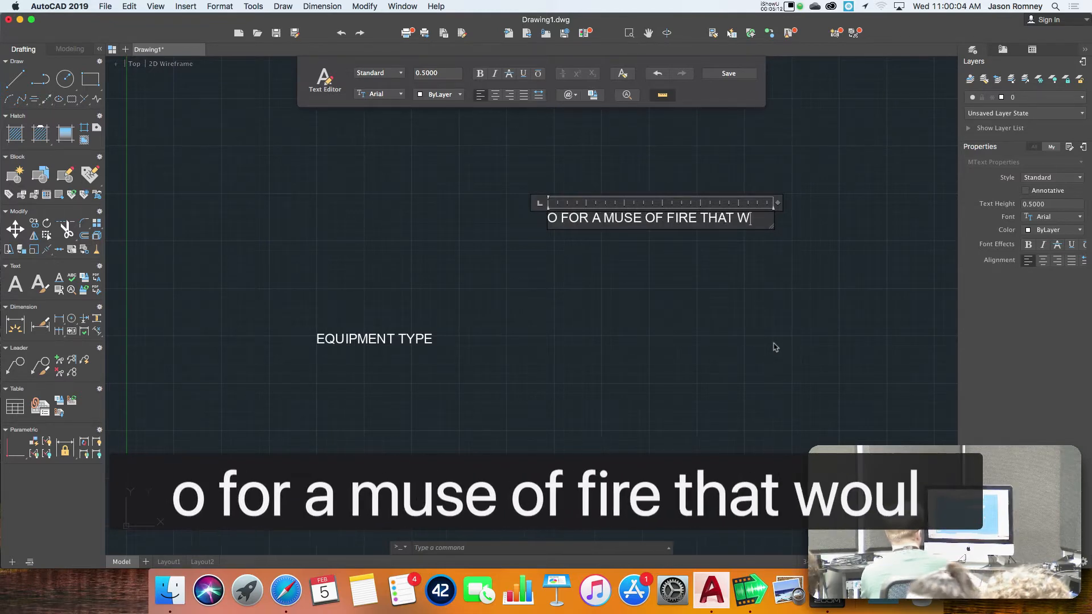
key(BackSpace)
key(BackSpace)
key(BackSpace)
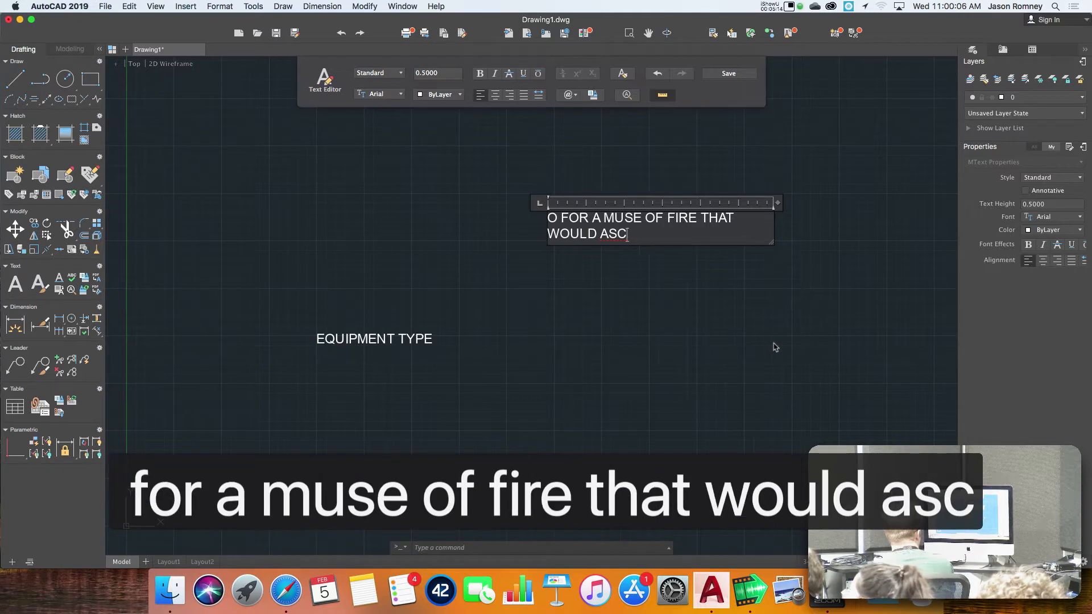
text(ENDT HE)
key(BackSpace)
key(BackSpace)
key(BackSpace)
key(BackSpace)
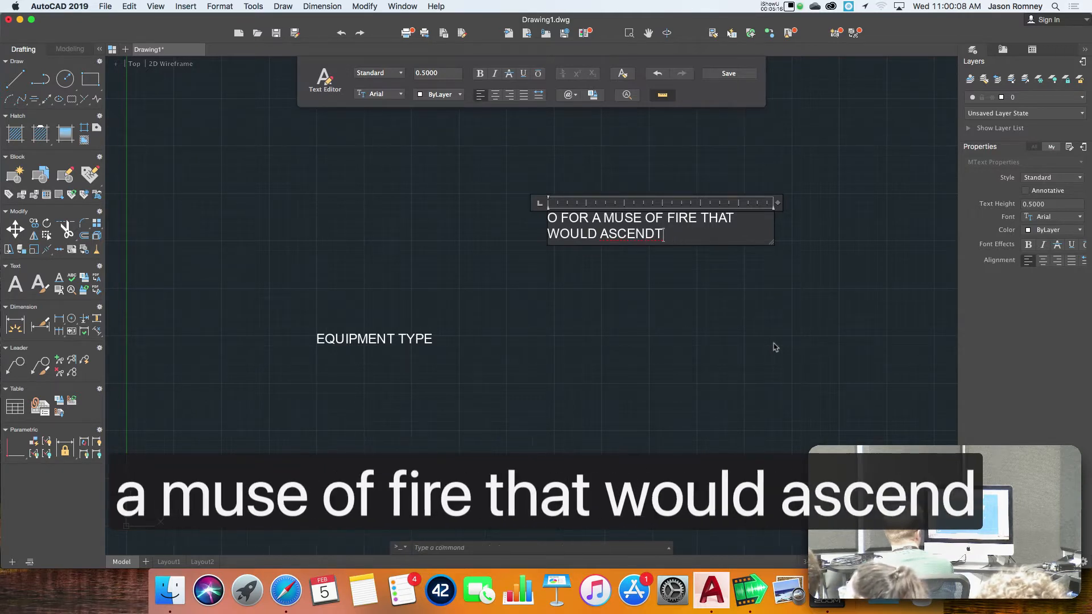
text(THE BRIG)
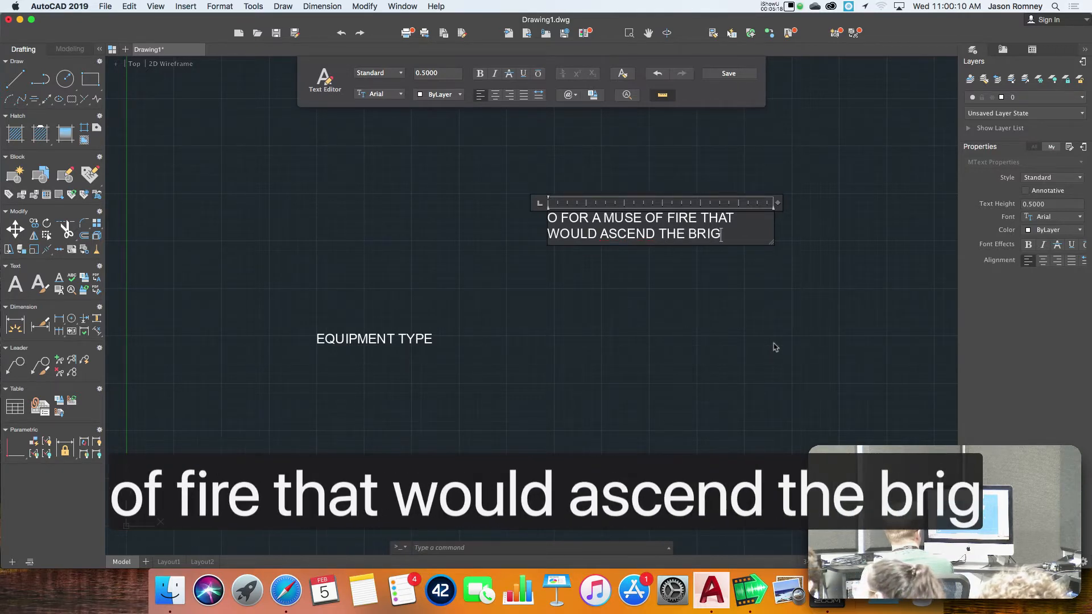
text(HTEST)
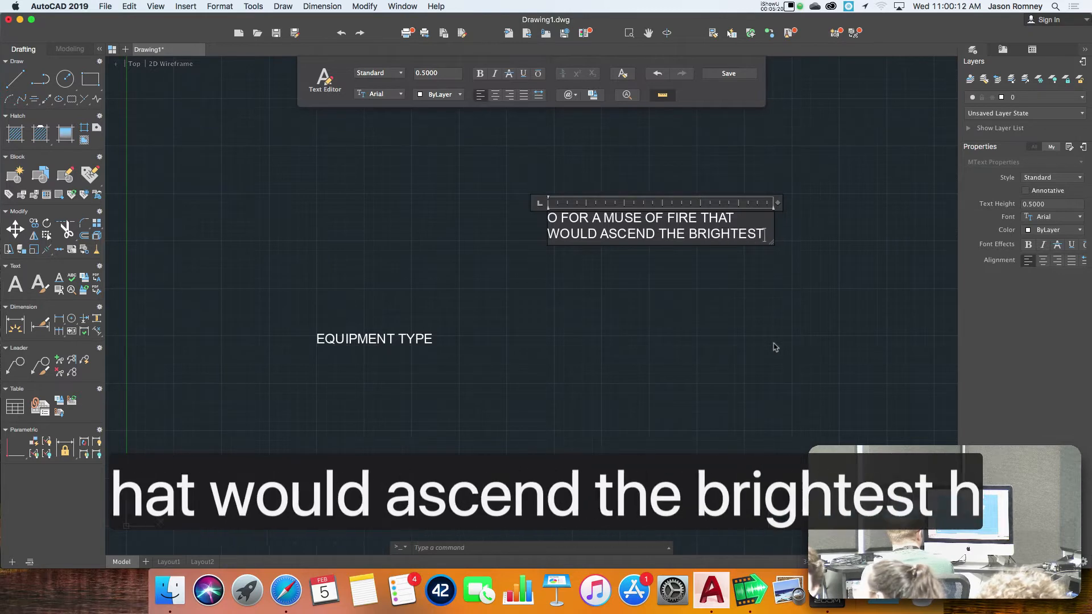
text( HEAVEN )
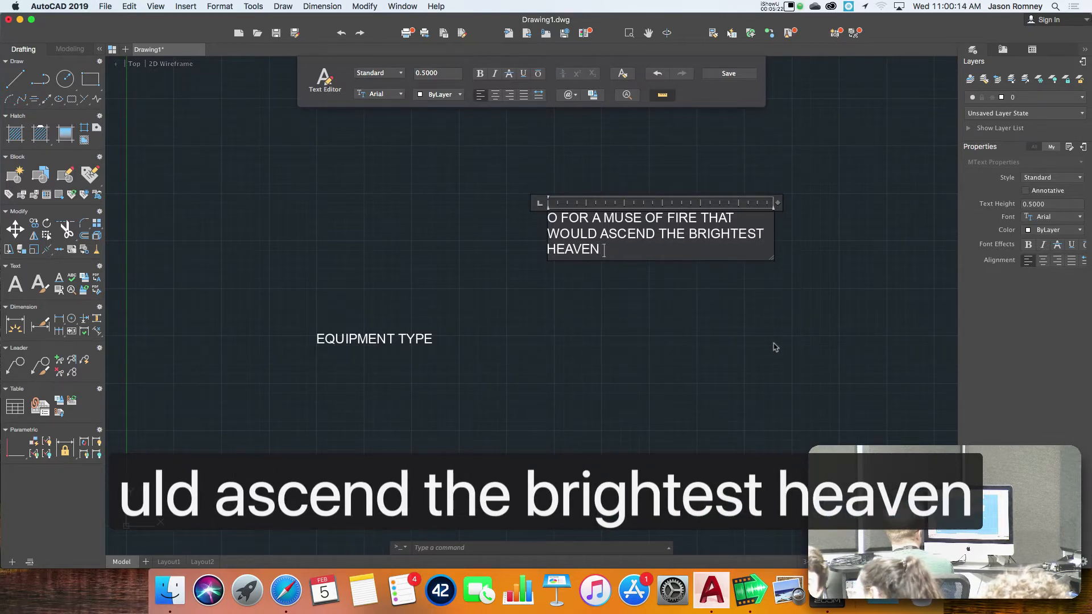
text(OF INVEN)
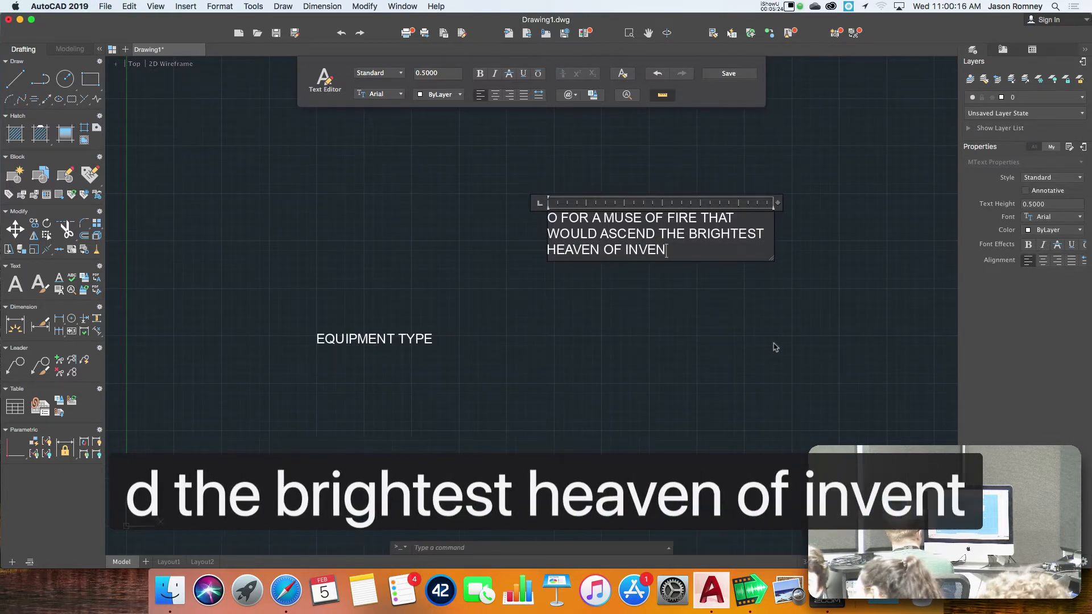
text(TION. )
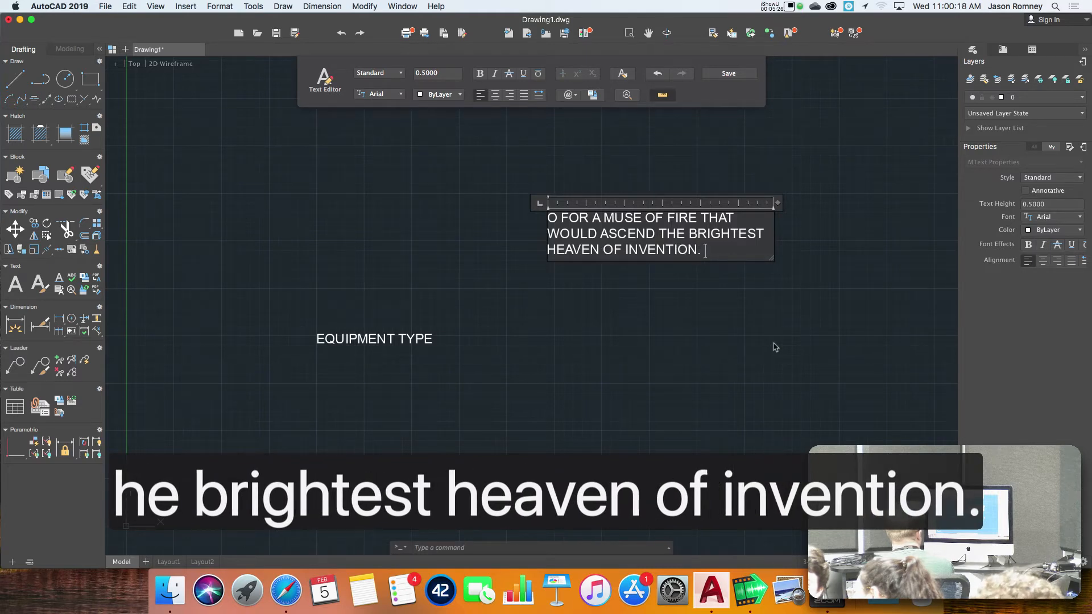
Step: Continue the multiline text with "A KINGDOM FOR A STAGE, PRINCES TO ACT, AND MONARCHS TO BEHOLD THE SWELLING SCENE." and save it
text(A)
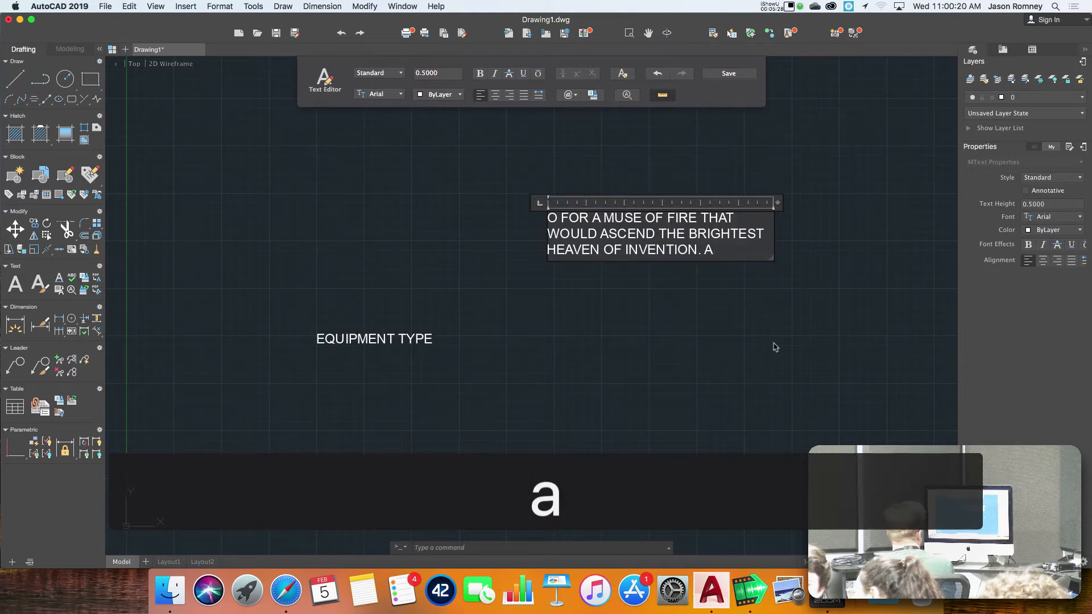
key(BackSpace)
key(BackSpace)
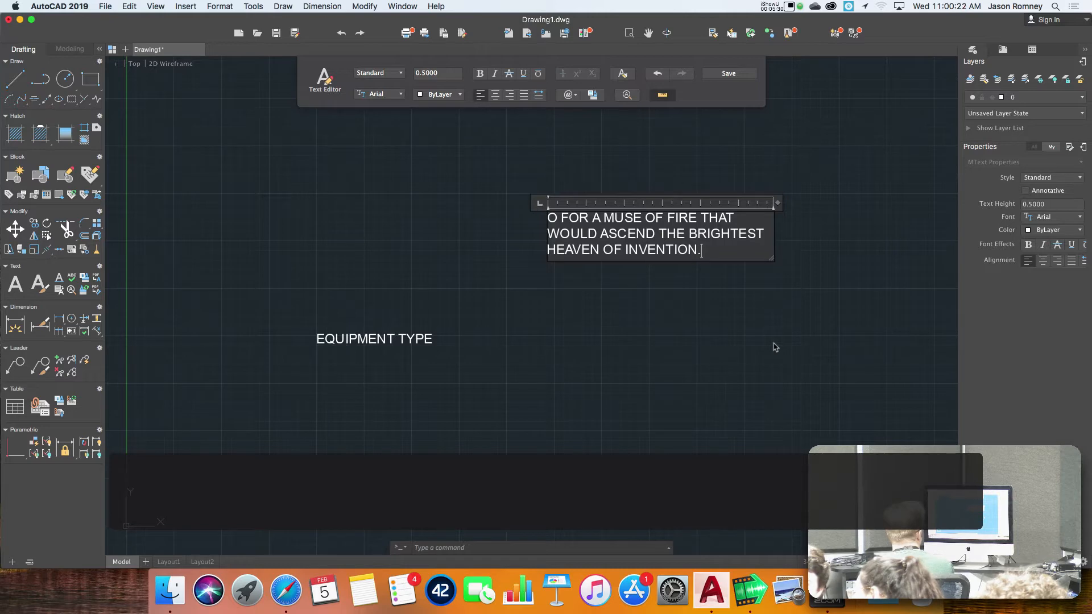
text(A KINGDOM)
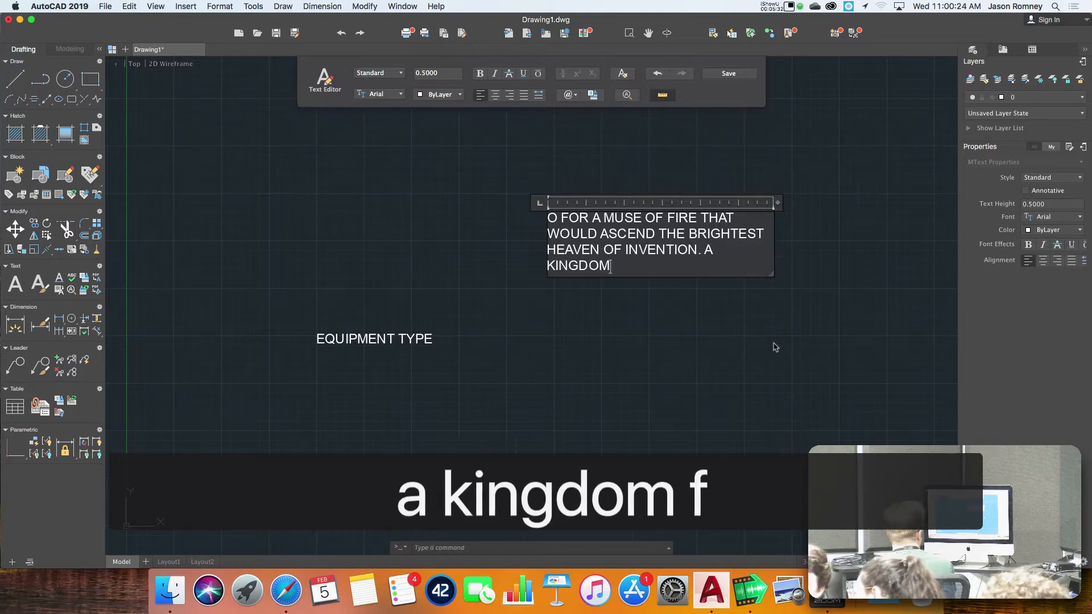
text( FOR A STAGE)
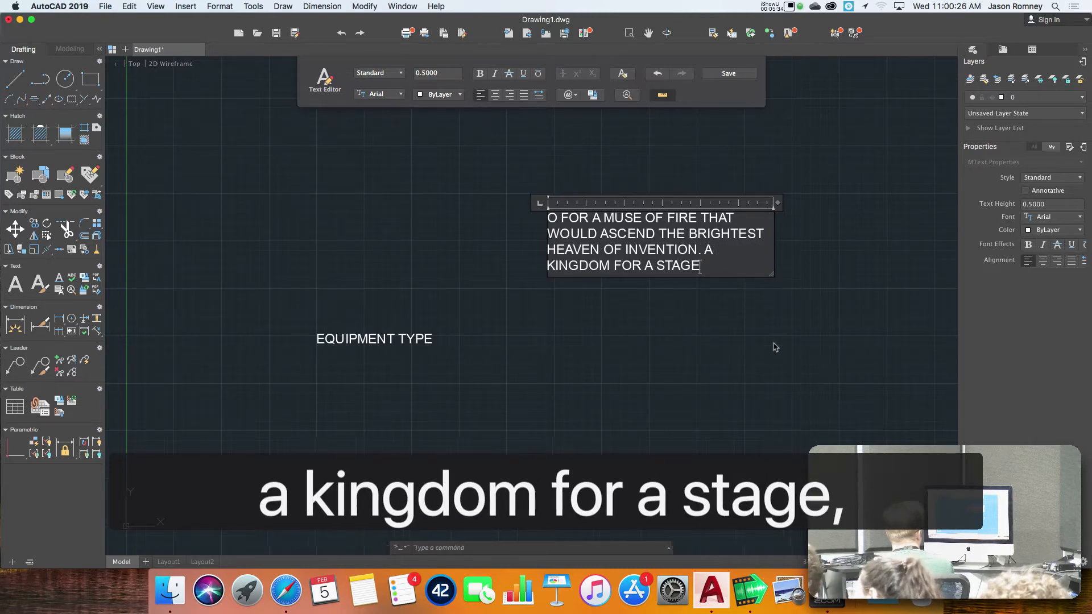
text(, PRINCES TO A)
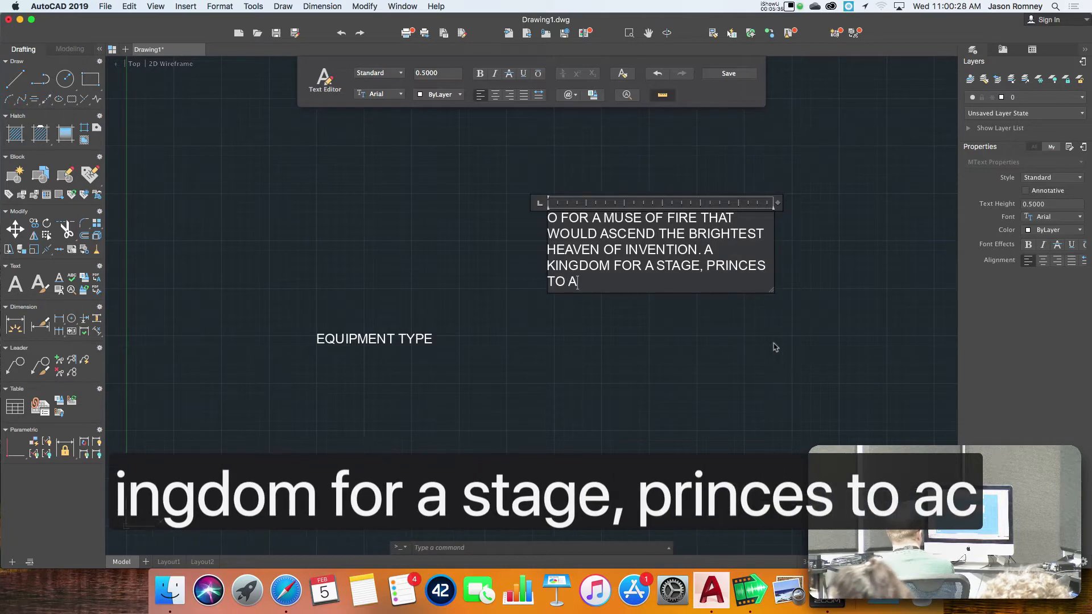
text(CT, AND MONO)
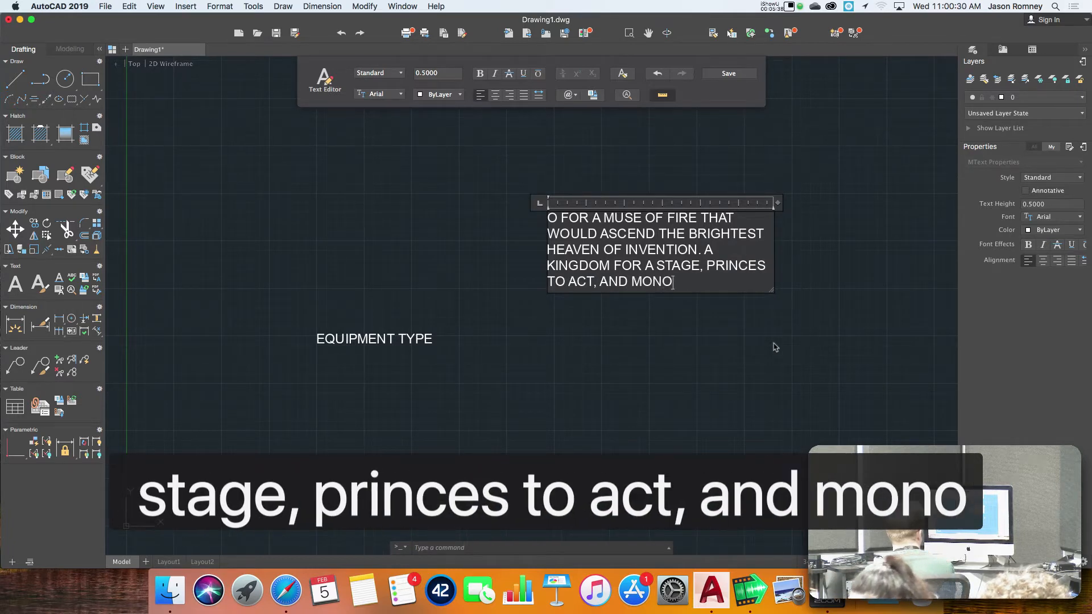
key(BackSpace)
text(ARC)
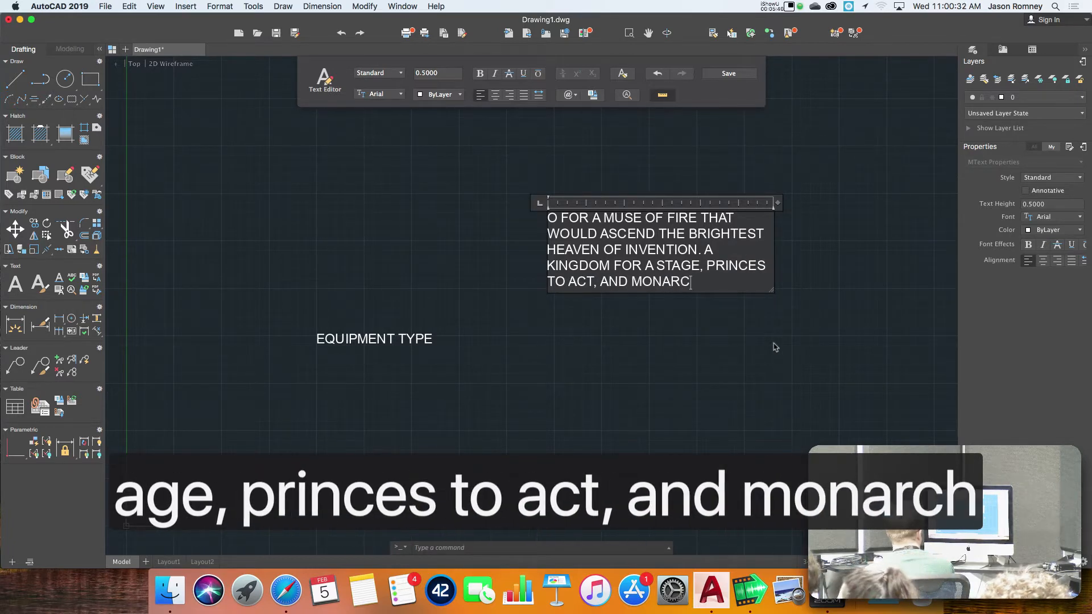
text(HS TO BEHOLD THE SE)
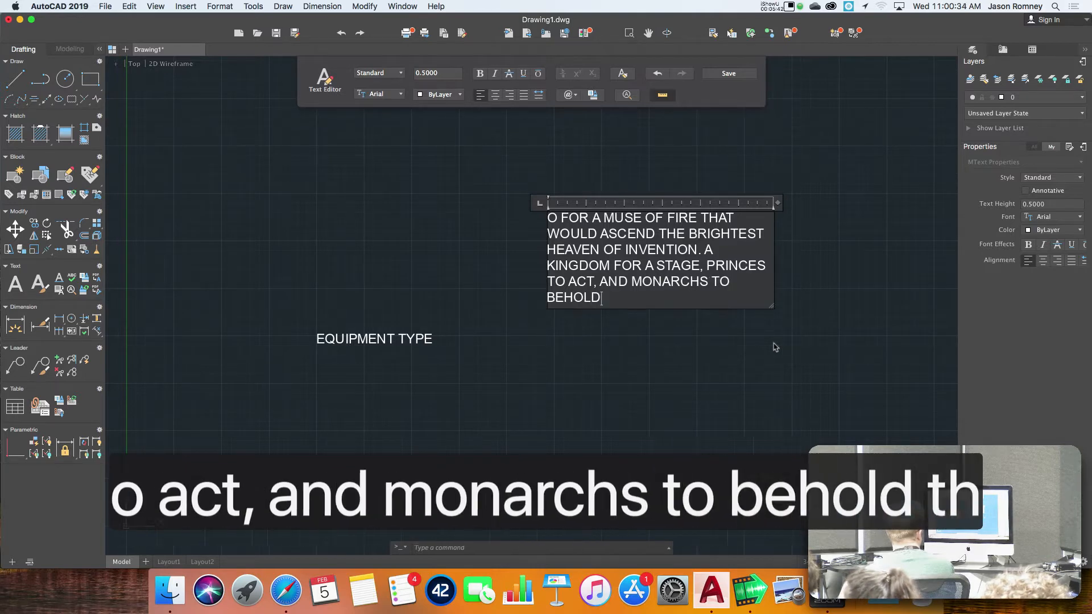
key(BackSpace)
text(WELL)
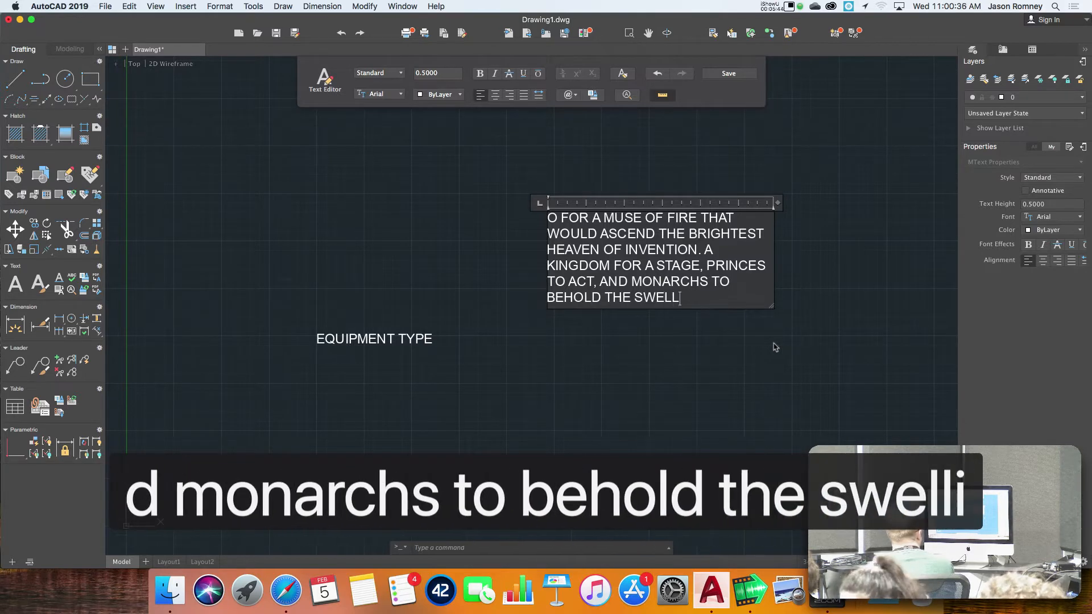
text(ING SCENE.)
key(Return)
key(Return)
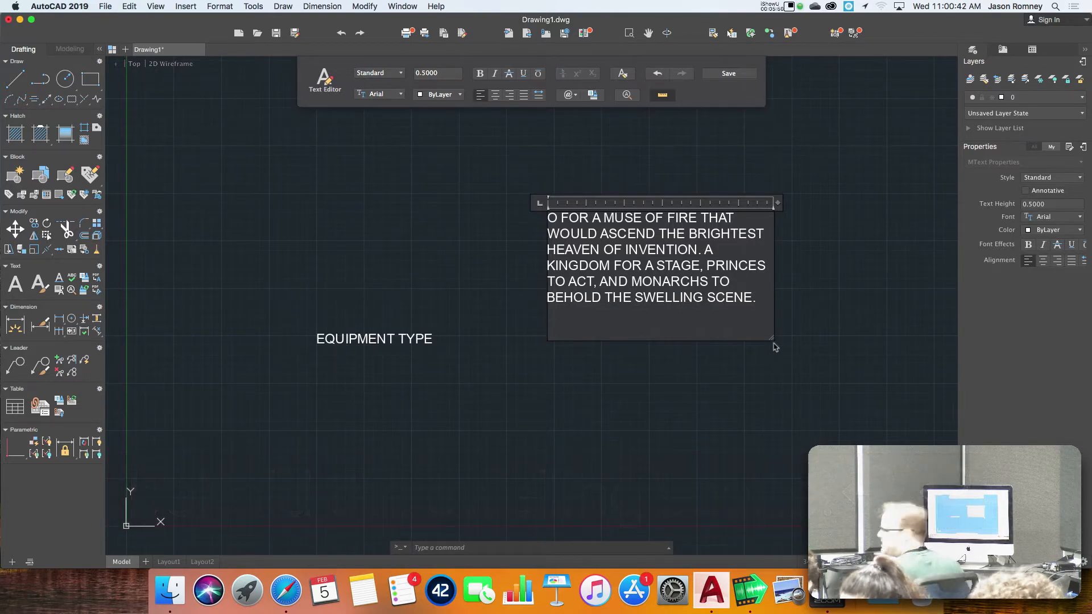
click(737, 74)
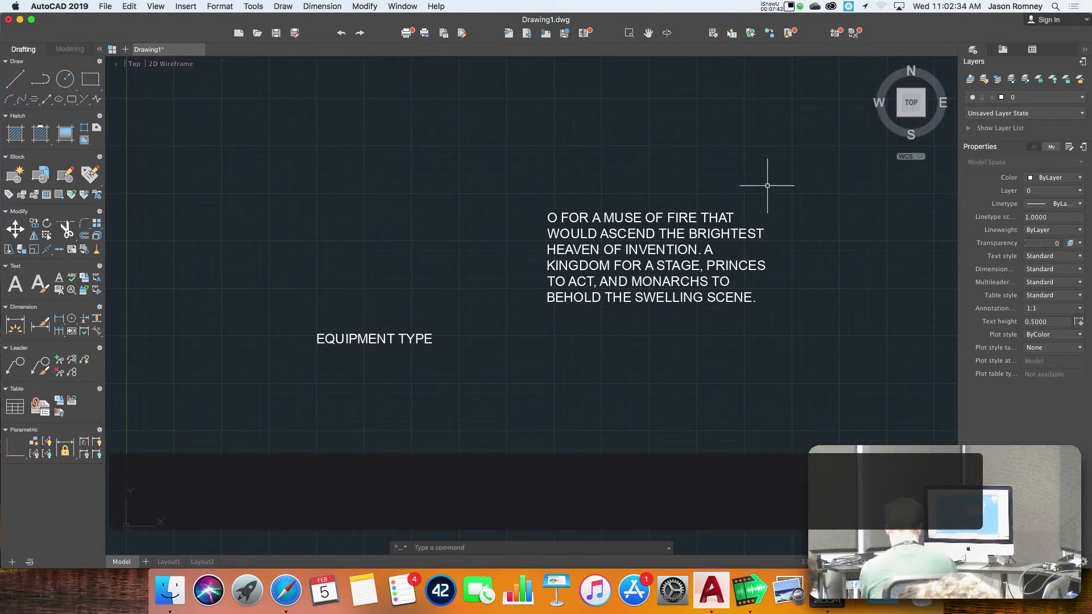
Step: Erase all objects in the drawing, including both the single-line and the multiline text
text(e)
key(Return)
text(all)
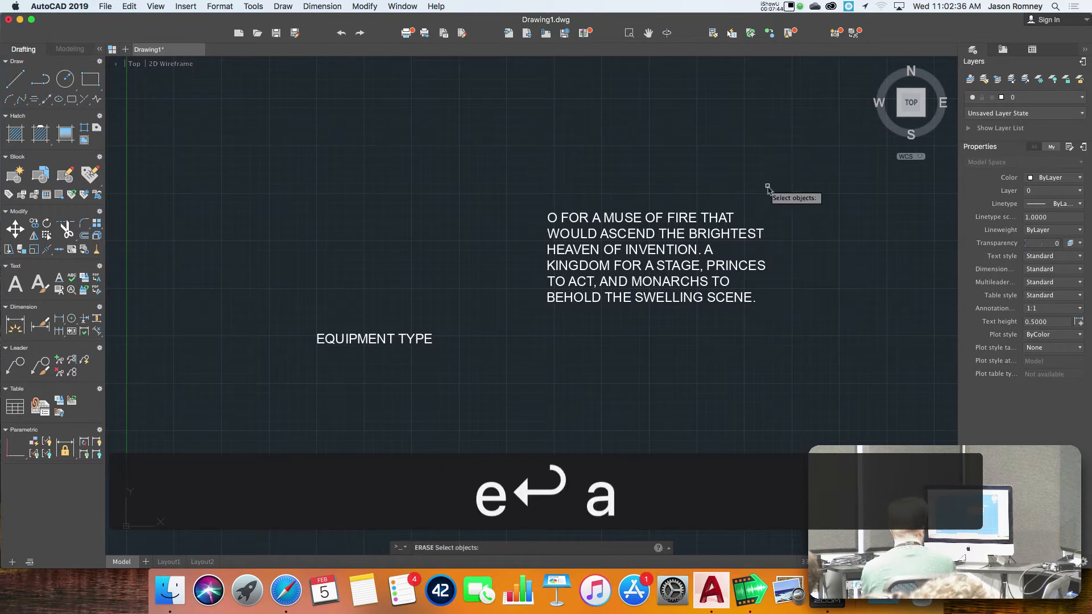
key(Return)
key(Return)
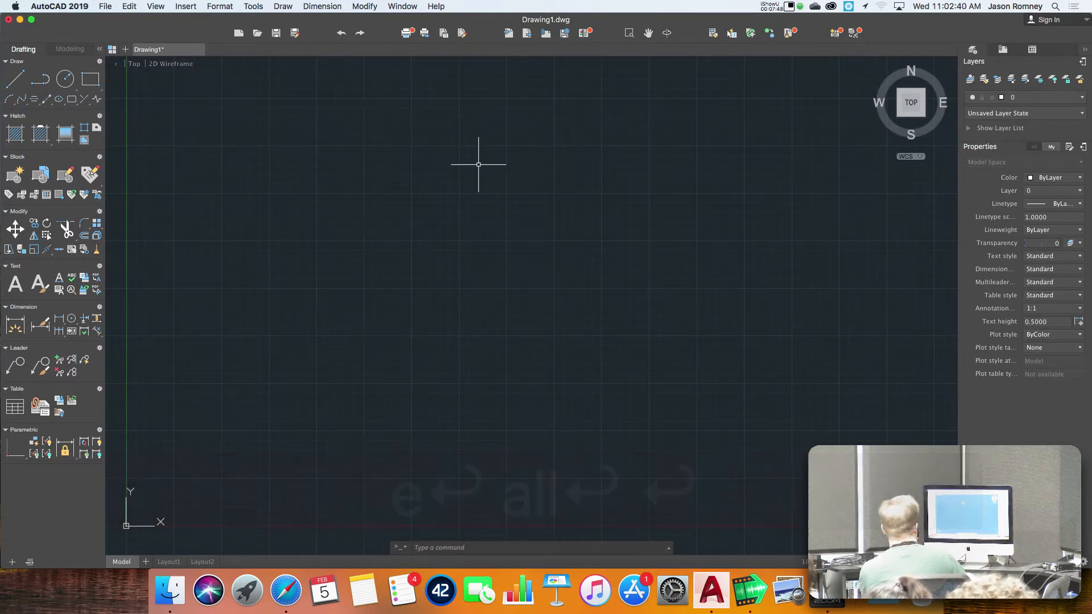
text(rec)
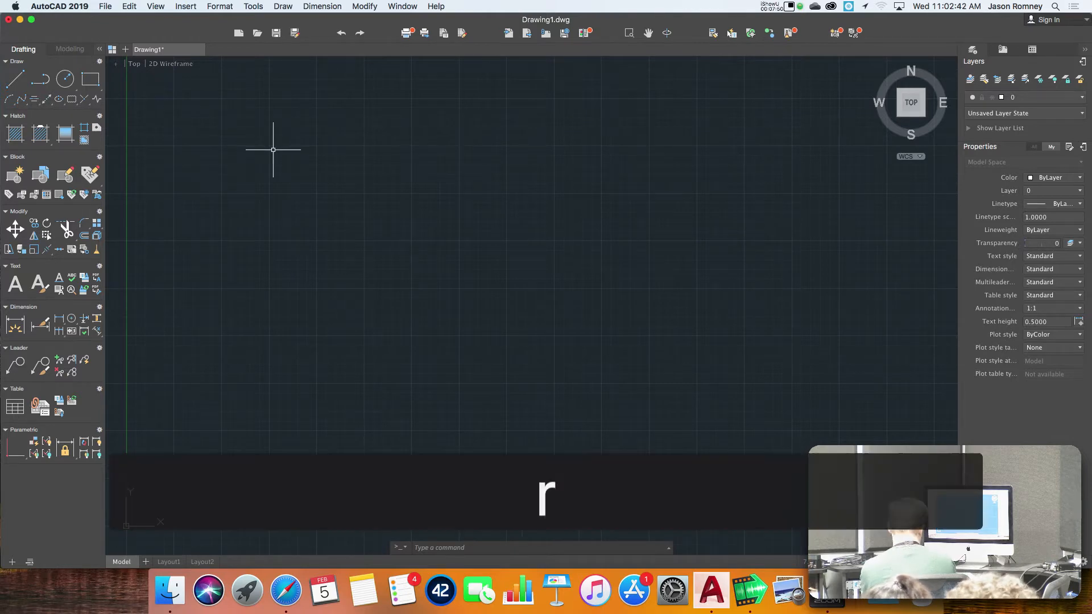
key(Return)
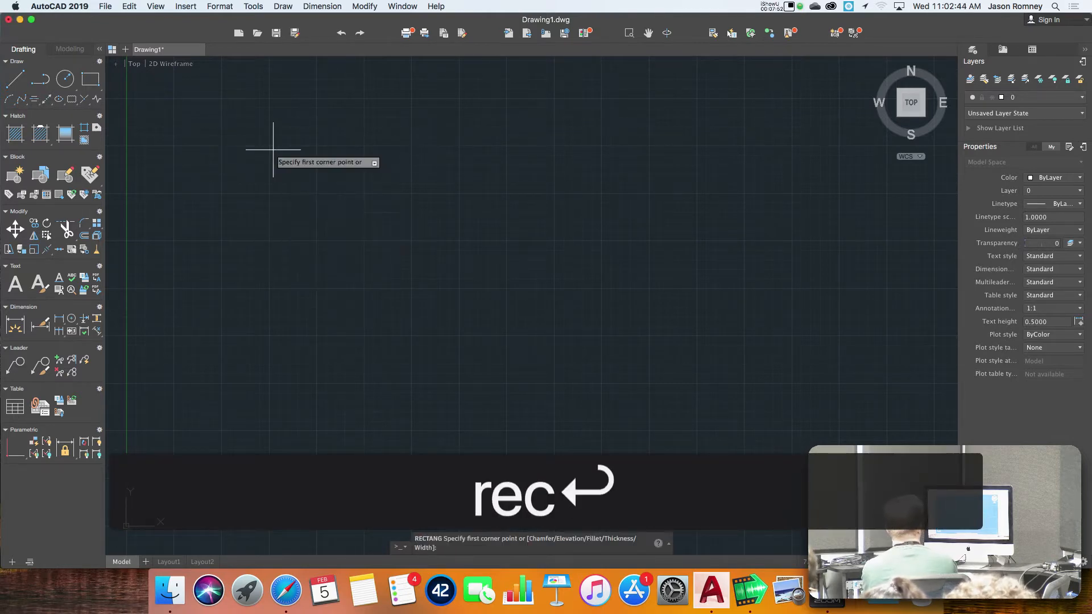
click(285, 313)
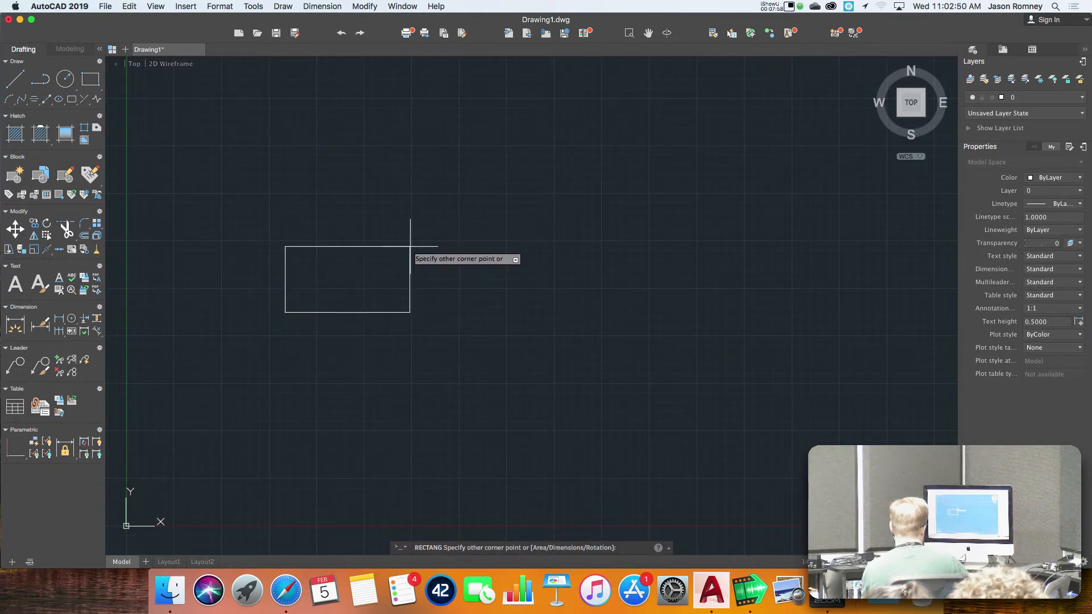
key(Escape)
Step: Draw a closed rectangular outline from individual lines, 25 units wide and 10 units high, in the empty drawing area
text(l)
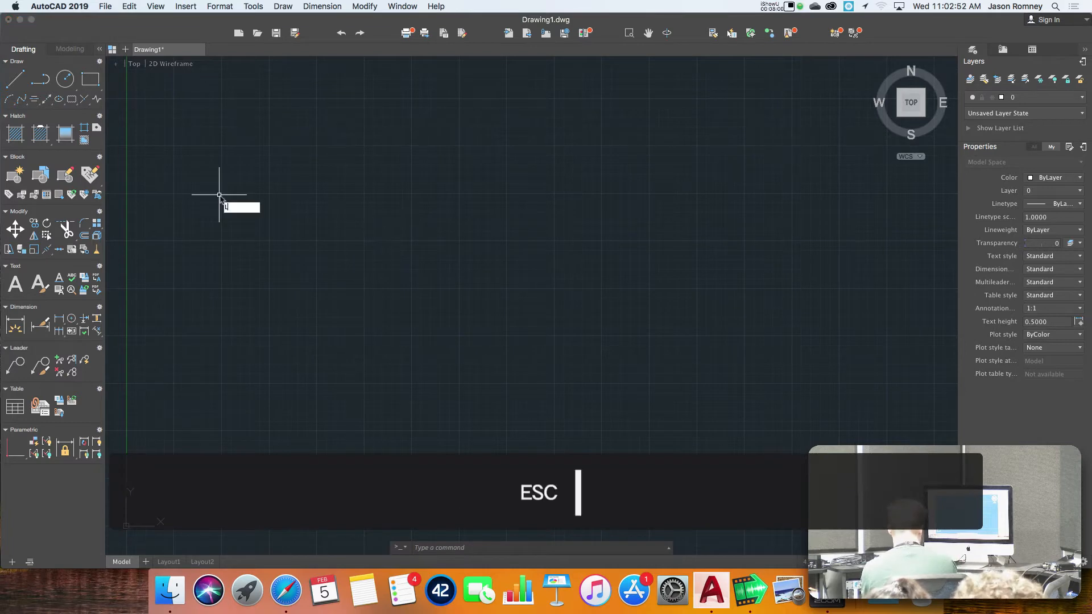
key(Return)
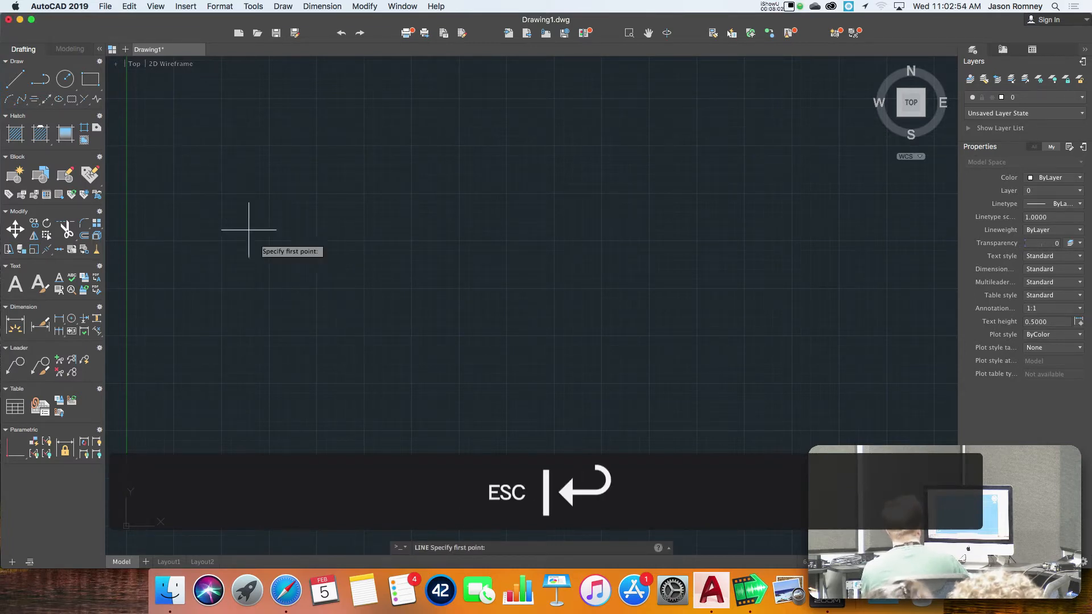
click(284, 304)
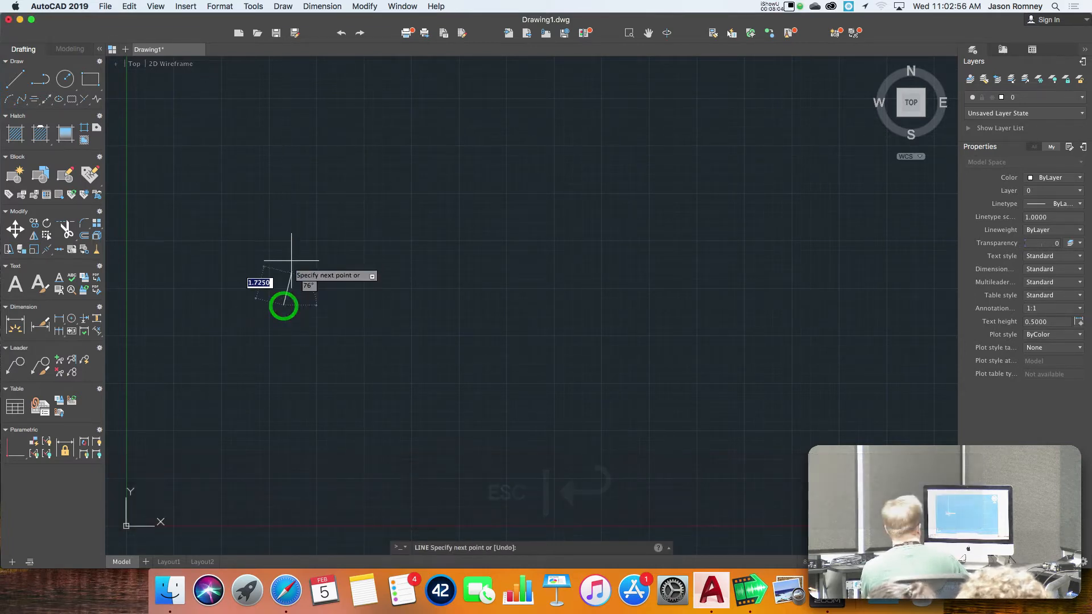
text(10)
key(Return)
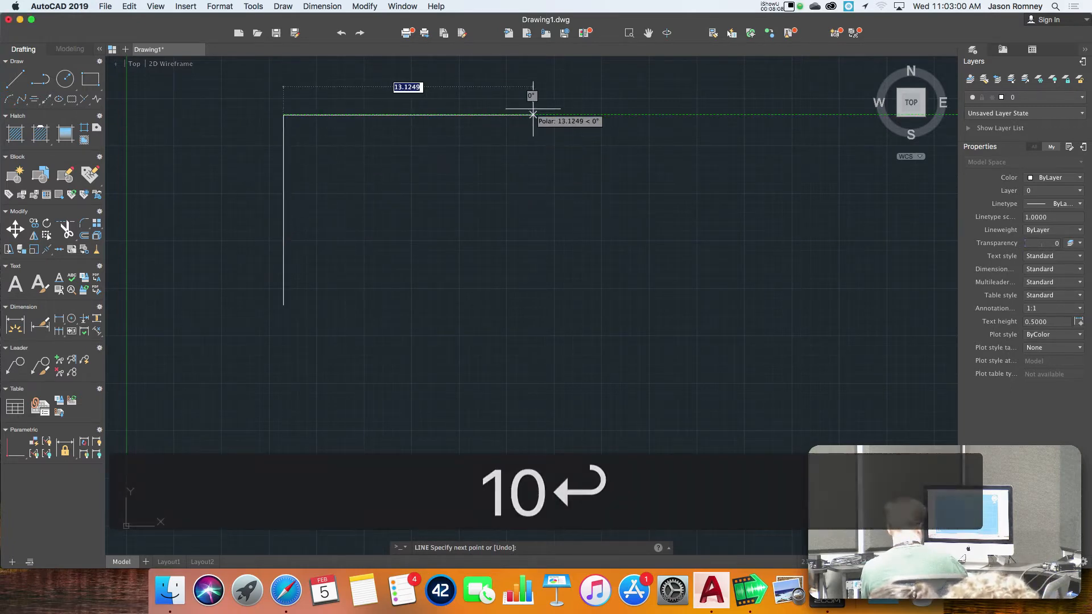
text(25)
key(Return)
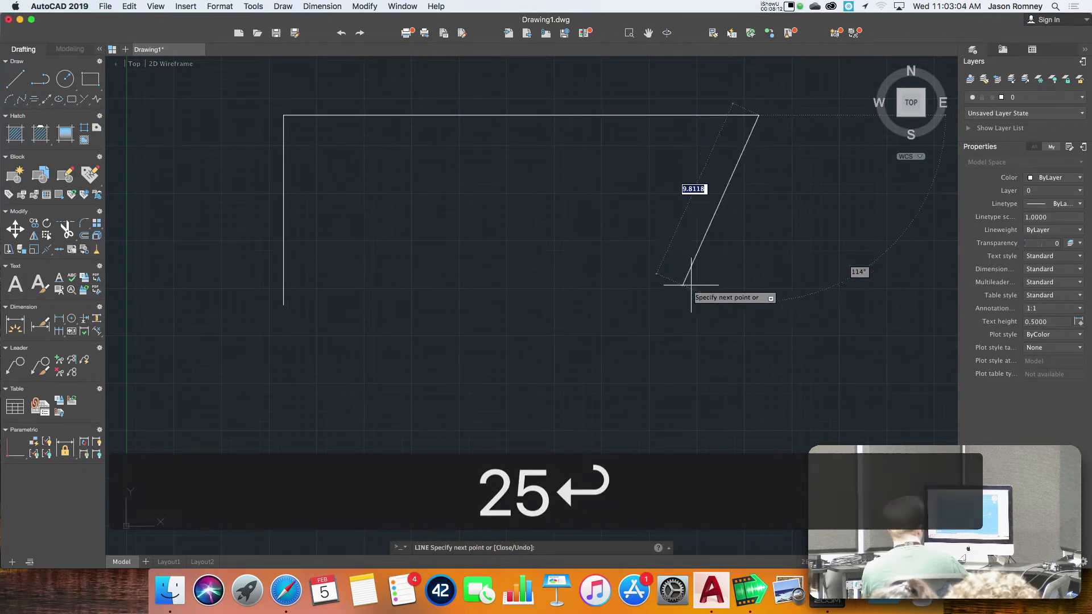
text(10)
key(Return)
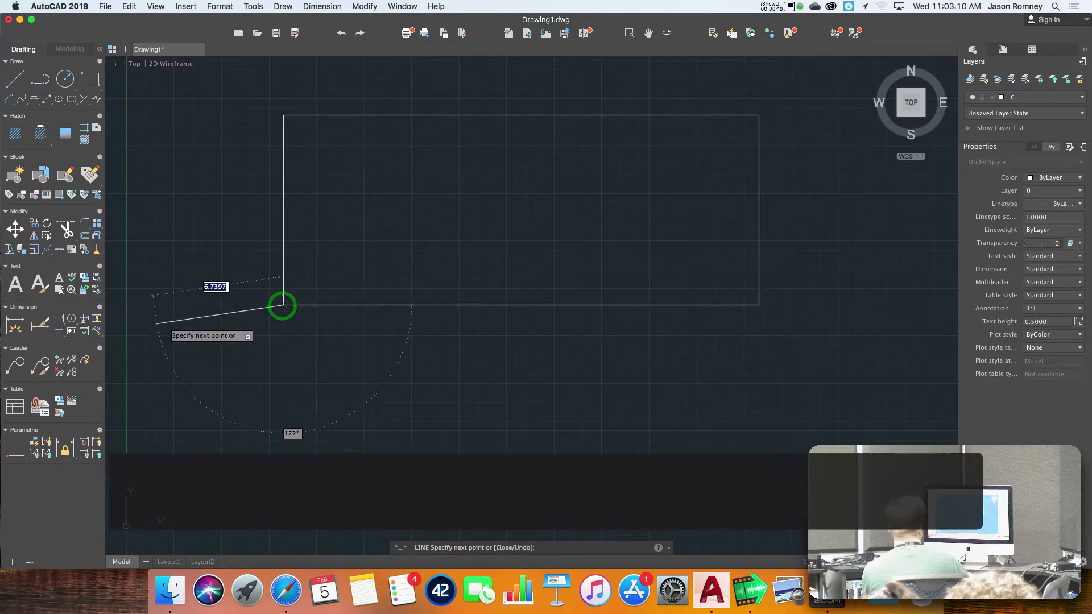
key(Escape)
Step: Draw a horizontal line across the full width of the rectangle, 2 units below its upper edge
middle_drag(424, 195, 393, 278)
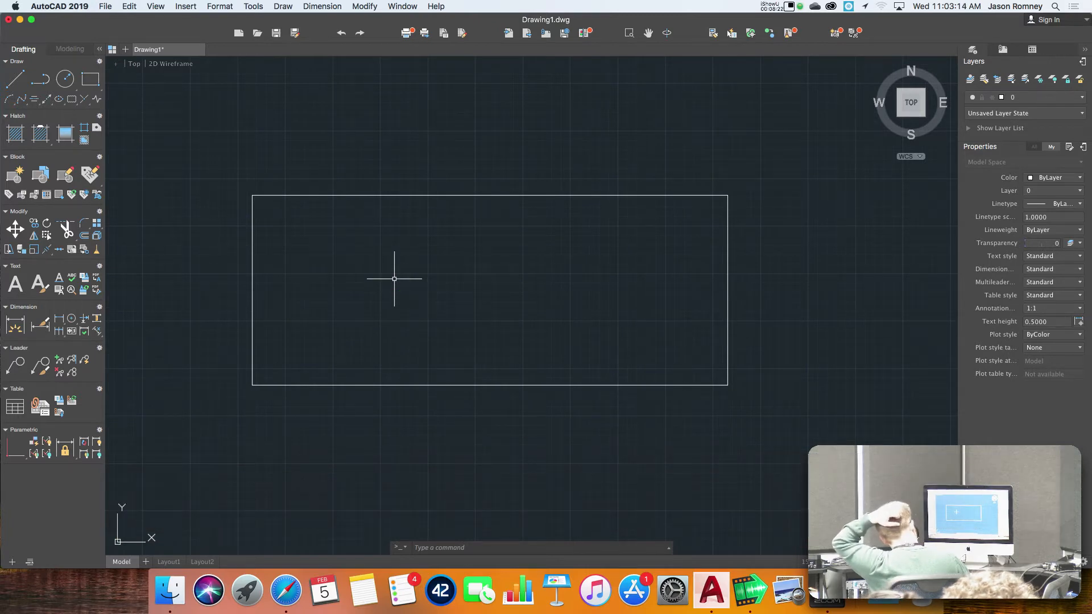
text(l)
key(Return)
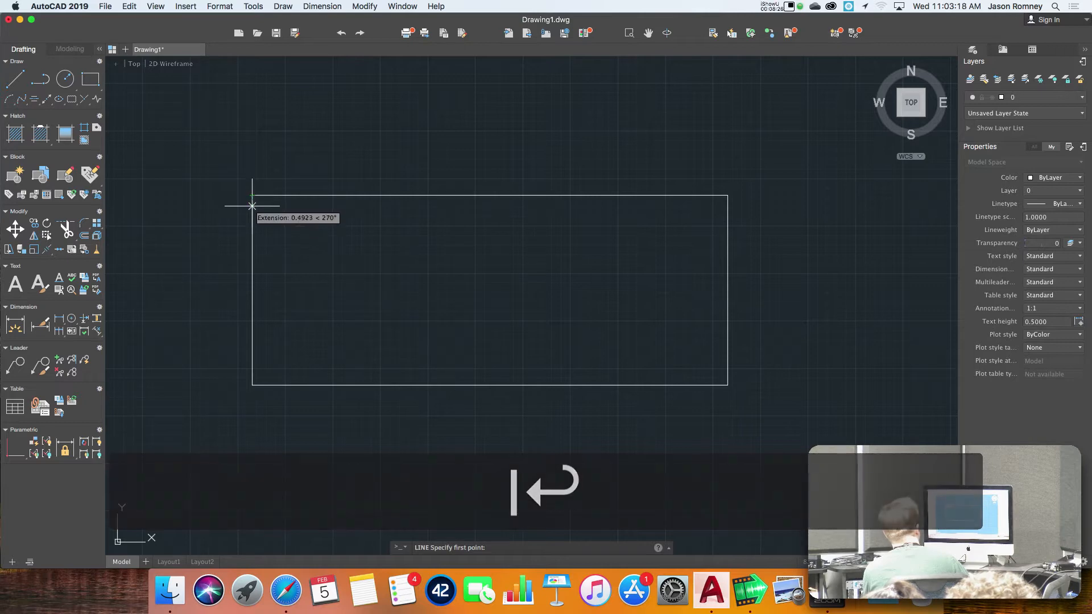
text(2)
key(Return)
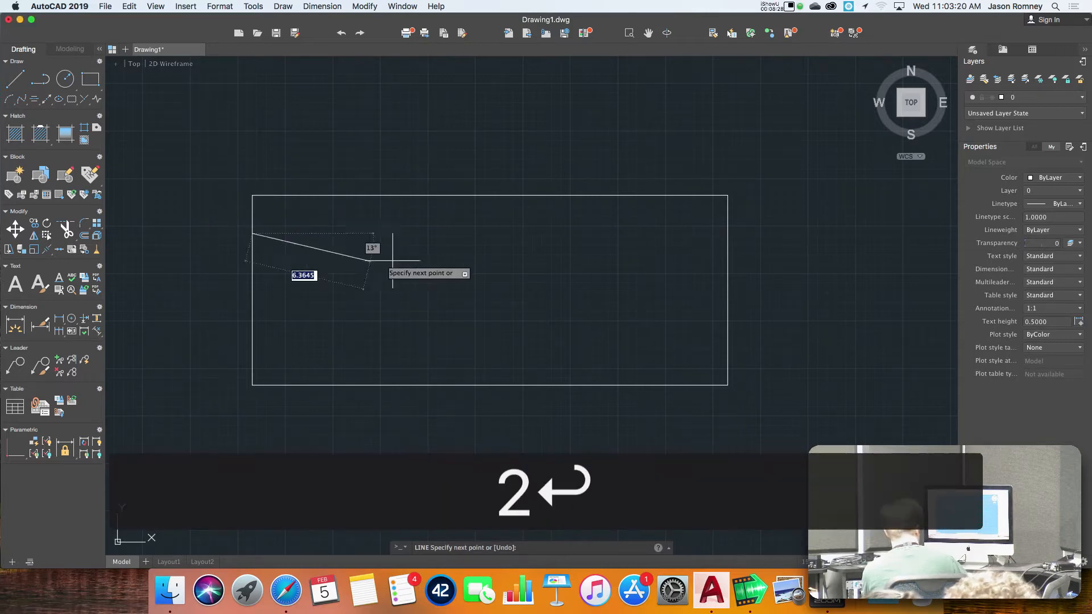
click(727, 233)
key(Return)
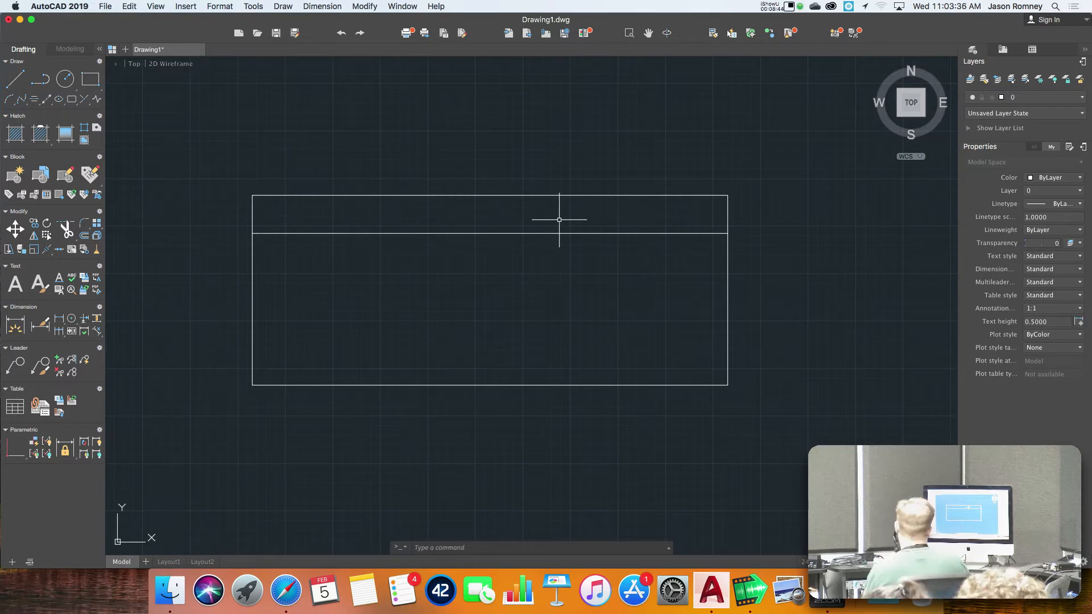
Step: Add single-line text "EQUIPMENT TYPE" at the header row's lower-left corner, picking its height up to the row's upper-left corner, with 0 rotation
text(text)
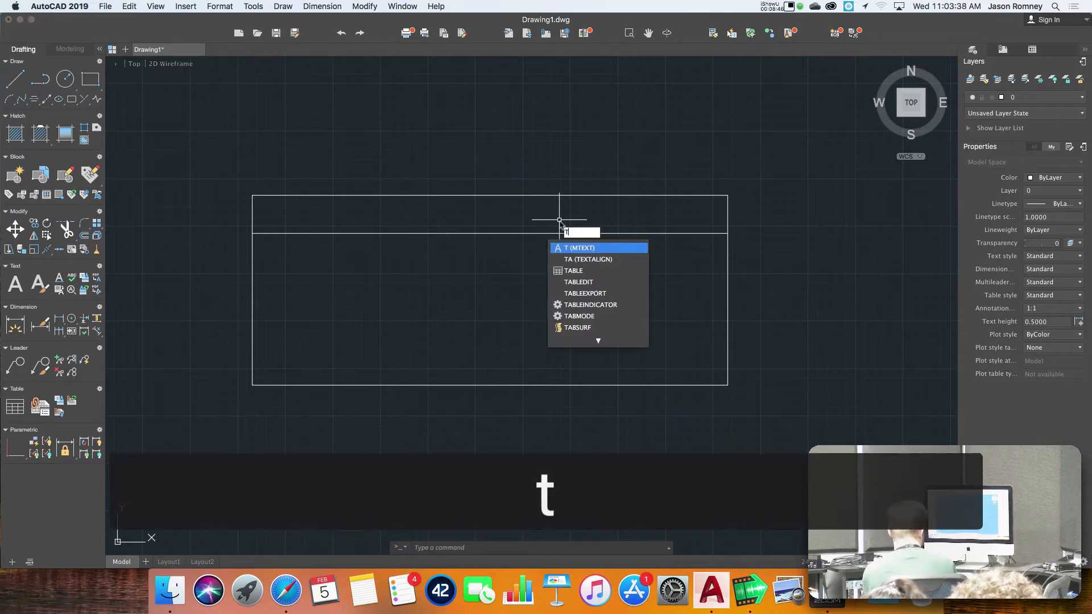
key(Return)
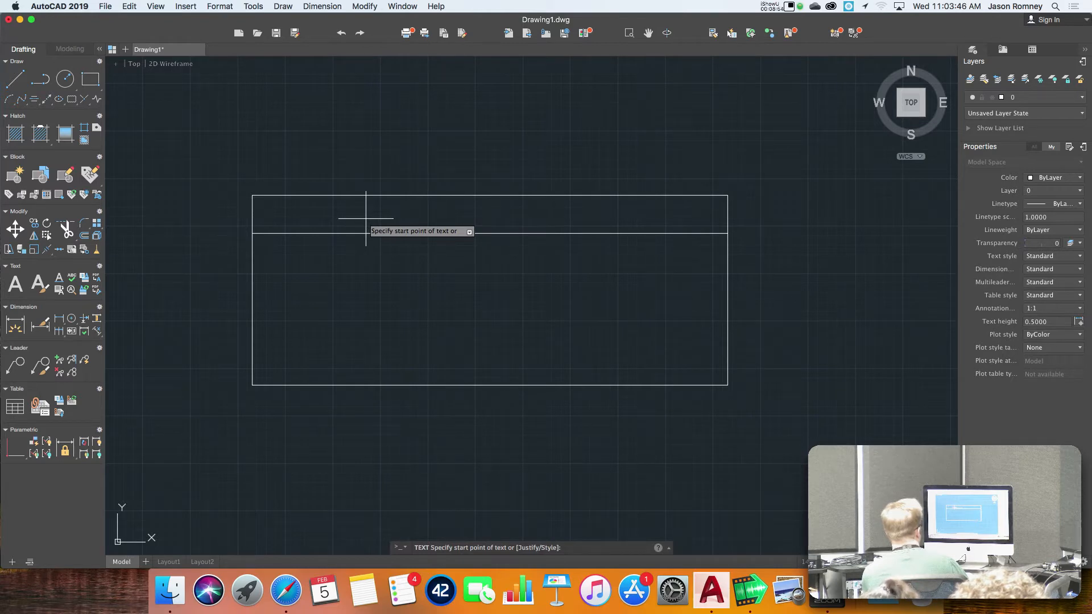
click(252, 233)
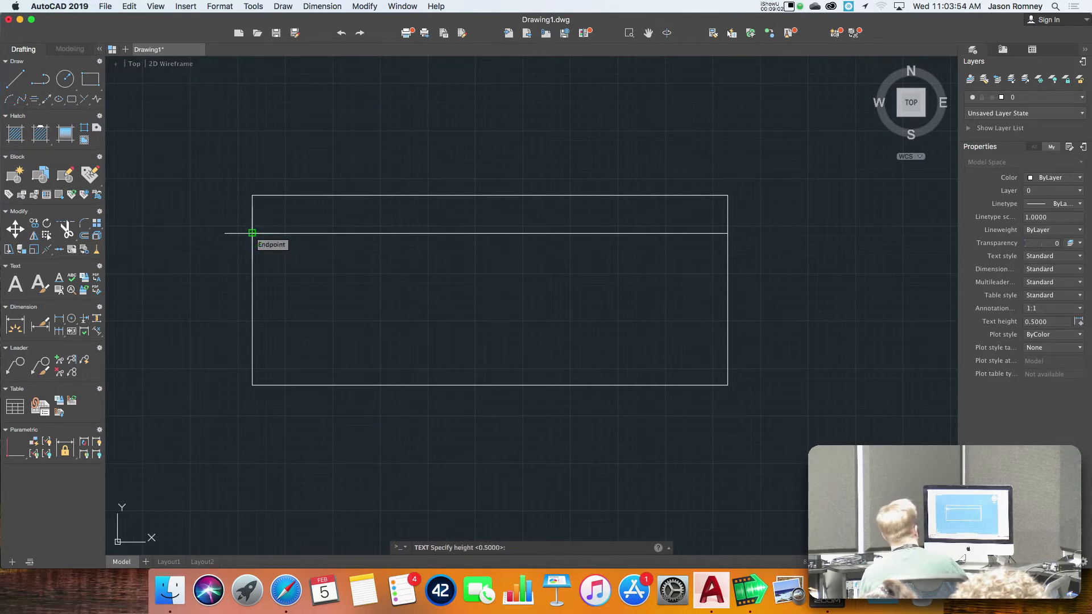
click(252, 195)
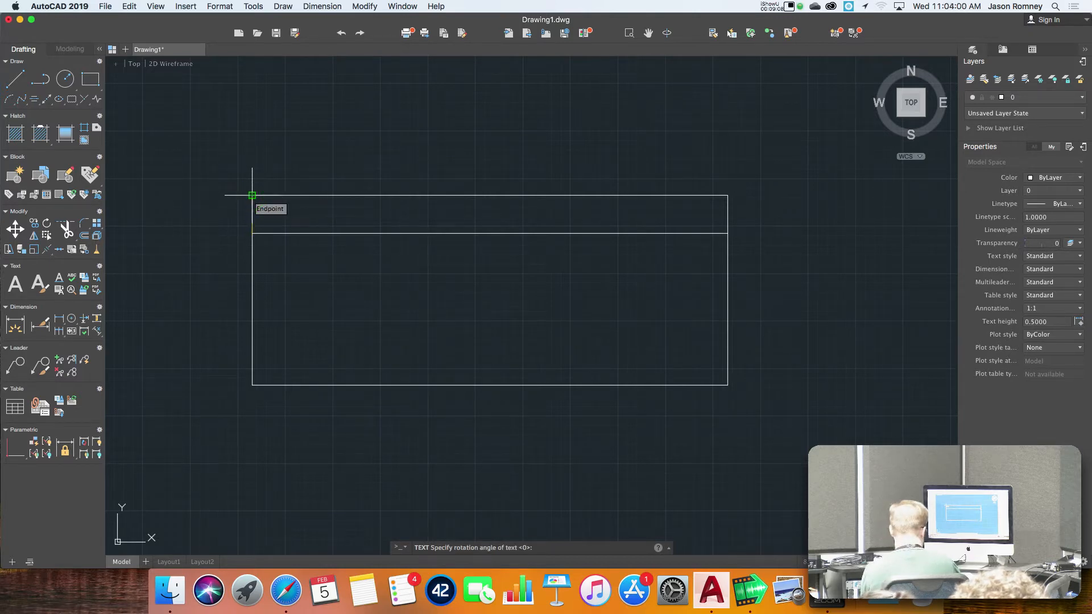
key(Return)
text(e)
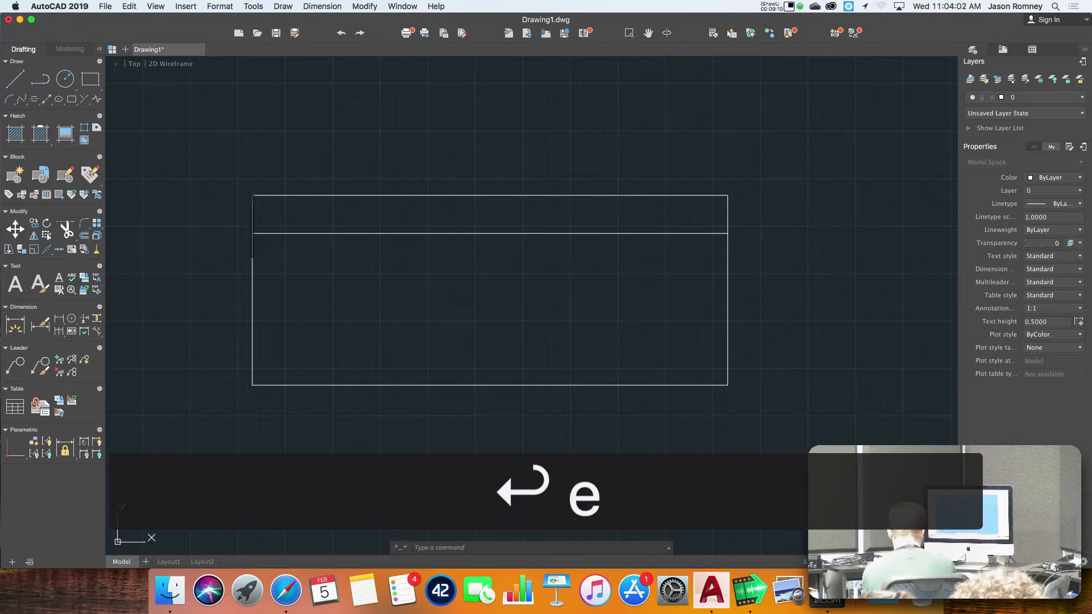
text(quipment type)
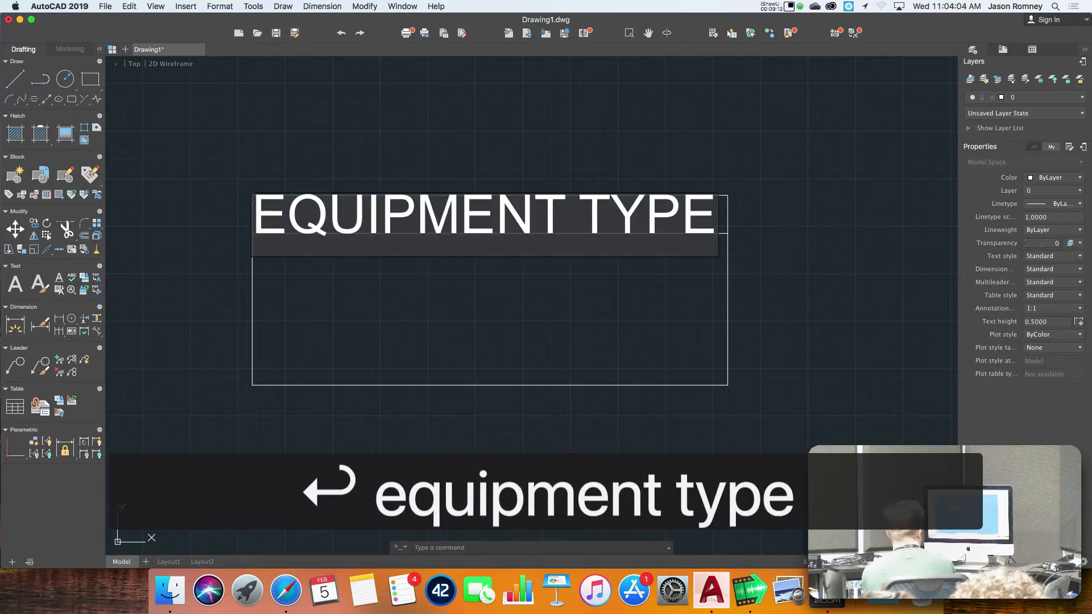
key(Return)
key(Return)
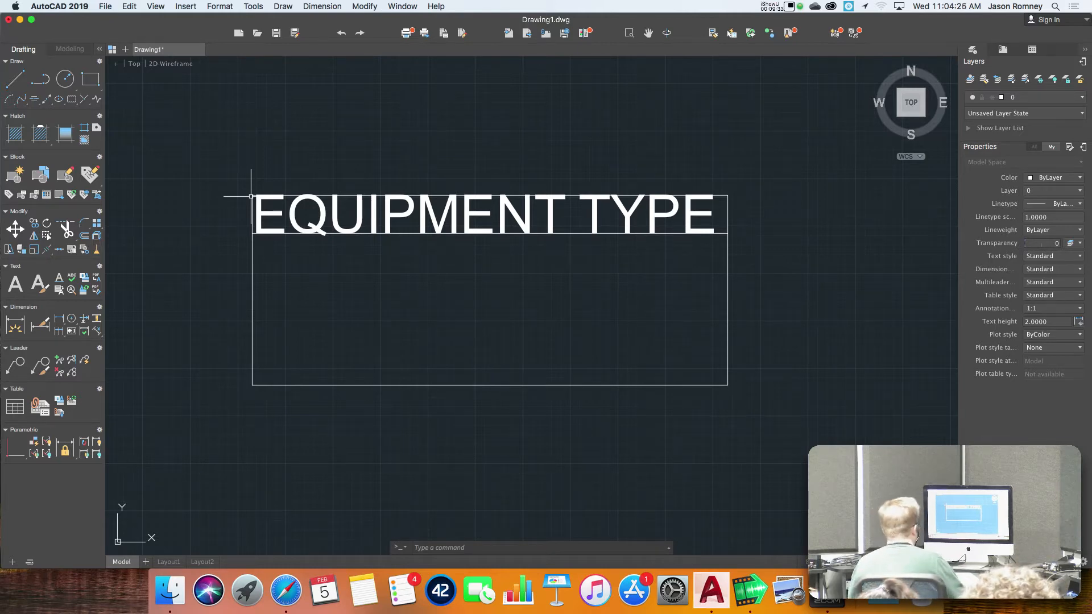
Step: Erase the full-row-height "EQUIPMENT TYPE" text from the header row
click(292, 208)
key(e)
key(Return)
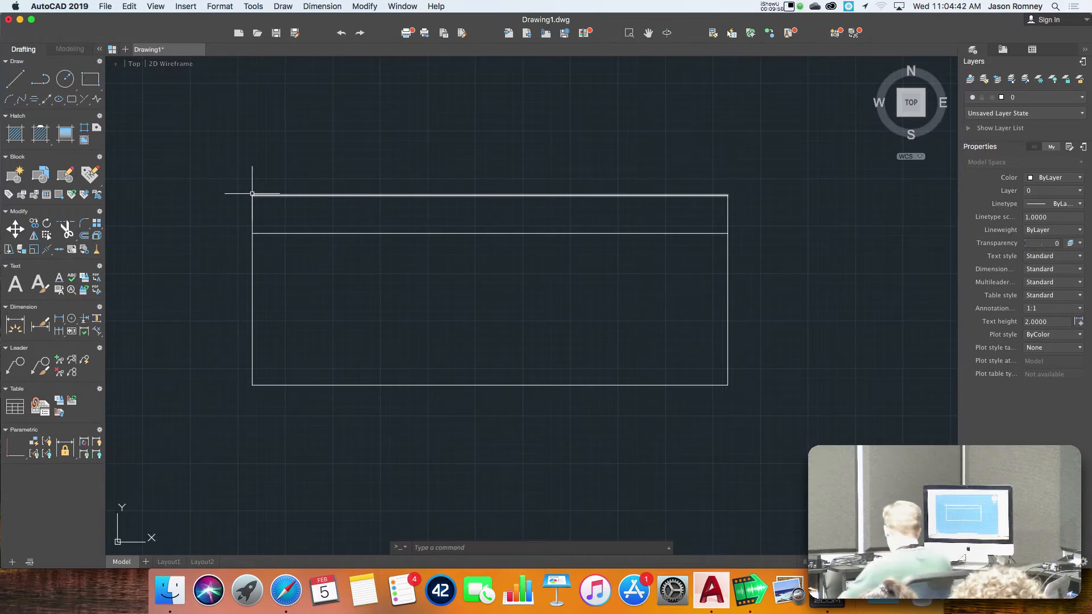
Step: Measure the header row's height along the rectangle's left edge, from the dividing line to the upper corner
text(mea)
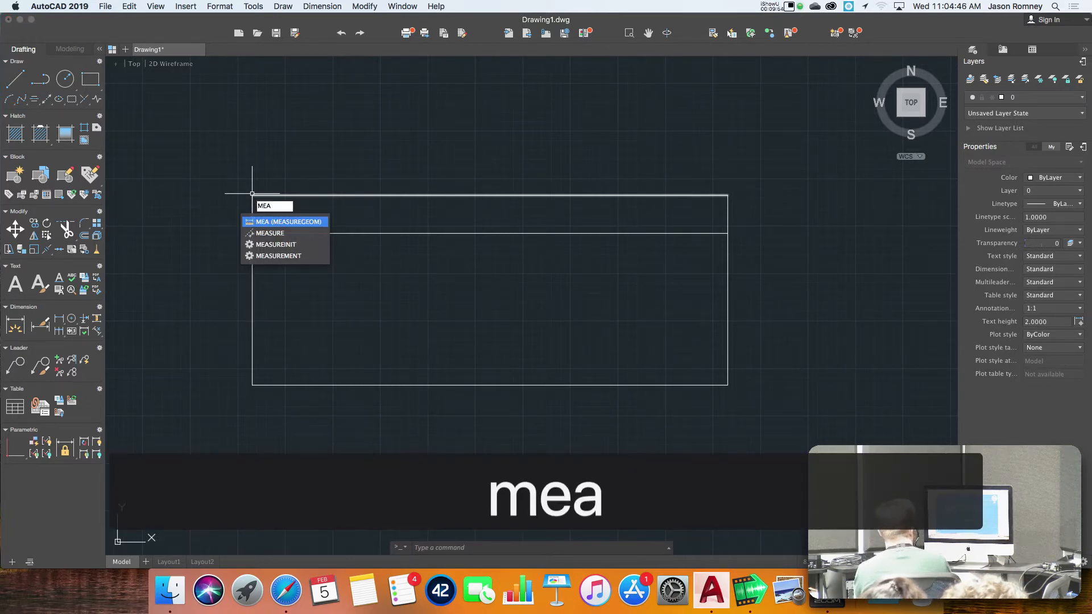
key(Return)
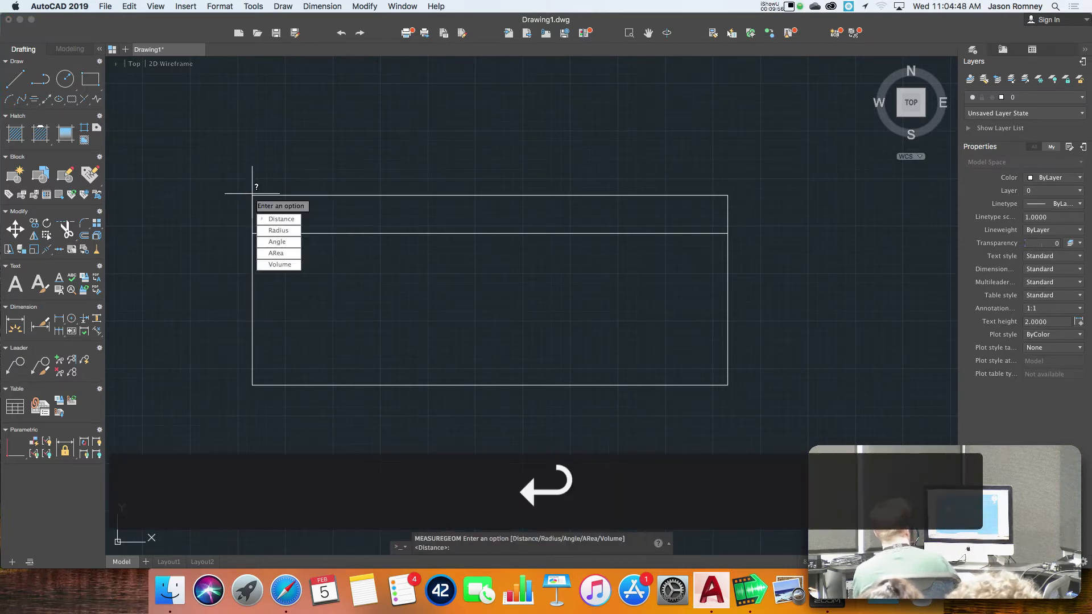
click(275, 219)
click(253, 233)
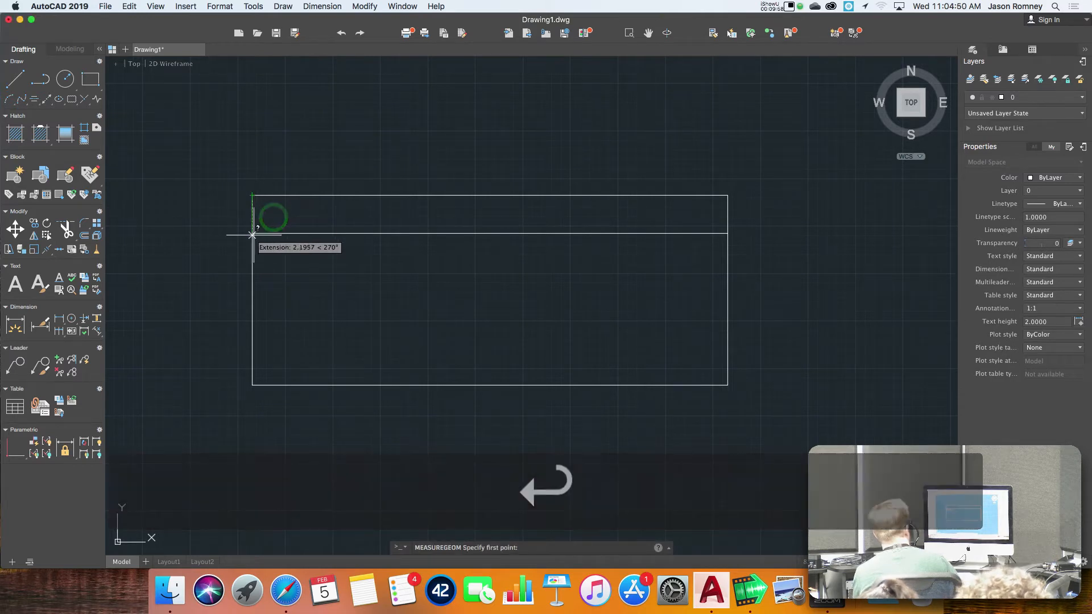
click(253, 195)
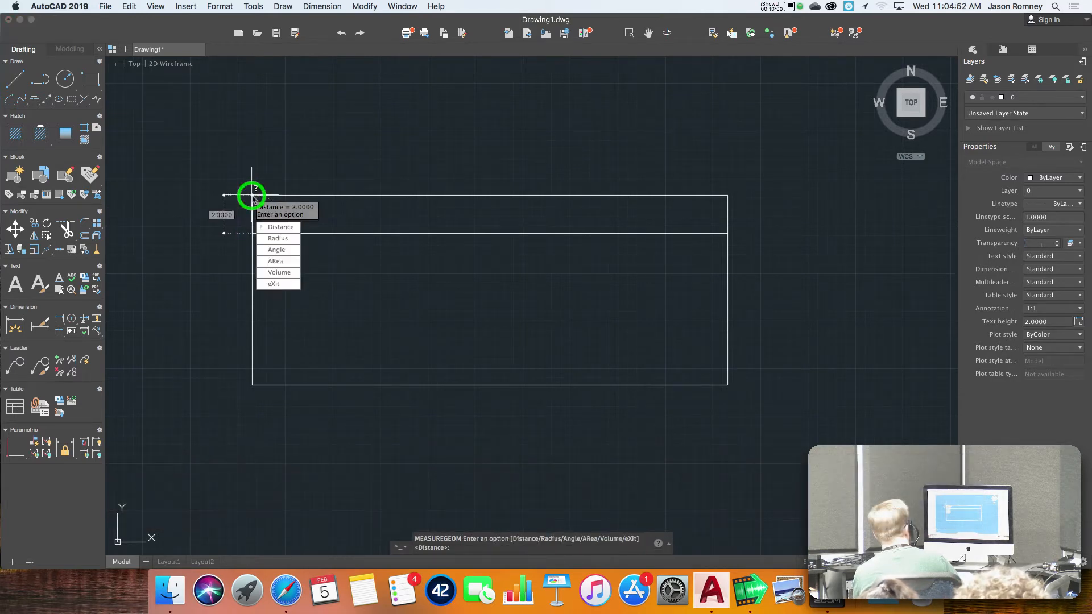
key(Escape)
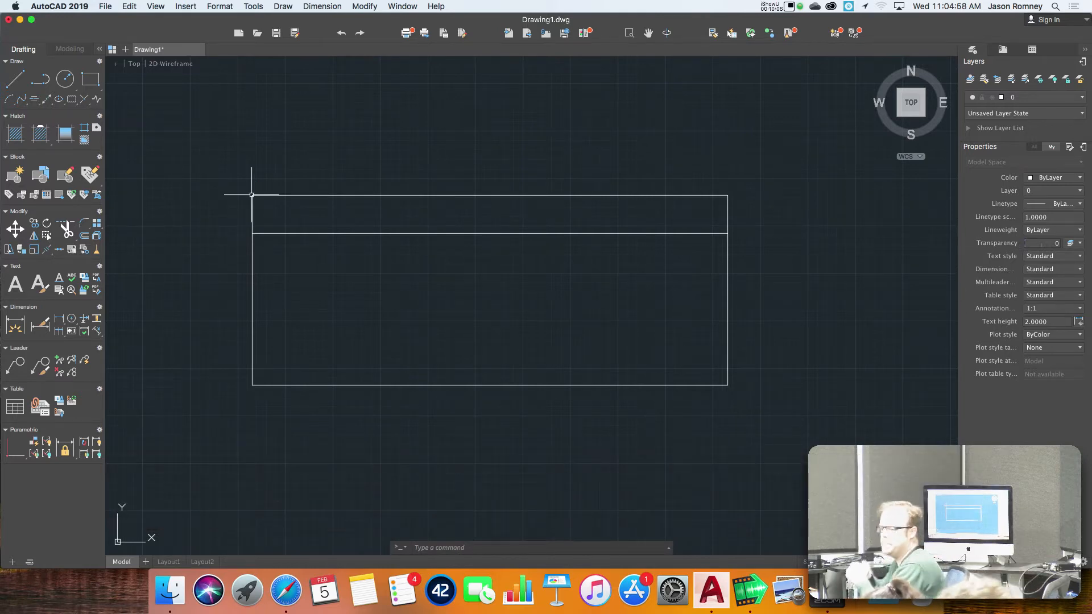
Step: Add single-line text "EQUIPMENT TYPE" from the header row's lower-left corner with a height of 1.75 and 0 rotation
text(text)
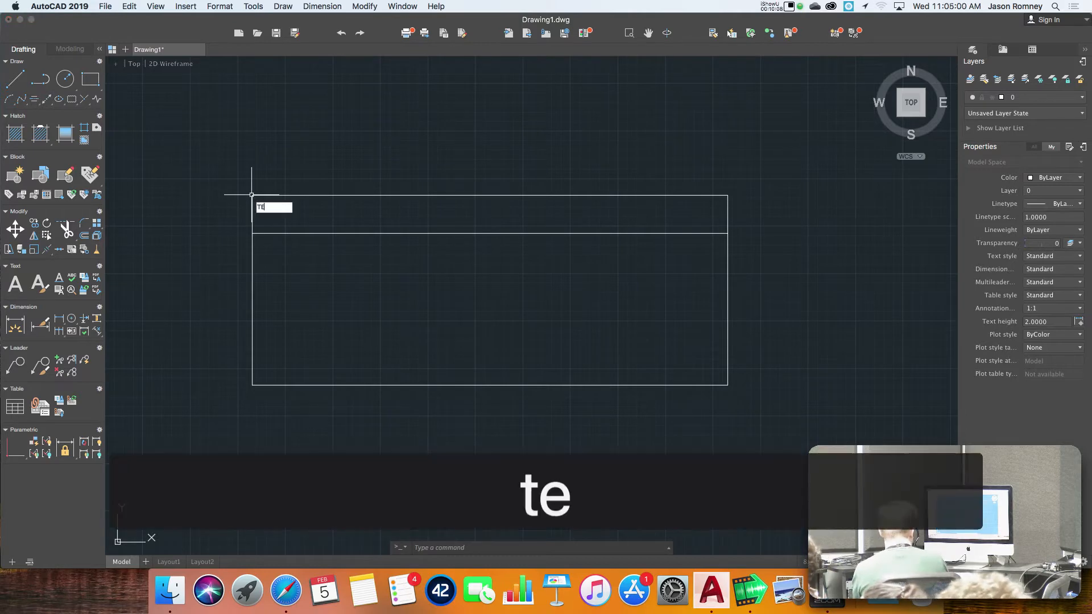
key(Return)
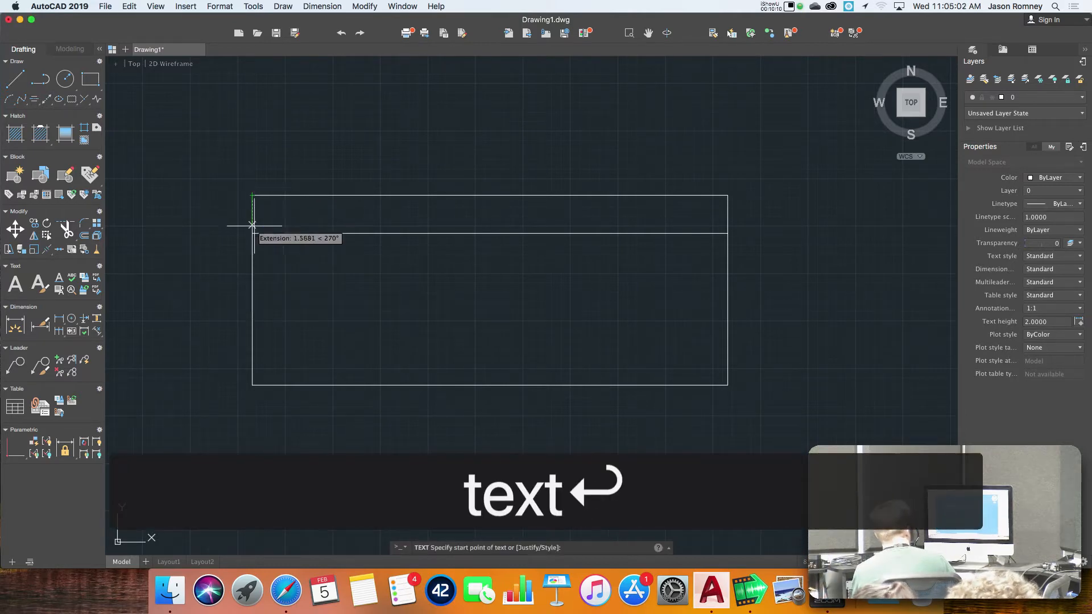
click(252, 232)
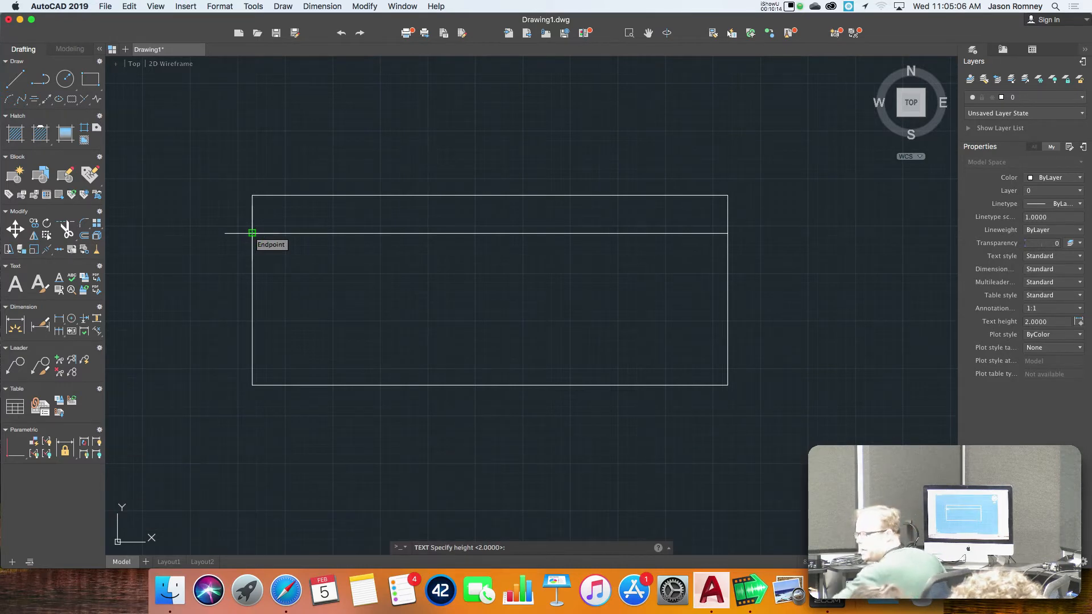
text(1.75)
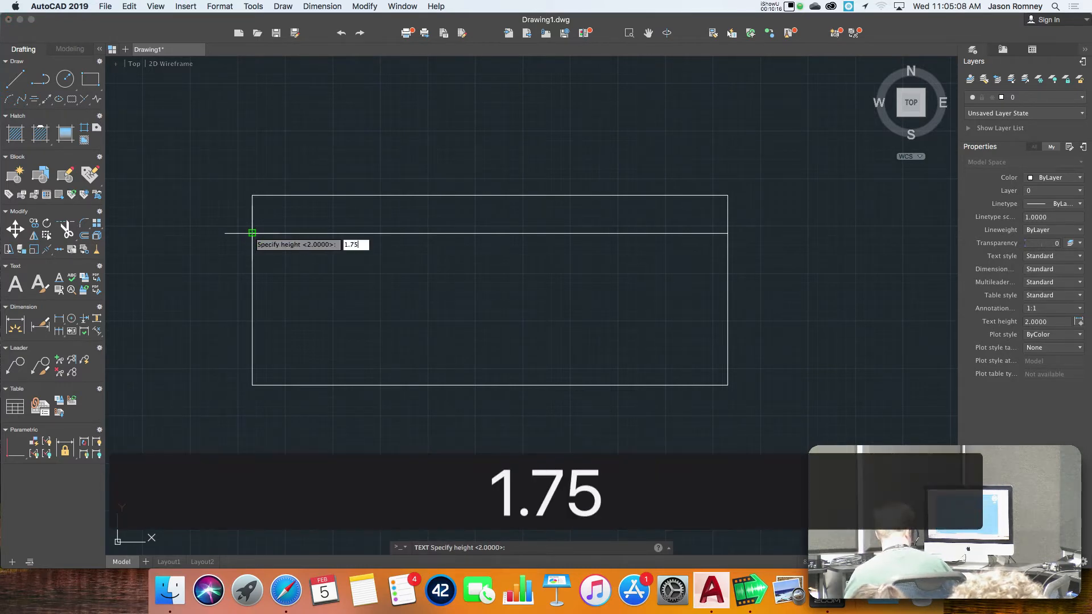
key(Return)
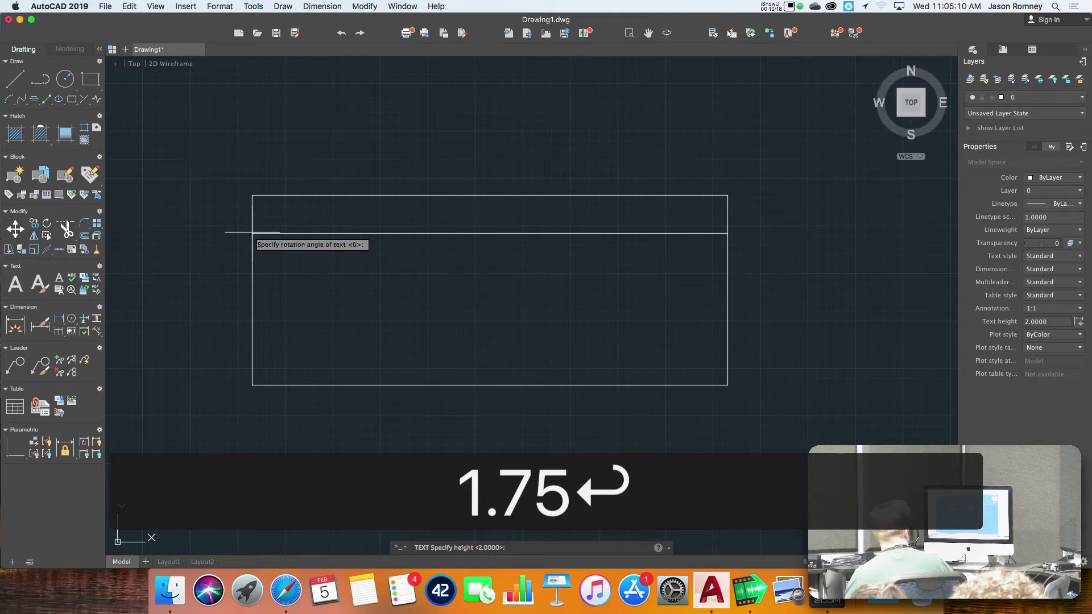
key(Return)
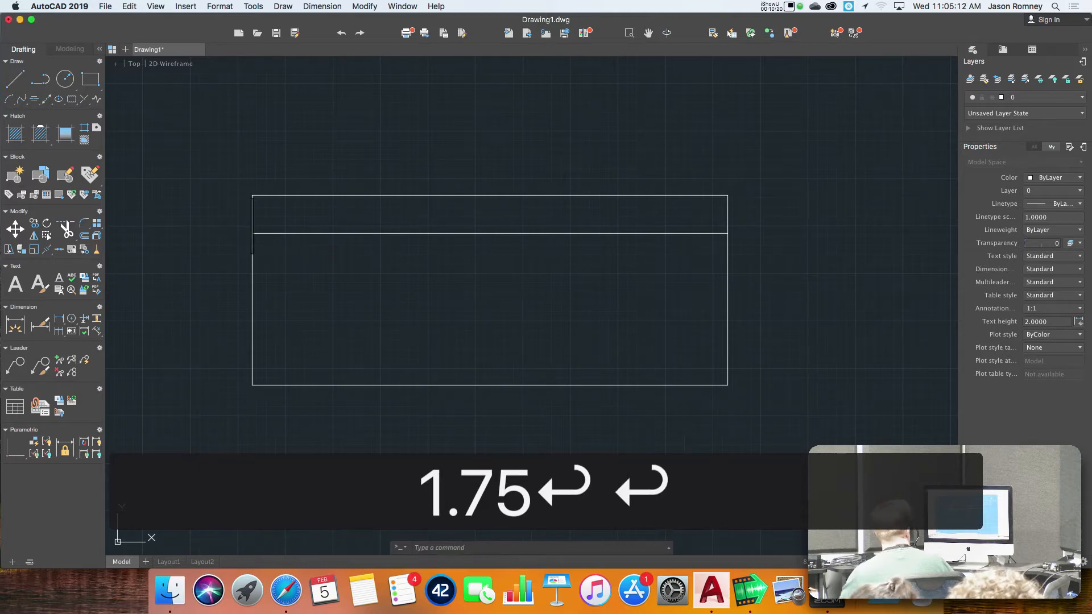
text(EQUIPMENT TYPE)
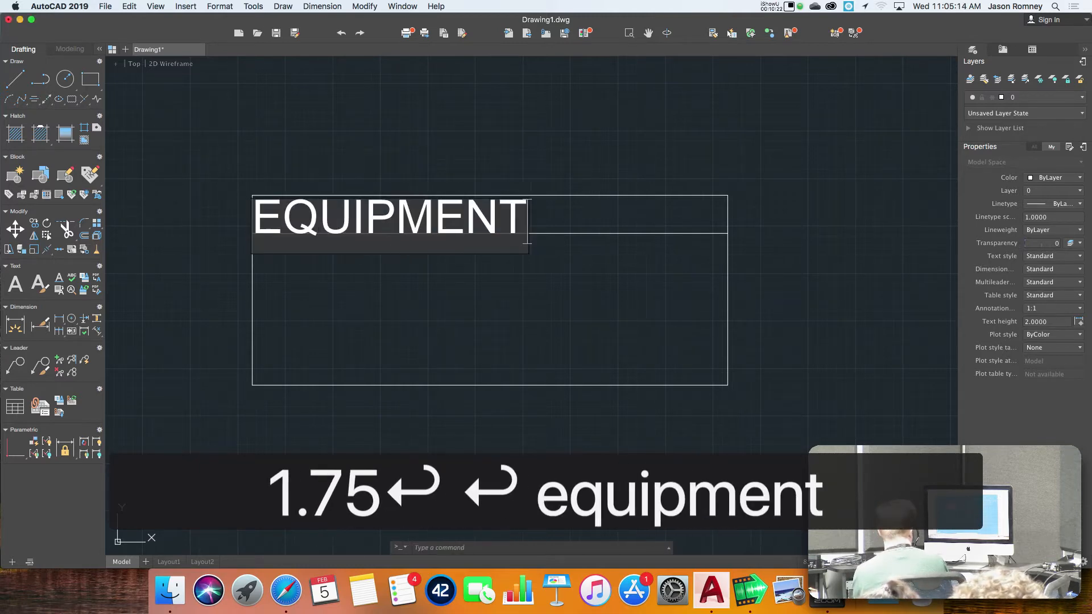
key(Return)
key(Return)
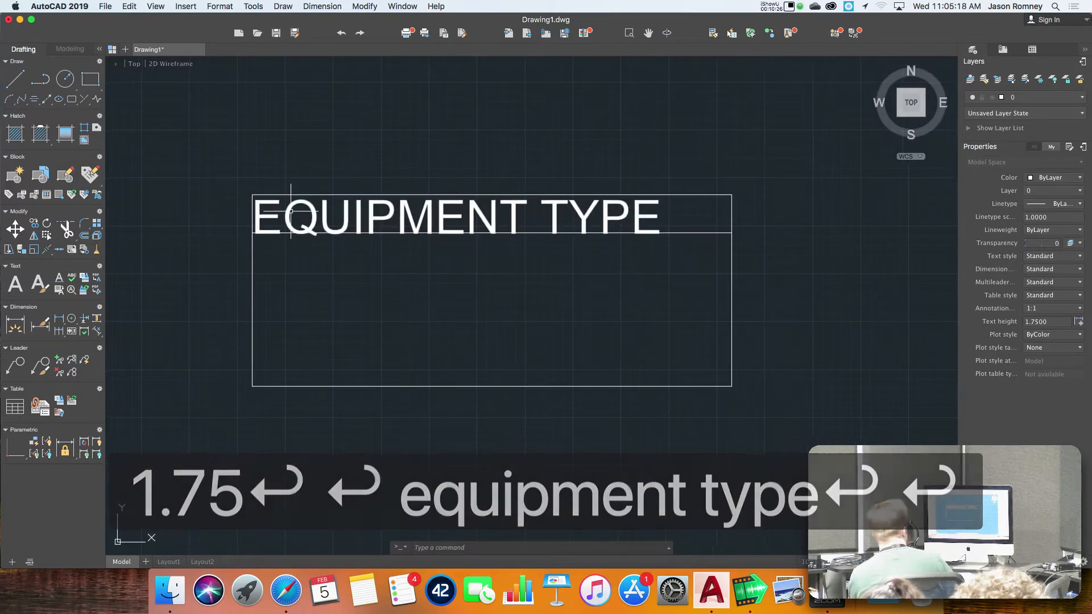
Step: Inspect the fit of the 1.75-high "EQUIPMENT TYPE" text in the header row and erase it
scroll(292, 210, up, 3)
scroll(291, 211, down, 2)
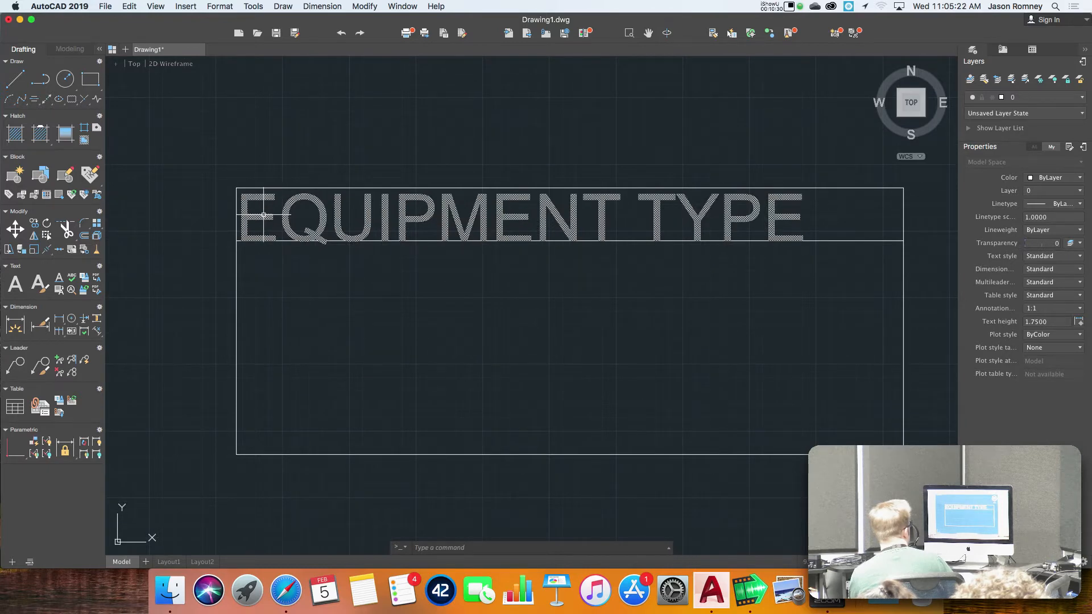
click(264, 213)
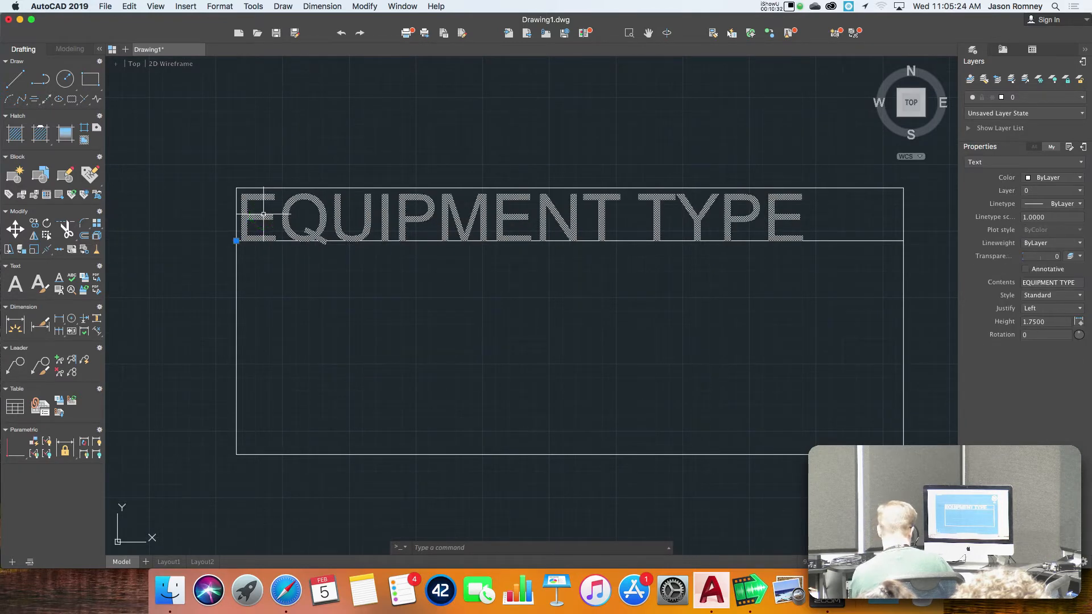
key(e)
key(Return)
Step: Add single-line text "EQUIPMENT TYPE" from the header row's lower-left corner with a height of 1.5 and 0 rotation
text(text)
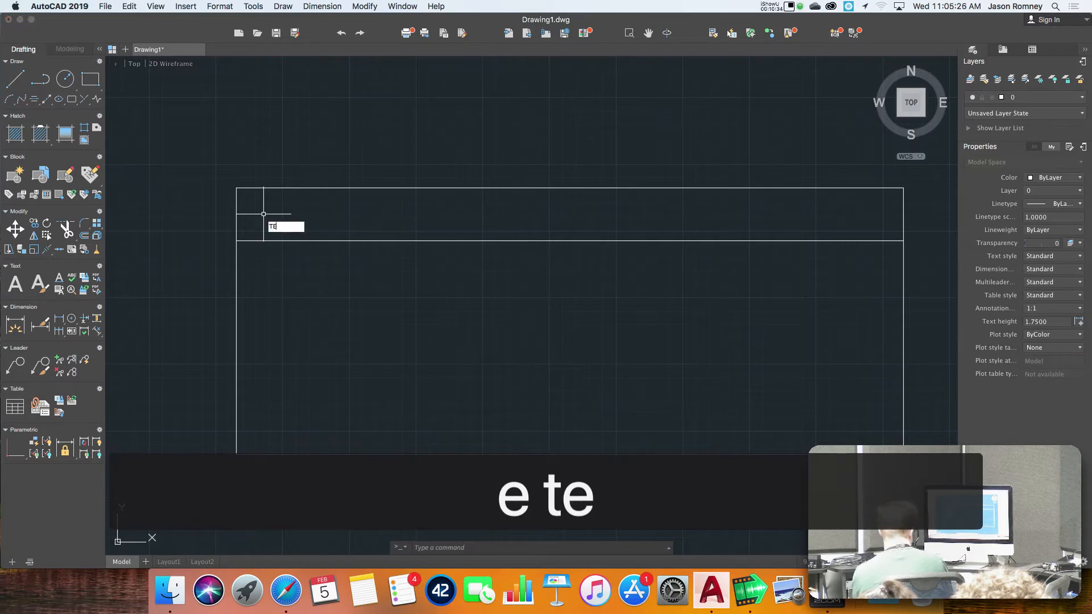
key(Return)
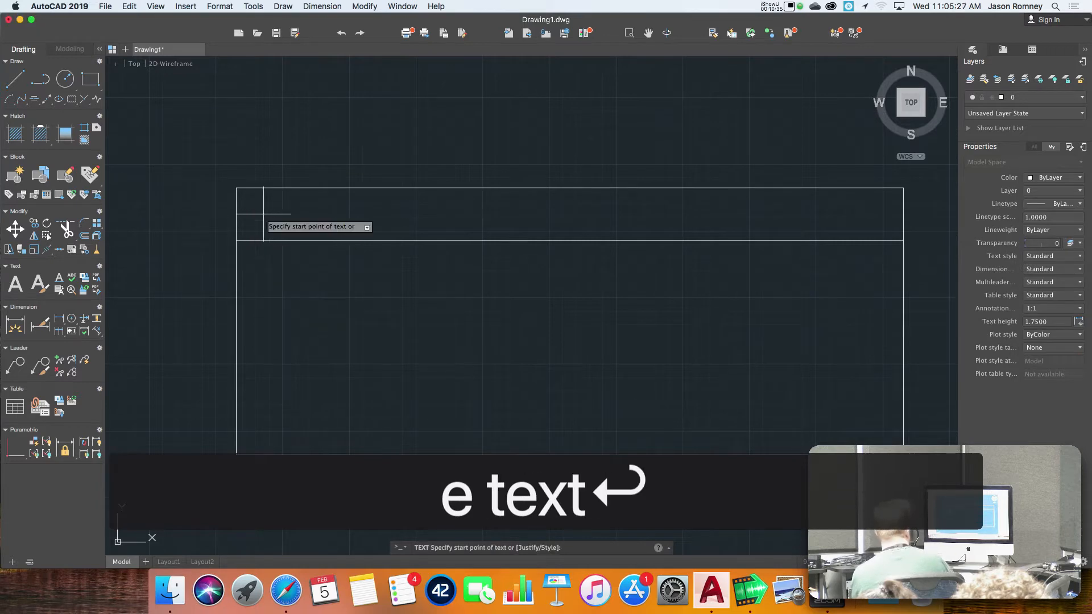
click(236, 240)
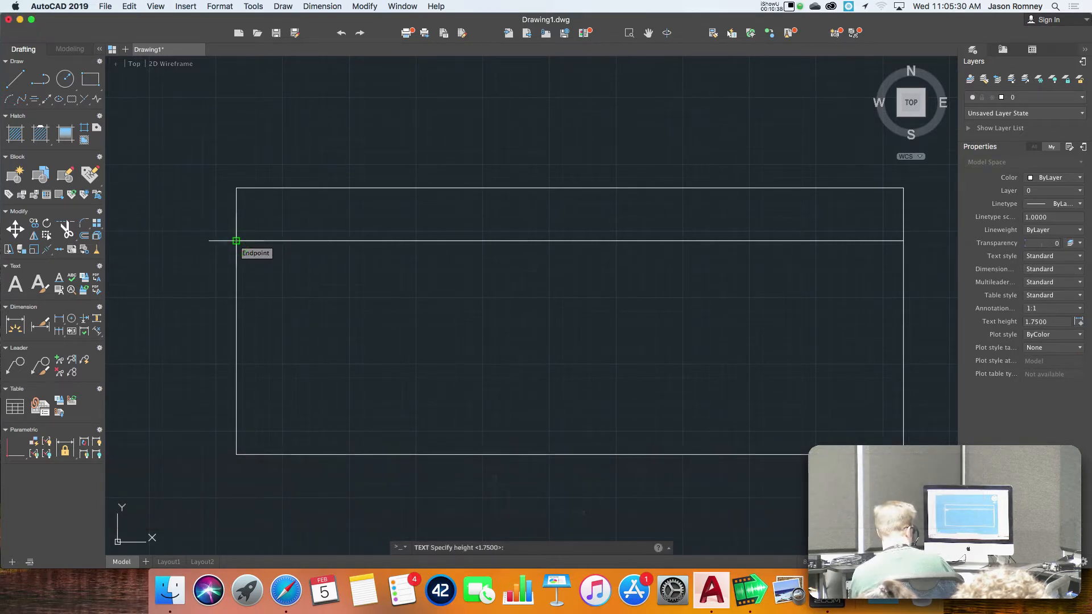
text(1.5)
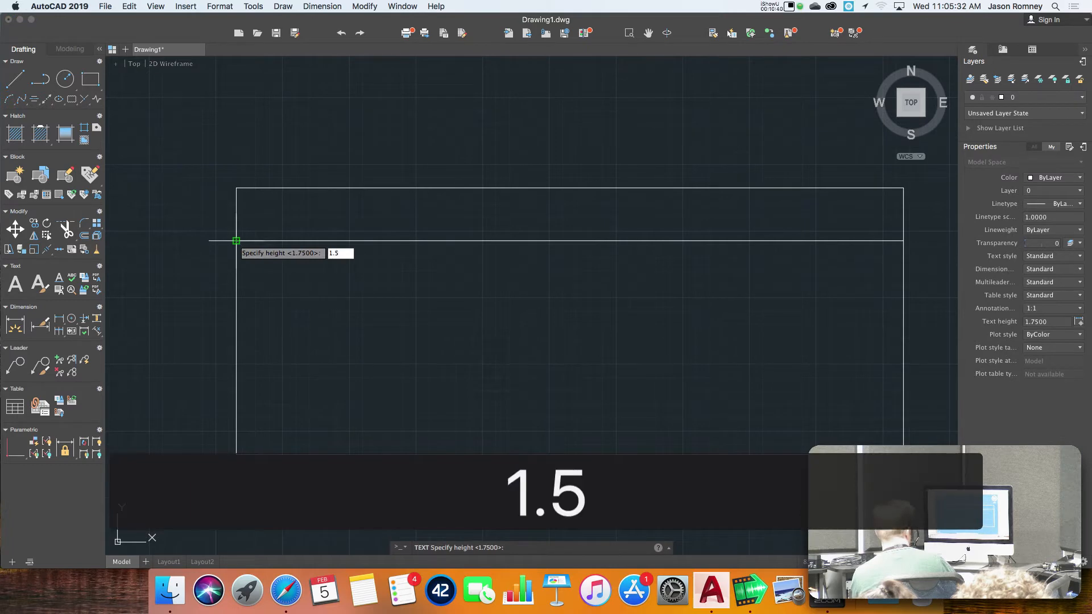
key(Return)
key(Return)
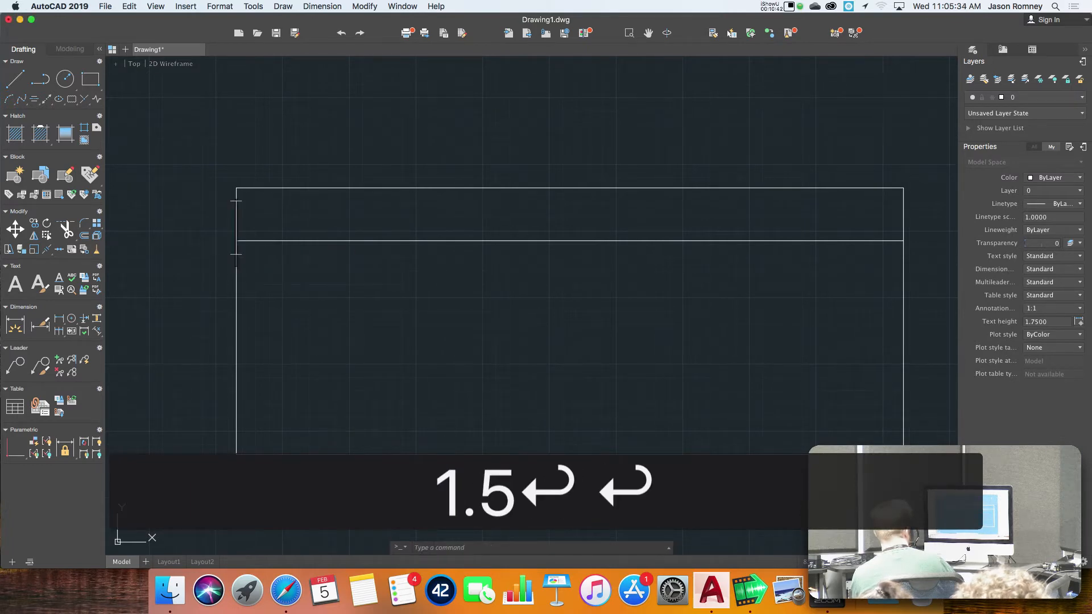
text(equipment type)
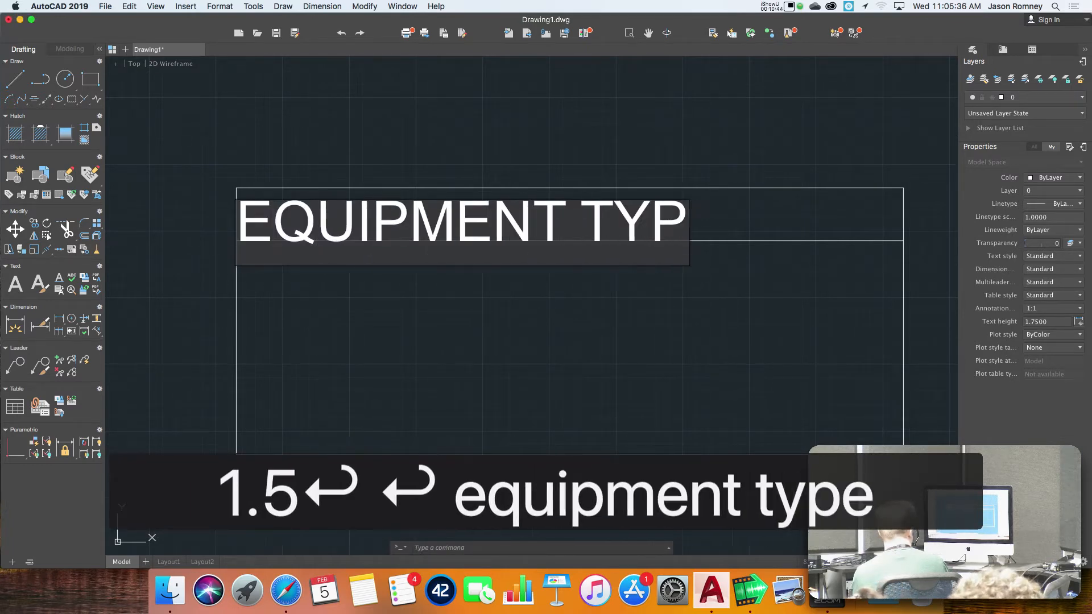
key(Return)
key(Return)
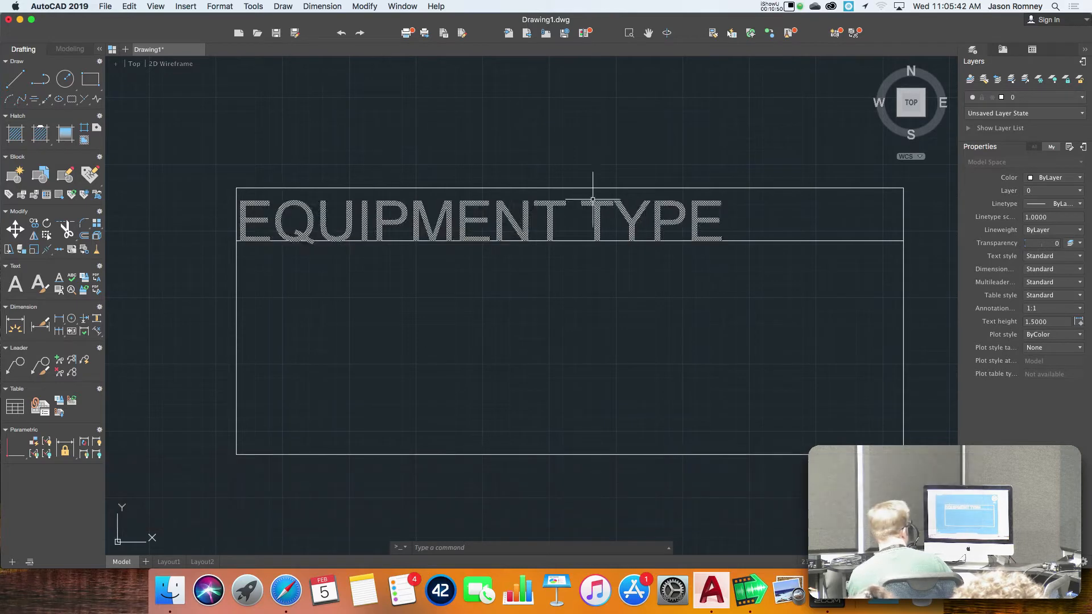
Step: Move the "EQUIPMENT TYPE" text straight up by about 0.28 units within the header row
middle_drag(487, 166, 404, 163)
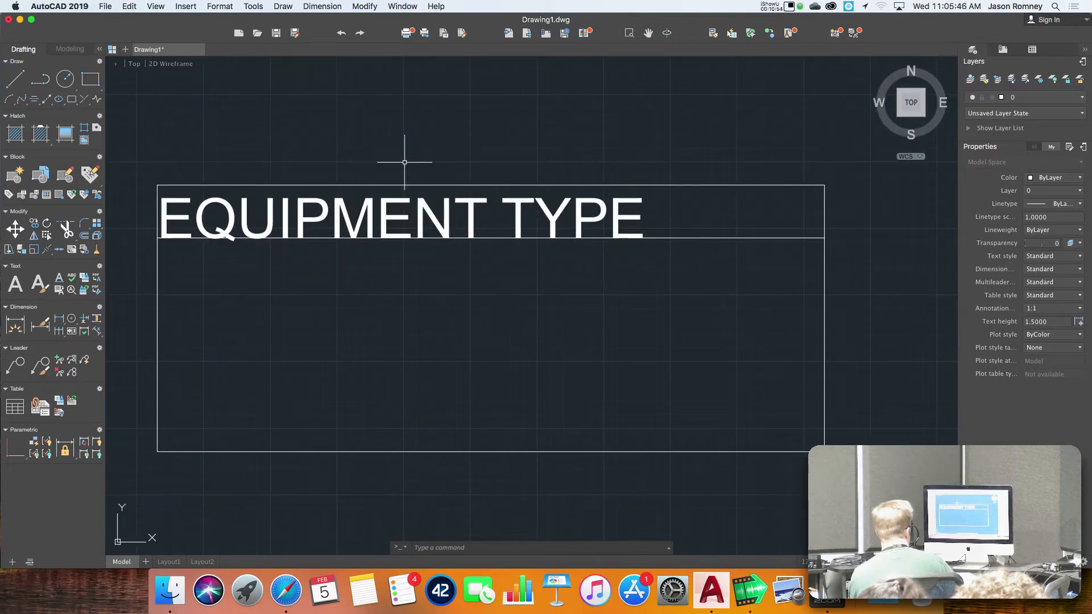
text(m)
key(Return)
click(367, 214)
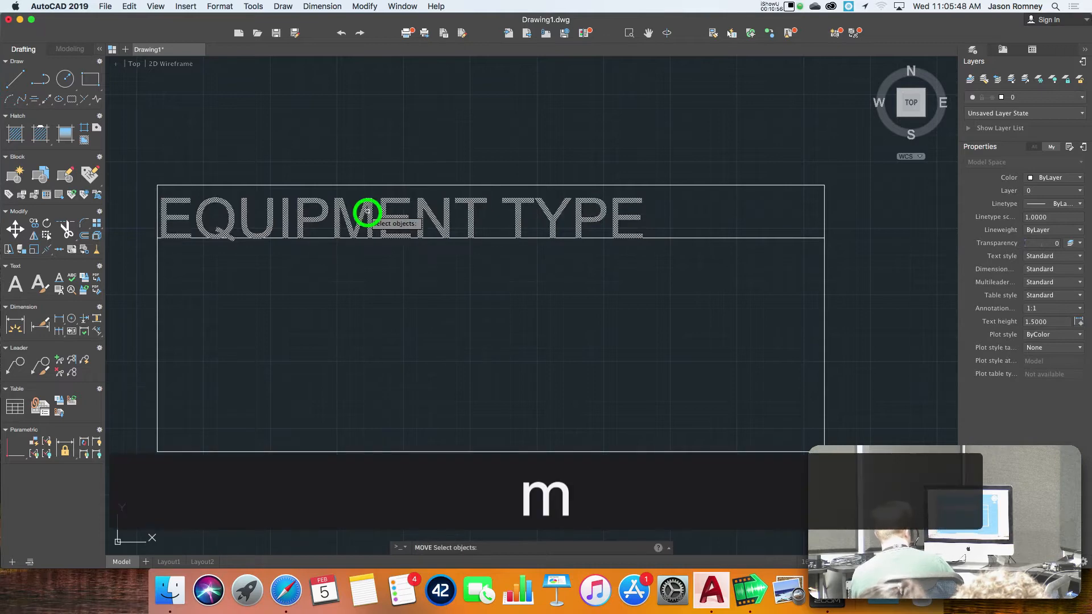
key(Return)
click(870, 283)
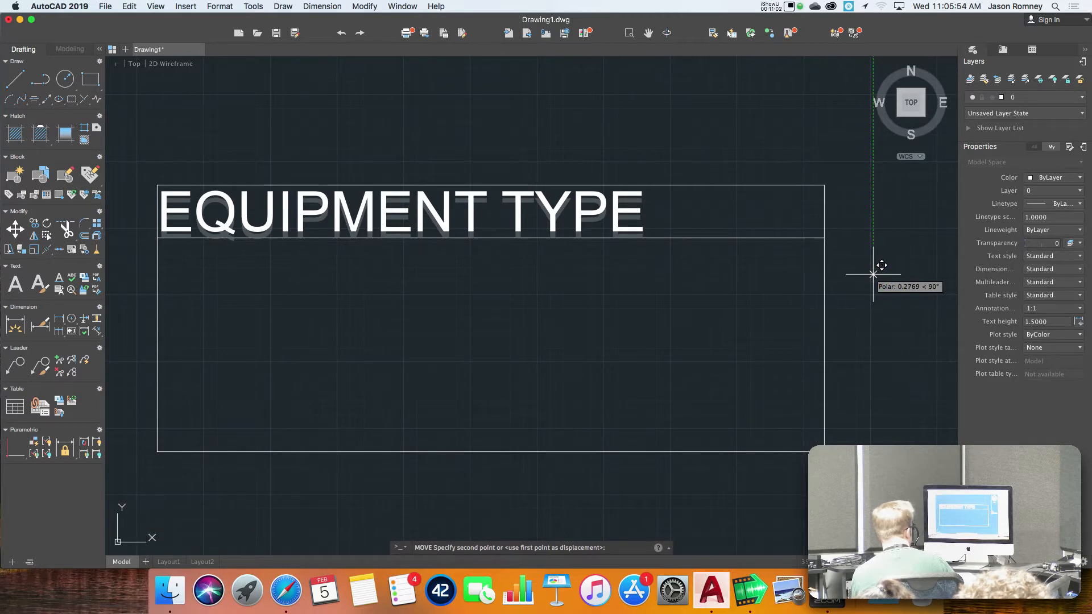
click(873, 274)
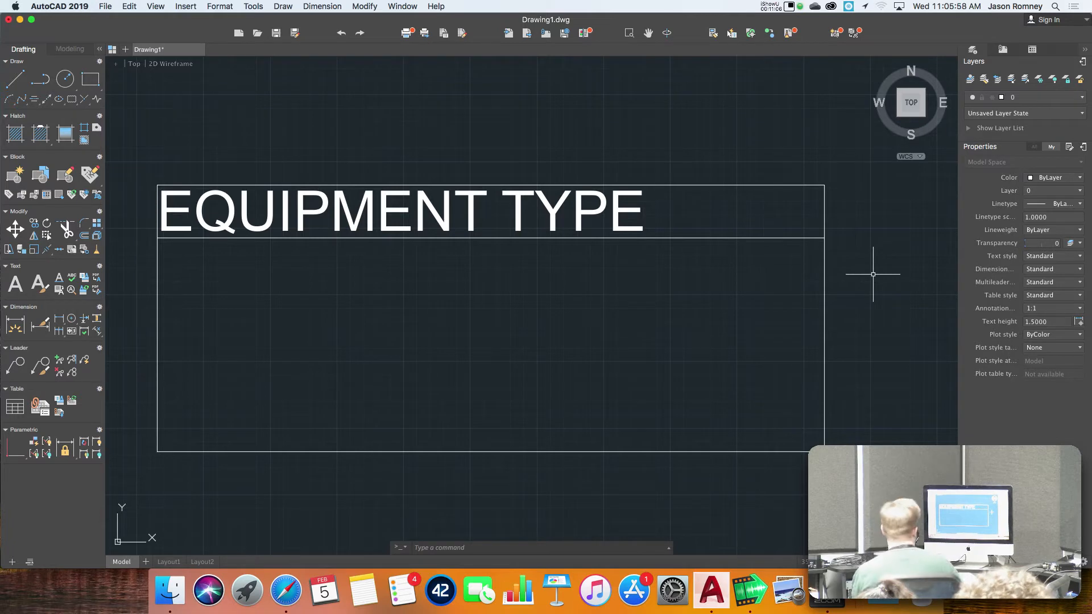
Step: Move the "EQUIPMENT TYPE" text horizontally to the right so it sits roughly centred in the header row
text(m)
key(Return)
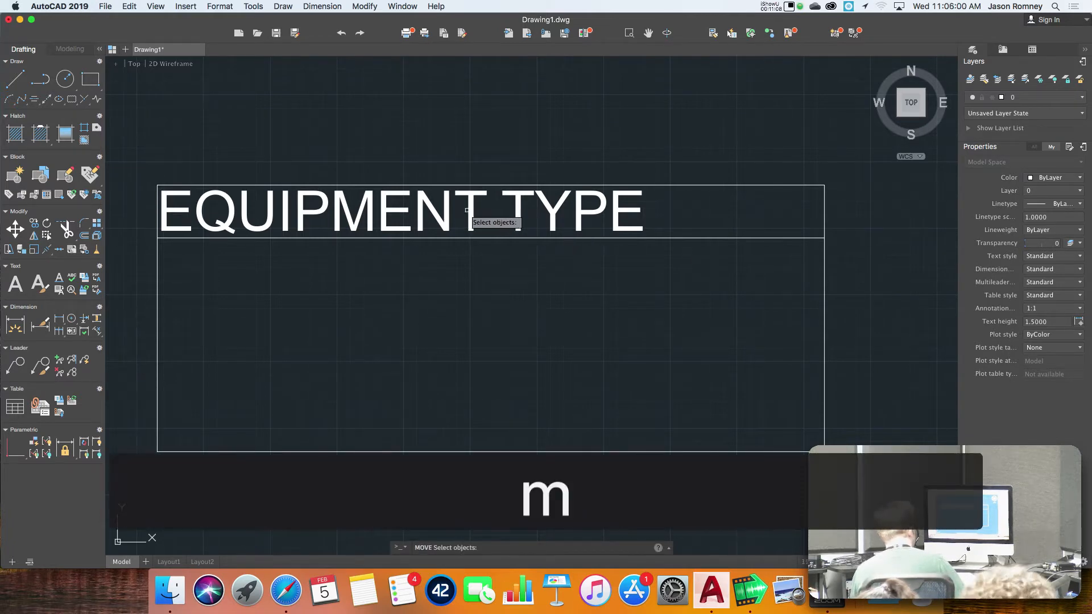
click(469, 211)
key(Return)
click(416, 138)
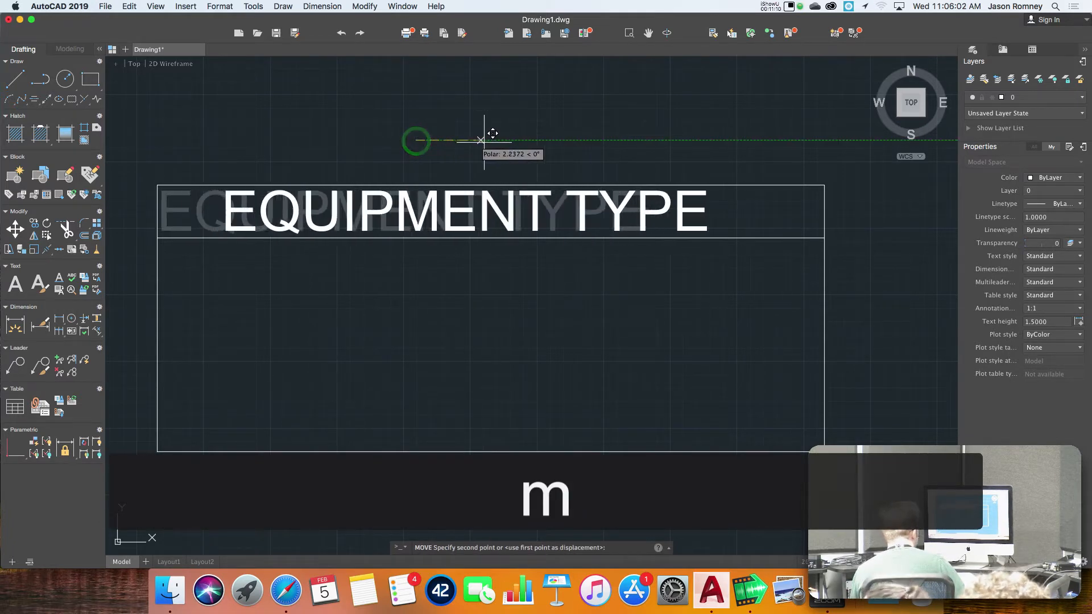
click(505, 140)
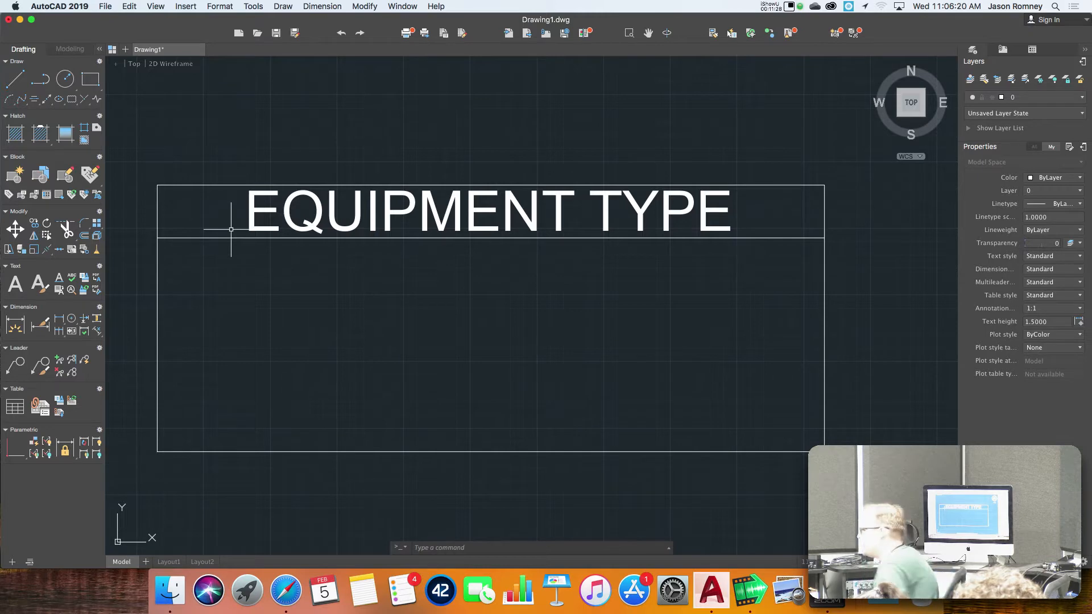
Step: Replace the wording of the header row text with "MIXING CONSOLE"
double_click(392, 210)
text(MIX)
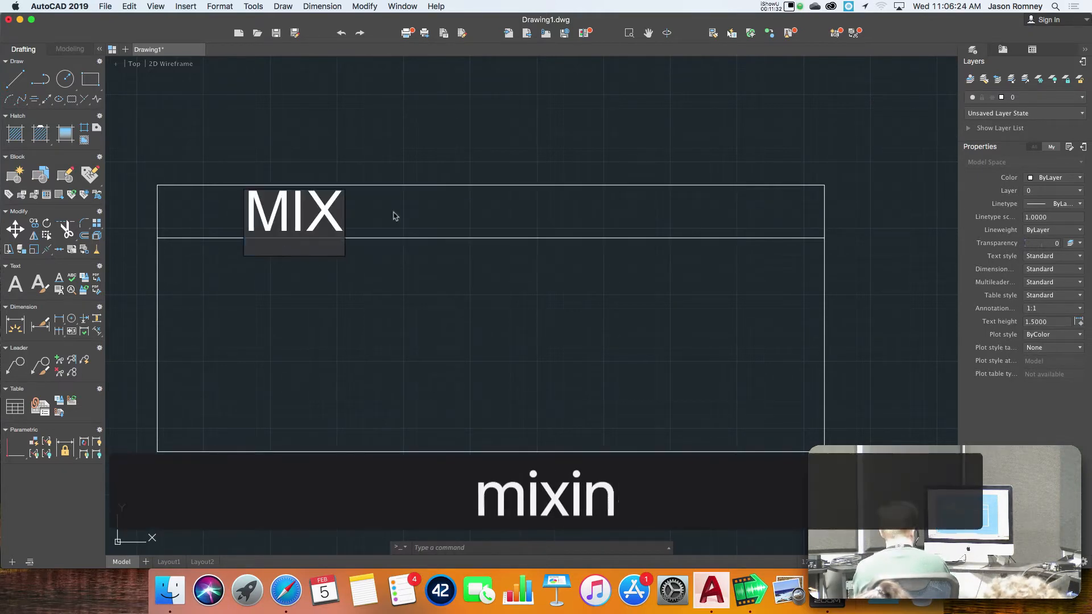
text(ING CONLOE)
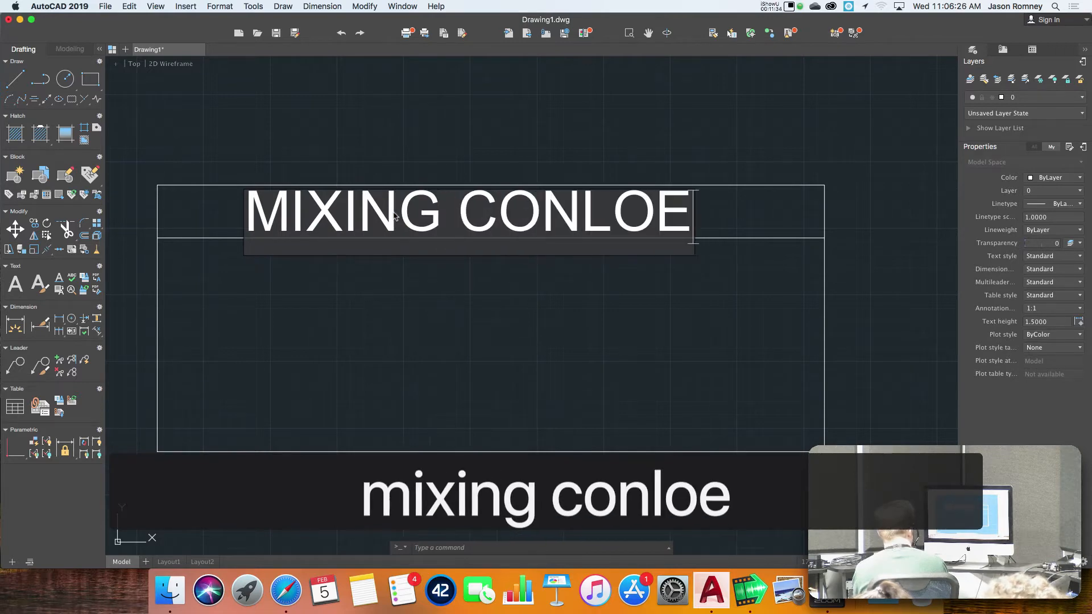
key(BackSpace)
key(BackSpace)
key(BackSpace)
text(SOLE)
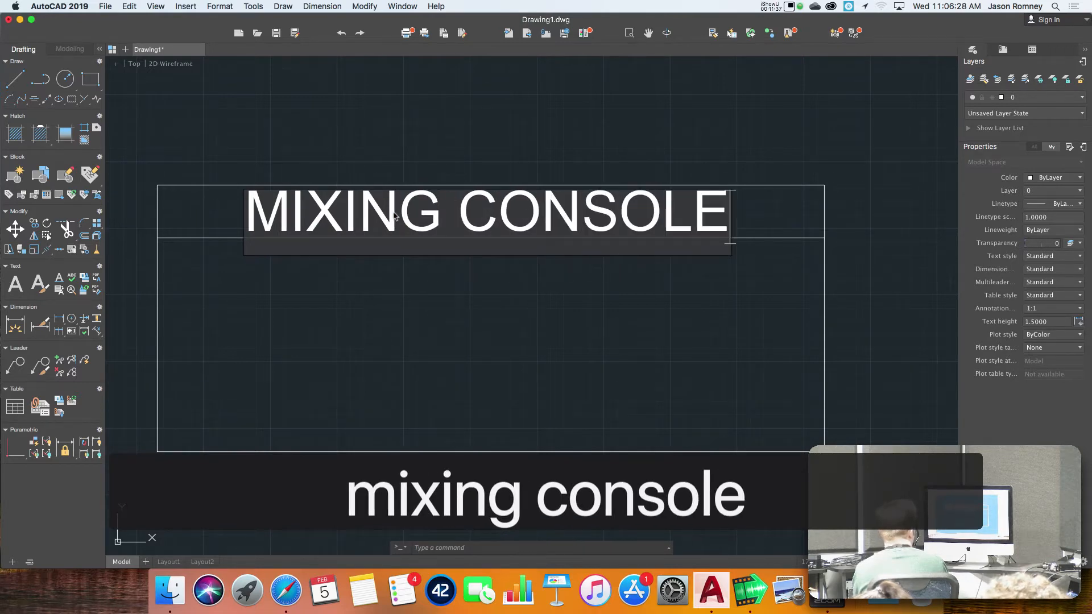
key(Return)
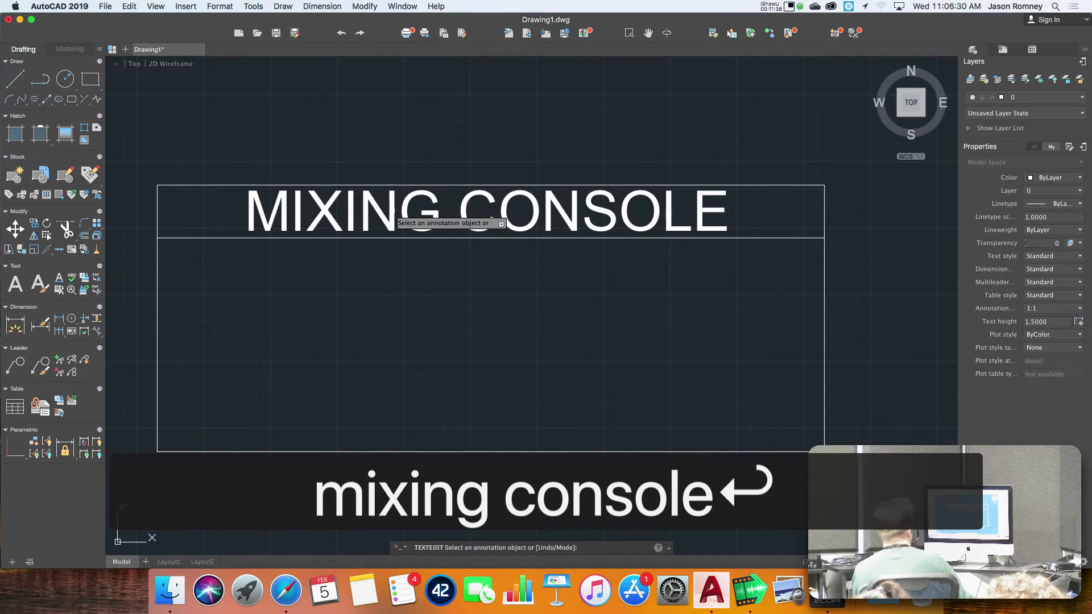
Step: Change the header row text to "PARAMETRIC EQUALIZER" and end text editing
click(391, 209)
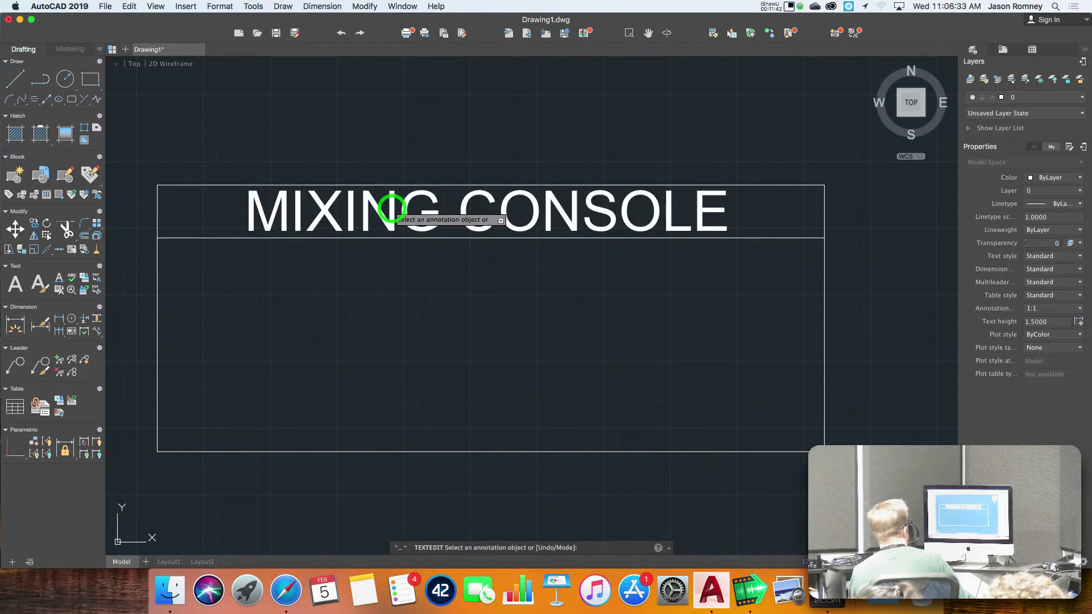
click(377, 210)
text(parametr)
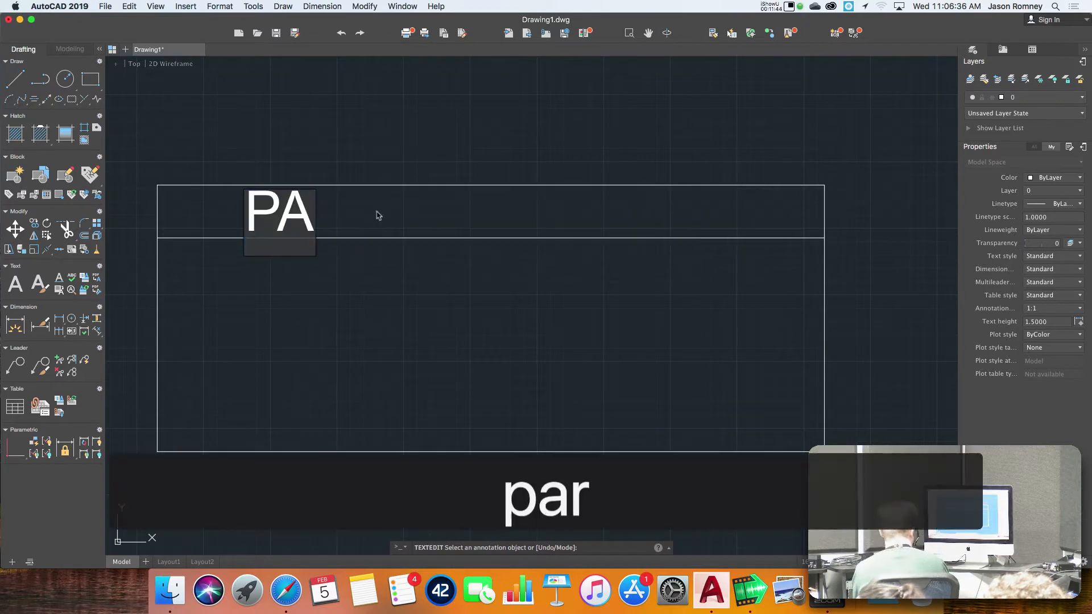
text(ic equalize)
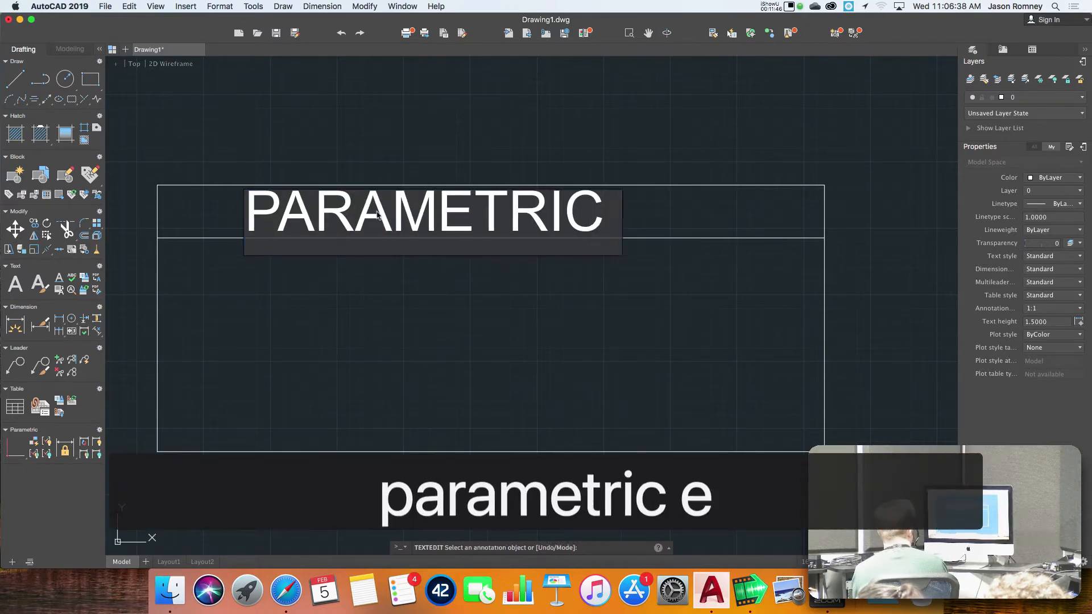
text(r)
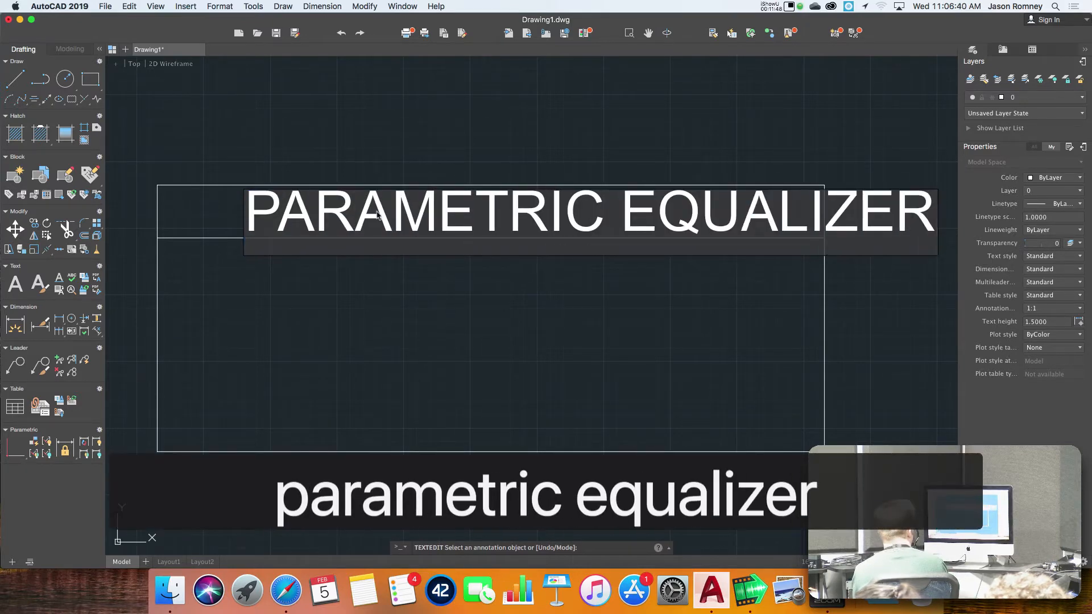
key(Return)
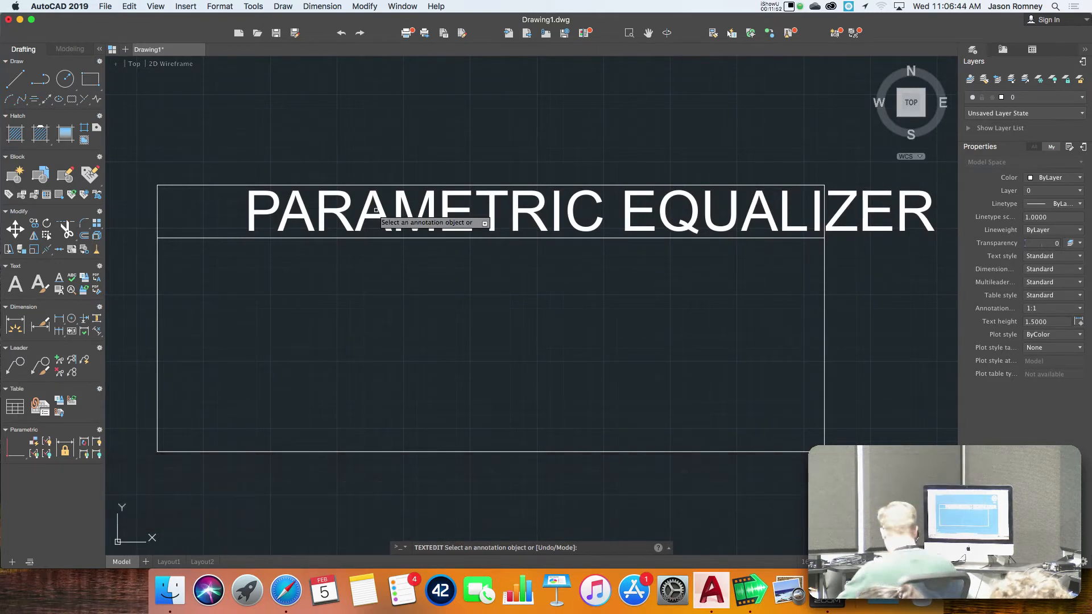
text(m)
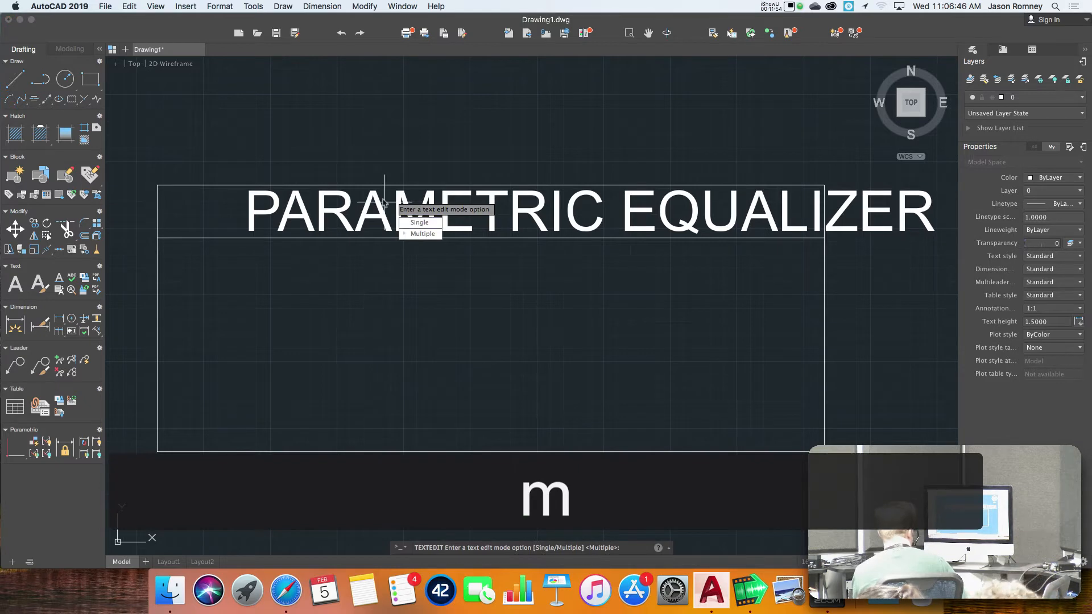
key(Escape)
key(Escape)
key(Escape)
Step: Move the "PARAMETRIC EQUALIZER" text straight left so it is roughly centred across the header row
text(m)
key(space)
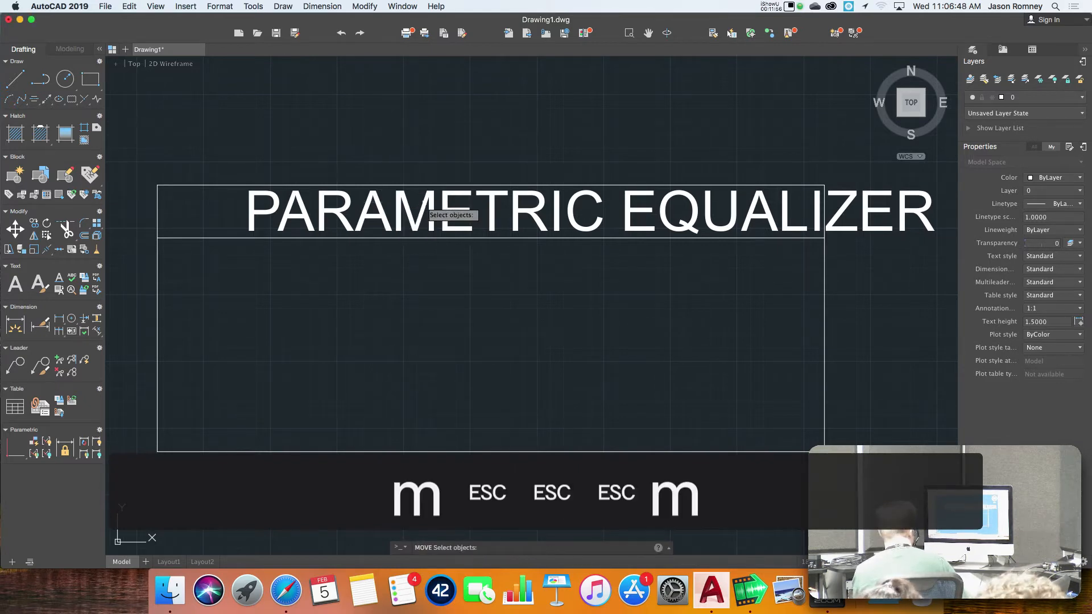
click(427, 207)
key(space)
click(503, 137)
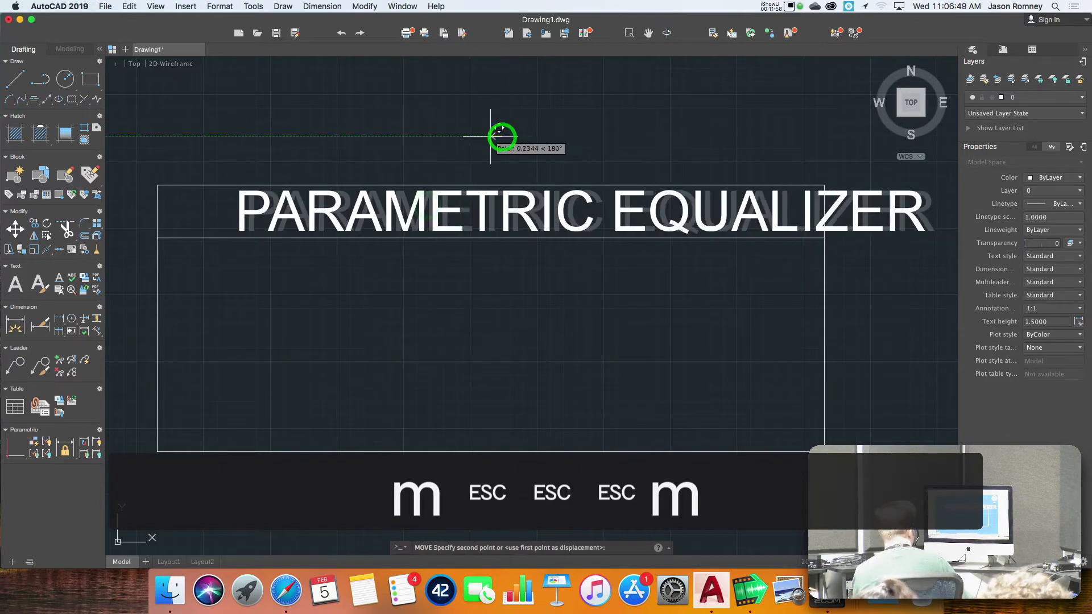
click(403, 136)
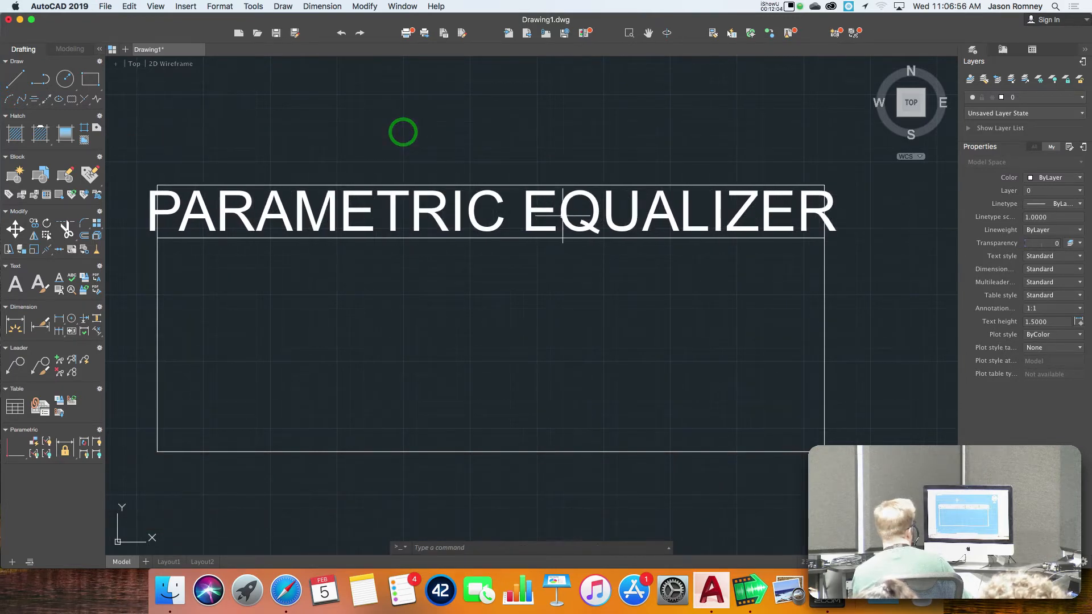
Step: Shorten the header row text to "PARAMETRIC EQ"
click(566, 219)
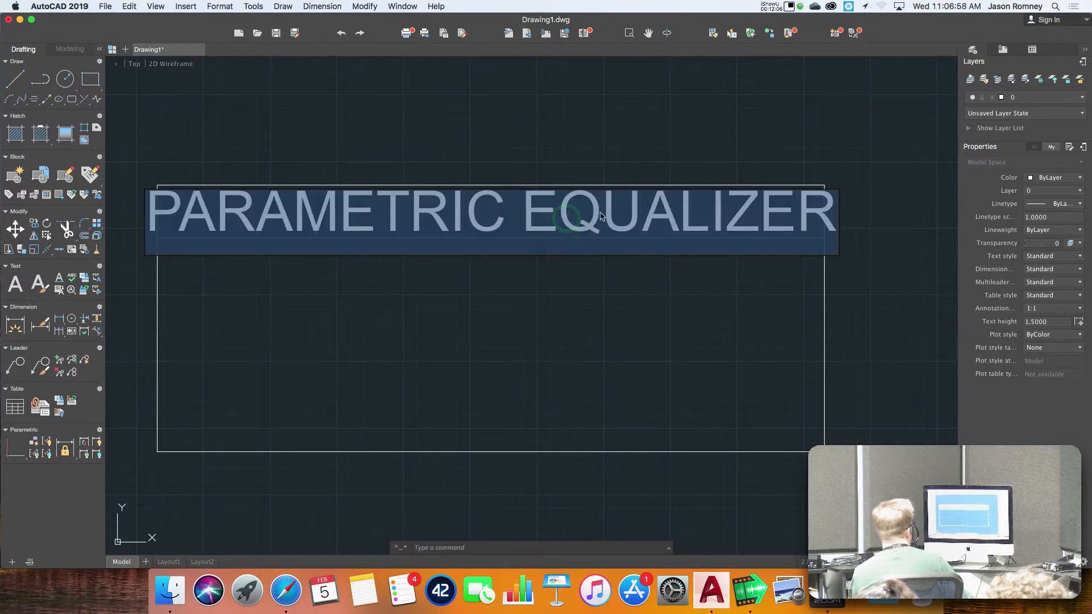
key(Right)
key(BackSpace)
key(BackSpace)
key(BackSpace)
key(BackSpace)
key(BackSpace)
key(BackSpace)
key(BackSpace)
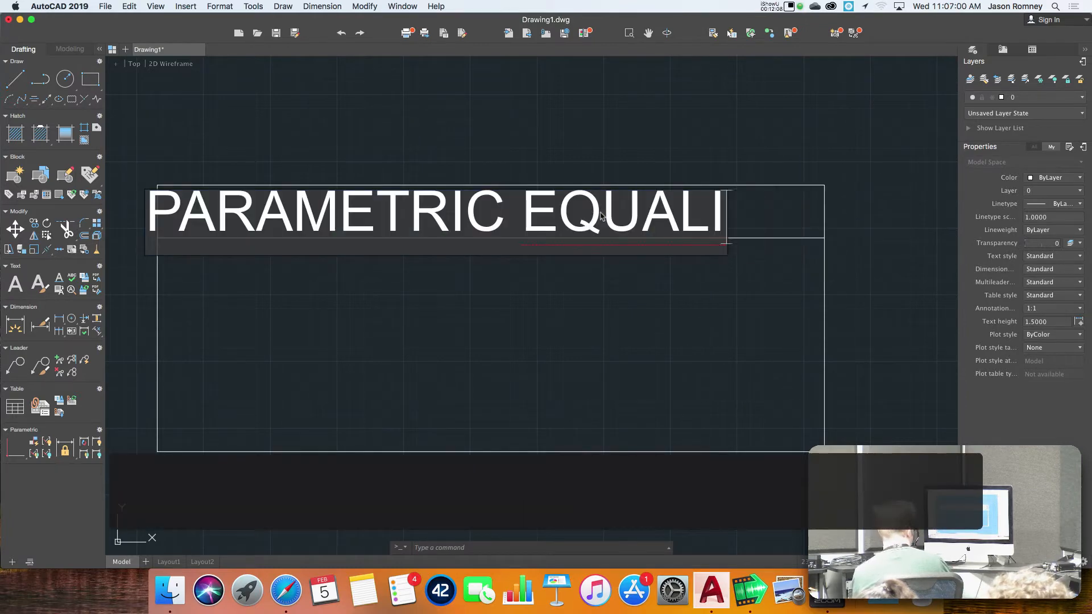
key(Return)
key(Return)
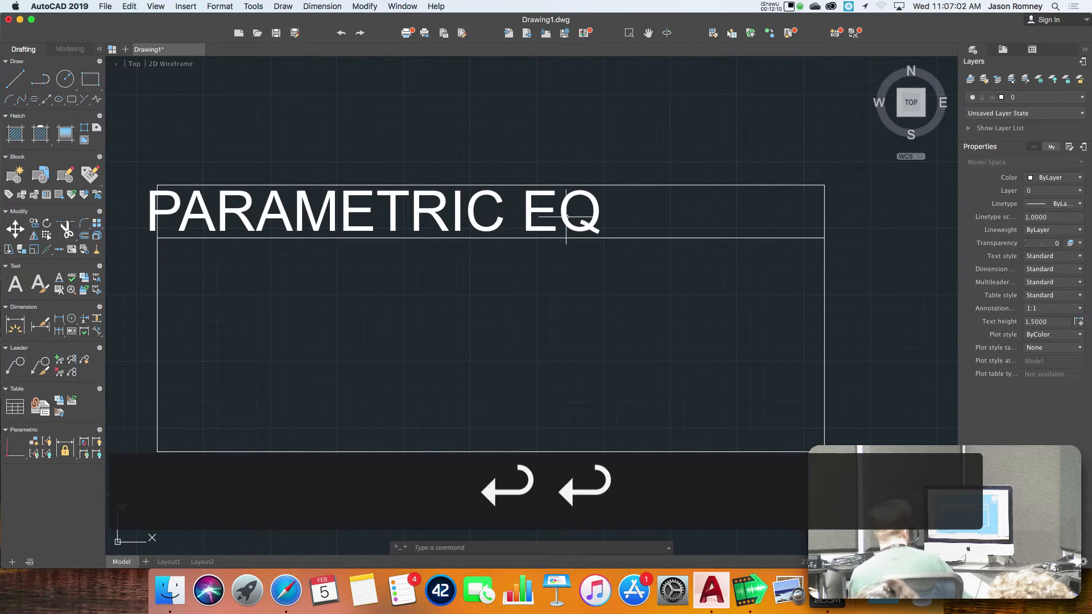
key(Escape)
Step: Move the "PARAMETRIC EQ" text straight right to roughly recentre it in the header row
key(m)
key(Return)
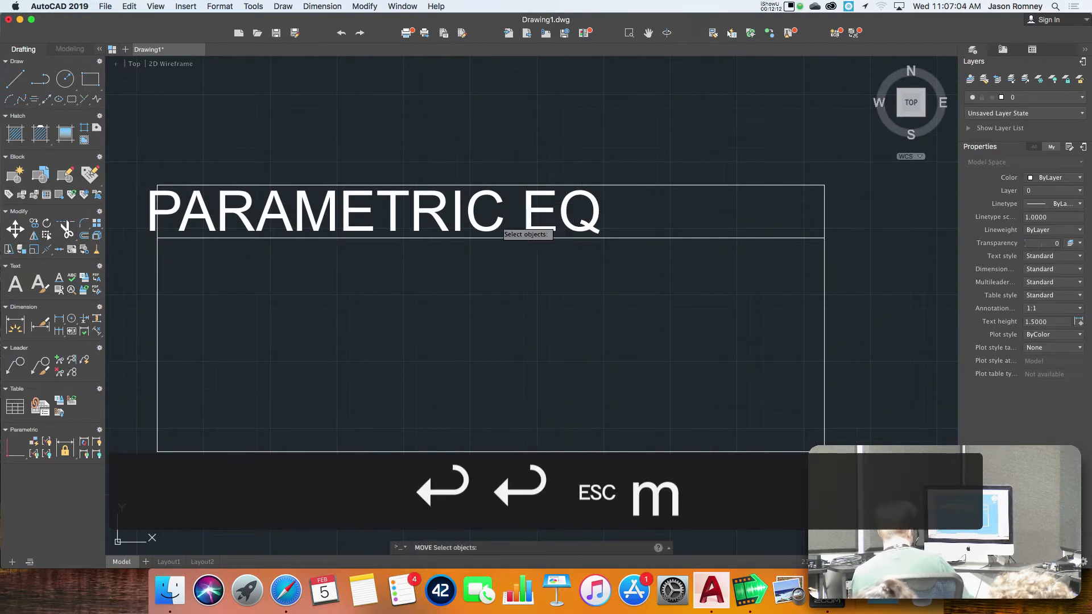
click(495, 225)
key(Return)
click(438, 149)
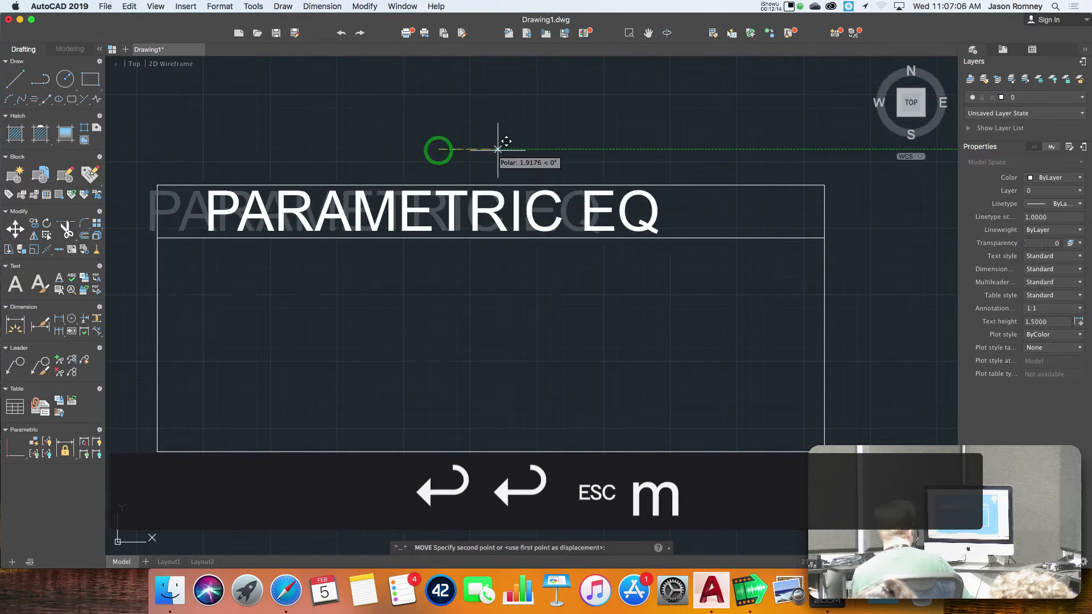
click(542, 149)
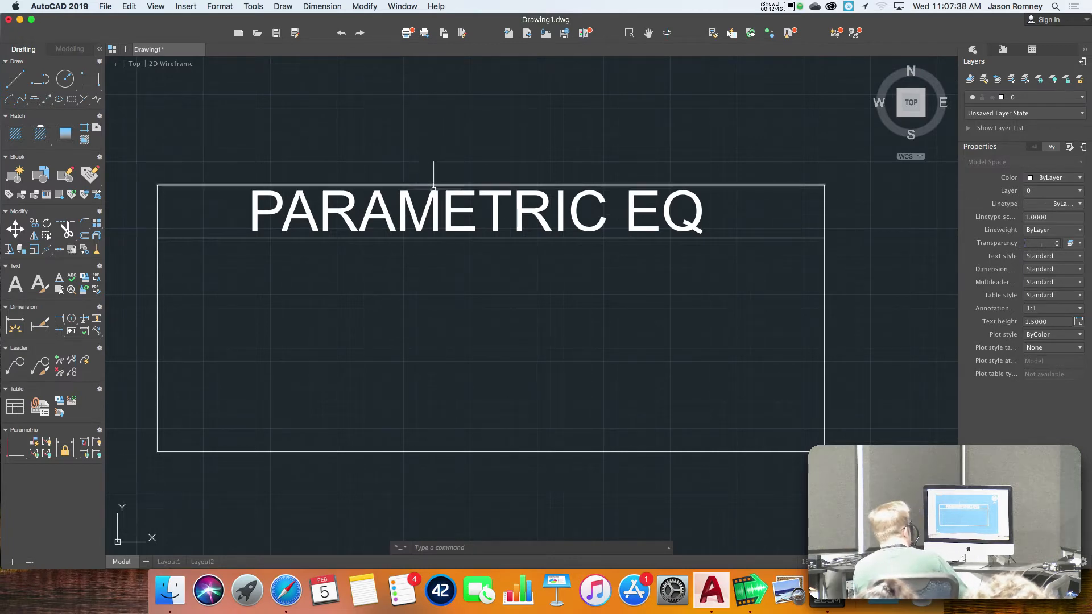
Step: Set the justification of the "PARAMETRIC EQ" text to Middle center and deselect it
click(436, 216)
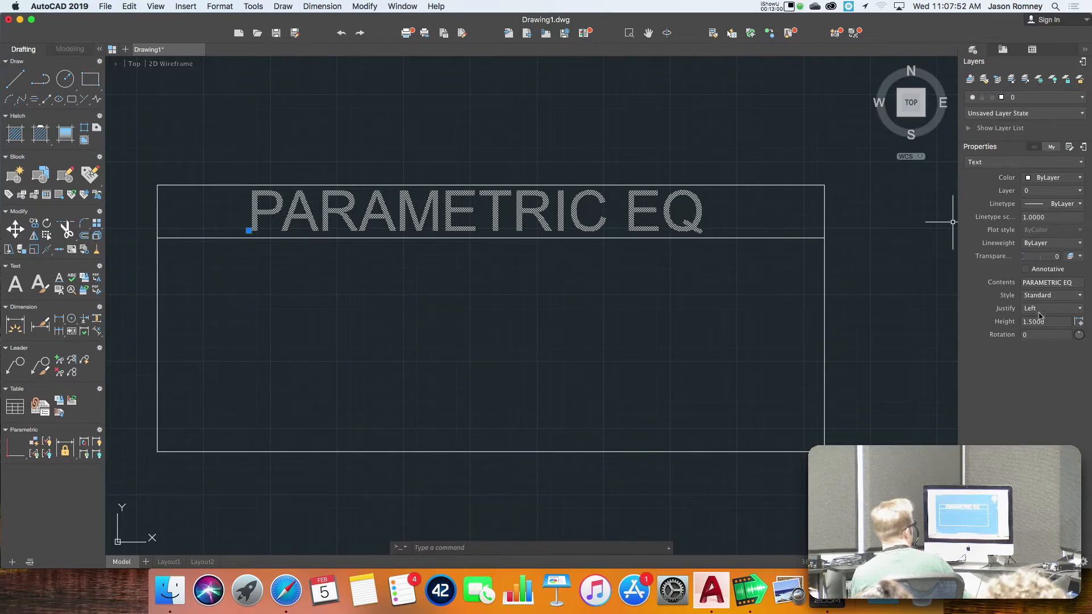
click(1078, 311)
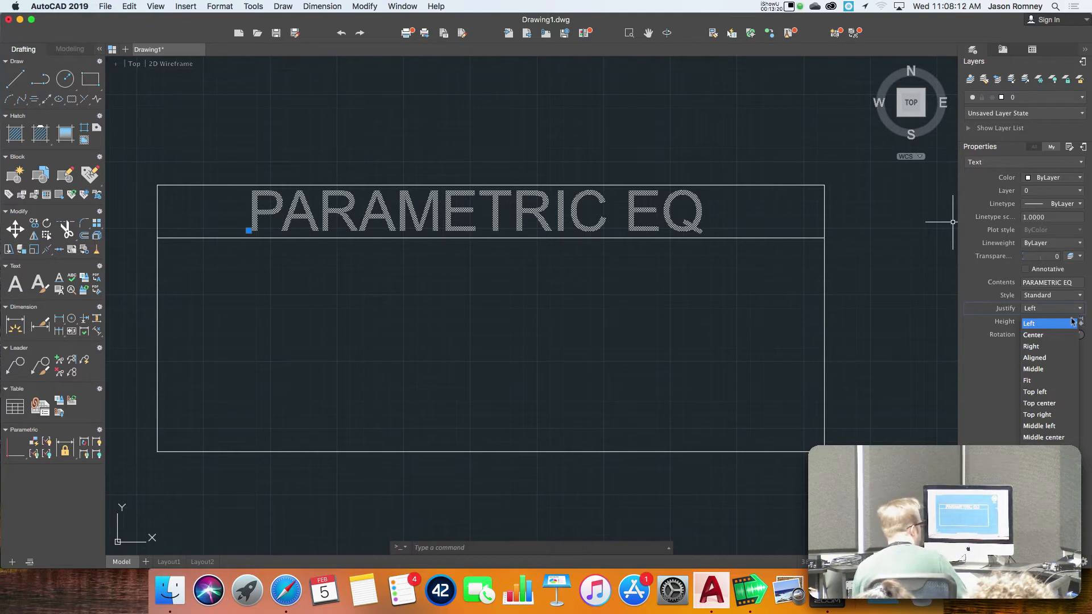
click(1064, 438)
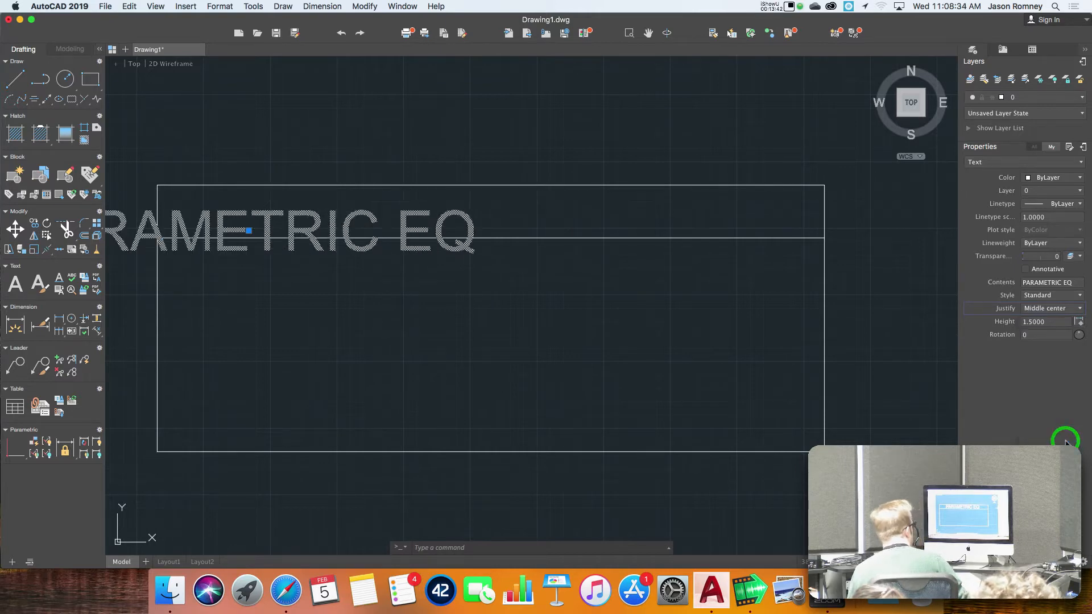
middle_drag(400, 371, 648, 388)
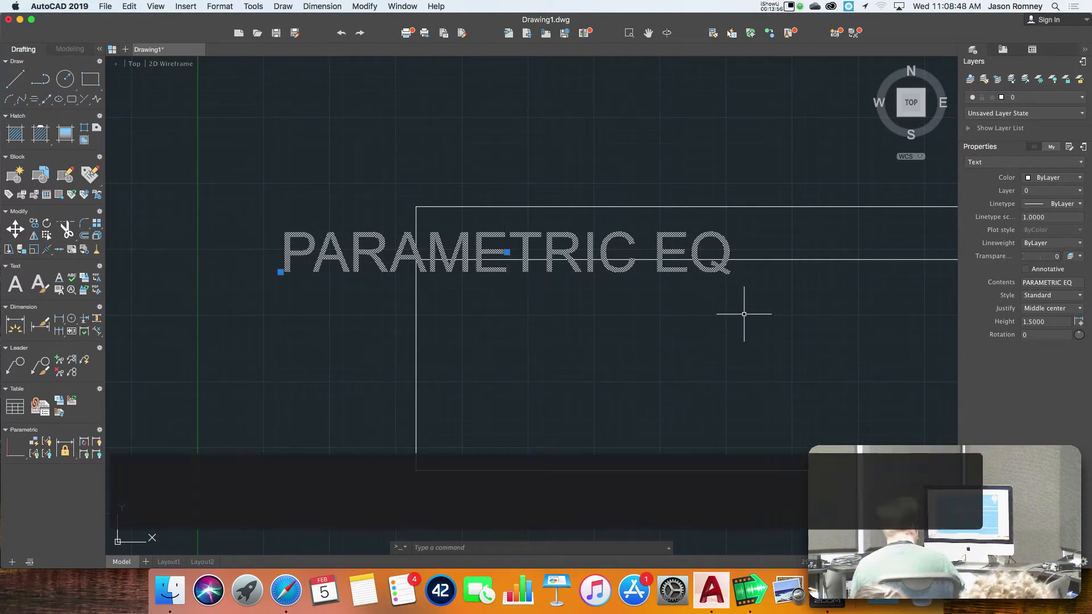
key(Escape)
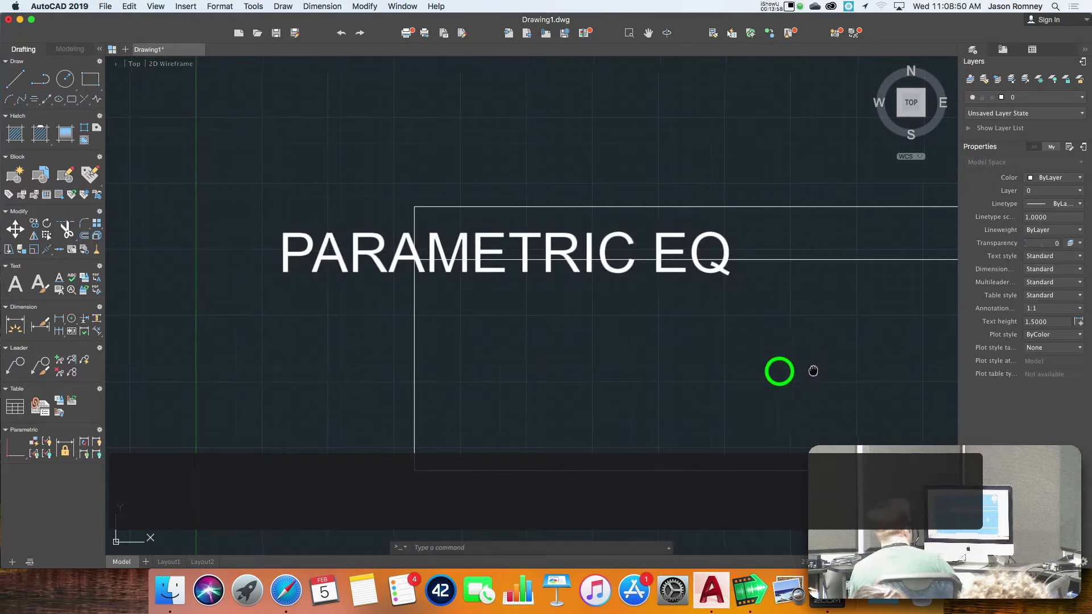
Step: Draw a vertical line across the header row from the midpoint of its top edge to its lower line
middle_drag(815, 370, 632, 351)
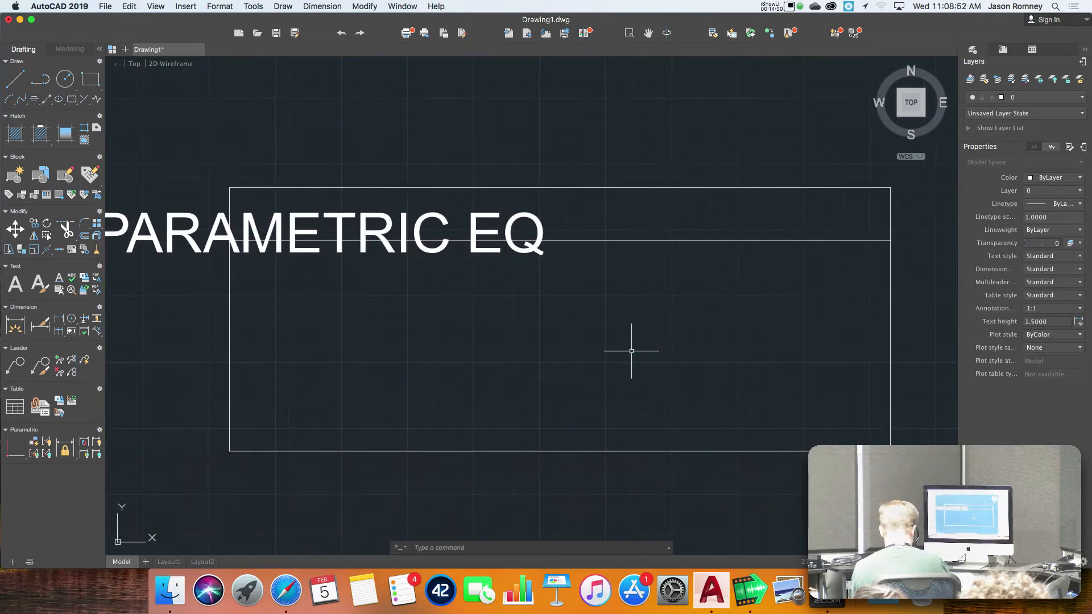
text(l)
key(Return)
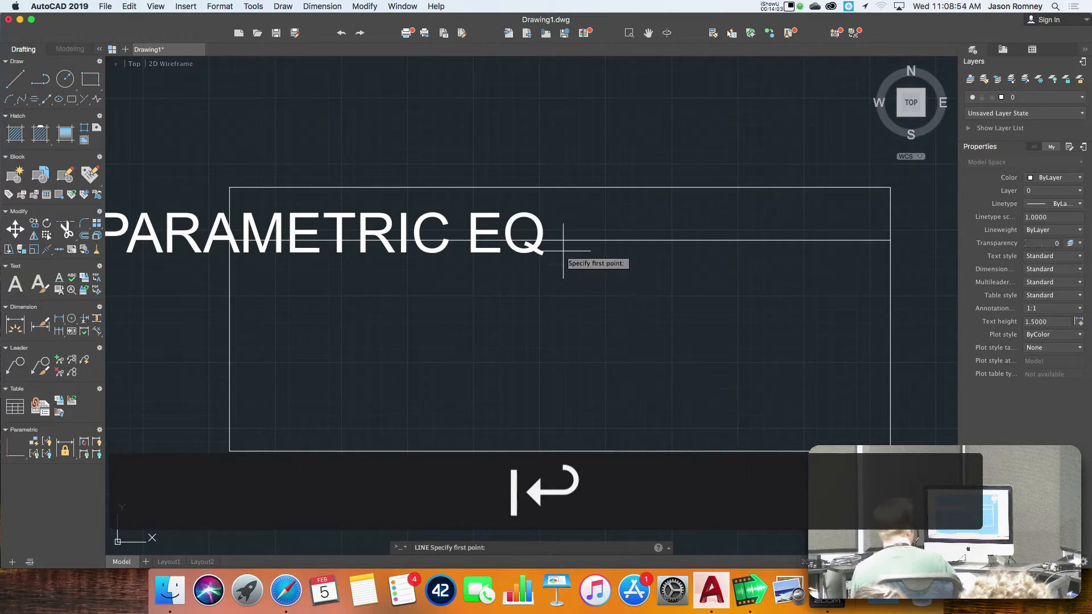
click(560, 187)
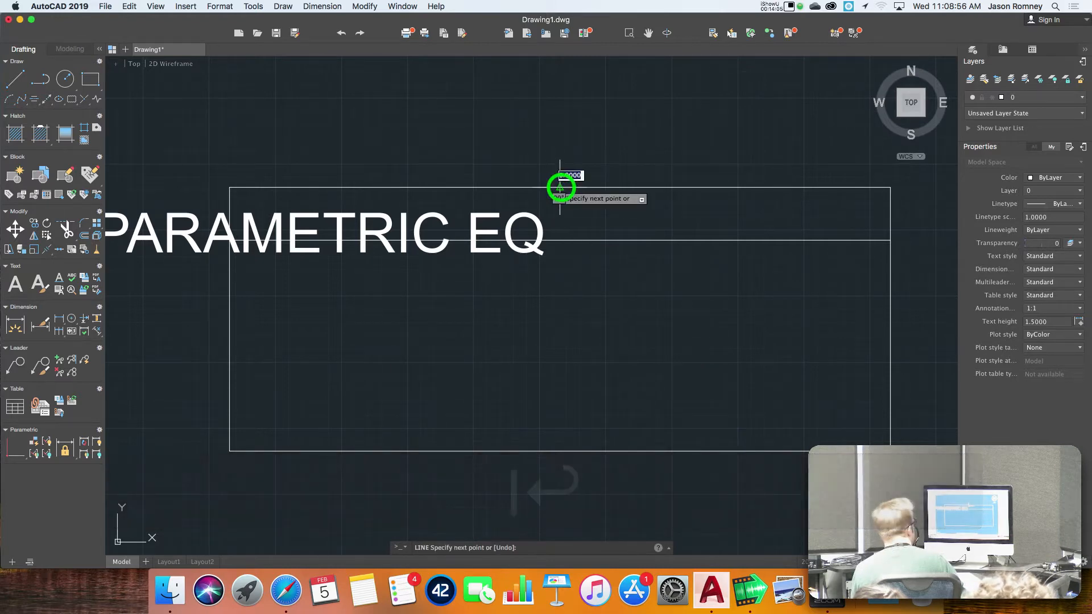
click(561, 241)
key(Return)
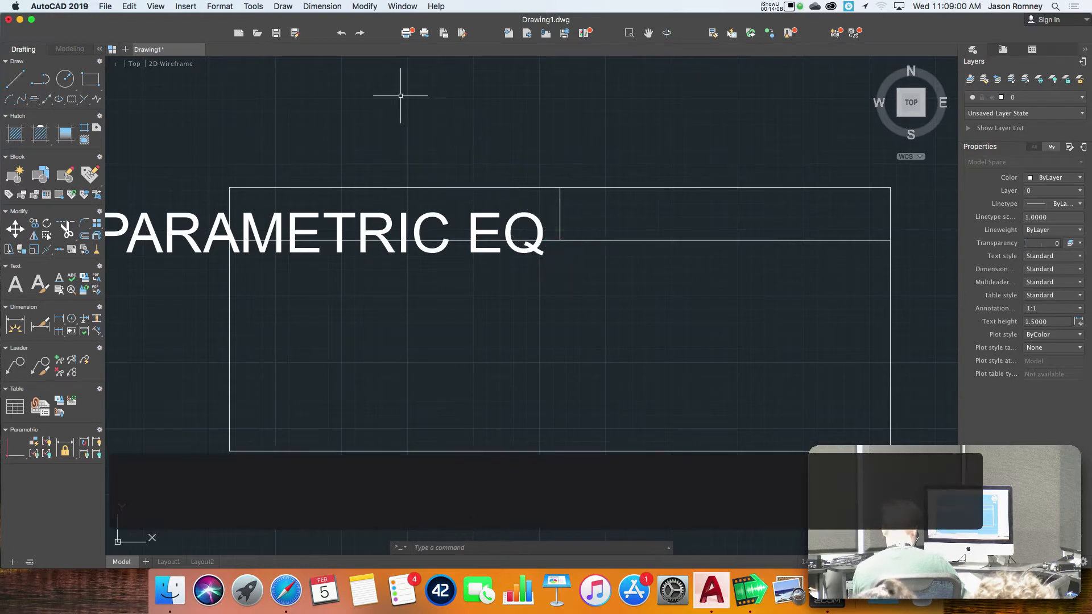
Step: Turn on the Insertion object snap and move the "PARAMETRIC EQ" text by its insertion point onto the midpoint of the header row's vertical line
text(m)
key(Return)
click(404, 221)
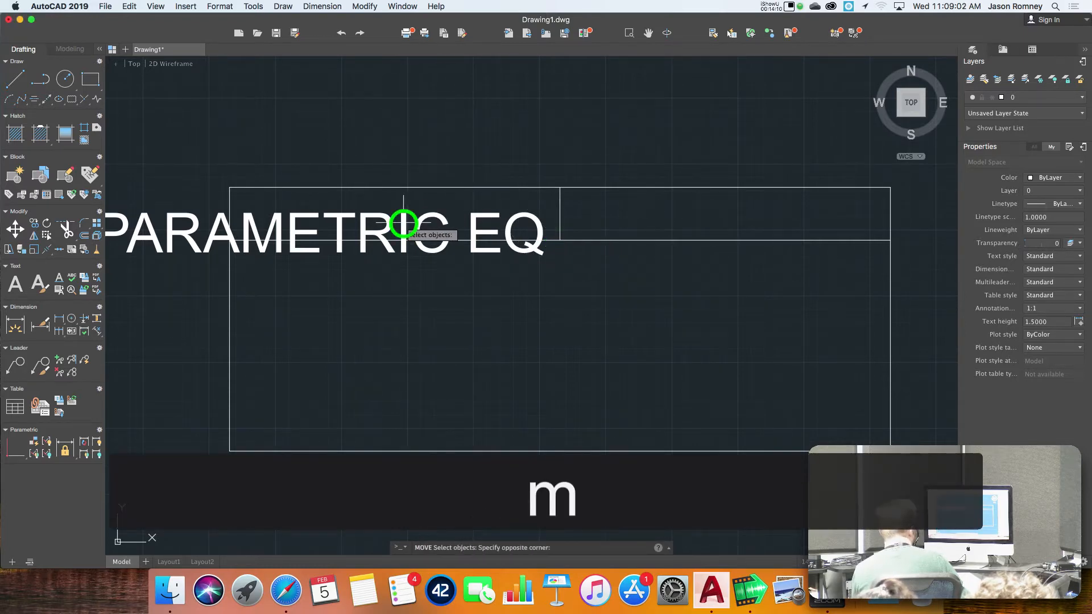
click(361, 220)
key(Return)
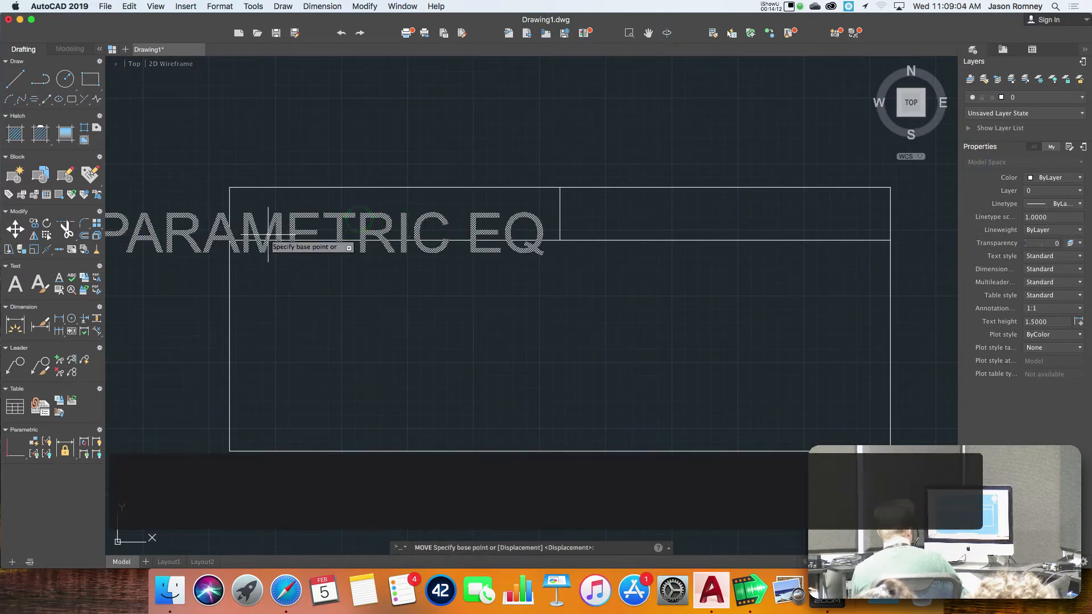
mouse_move(343, 328)
middle_down()
mouse_move(454, 347)
mouse_move(492, 365)
middle_up()
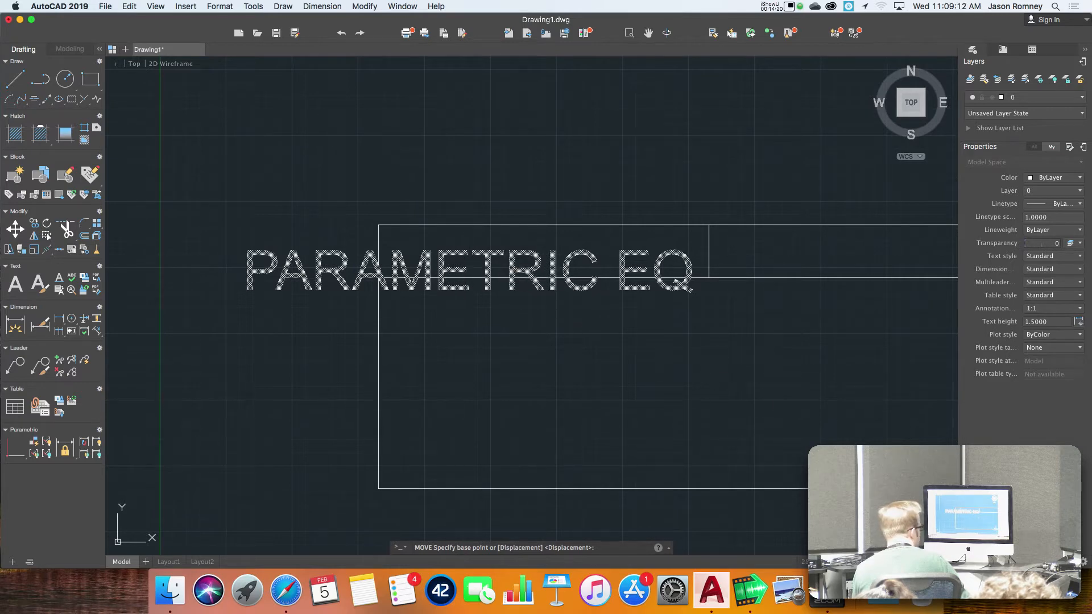
click(889, 562)
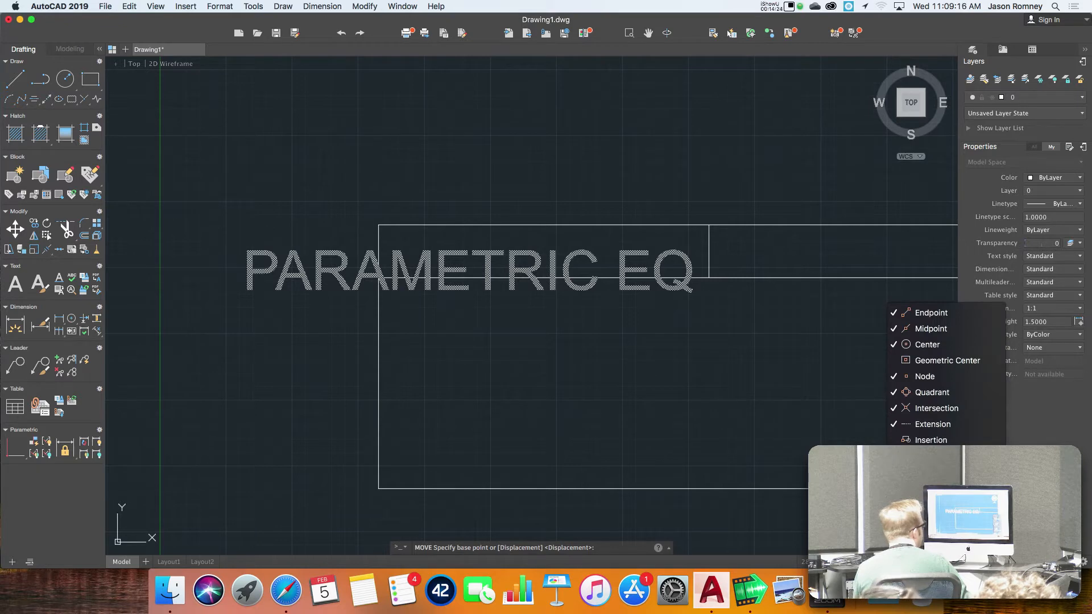
click(942, 439)
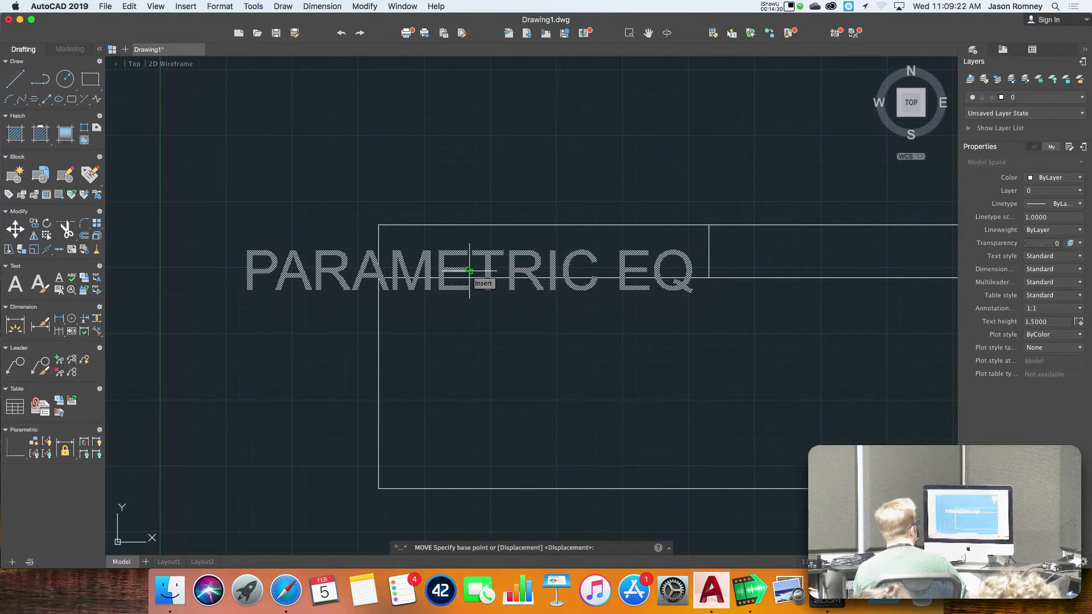
click(470, 271)
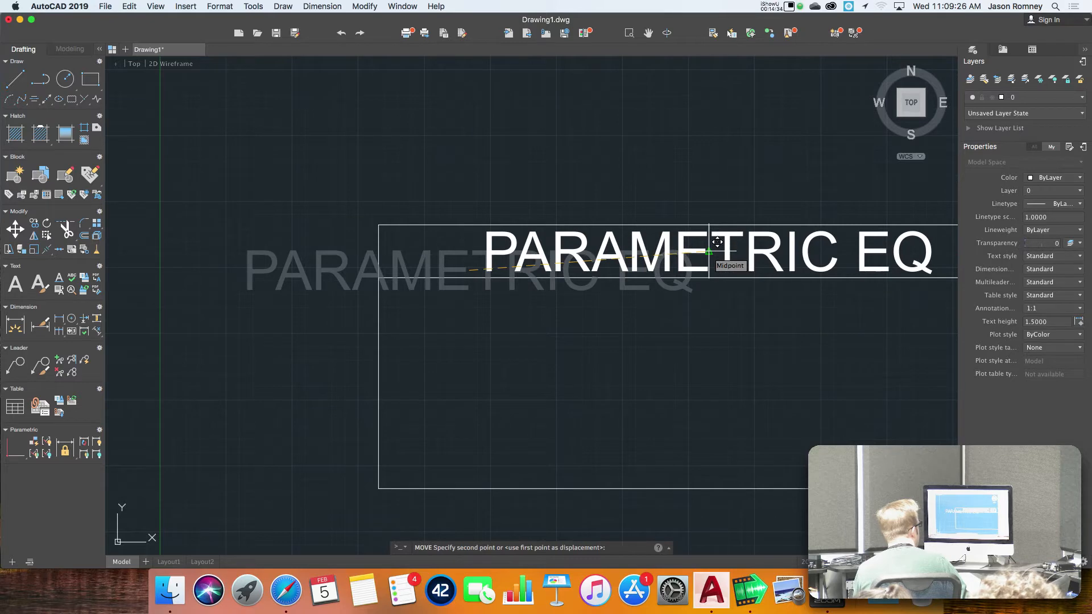
click(718, 242)
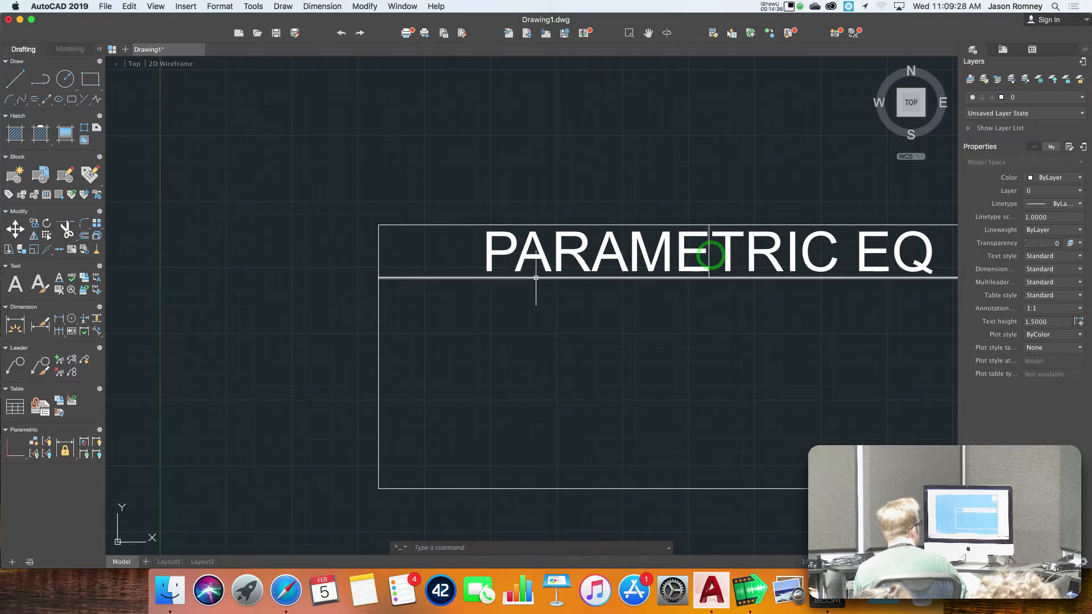
Step: Erase the vertical construction line running through the middle of the header row
click(710, 273)
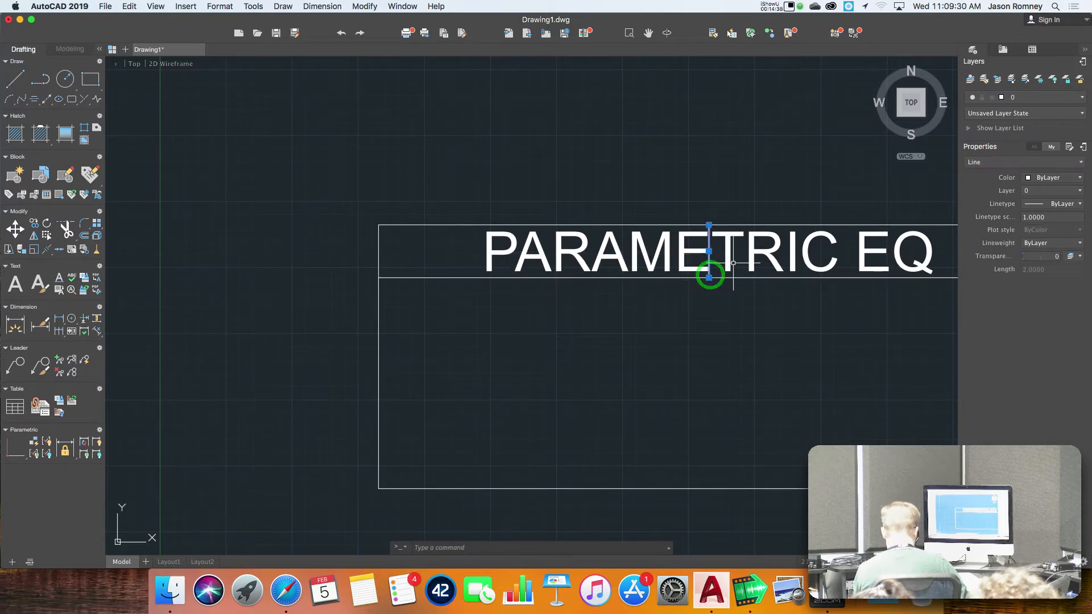
text(e)
key(Return)
mouse_move(726, 319)
middle_down()
mouse_move(458, 319)
mouse_move(590, 319)
middle_up()
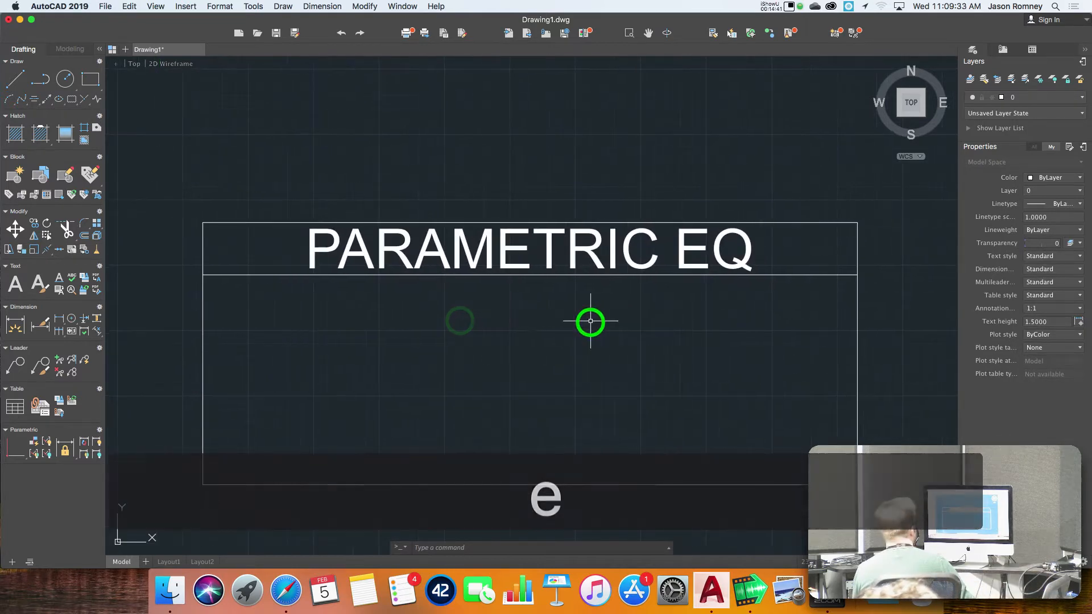
Step: Replace the header row text with "EQUIPMENT TYPE" and finish text editing
double_click(551, 240)
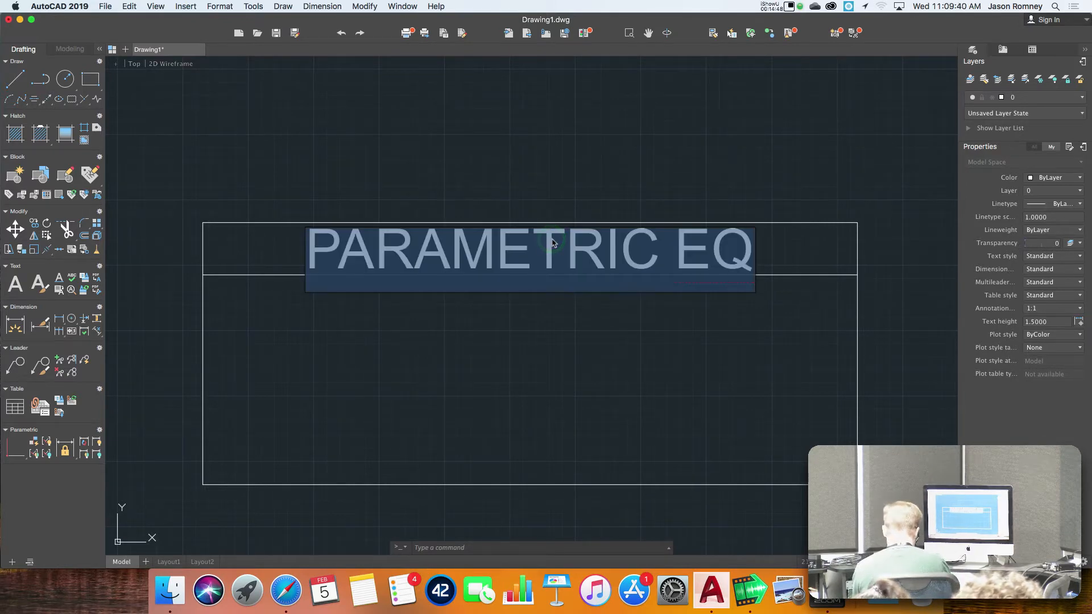
text(EQUIPMEHNT)
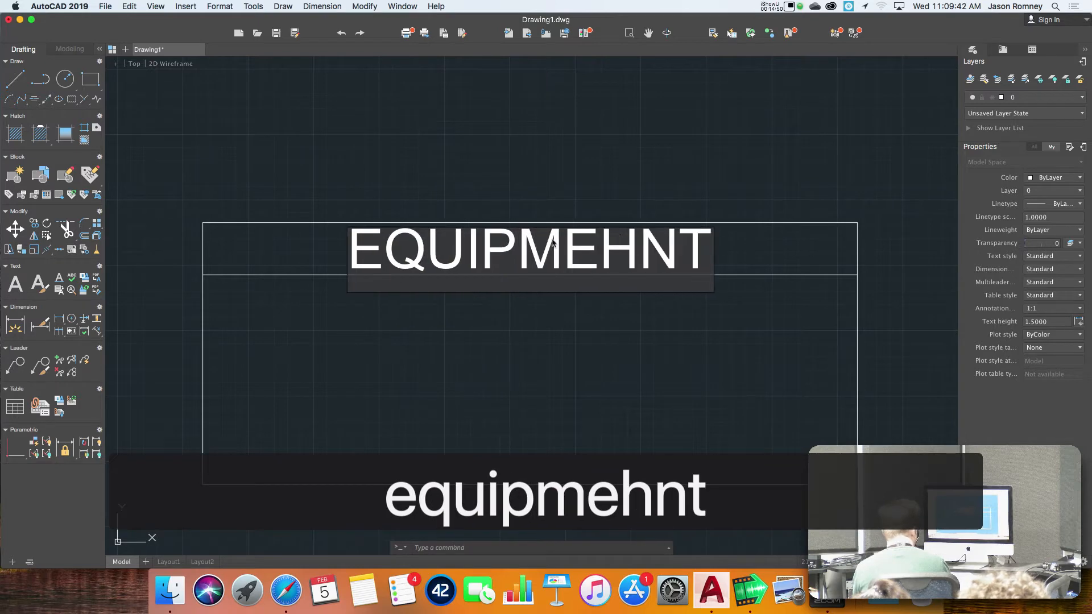
key(BackSpace)
key(BackSpace)
key(BackSpace)
text(NT TYPE)
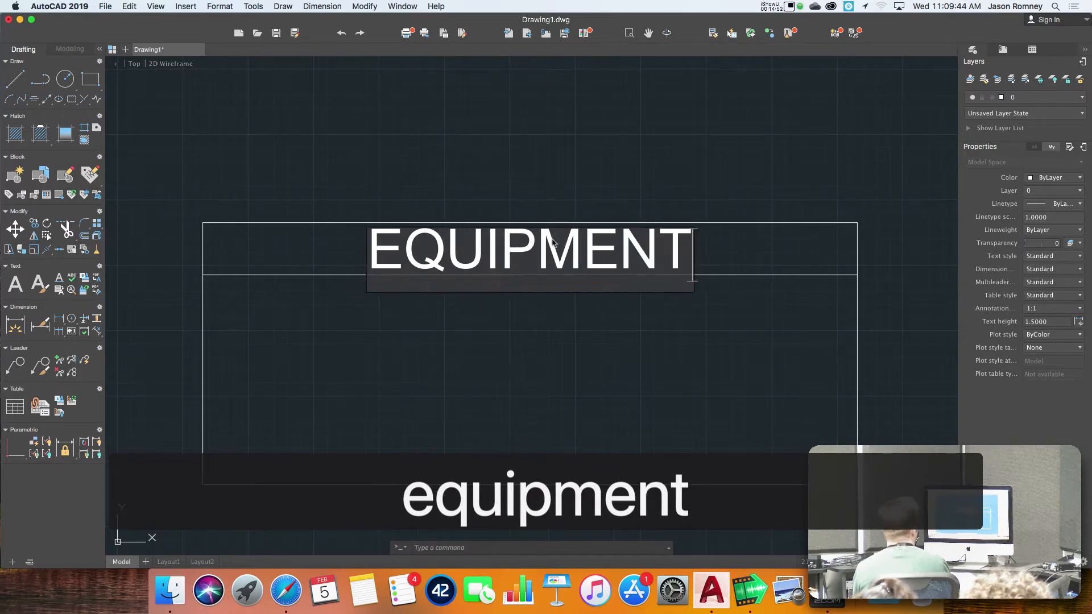
key(Return)
key(Return)
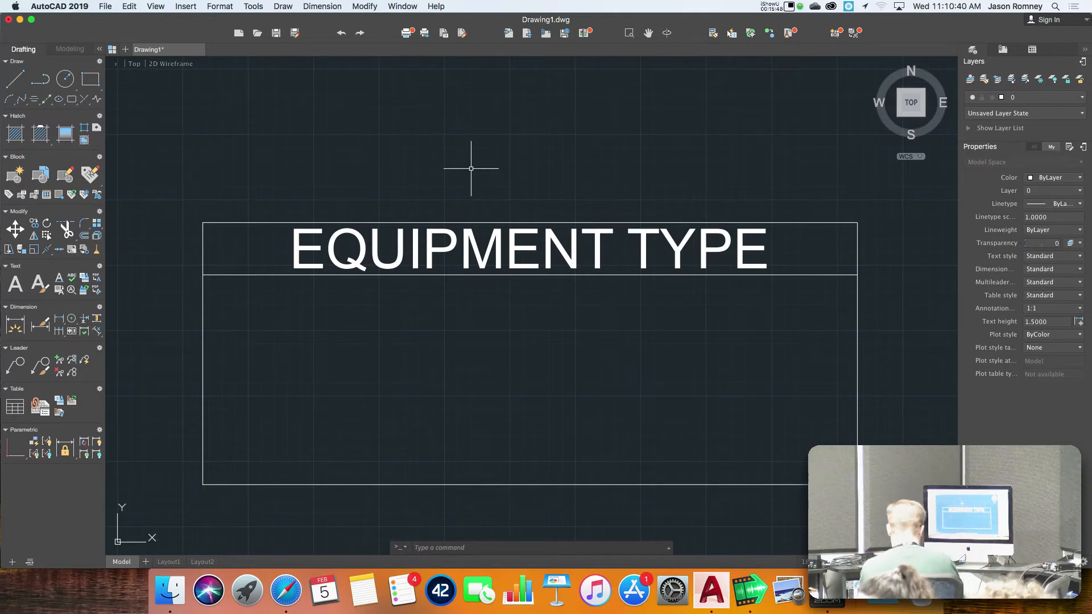
Step: Copy the "EQUIPMENT TYPE" text above the frame, from the midpoint of the header row's lower line to the midpoint of its top edge
text(co)
key(Return)
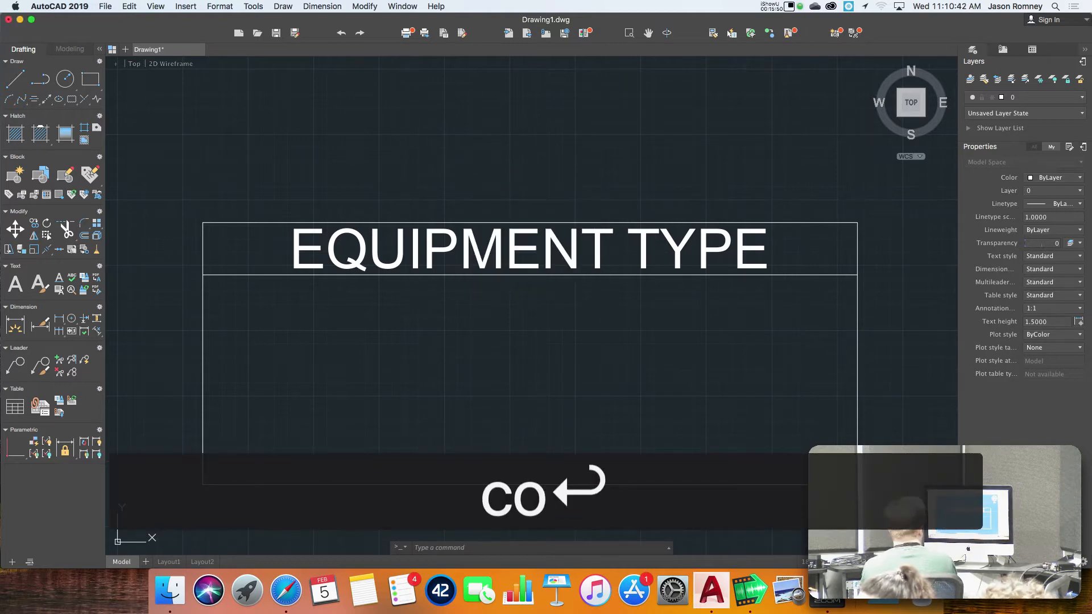
click(511, 254)
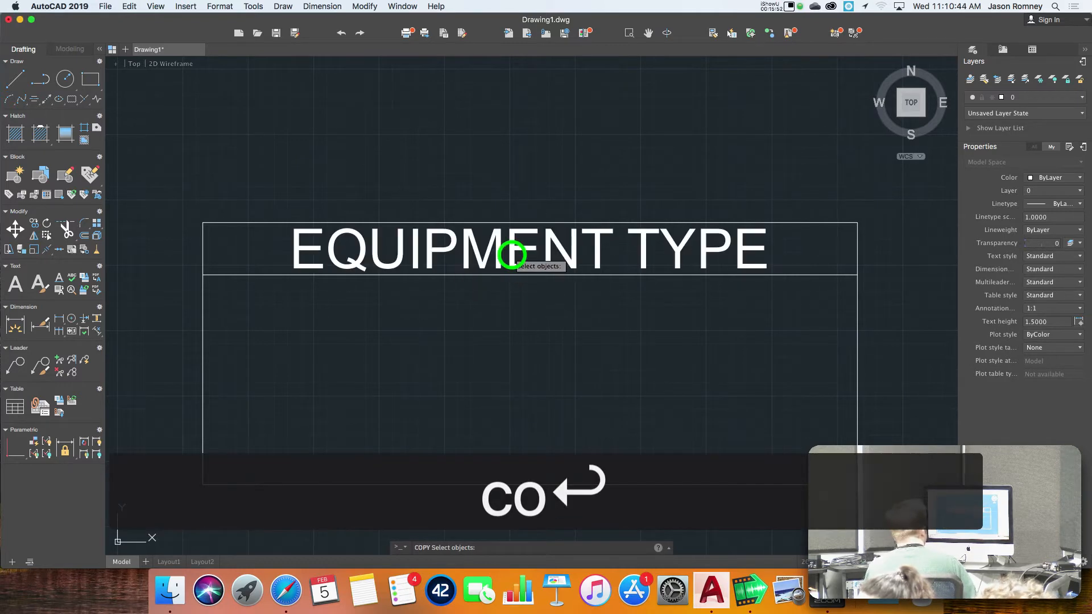
click(491, 239)
key(Return)
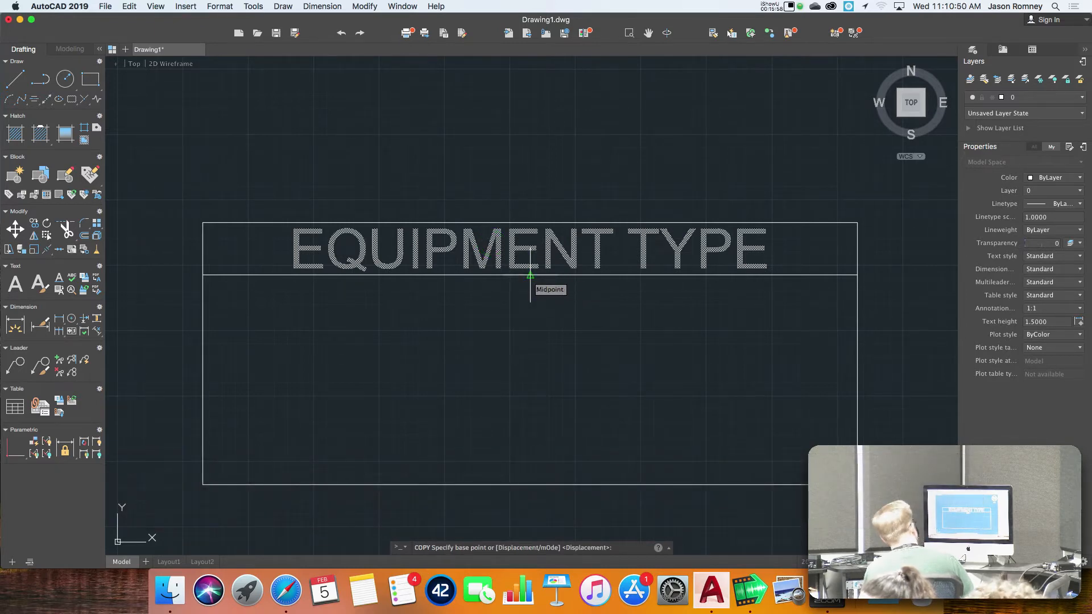
click(530, 275)
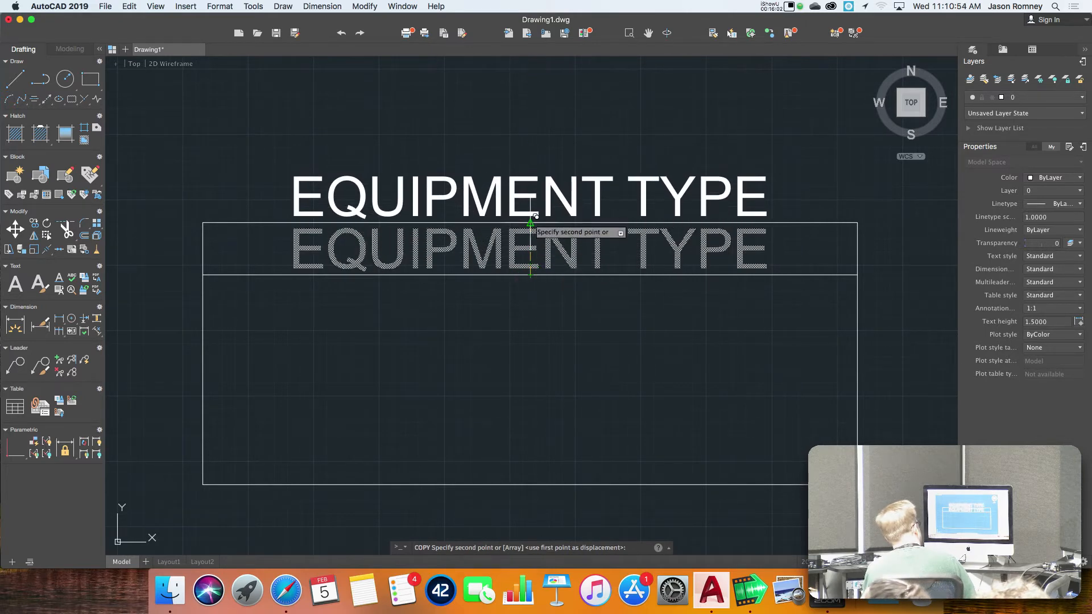
click(530, 222)
key(Return)
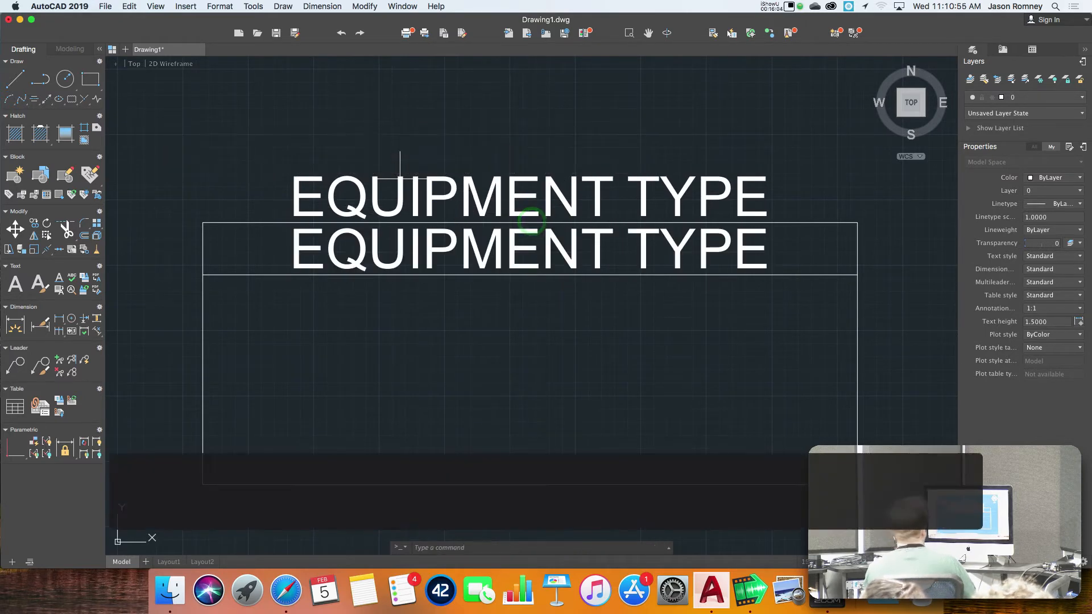
Step: Change the copied text above the frame to "MAKE/MODEL" and finish text editing
click(493, 187)
double_click(493, 186)
text(MAKE/)
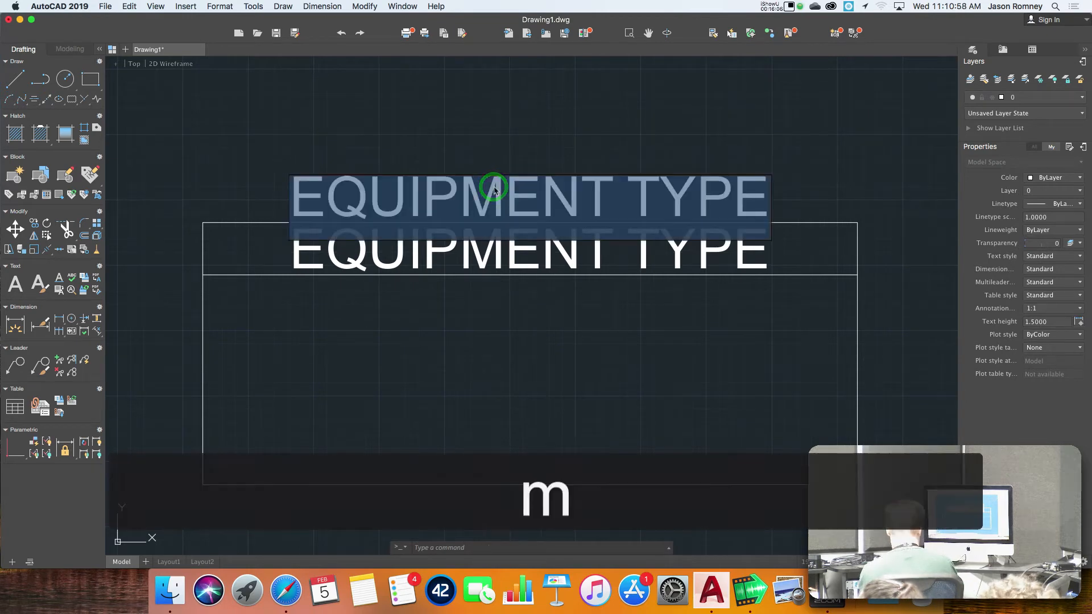
text(MODEL)
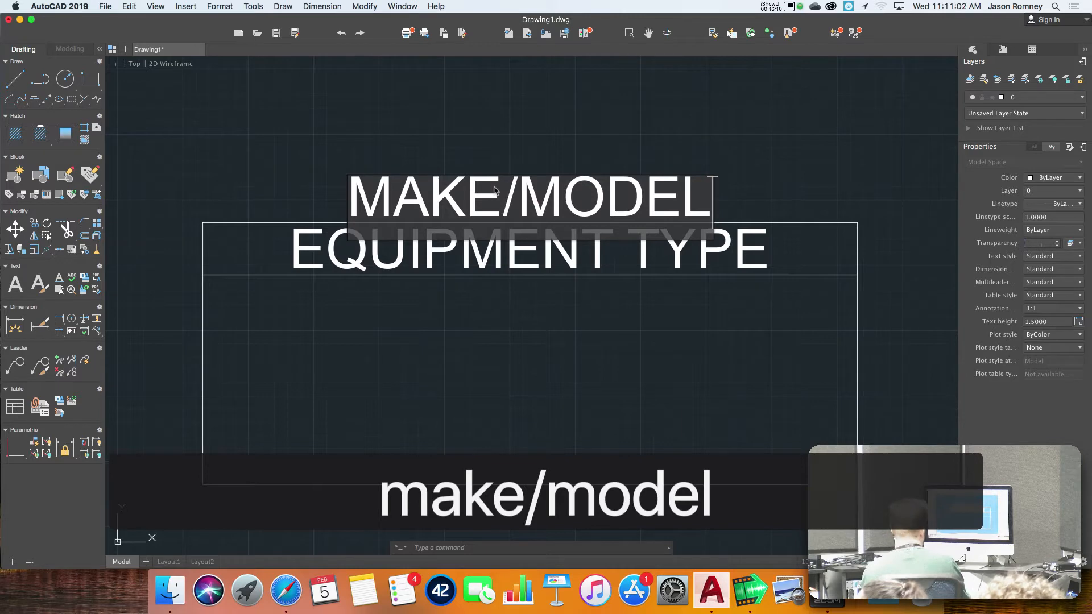
key(Return)
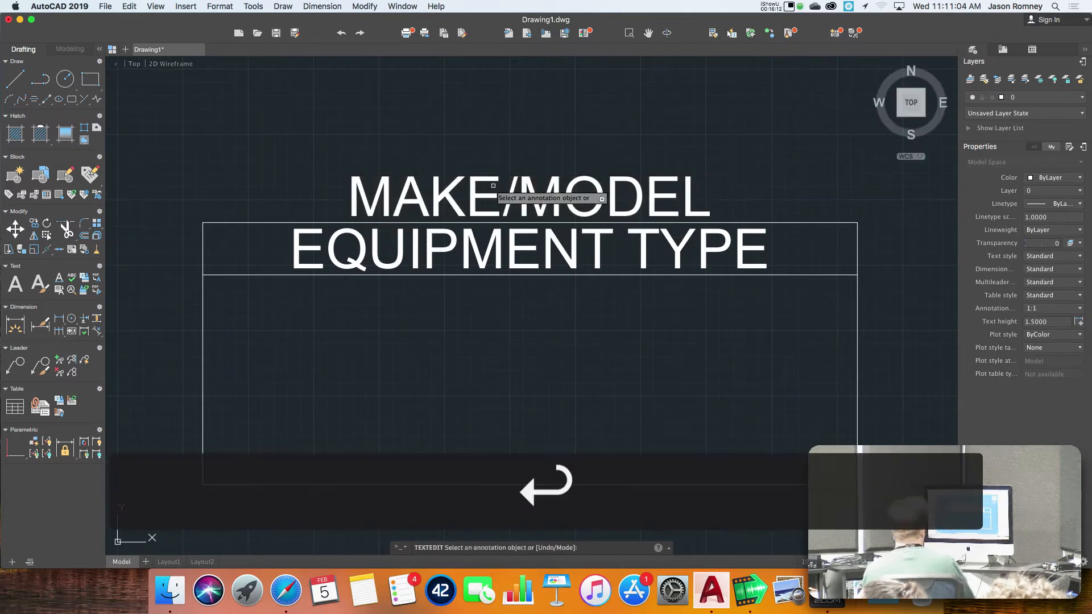
click(523, 192)
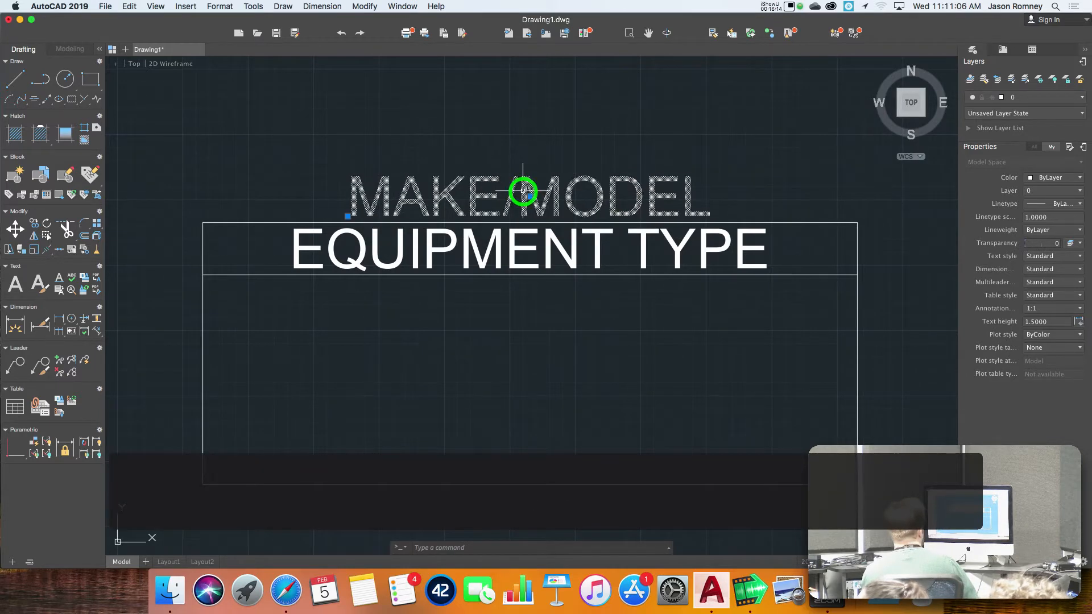
key(Escape)
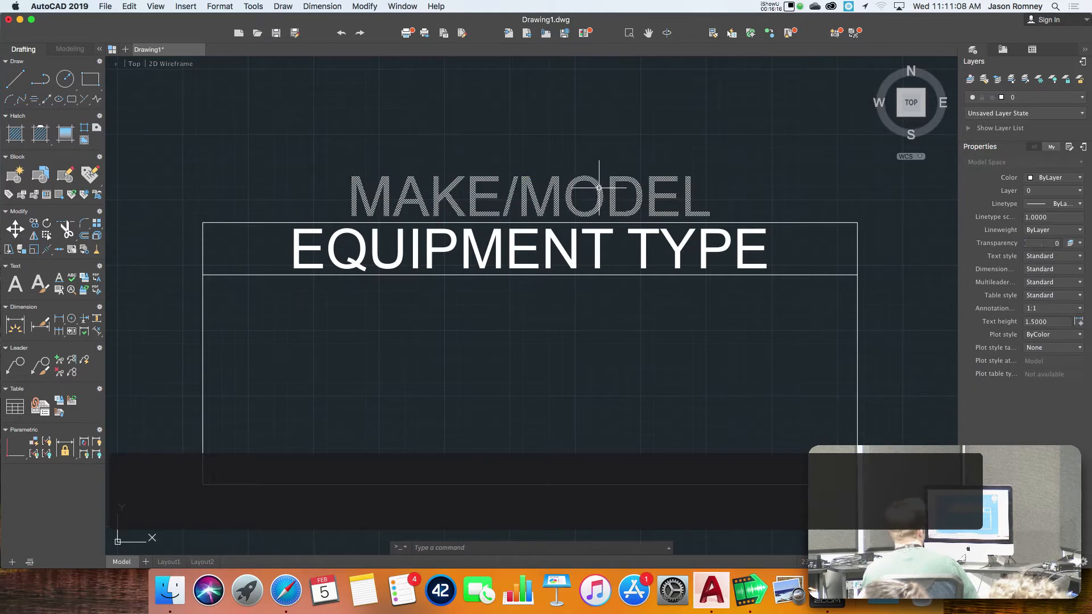
Step: Set the justification of the "MAKE/MODEL" text to Bottom center
click(599, 188)
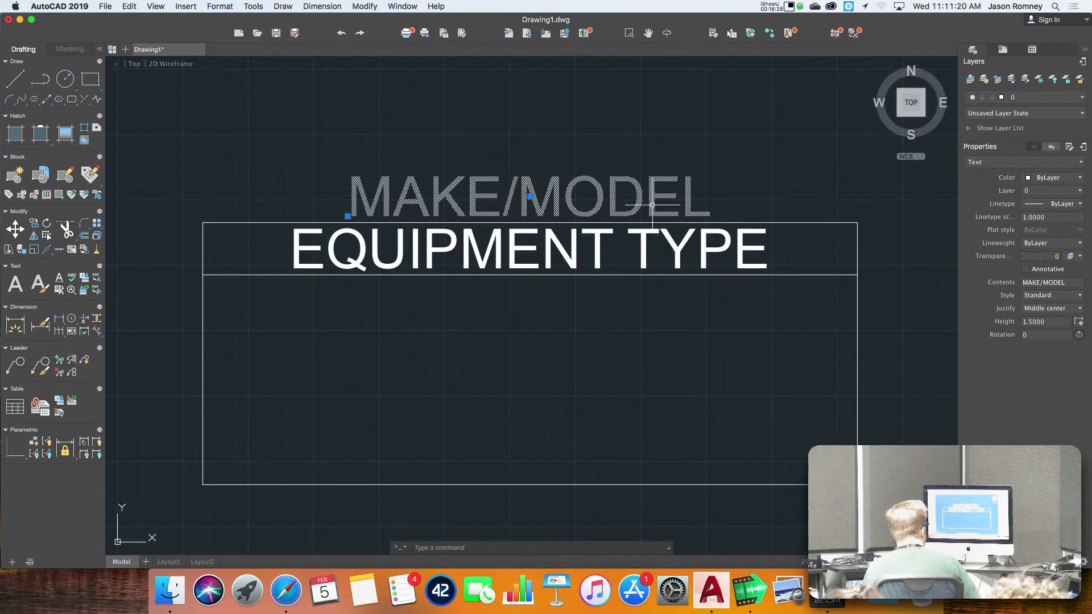
scroll(654, 214, up, 1)
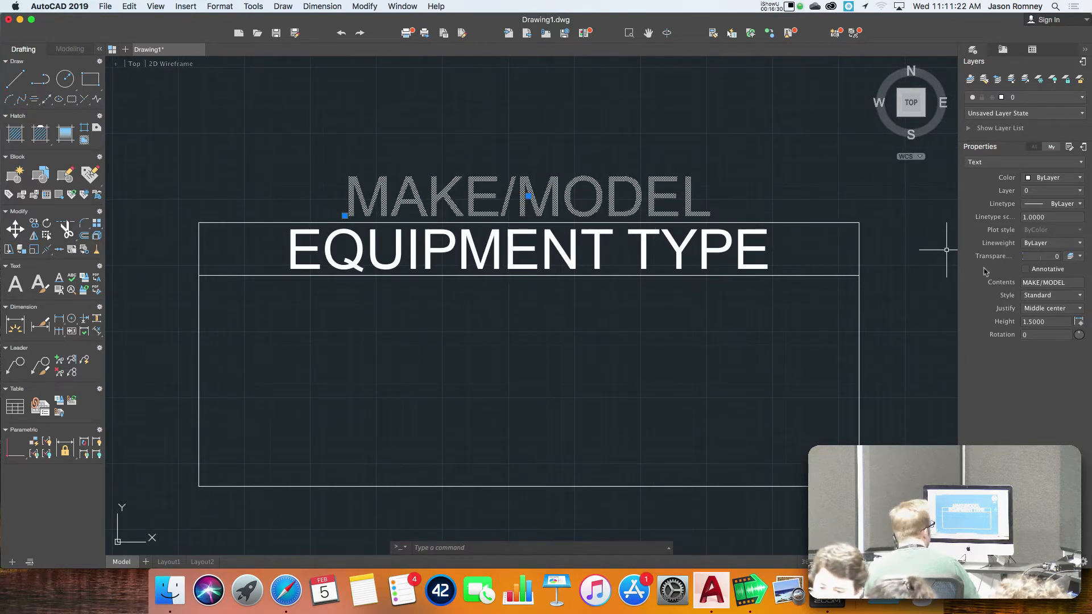
click(1053, 310)
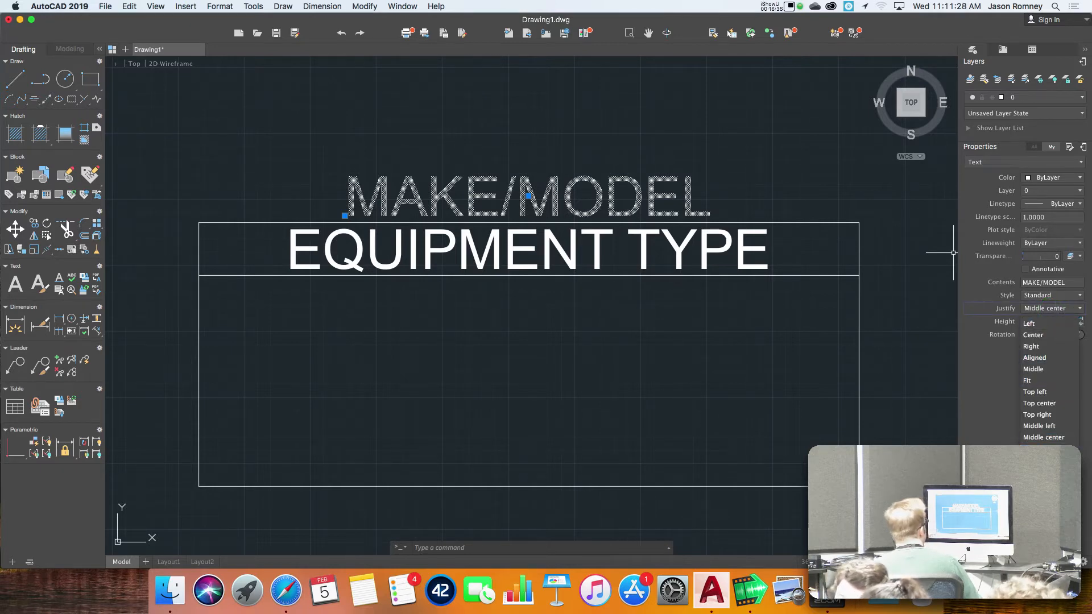
click(1044, 471)
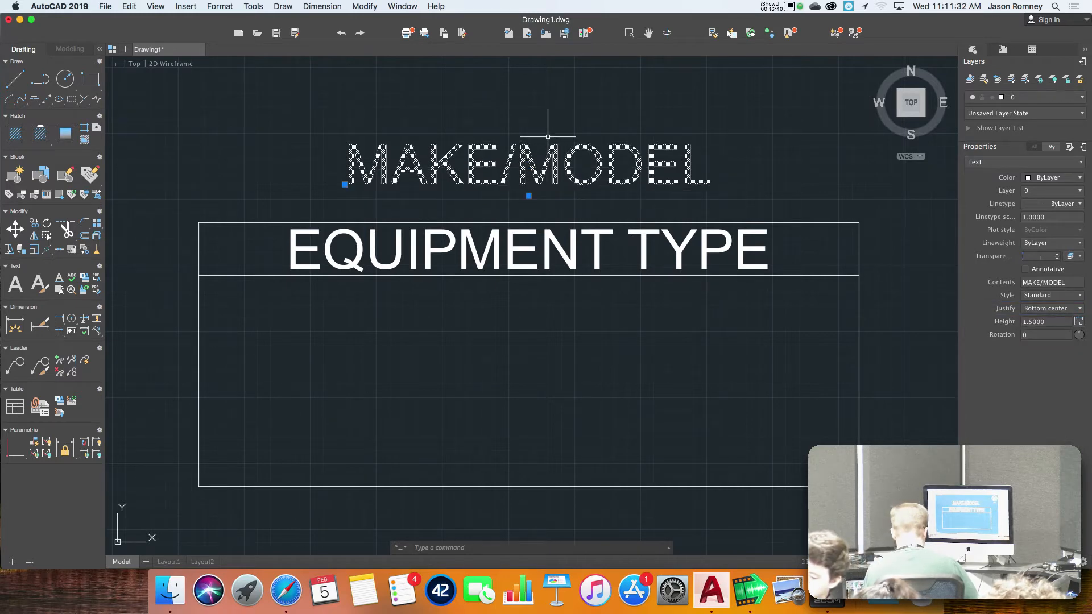
Step: Move the "MAKE/MODEL" text down by its insertion point onto the midpoint of the frame's top edge
text(m)
key(Return)
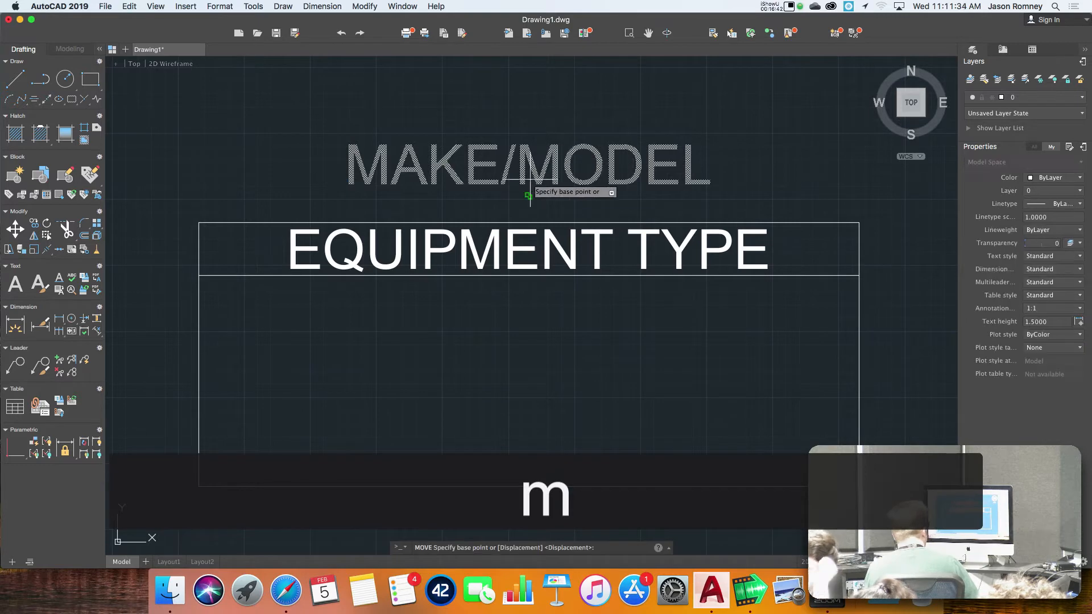
click(528, 197)
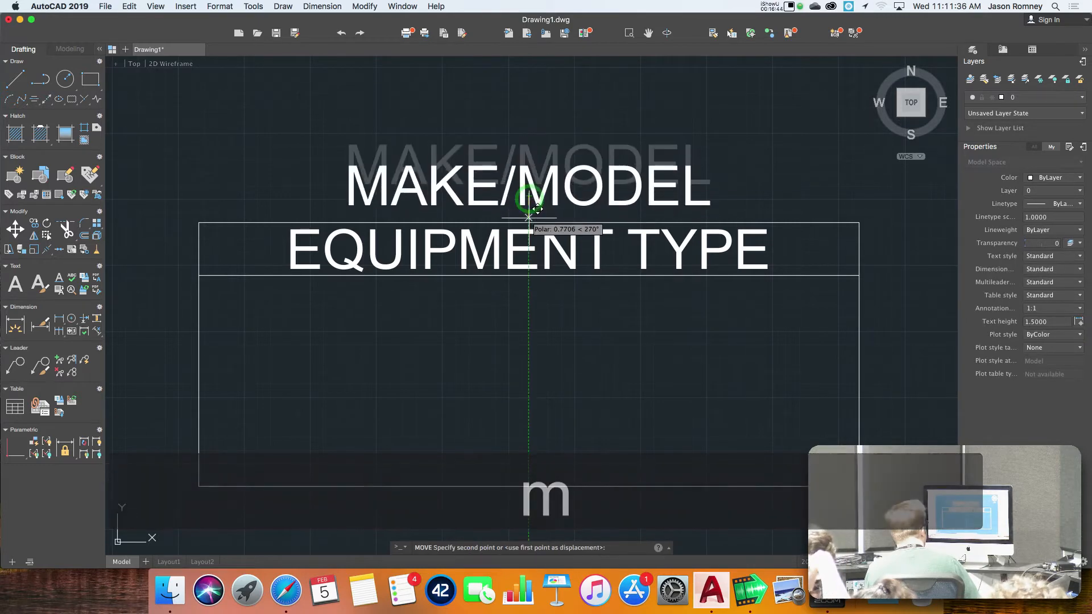
click(529, 222)
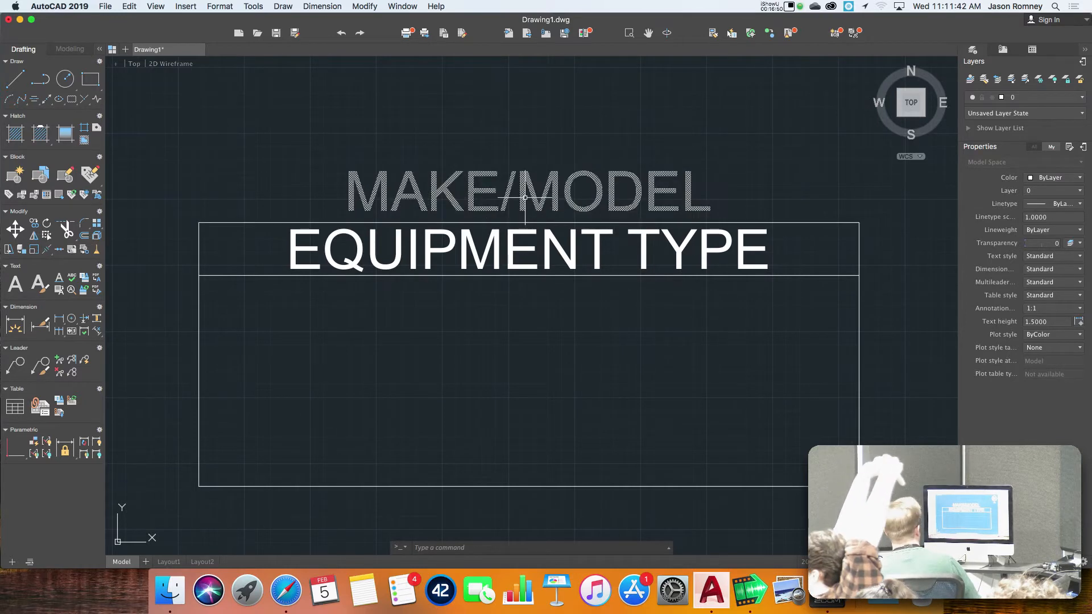
click(521, 201)
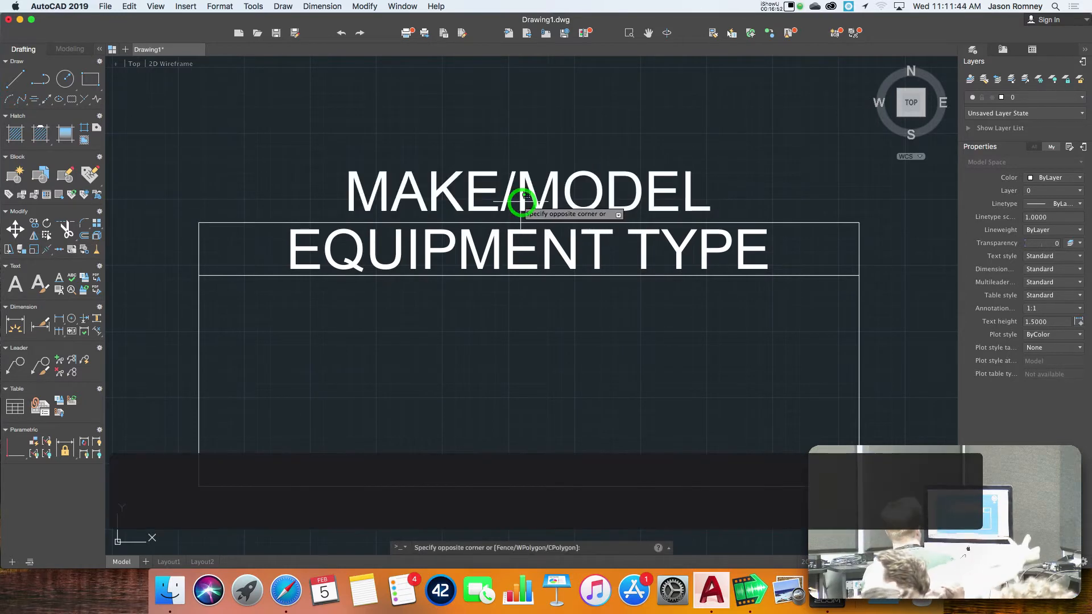
click(500, 196)
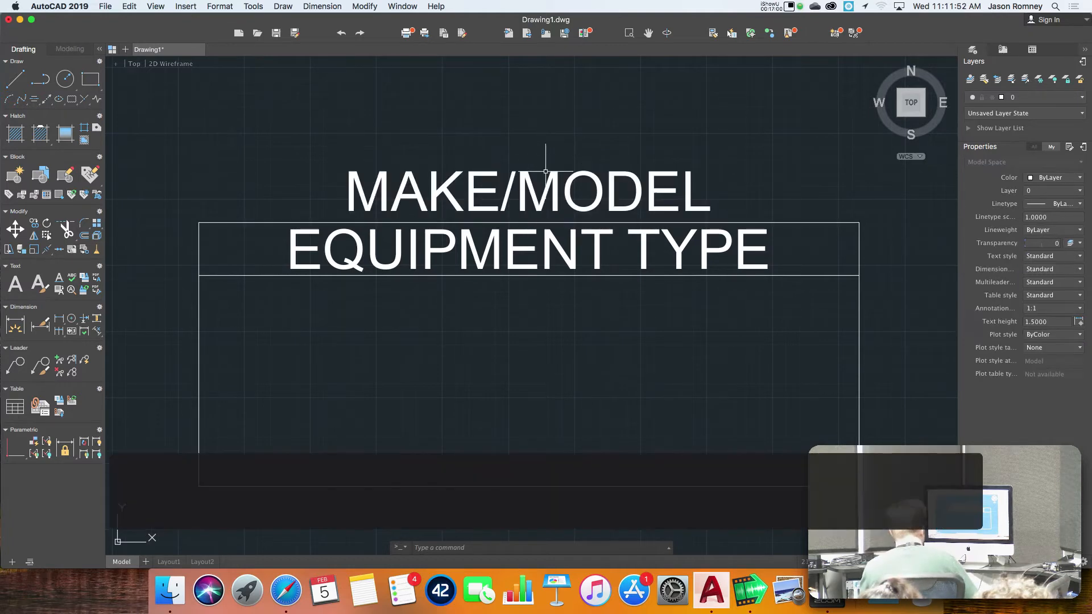
Step: Change the "MAKE/MODEL" text above the frame to "ALLEN & HEATH SQ-5" and finish text editing
double_click(545, 193)
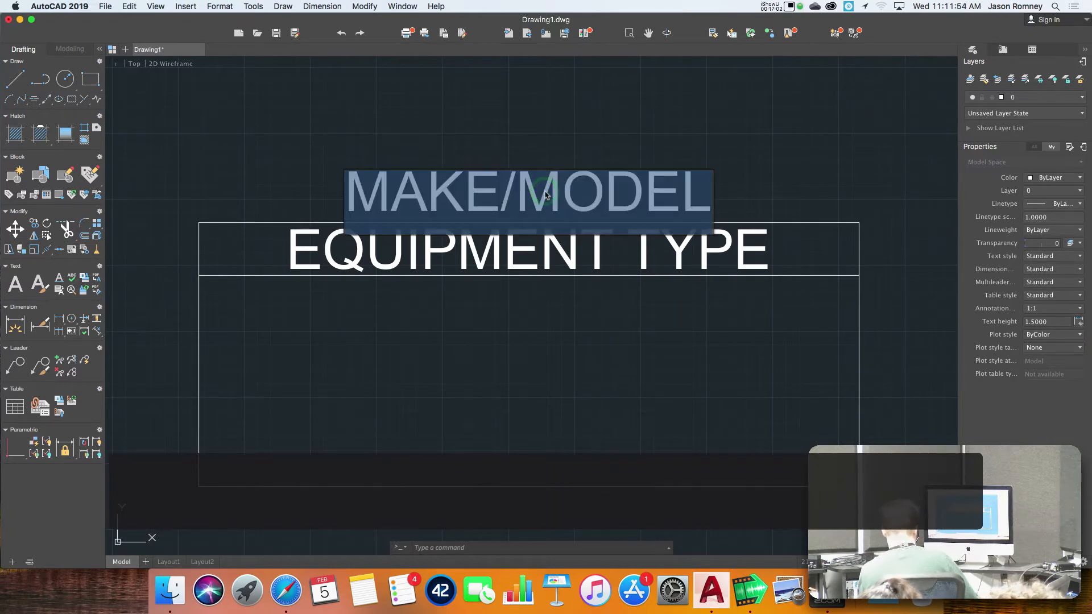
text(ALLEN)
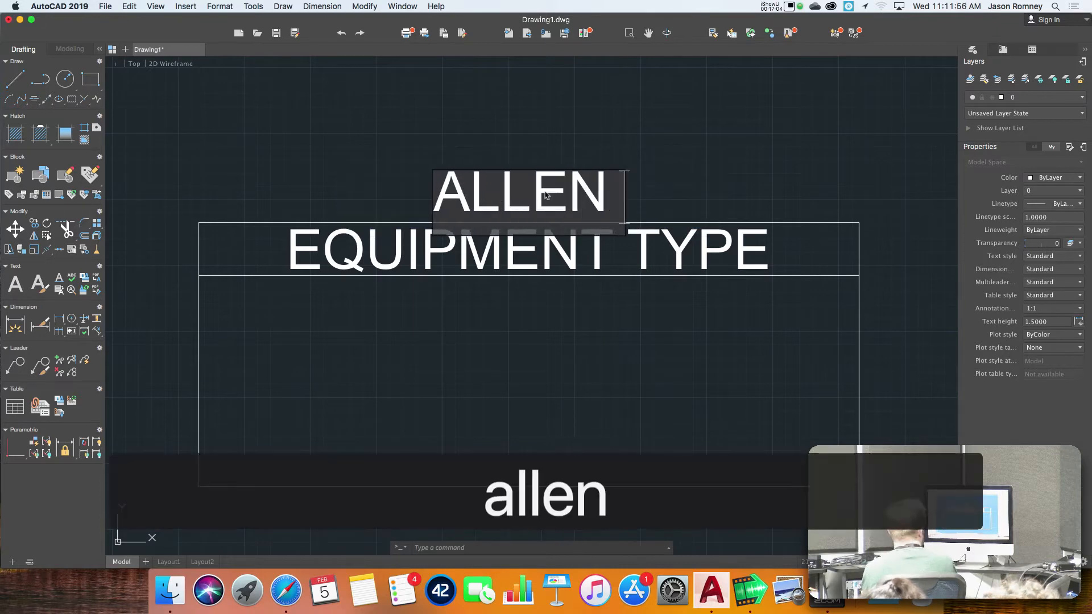
text( & HEATH )
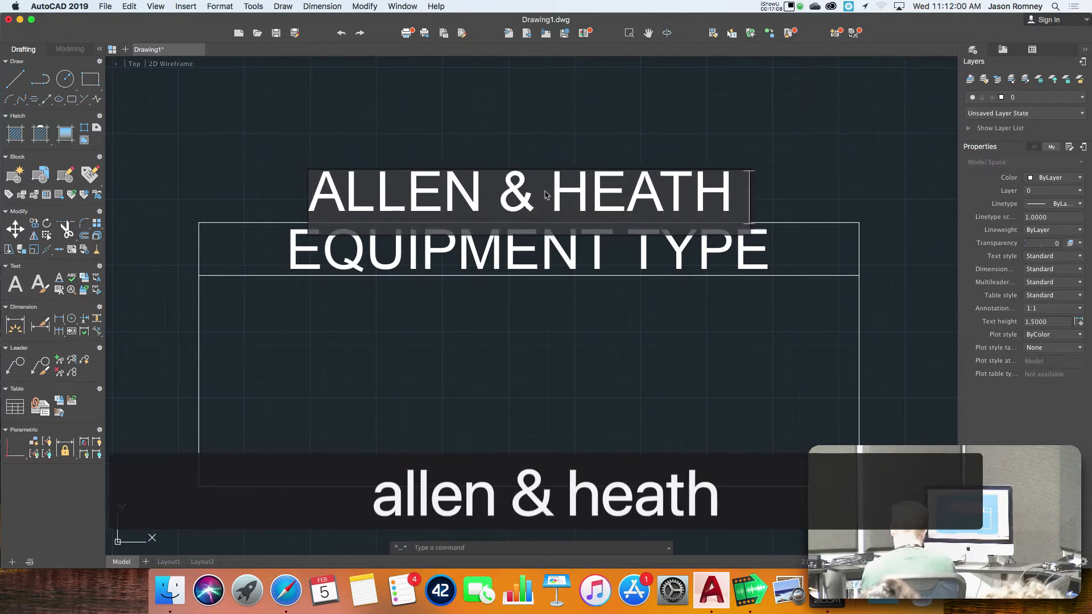
text(SQ)
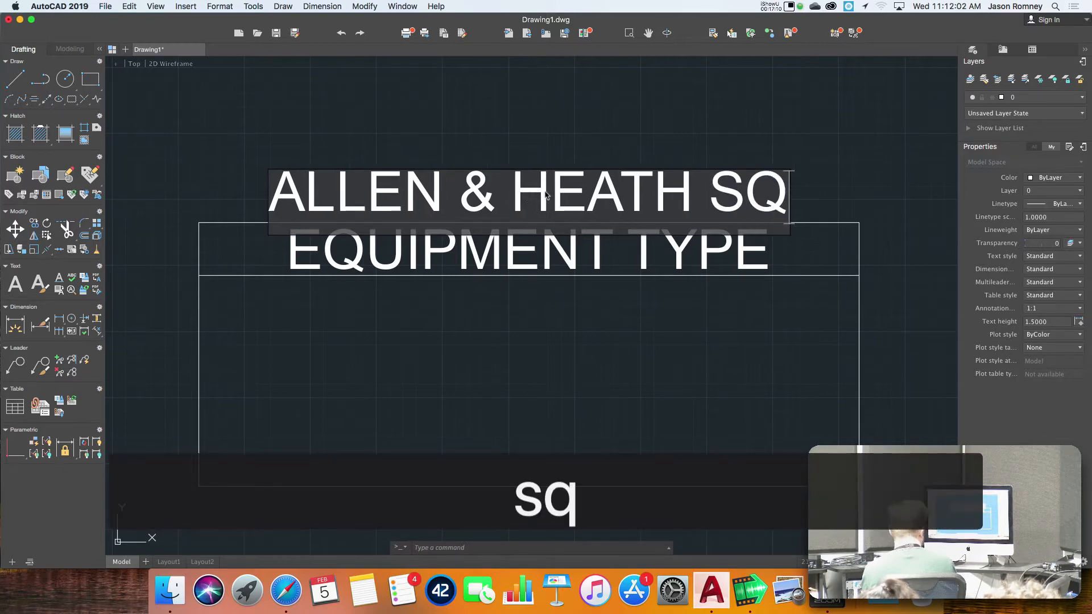
text(5)
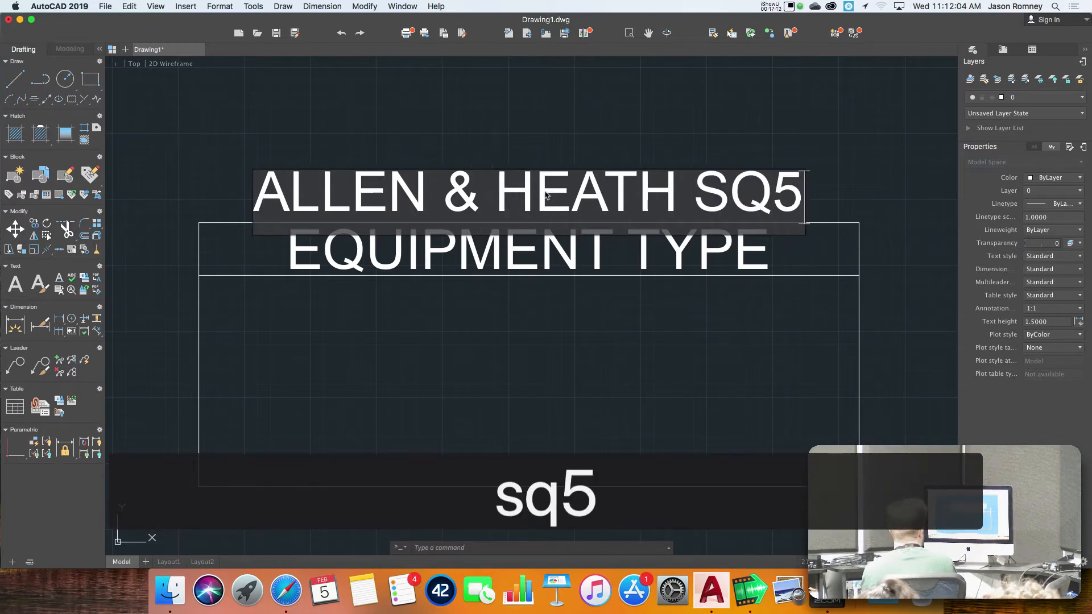
key(BackSpace)
text(-5)
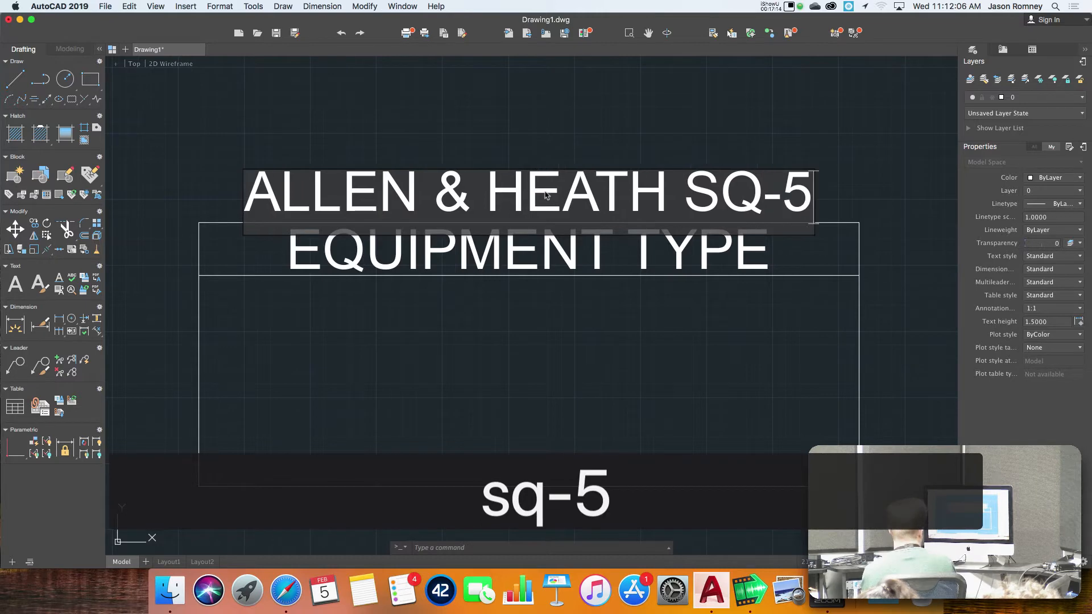
key(Return)
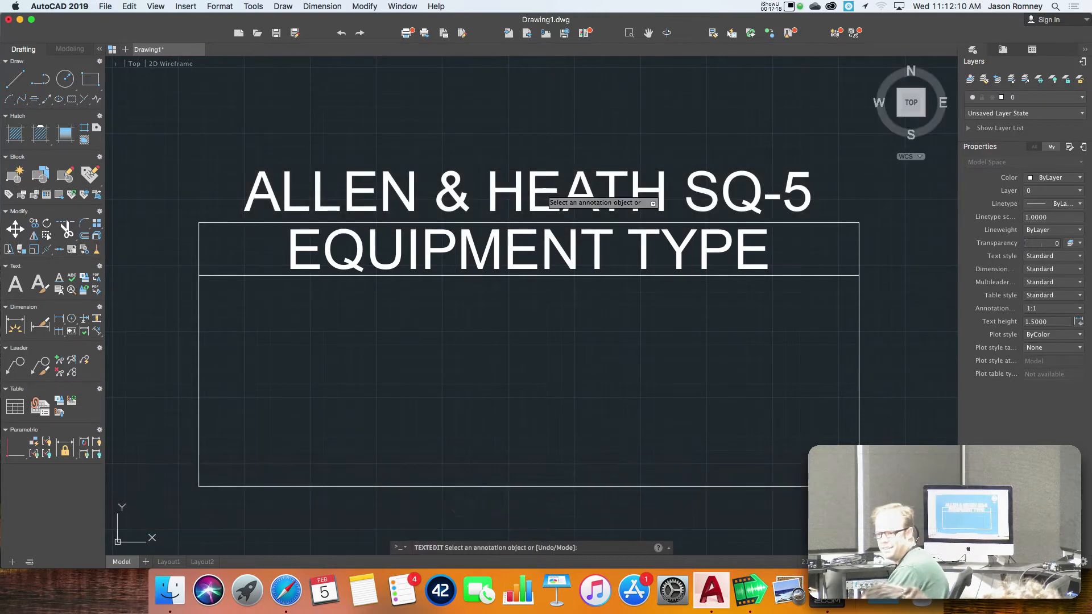
key(Escape)
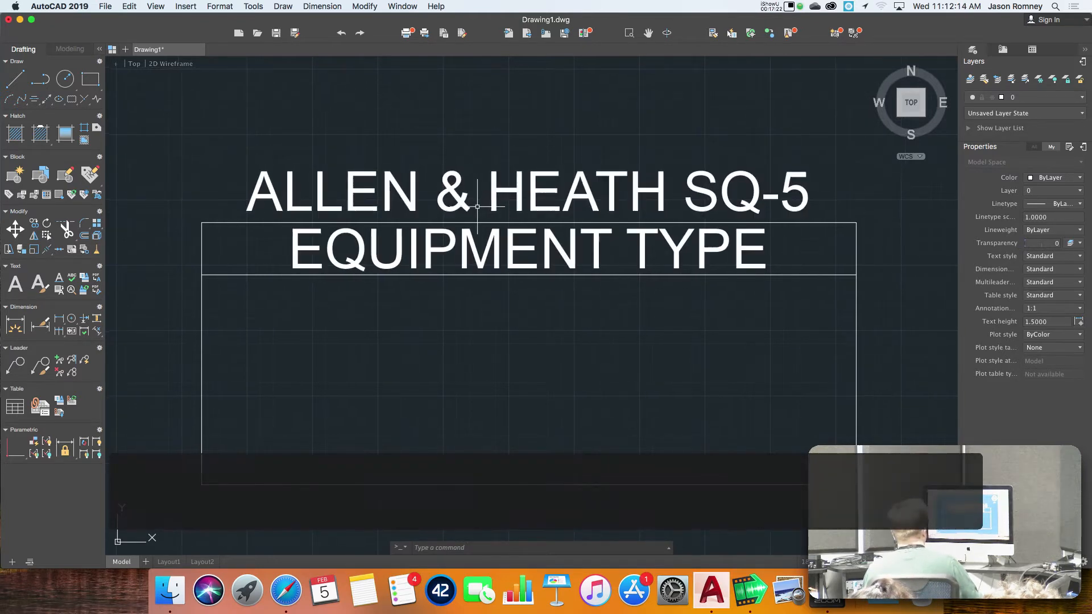
Step: Add single-line text "INPUTS" with height 1 and rotation 0 inside the frame below the header row
middle_drag(556, 345, 667, 331)
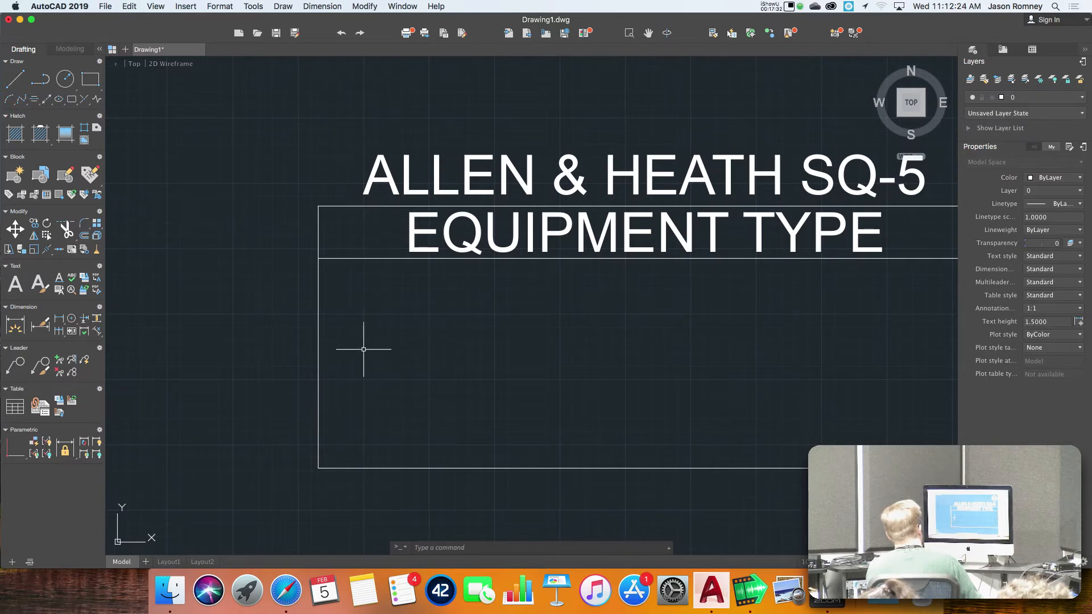
text(tex)
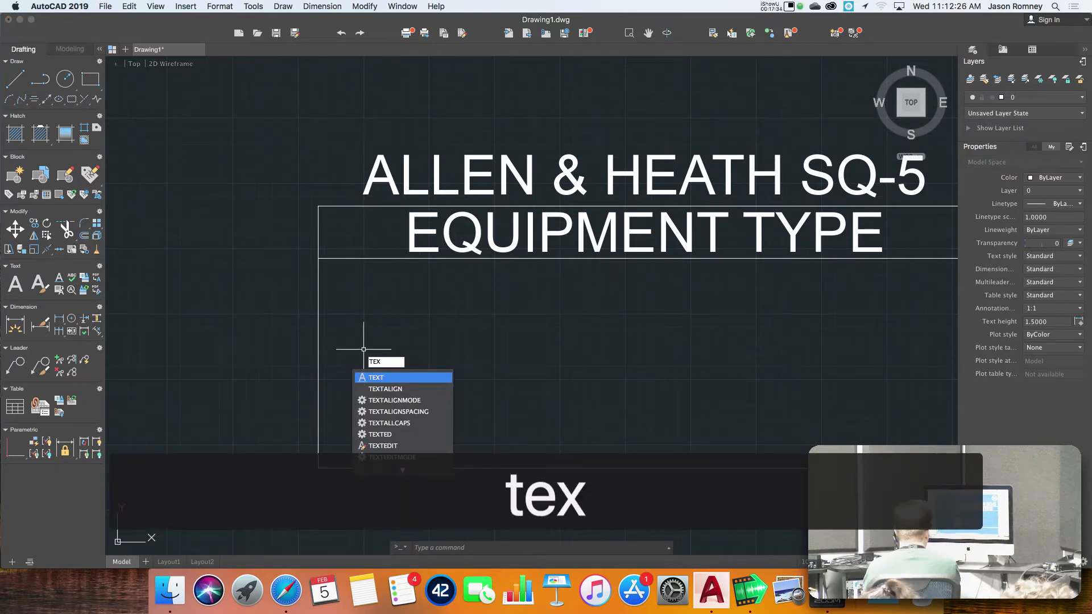
text(t)
key(Return)
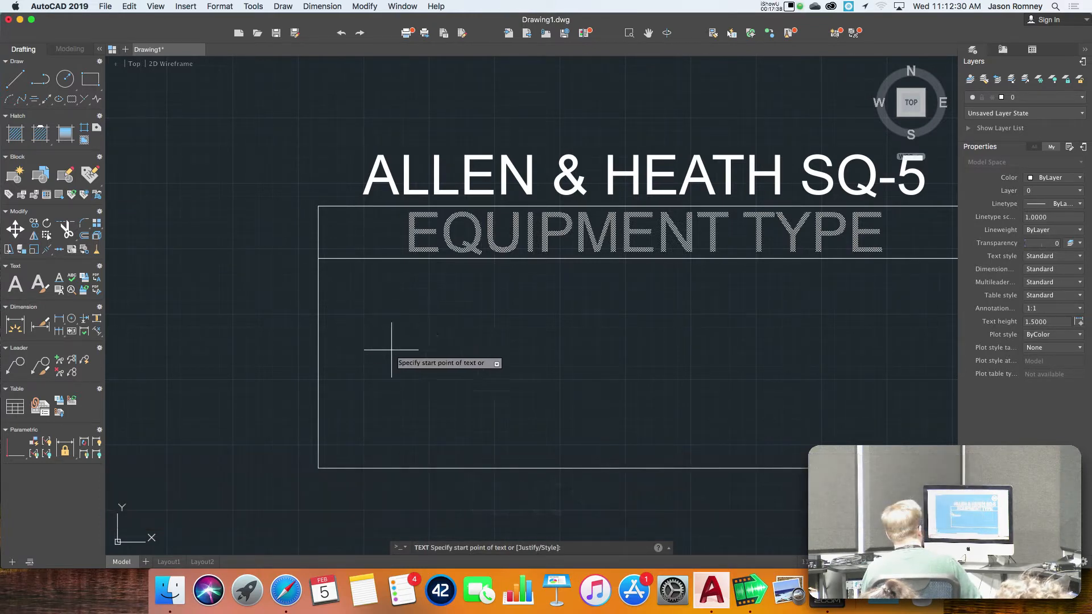
click(418, 362)
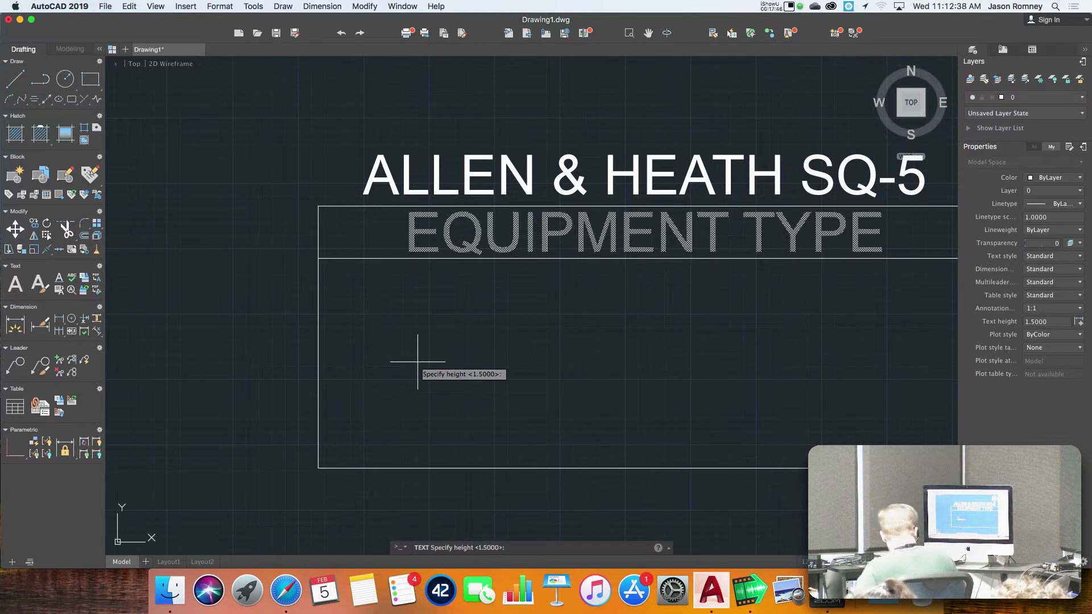
text(1)
key(Return)
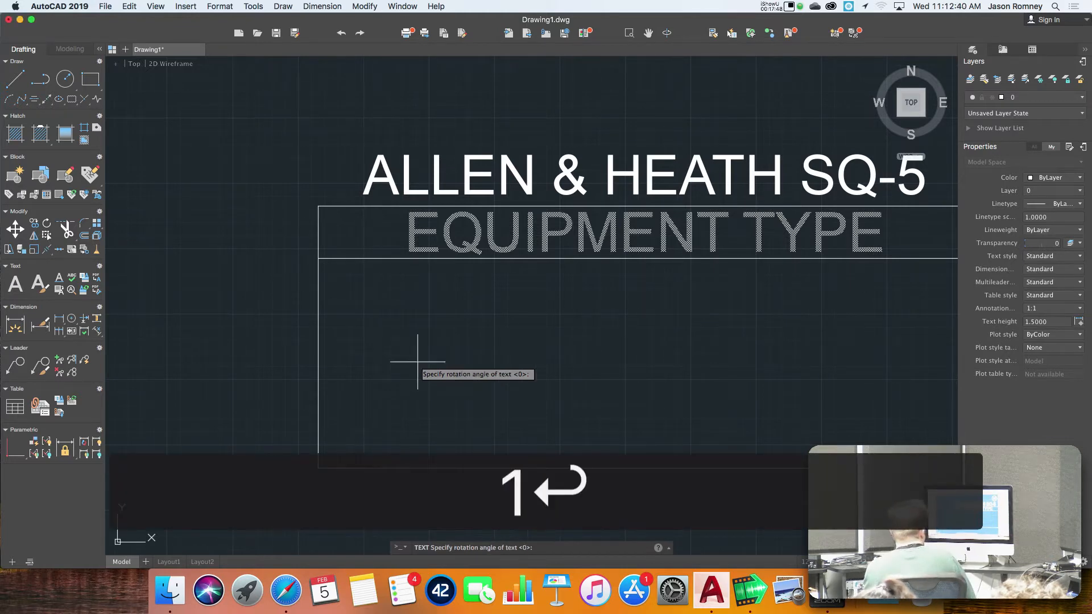
key(Return)
text(INPUTS)
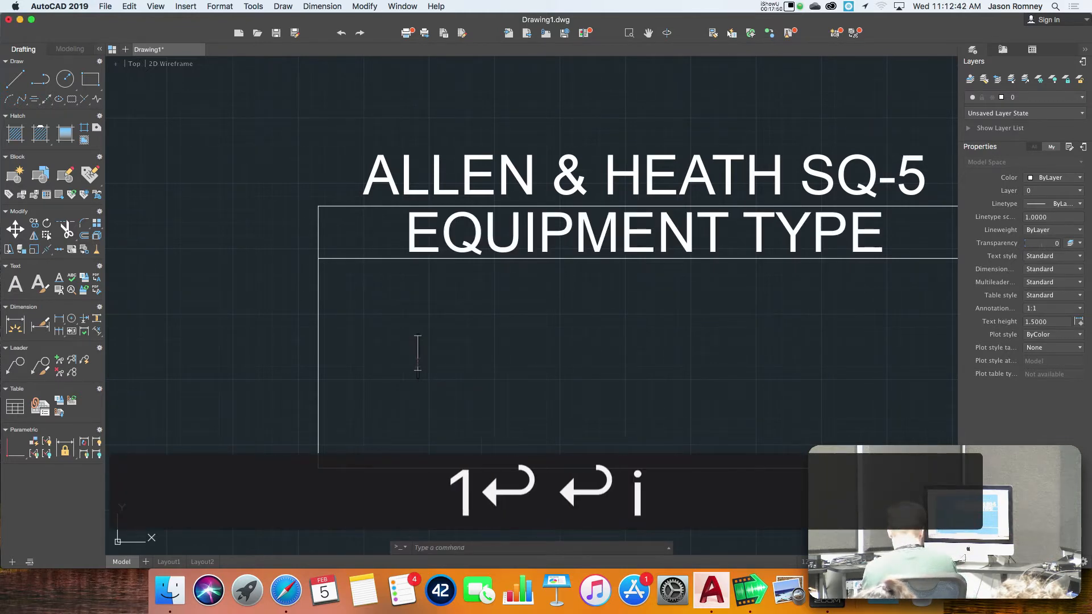
key(Return)
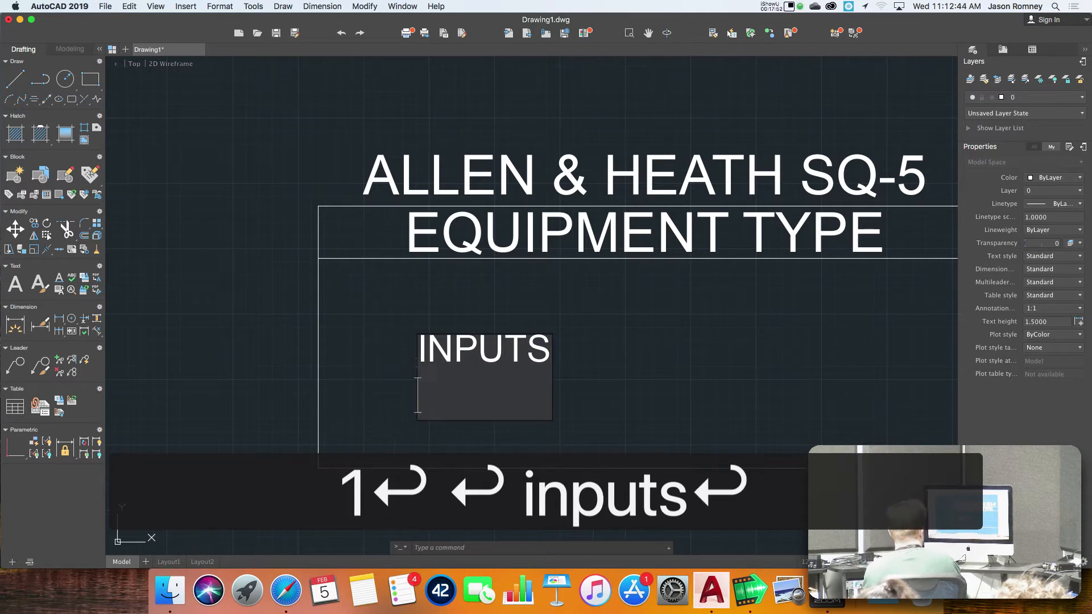
key(Return)
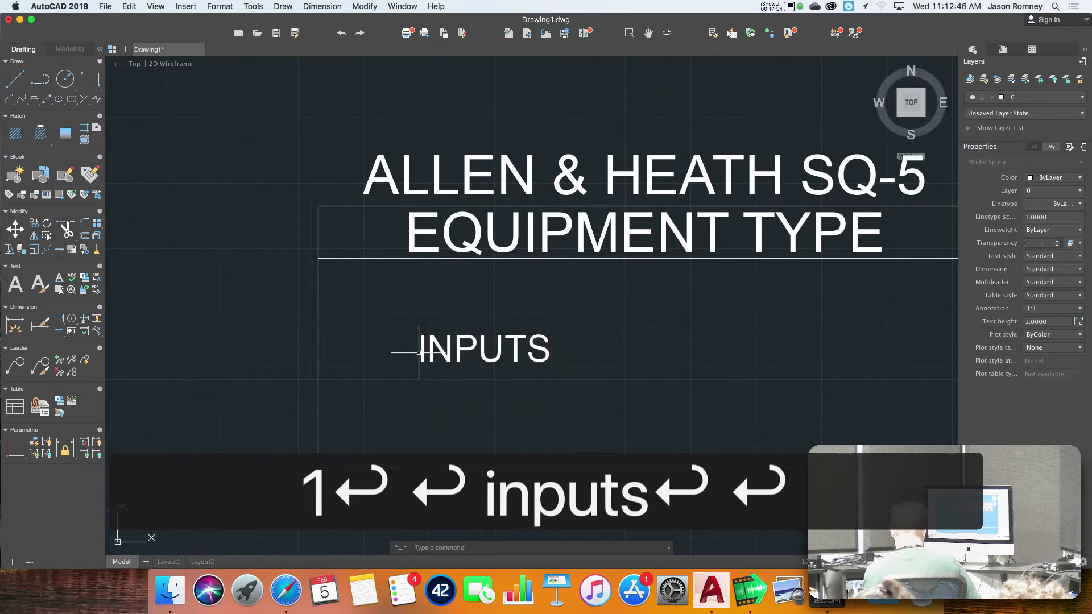
Step: Move the "INPUTS" text by its lower-left point to just below the header row, near the frame's left edge
text(m)
key(space)
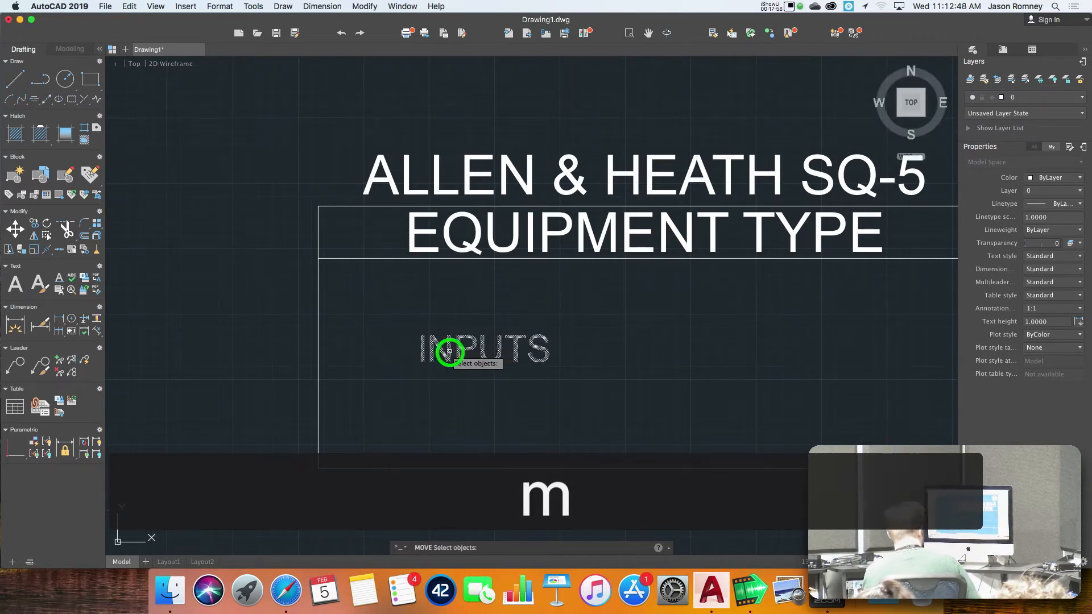
click(448, 350)
key(space)
click(421, 362)
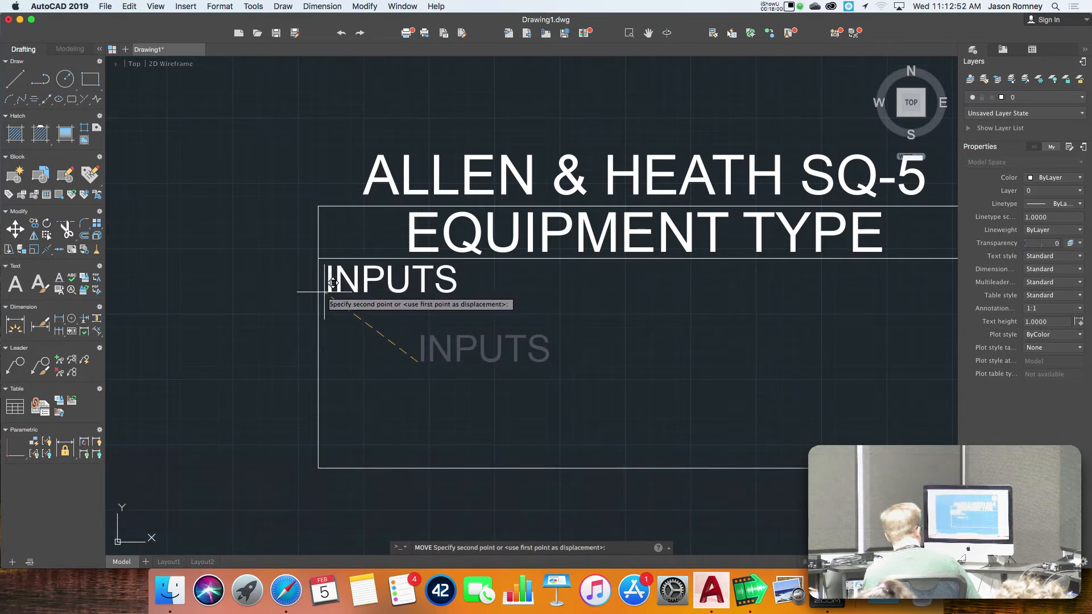
click(325, 294)
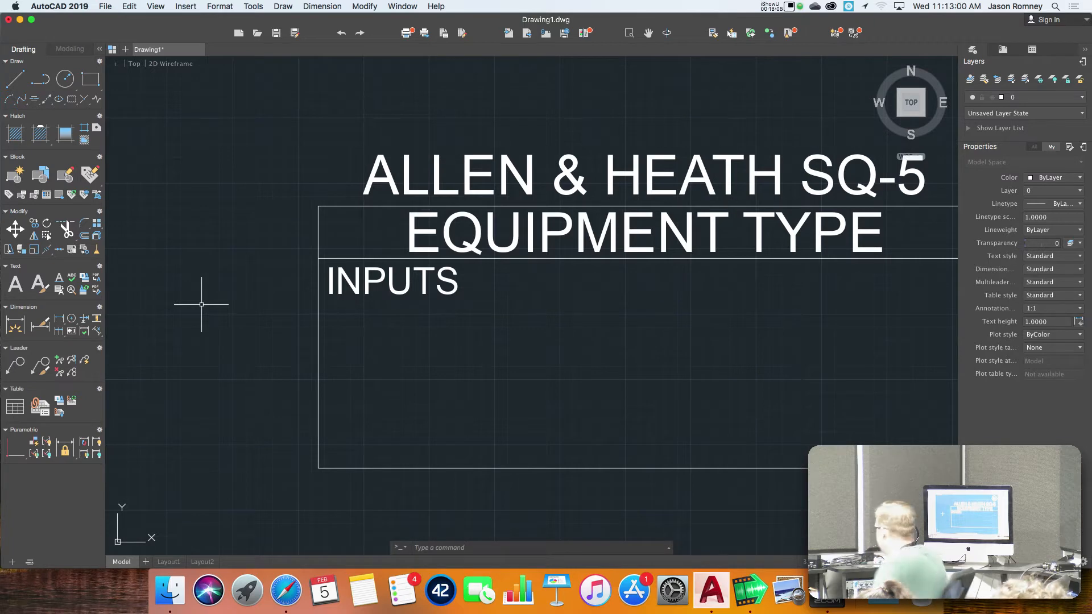
Step: Set the justification of the "INPUTS" text to Top left
click(378, 283)
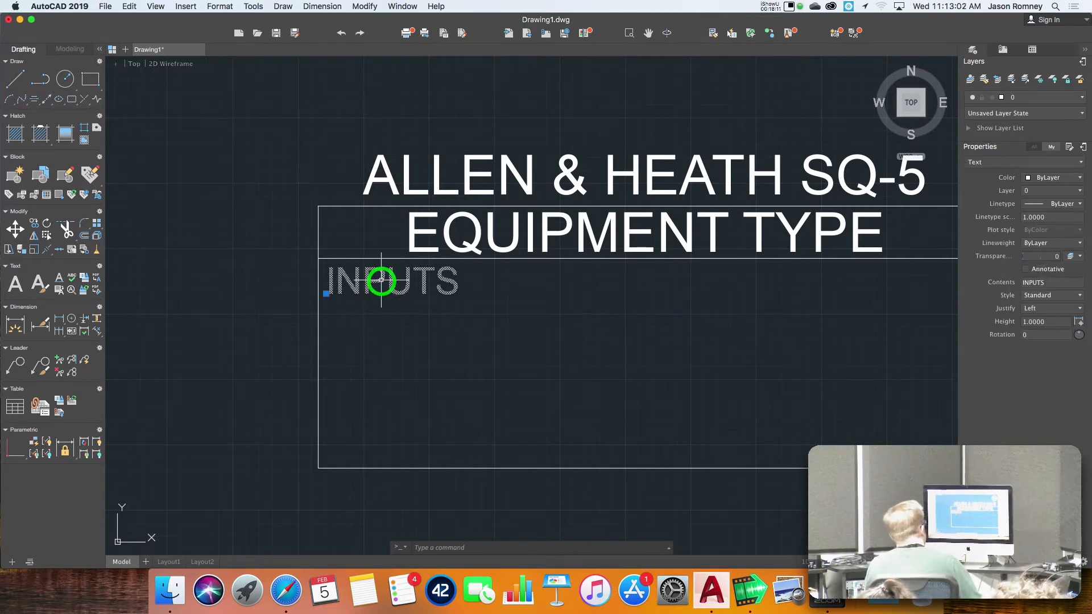
click(1053, 309)
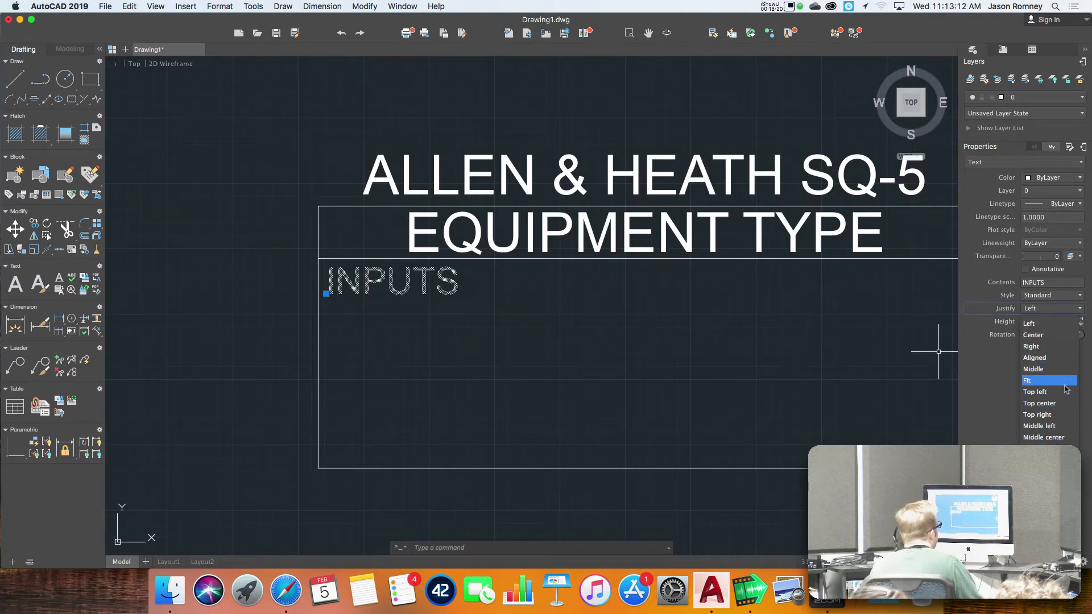
click(1048, 392)
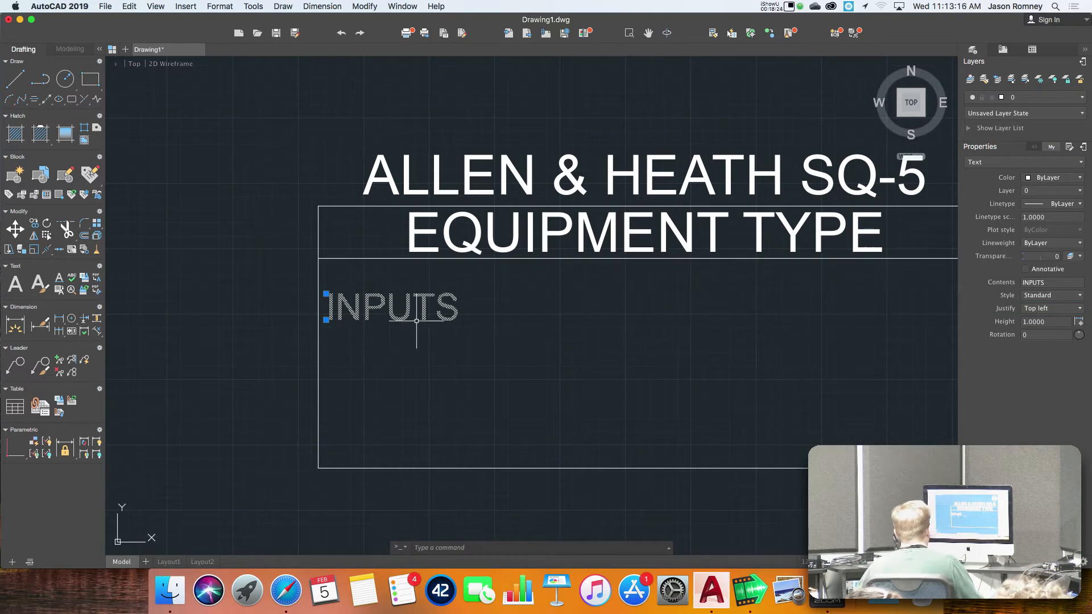
Step: Move the "INPUTS" text by its top-left insertion point onto the left end of the header row's lower line
text(m)
key(Return)
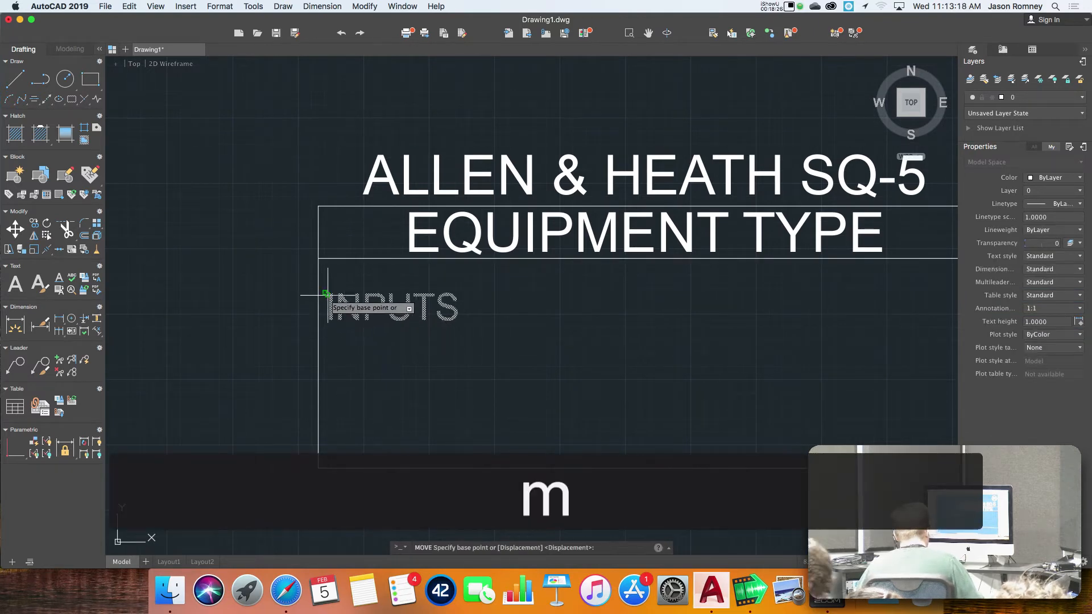
click(326, 294)
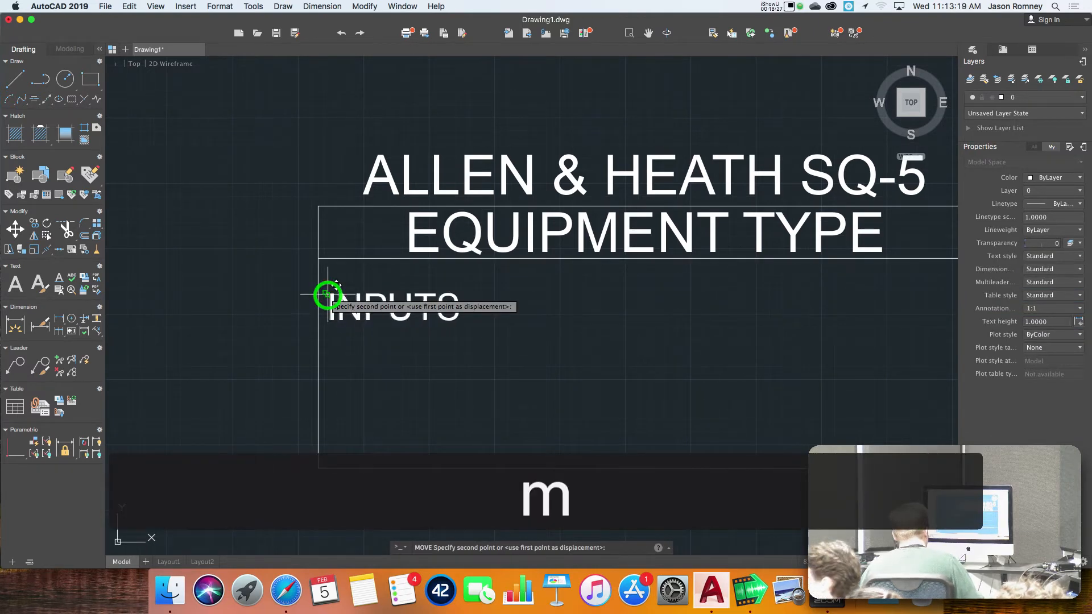
click(318, 259)
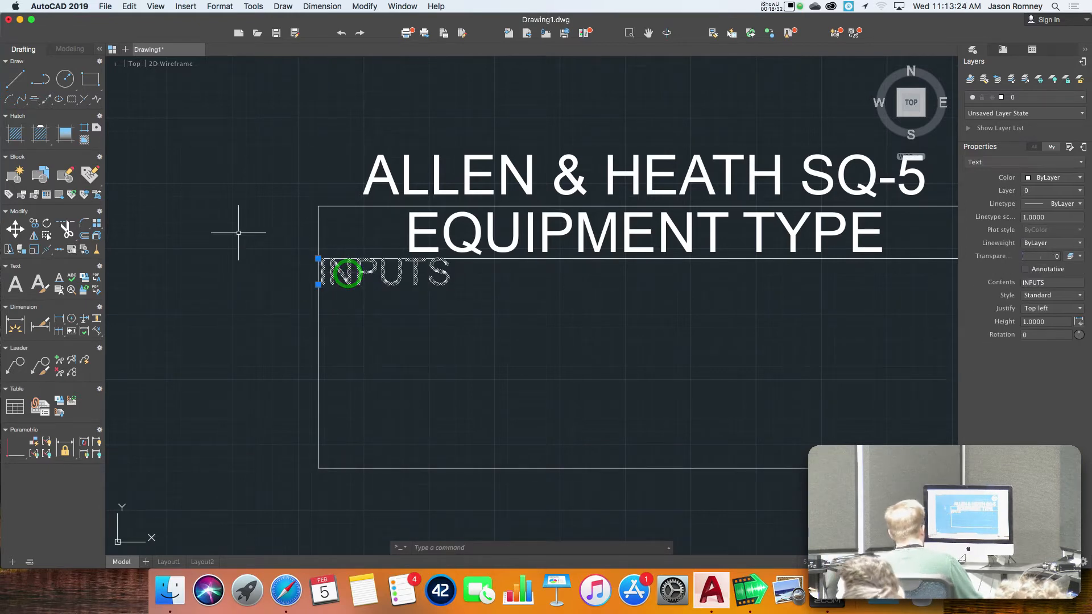
key(Escape)
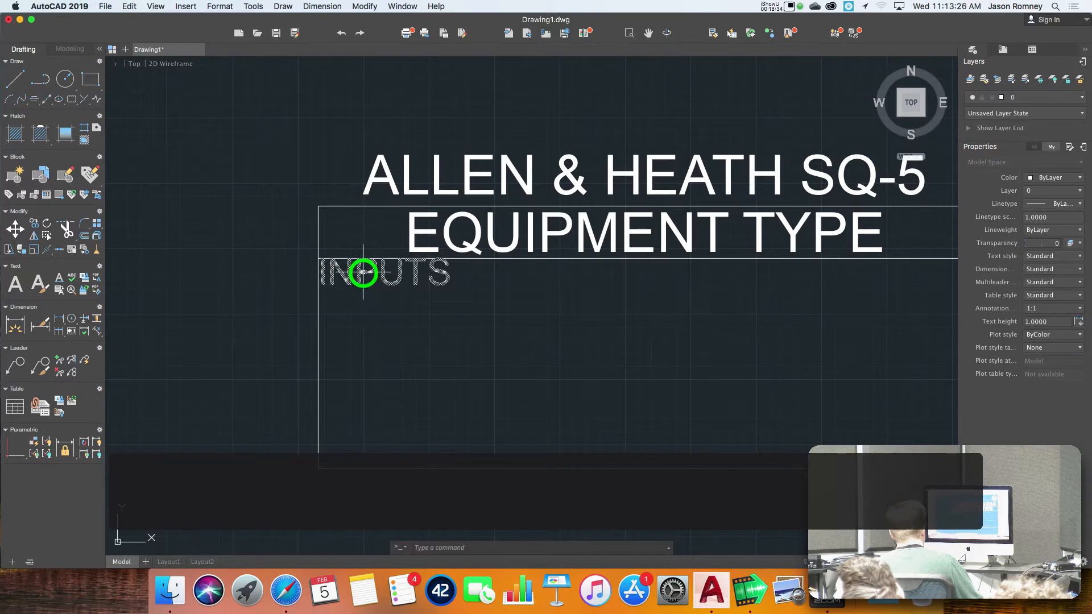
Step: Change the "INPUTS" text below the header row to "OMNI INPUTS" and finish text editing
double_click(363, 272)
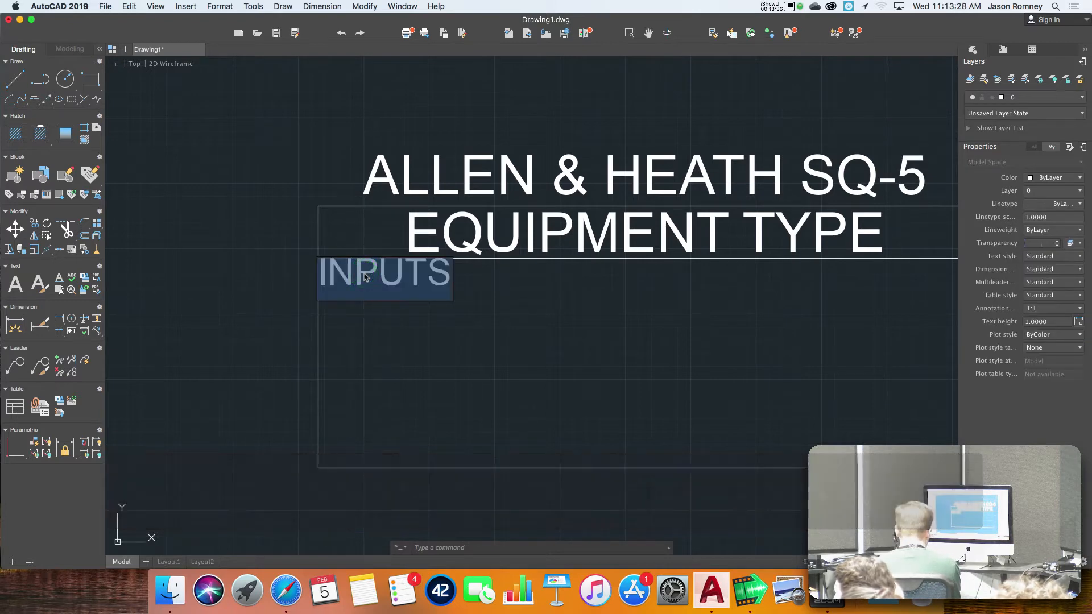
text(OMNI IMP)
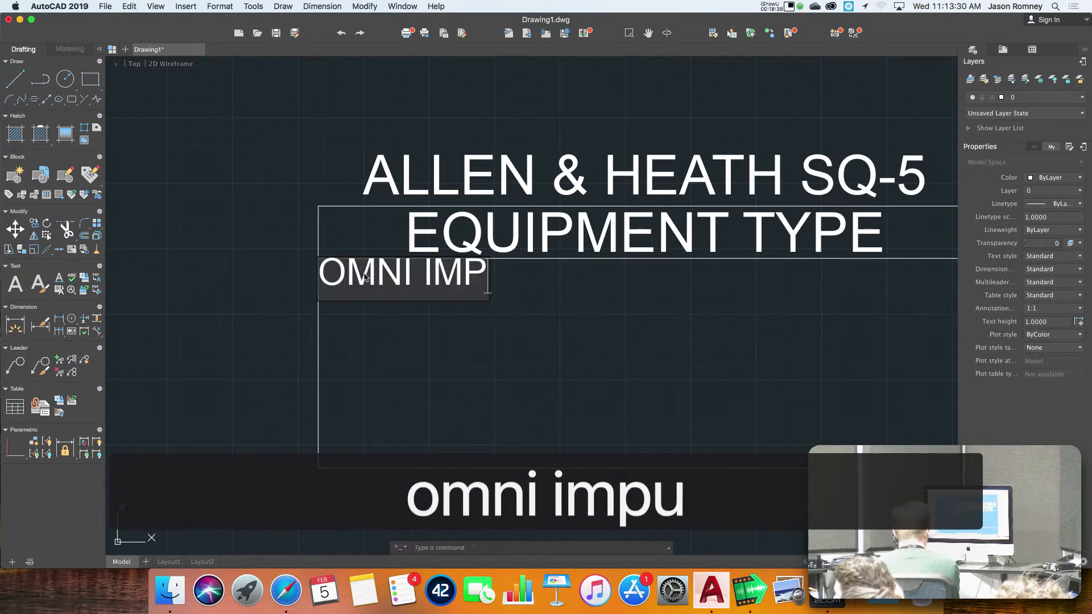
text(UTS)
key(BackSpace)
key(BackSpace)
key(BackSpace)
key(BackSpace)
key(BackSpace)
key(BackSpace)
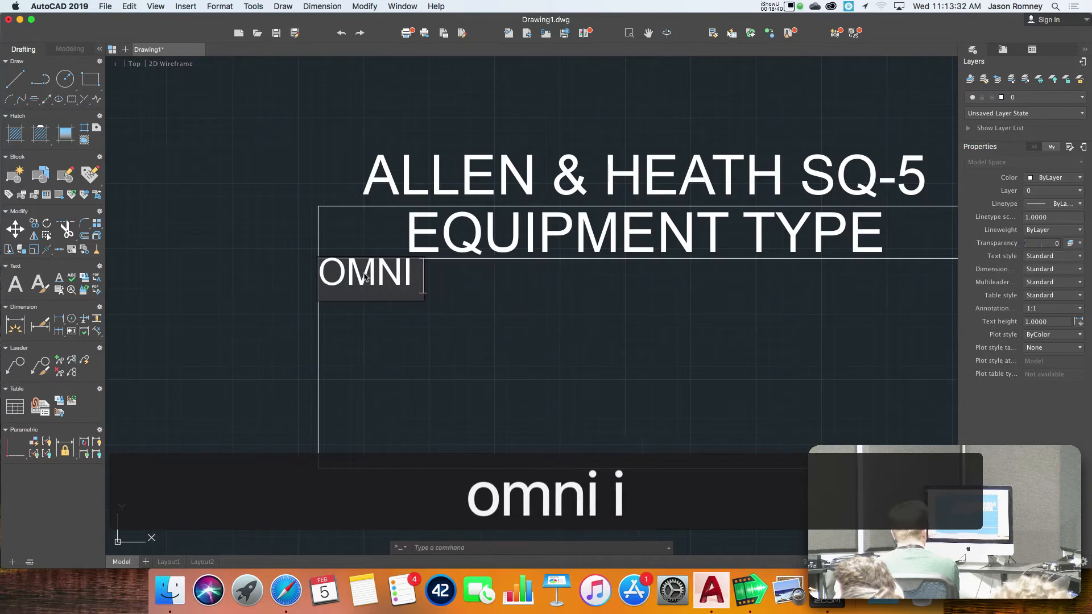
text(INPUTS)
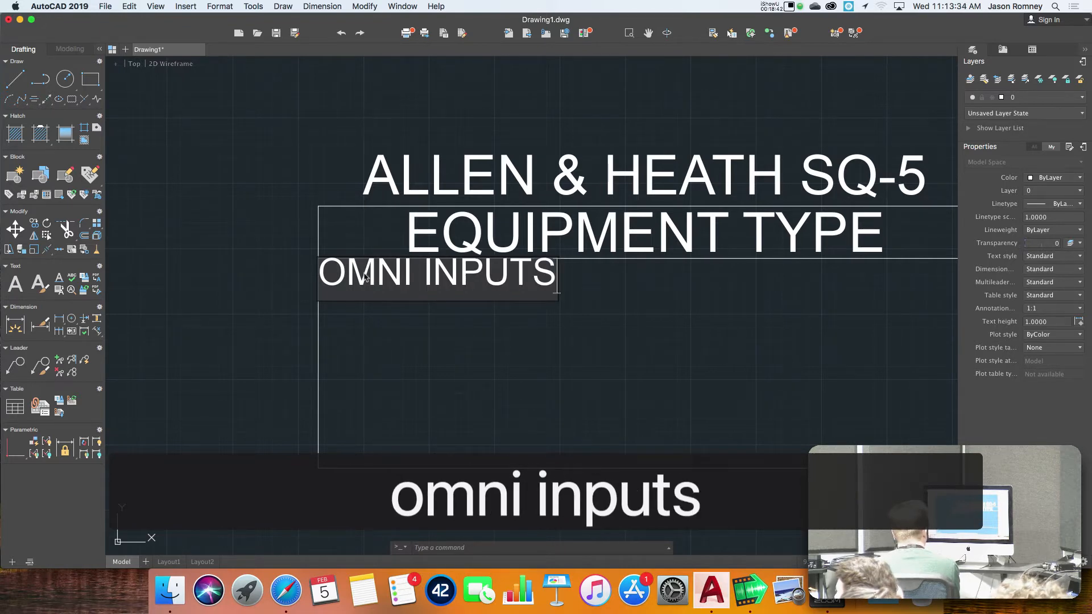
key(Return)
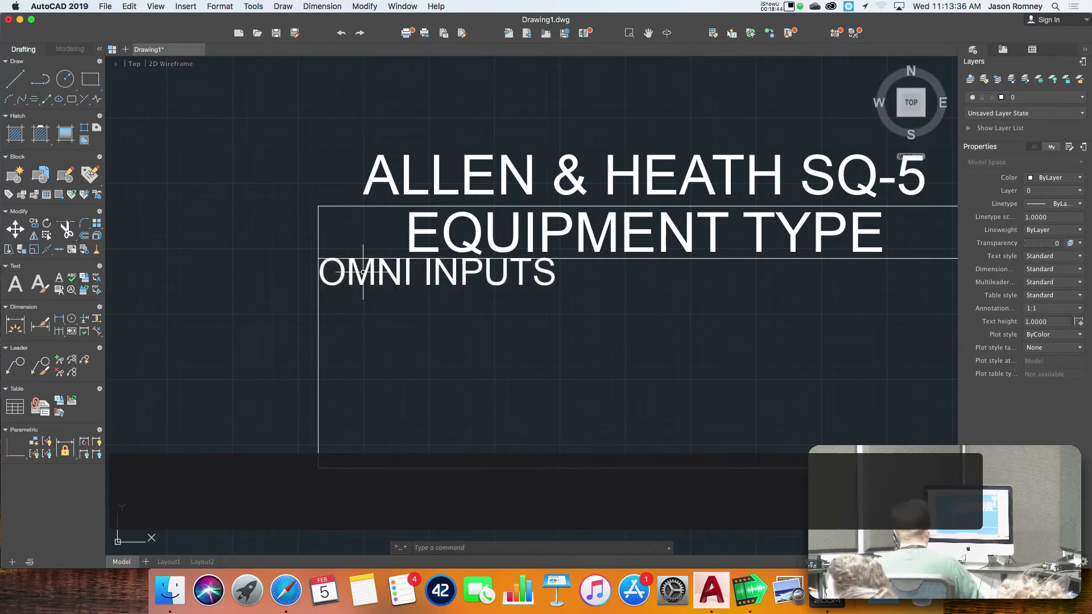
Step: Move the "OMNI INPUTS" text 0.5 straight down from the header row's lower line
scroll(332, 264, up, 3)
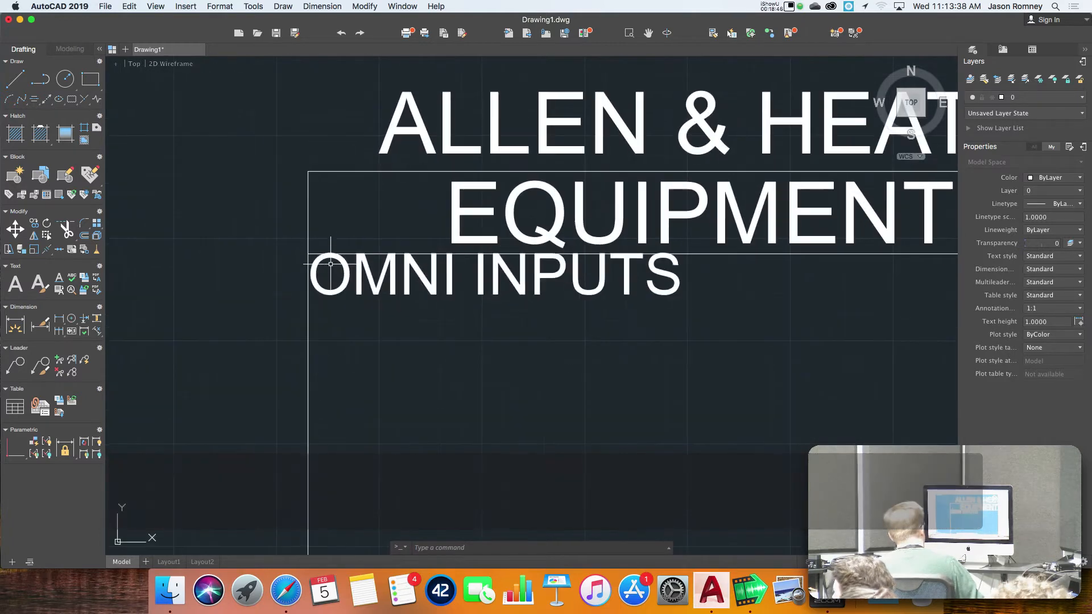
click(344, 261)
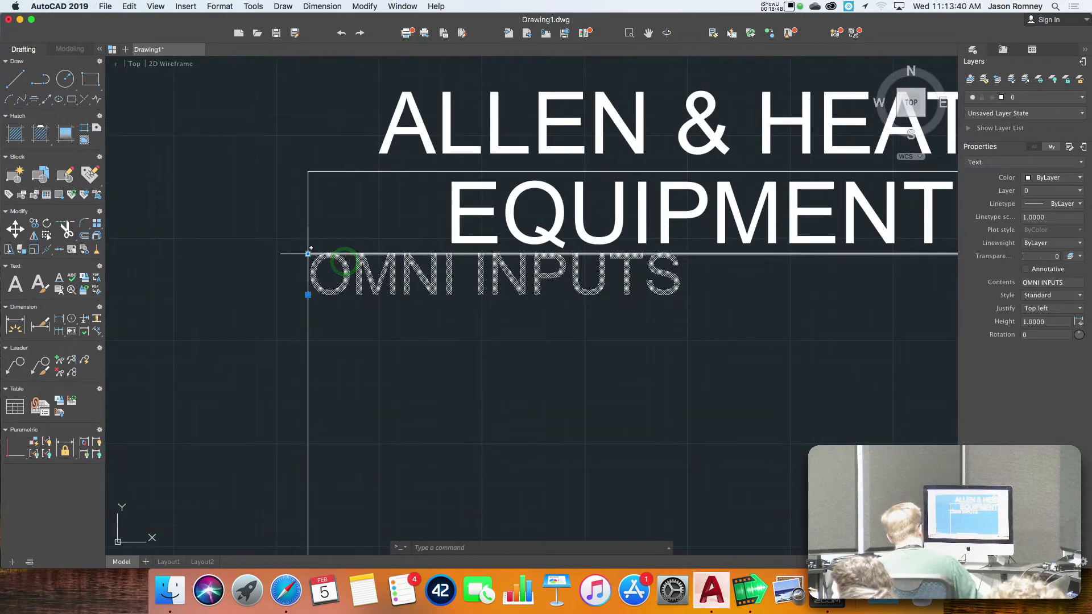
text(m)
key(Return)
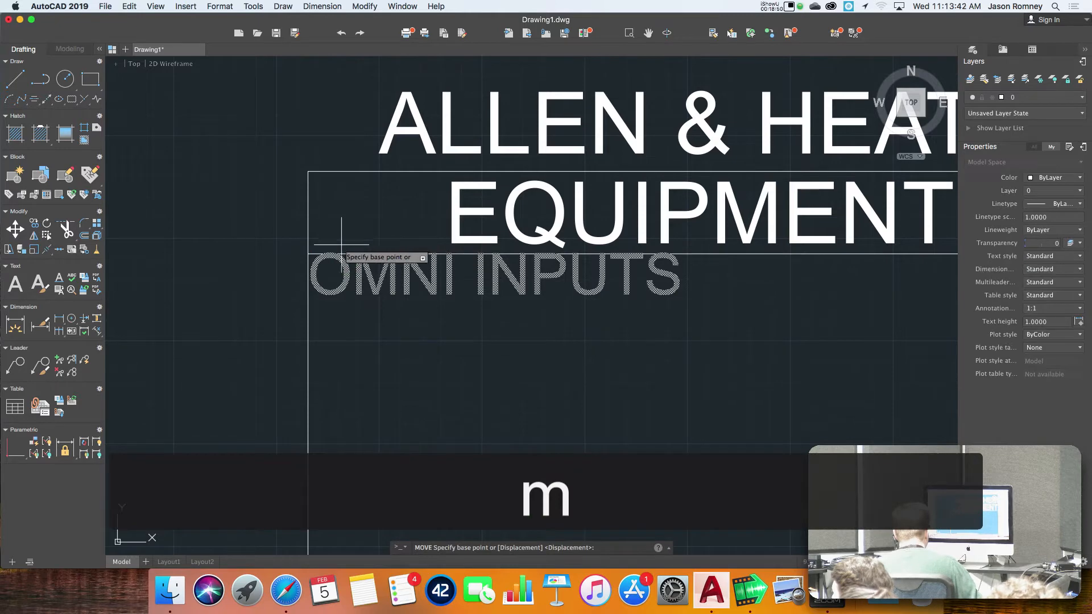
click(308, 254)
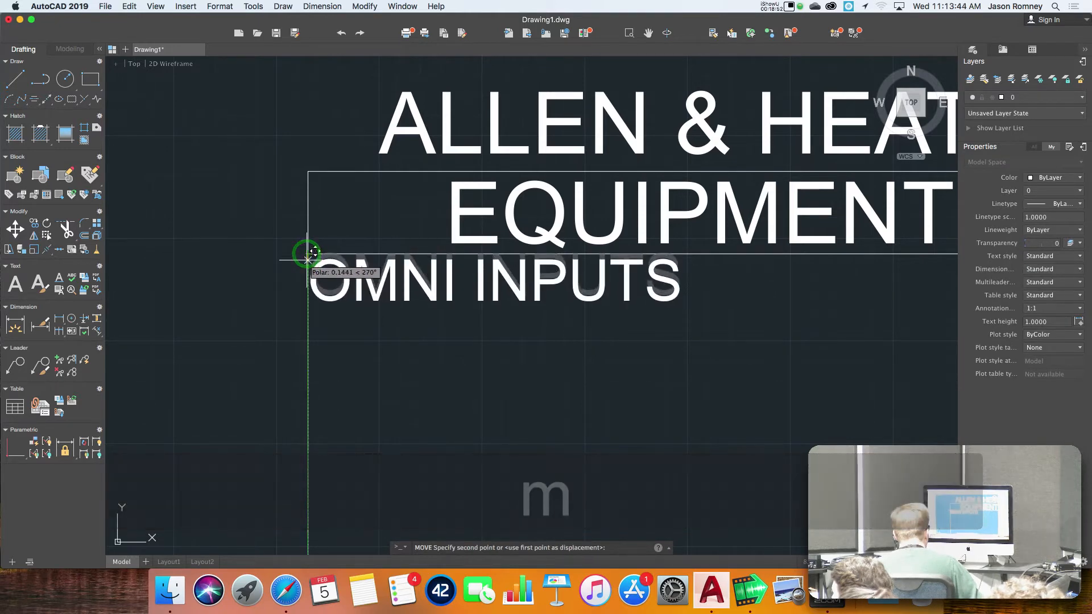
text(.5)
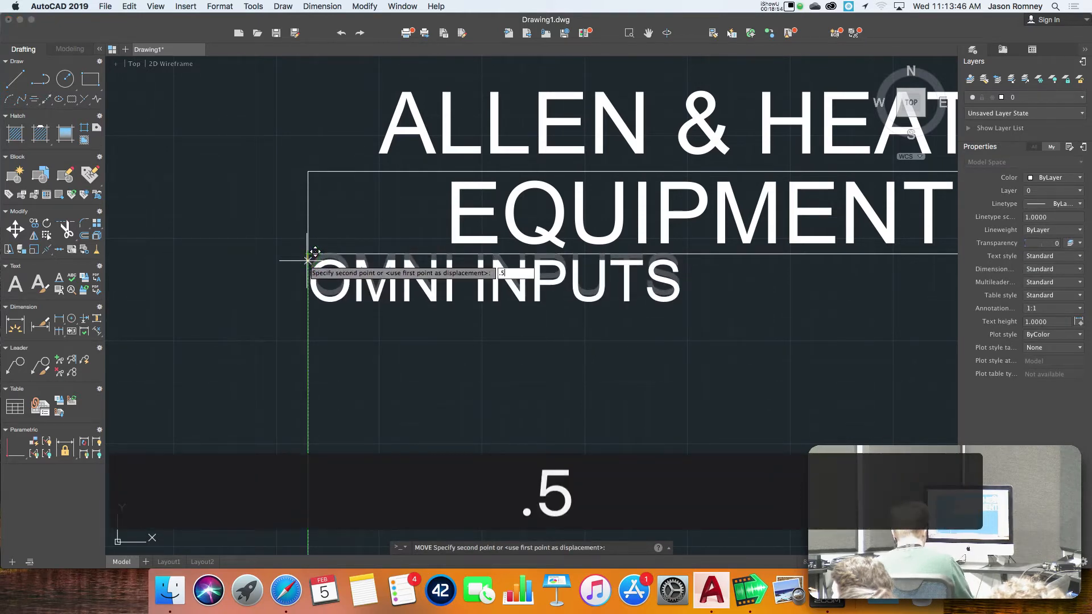
key(Return)
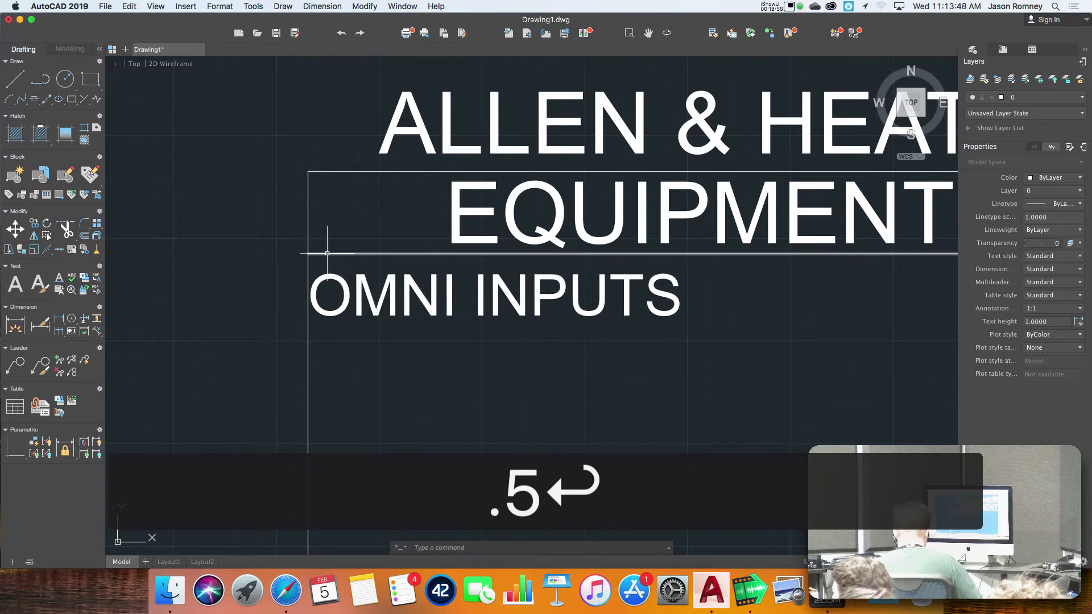
Step: Move the "OMNI INPUTS" text 0.5 horizontally to the right, away from the frame's left edge
text(m)
key(space)
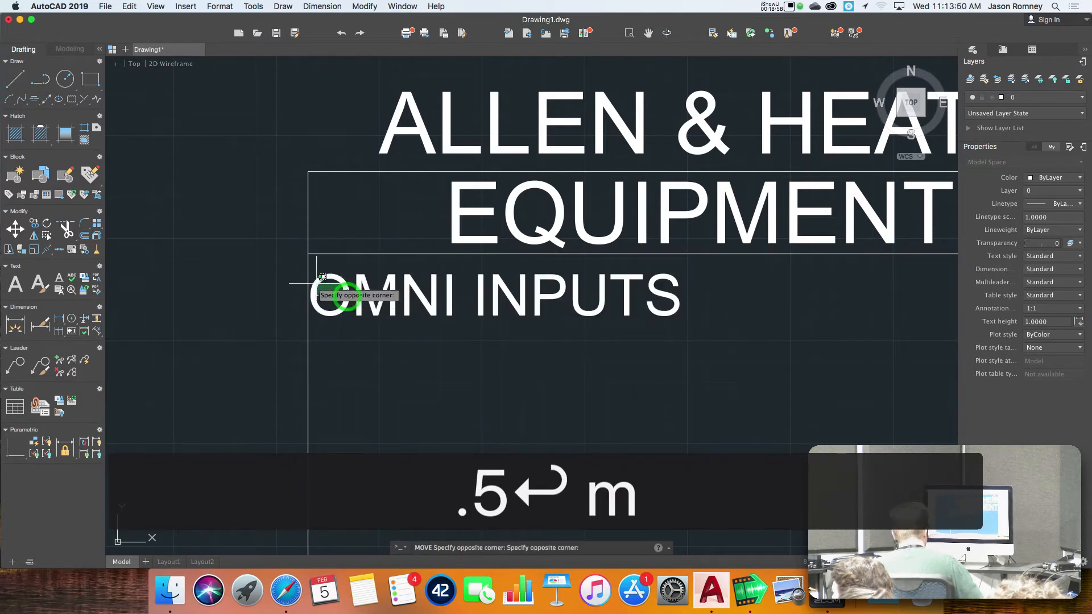
click(340, 288)
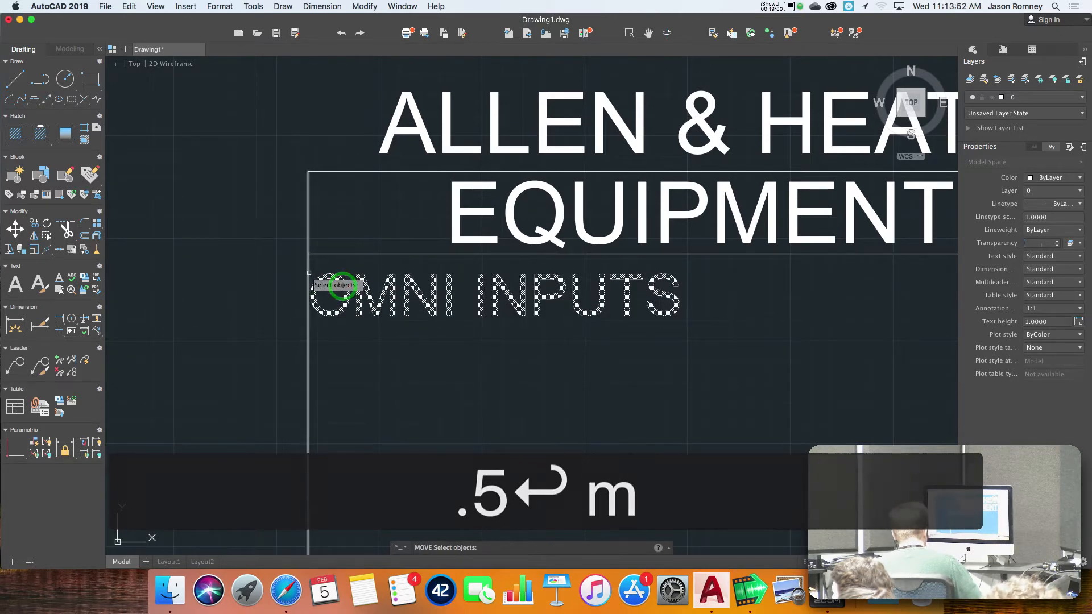
right_click(340, 288)
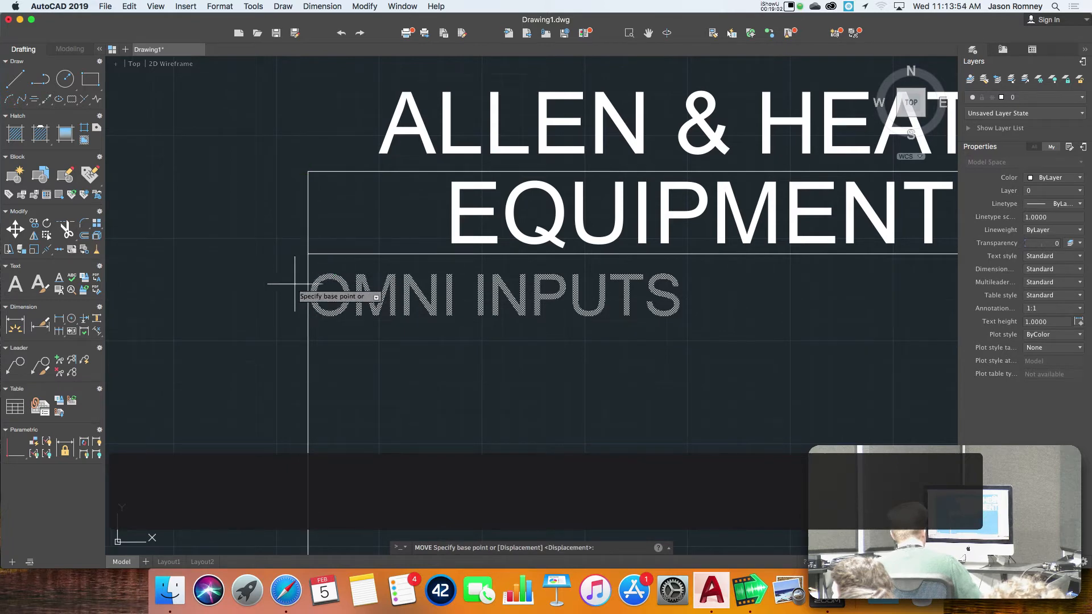
click(212, 336)
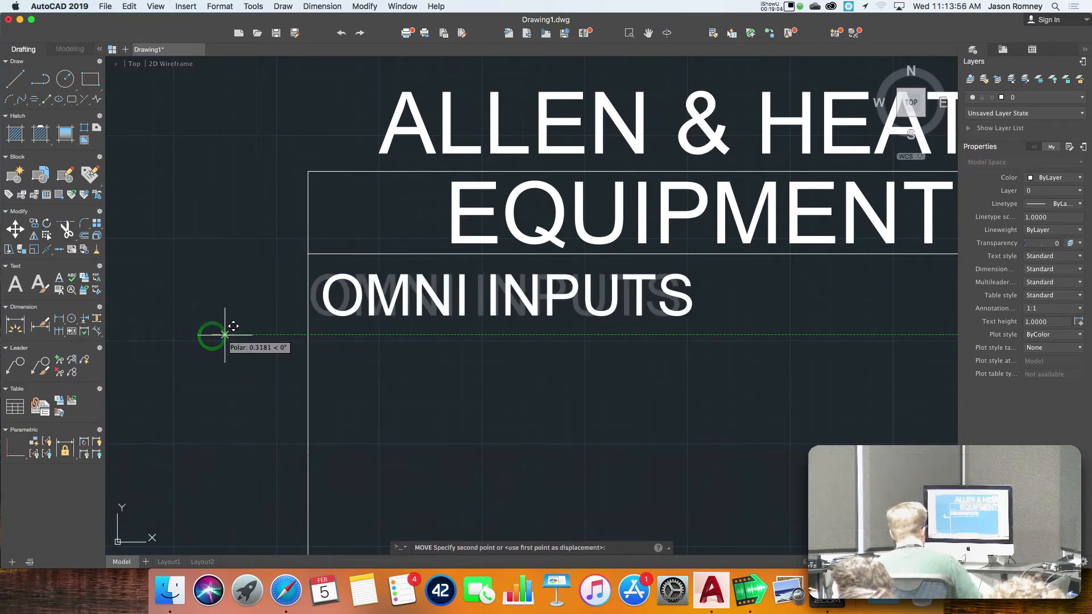
text(.5)
key(Return)
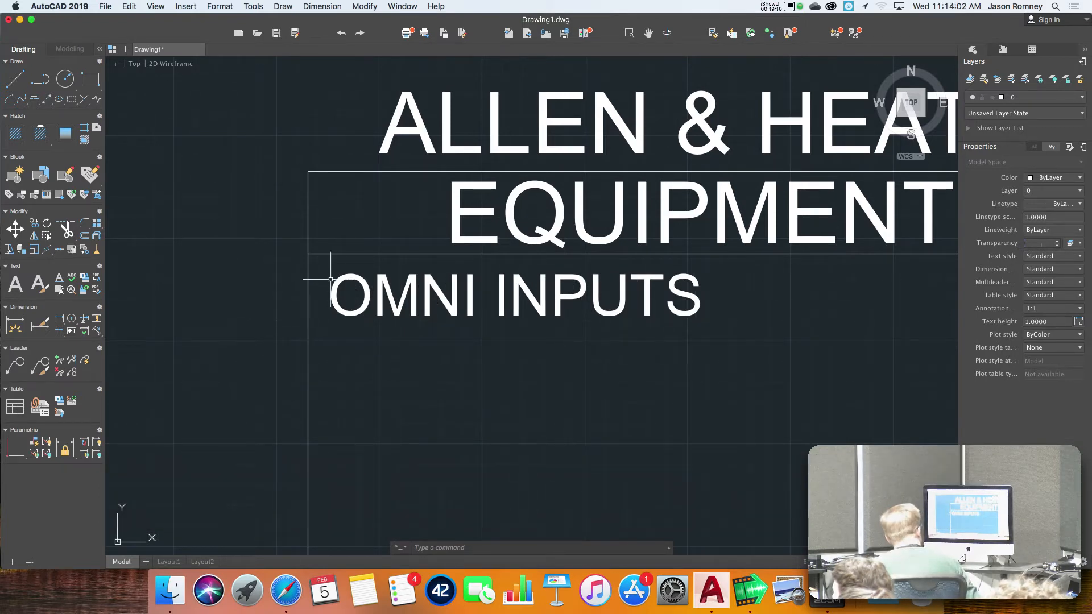
click(353, 280)
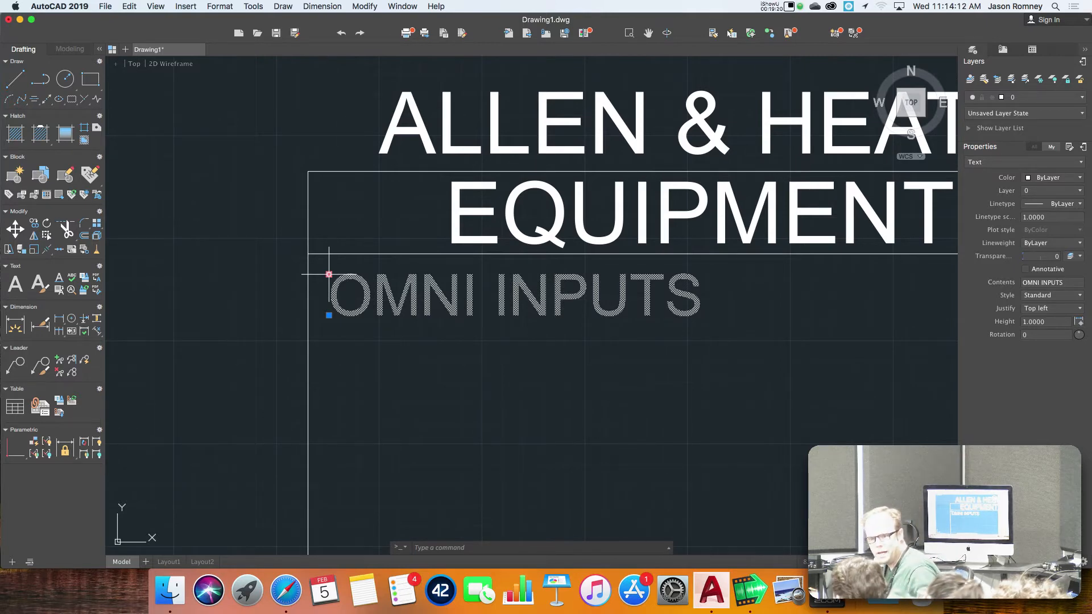
key(Escape)
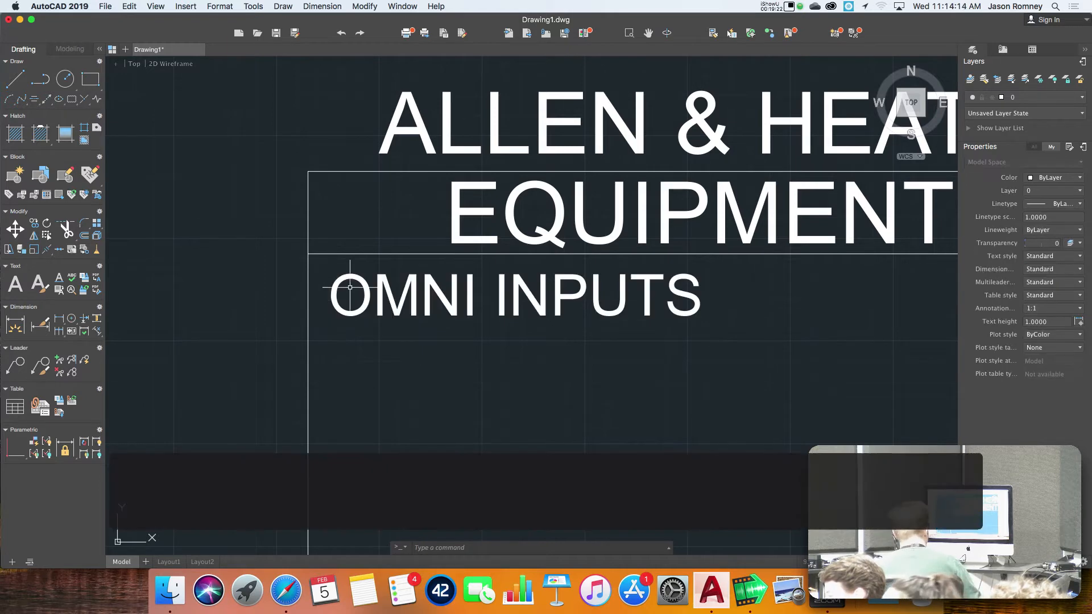
Step: Change the "OMNI INPUTS" text to "INPUTS" and finish text editing
double_click(408, 289)
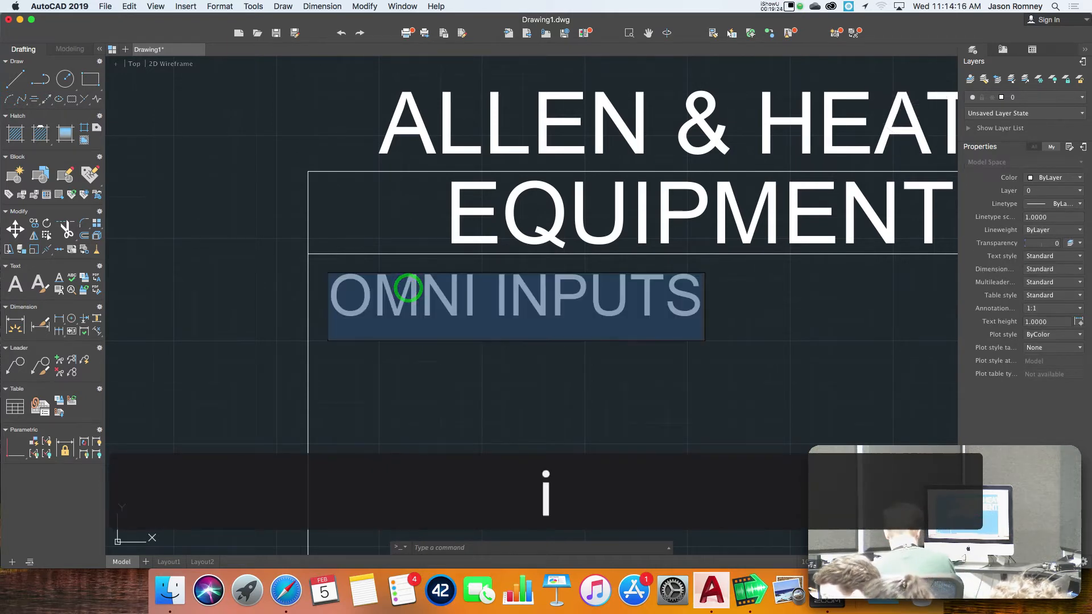
text(INPUTS)
key(Return)
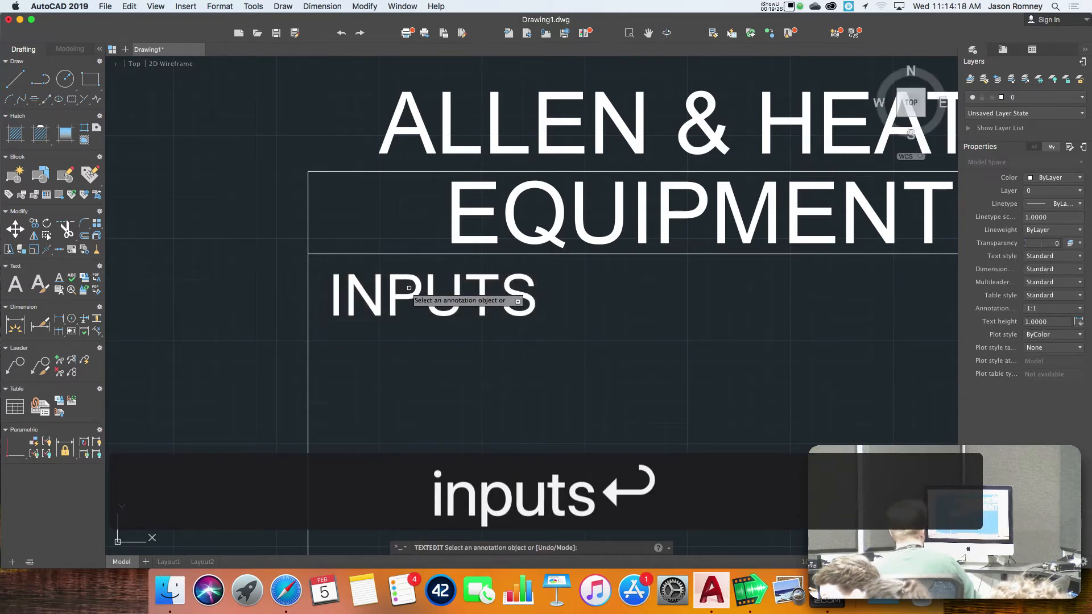
scroll(409, 289, down, 3)
key(Escape)
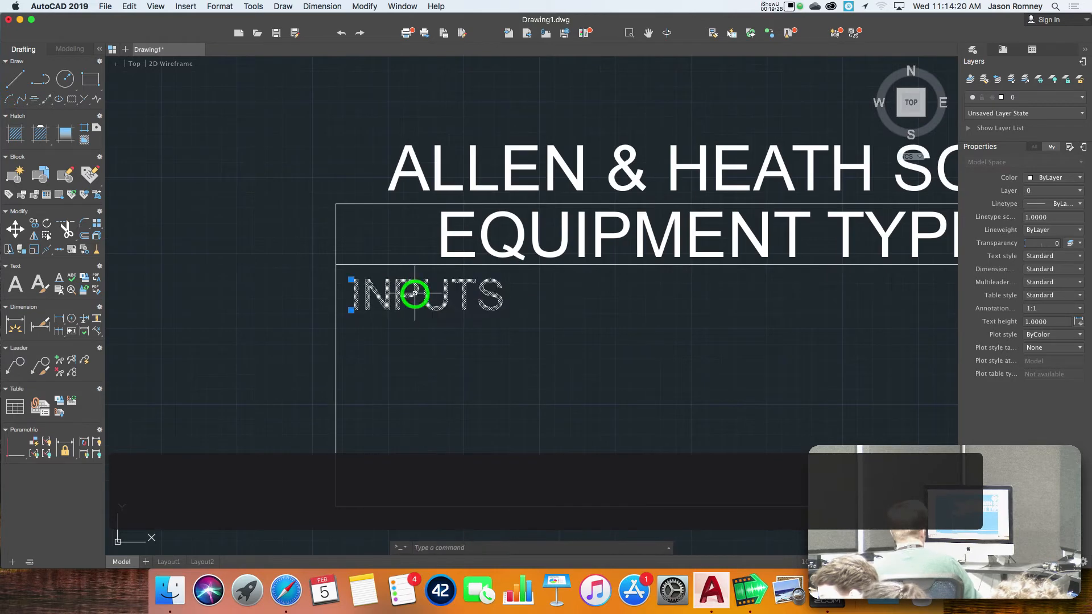
Step: Mirror the "INPUTS" text about a vertical line through the midpoint of the header row's lower line, keeping the original
scroll(469, 292, down, 1)
middle_drag(483, 294, 323, 293)
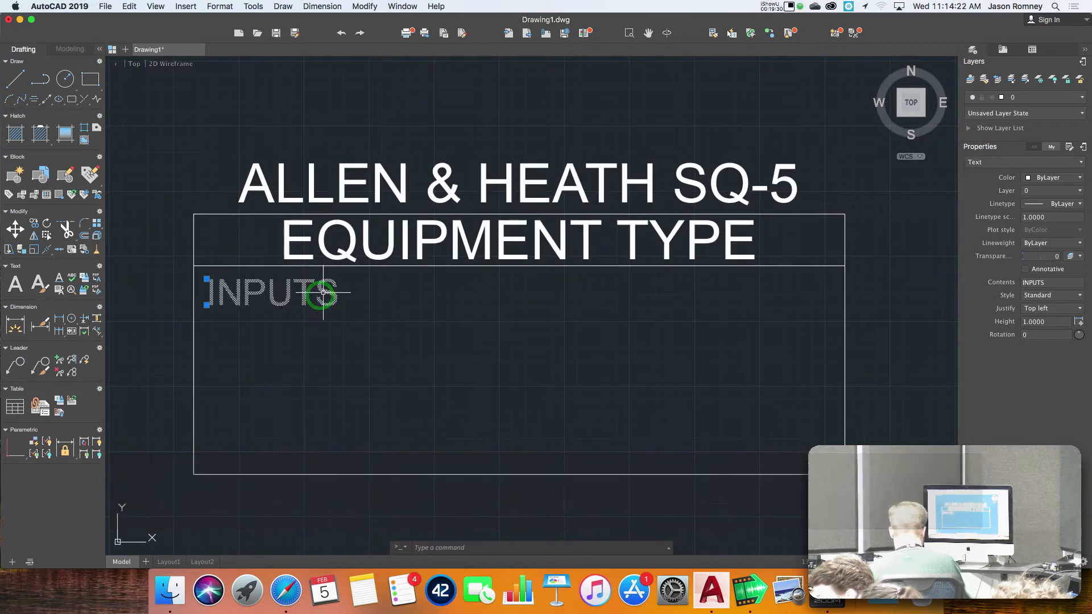
text(mi)
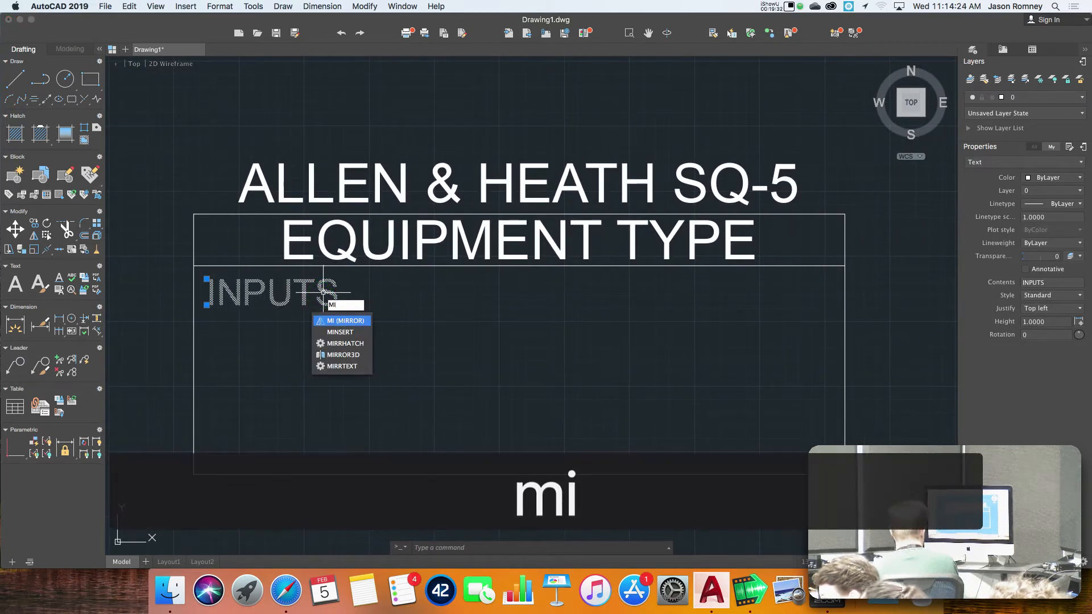
key(Return)
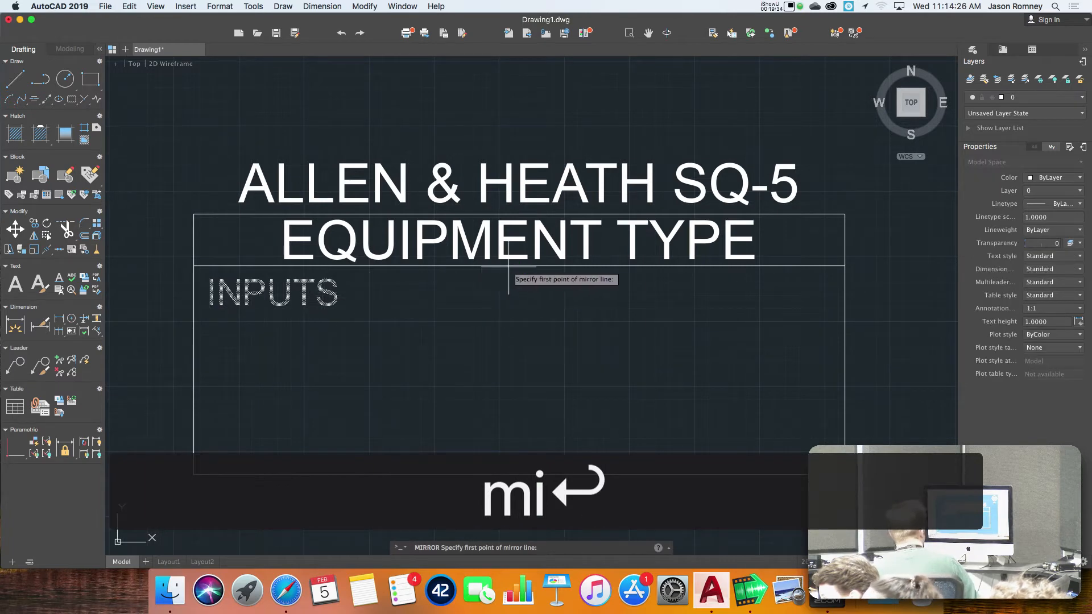
click(520, 266)
click(519, 322)
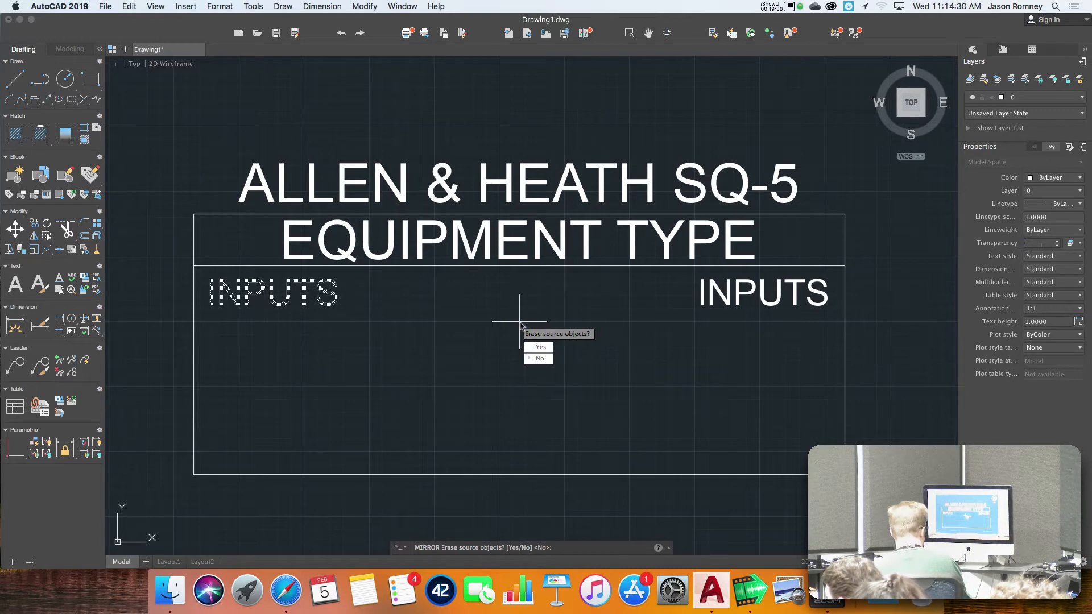
key(Return)
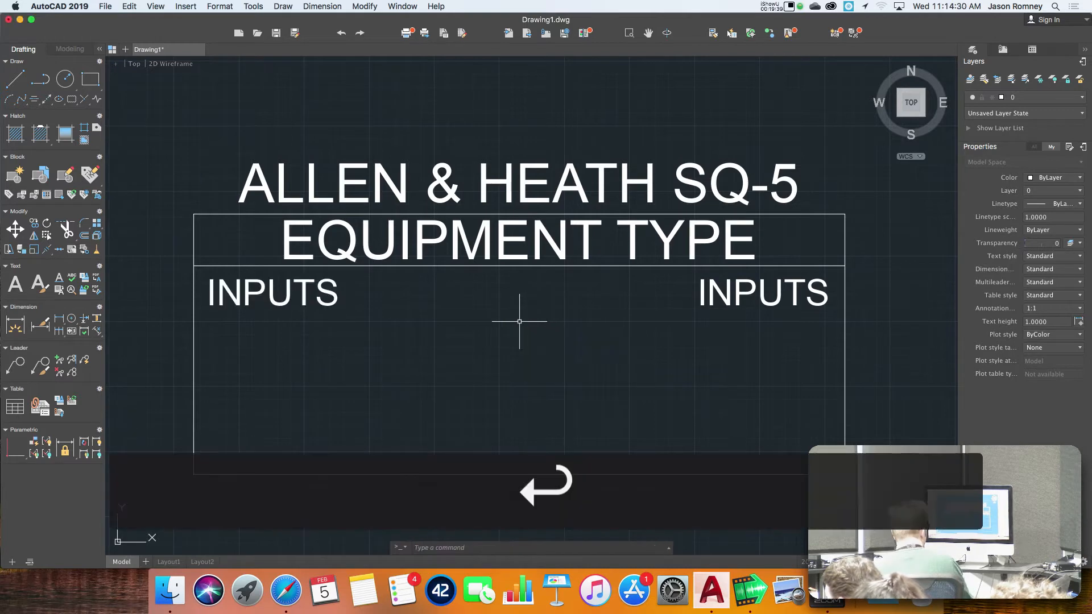
Step: Change the mirrored "INPUTS" copy on the frame's right side to "OMNI OUTPUTS" and finish text editing
double_click(739, 296)
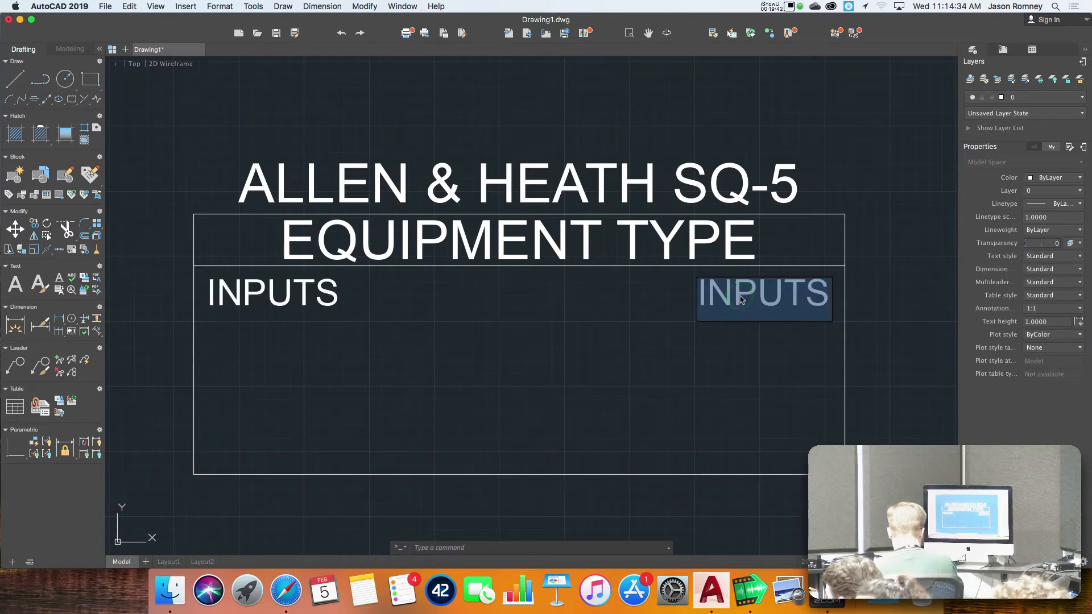
text(OMNI OUTP)
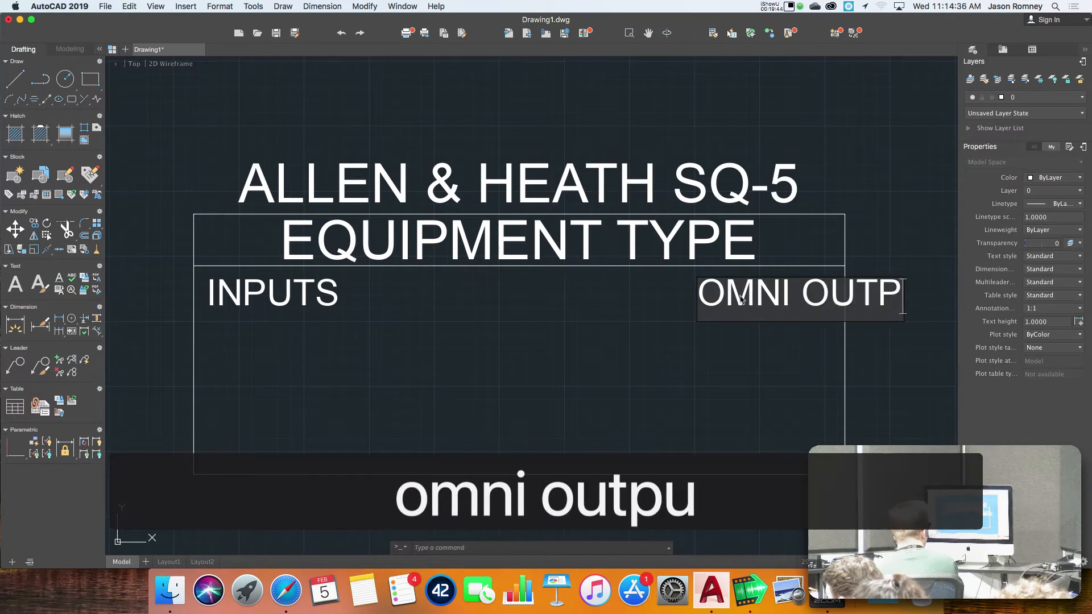
text(UTS)
key(Return)
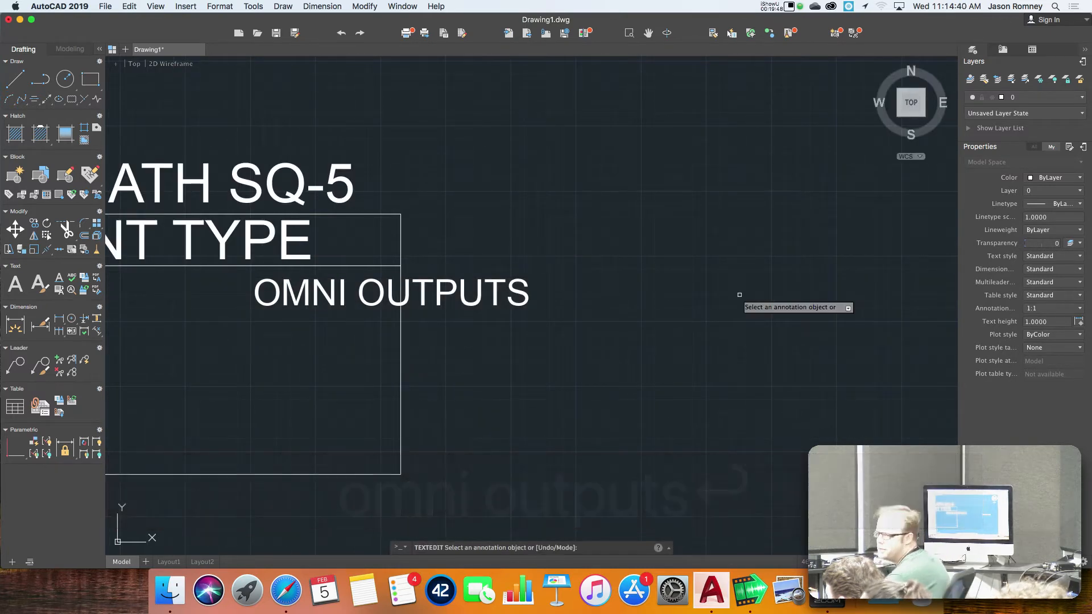
key(Escape)
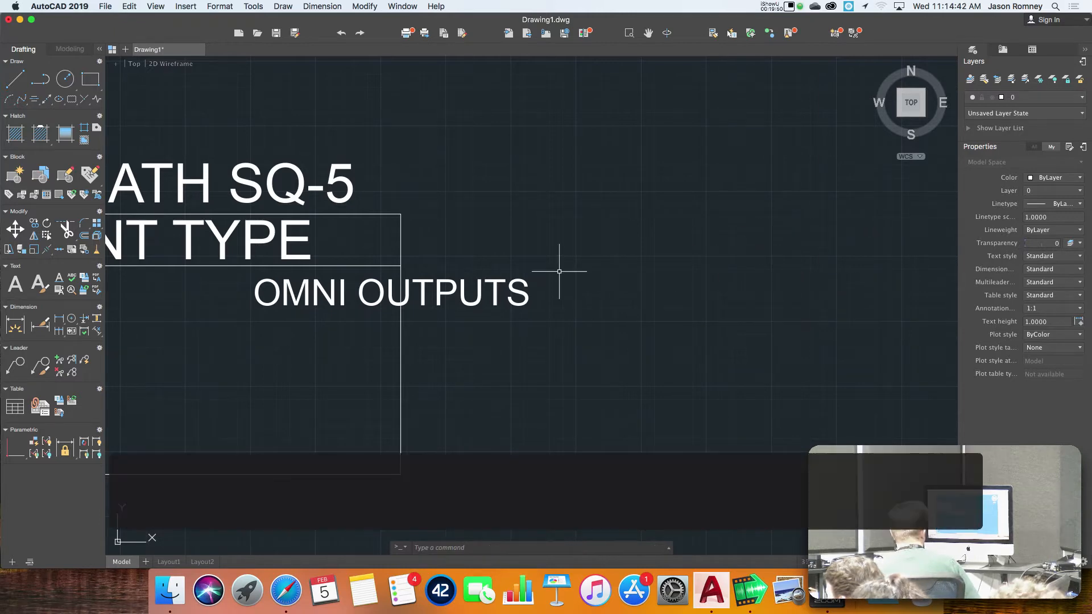
Step: Set the justification of the "OMNI OUTPUTS" text to Top right
click(495, 283)
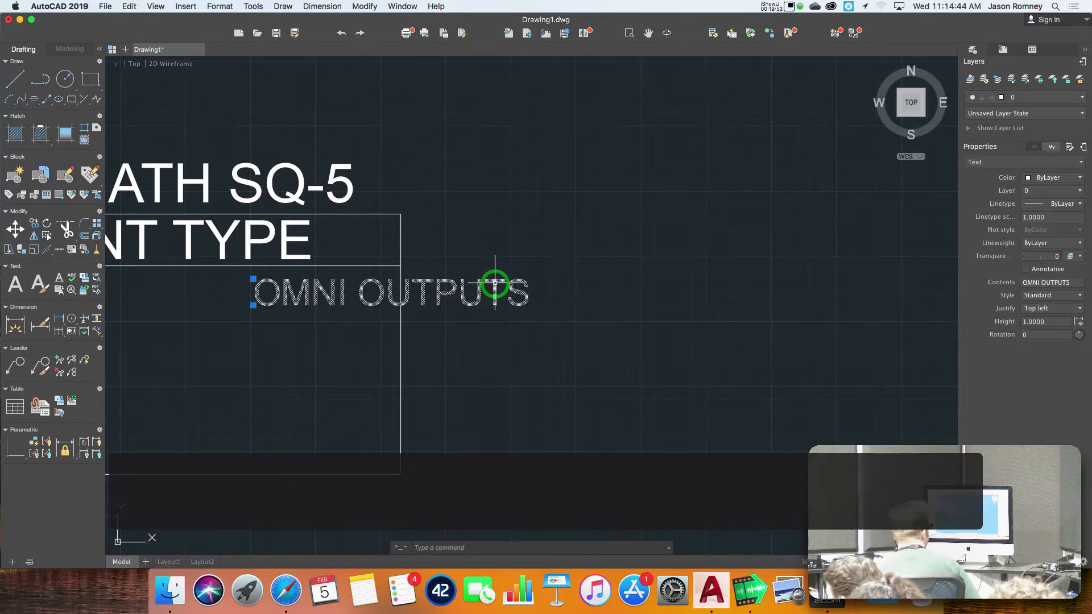
click(1056, 308)
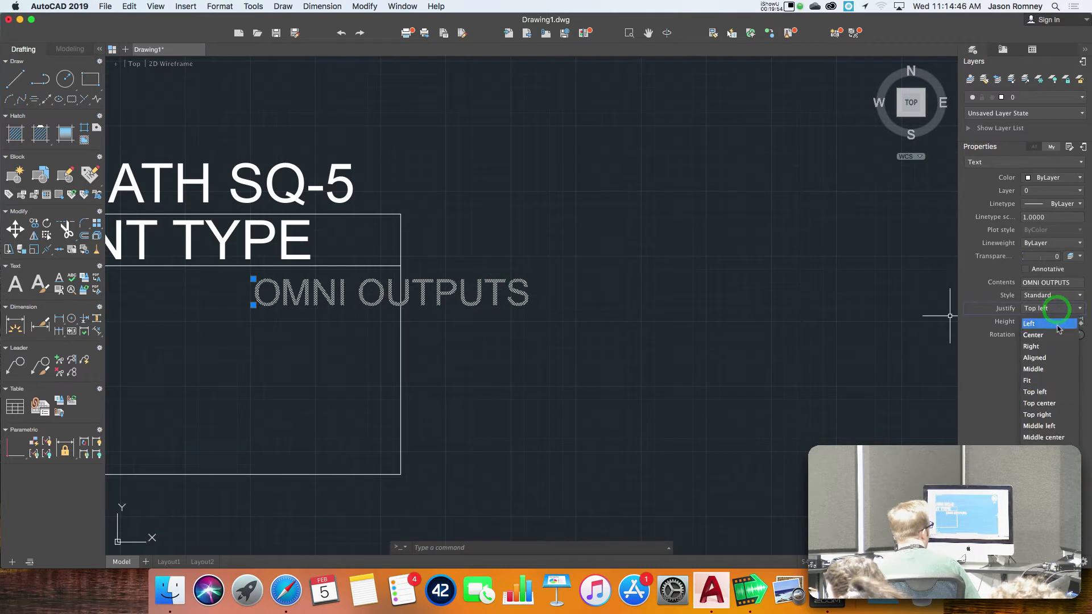
click(1048, 346)
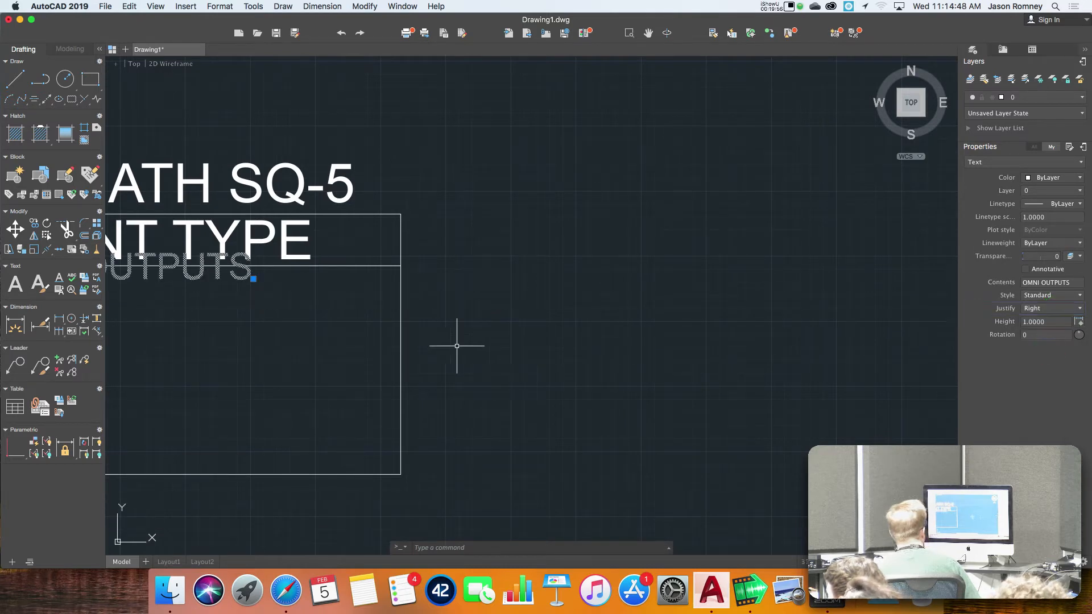
click(1054, 308)
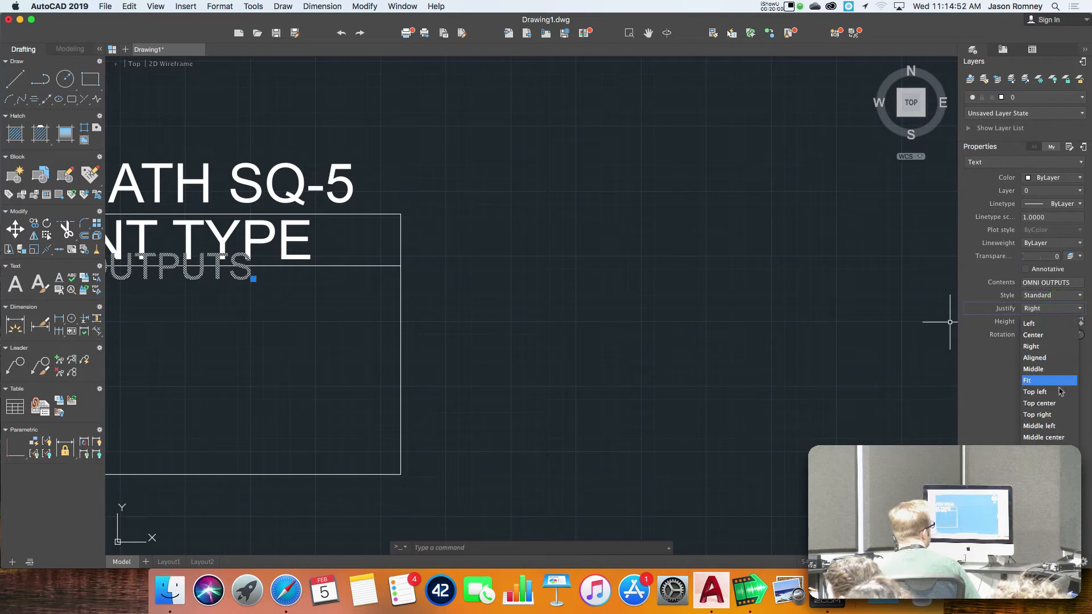
click(1053, 415)
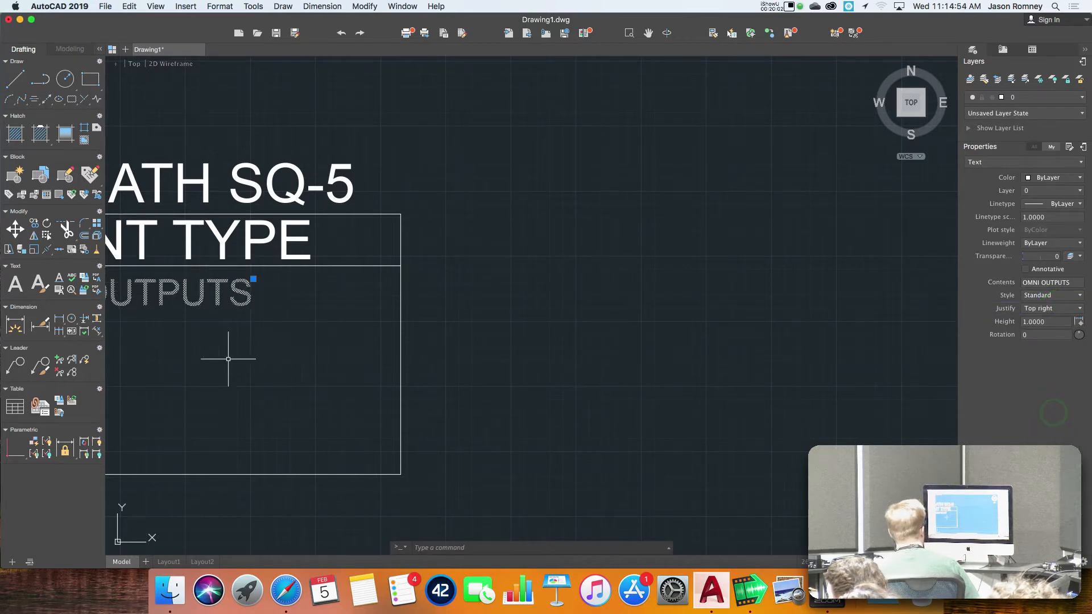
Step: Move the "OMNI OUTPUTS" text by its top-right insertion point onto the right end of the header row's lower line
middle_drag(228, 358, 396, 388)
text(m)
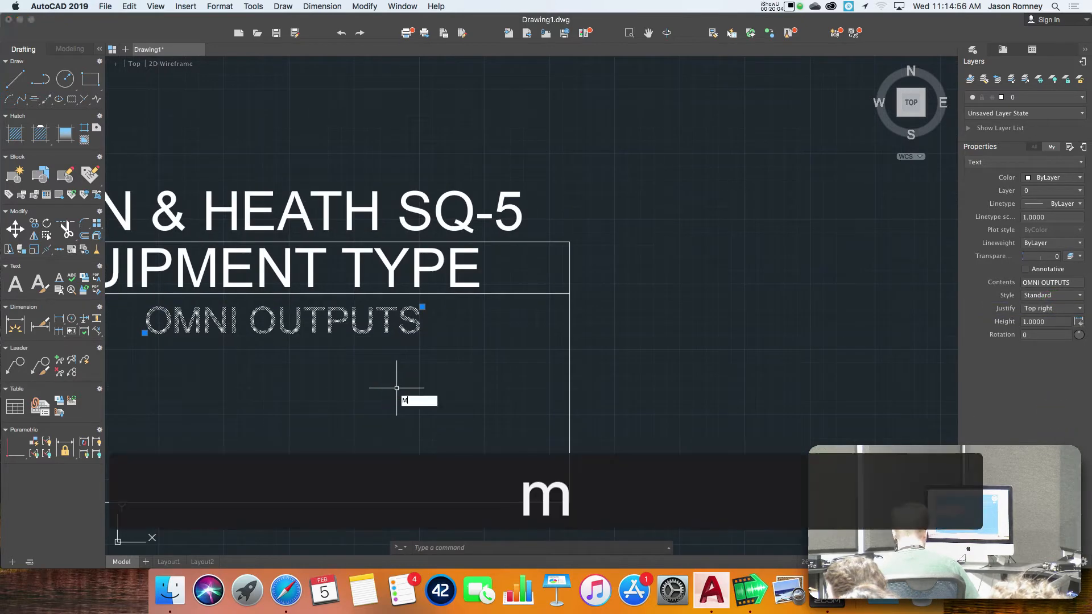
key(Return)
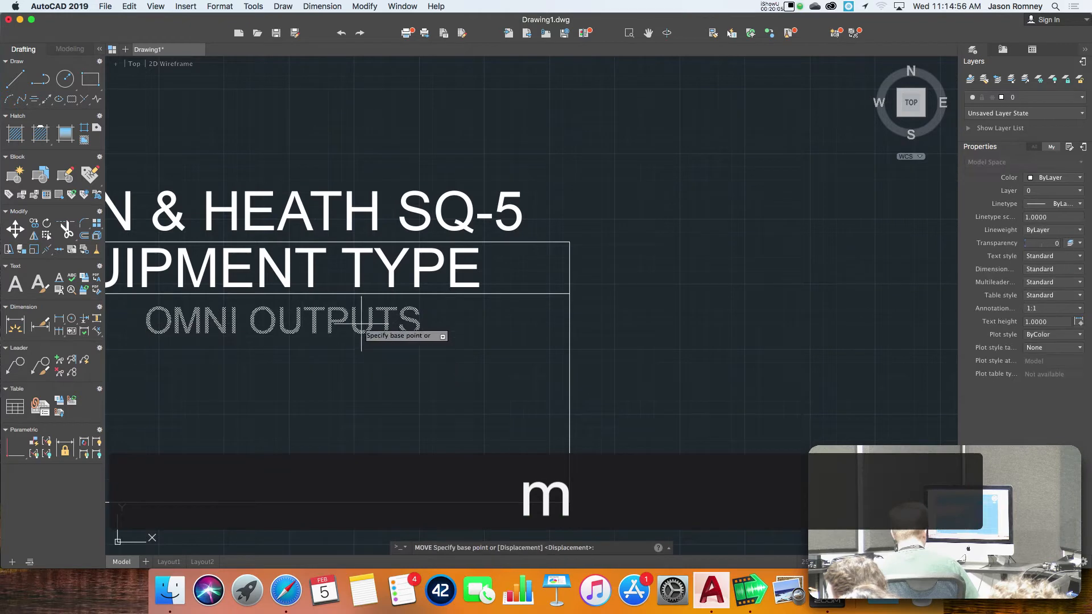
click(422, 308)
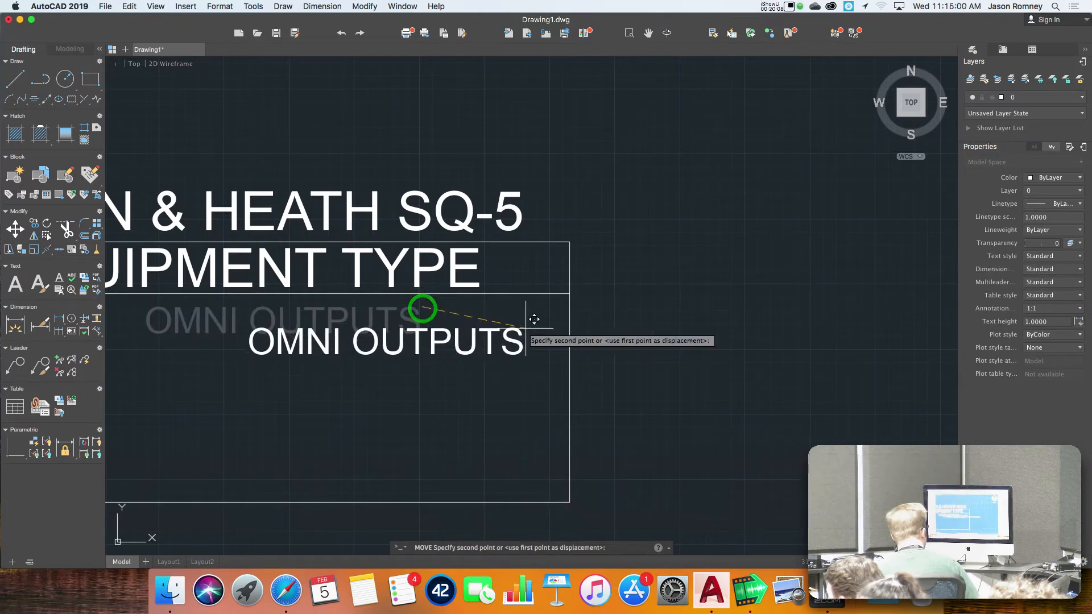
click(568, 295)
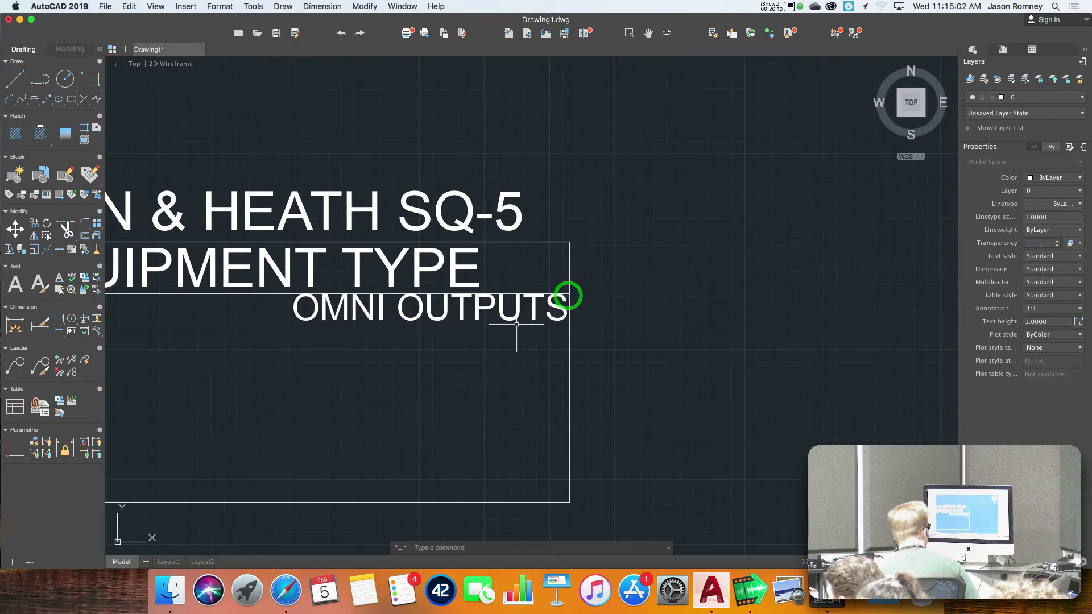
Step: Move the "OMNI OUTPUTS" text straight down by 0.5 units
text(m)
key(Return)
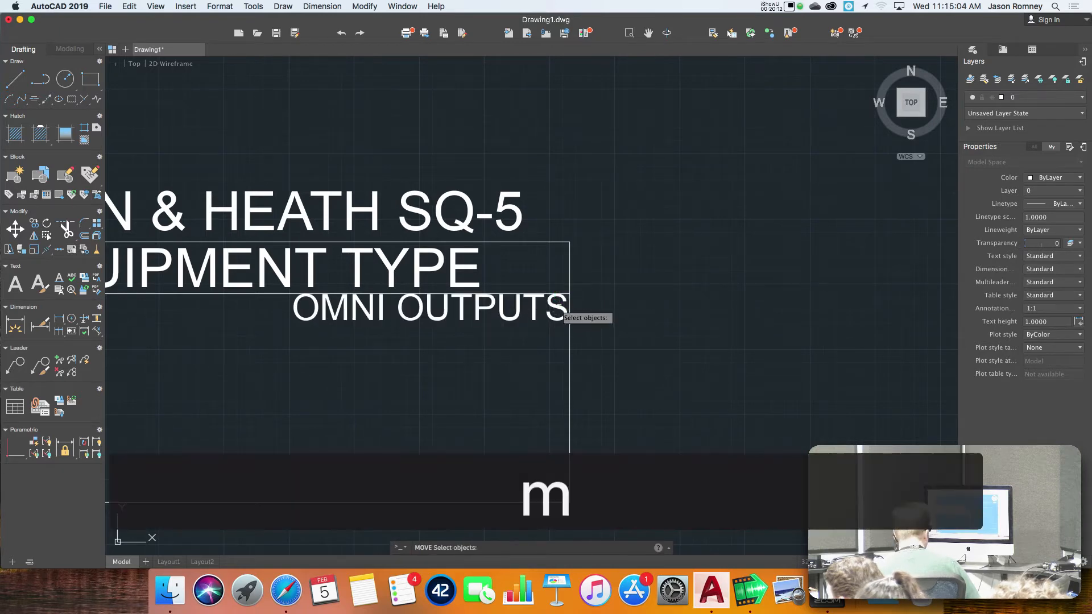
click(559, 310)
key(Return)
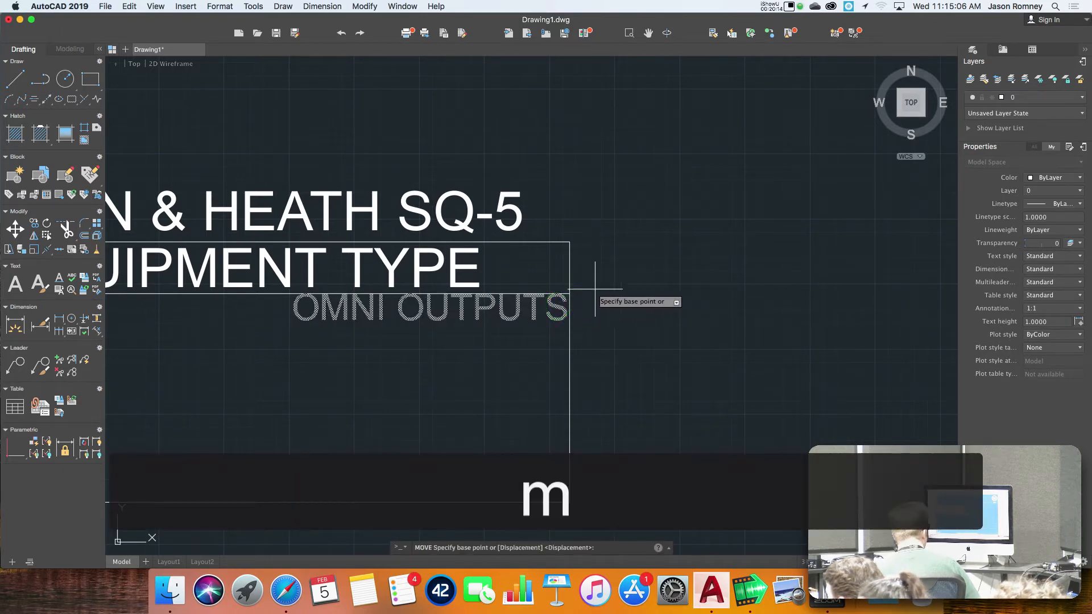
click(600, 284)
text(.5)
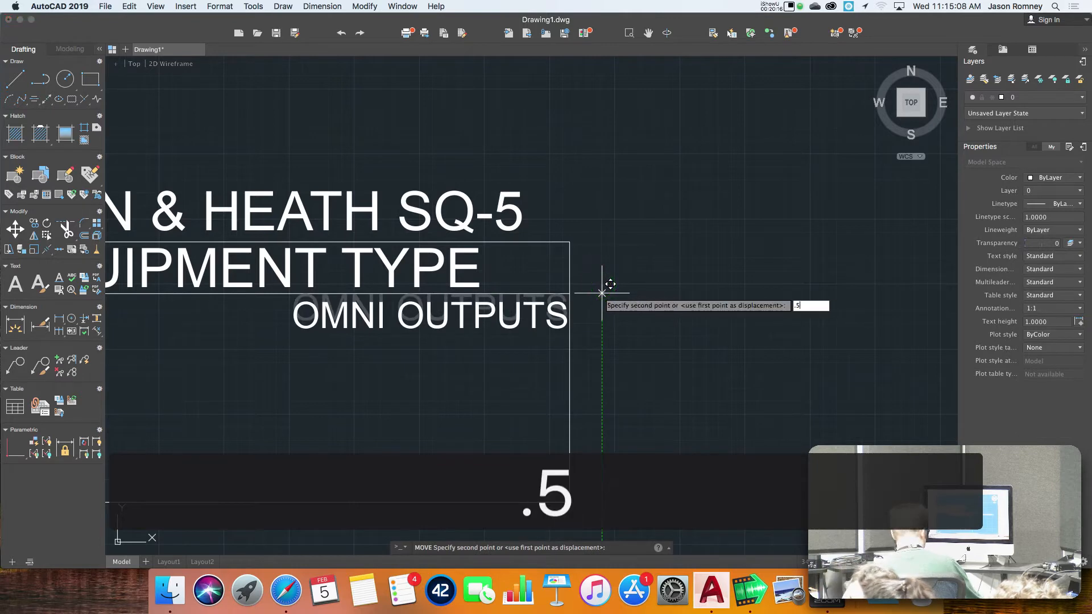
key(Return)
Step: Move the "OMNI OUTPUTS" text 0.5 units to the left, away from the frame's right edge
text(m)
key(Return)
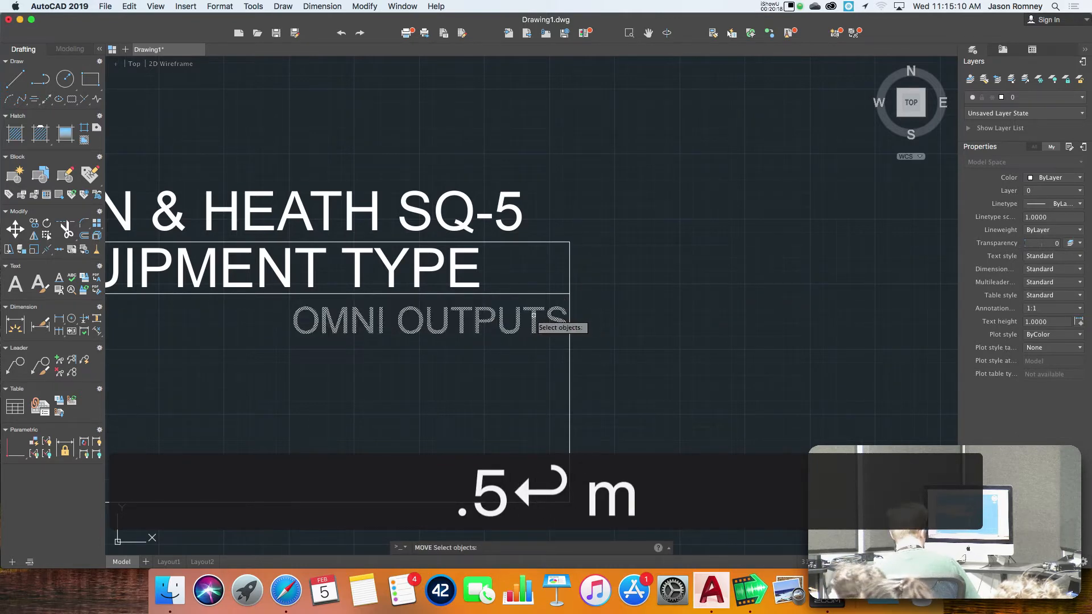
click(533, 317)
key(Return)
click(707, 330)
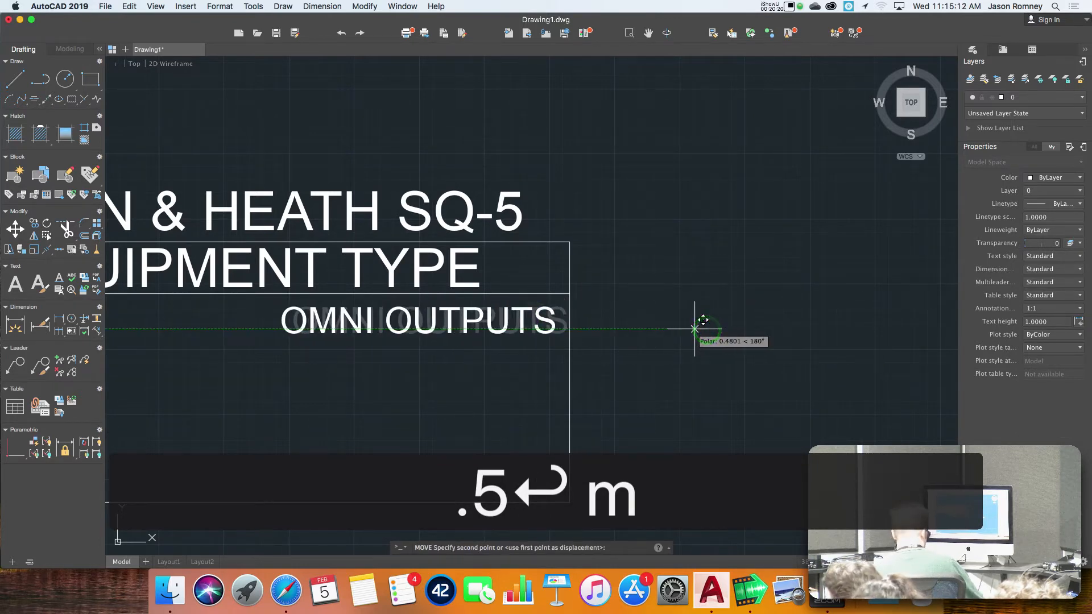
text(.5)
key(Return)
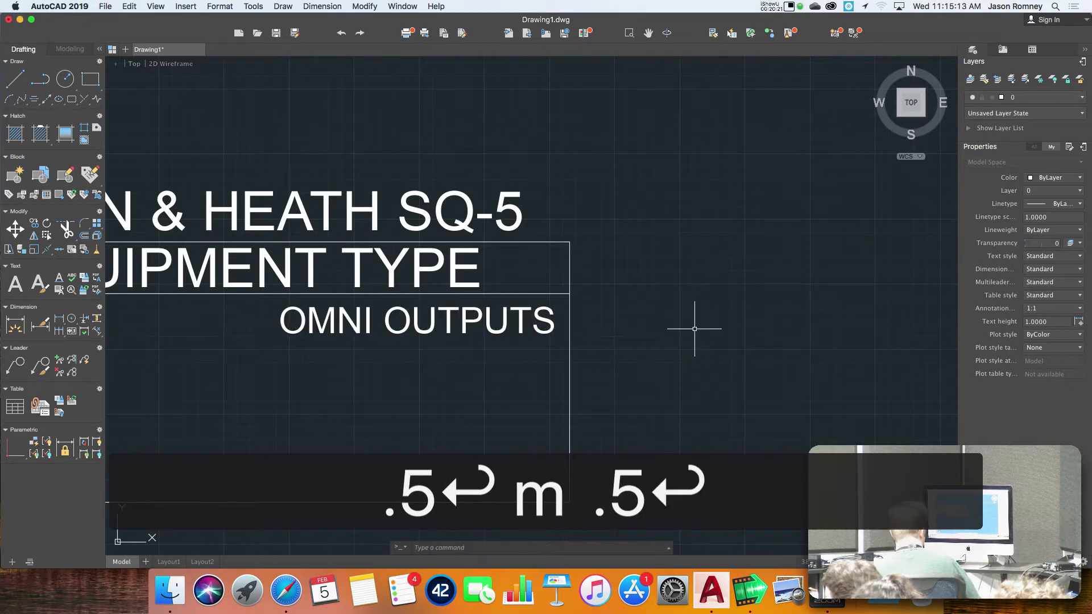
Step: Change the "OMNI OUTPUTS" text to "OUTPUTS"
double_click(501, 316)
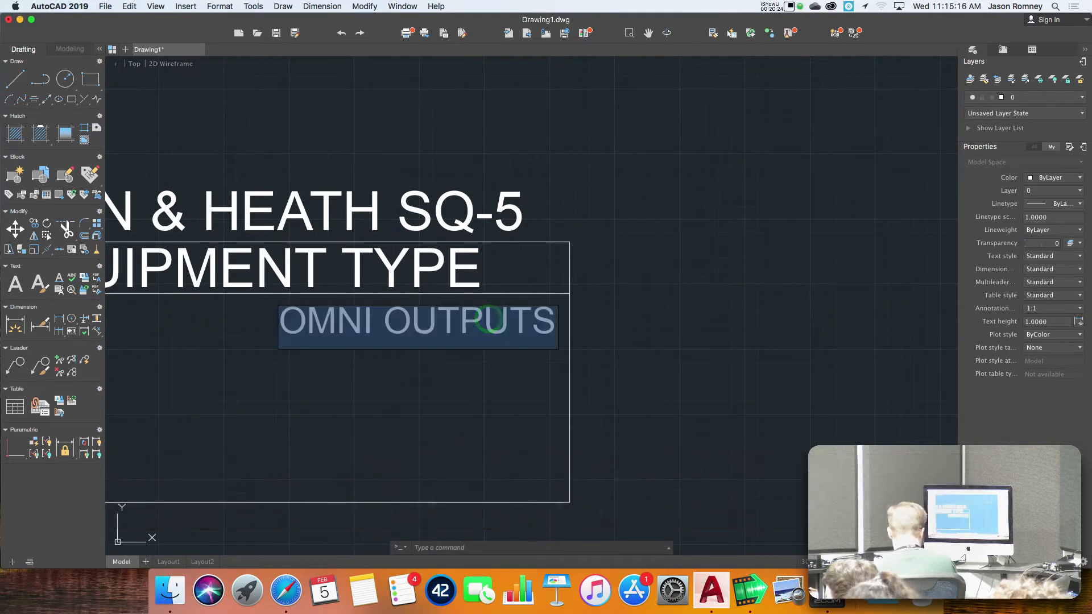
text(OUT)
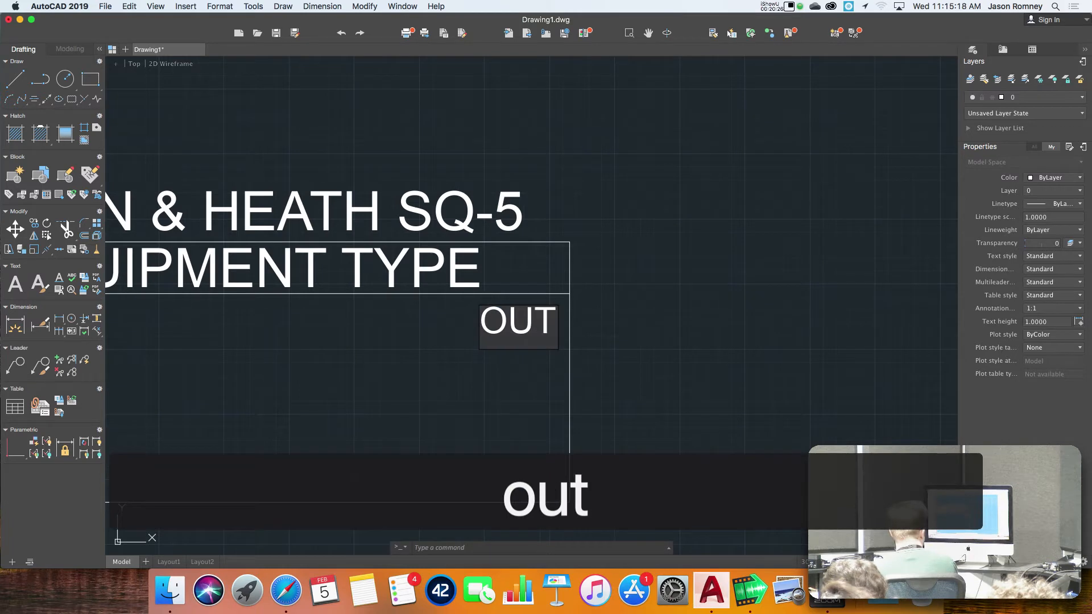
text(PUTS)
key(Return)
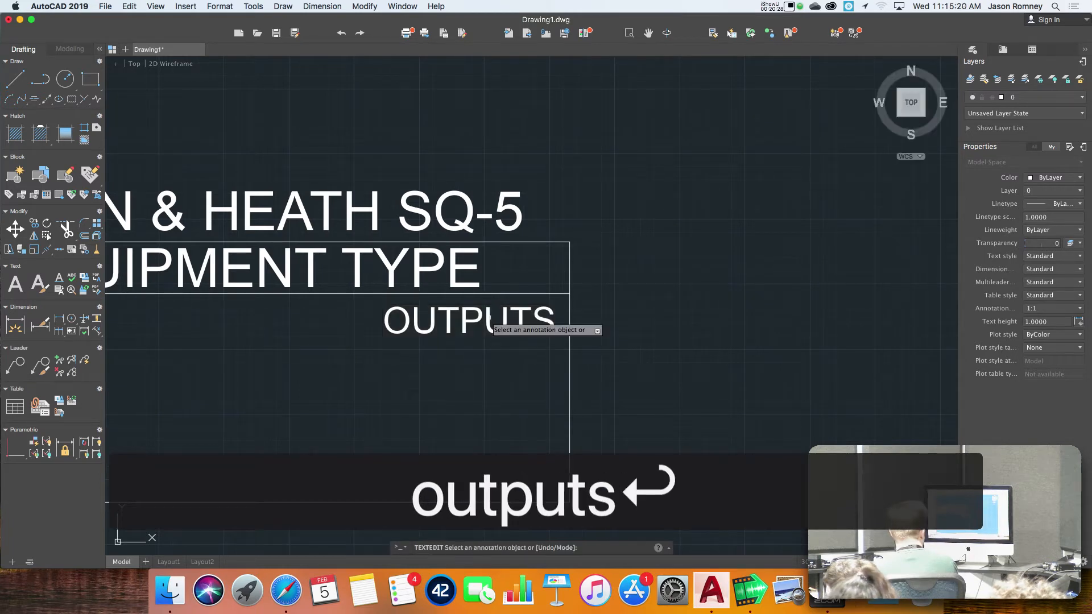
Step: Change the "OUTPUTS" text to "SUPER SPECIAL OUTPUTS"
click(487, 317)
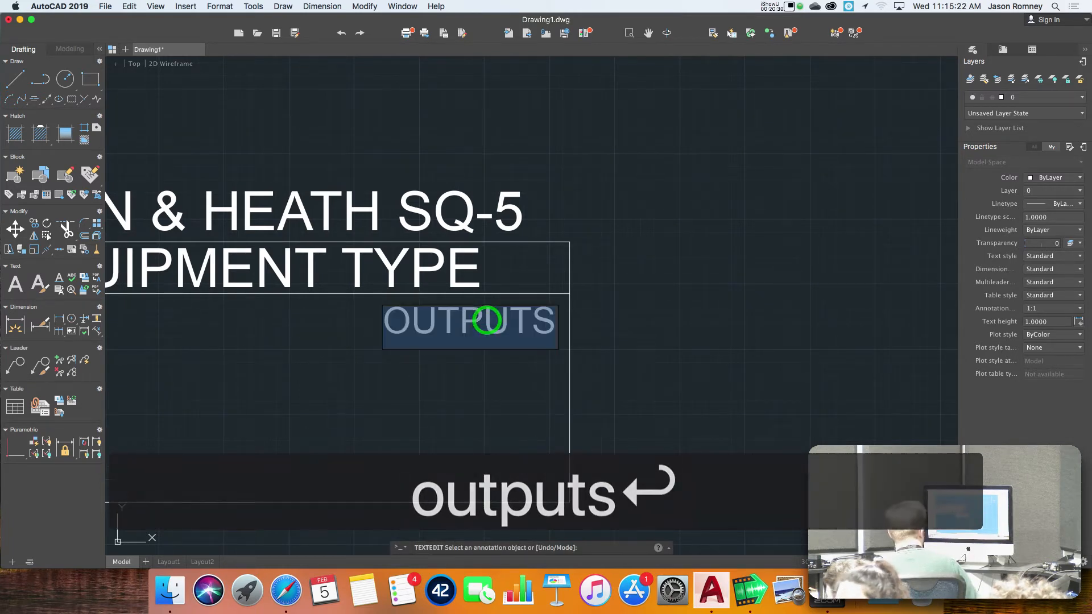
text(SUPER SPE)
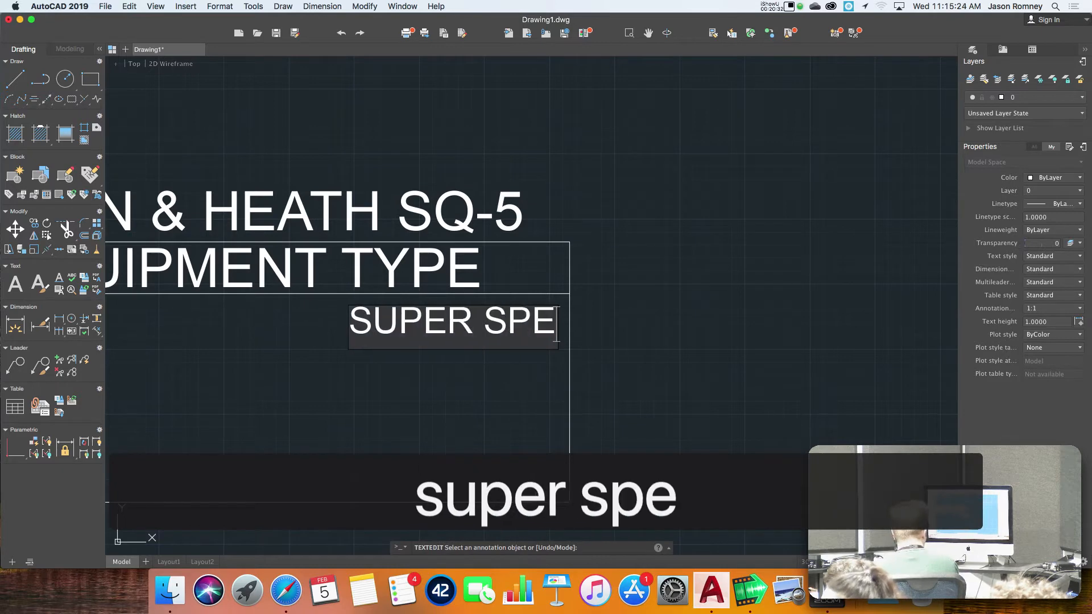
text(CIAL OUTPUTS)
key(Return)
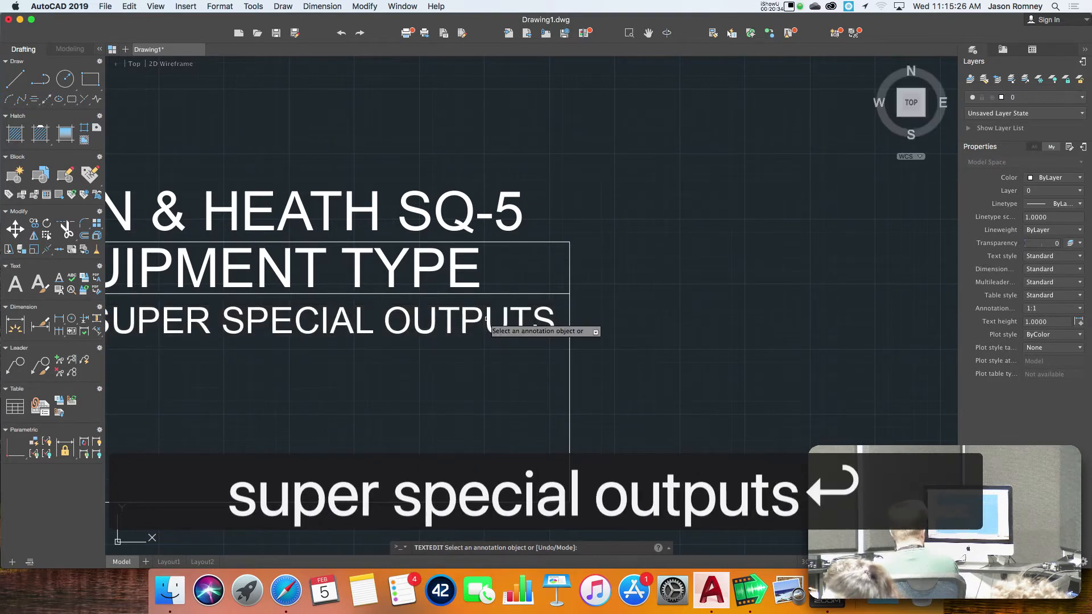
Step: Change the "SUPER SPECIAL OUTPUTS" text to "OUTPUTS" and finish text editing
scroll(566, 327, left, 5)
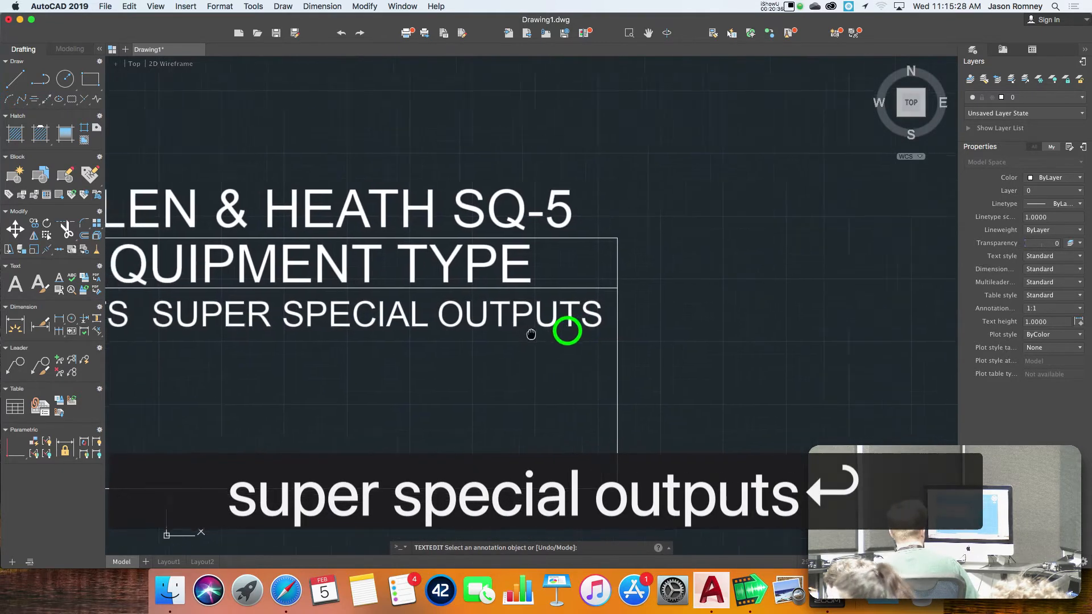
click(524, 314)
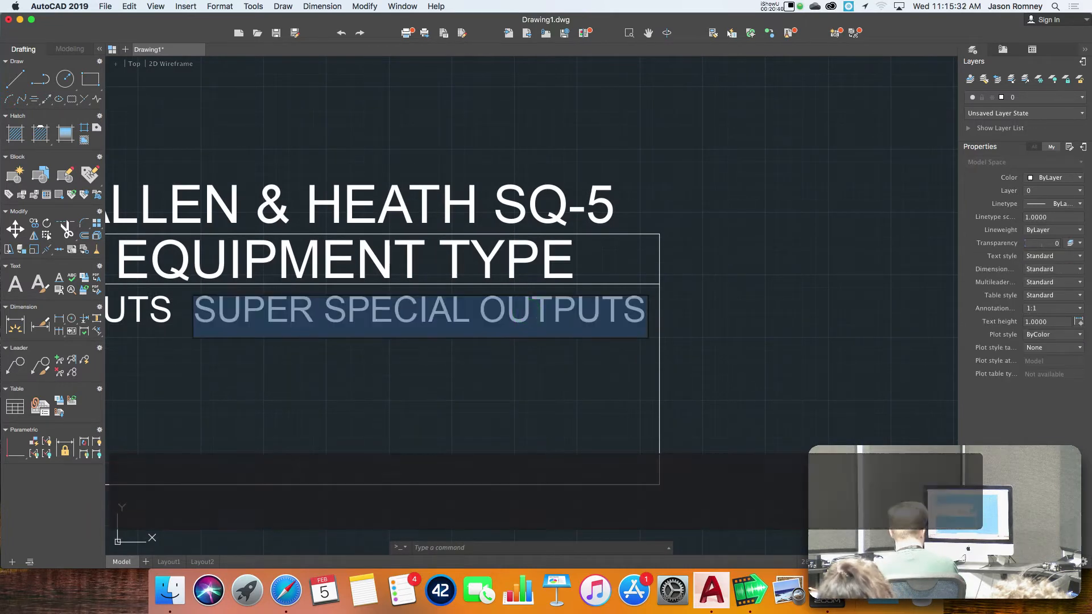
text(OUTPUS)
key(BackSpace)
key(BackSpace)
key(BackSpace)
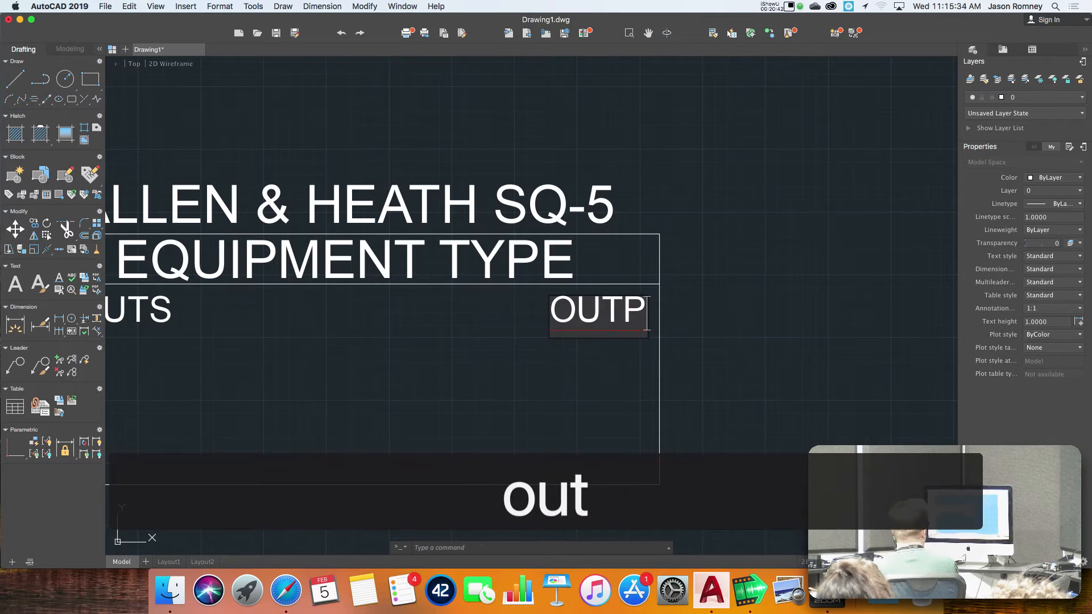
text(PUTS)
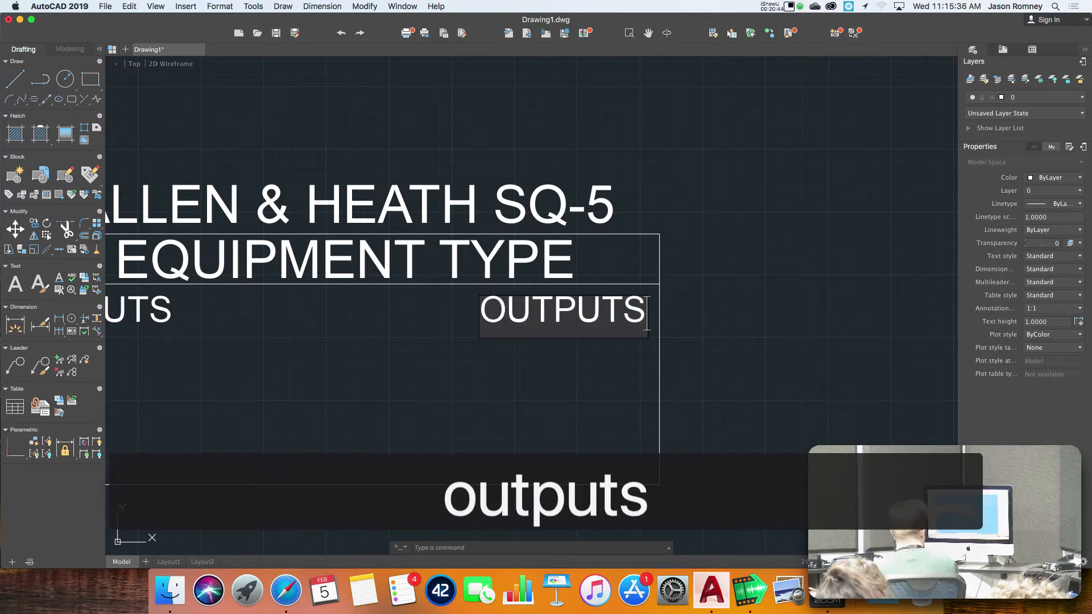
key(Return)
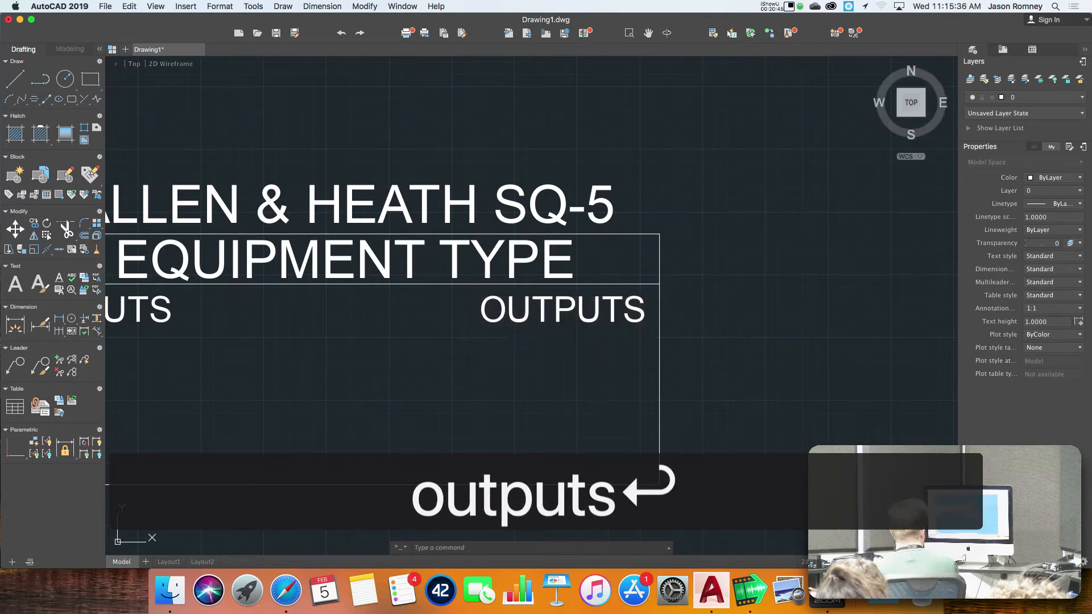
Step: Measure the distances from the "OUTPUTS" text's top-right insertion point to the header row's lower line and the frame's right edge
click(646, 296)
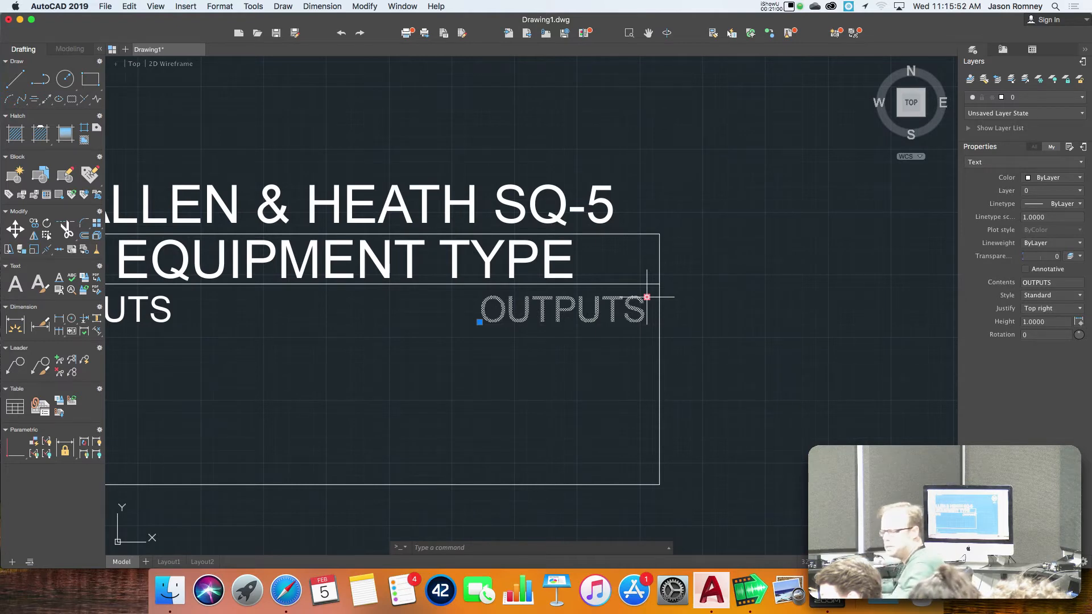
key(Escape)
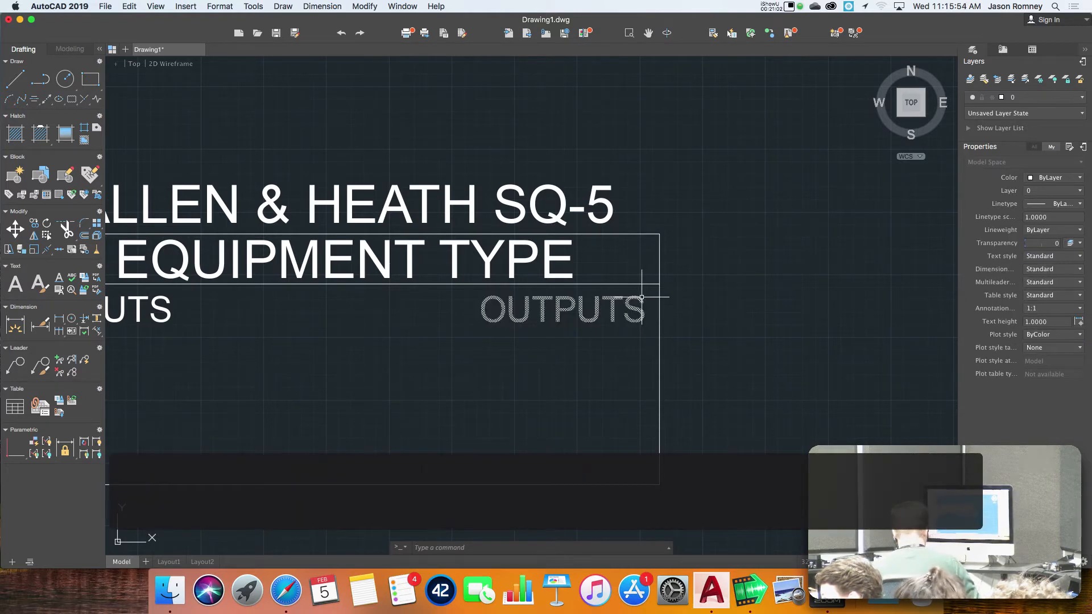
text(mea)
key(Return)
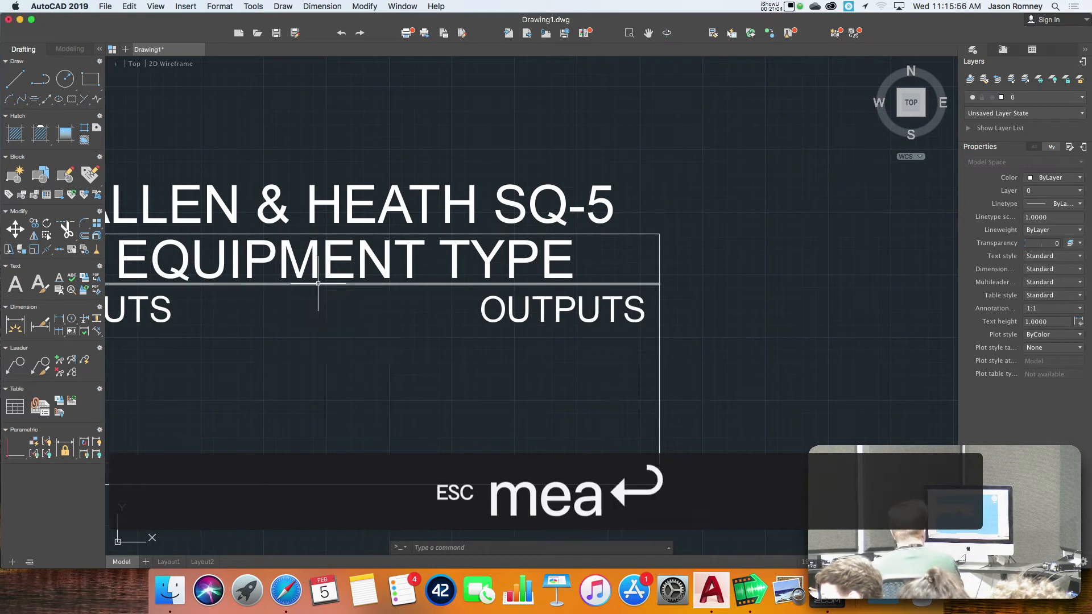
click(348, 308)
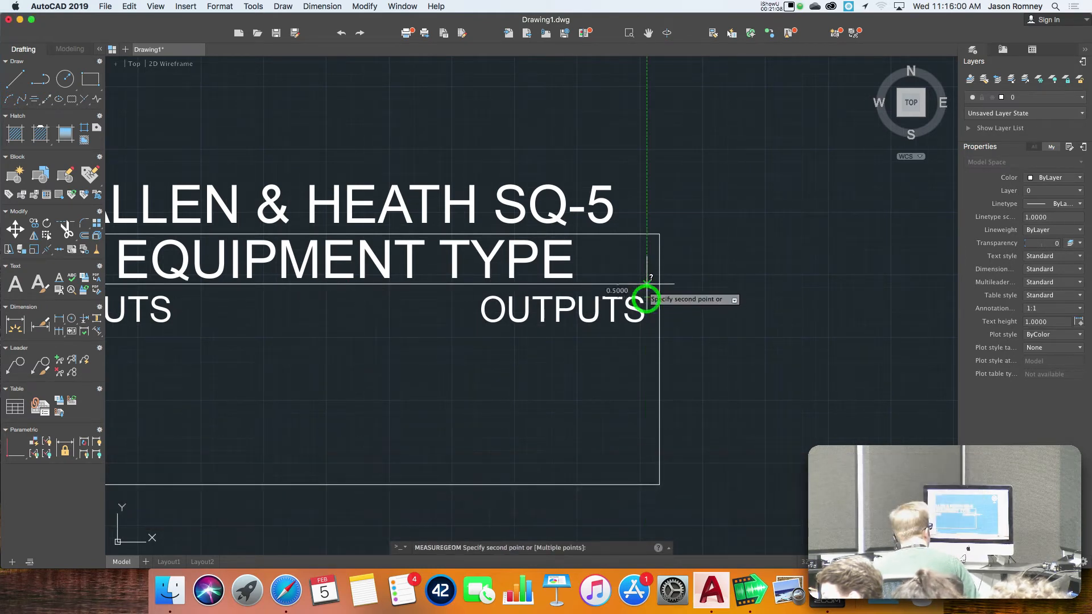
click(646, 296)
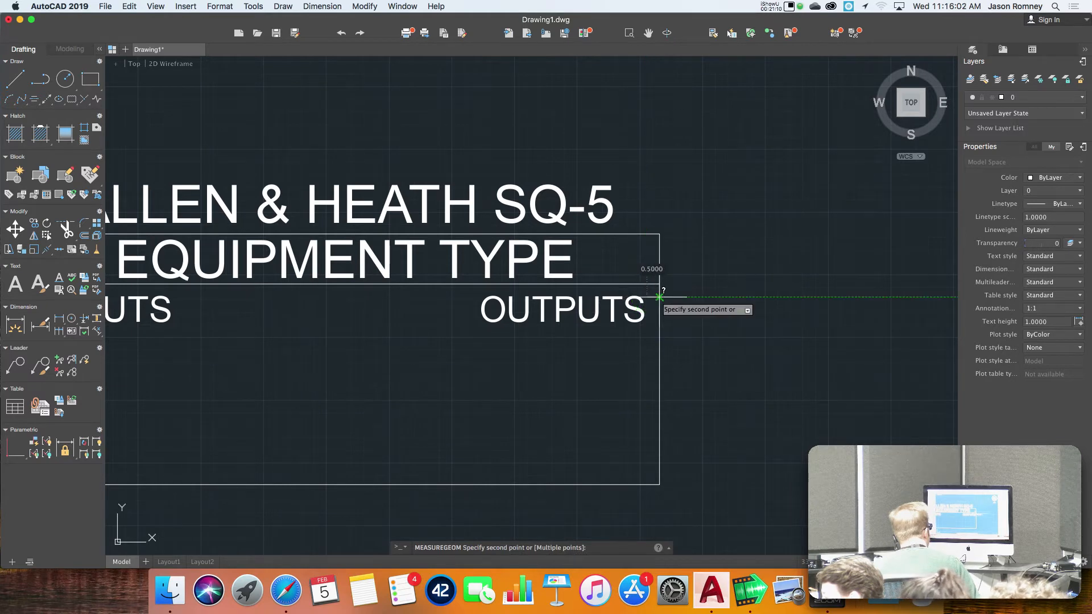
key(Escape)
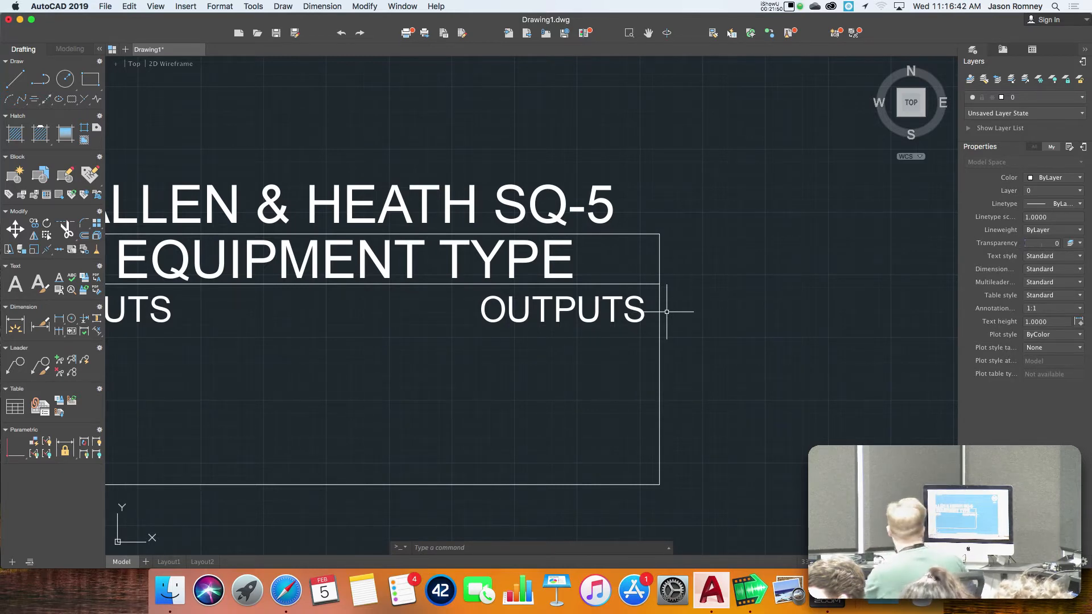
Step: Draw a 2-unit horizontal line extending left from the frame's left edge, just below the "INPUTS" label
middle_drag(622, 349, 759, 326)
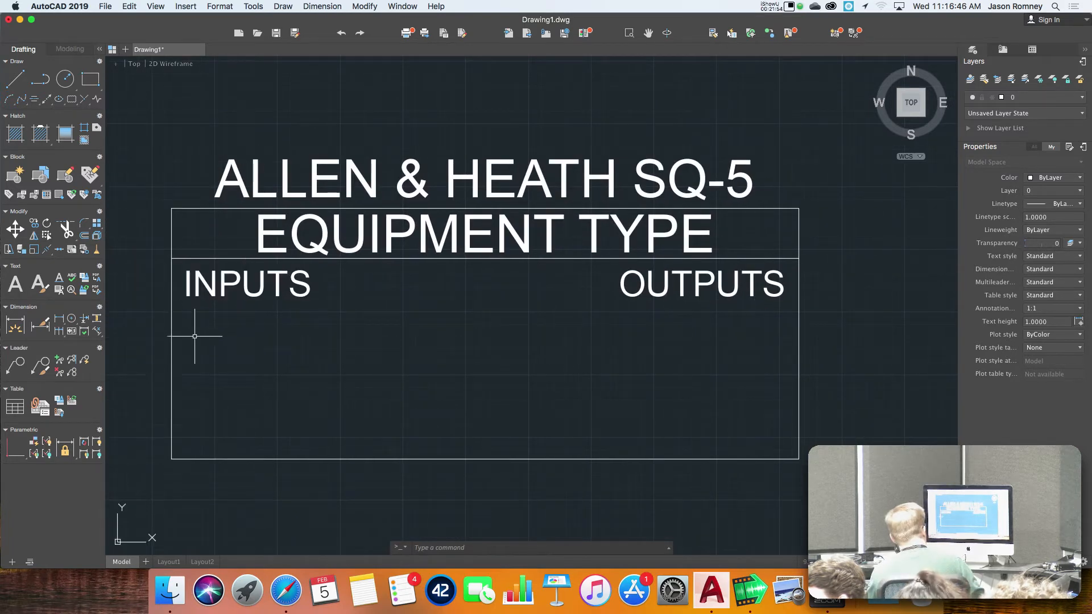
text(l)
key(Return)
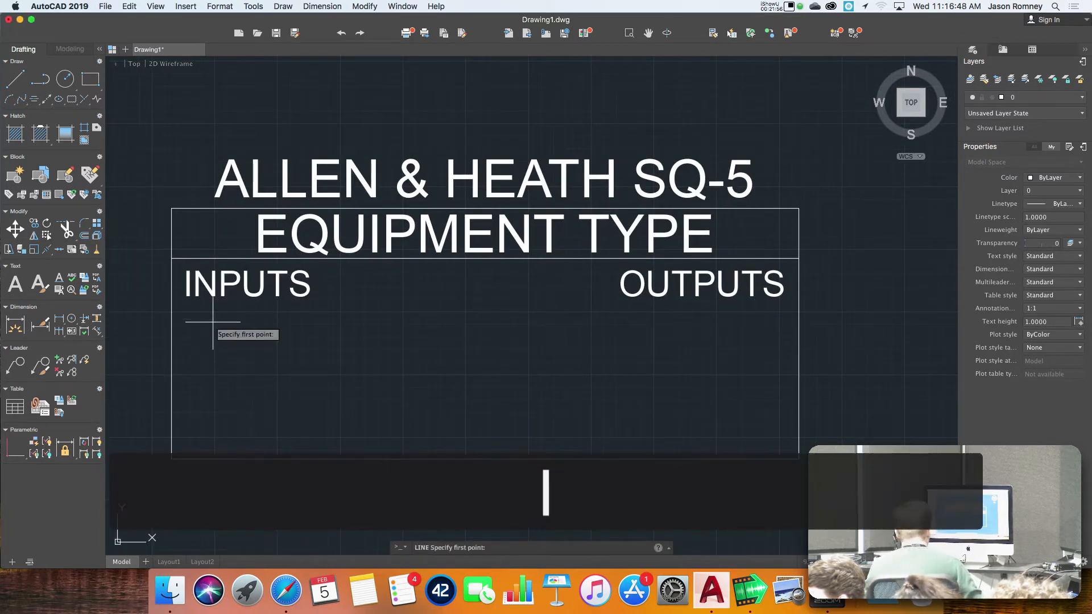
click(172, 335)
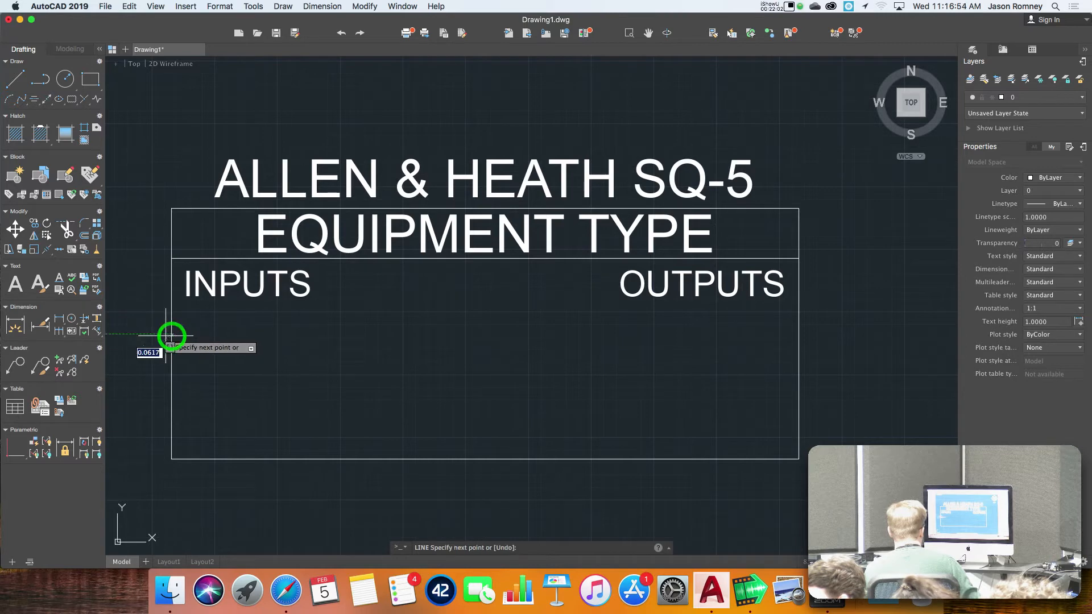
scroll(133, 335, down, 1)
middle_drag(135, 333, 277, 331)
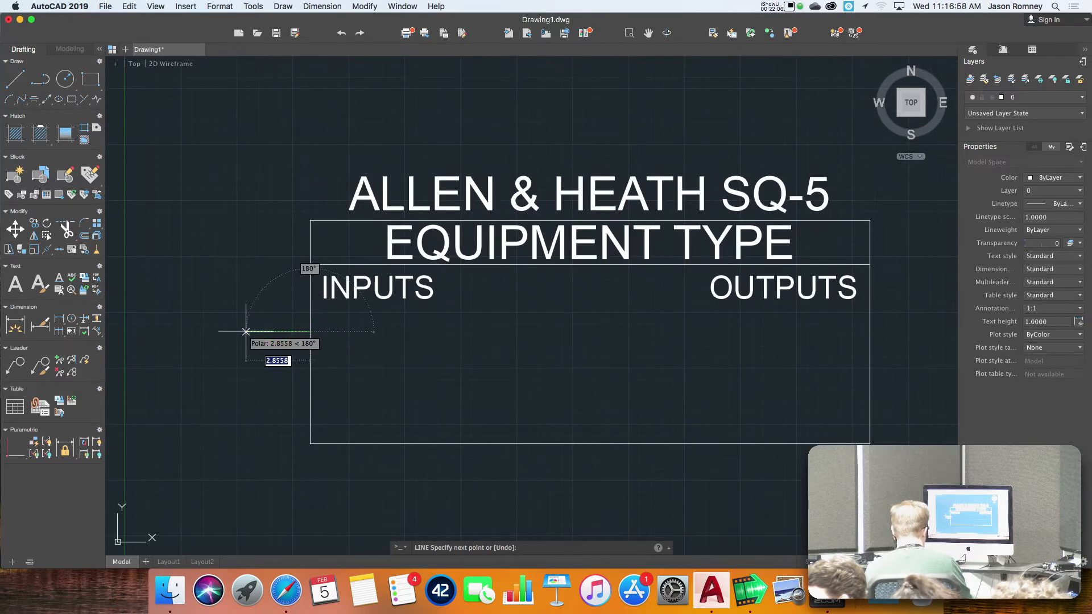
text(2)
key(Return)
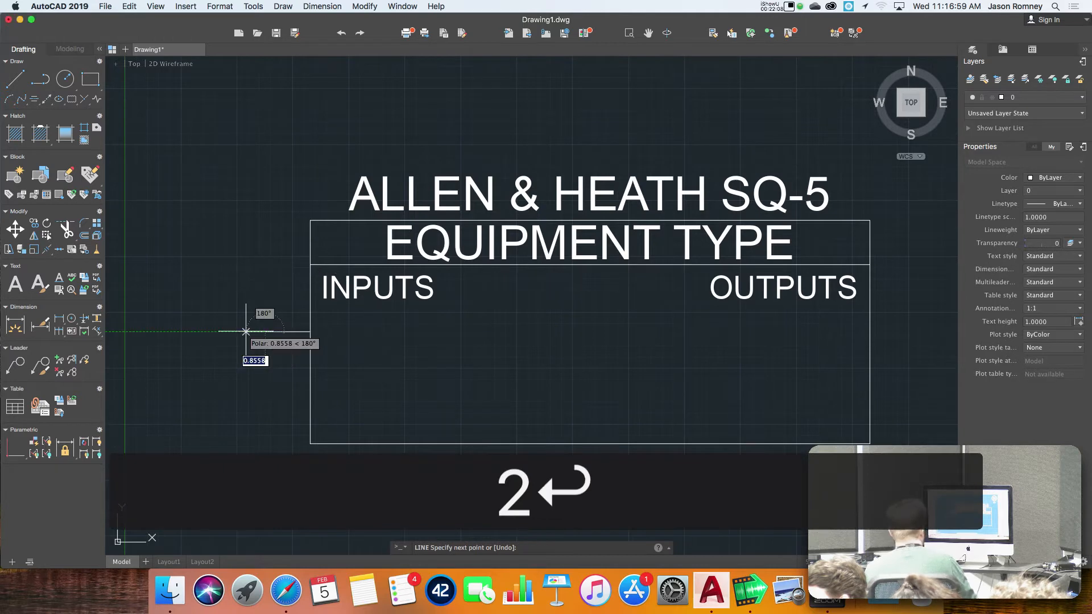
right_click(206, 337)
Step: Copy the short input line 2 units straight down along the frame's left edge, using its right endpoint as base point
text(co)
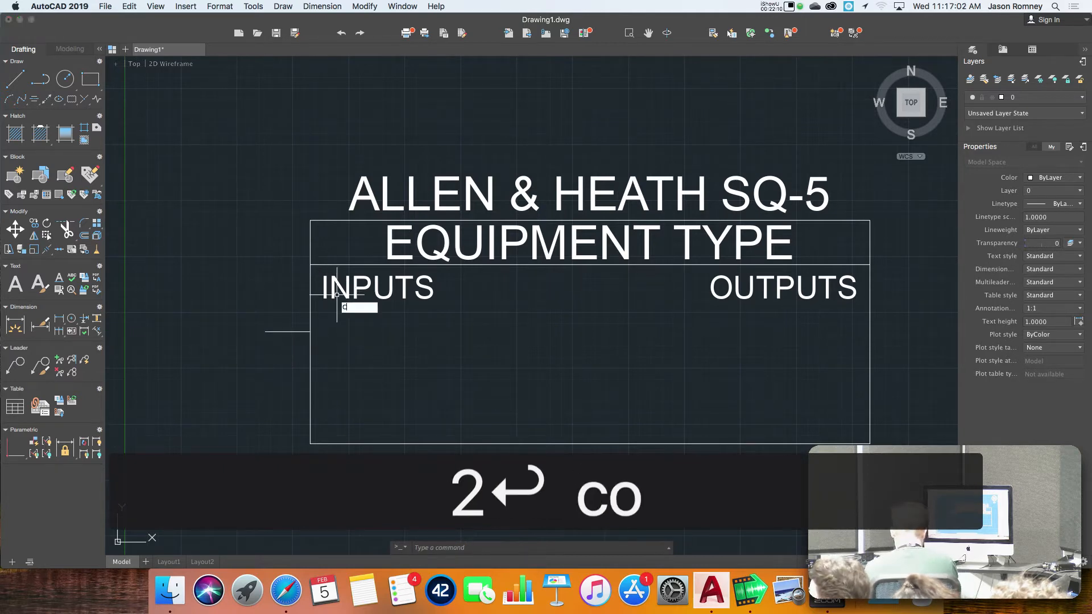
key(Return)
click(288, 330)
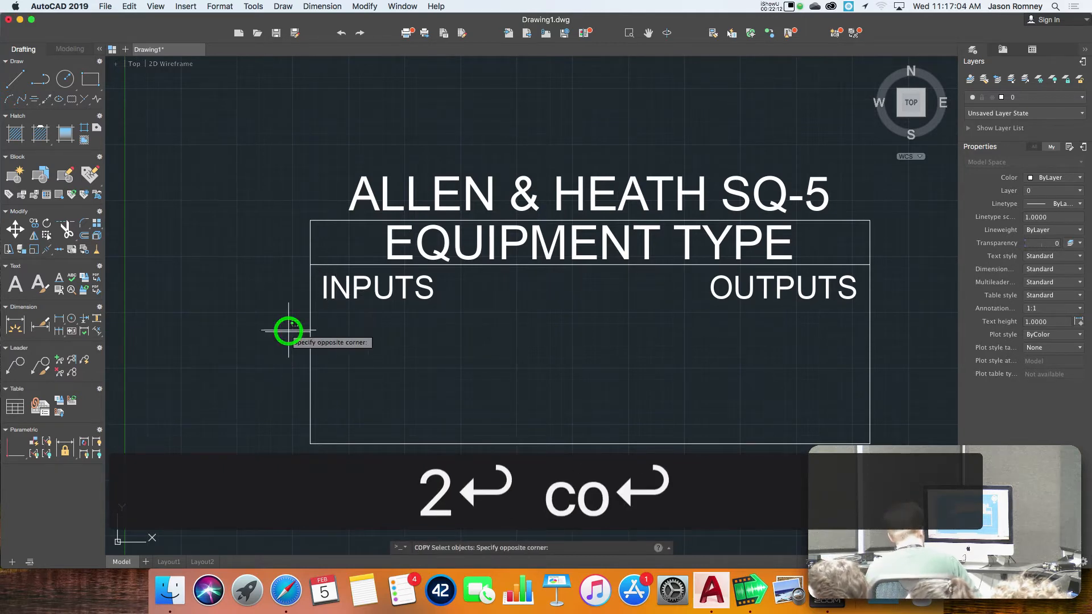
click(282, 315)
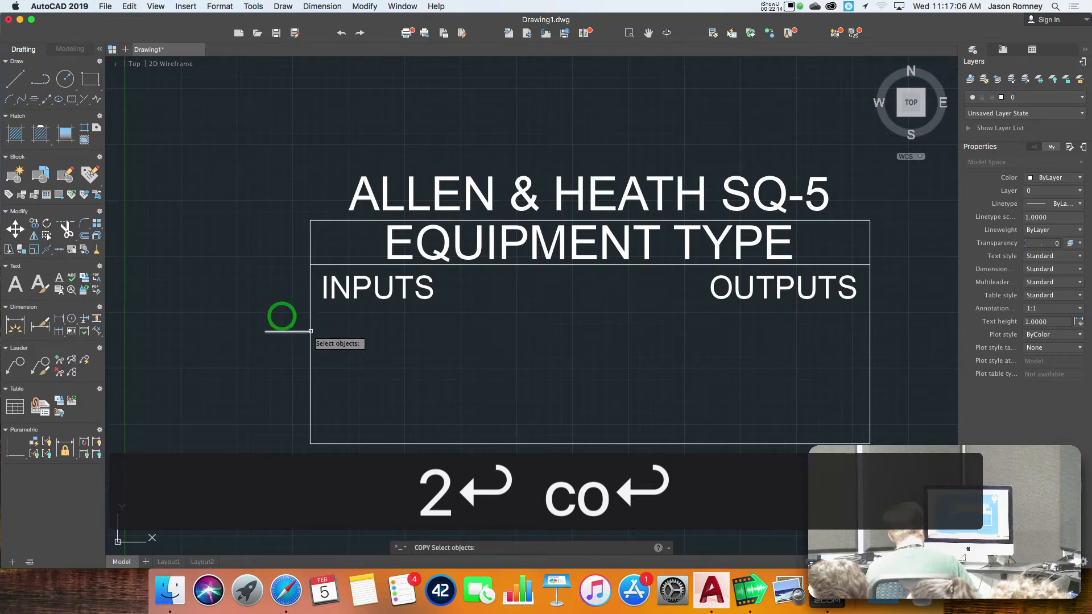
right_click(297, 333)
click(309, 332)
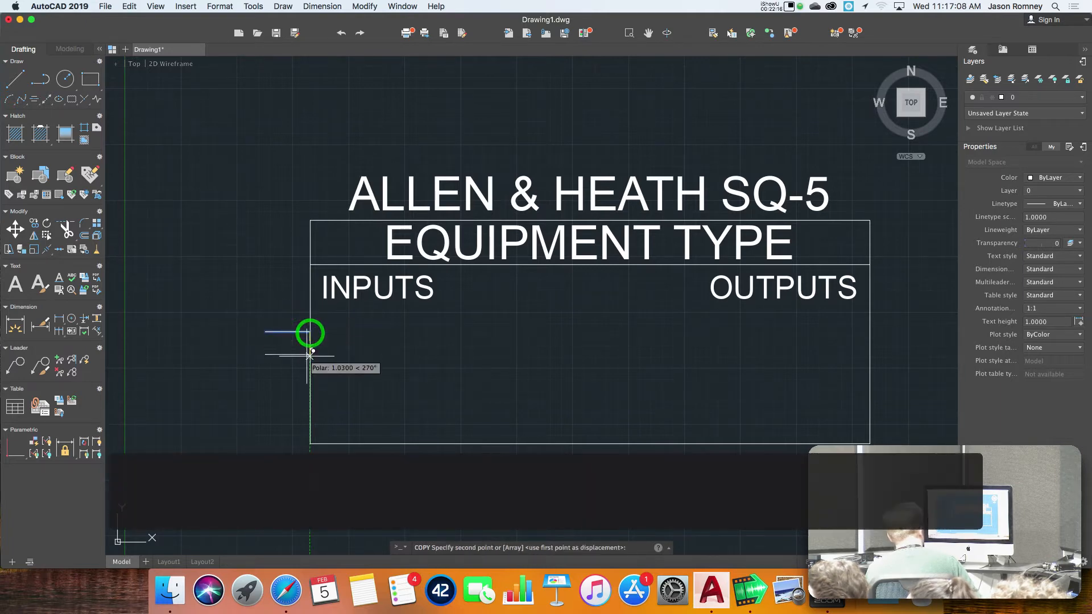
text(2)
key(Return)
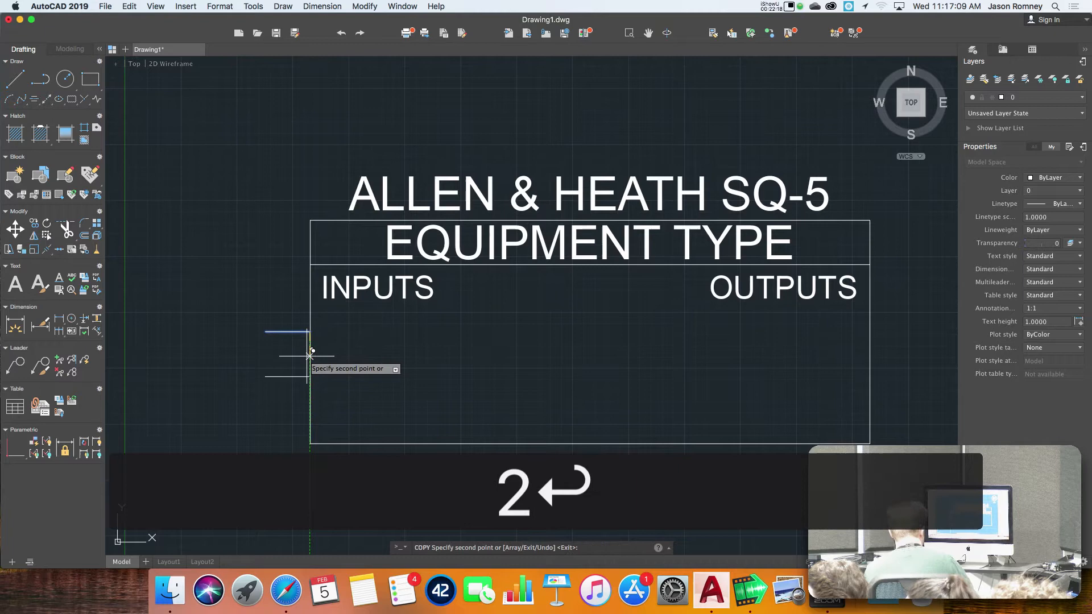
right_click(126, 370)
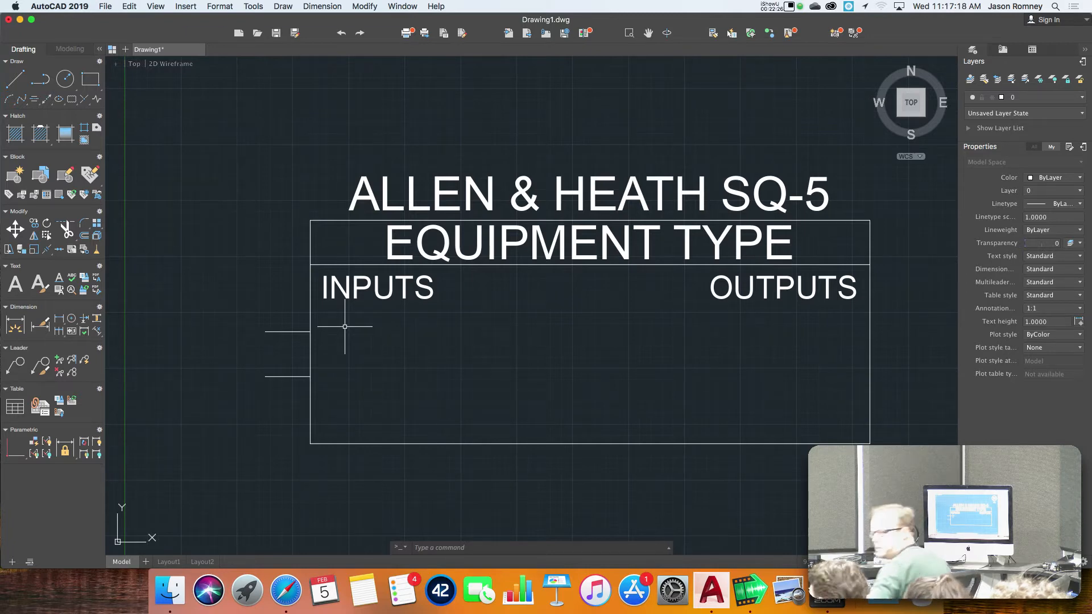
Step: Copy the "INPUTS" text straight down from its top-left insertion point to the level of the upper input line
text(co)
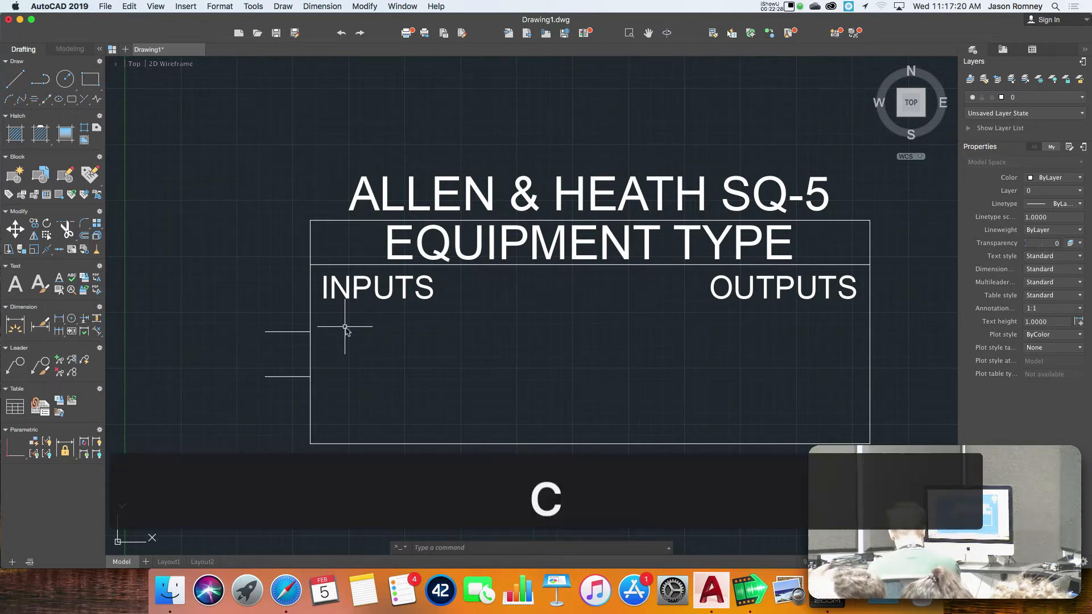
key(Return)
click(347, 289)
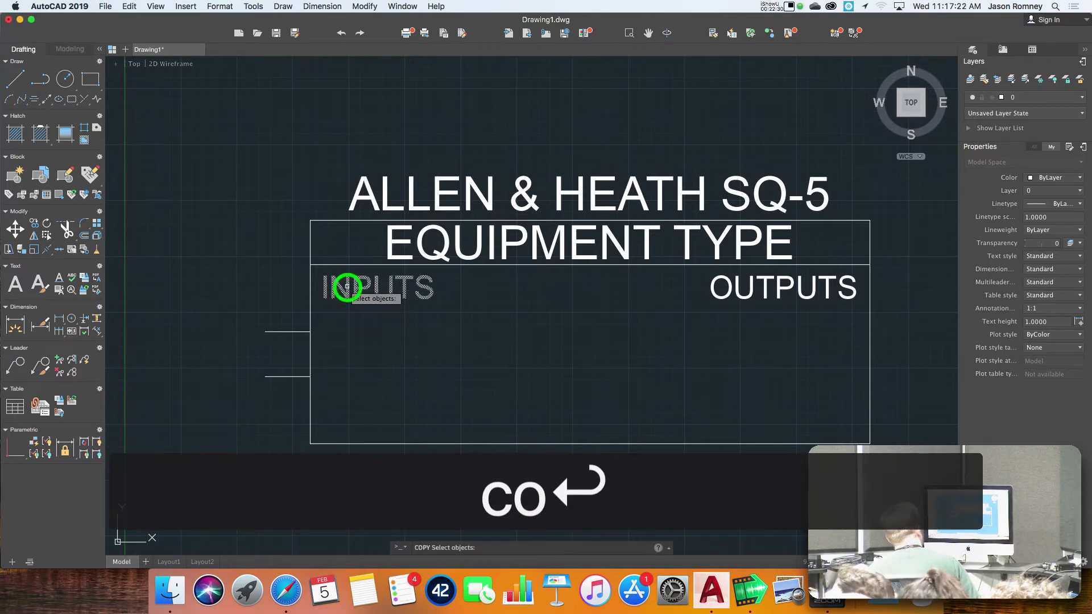
right_click(344, 286)
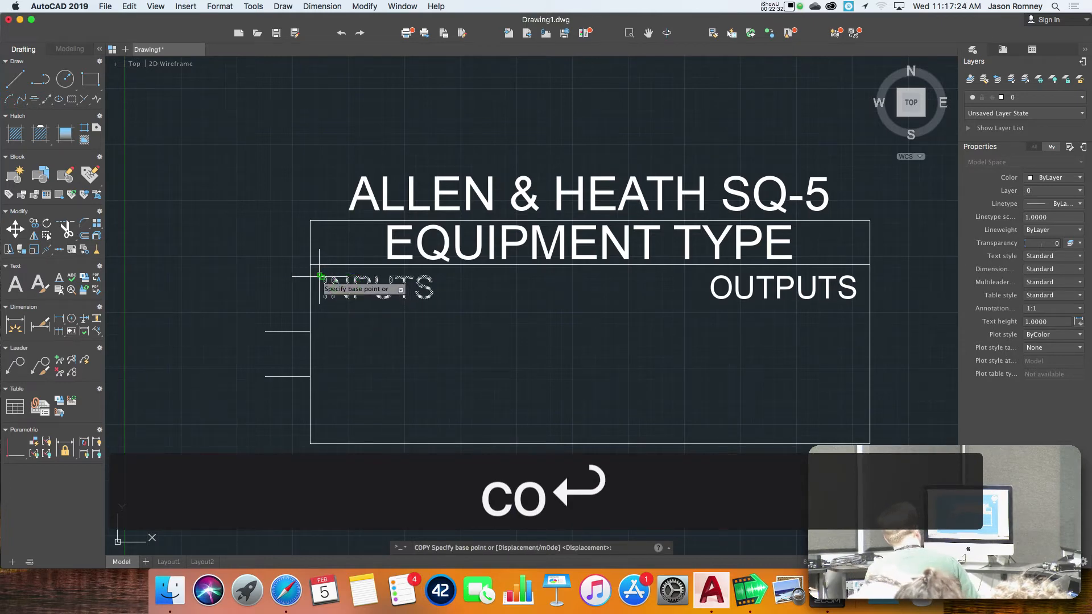
click(319, 276)
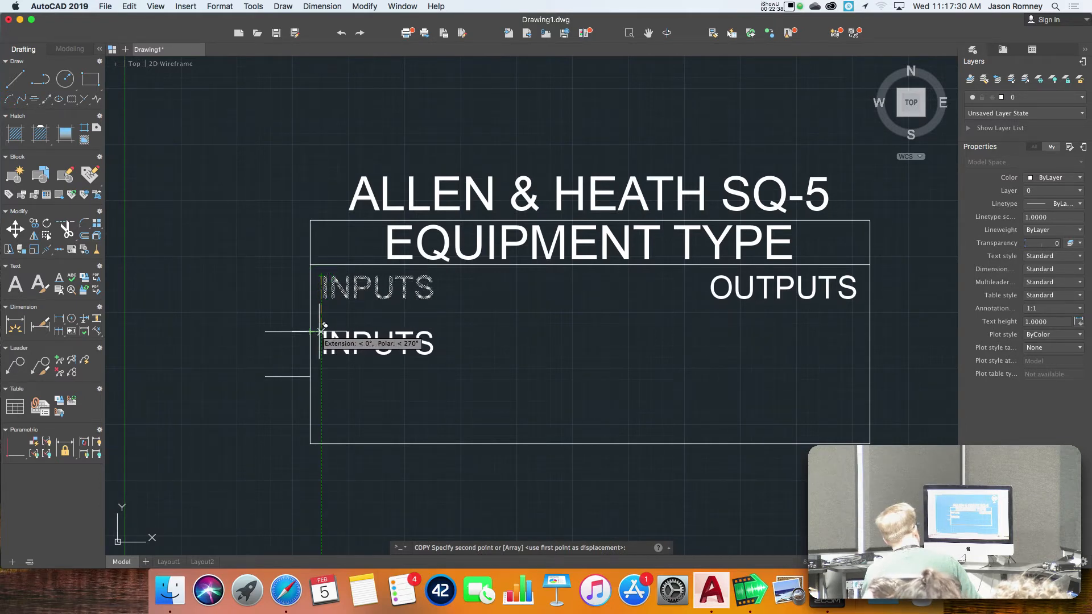
click(320, 328)
key(Return)
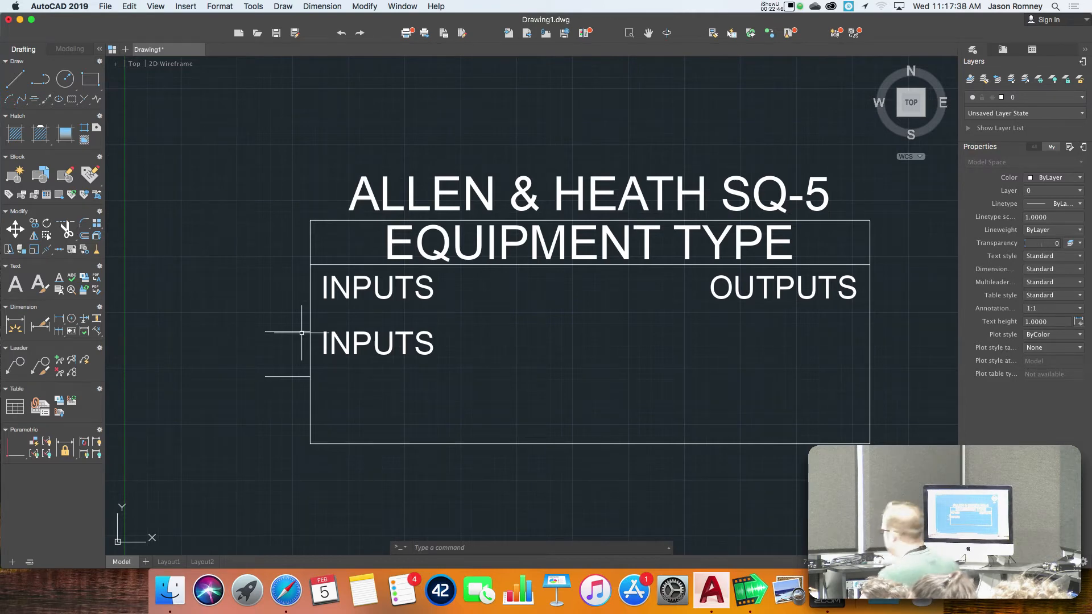
Step: Set the copied "INPUTS" text's justification to Middle left and deselect it
click(354, 340)
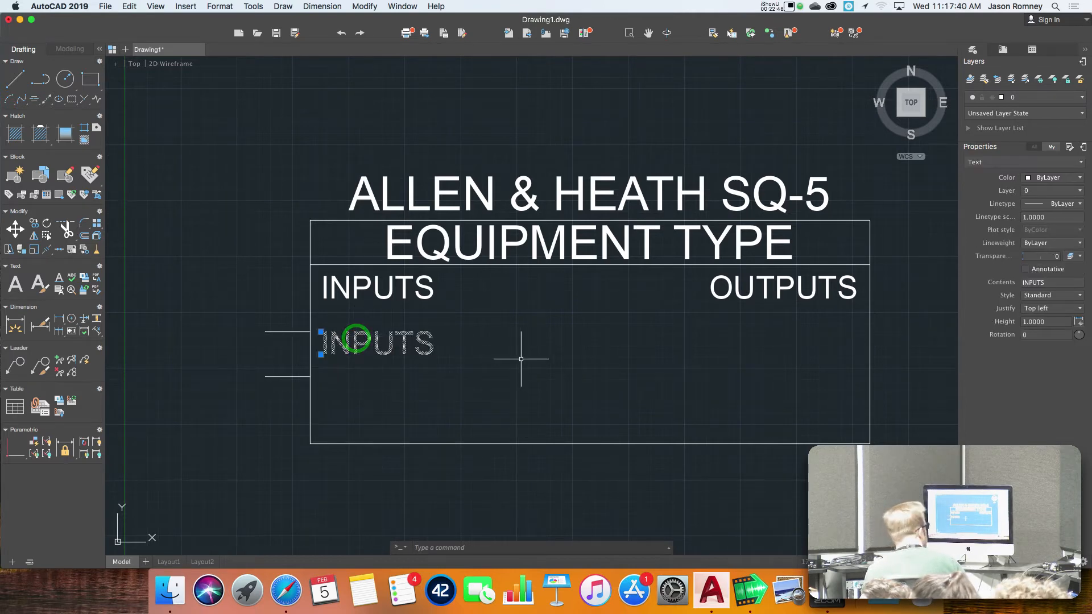
click(1056, 310)
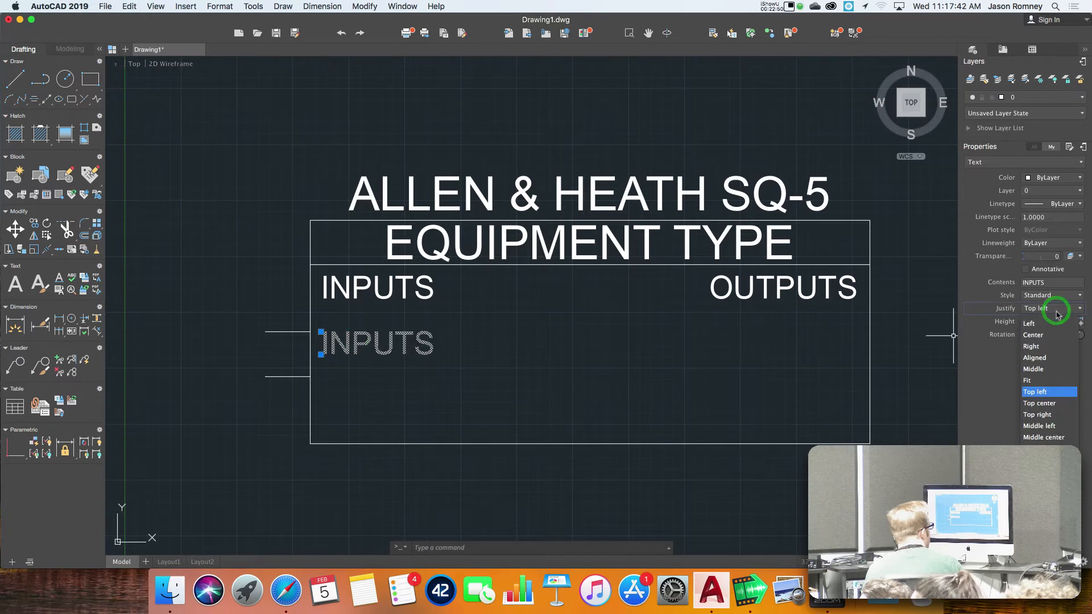
click(1054, 426)
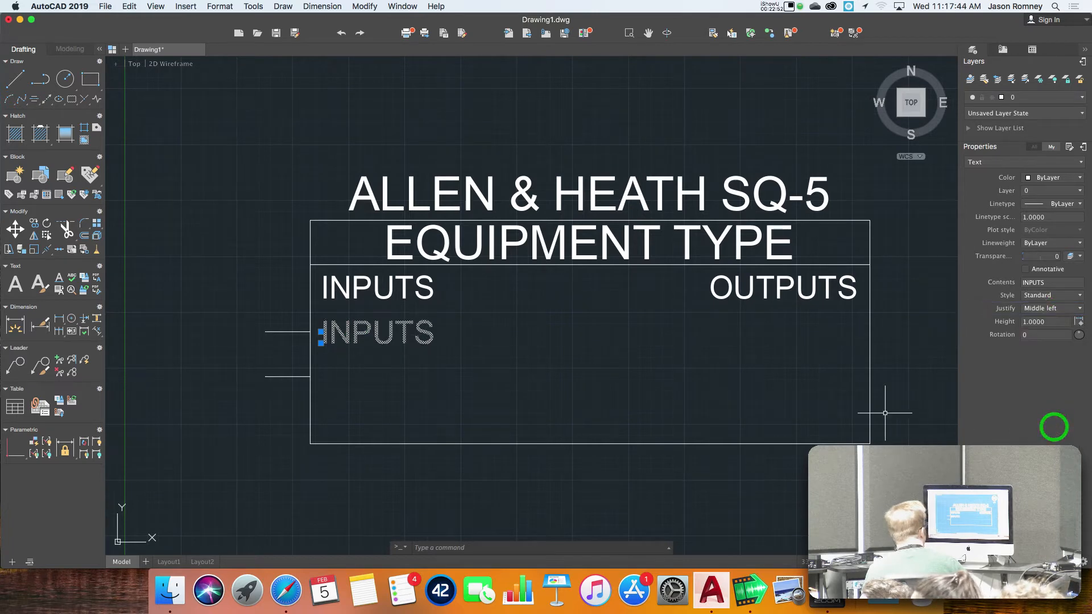
key(Escape)
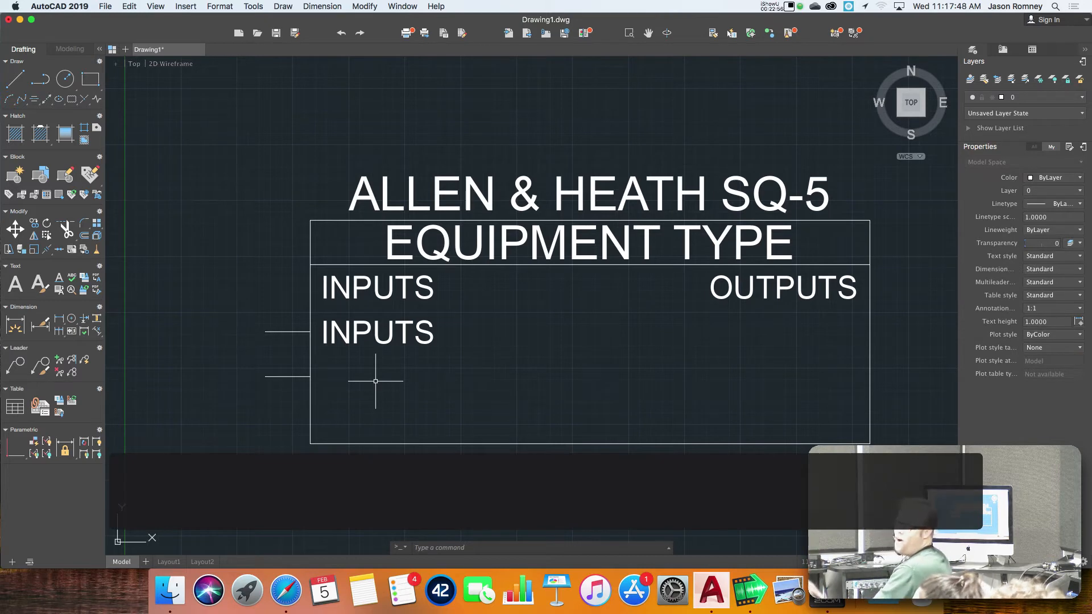
Step: Change the copied text beside the upper input line to "1" and finish text editing
double_click(378, 336)
text(1)
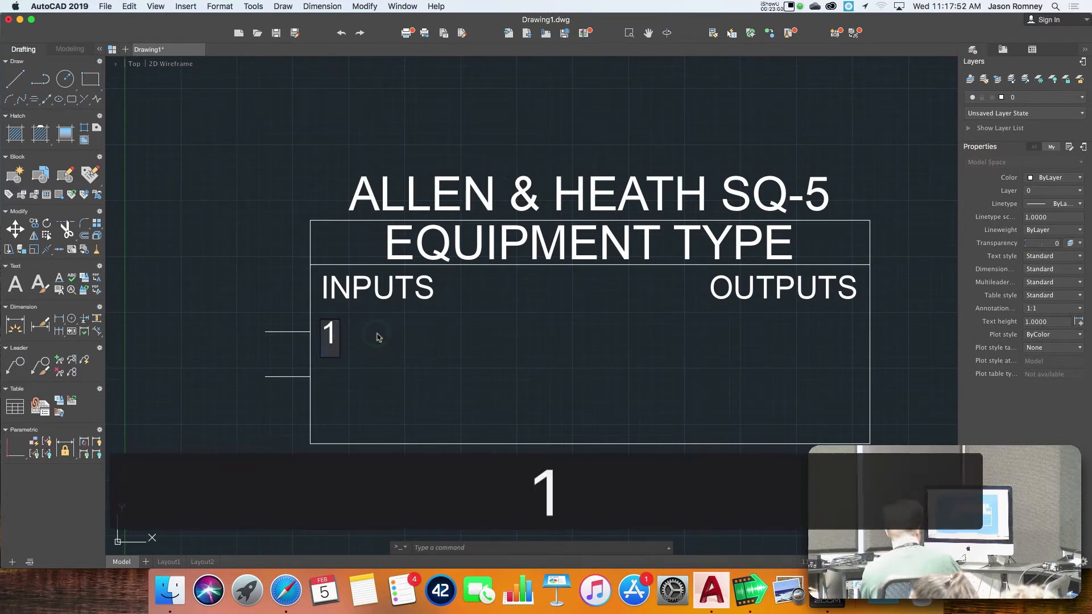
key(Return)
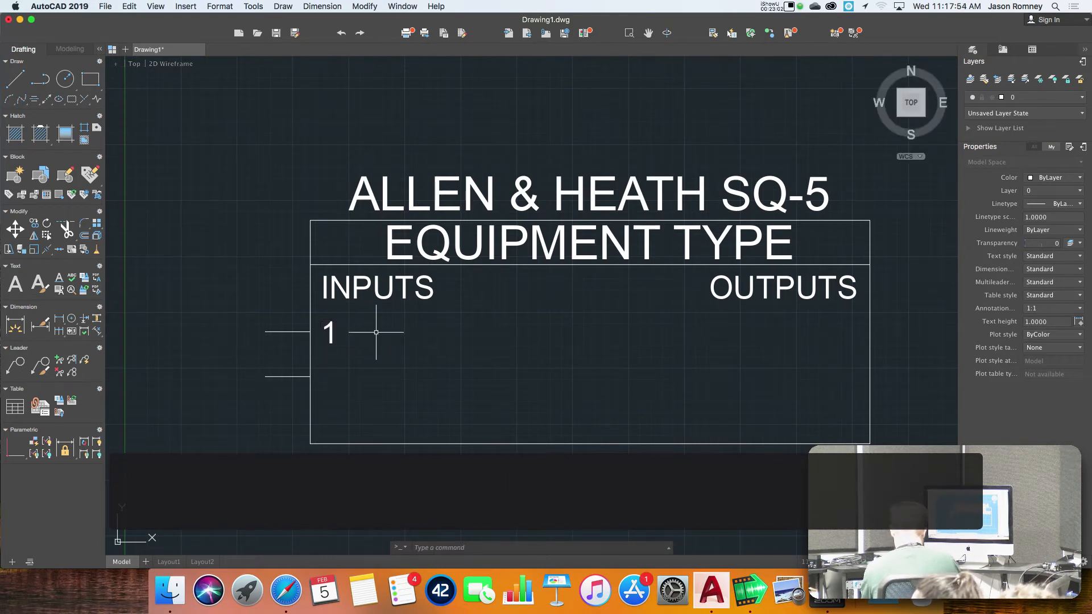
key(Escape)
key(Escape)
Step: Copy the "1" label down to the lower input line, using the two lines' right endpoints as reference points
text(co)
key(Return)
click(330, 333)
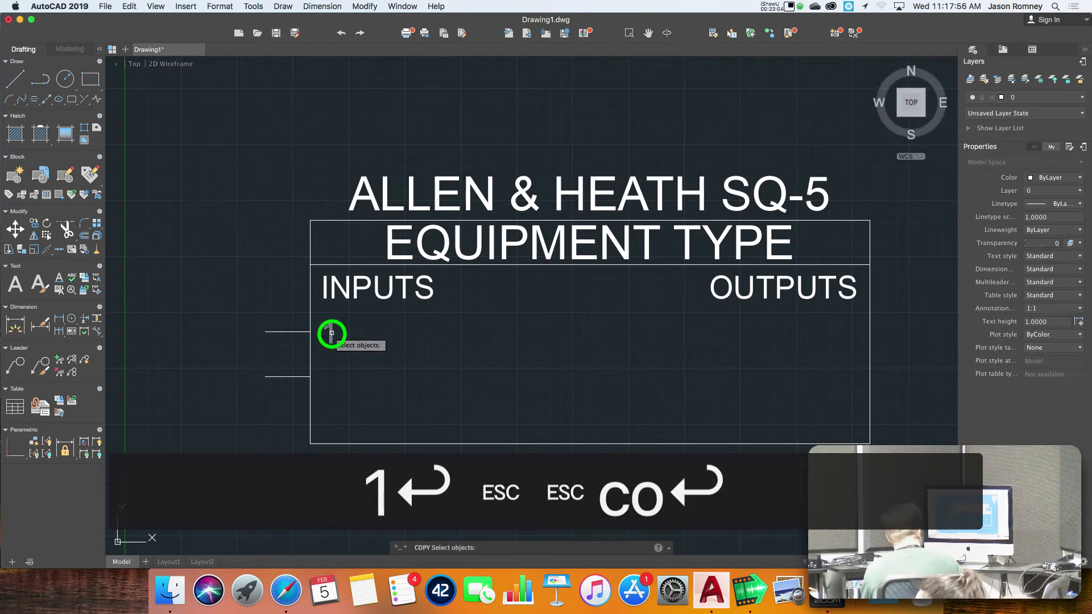
right_click(331, 333)
click(310, 333)
click(309, 378)
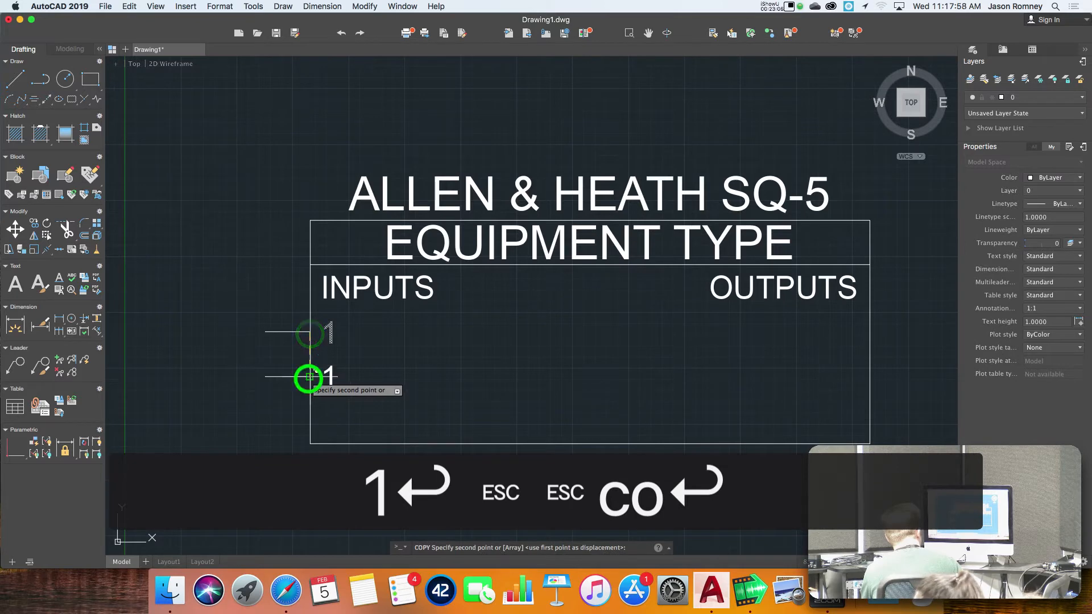
key(Escape)
Step: Change the label beside the lower input line to "2" and finish text editing
double_click(329, 378)
text(2)
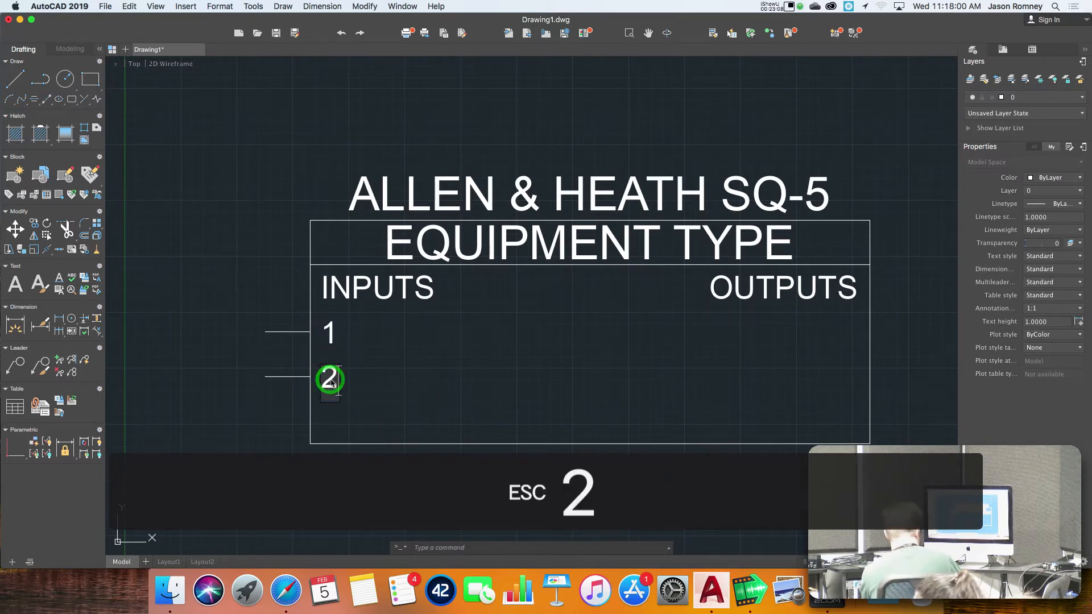
key(Return)
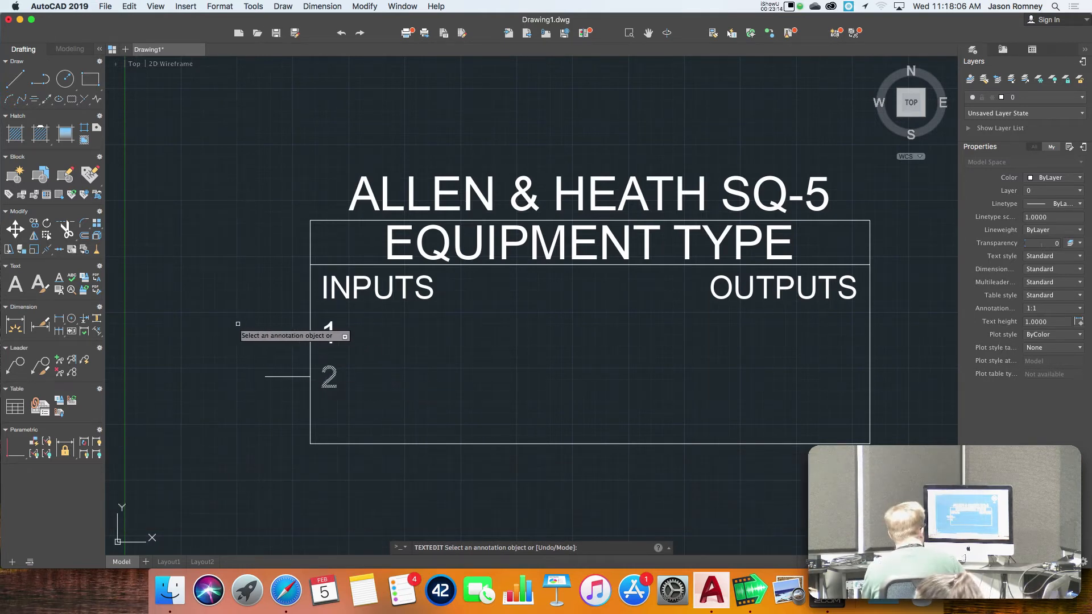
key(Escape)
key(Escape)
Step: Mirror both input lines and their number labels about the frame's vertical centerline, keeping the source objects
text(mi)
key(Return)
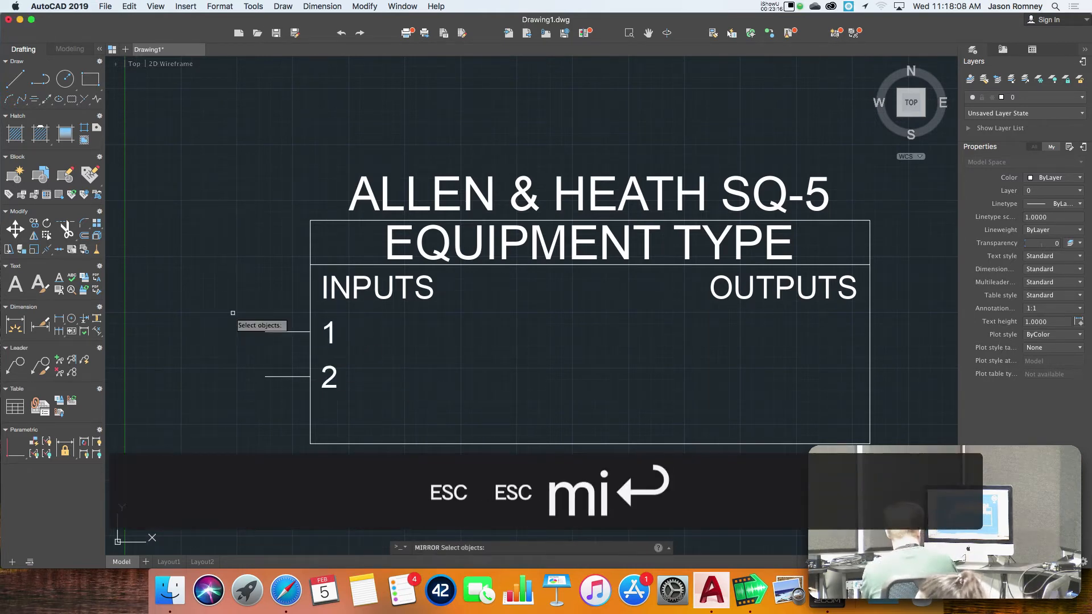
click(232, 313)
click(407, 400)
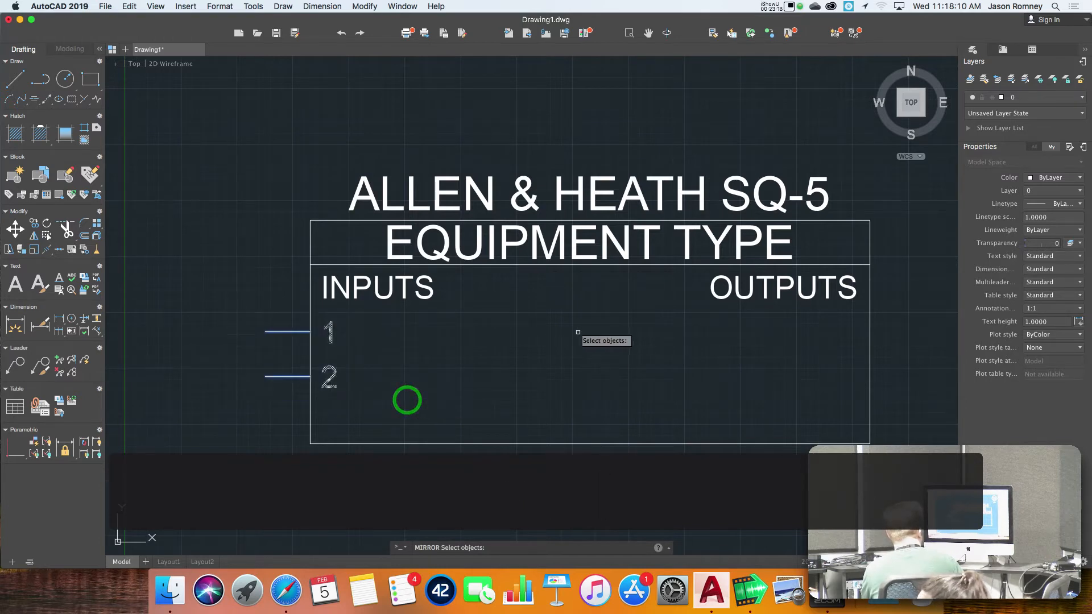
key(Return)
click(588, 265)
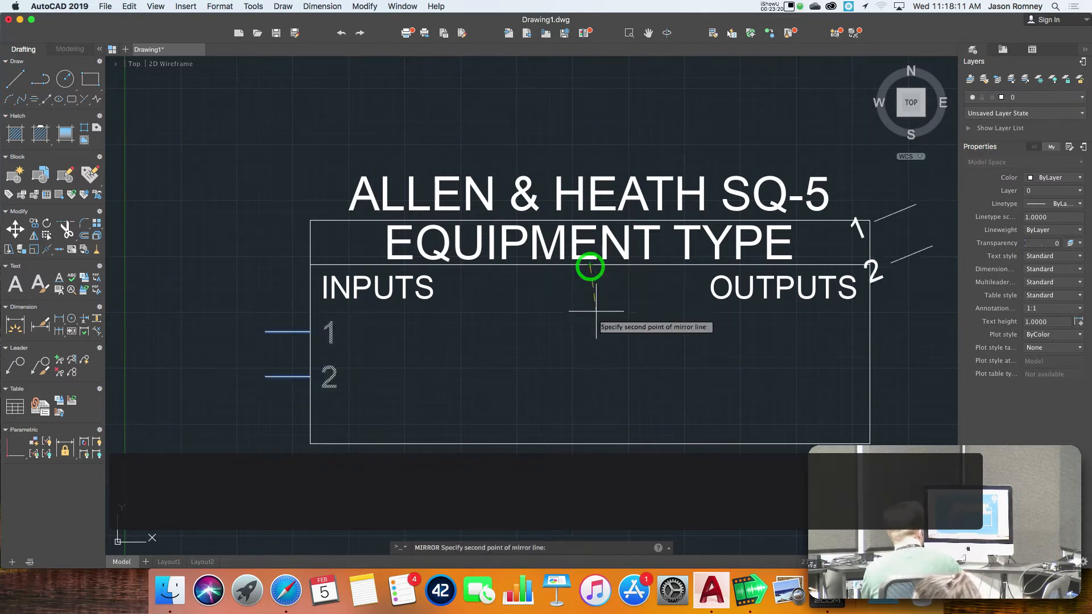
click(595, 346)
key(Return)
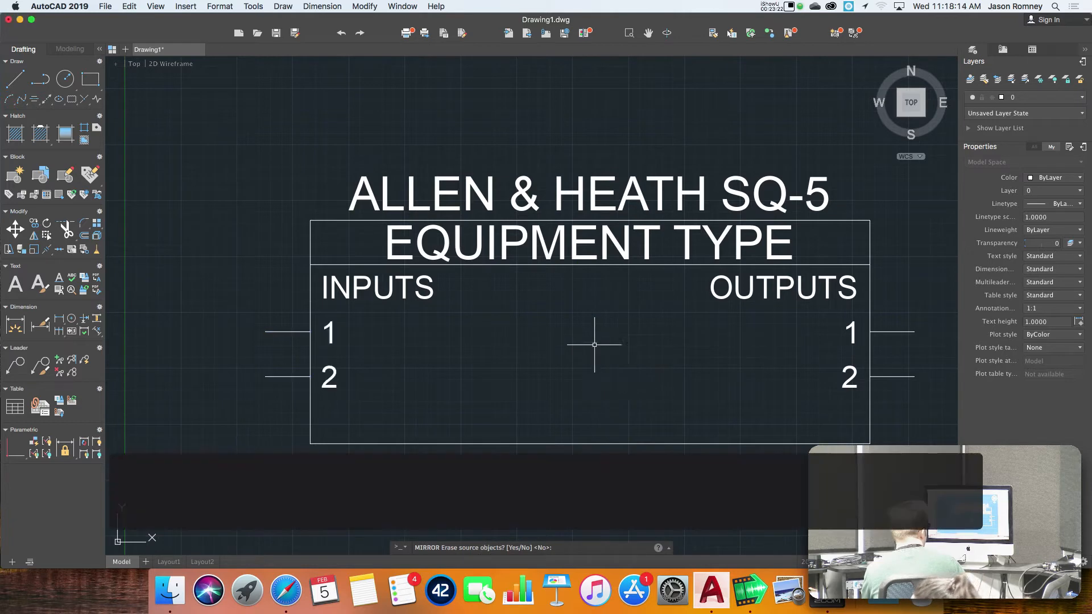
Step: Change the upper number under "OUTPUTS" to "128" and finish text editing
click(851, 334)
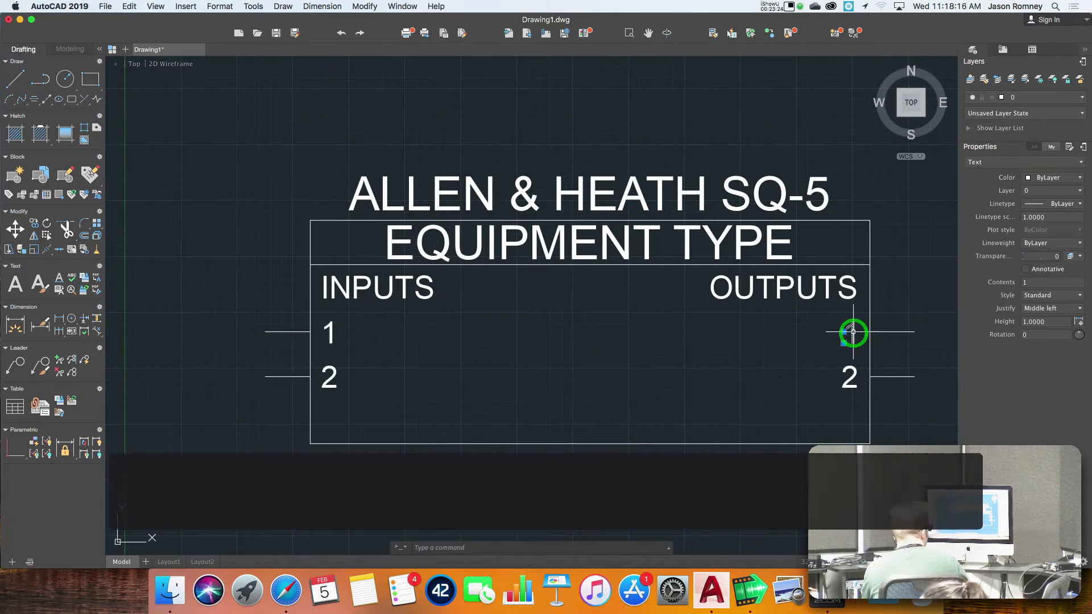
double_click(853, 335)
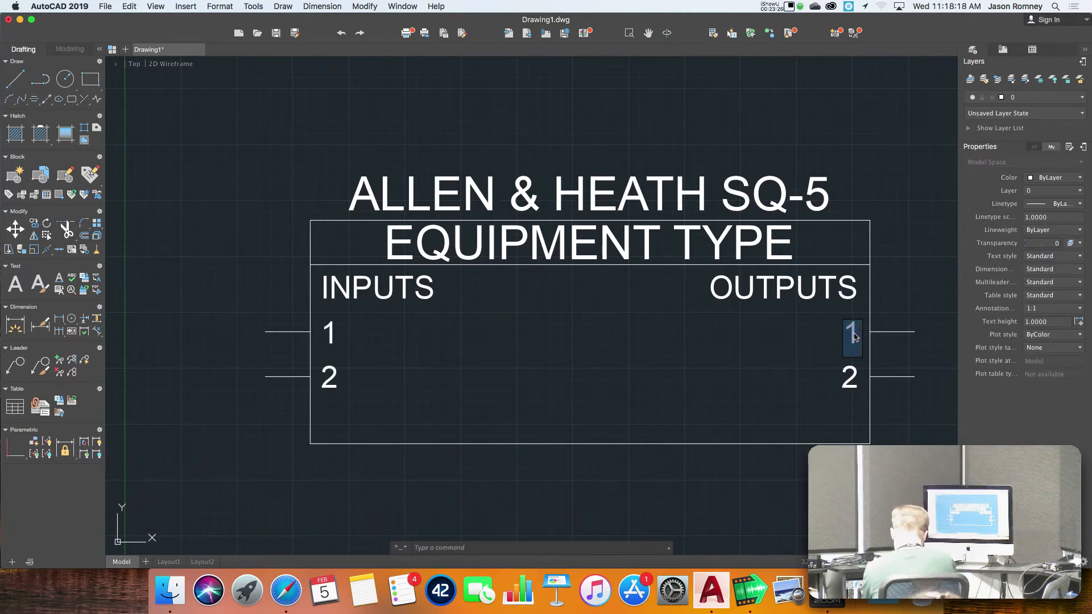
text(1)
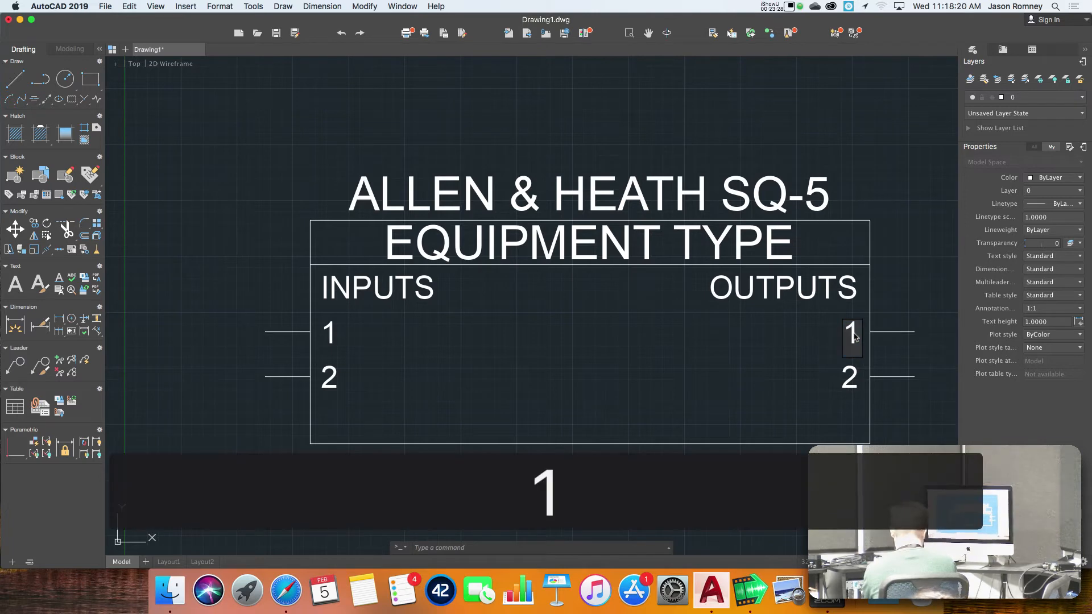
text(28)
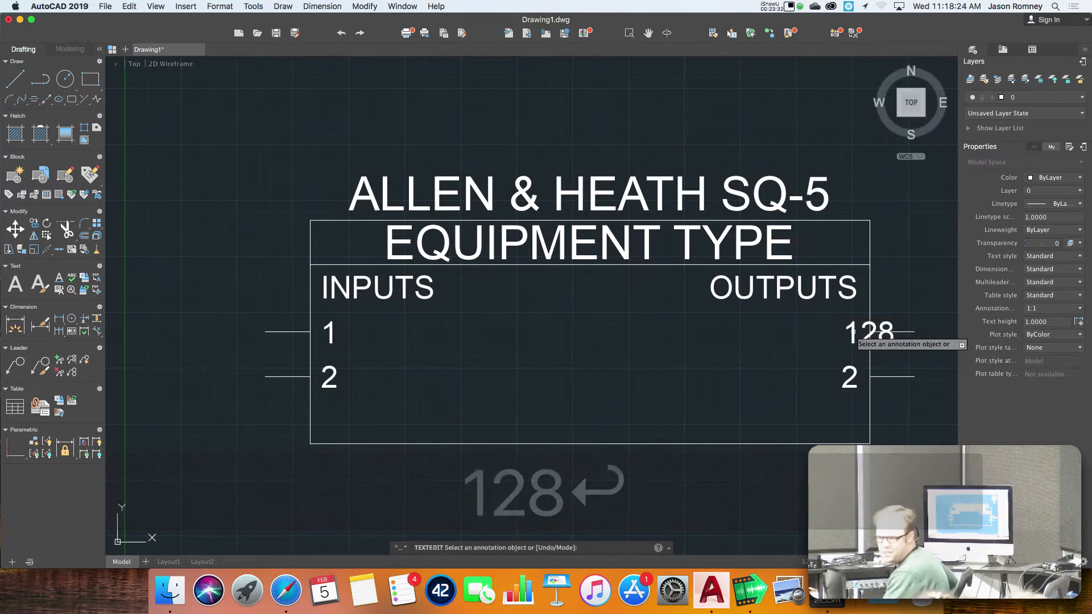
key(space)
Step: Set the "128" label's justification to Middle right and deselect it
click(853, 332)
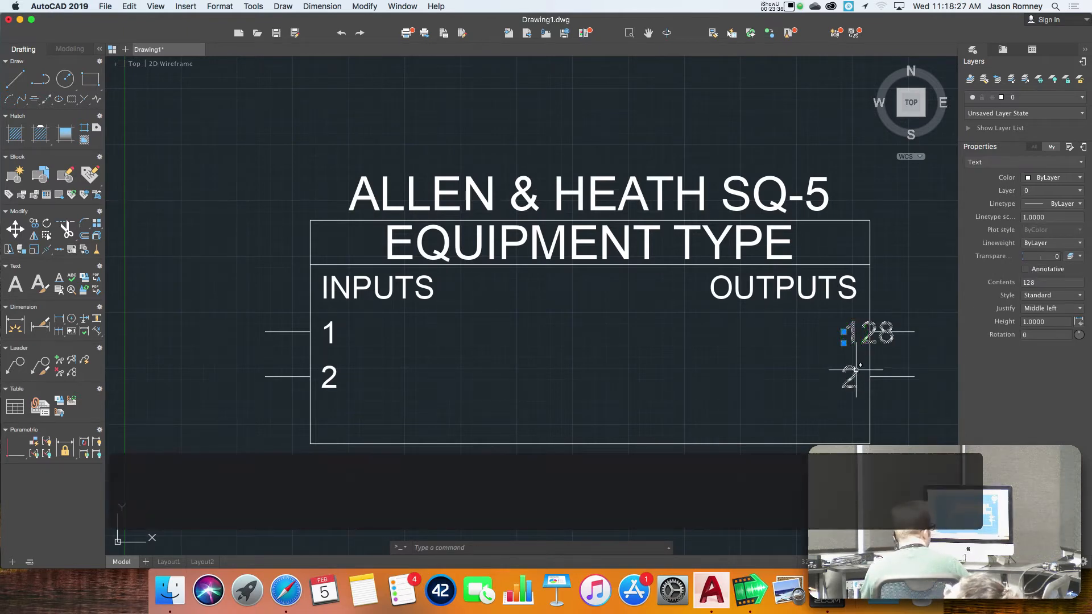
click(1033, 308)
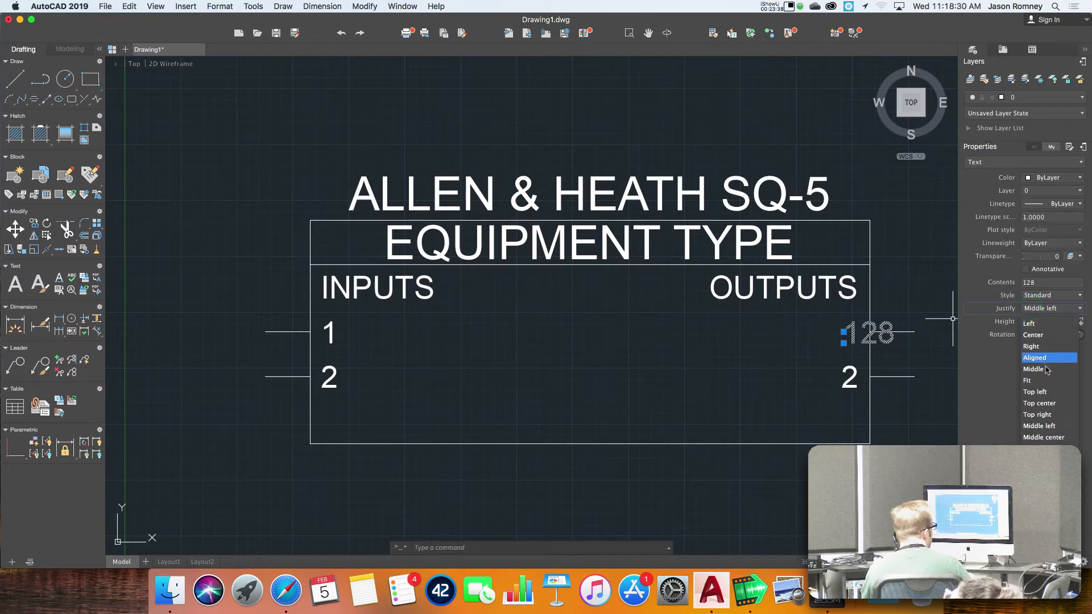
click(1049, 443)
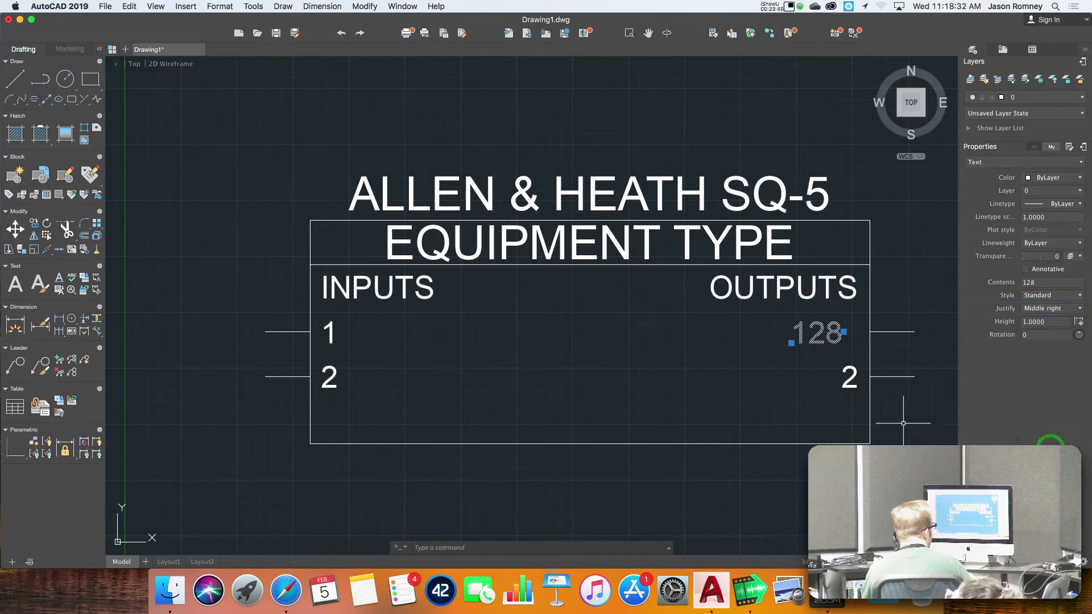
key(Escape)
Step: Set the justification of the "2" label under "OUTPUTS" to Middle right and deselect it
click(850, 376)
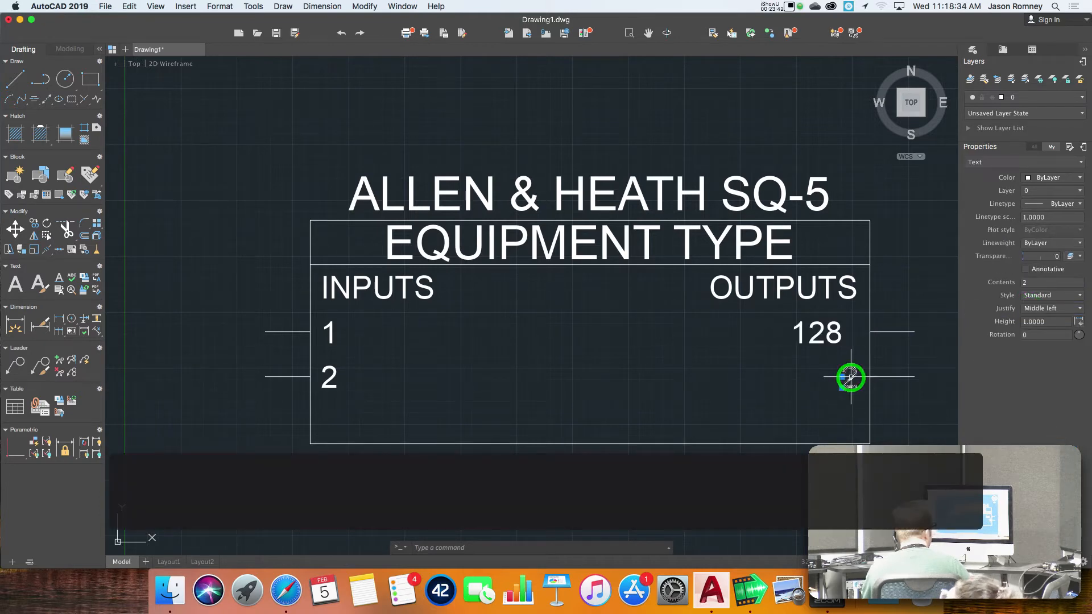
click(1039, 309)
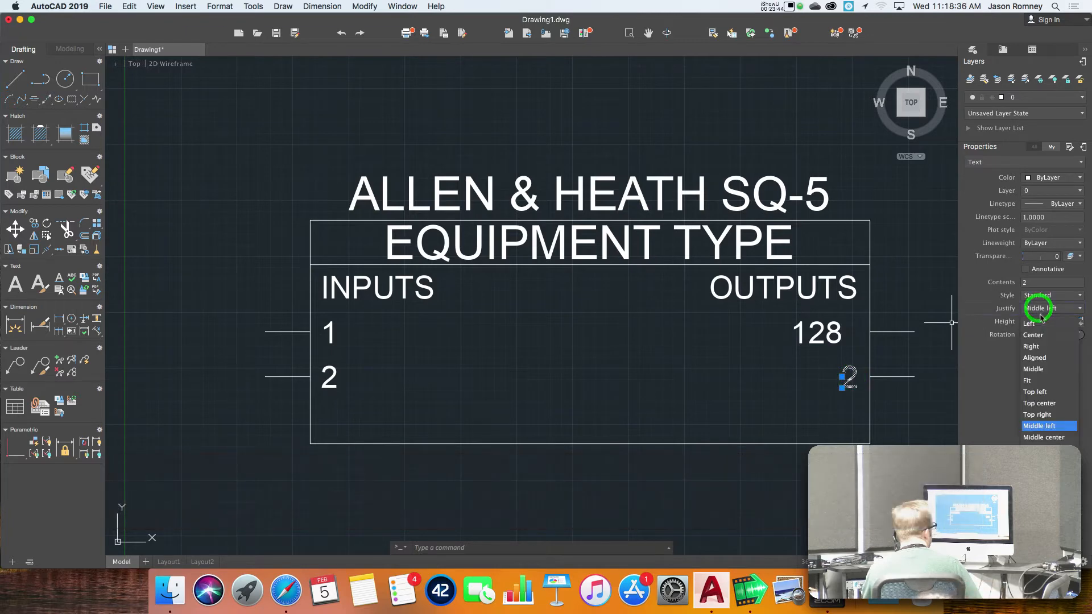
click(1041, 347)
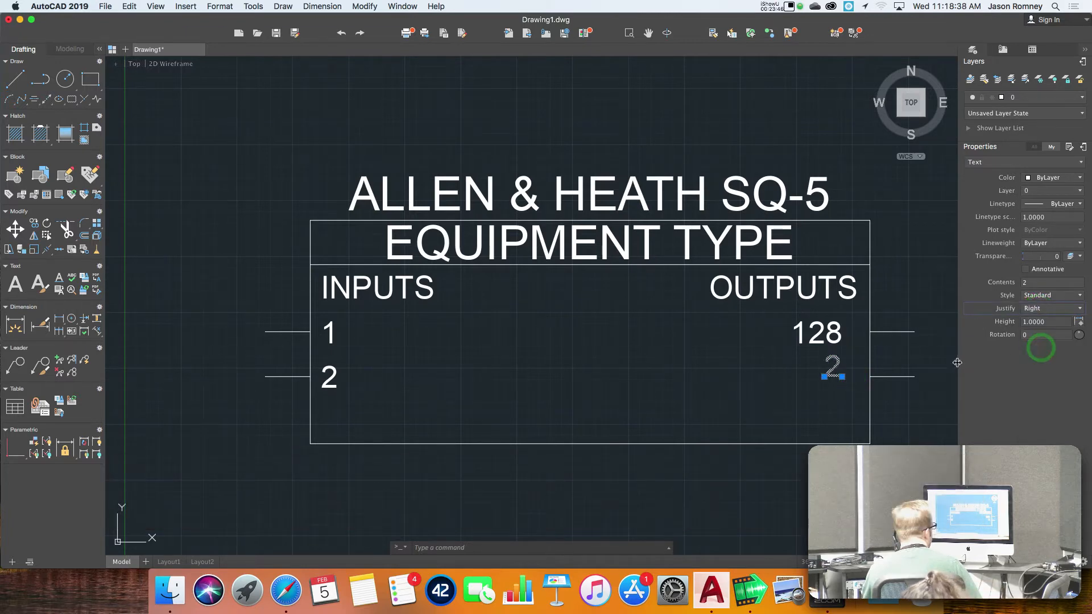
click(1058, 311)
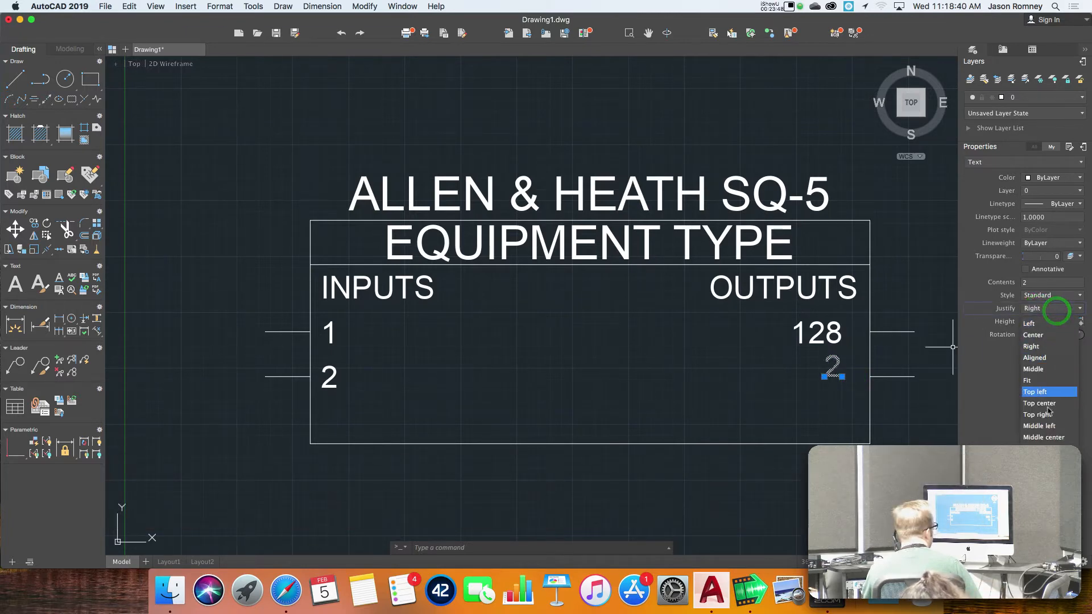
click(1052, 441)
key(Escape)
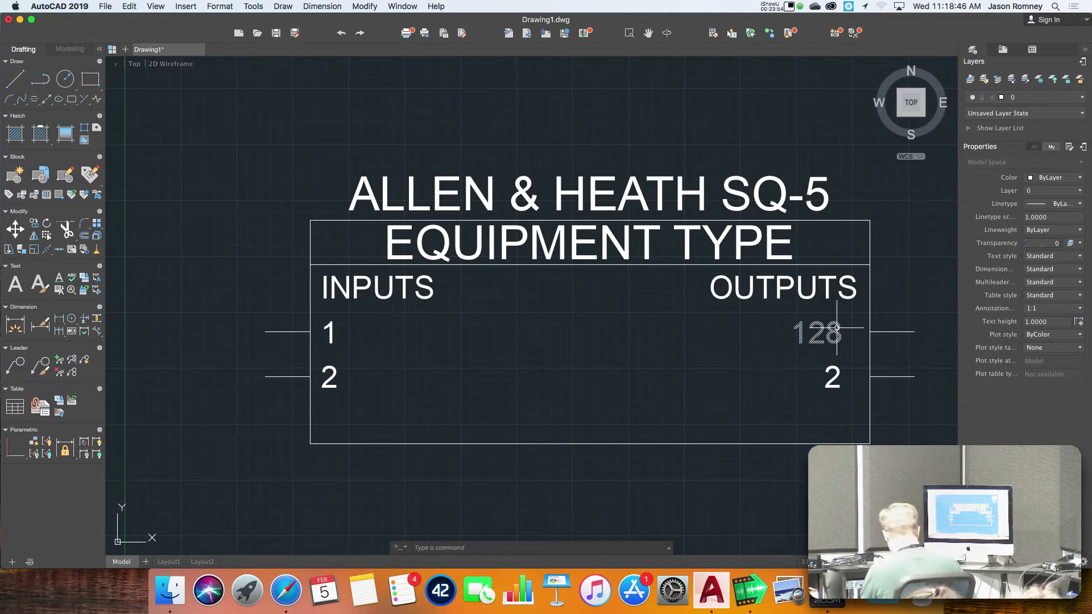
Step: Move the "128" label from its middle-right insertion point to the upper output line's endpoint on the frame's right edge
text(m)
key(Return)
click(832, 333)
right_click(834, 332)
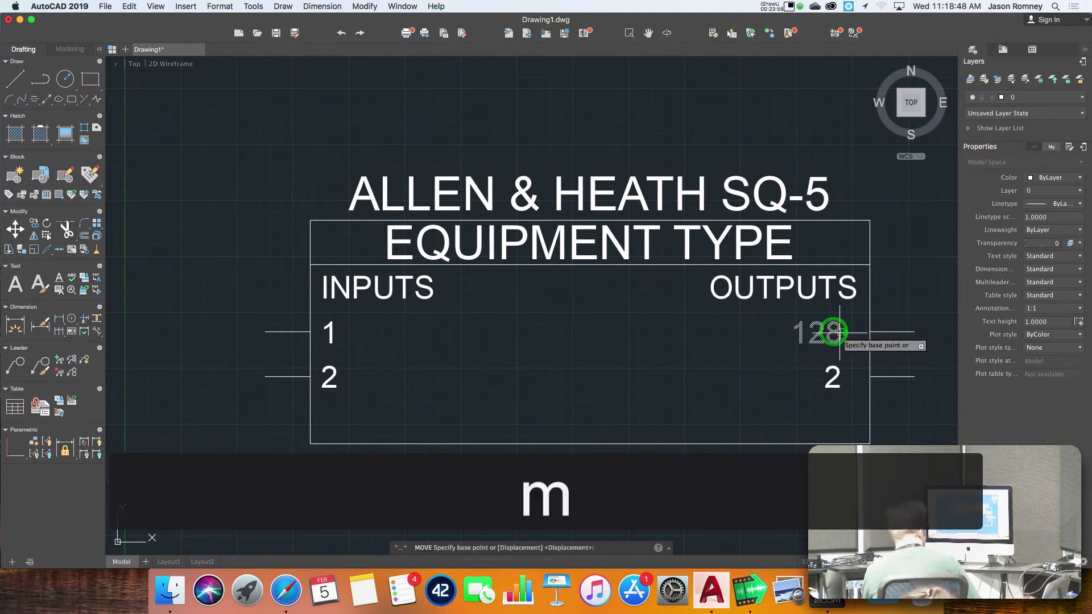
click(843, 333)
click(869, 333)
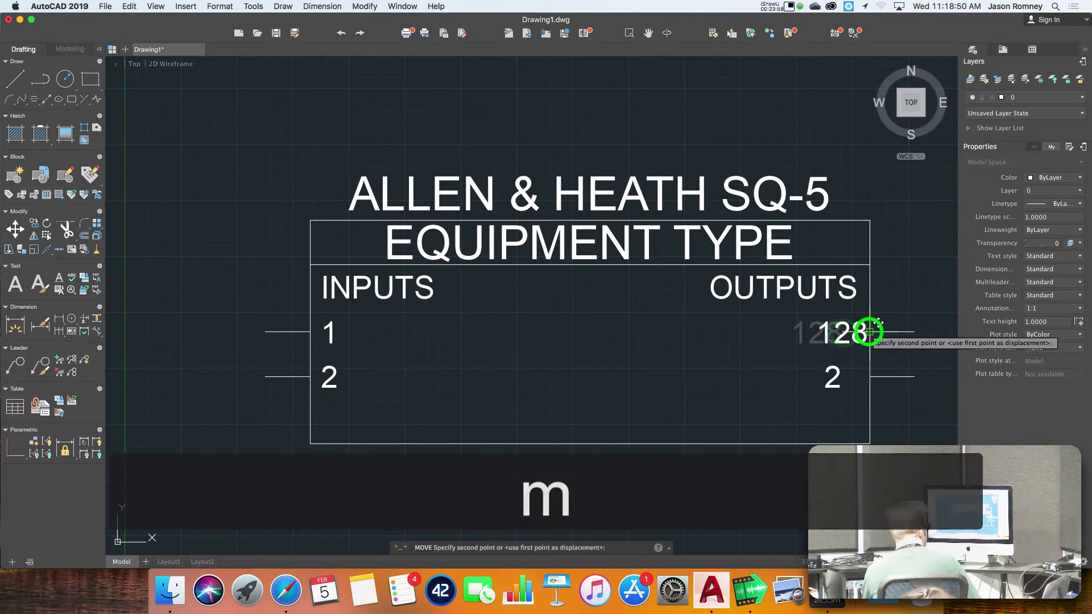
Step: Move the "128" label under "OUTPUTS" 0.5 units horizontally inward from the frame's right edge
text(m)
key(Return)
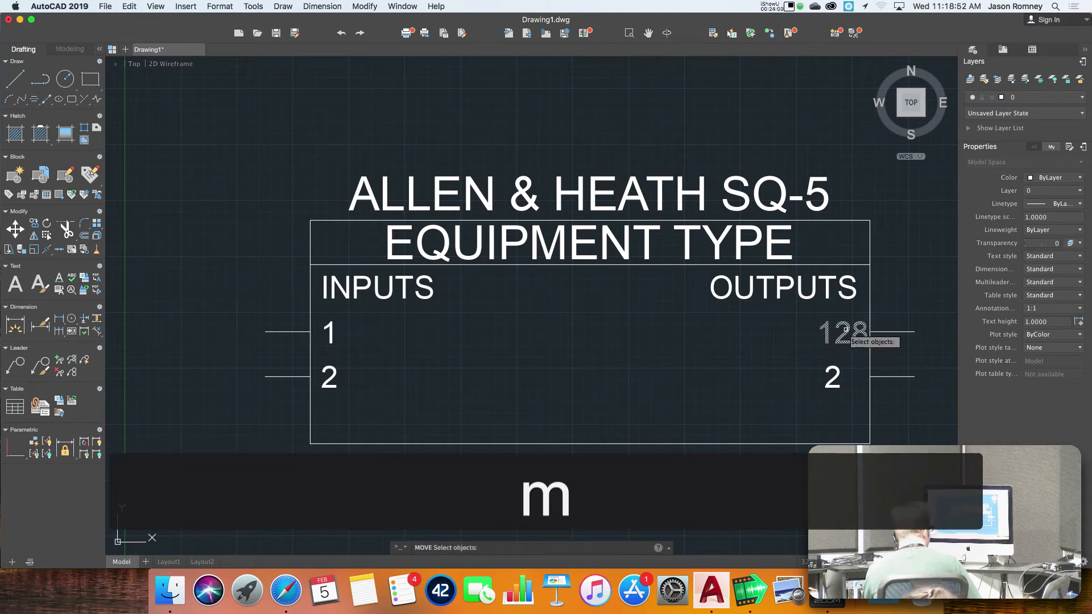
click(846, 332)
right_click(846, 331)
click(846, 332)
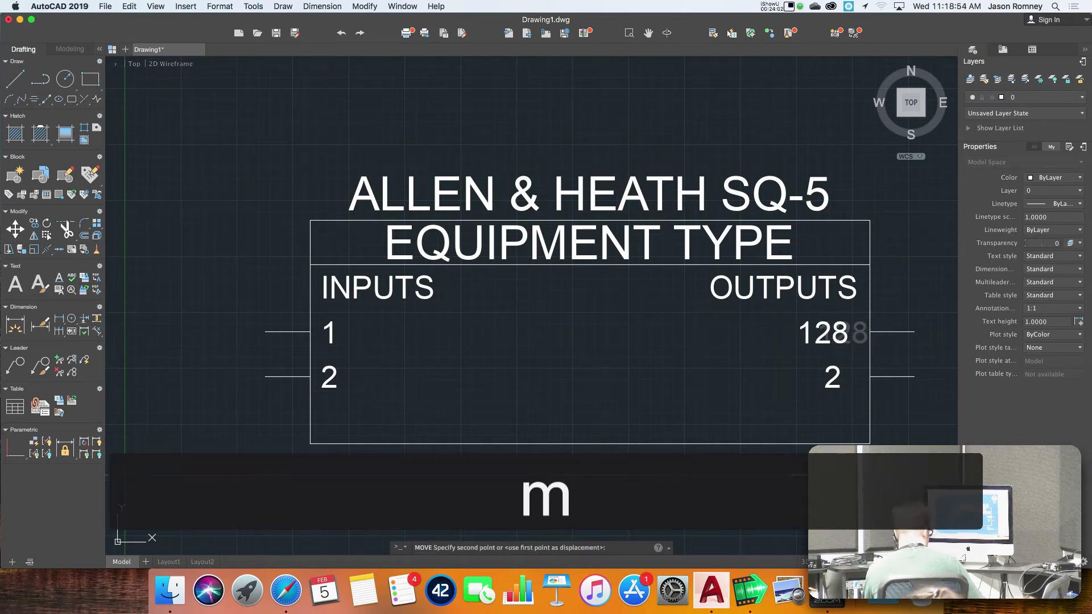
text(.5)
key(Return)
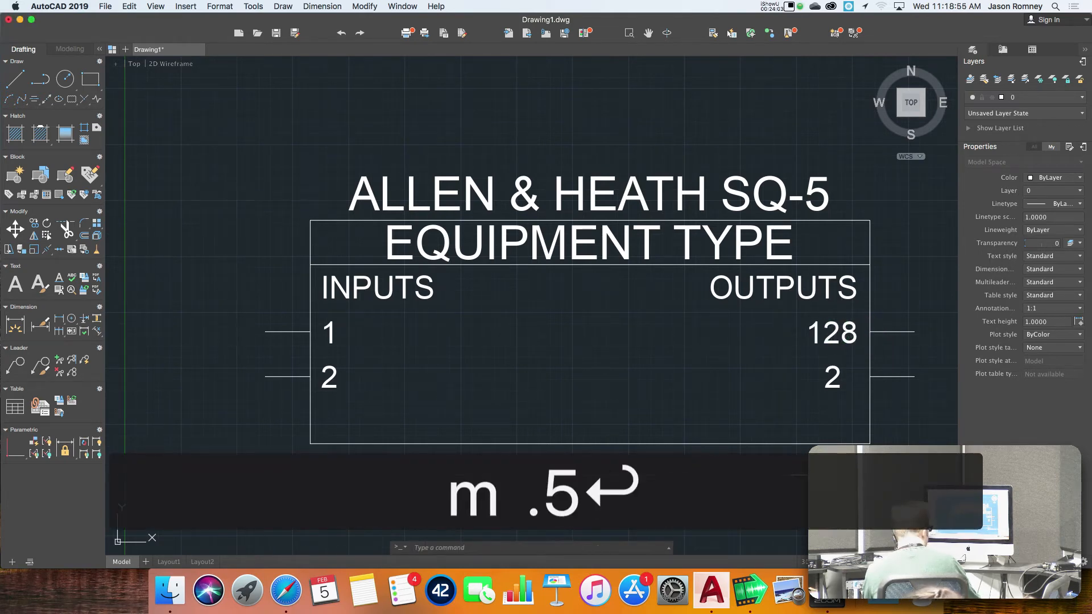
Step: Erase the "2" label under "OUTPUTS"
click(836, 372)
text(e)
key(space)
Step: Change the "128" label under "OUTPUTS" to "1" and finish text editing
click(834, 337)
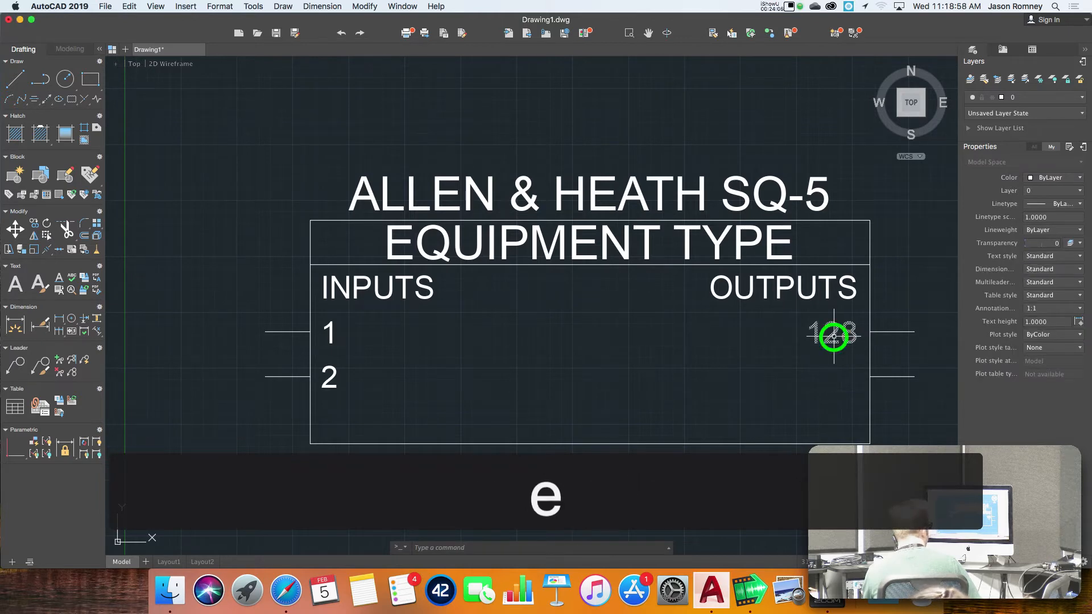
text(Q)
key(Return)
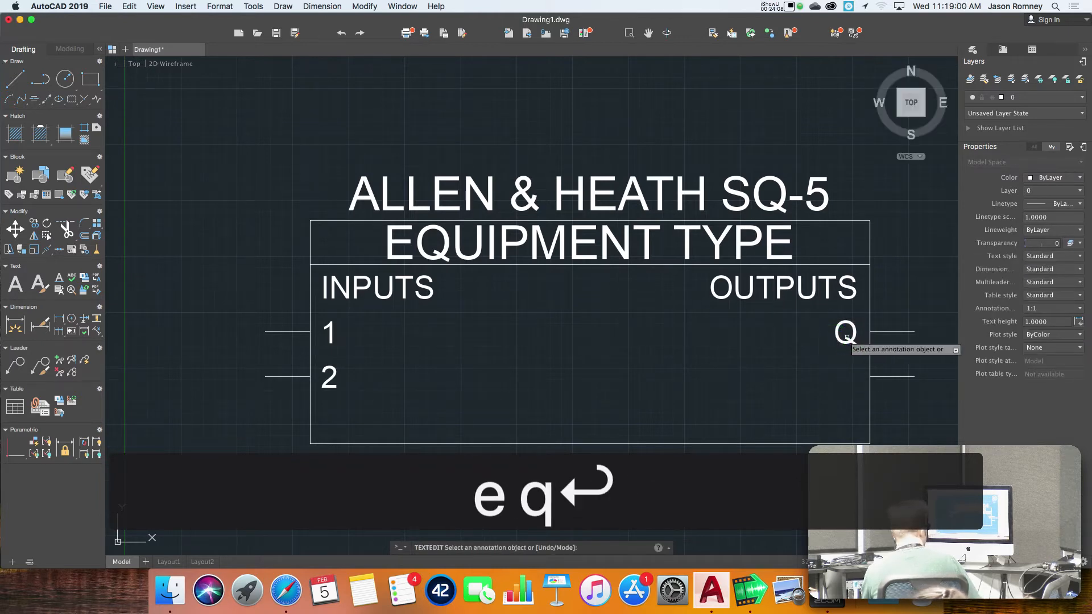
click(846, 335)
text(1)
key(Return)
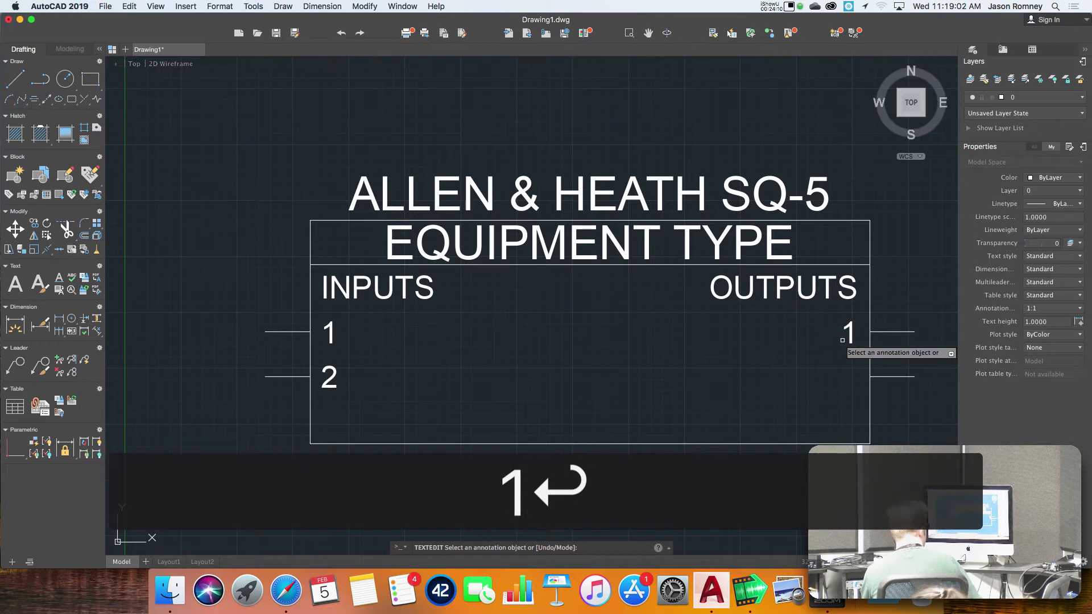
text(m)
key(Escape)
key(Escape)
key(Escape)
Step: Copy the "1" output label from the upper output line's endpoint on the frame edge to the lower output line's endpoint
text(ct )
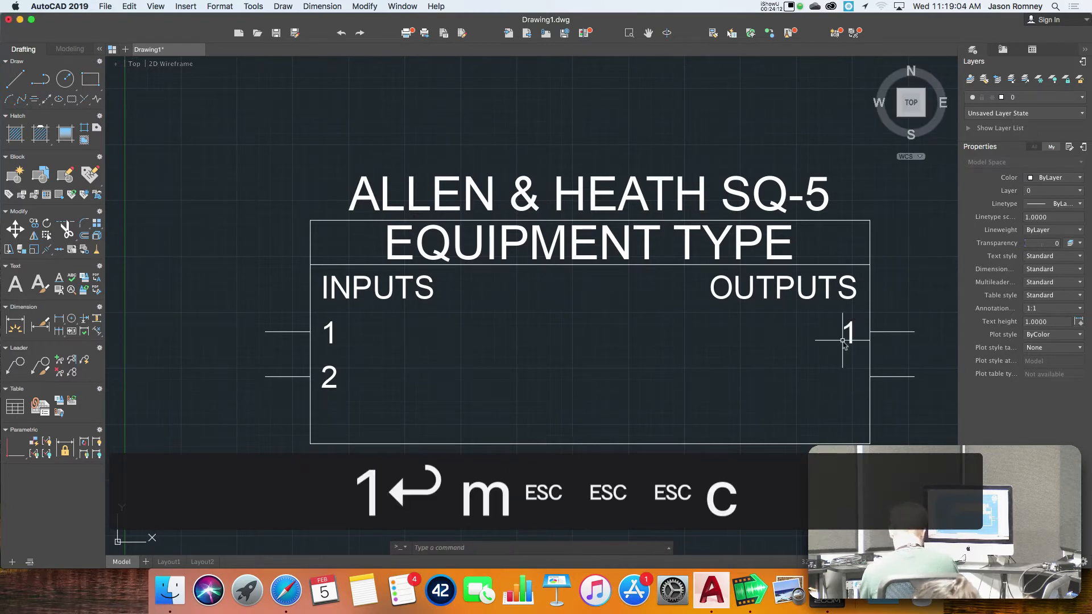
text(o)
key(Return)
click(847, 336)
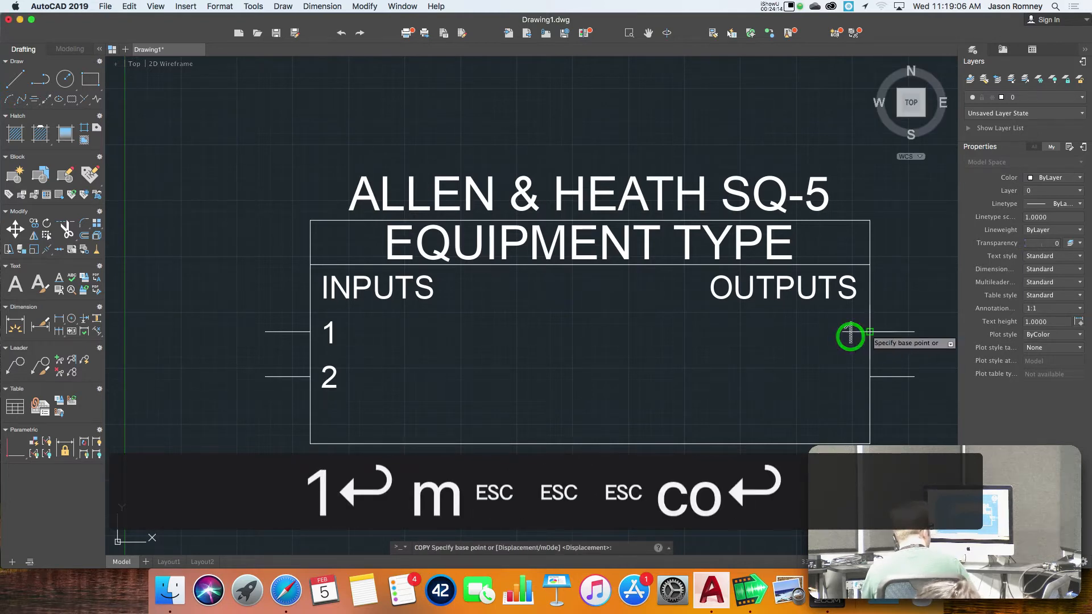
right_click(856, 338)
click(871, 331)
click(871, 376)
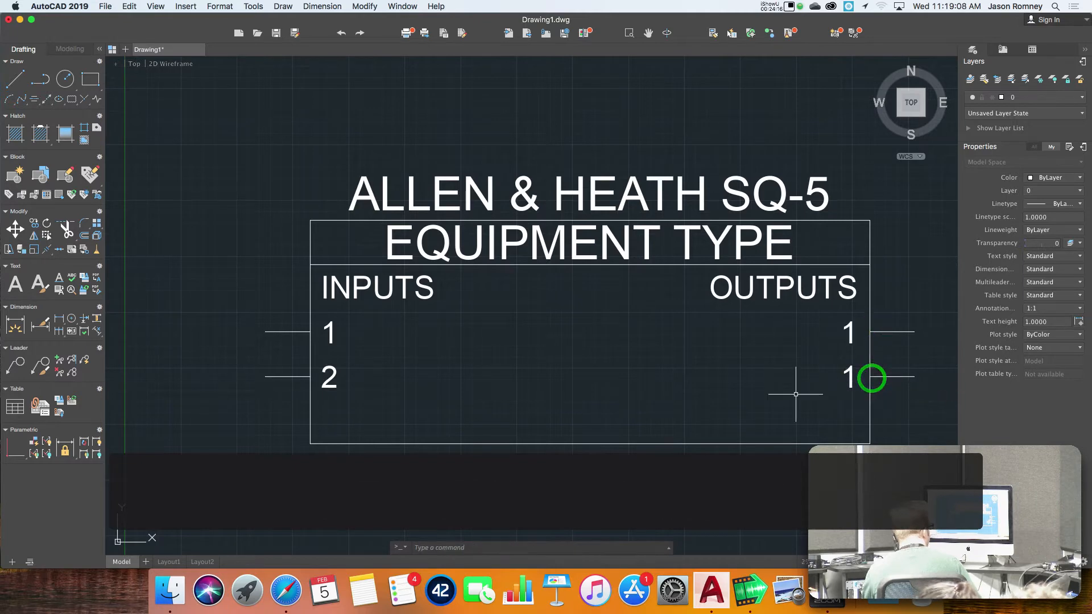
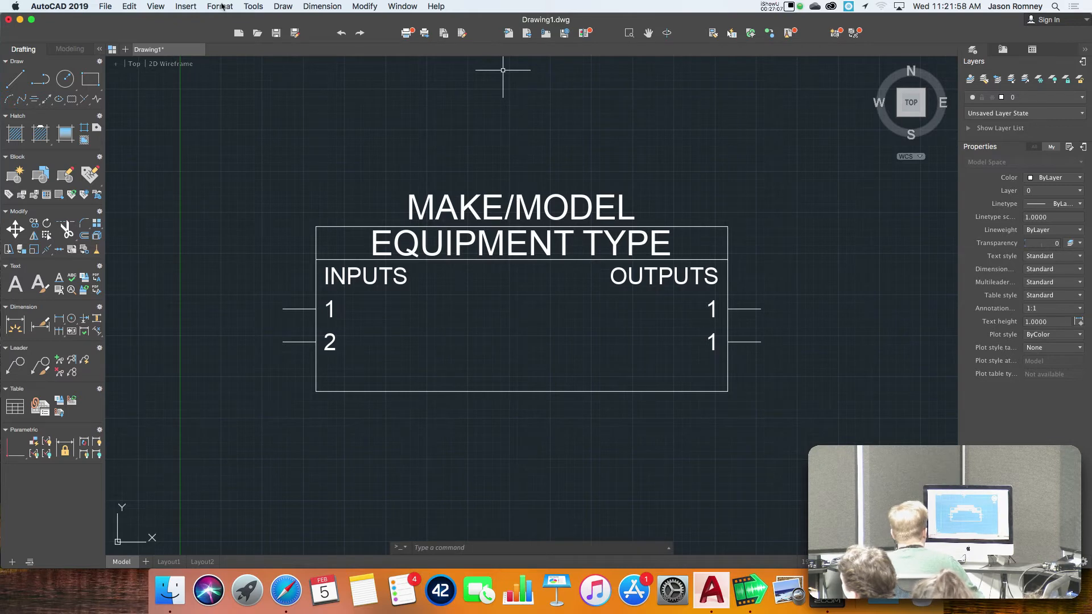
Step: Open the drawing's formatting options
click(222, 7)
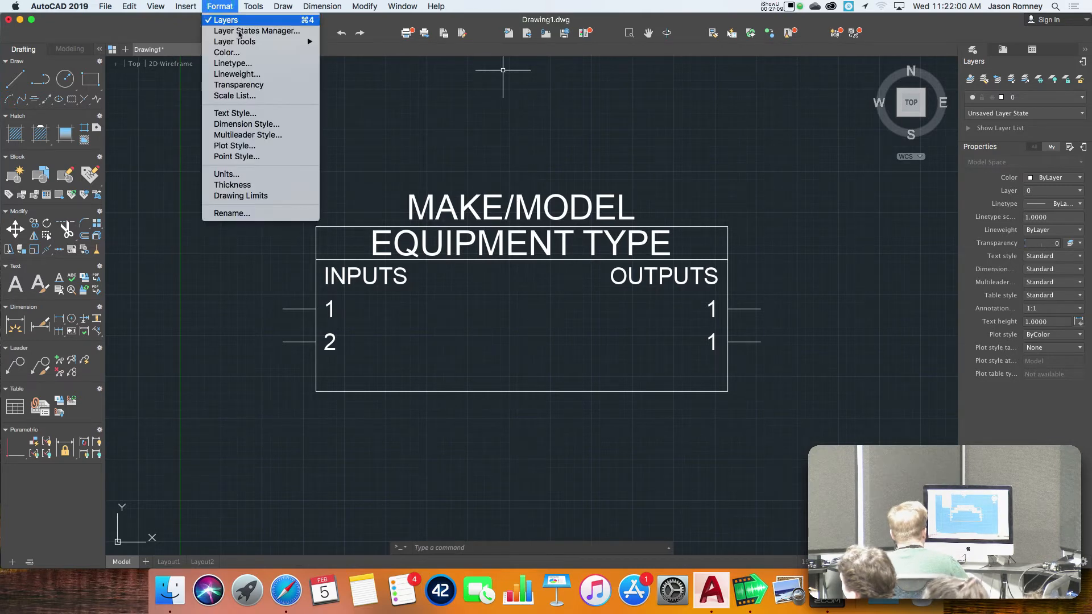
click(217, 4)
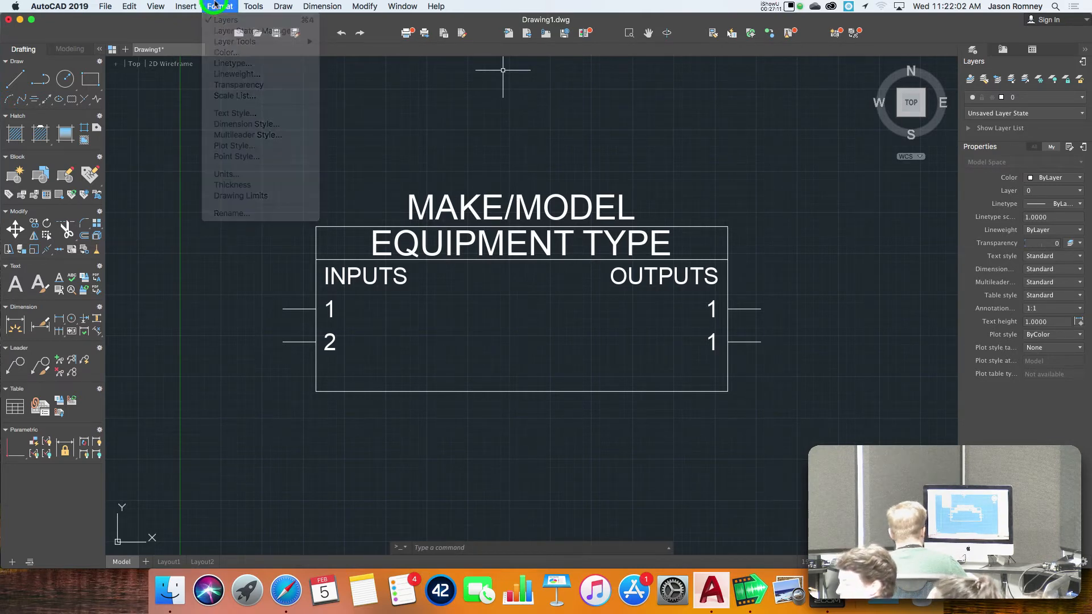
text(textr)
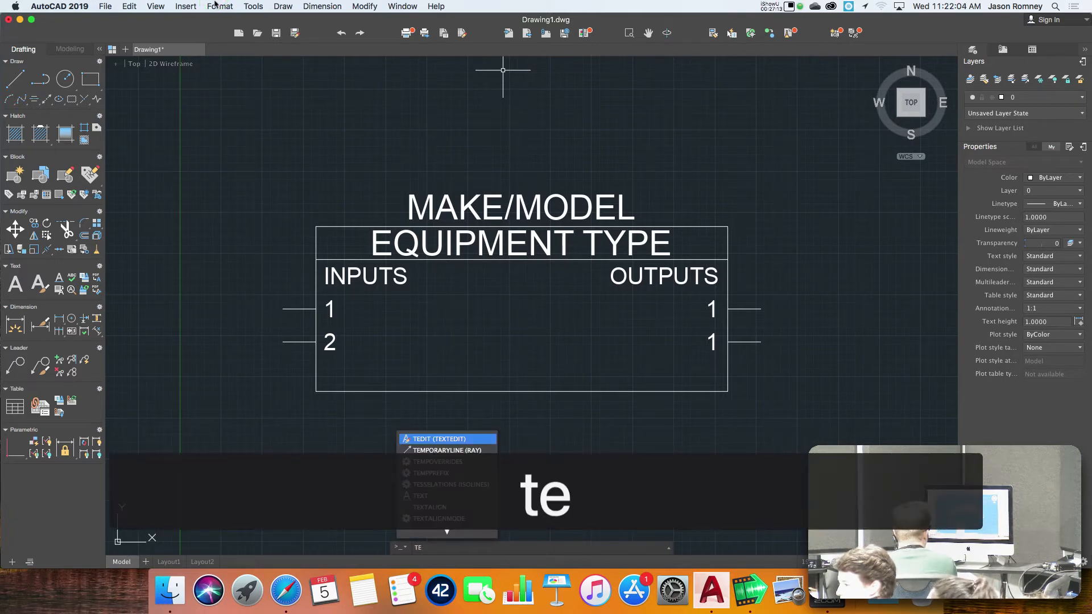
text(sty)
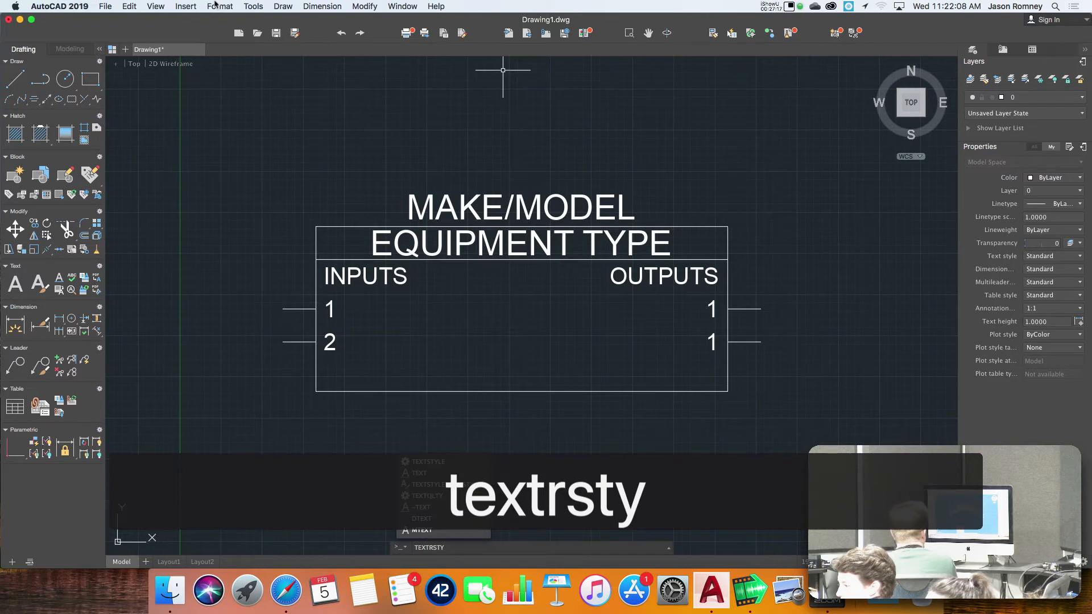
key(Down)
key(Return)
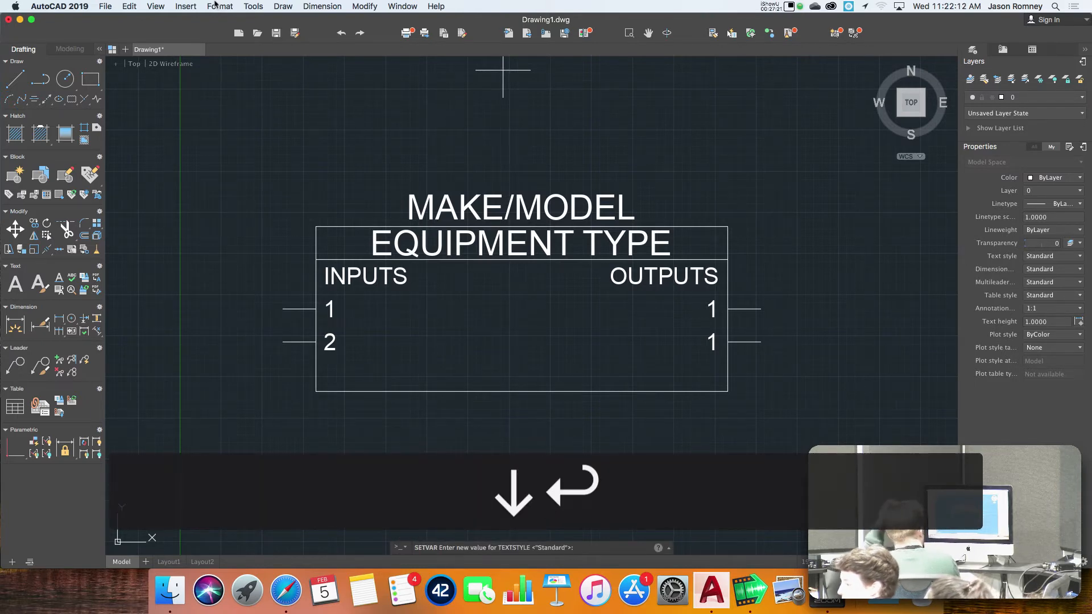
key(Escape)
Step: Open the Text Style settings and create a new text style named SOUND MID
click(219, 6)
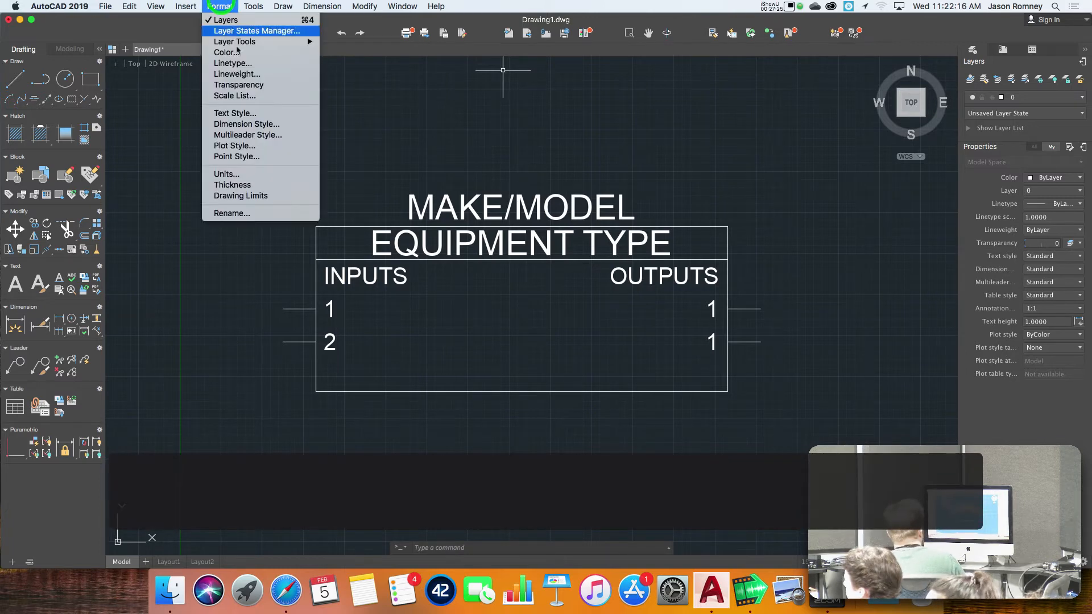
click(252, 114)
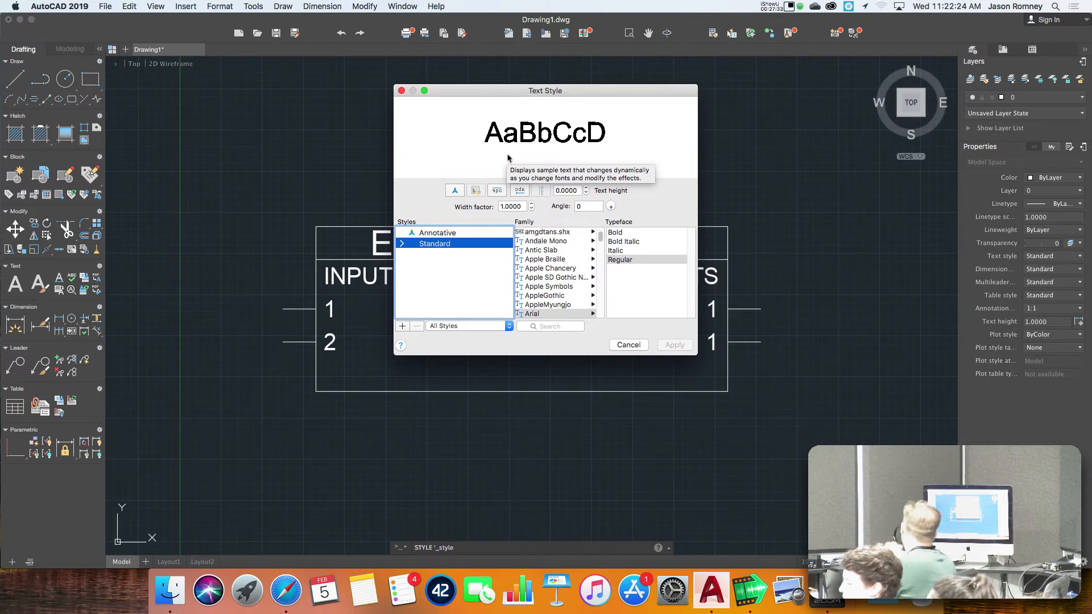
mouse_move(513, 90)
mouse_down()
mouse_move(637, 173)
mouse_move(654, 169)
mouse_up()
click(562, 409)
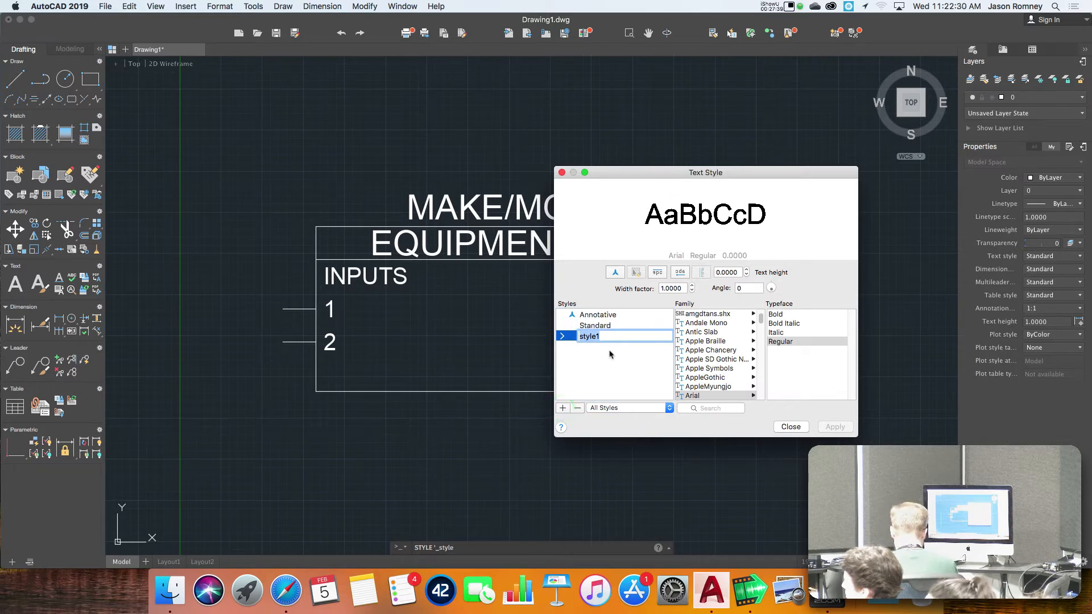
text(S)
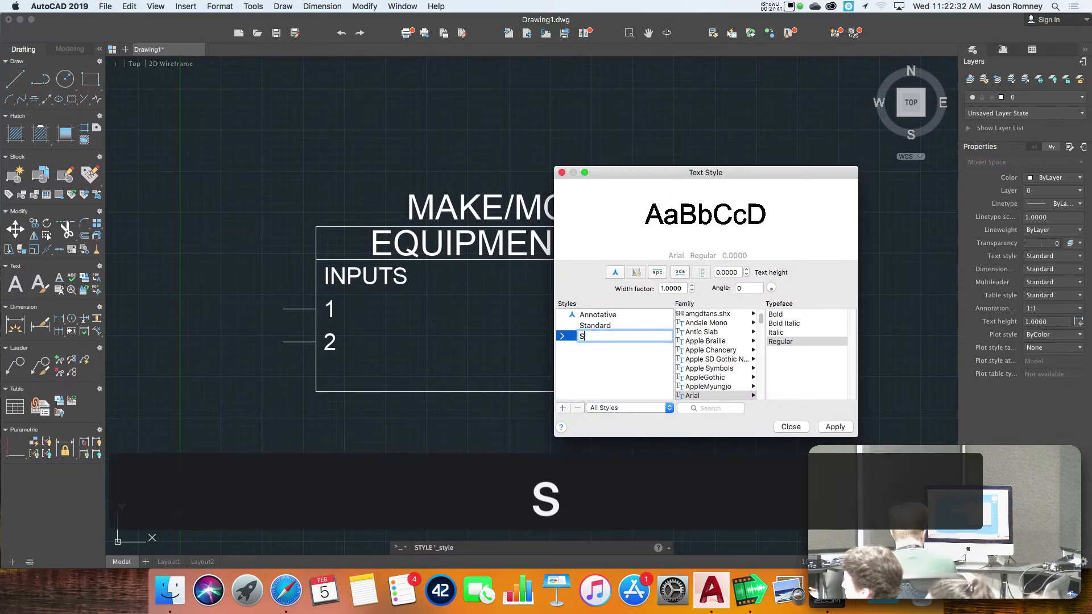
text(OUND MID)
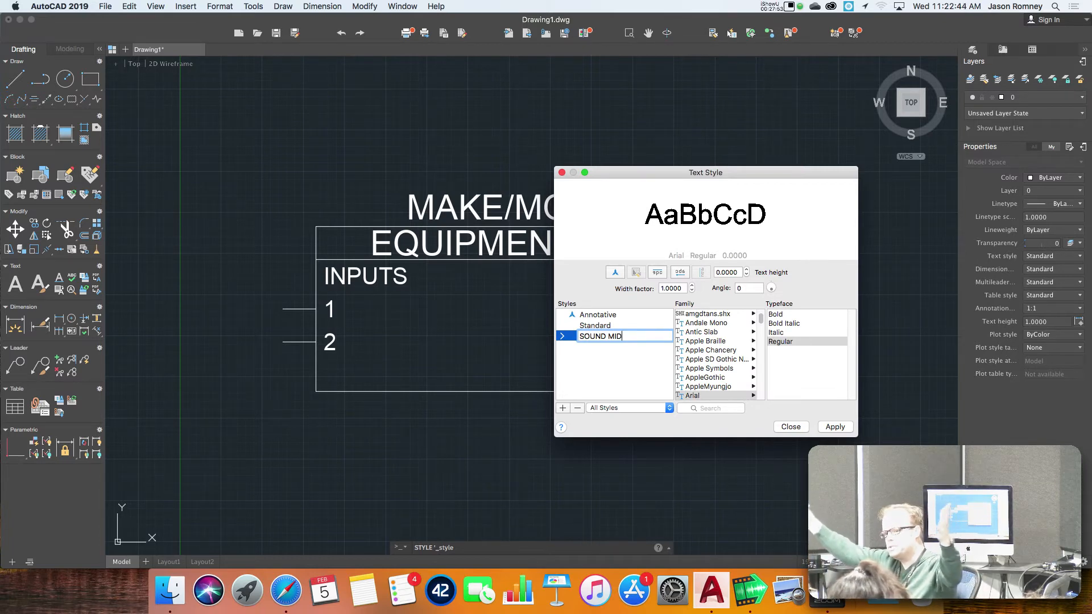
key(Return)
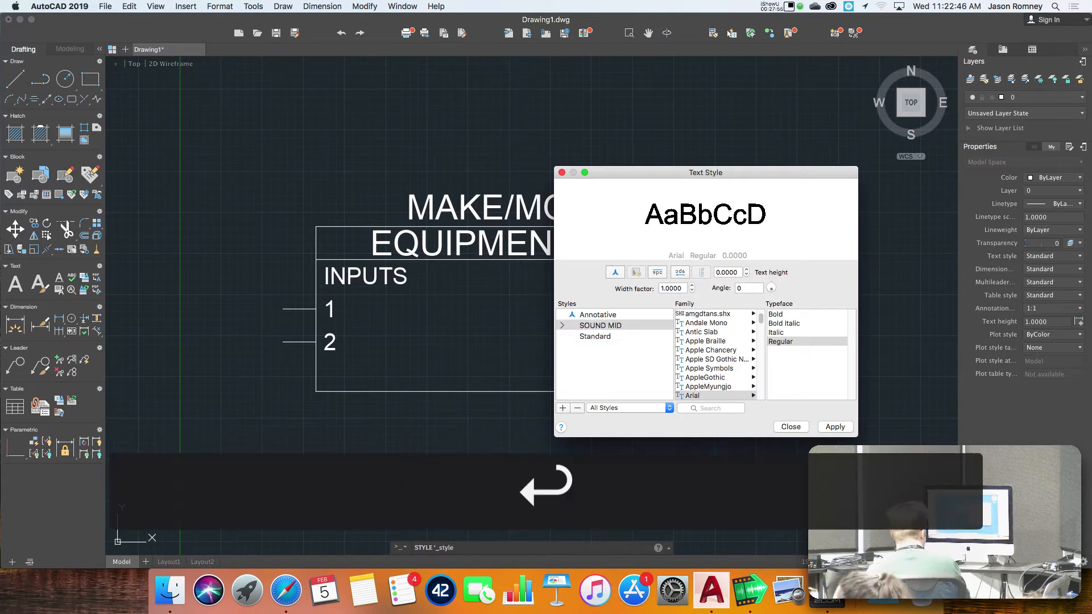
Step: Create another new text style named SOUND SMALL
click(563, 408)
text(SOUND SMALL)
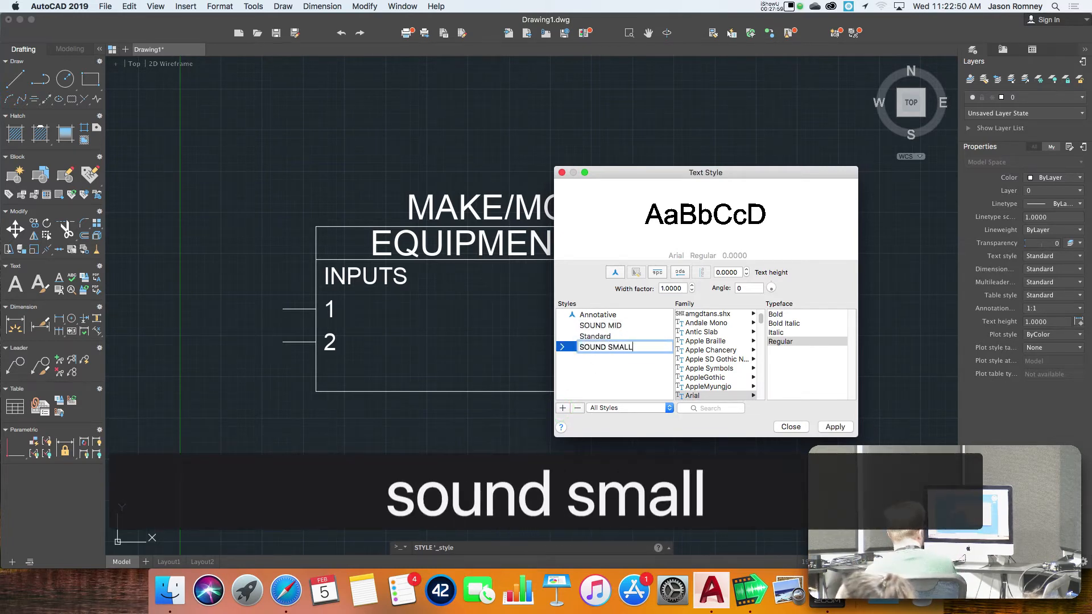
key(Return)
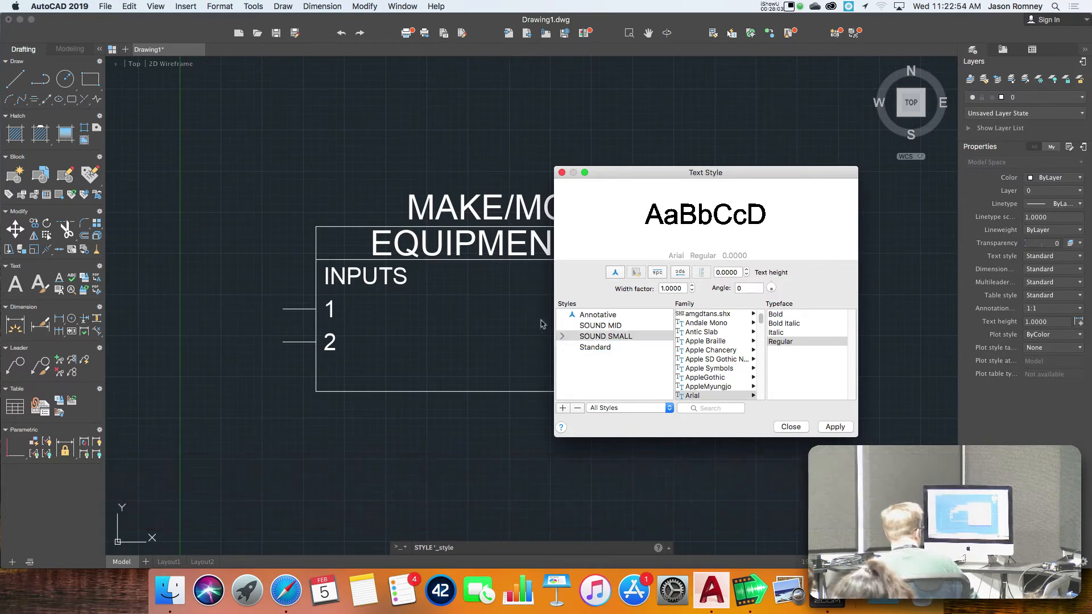
Step: Try to set the text height of the SOUND MID style to 1.5
click(588, 326)
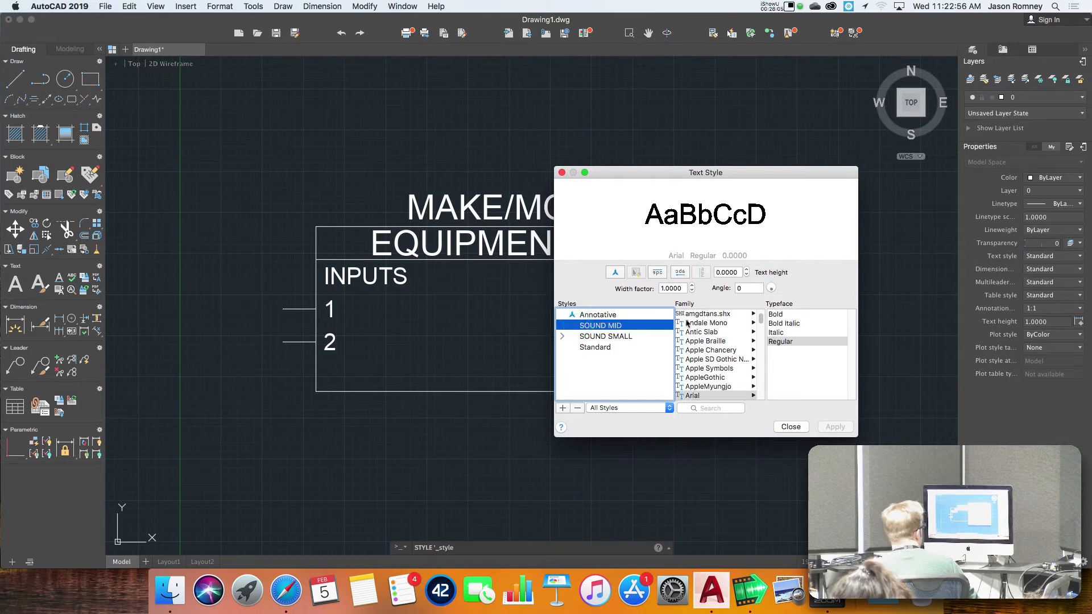
click(730, 273)
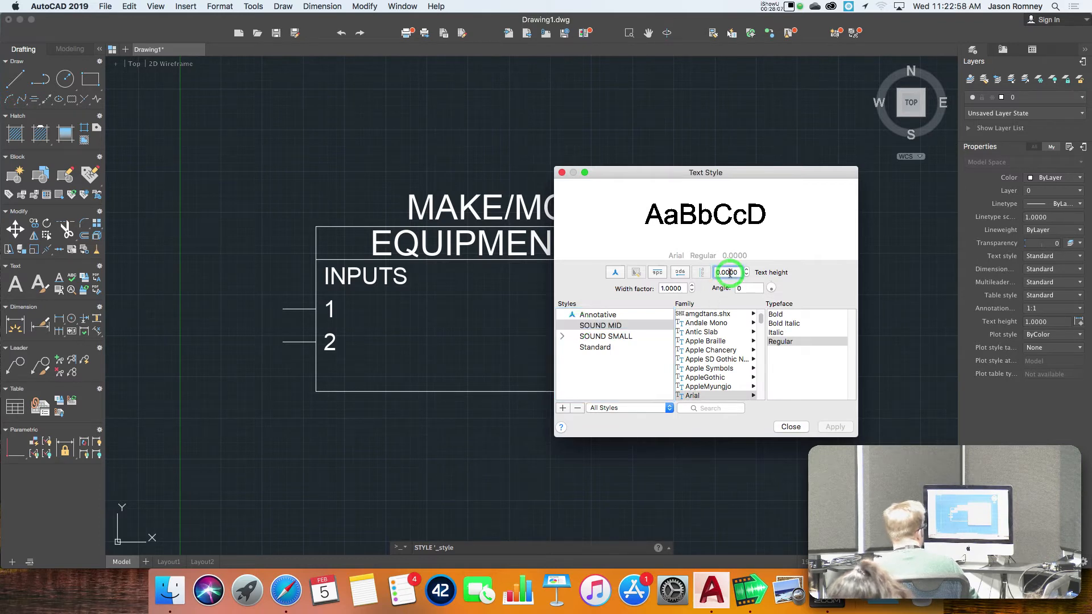
drag(740, 273, 706, 269)
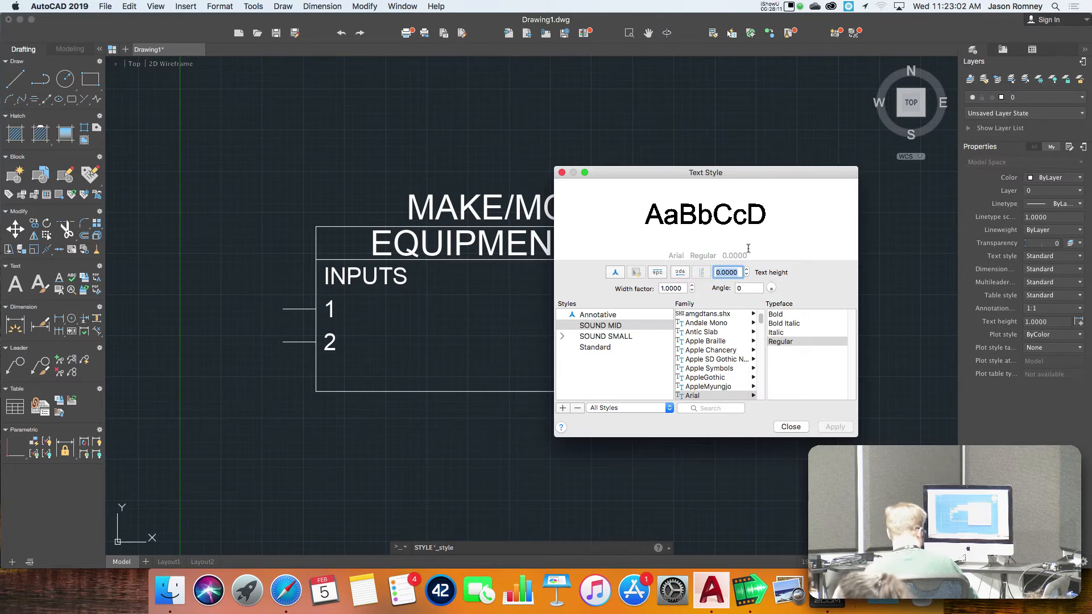
text(1.5)
key(Return)
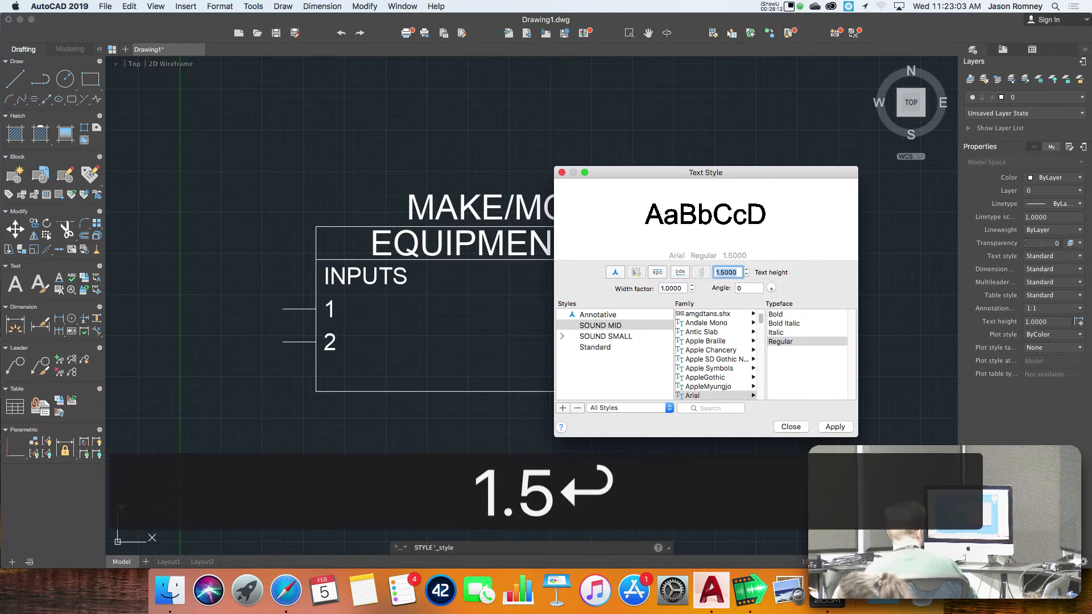
Step: Set the text height of the SOUND SMALL style to 1 and select the SOUND MID style again
click(626, 336)
click(722, 272)
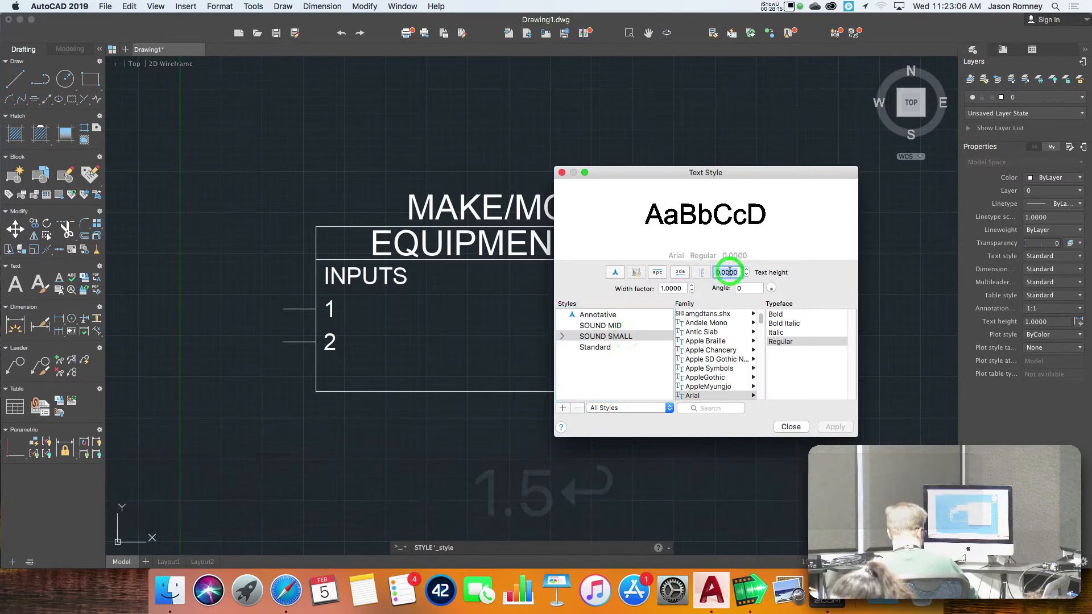
text(1)
key(Return)
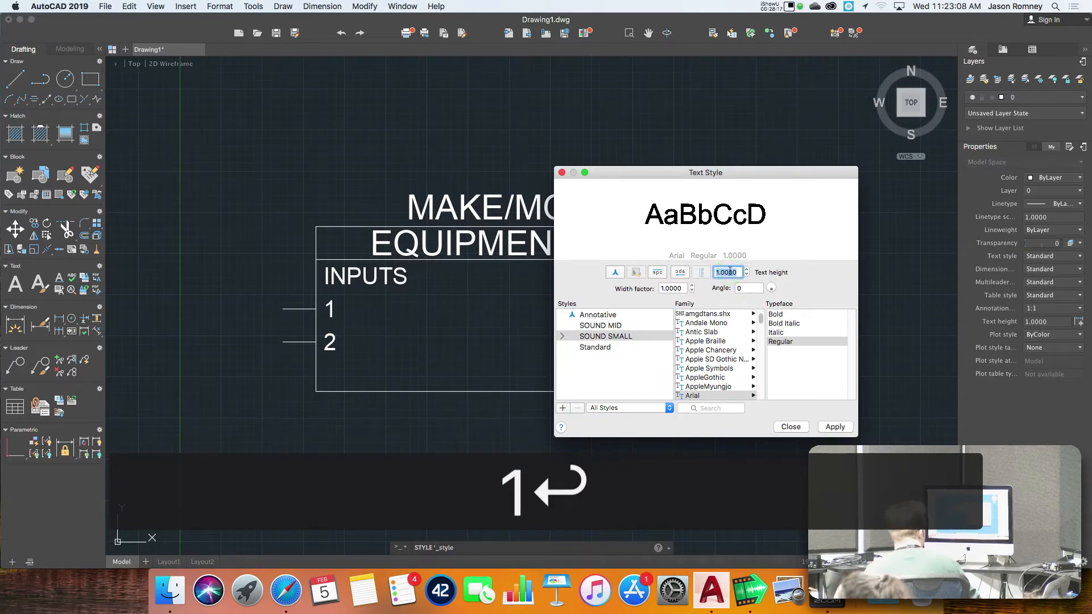
click(644, 375)
click(615, 326)
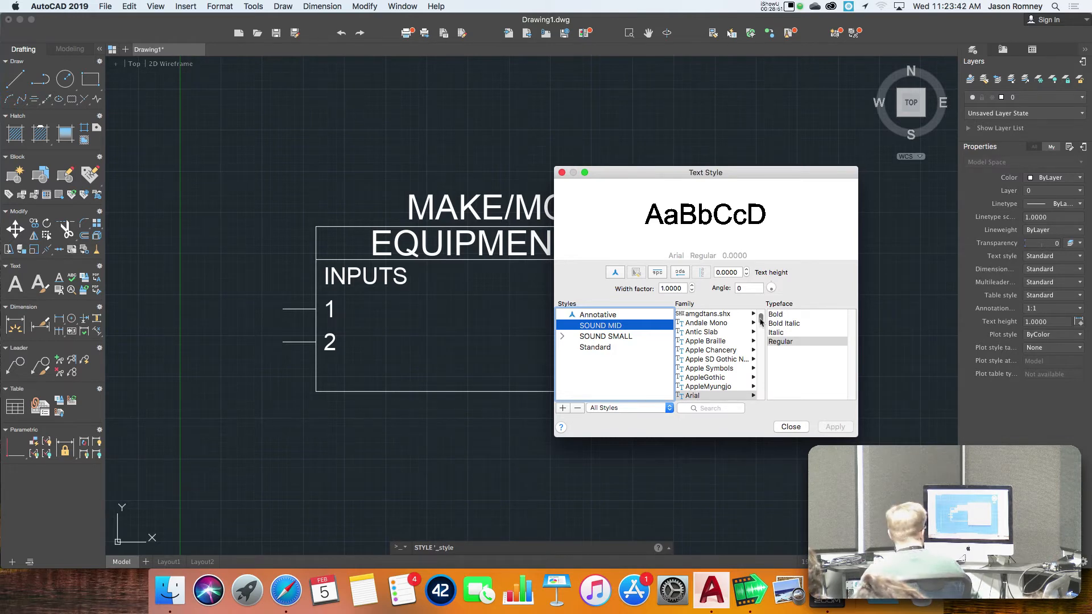
Step: Switch to Finder and open Font Book from the Applications folder in a new window
click(170, 590)
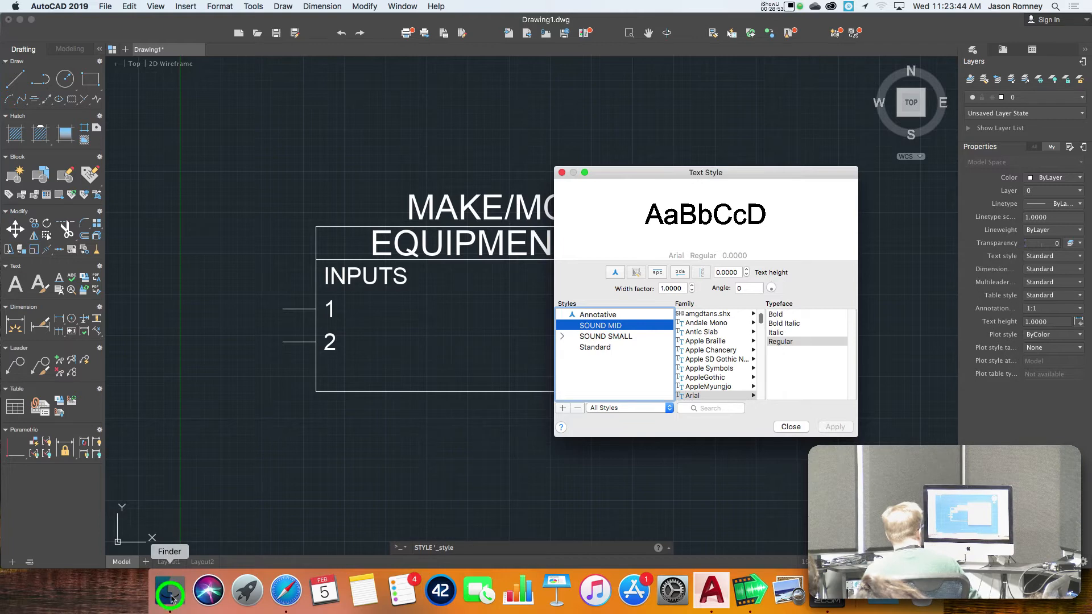
key(super+n)
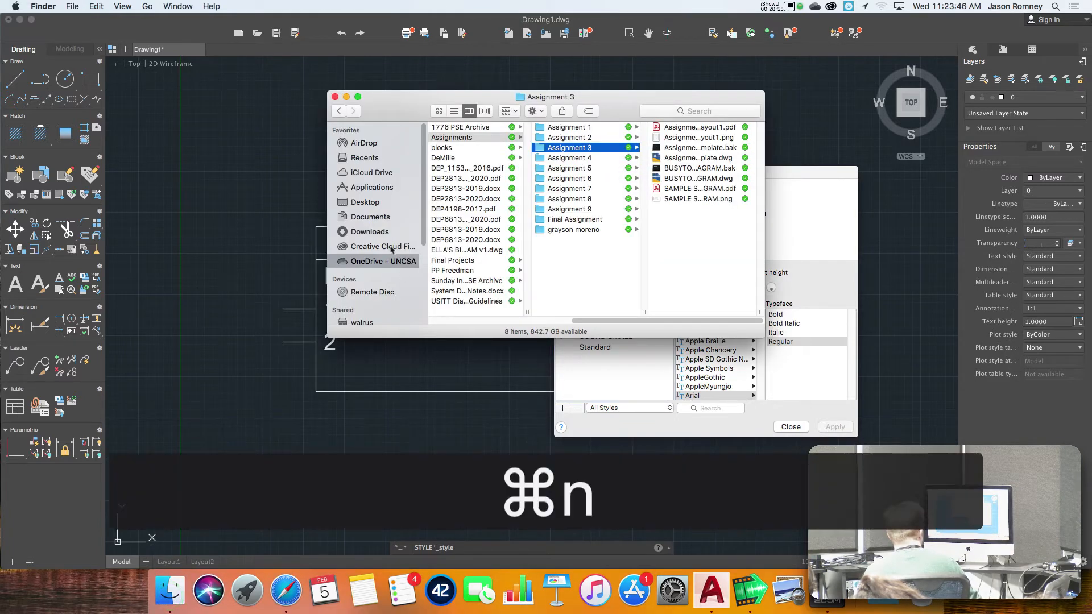
click(374, 200)
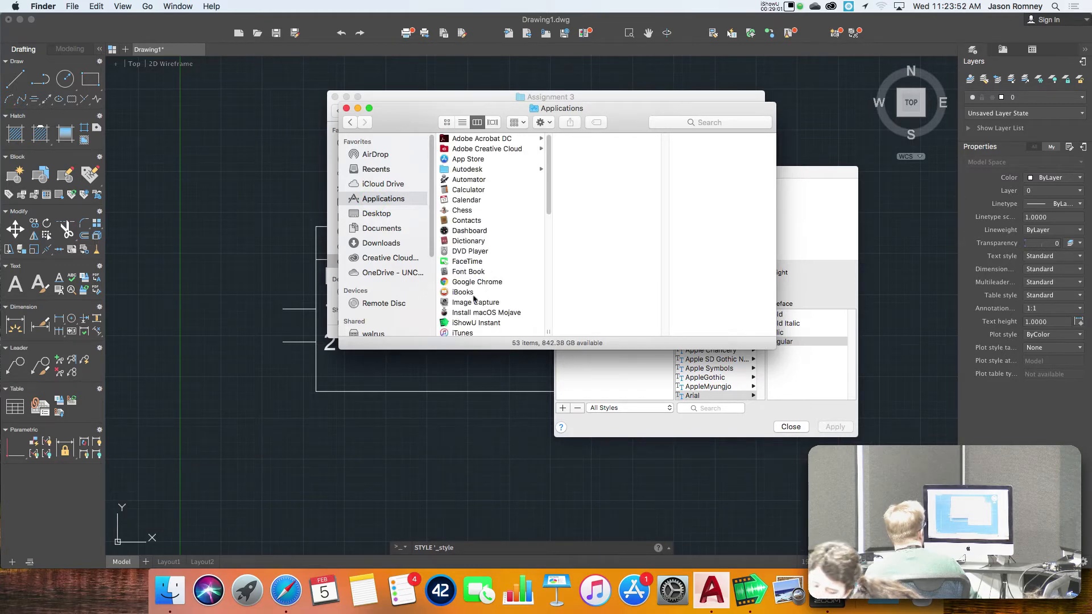
double_click(460, 272)
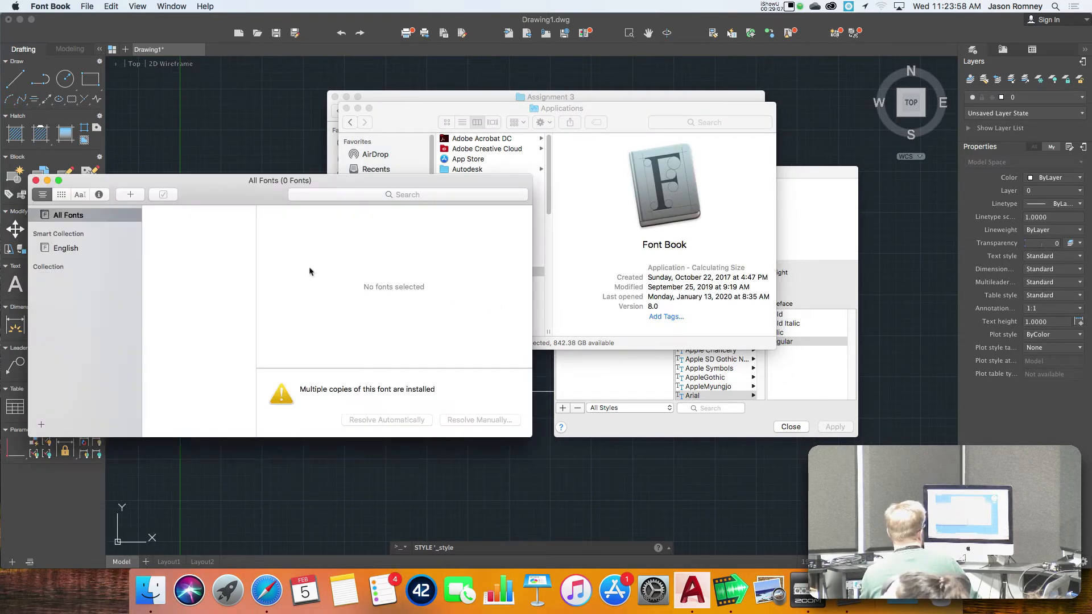
Step: List all installed fonts and preview the regular and italic typefaces of the Georgia family
click(91, 216)
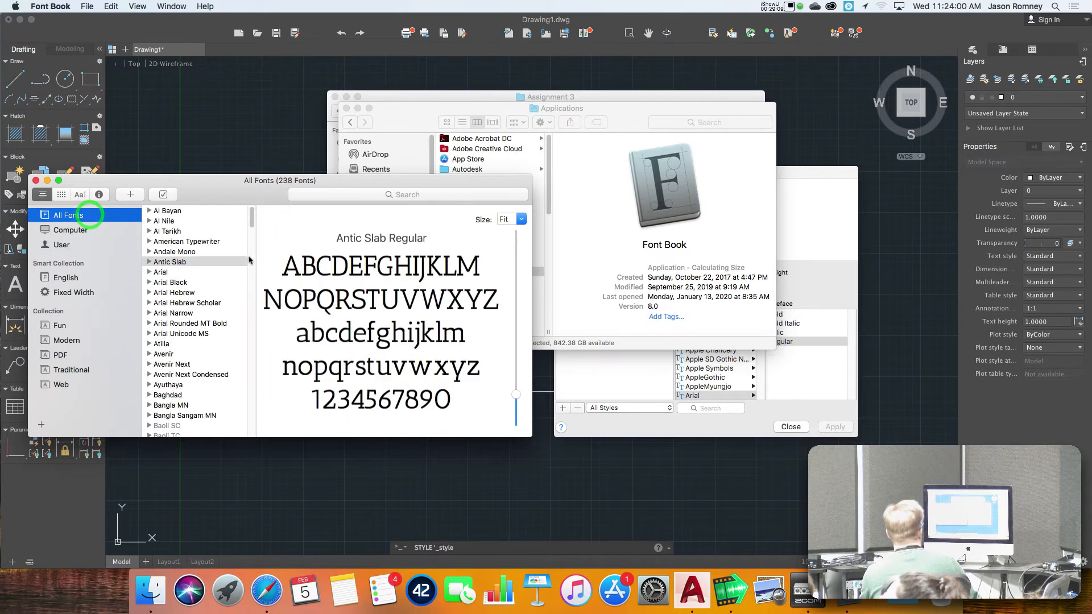
drag(252, 217, 253, 265)
click(174, 328)
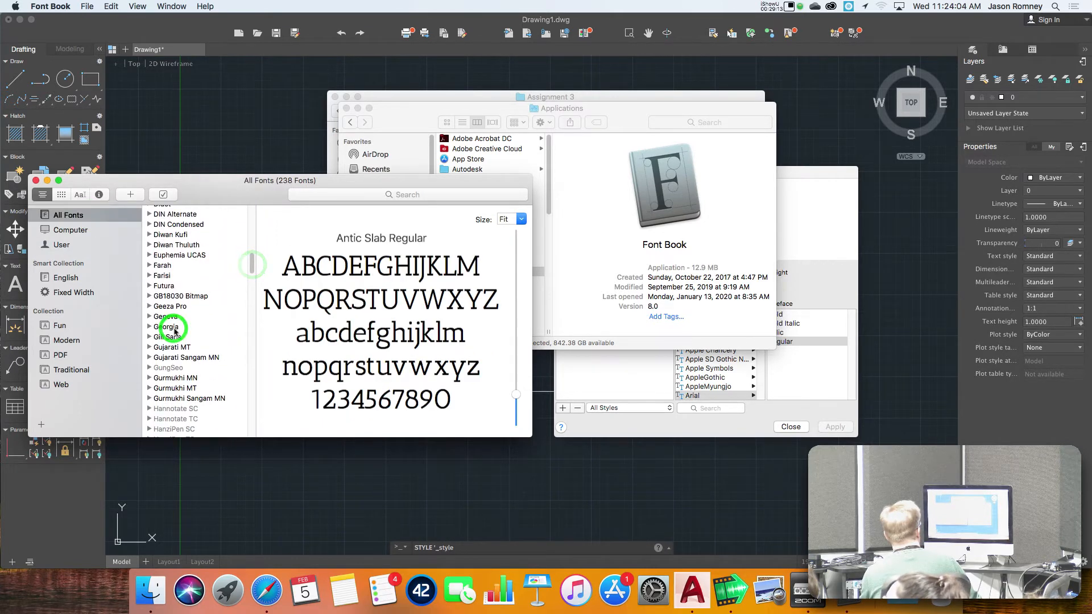
scroll(438, 318, down, 2)
scroll(439, 319, down, 3)
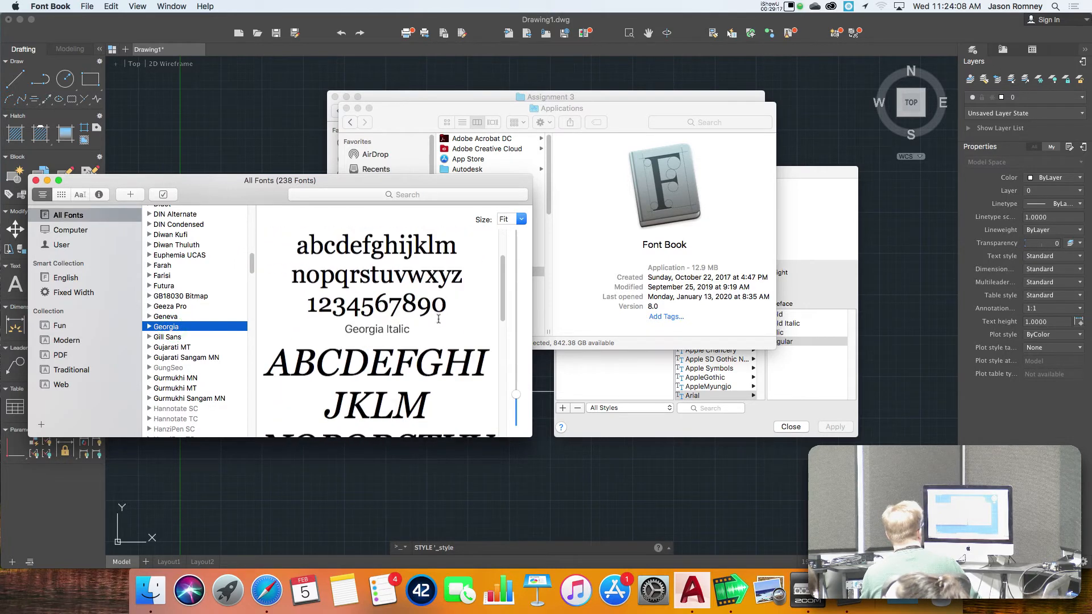
scroll(335, 307, up, 3)
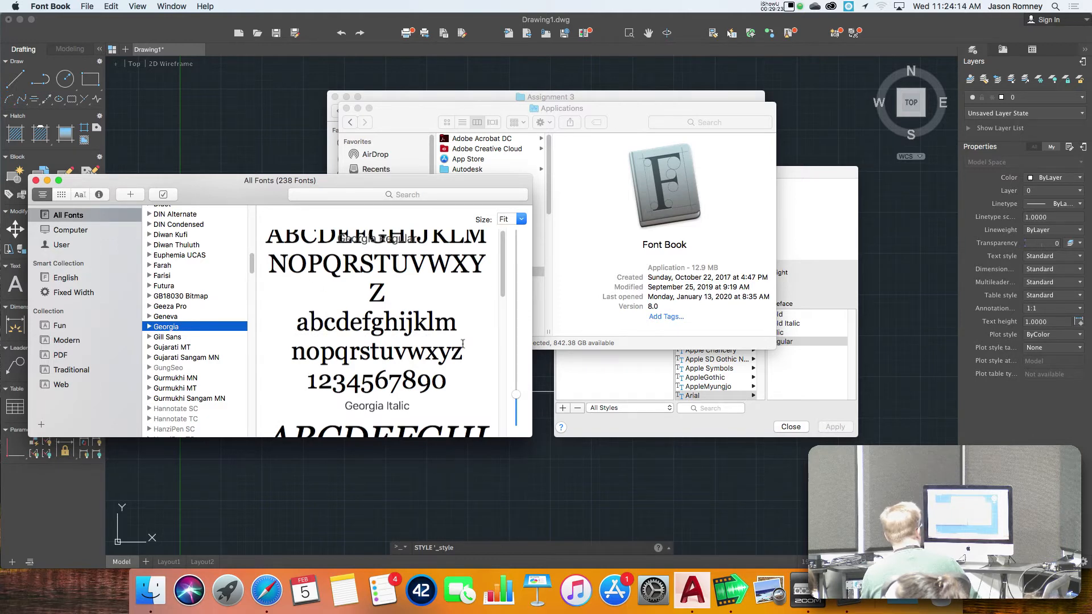
Step: Compare the Georgia preview at sizes 116, 15 and 41
drag(516, 394, 517, 348)
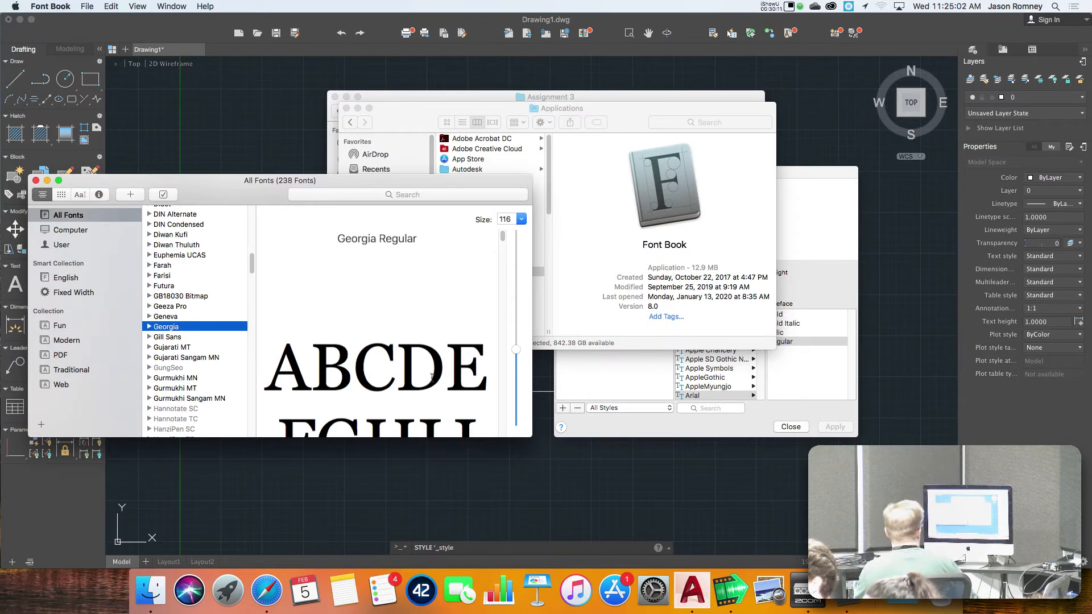
drag(516, 349, 514, 417)
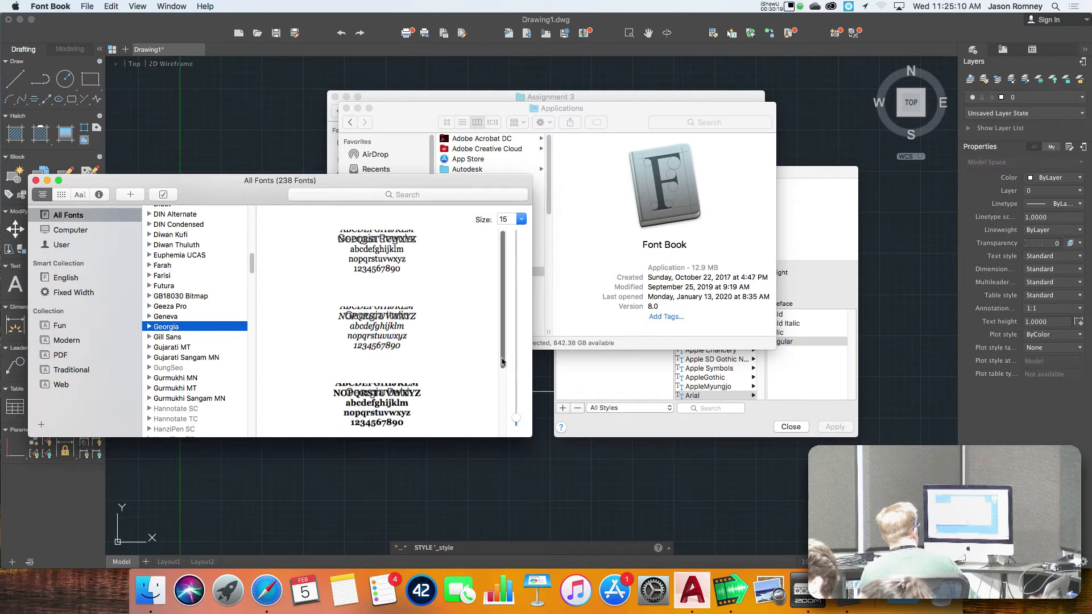
mouse_move(503, 335)
mouse_down()
mouse_move(497, 431)
mouse_move(501, 318)
mouse_up()
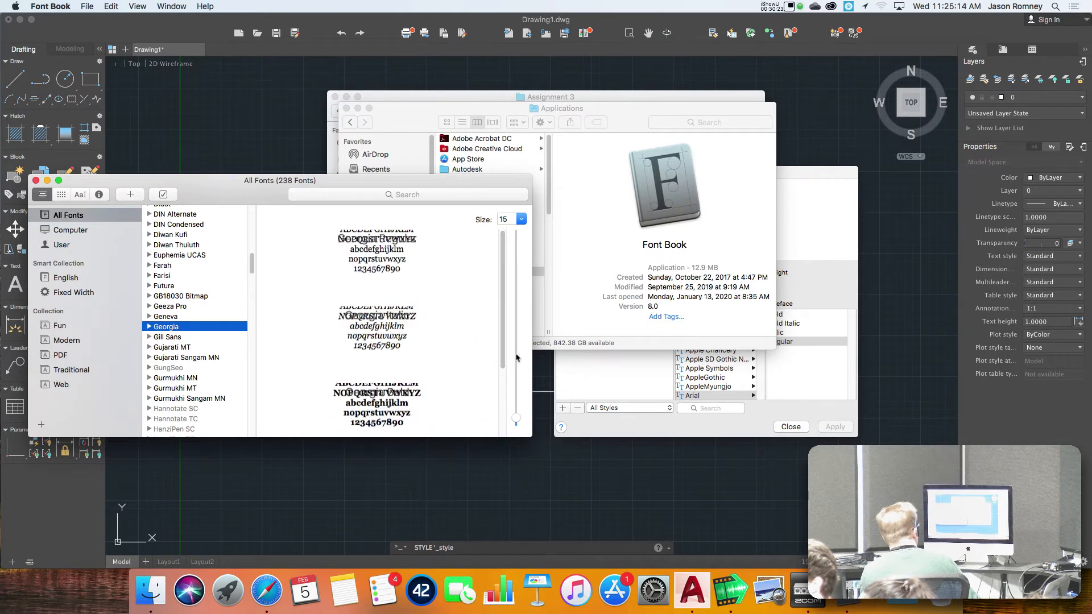
drag(517, 421, 516, 402)
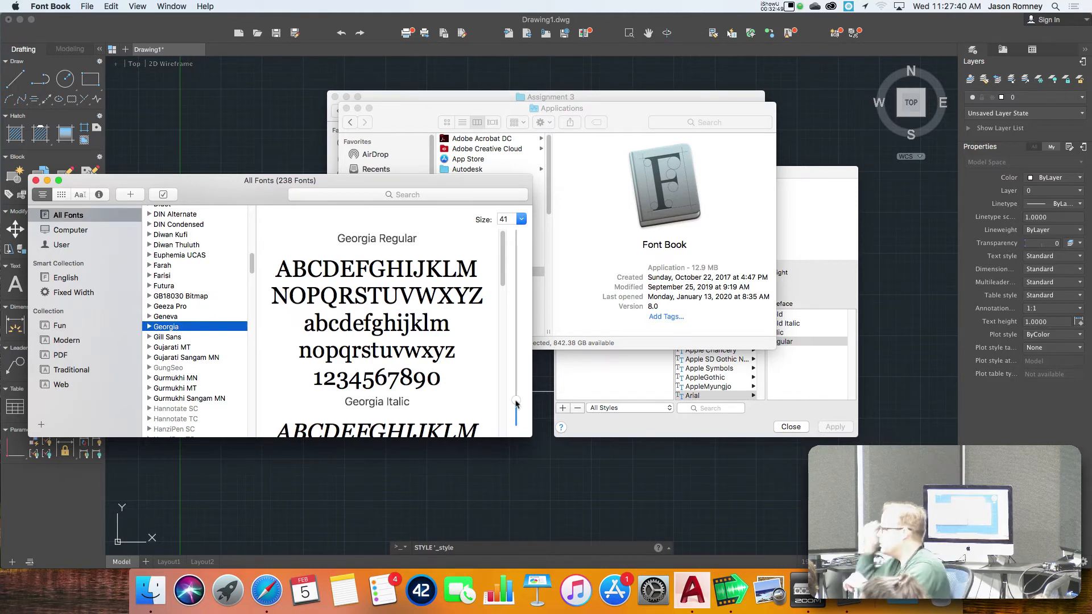
Step: Quit Font Book, switch back to AutoCAD and bring the Text Style settings to the middle of the drawing
key(super+q)
key(super+w)
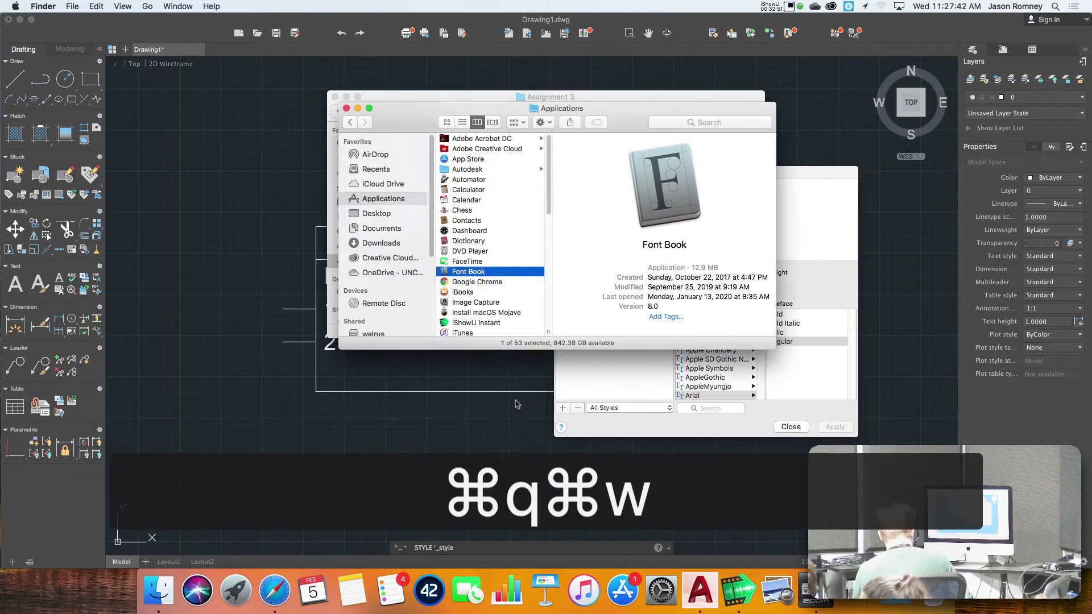
key(super+Tab)
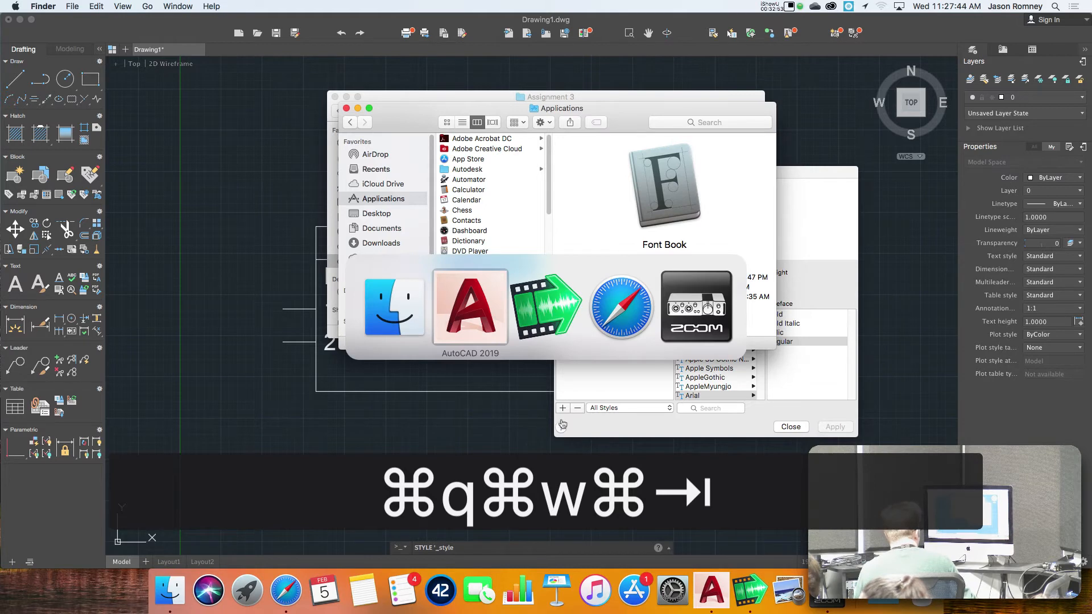
drag(790, 173, 612, 141)
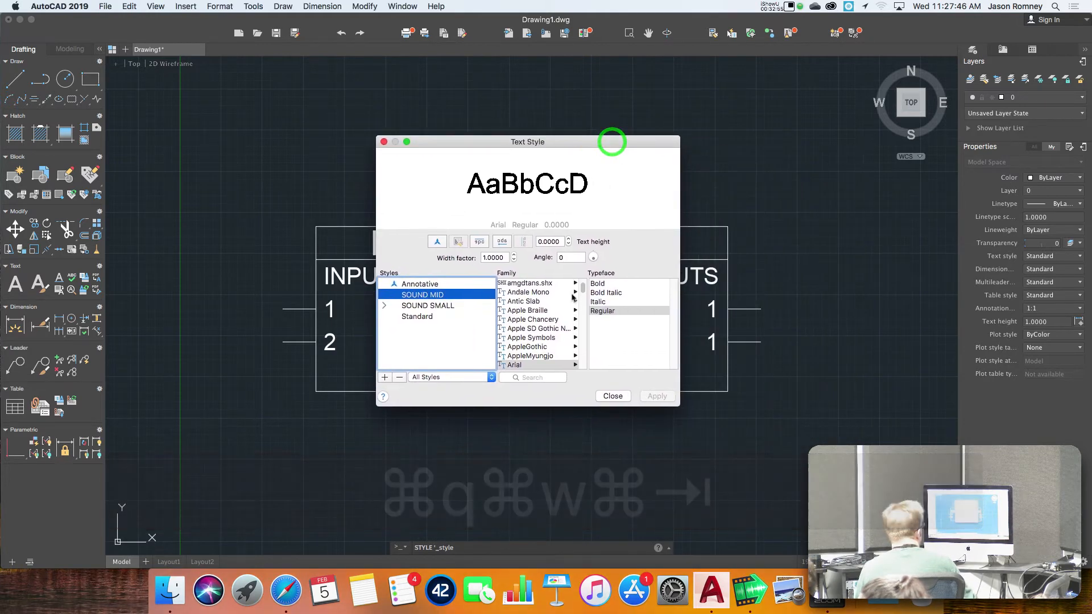
Step: Set the font of the SOUND MID text style to romans.shx and apply the change
mouse_move(582, 289)
mouse_down()
mouse_move(582, 279)
mouse_move(582, 294)
mouse_up()
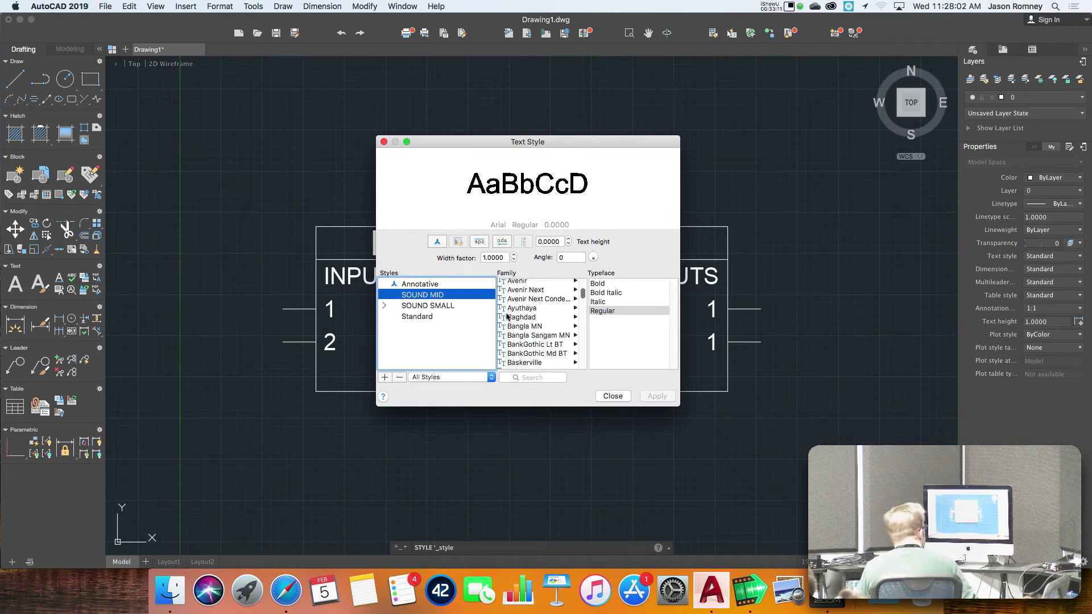
scroll(508, 316, up, 10)
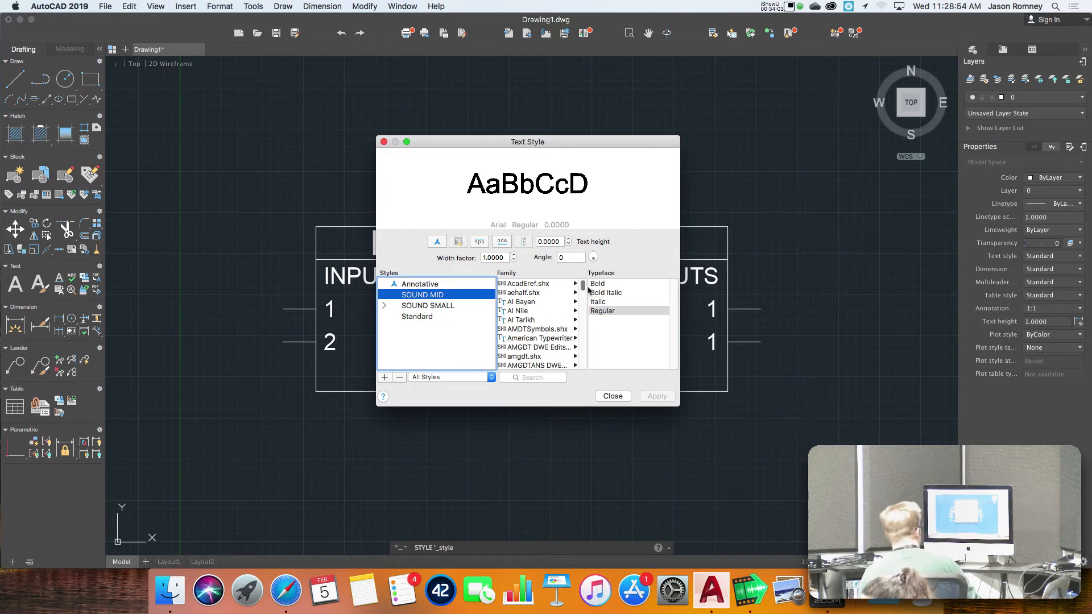
drag(582, 284, 576, 333)
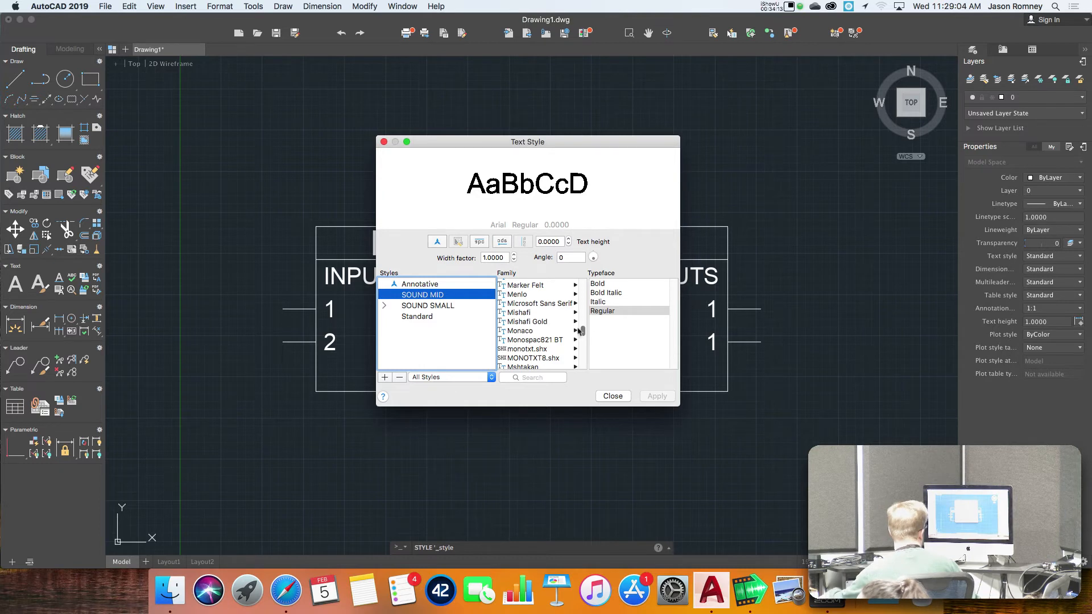
drag(583, 334, 583, 343)
click(533, 309)
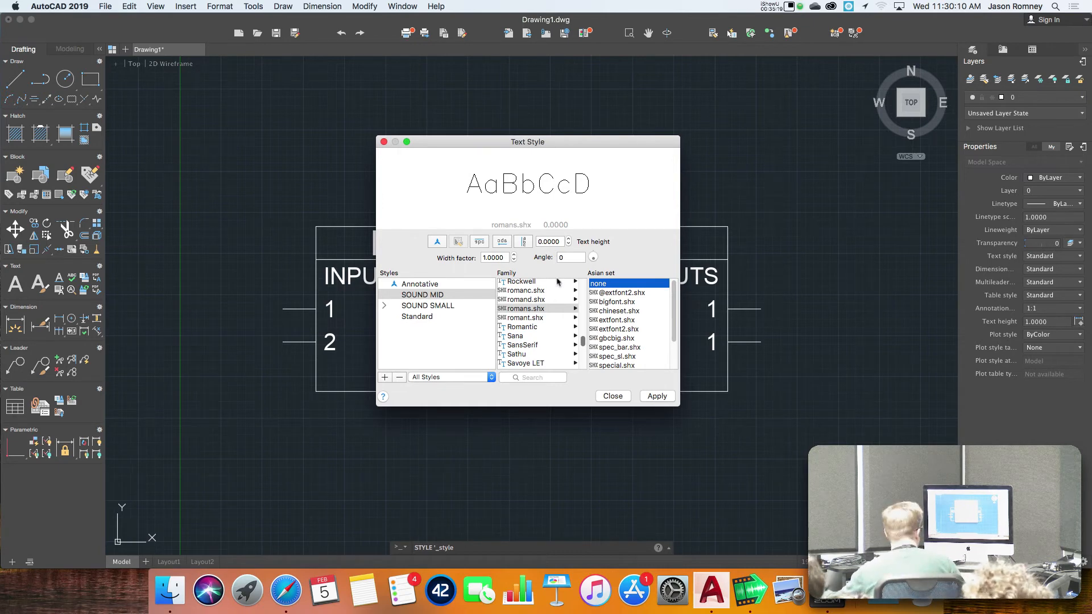
click(546, 310)
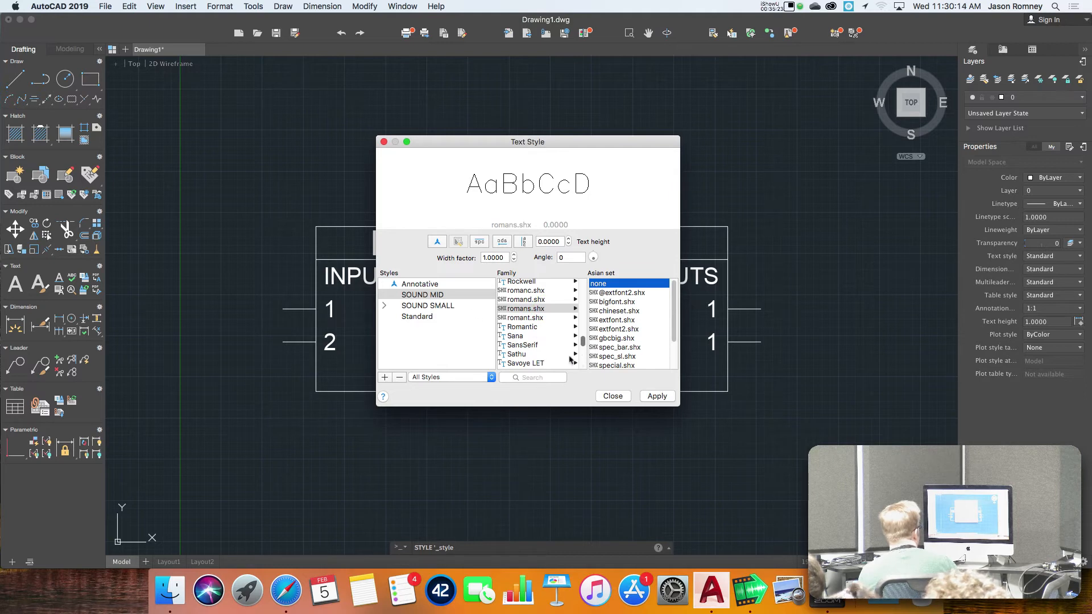
click(659, 398)
Step: Set the font of the SOUND SMALL text style to romans.shx, apply it and close the text style settings
click(447, 307)
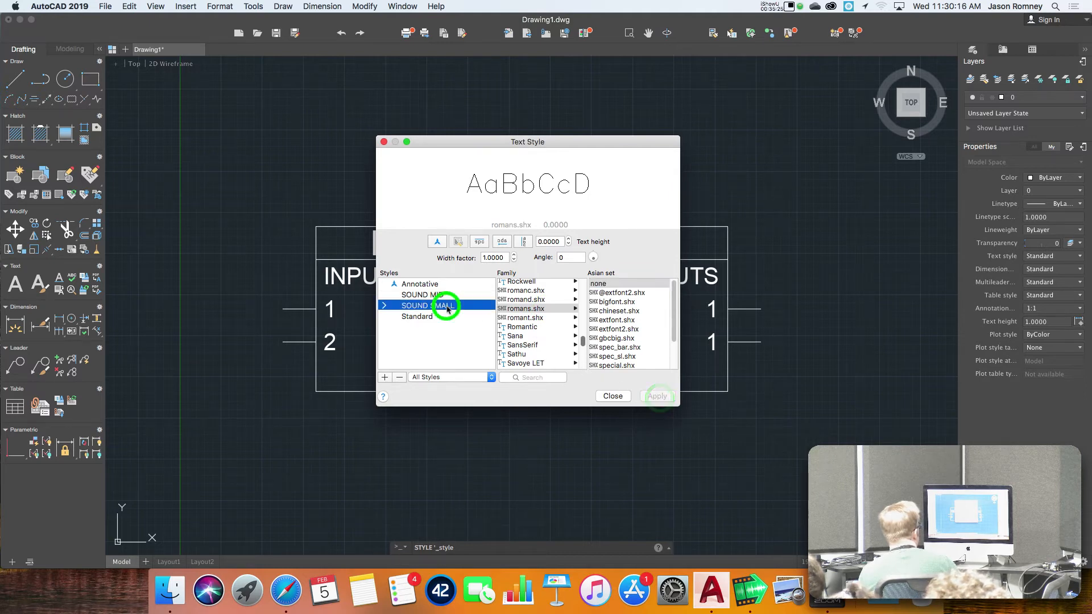
scroll(540, 332, down, 15)
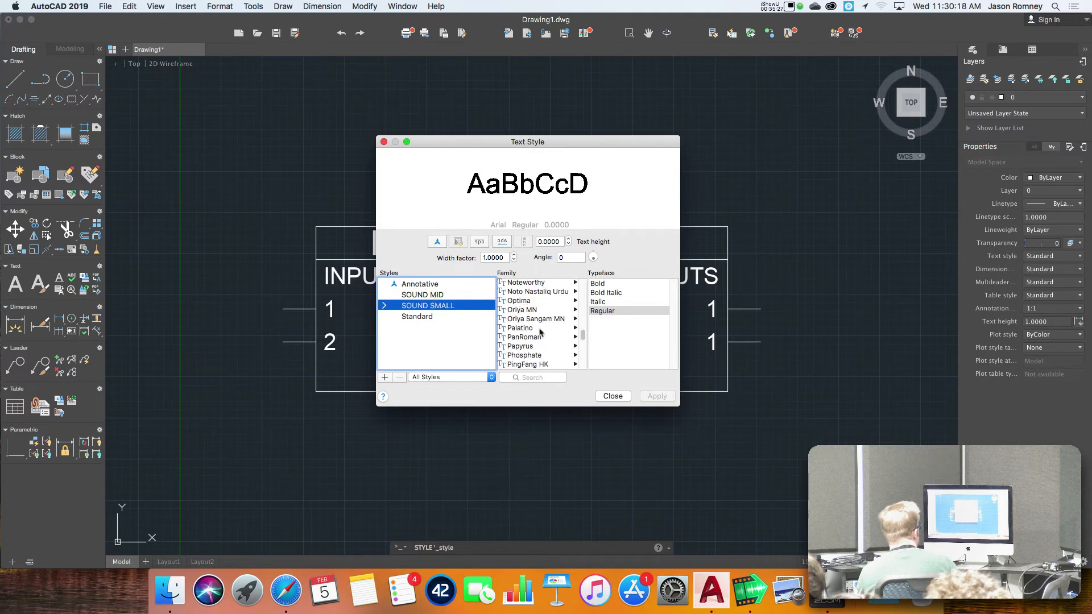
scroll(540, 332, down, 5)
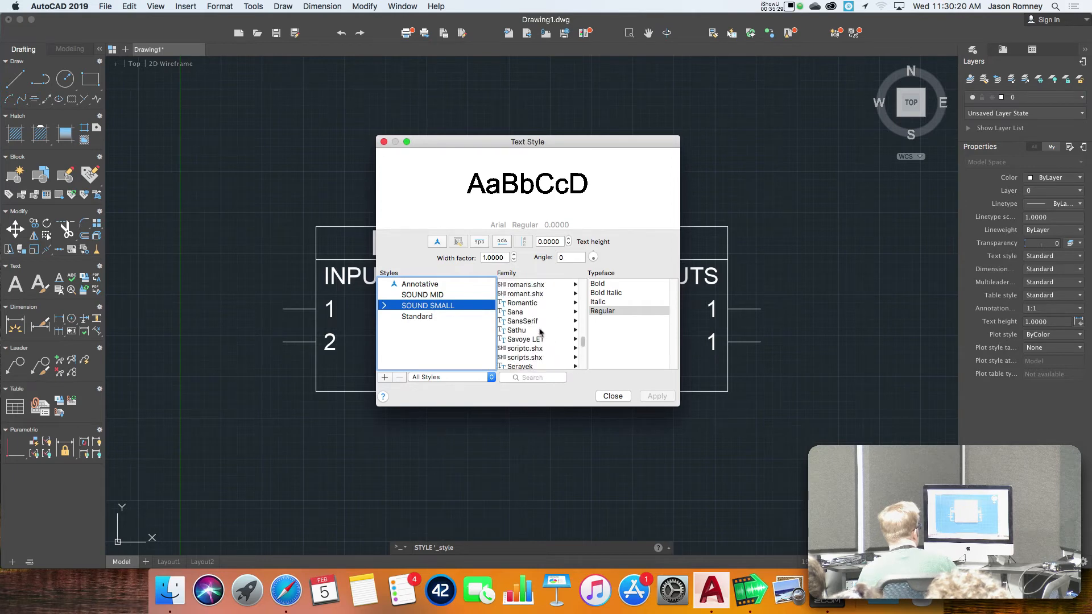
click(532, 285)
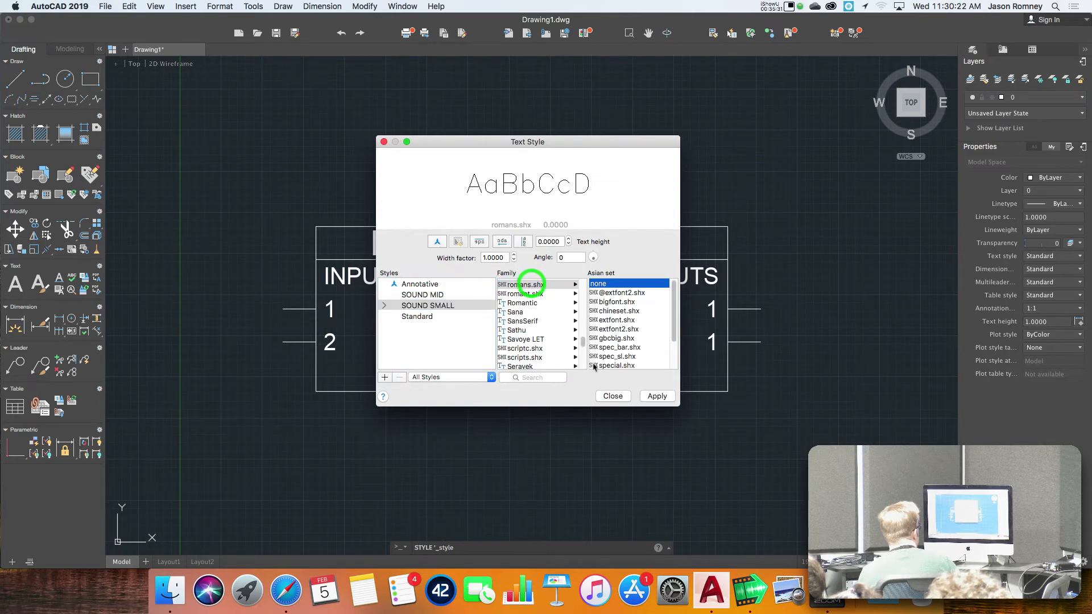
click(663, 397)
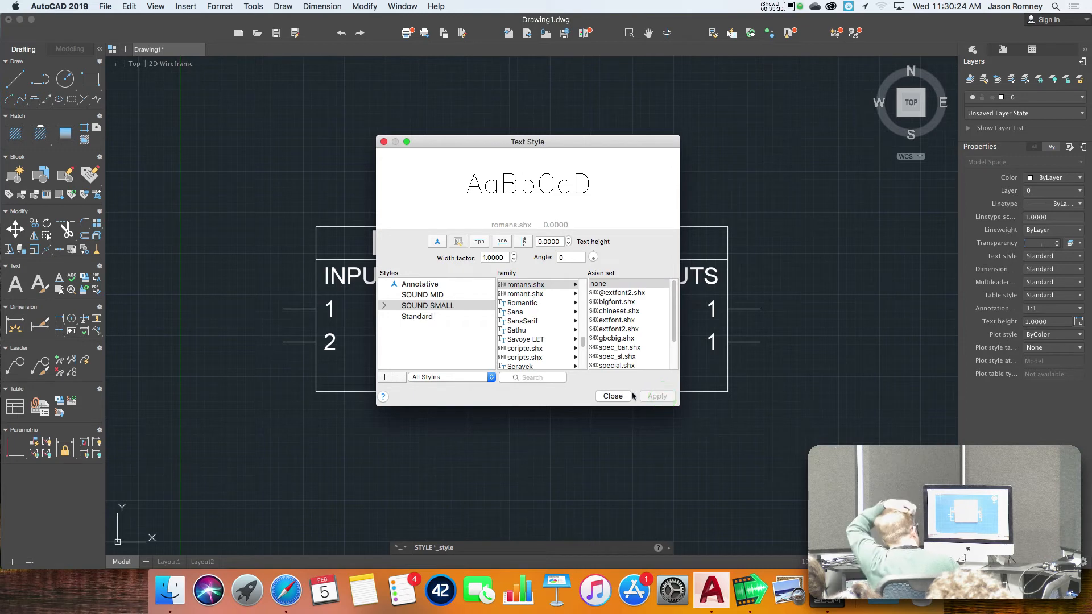
click(613, 396)
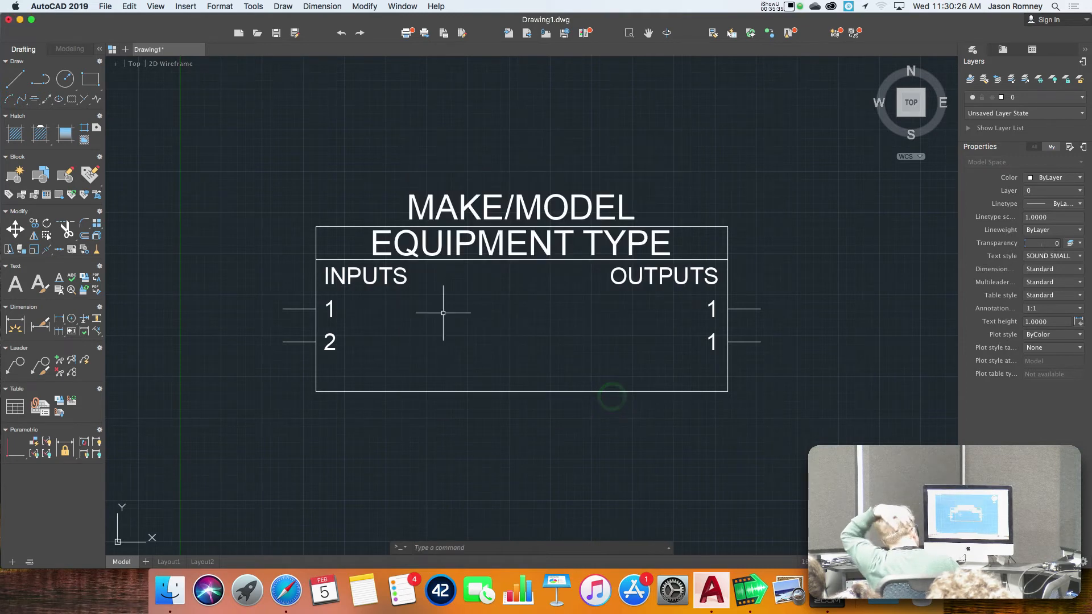
Step: Assign the SOUND MID text style to the EQUIPMENT TYPE and MAKE/MODEL texts of the equipment block
click(455, 243)
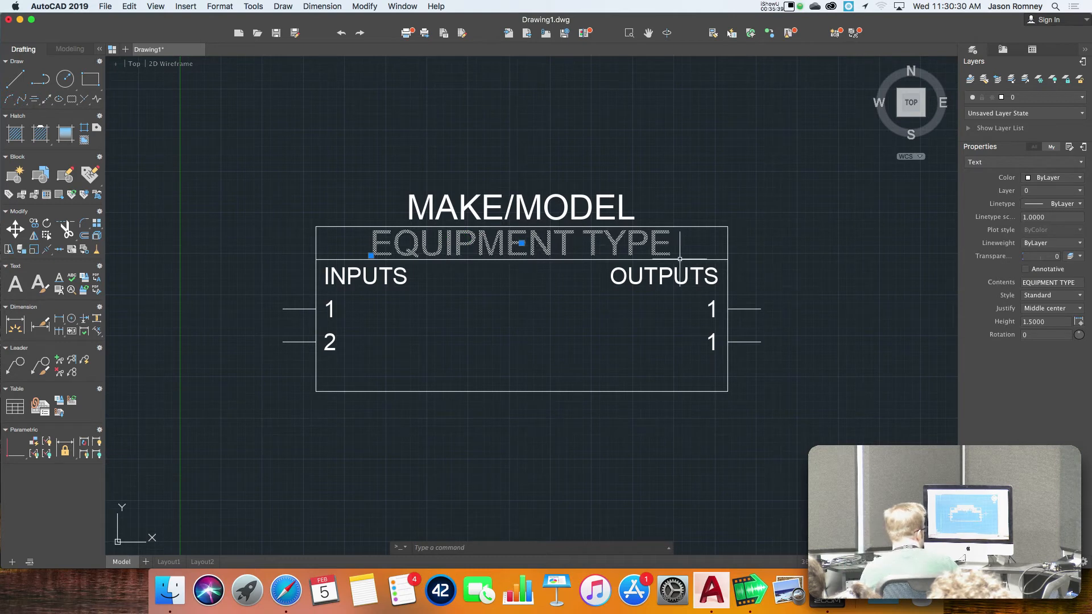
click(1050, 296)
click(1061, 324)
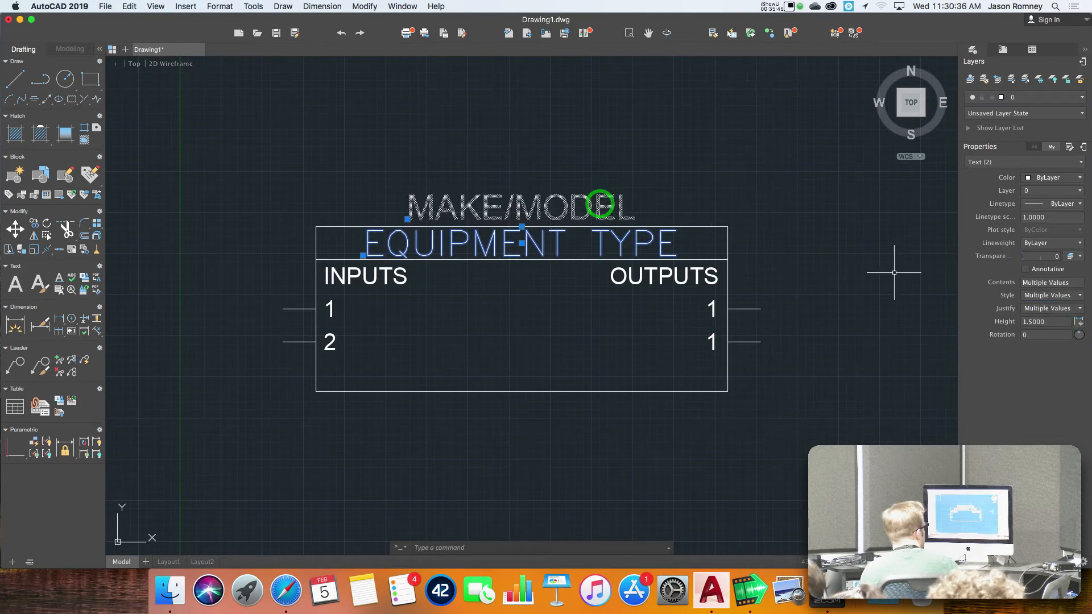
click(586, 201)
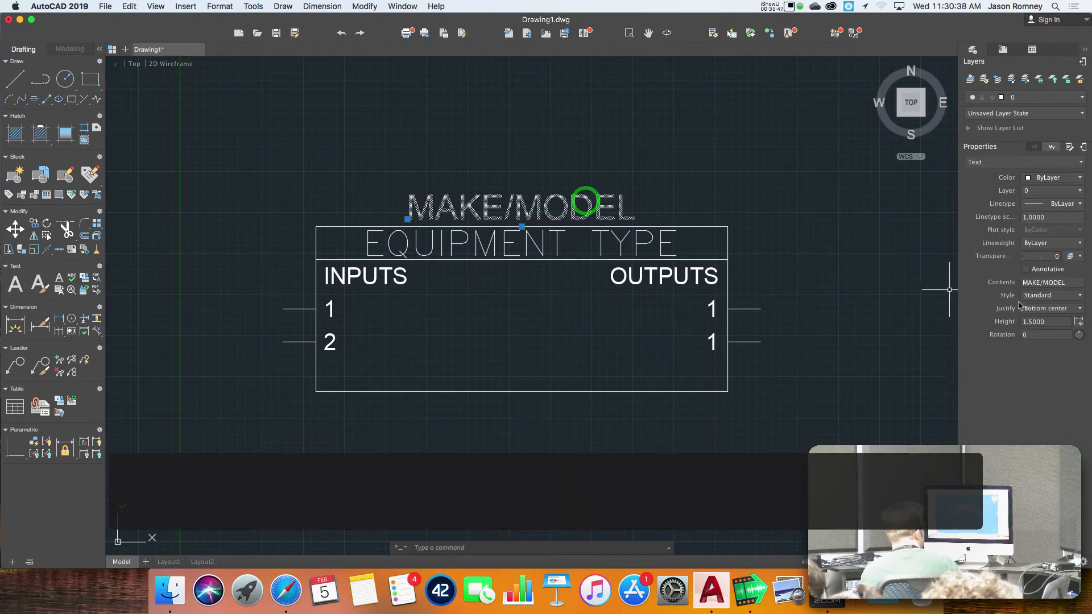
click(1034, 296)
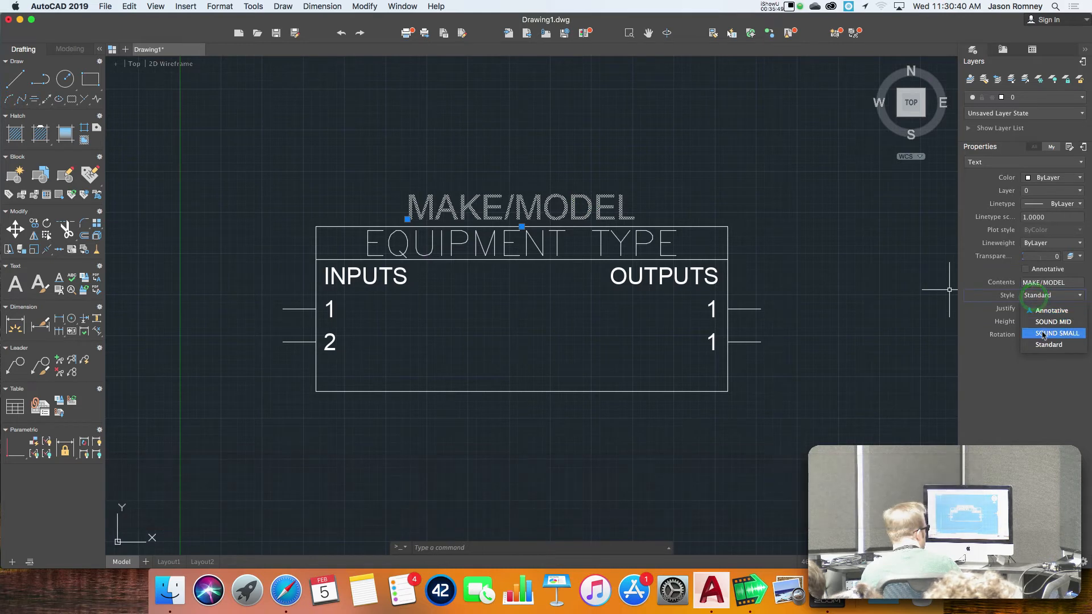
click(1043, 322)
Step: Add the INPUTS and OUTPUTS headings and all their numbers to the selected MAKE/MODEL text and assign the SOUND SMALL style to them
click(658, 312)
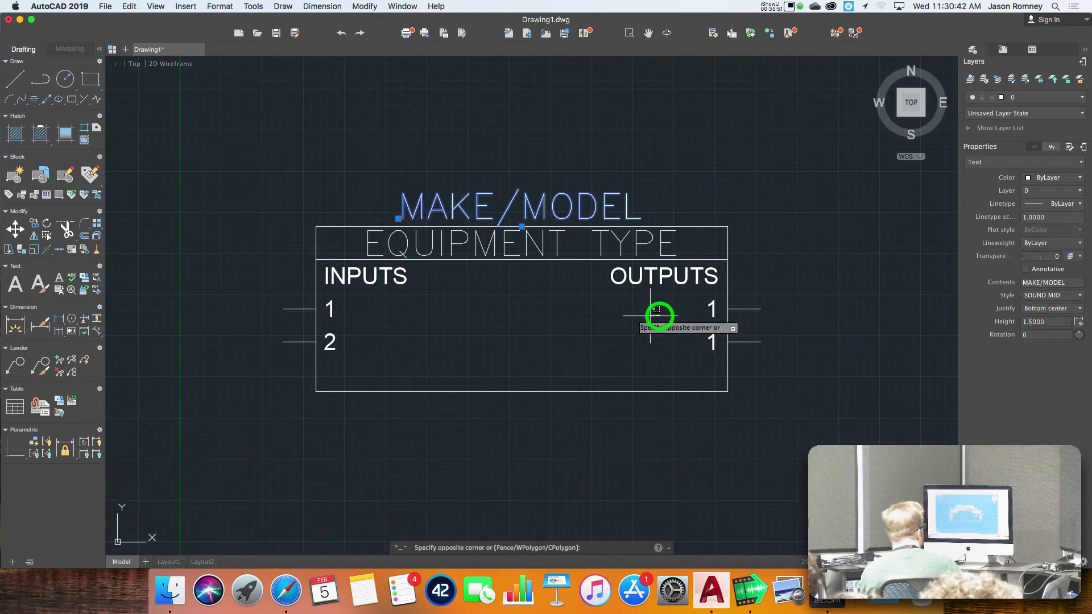
click(713, 364)
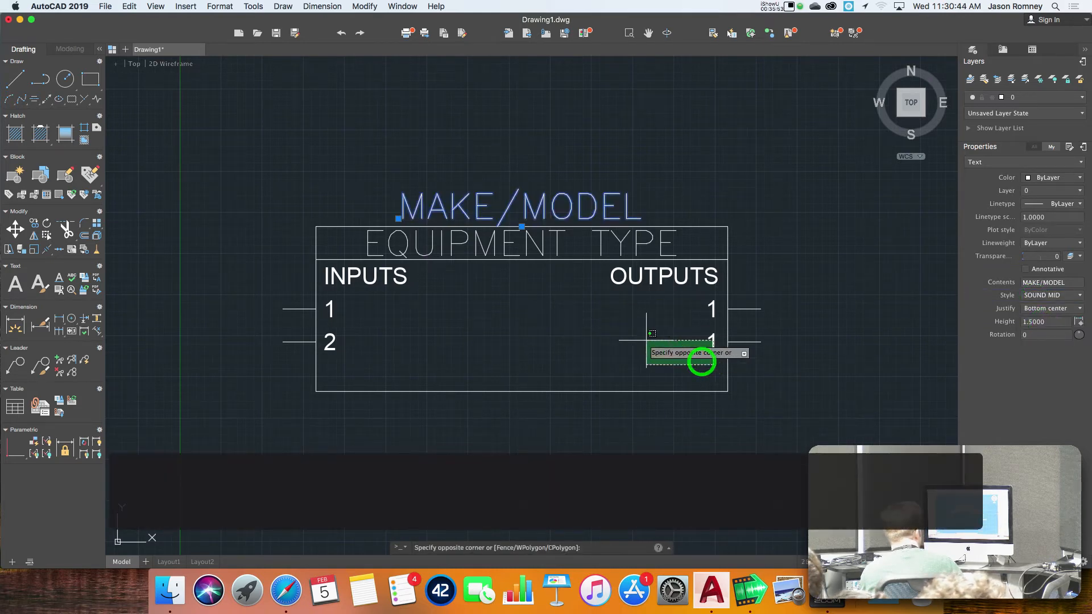
click(324, 272)
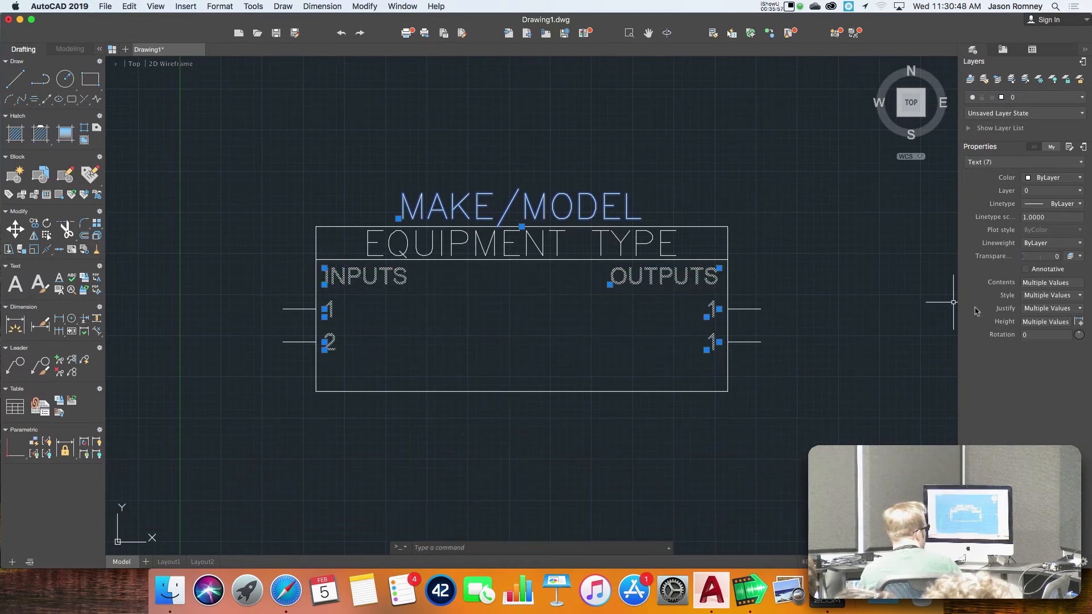
click(1057, 302)
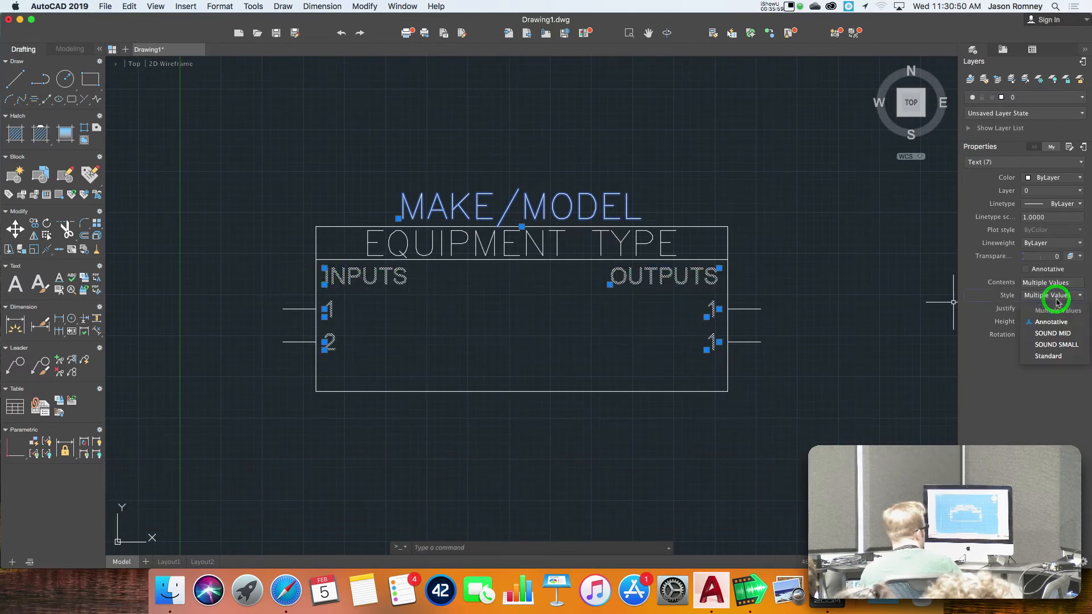
click(1062, 345)
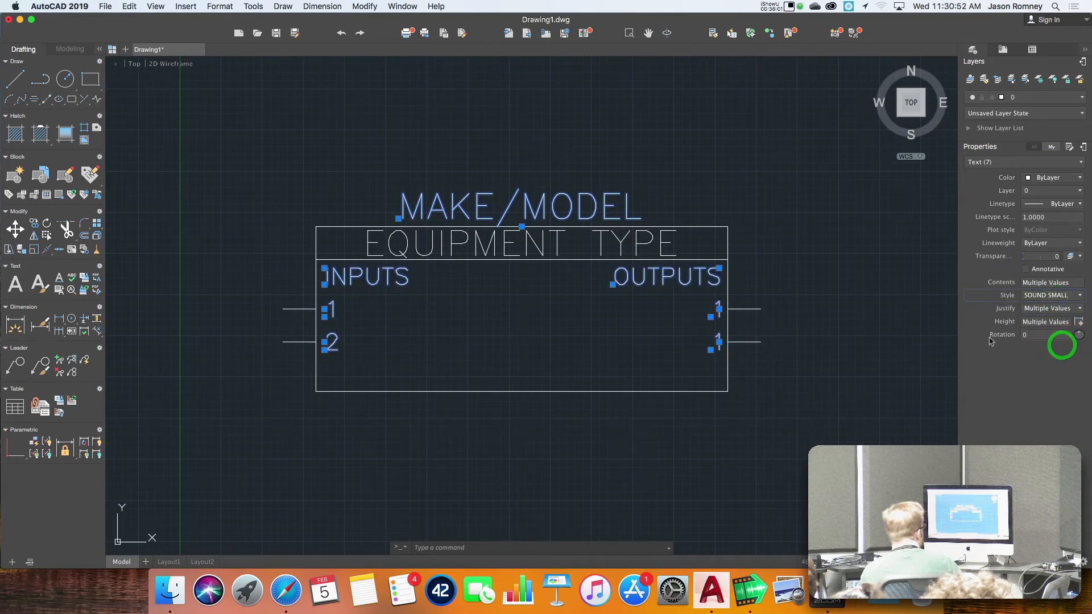
key(Escape)
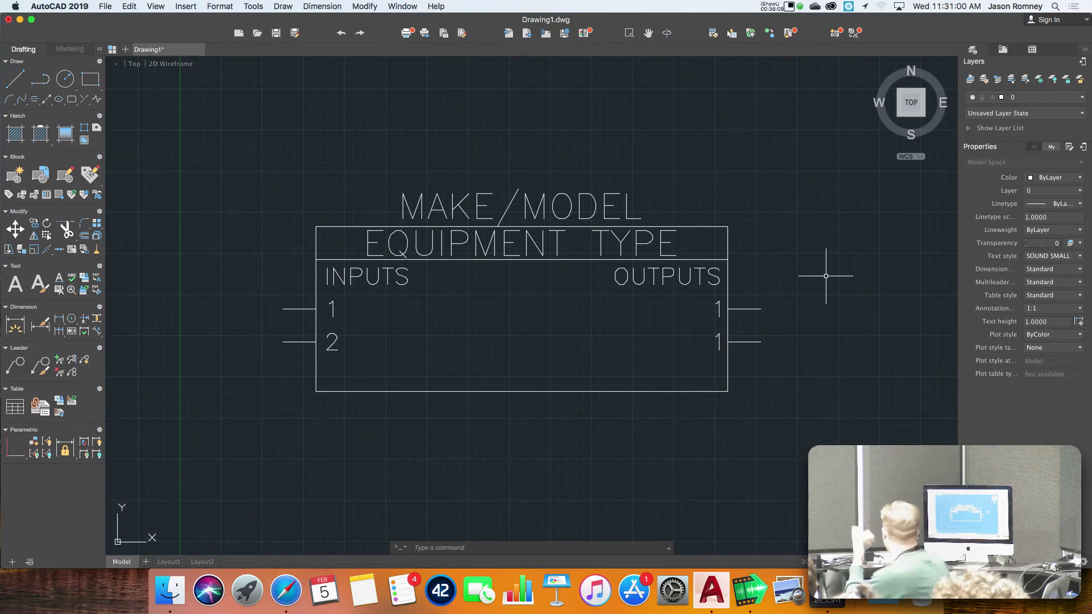
Step: Copy the whole equipment block with its texts, placing one copy directly above and one directly below the original
scroll(744, 267, down, 1)
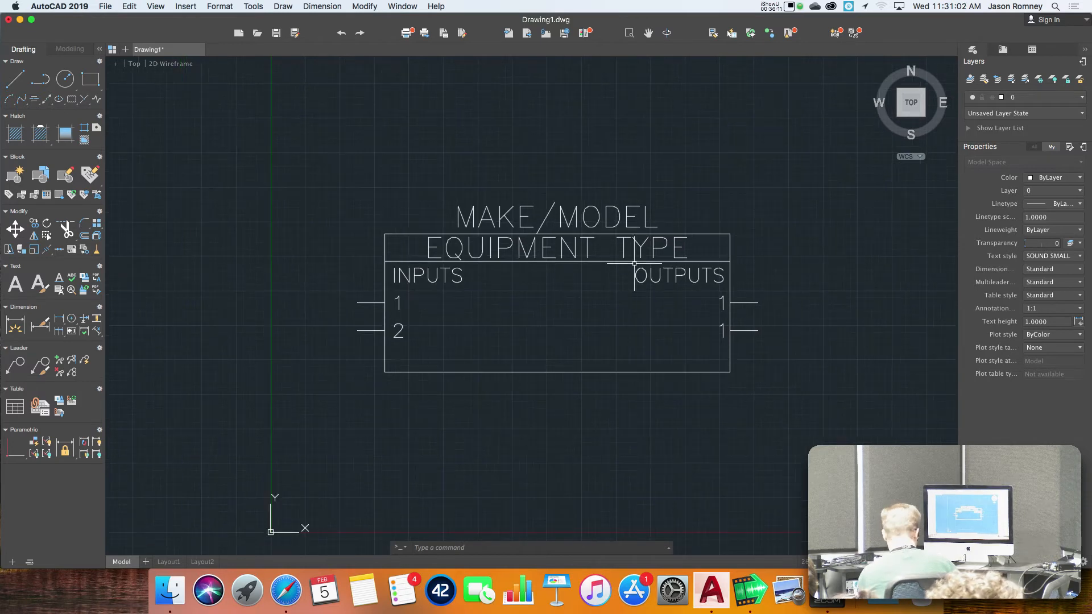
text(co)
key(Return)
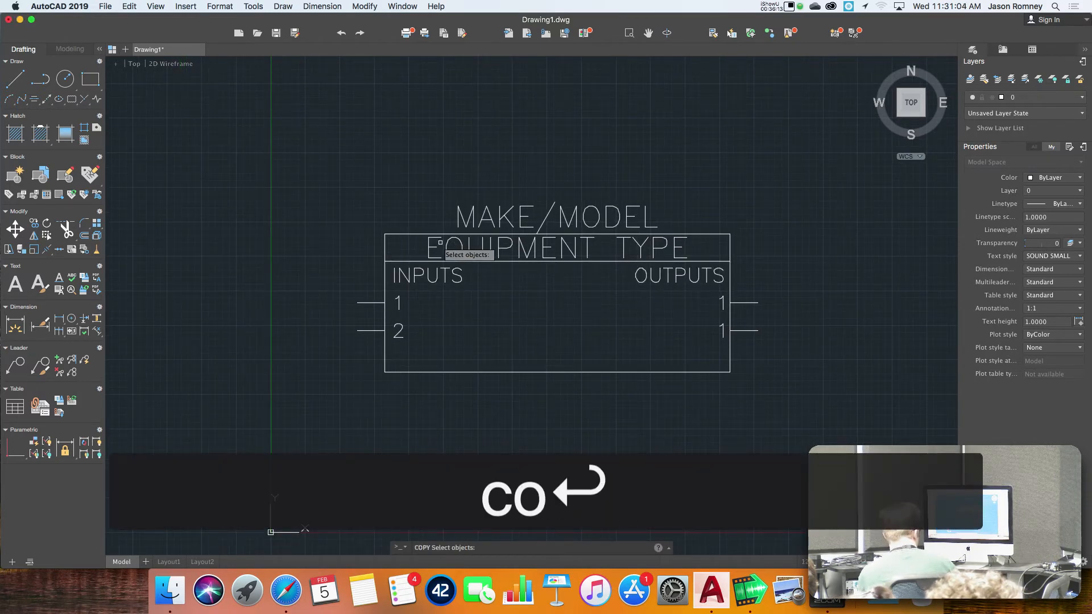
click(288, 163)
click(807, 456)
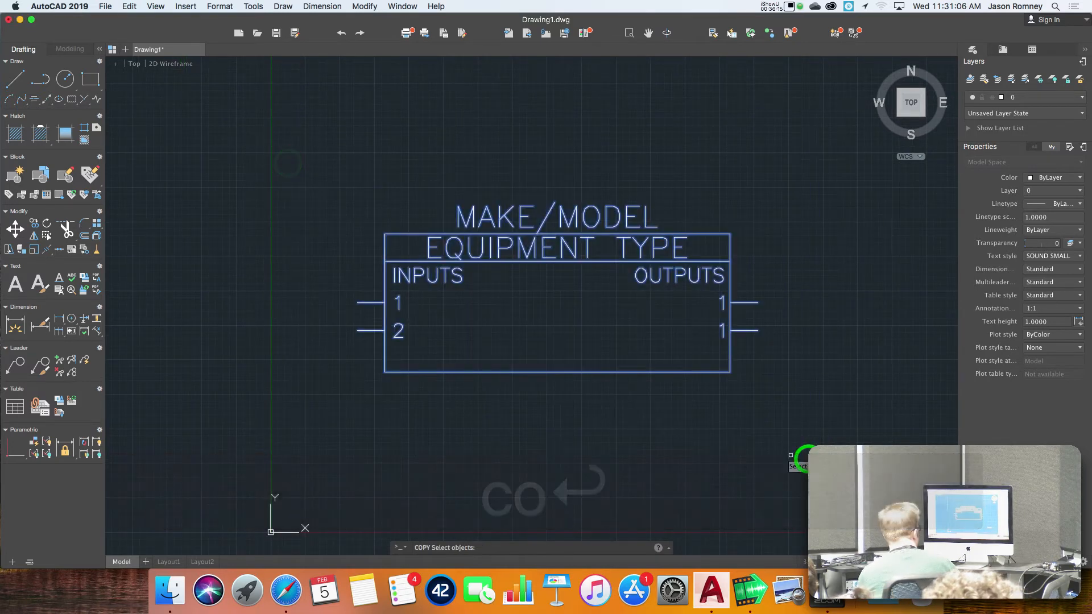
scroll(564, 410, down, 2)
key(Return)
click(479, 326)
click(475, 197)
click(479, 449)
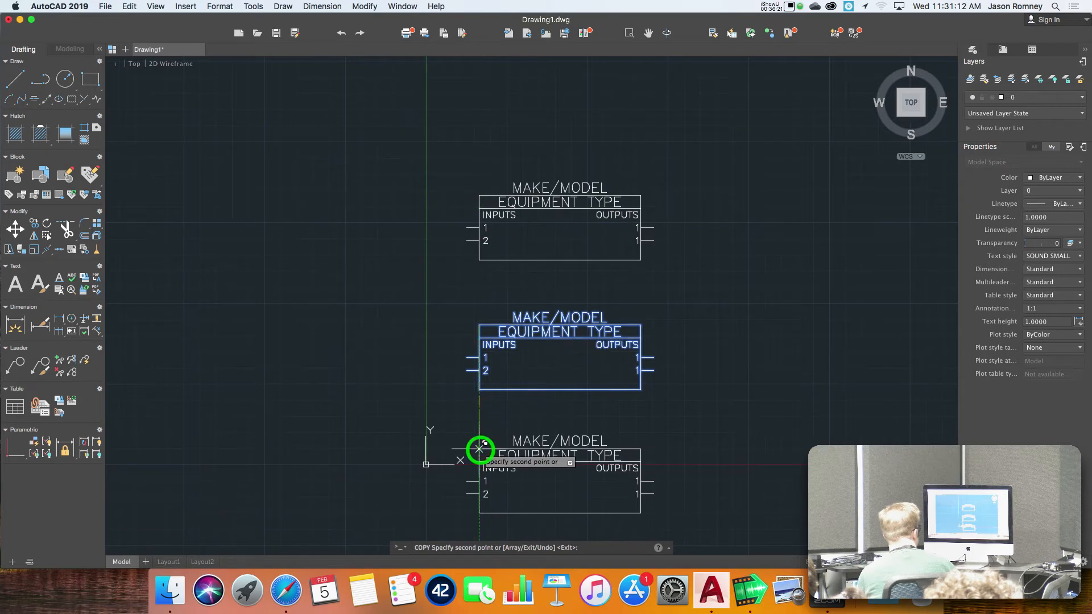
Step: Place three more copies of the block in a second column to the right of the first and end the copying
click(756, 447)
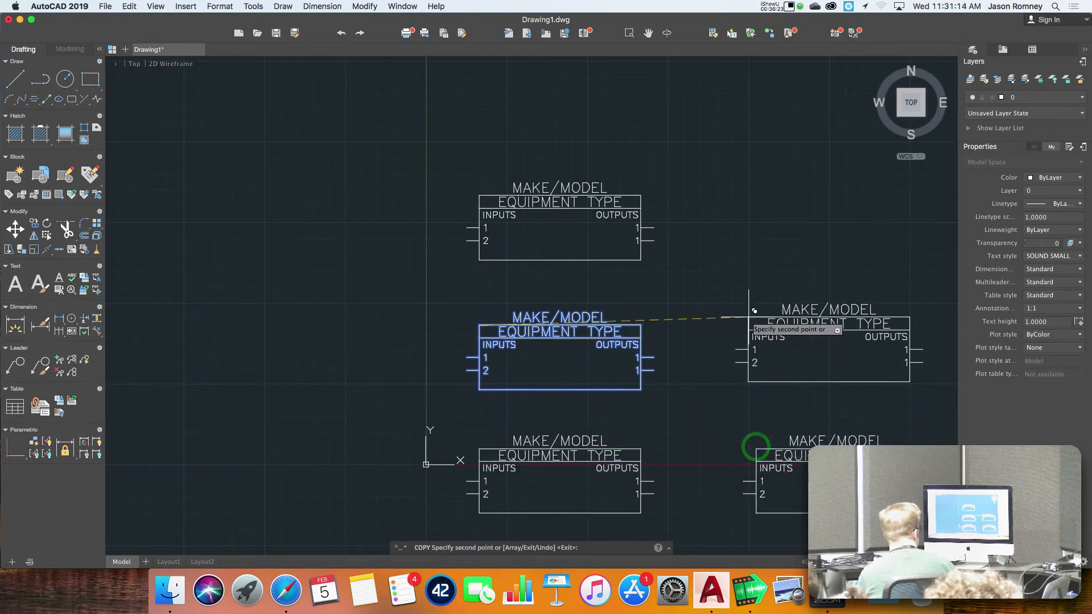
click(751, 325)
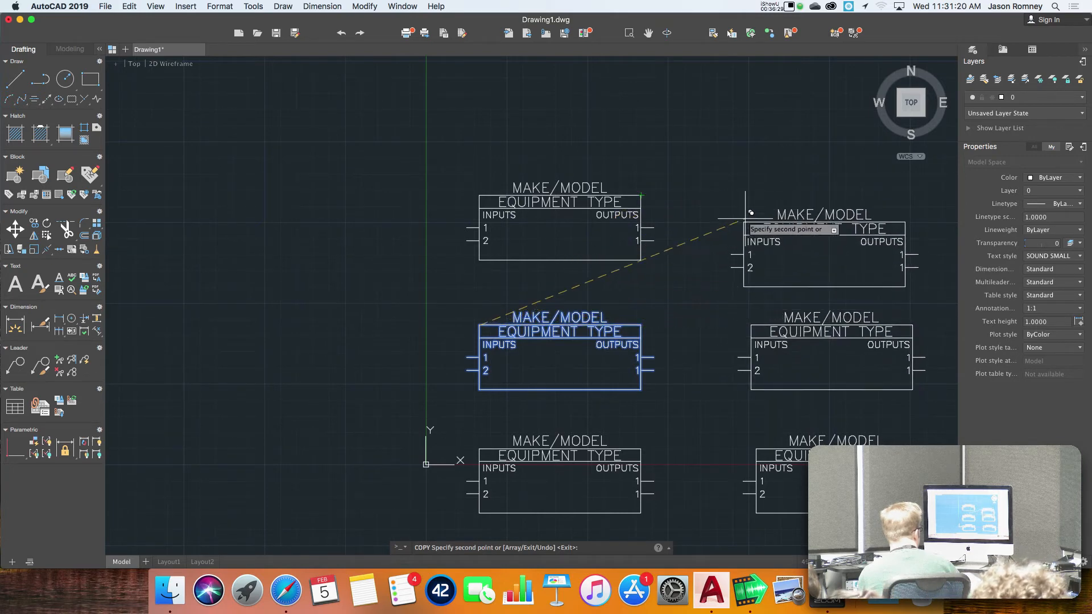
click(752, 189)
key(Escape)
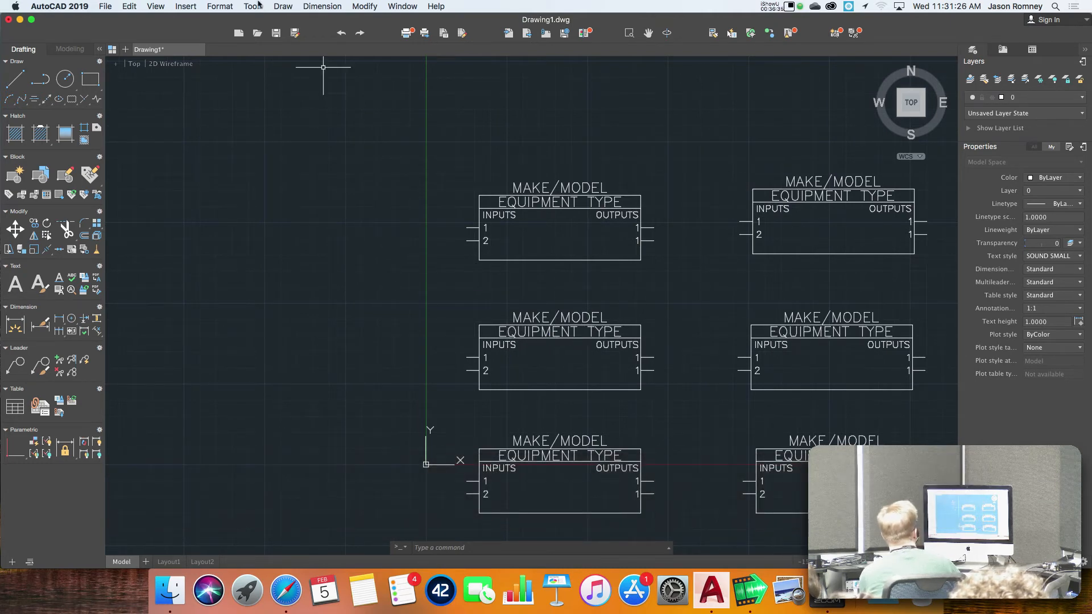
Step: Change the SOUND MID text style's font to romand.shx, apply it, and inspect the EQUIPMENT TYPE lettering up close
click(222, 6)
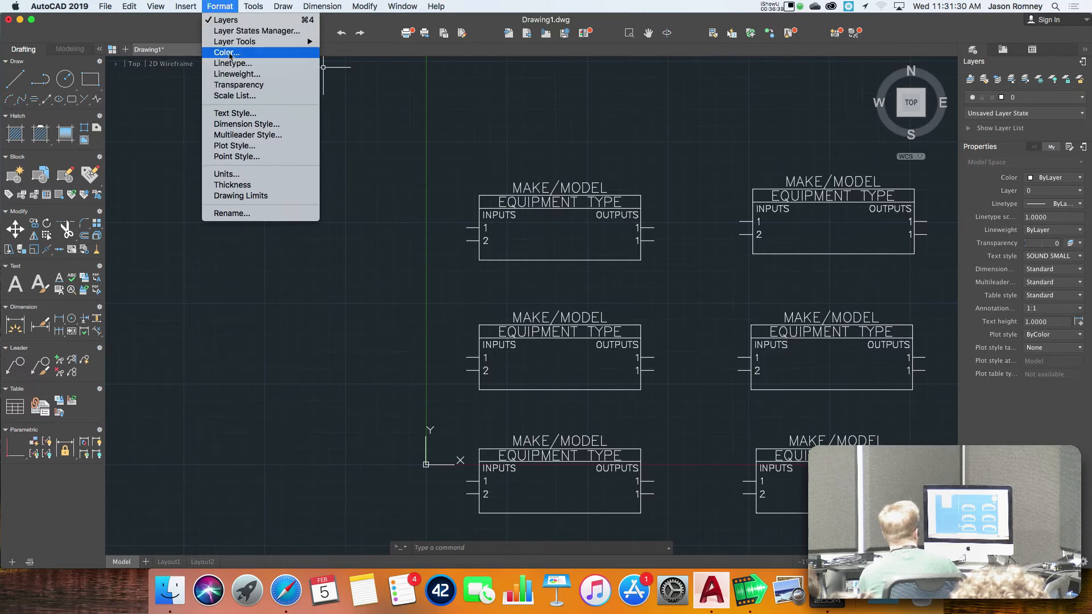
click(236, 113)
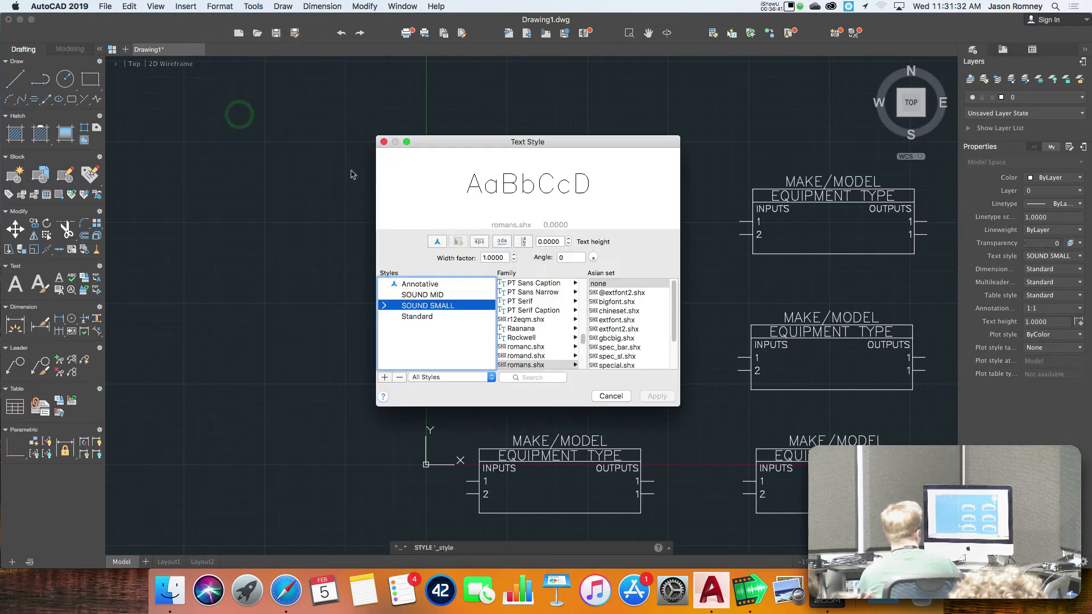
drag(399, 141, 271, 96)
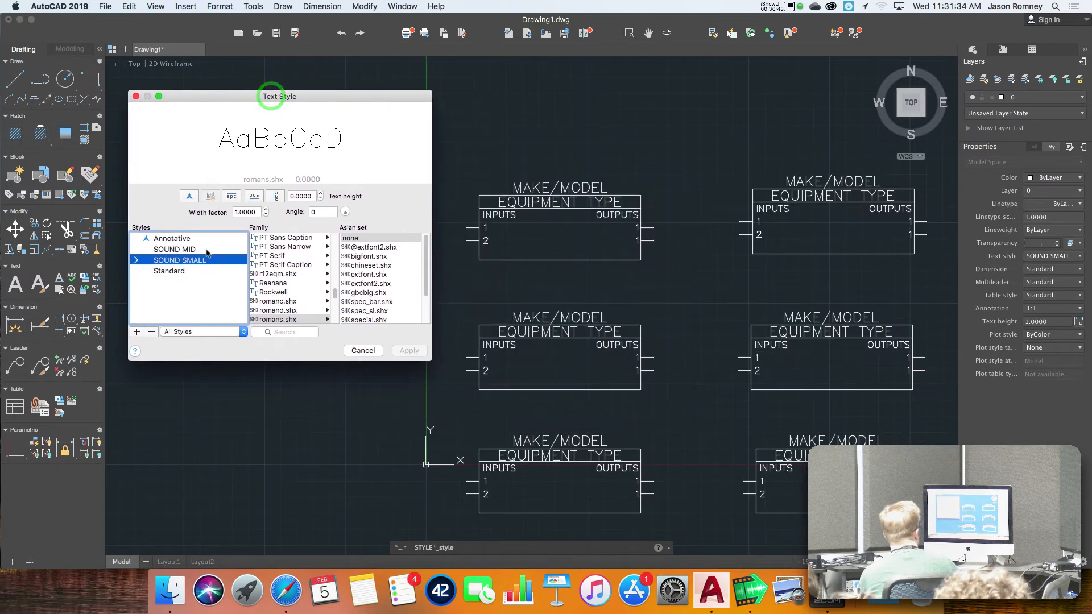
click(211, 251)
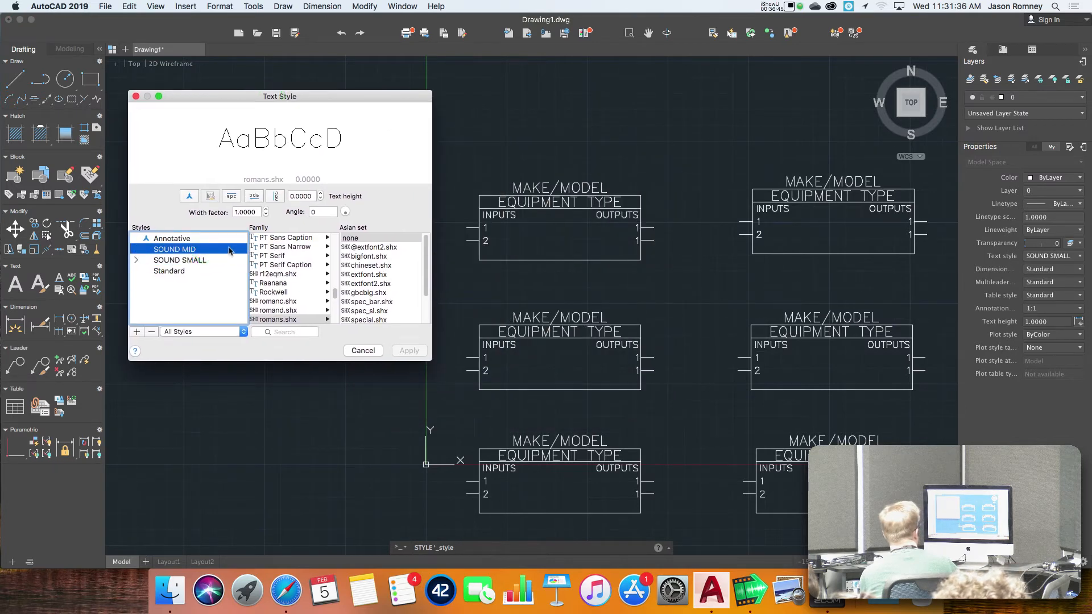
click(218, 247)
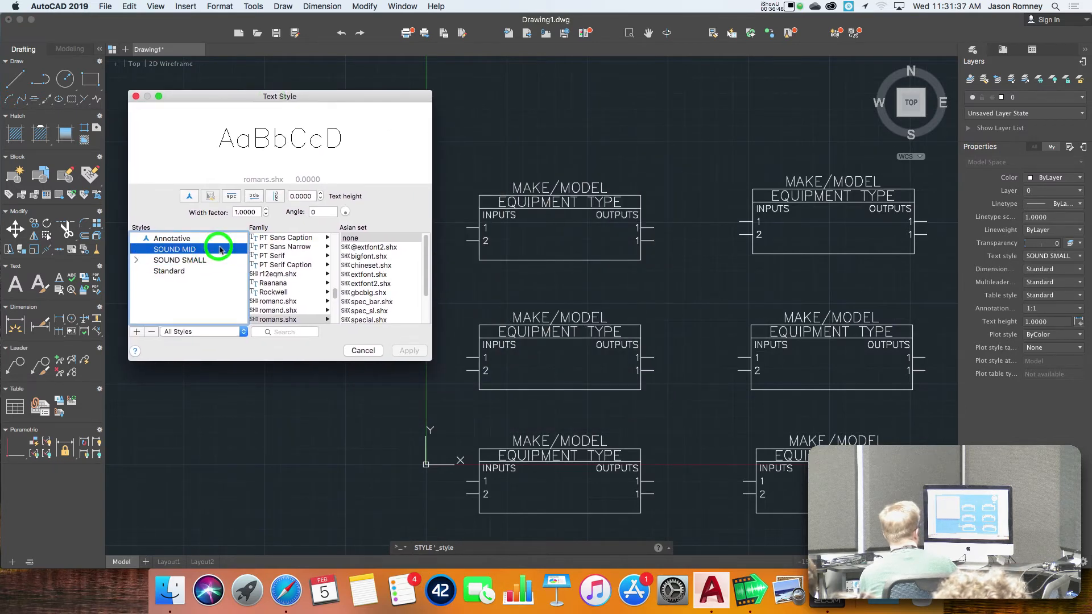
click(277, 311)
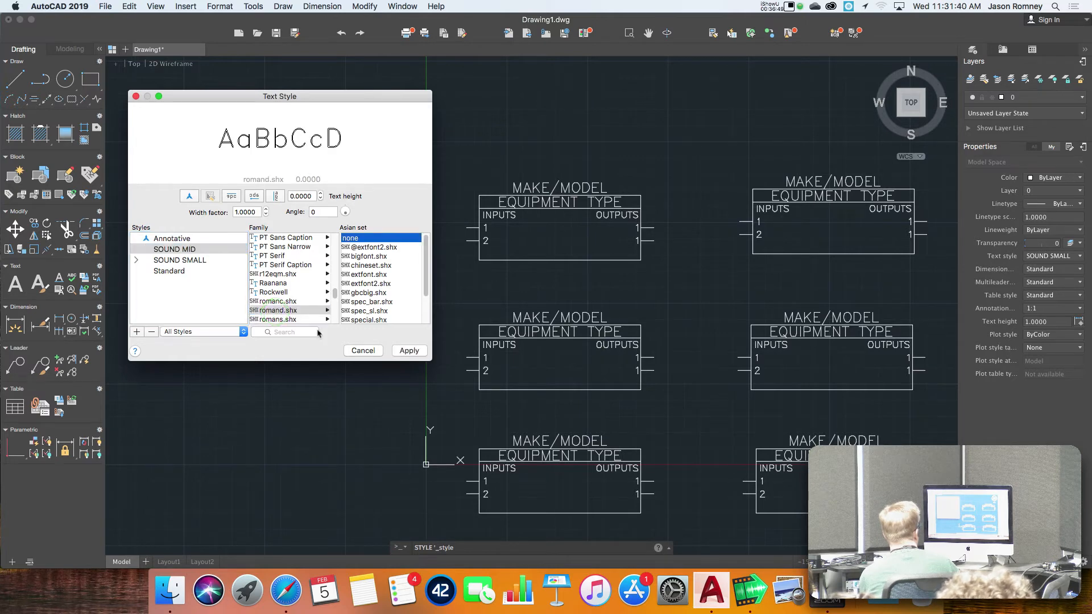
click(405, 351)
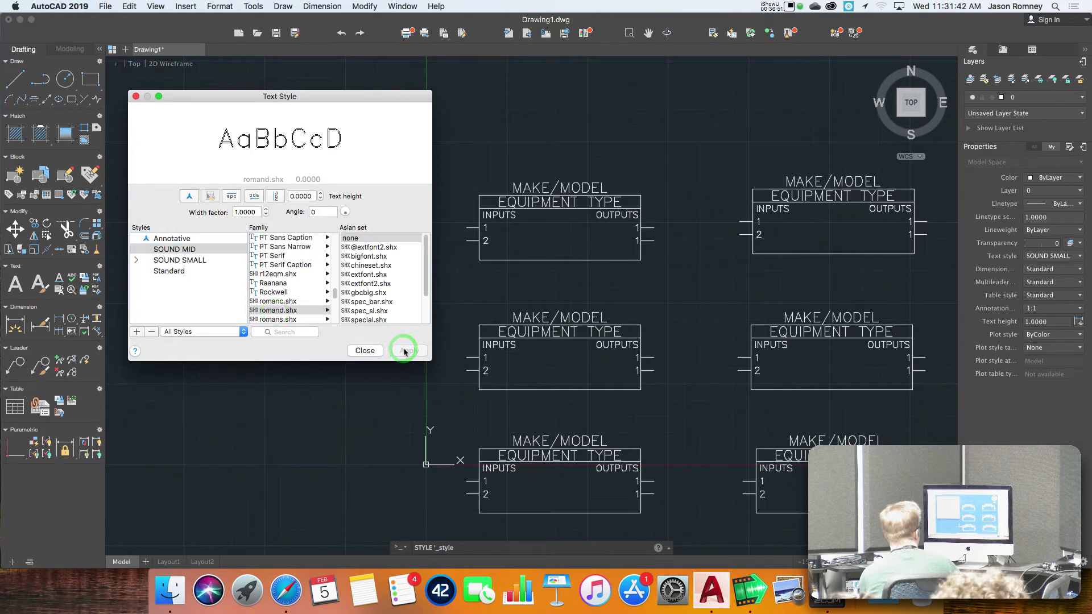
click(364, 351)
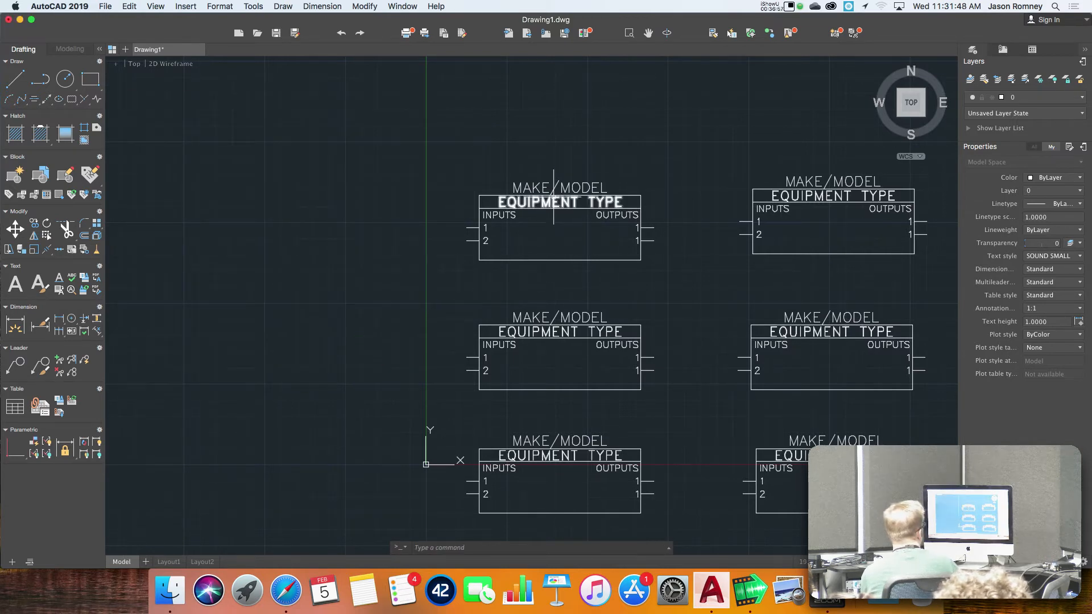
scroll(556, 209, up, 5)
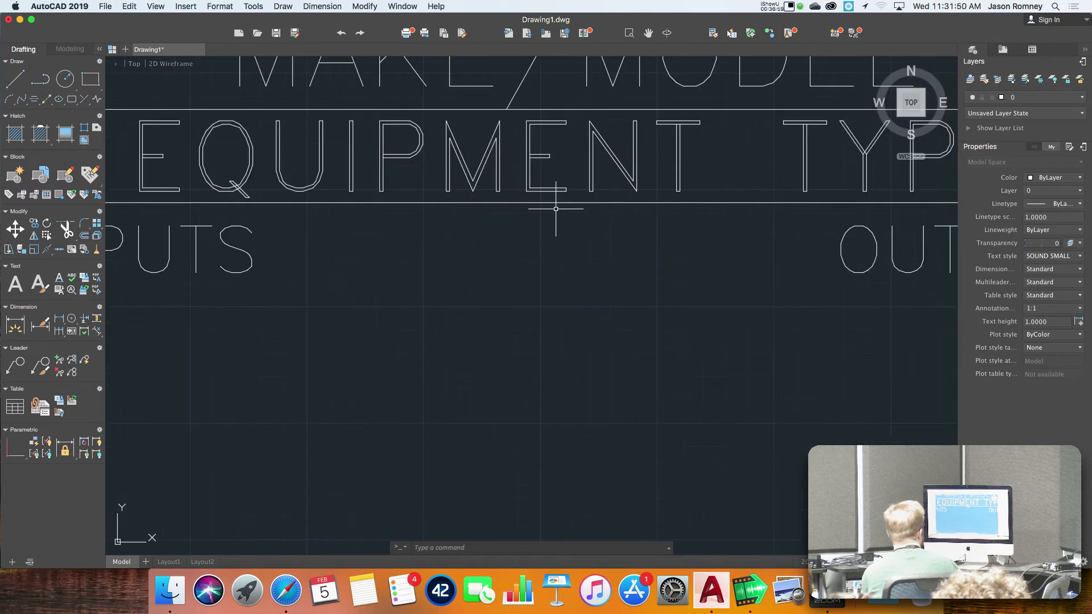
scroll(556, 209, down, 2)
scroll(555, 209, down, 3)
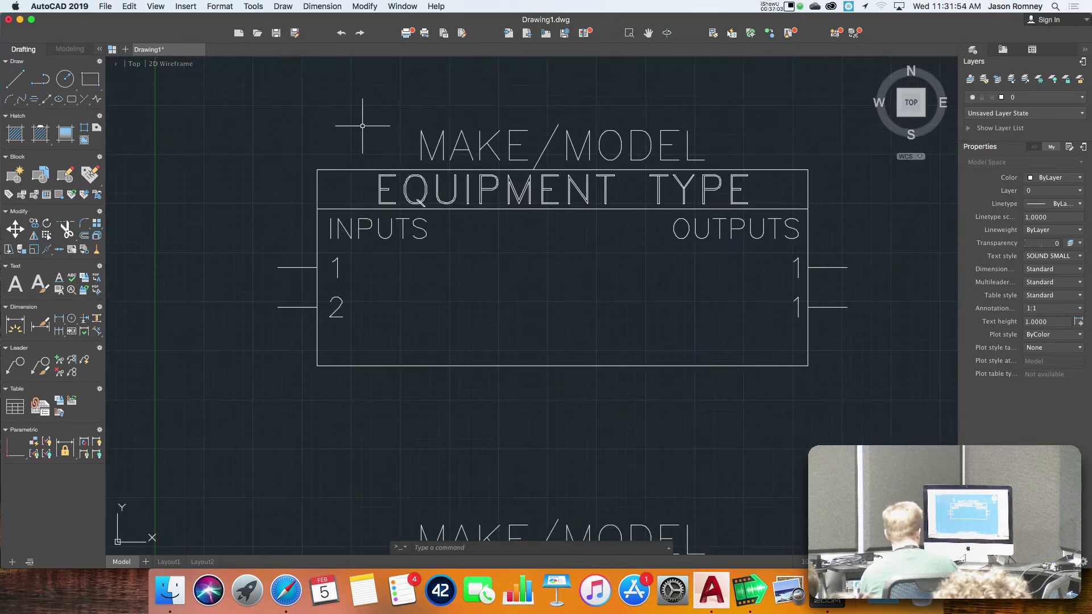
Step: Set the SOUND MID text style's font back to romans.shx, apply it and close the style settings
click(215, 6)
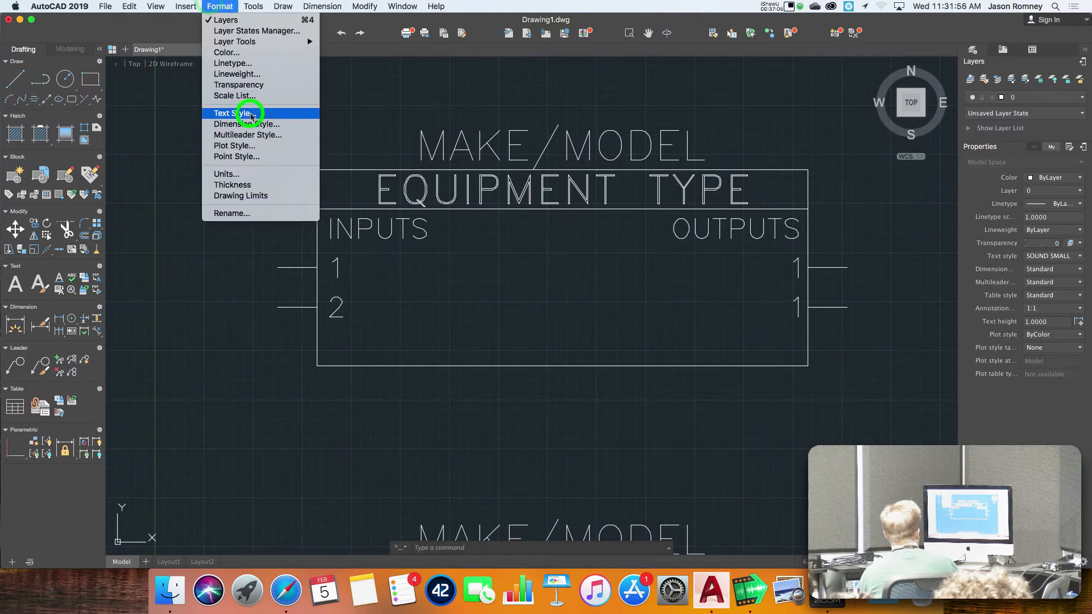
click(251, 114)
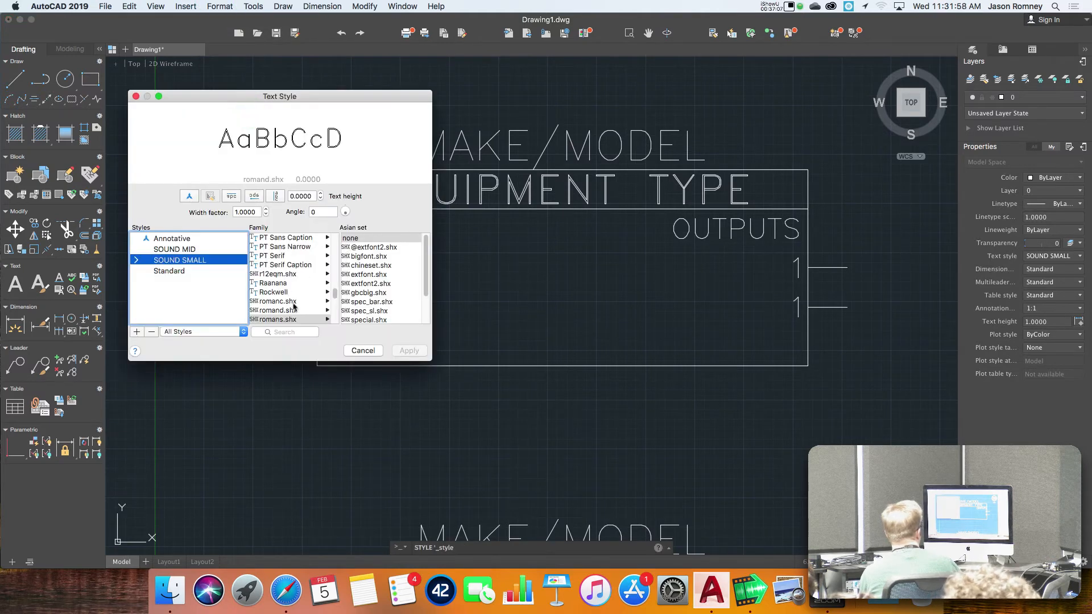
click(193, 249)
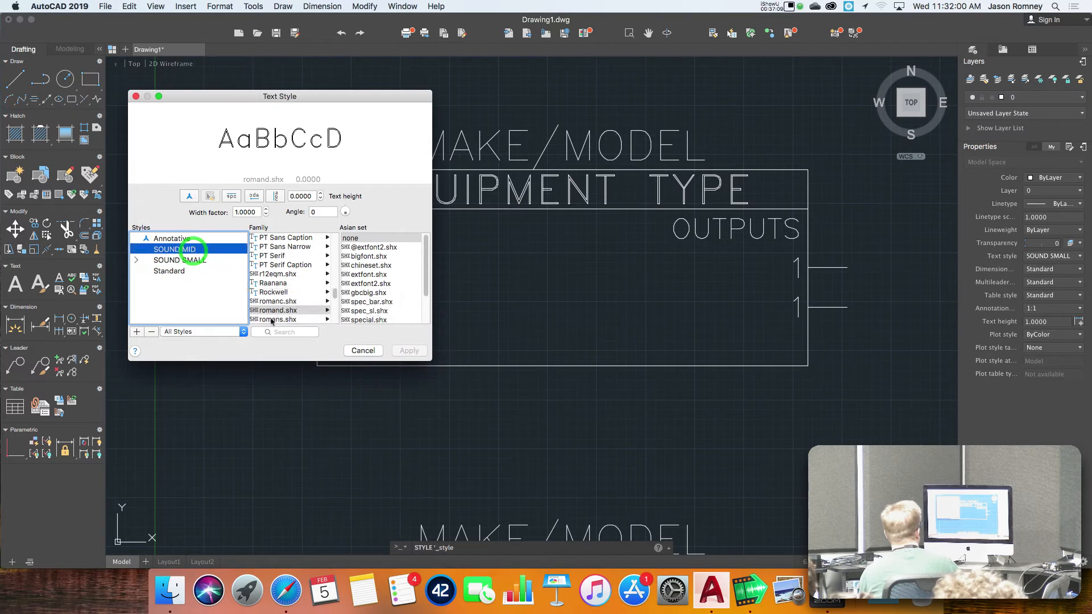
click(278, 319)
click(405, 350)
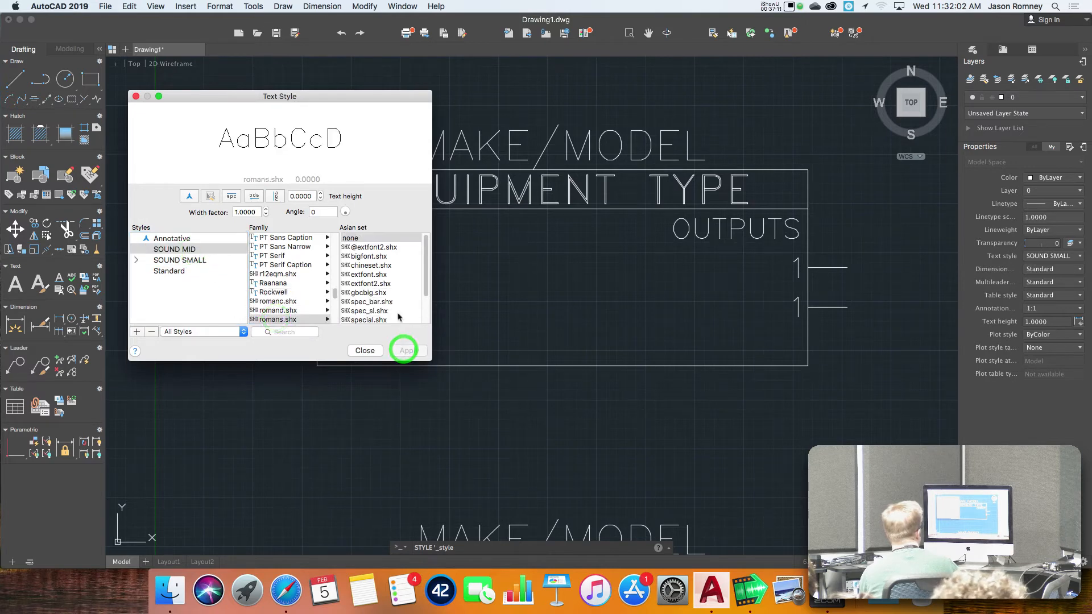
click(364, 350)
Step: Assign the SOUND MID text style to the MAKE/MODEL text of the upper block in the first column and deselect it
click(466, 147)
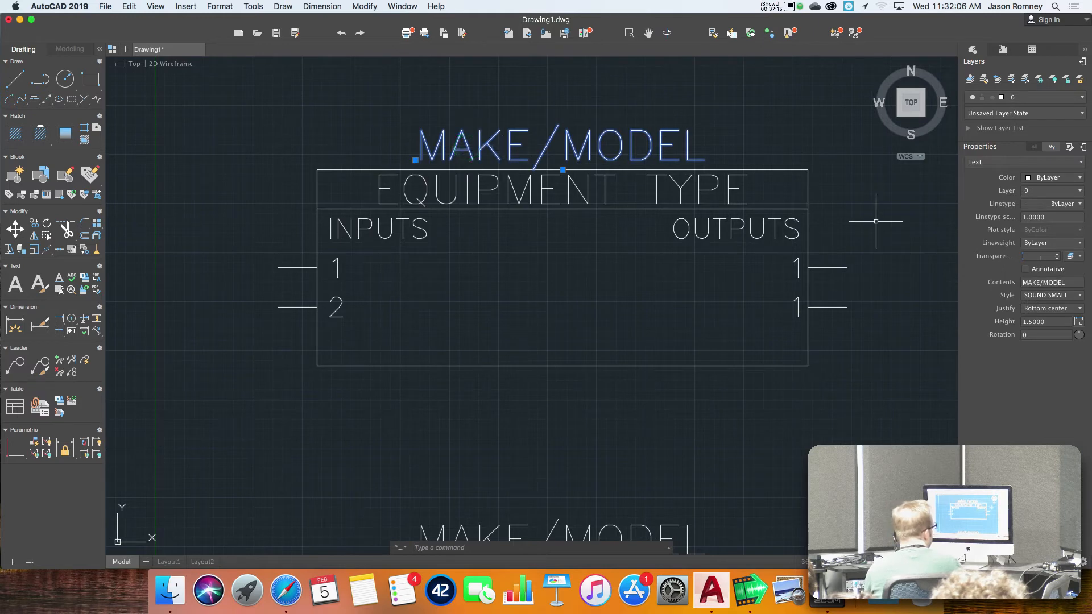
click(1039, 296)
click(1044, 323)
key(Escape)
Step: Erase the five other equipment blocks, keeping only the upper block of the first column
scroll(542, 118, down, 10)
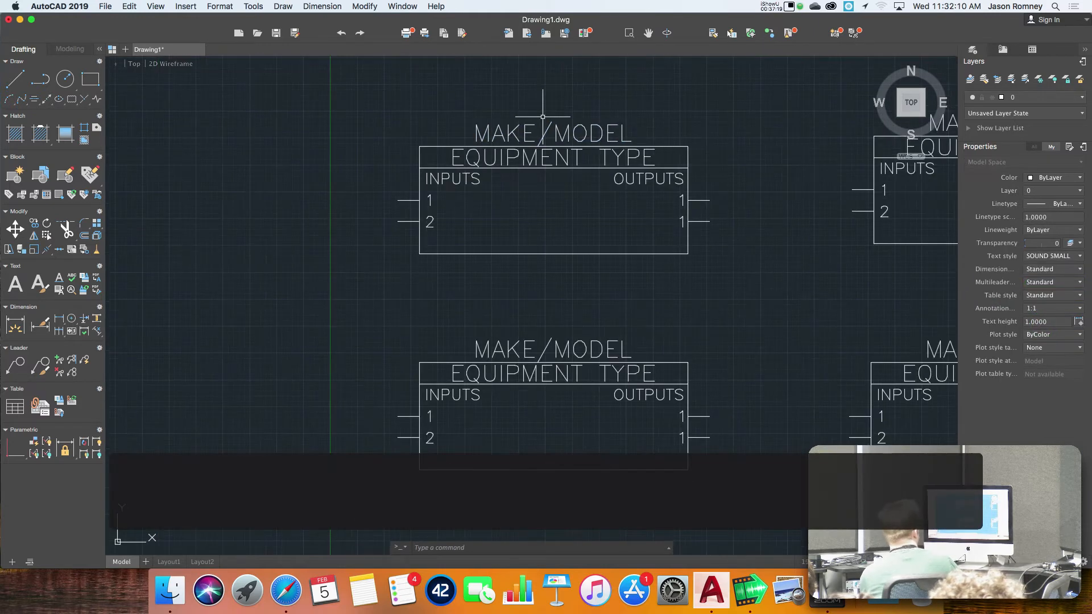
scroll(537, 122, down, 3)
click(508, 142)
click(684, 226)
key(e)
key(space)
click(575, 90)
click(669, 159)
key(e)
key(space)
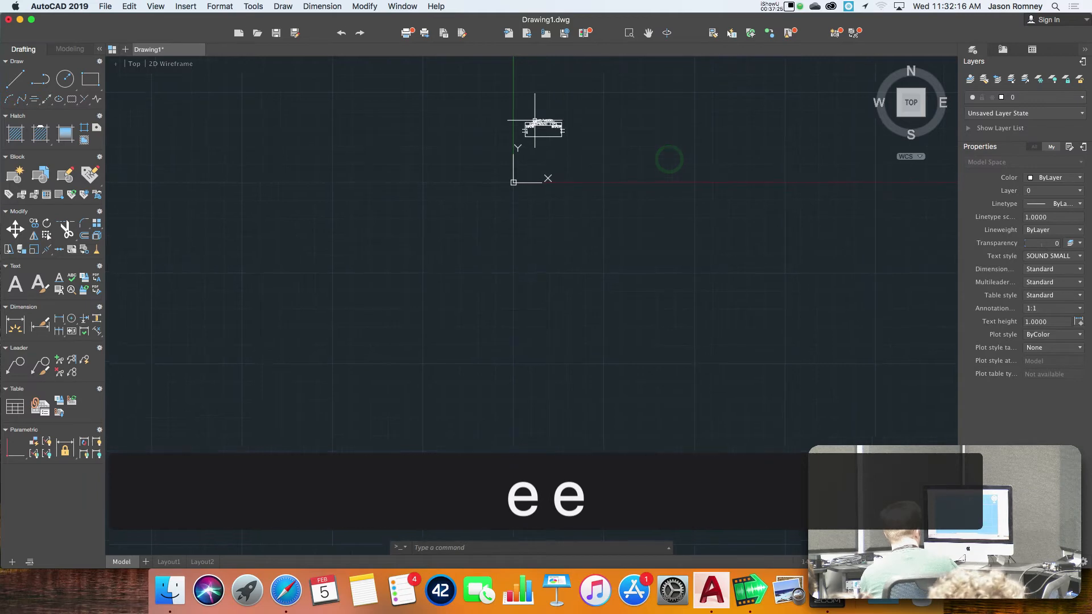
scroll(550, 130, up, 8)
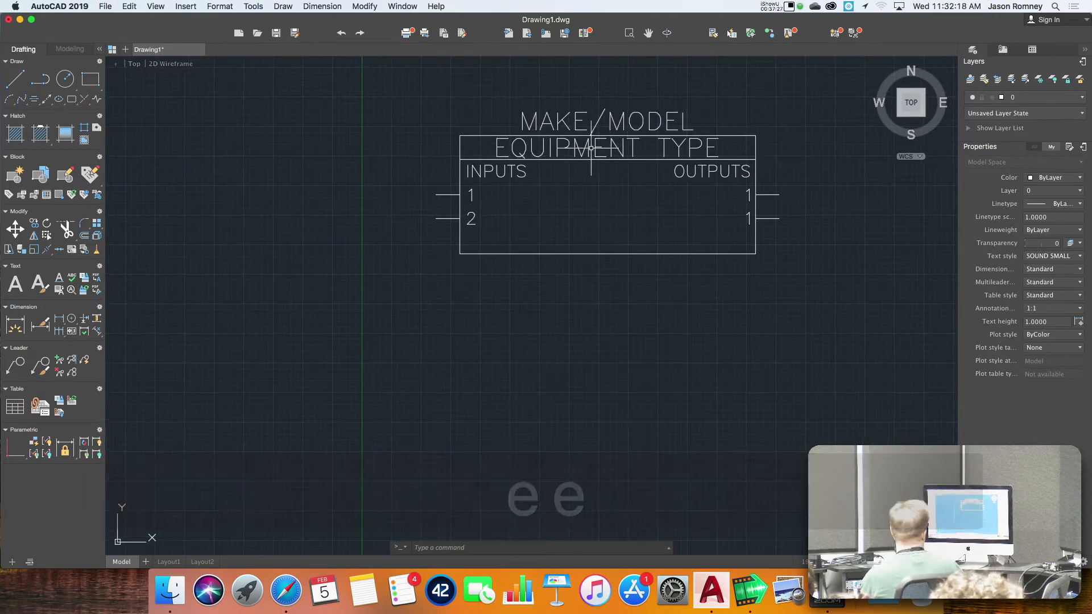
Step: Give the SOUND MID text style a fixed text height of 1.5 and apply it
scroll(594, 149, up, 5)
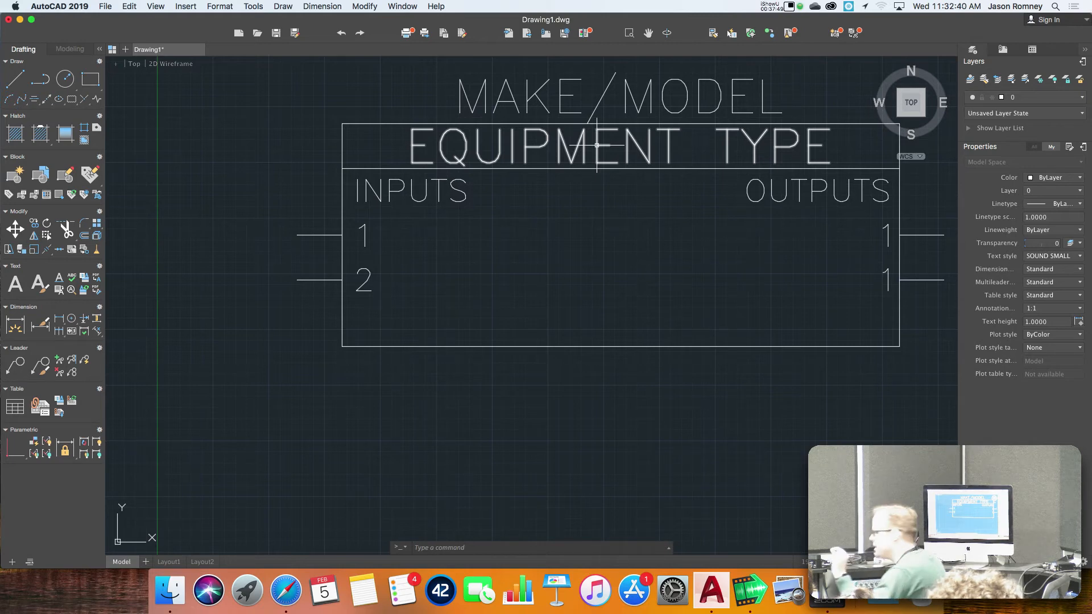
middle_drag(610, 203, 583, 277)
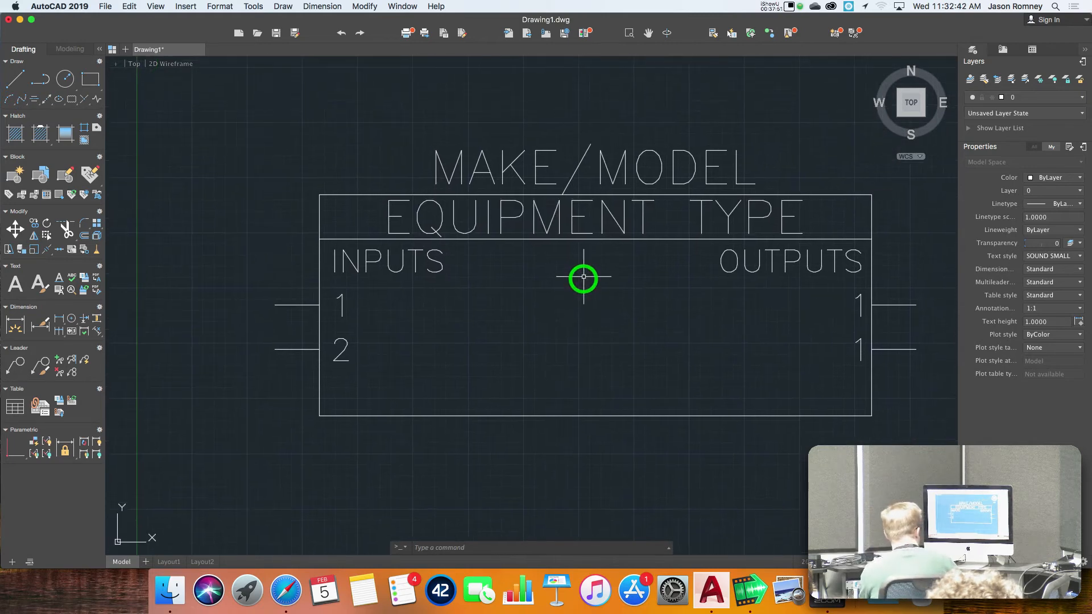
click(223, 6)
click(246, 114)
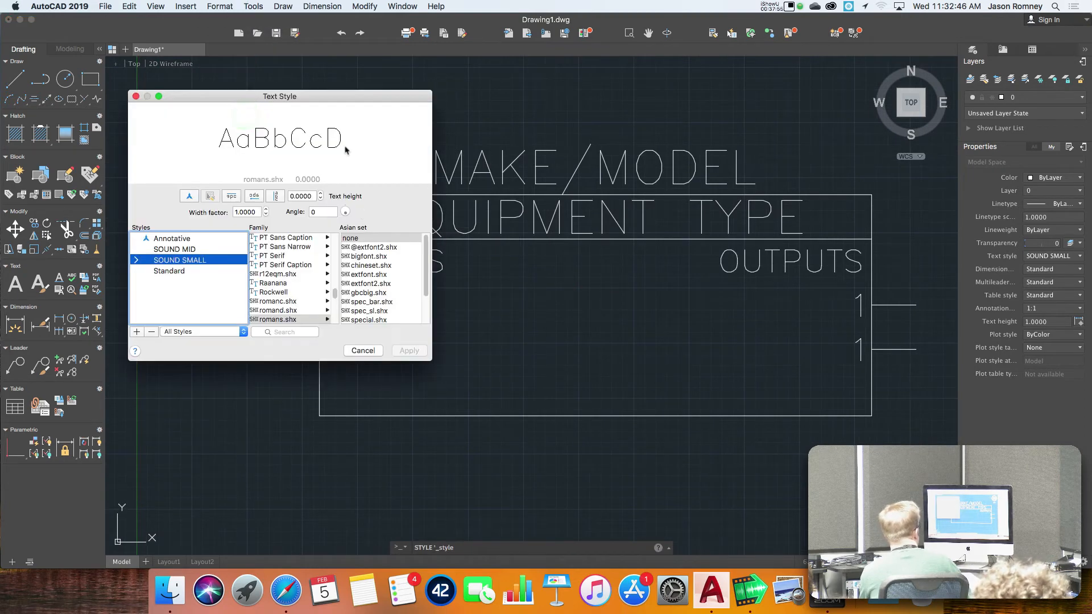
drag(303, 99, 294, 181)
click(198, 340)
click(197, 335)
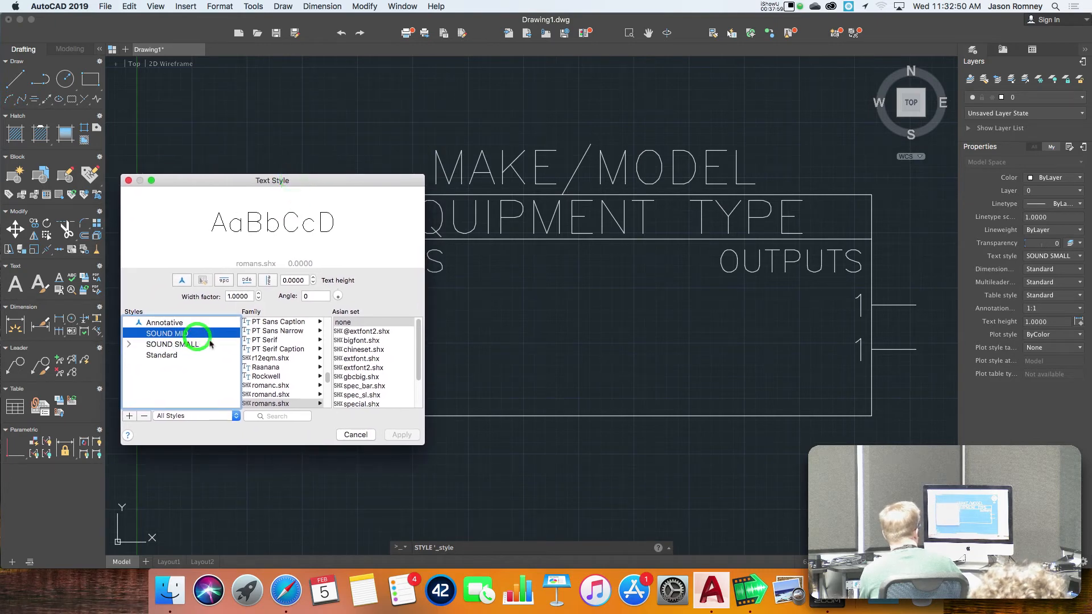
click(281, 280)
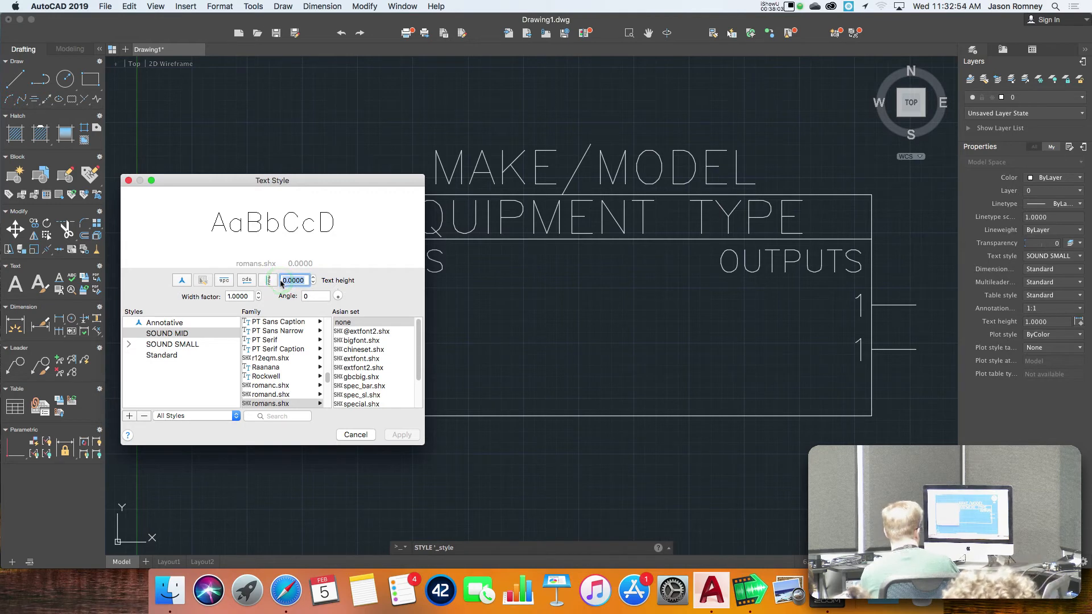
text(1.5)
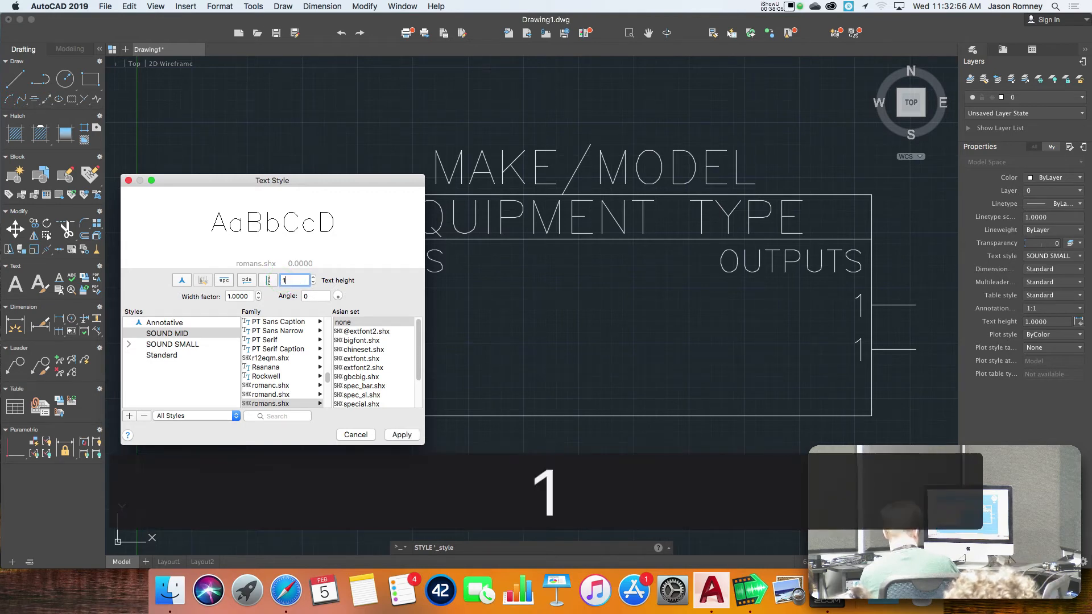
click(403, 435)
Step: Give the SOUND SMALL text style a fixed text height of 1.0, apply it and close the style settings
click(192, 345)
click(298, 281)
text(1.0)
key(Return)
click(408, 435)
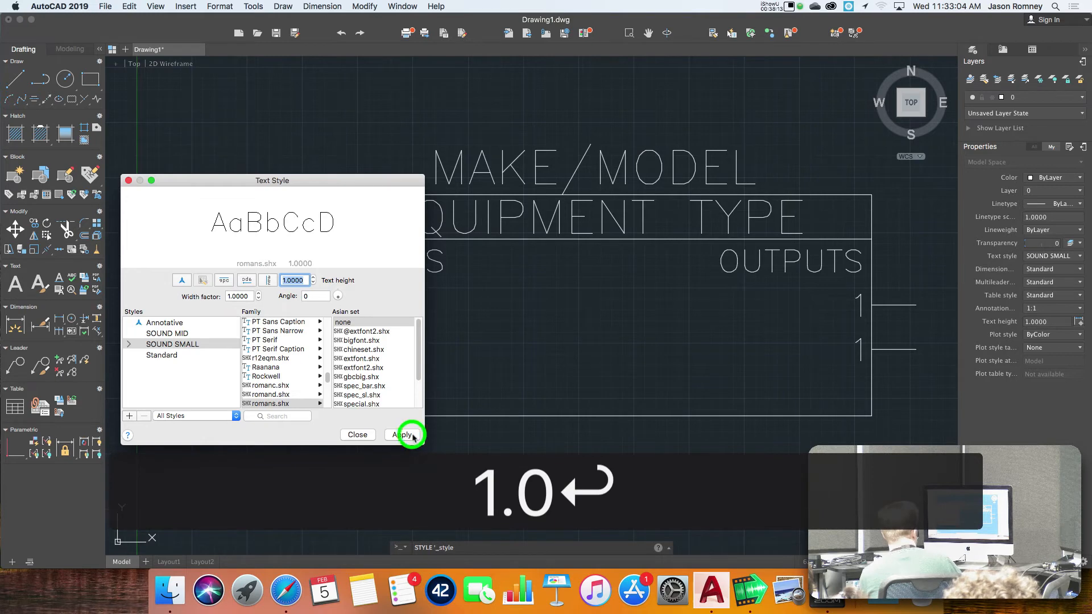
click(369, 434)
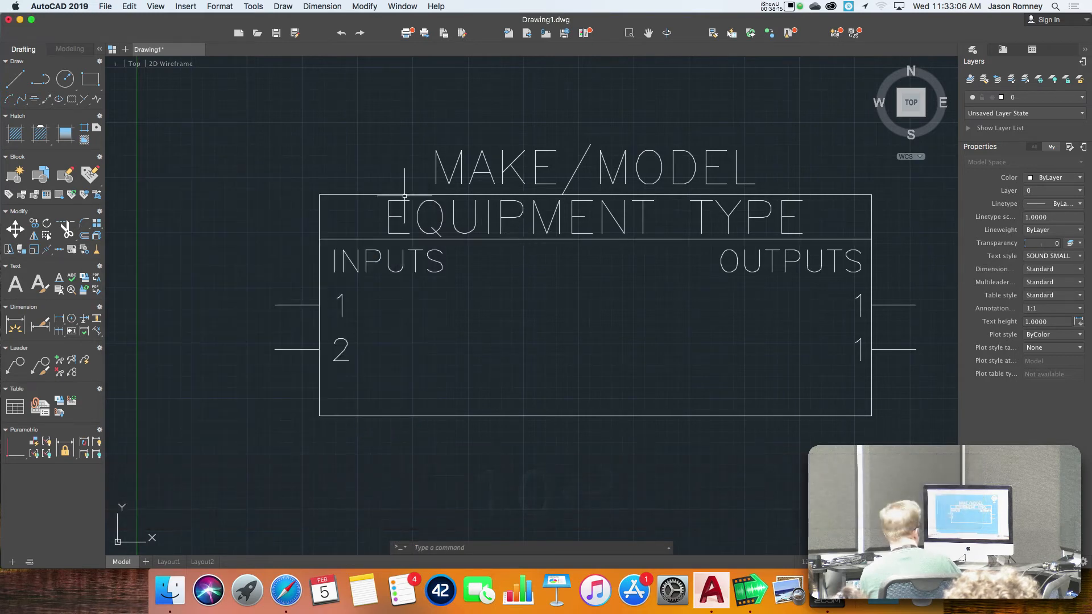
Step: Set the SOUND MID text style's height to 1.3, apply it and close the style settings
click(220, 7)
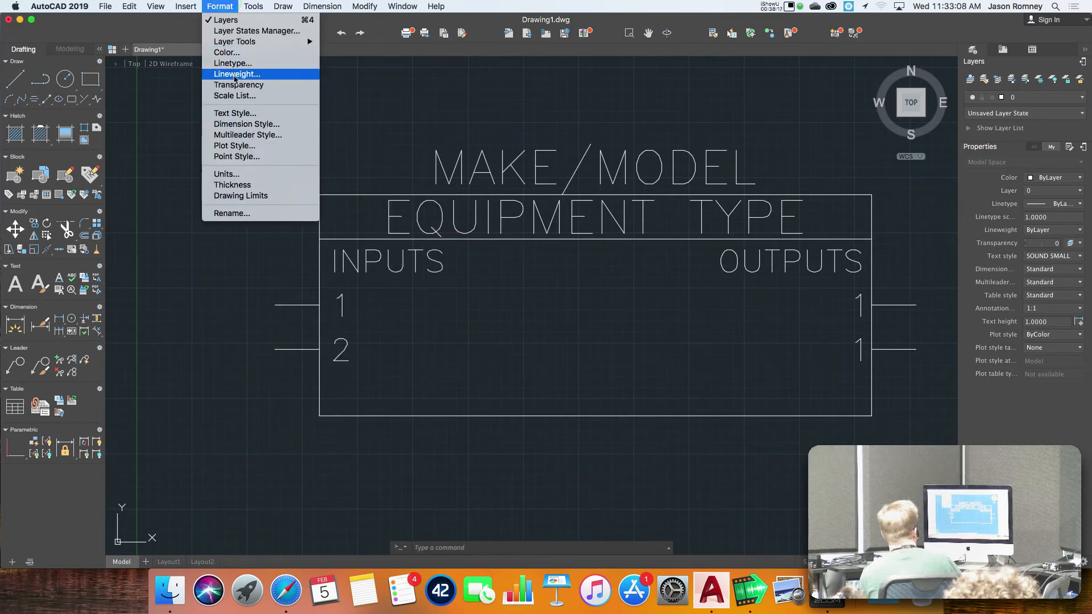
click(242, 113)
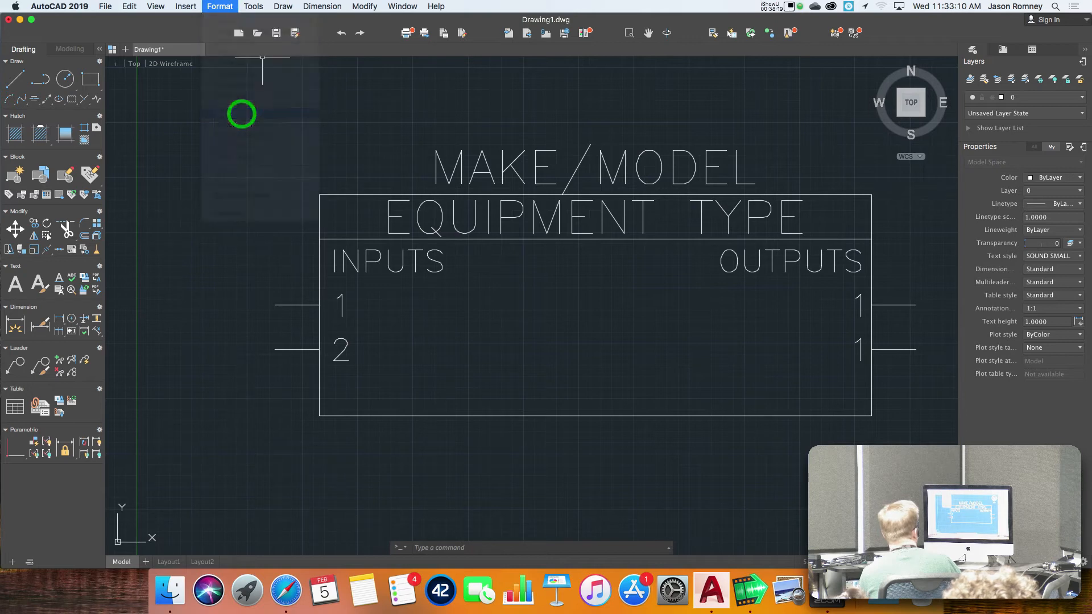
click(205, 334)
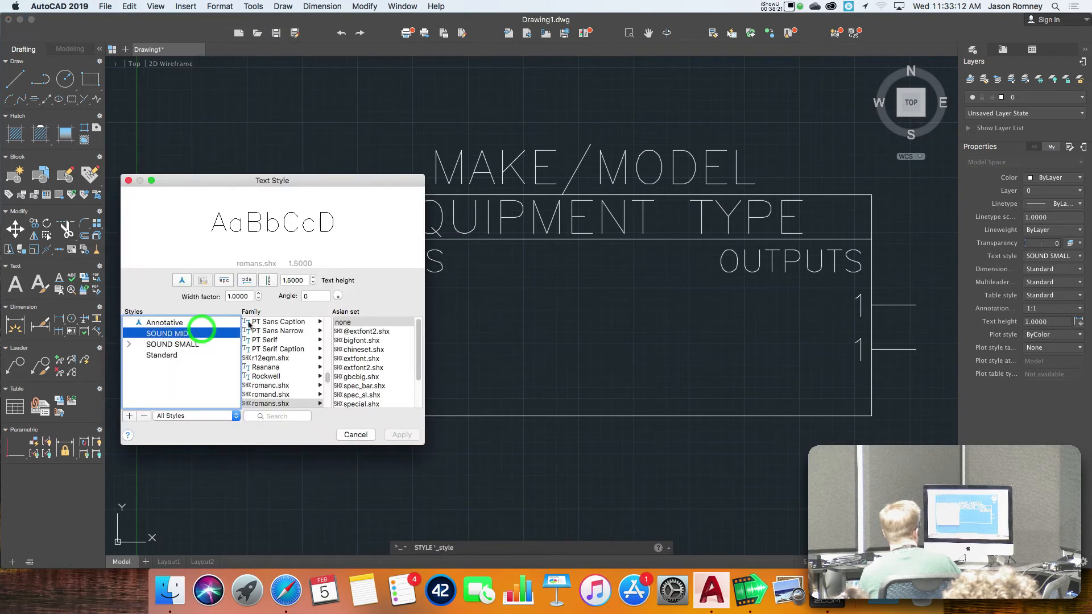
double_click(287, 280)
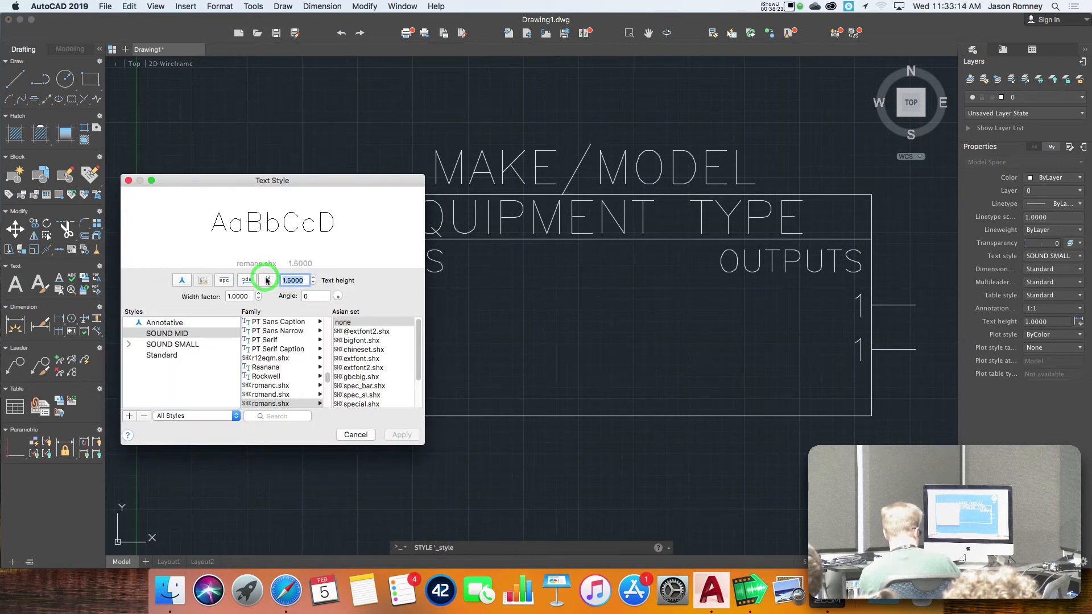
text(1.3)
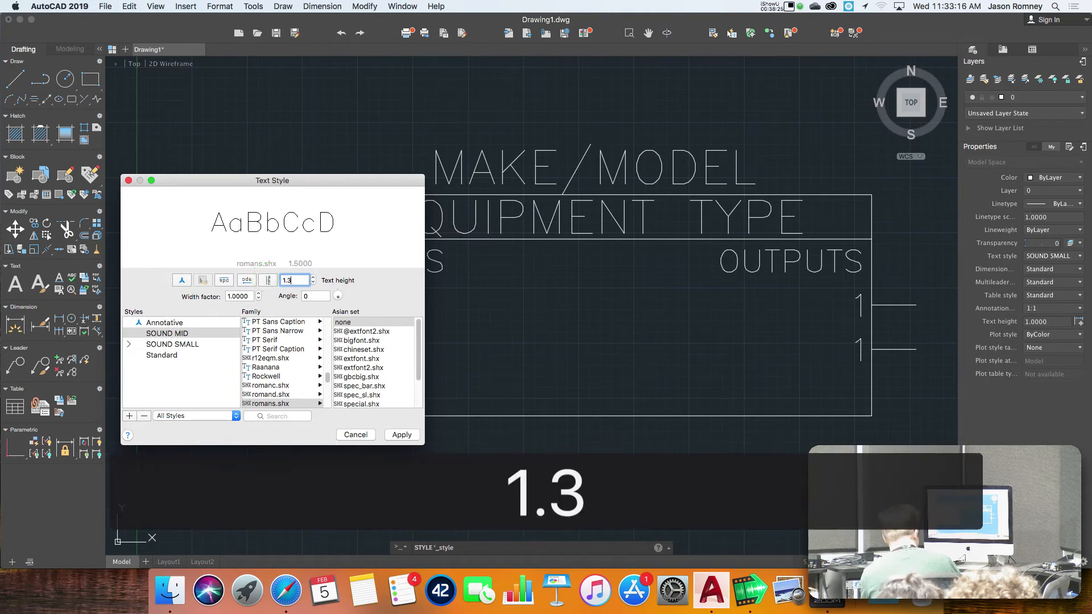
click(400, 435)
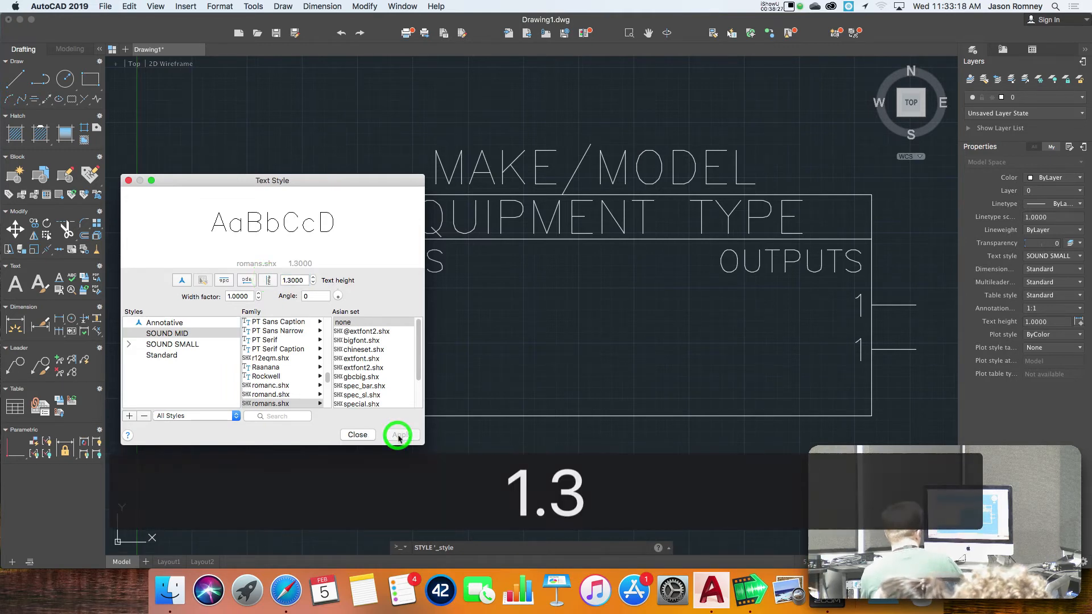
click(357, 435)
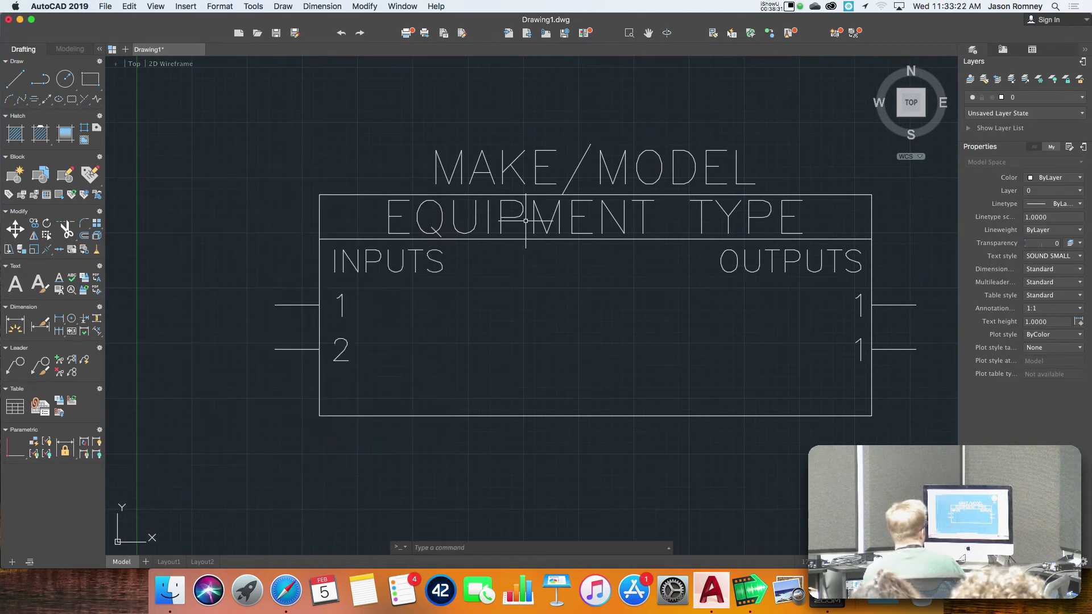
Step: Check the style and height of the EQUIPMENT TYPE text in its properties and clear the selection
click(536, 212)
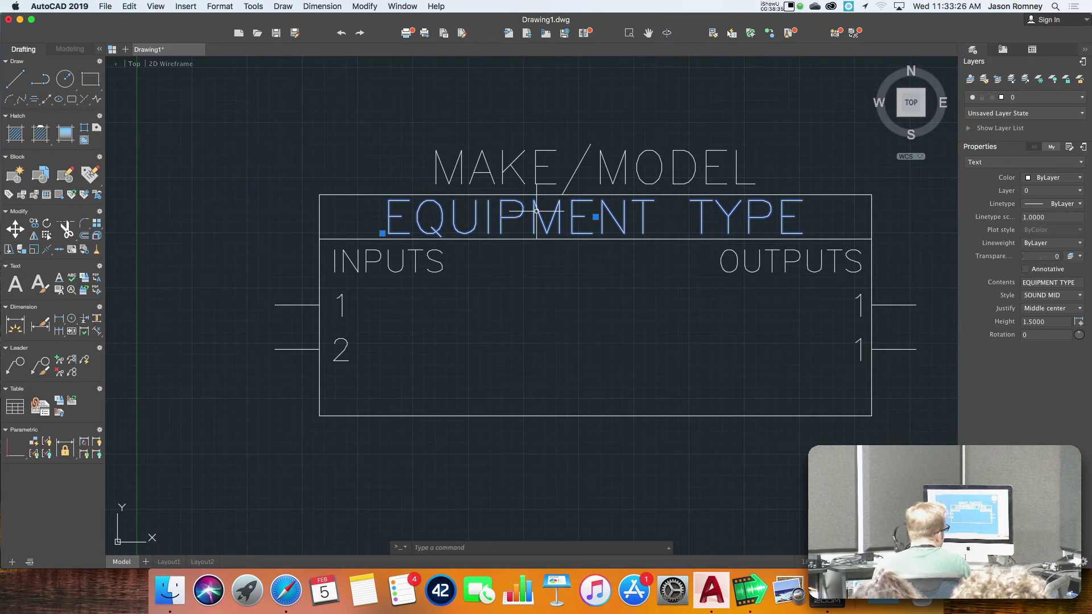
key(Escape)
scroll(546, 235, down, 2)
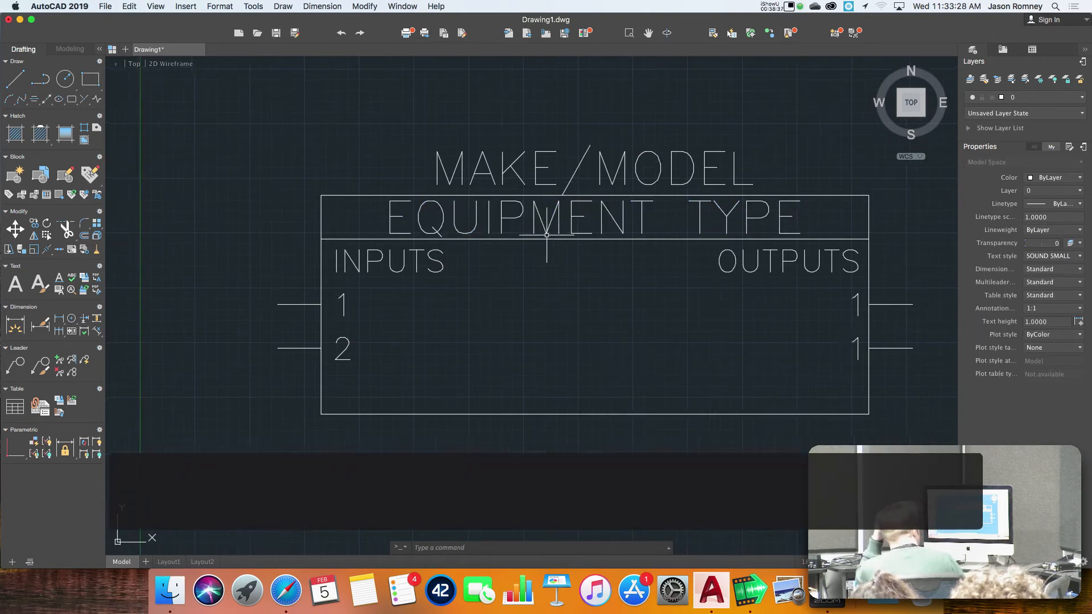
Step: Erase the EQUIPMENT TYPE text in the title row and the MAKE/MODEL text above the block
click(524, 223)
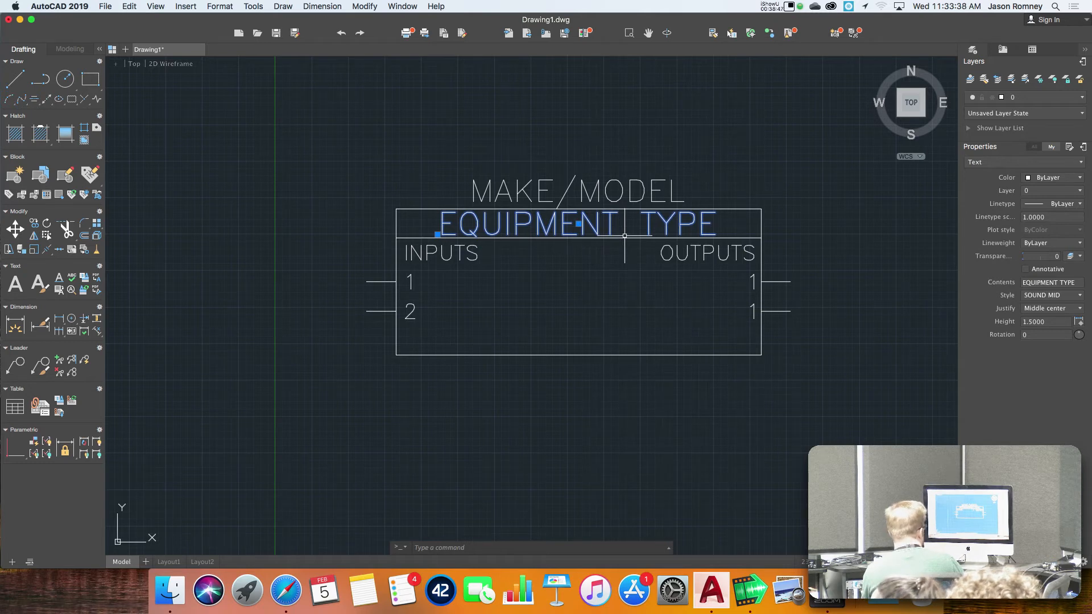
click(1060, 324)
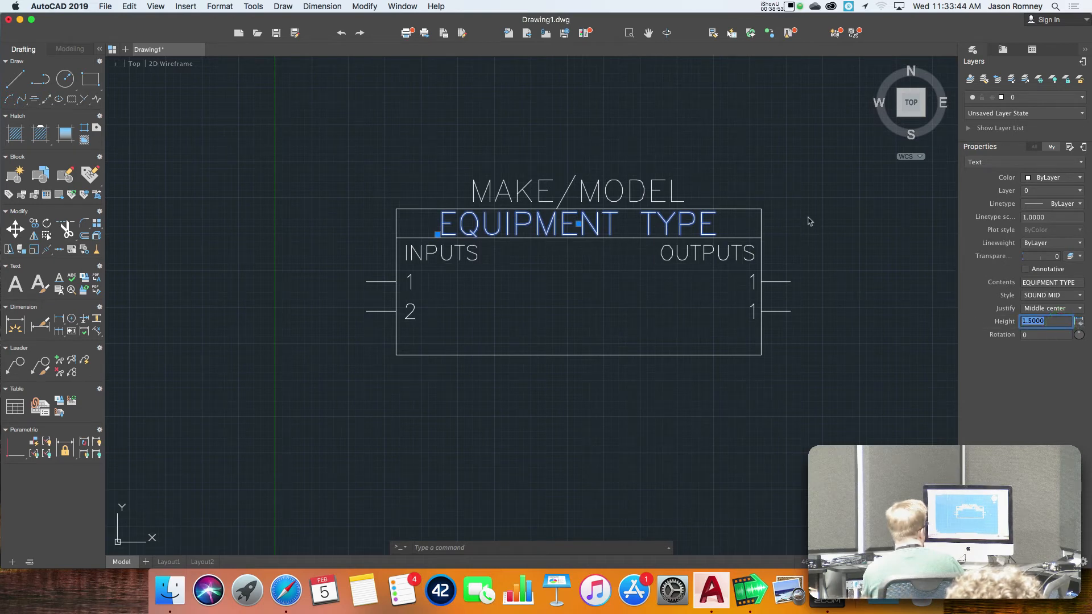
key(Escape)
click(669, 220)
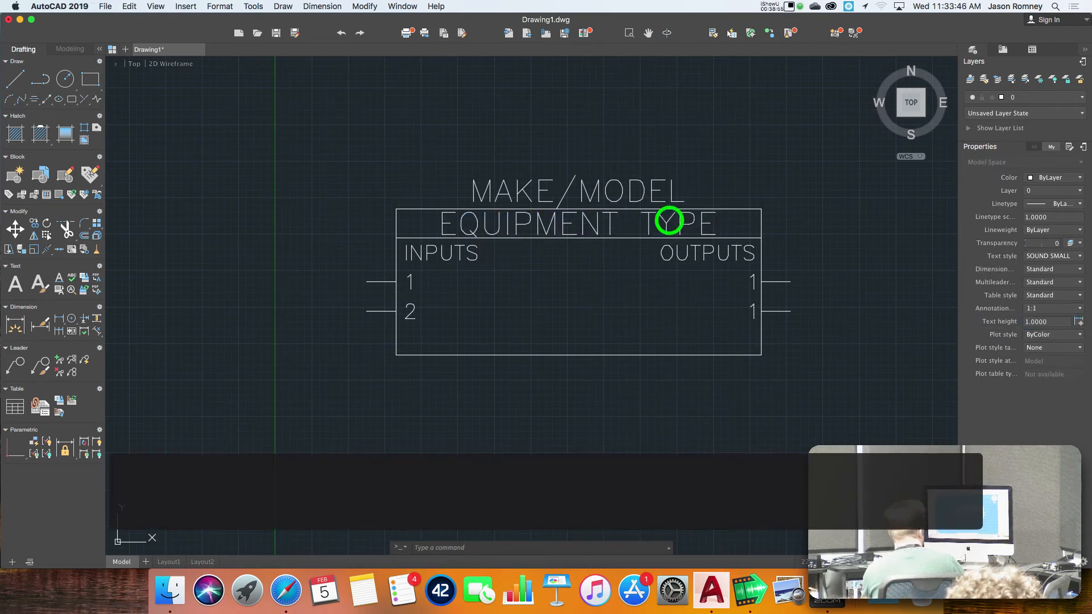
key(e)
key(Return)
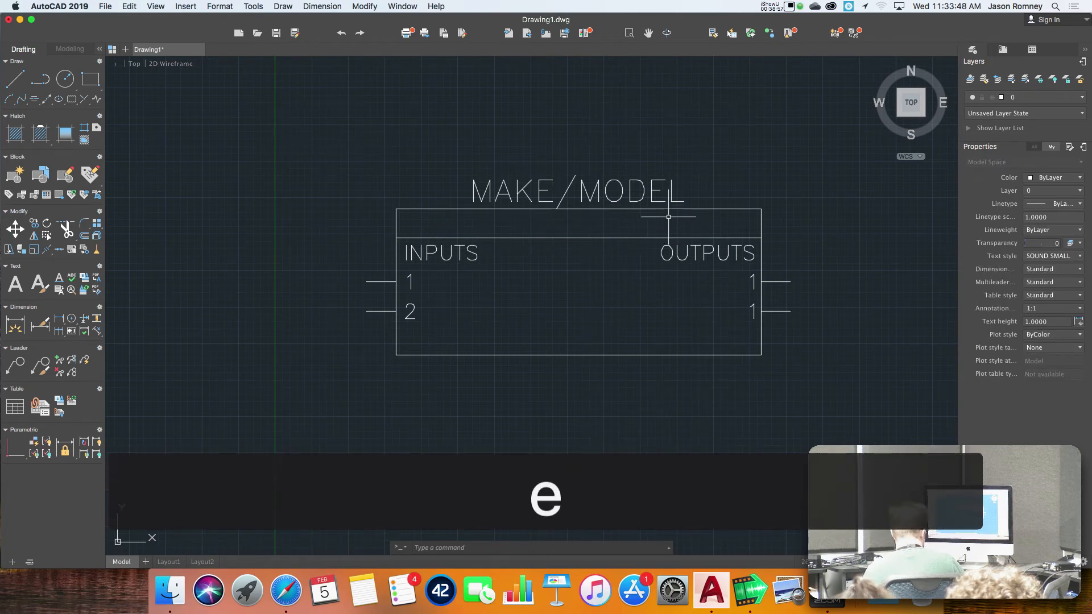
click(643, 199)
key(e)
key(Return)
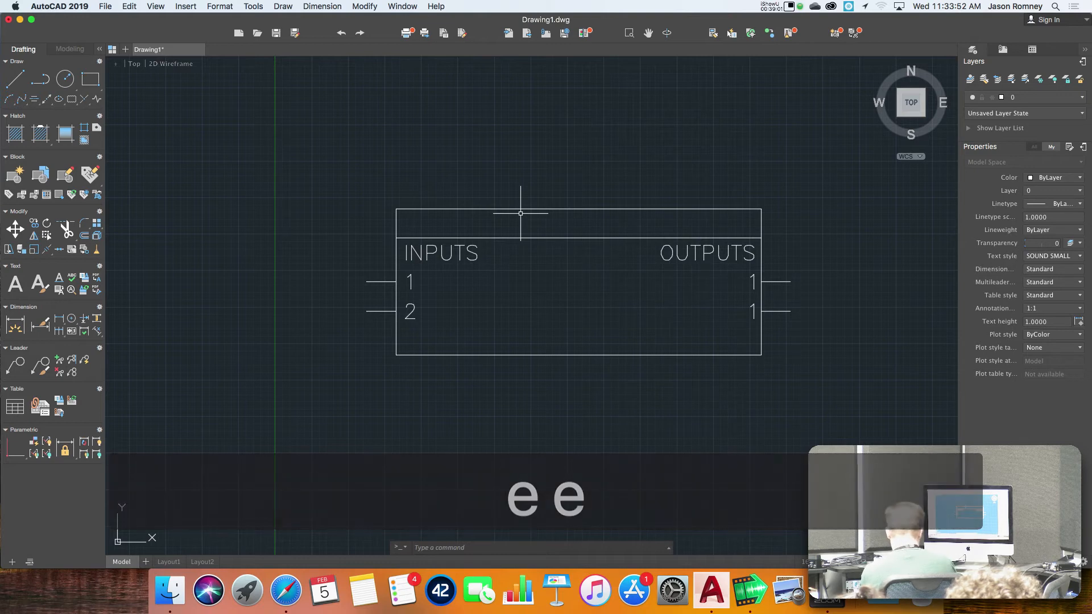
text(text)
key(Return)
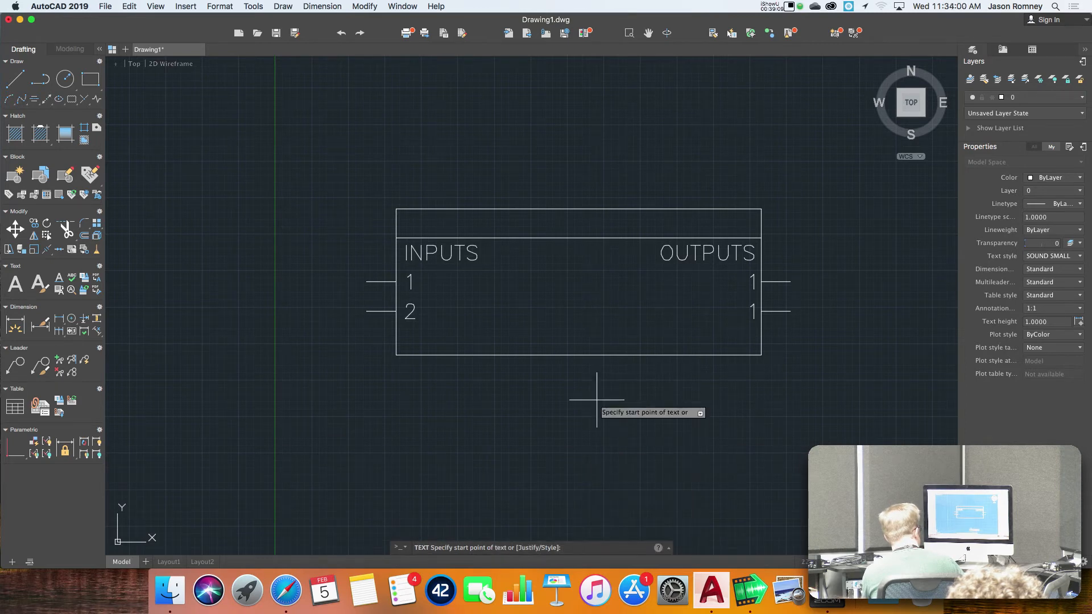
text(j)
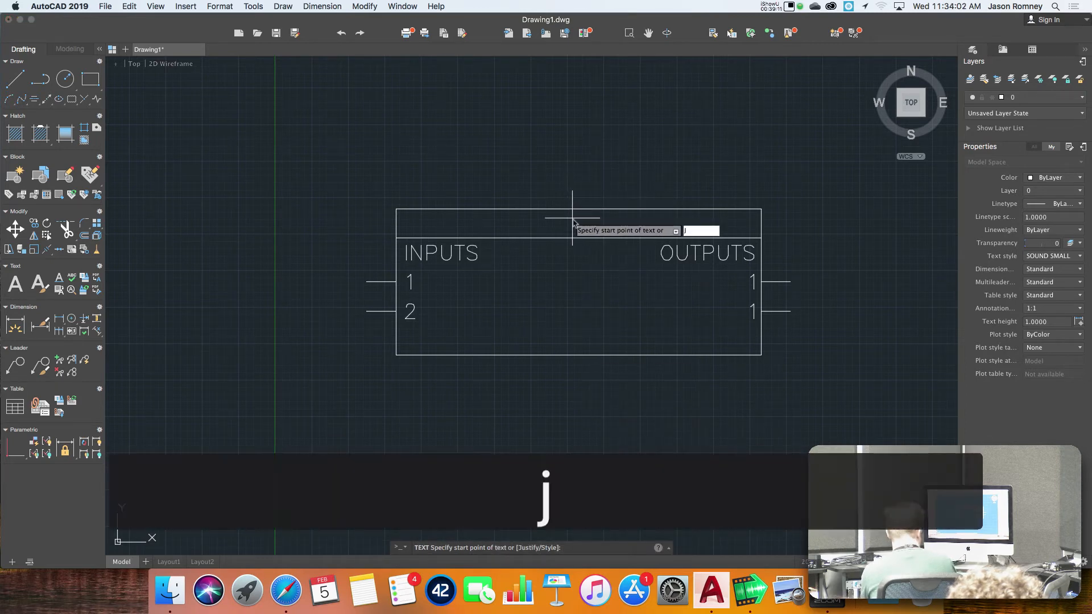
key(Return)
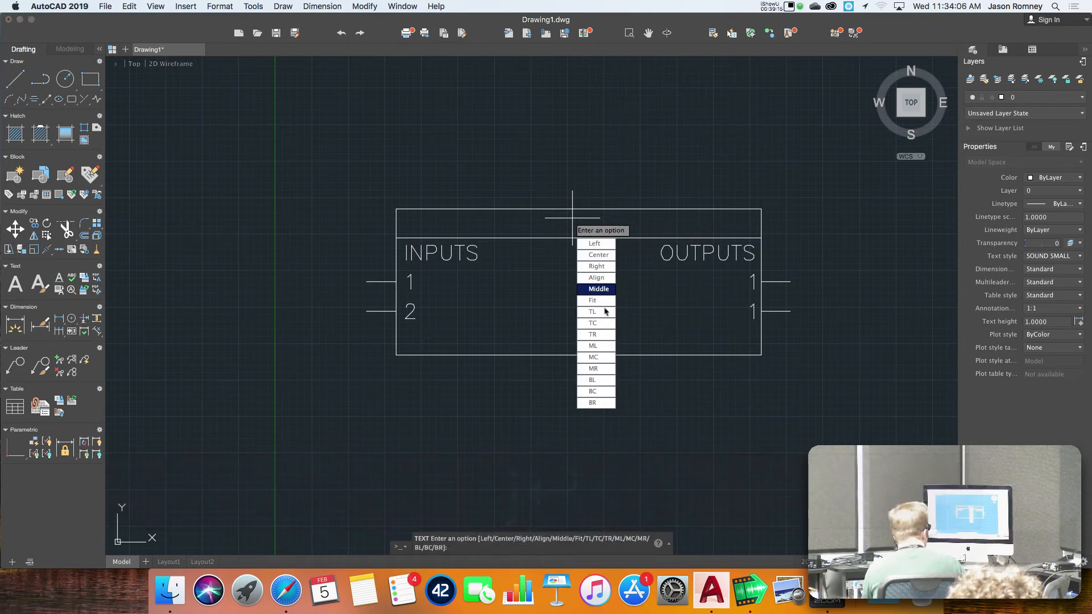
click(597, 361)
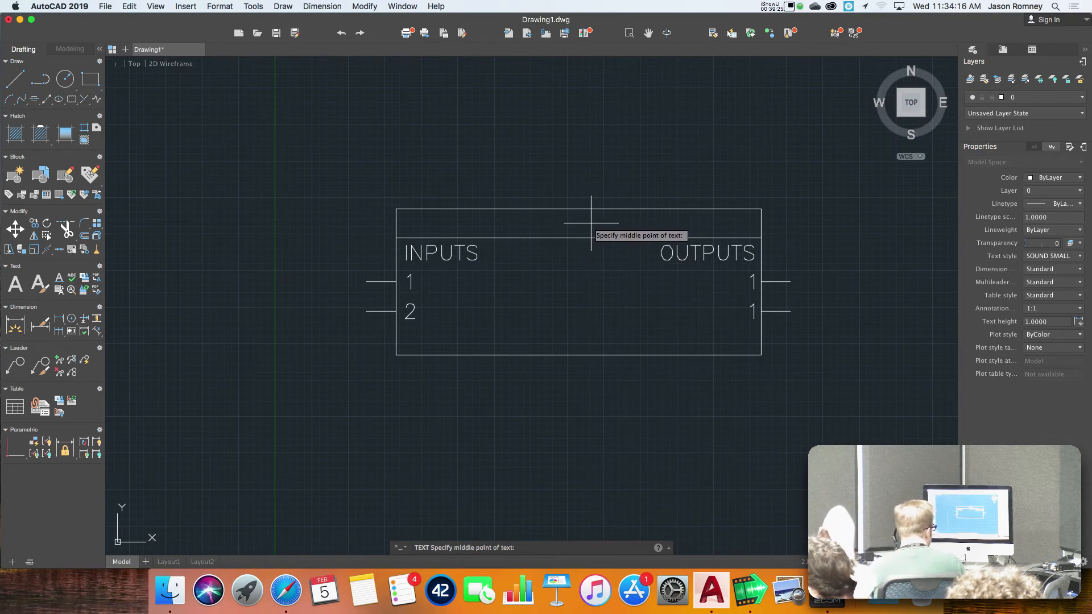
key(Escape)
key(Escape)
key(Escape)
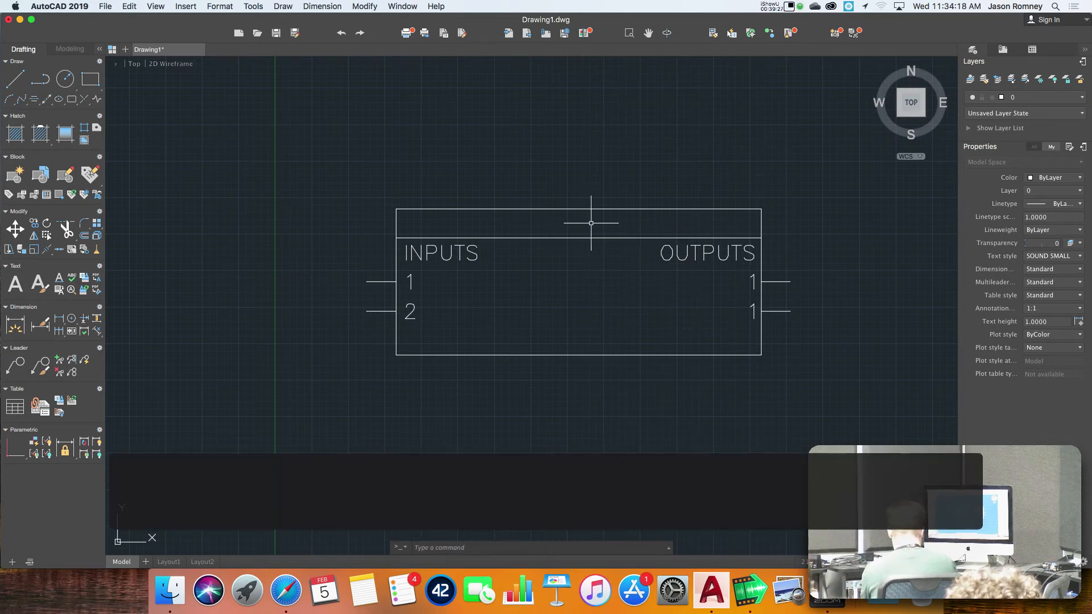
Step: Start a single-line text and set its text style to SOUND MID
text(tex)
key(Return)
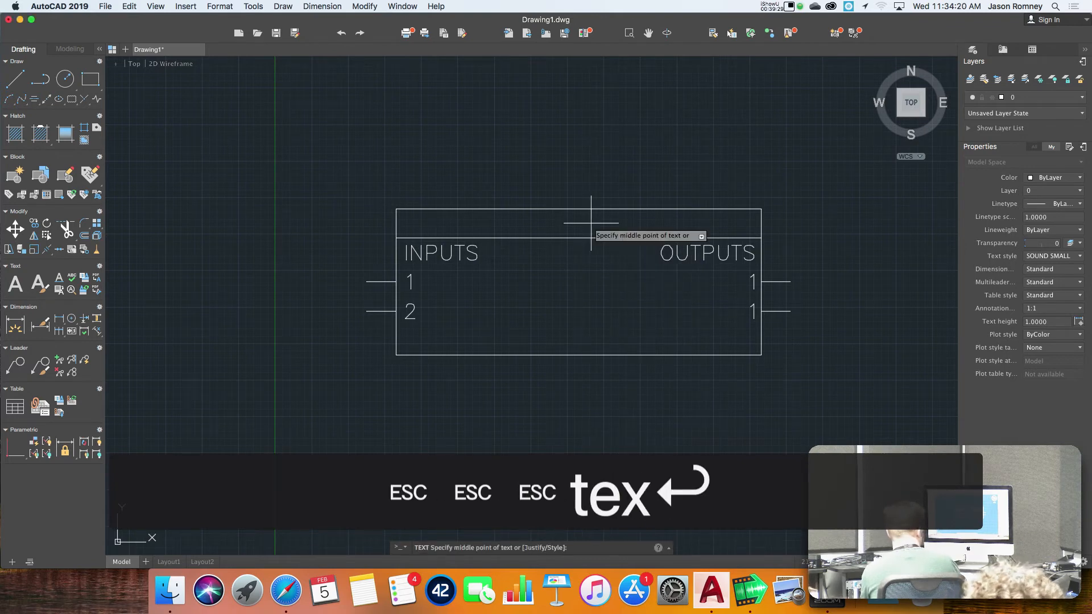
text(s)
key(Return)
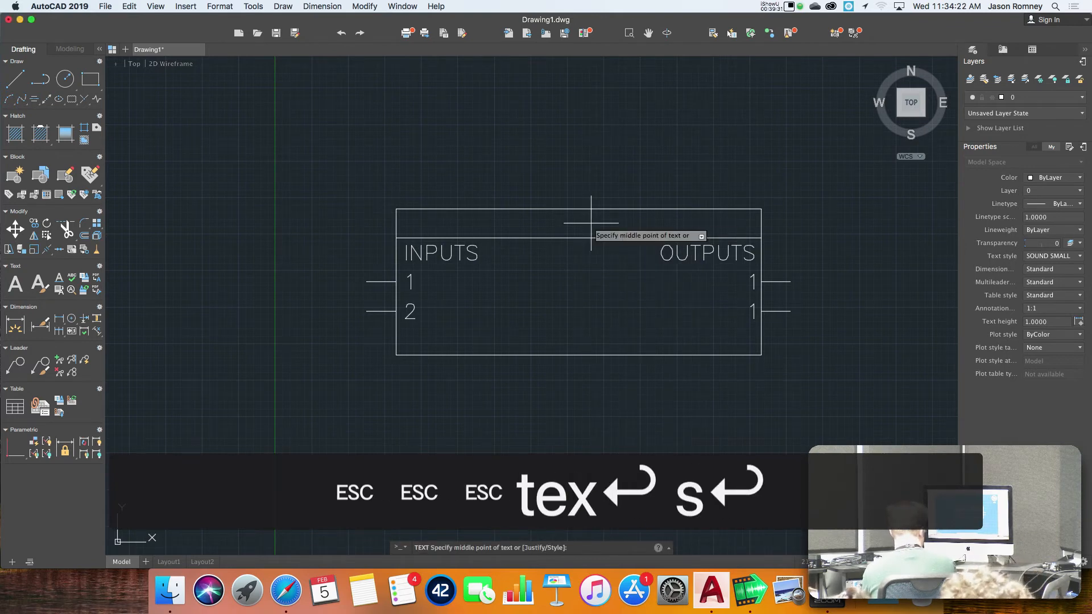
key(Down)
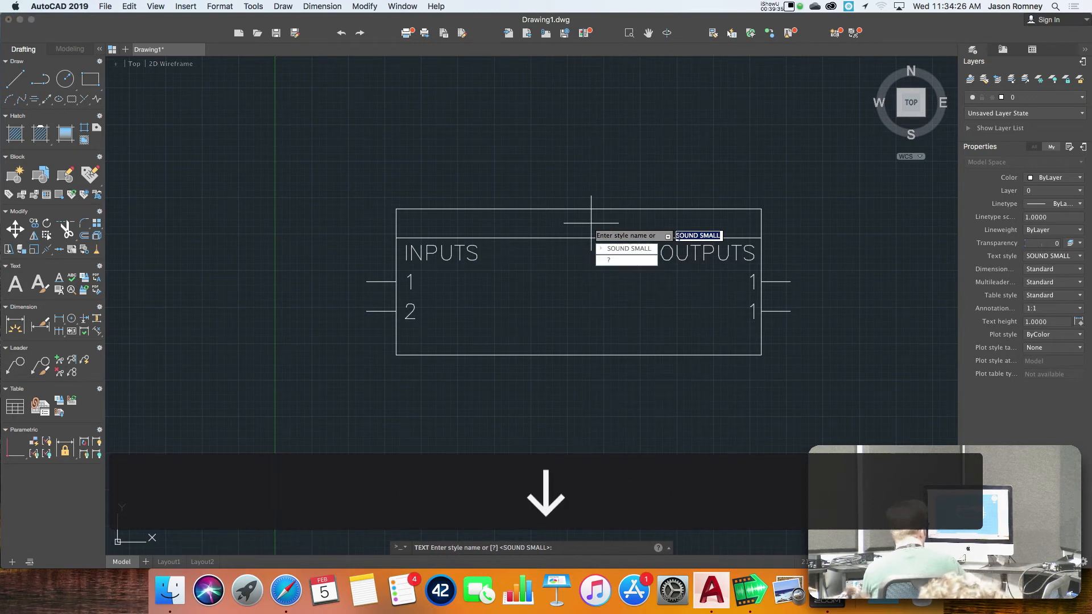
text(Sound mid)
key(Return)
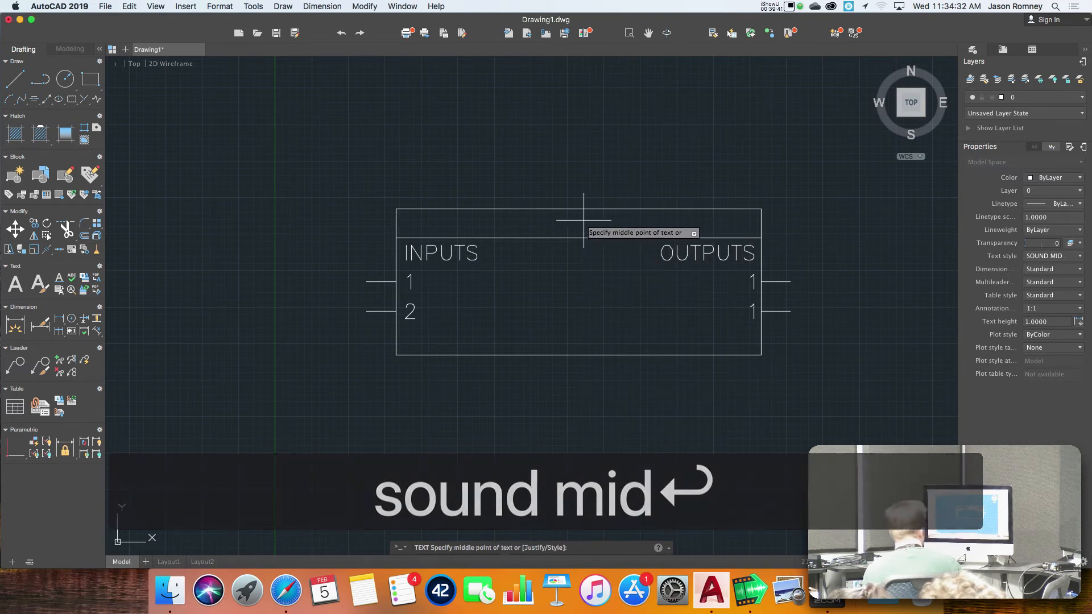
text(j)
key(Return)
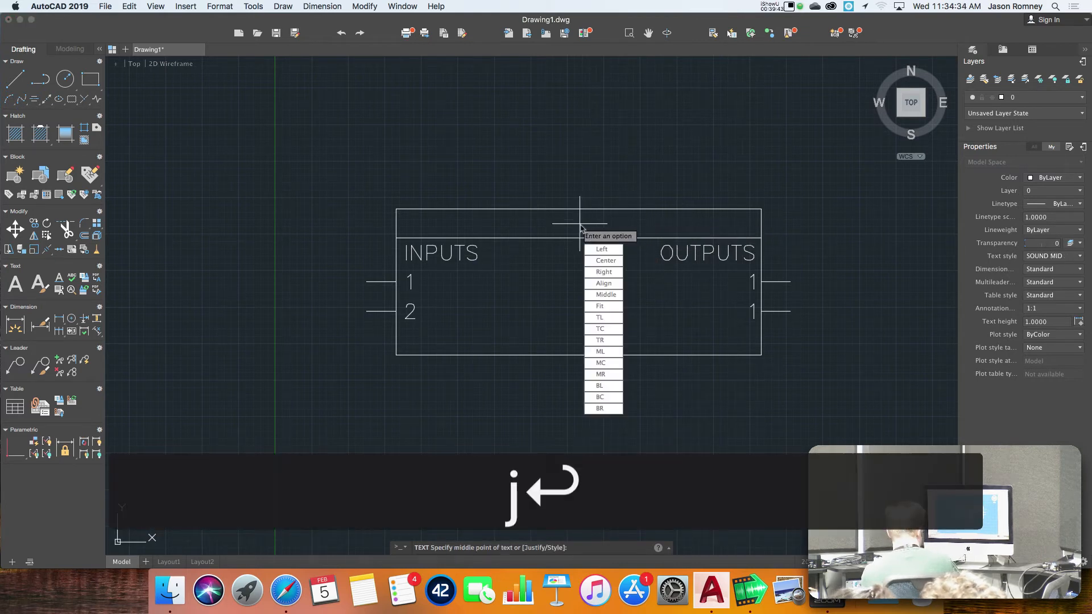
click(603, 364)
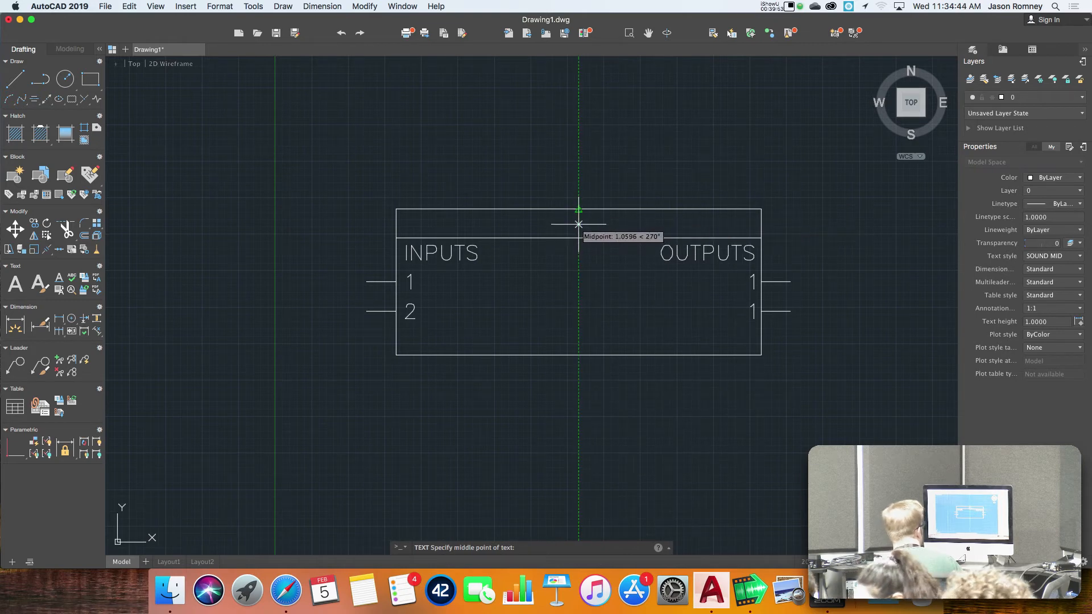
scroll(578, 224, up, 4)
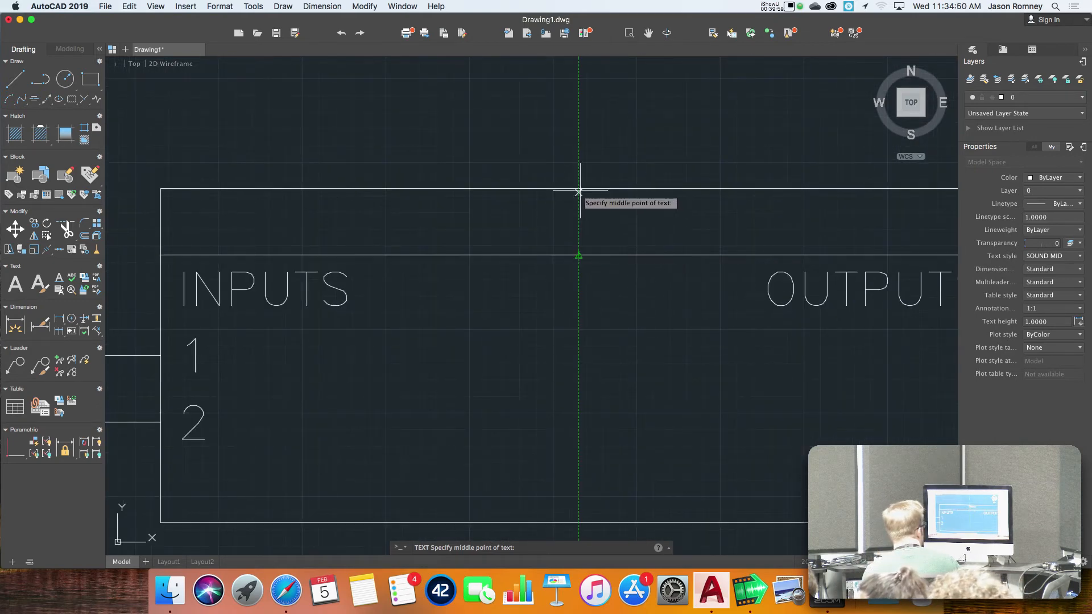
click(578, 219)
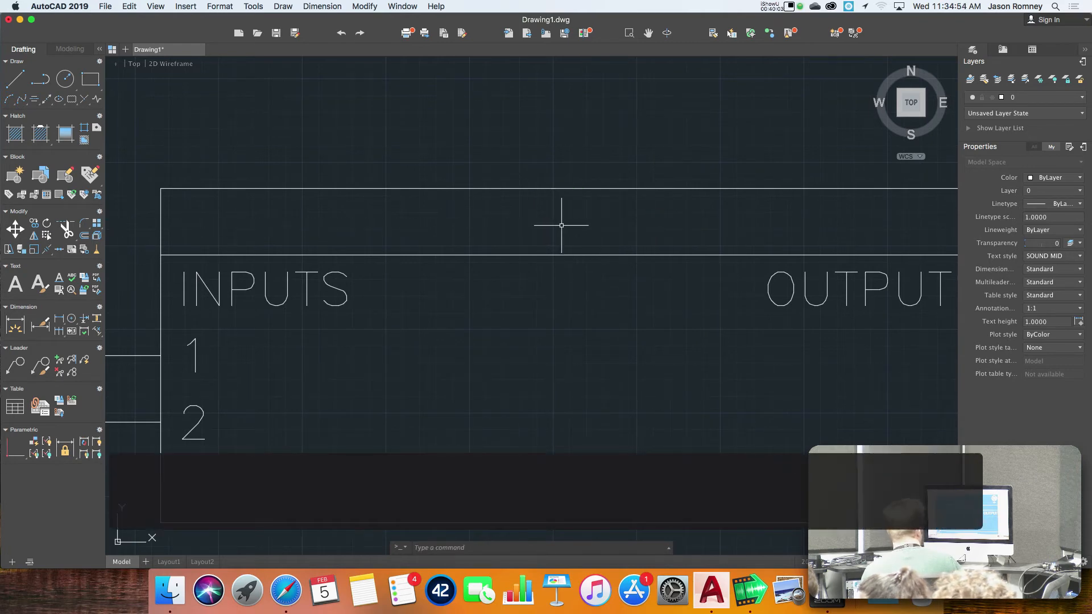
Step: Draw a vertical construction line across the title row, from the midpoint of its upper edge to its lower edge
text(l)
key(Return)
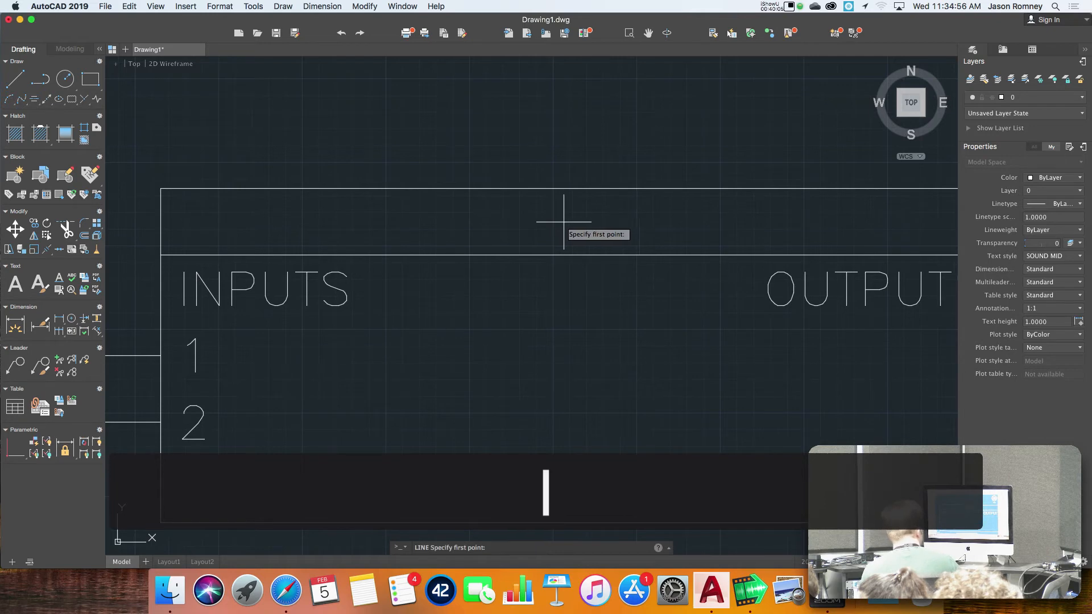
click(579, 189)
click(578, 256)
key(Escape)
Step: Place single-line text reading EQUIPMENT TYPE at the construction line's midpoint, with middle-center (MC) justification and the default 0 rotation
text(text)
key(Return)
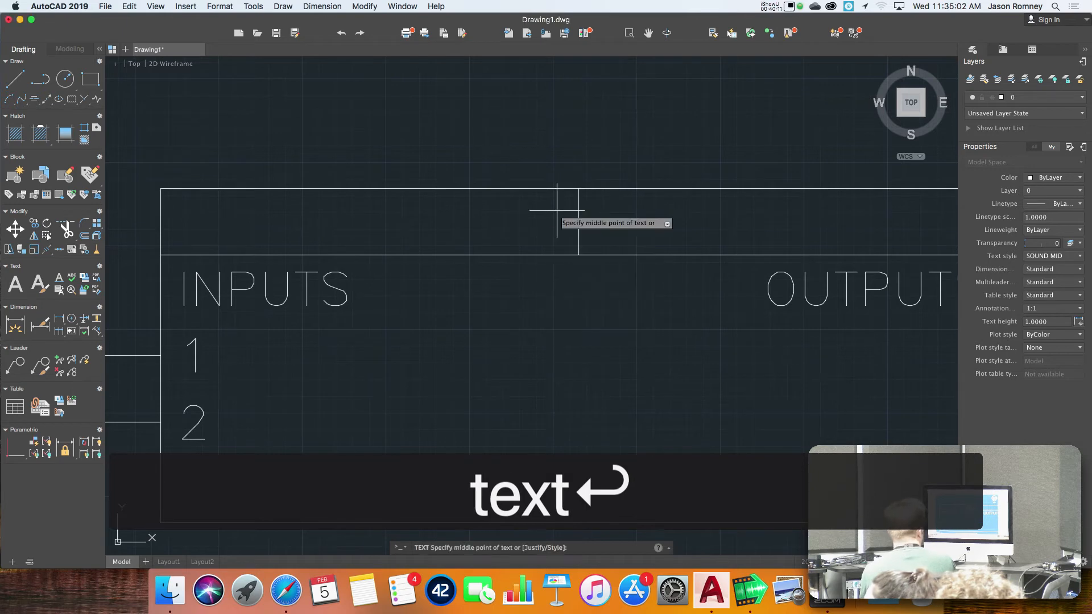
text(s)
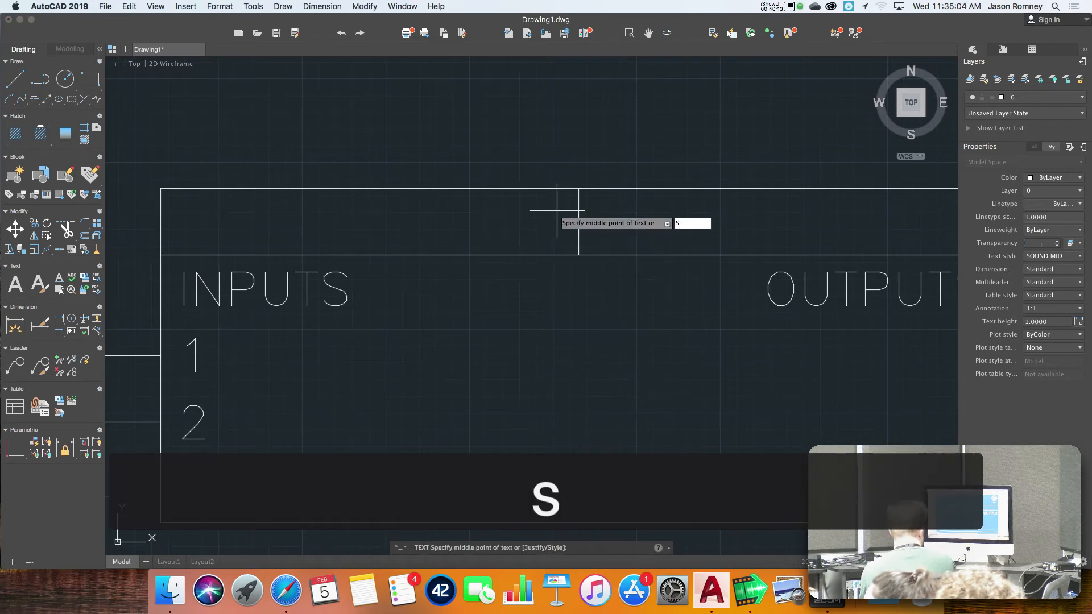
key(Return)
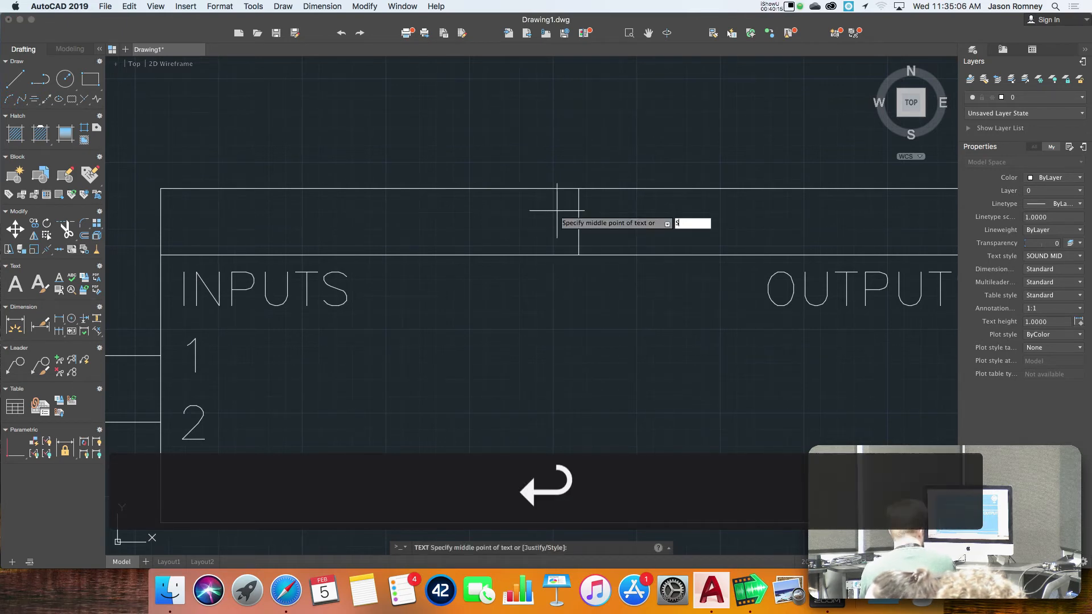
key(Return)
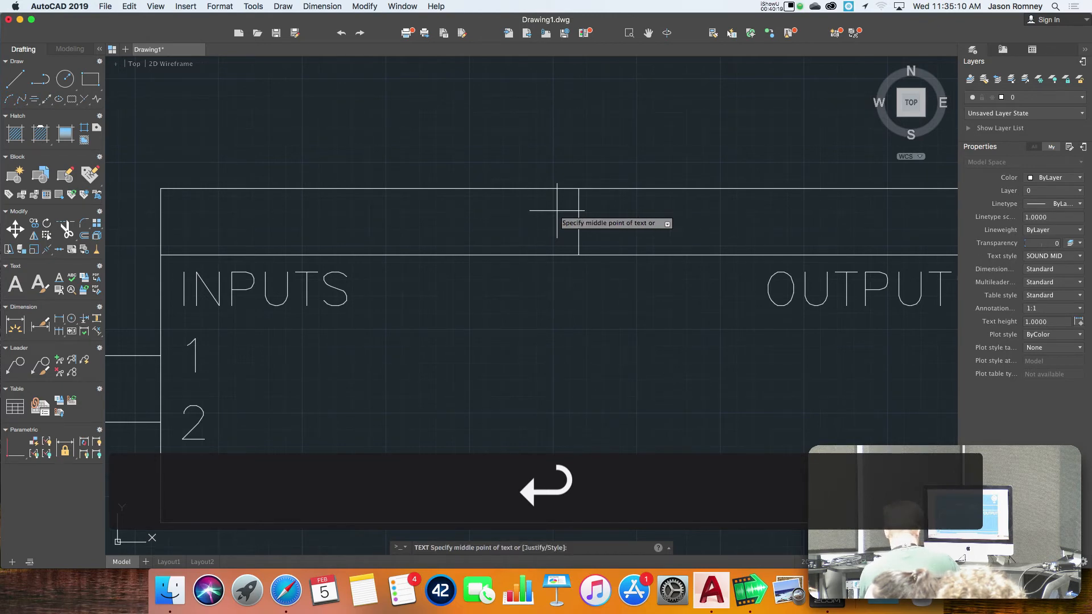
text(j)
key(Return)
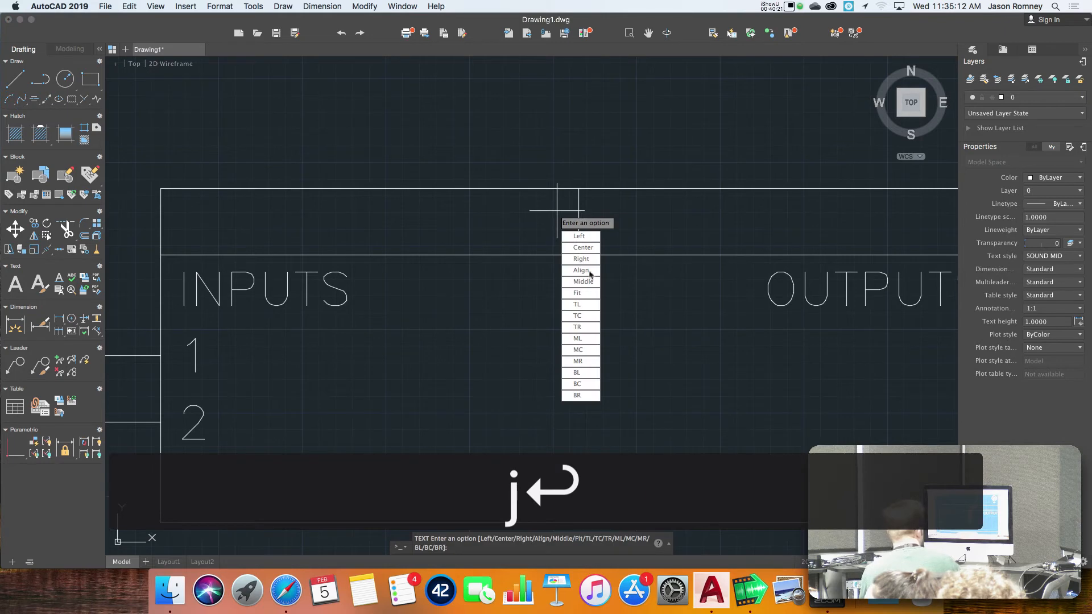
click(588, 351)
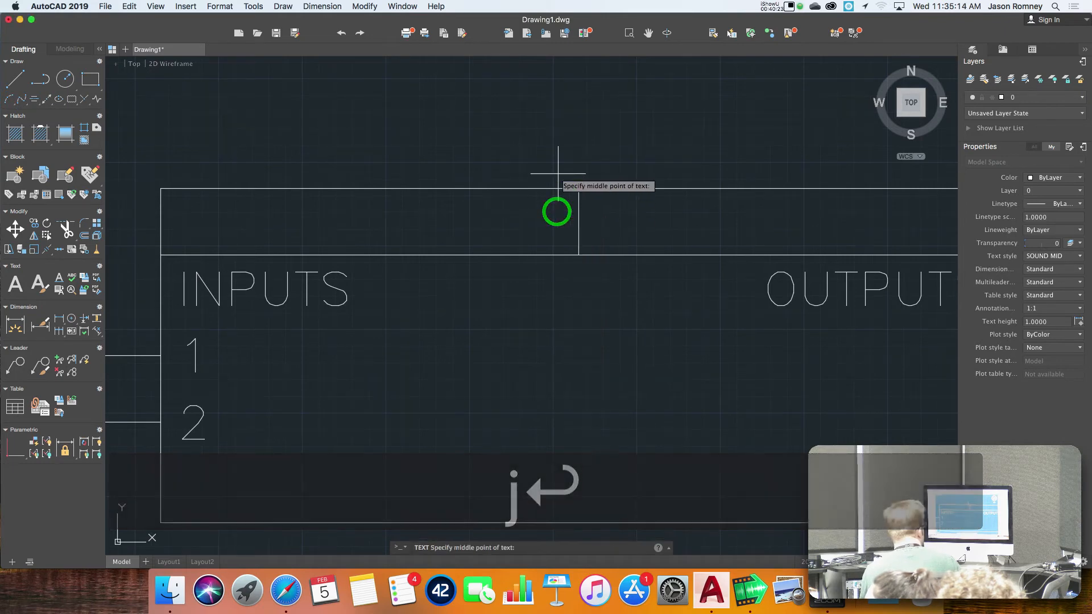
click(579, 221)
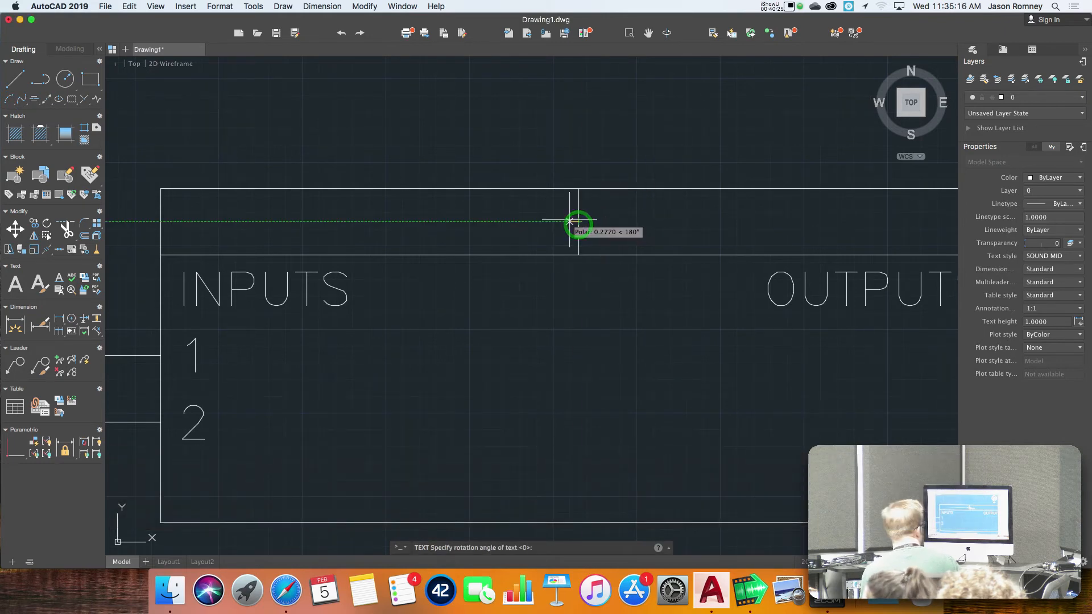
key(Return)
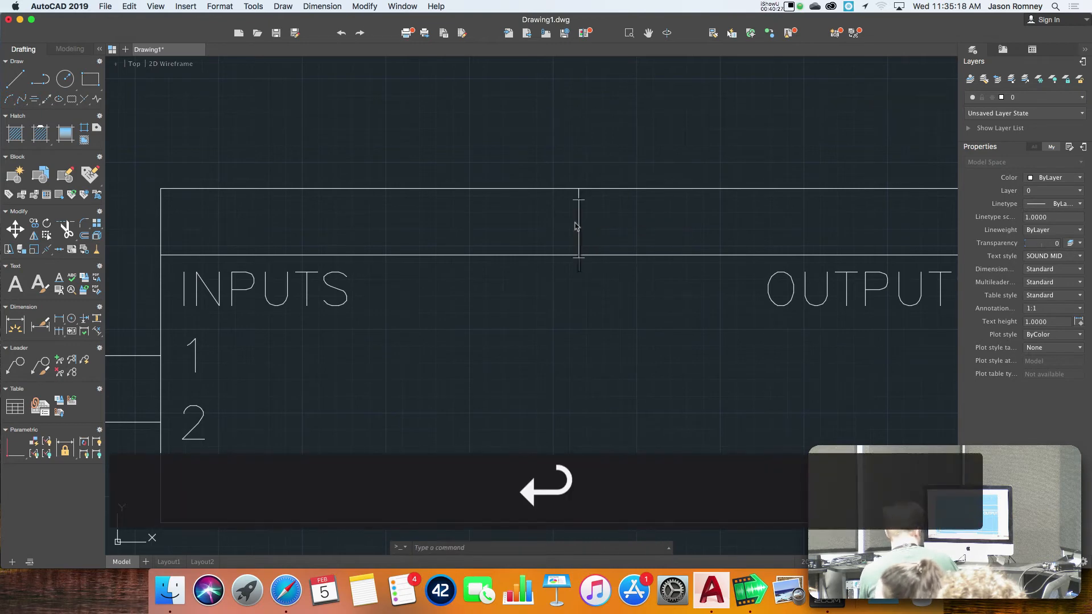
text(equipment typ)
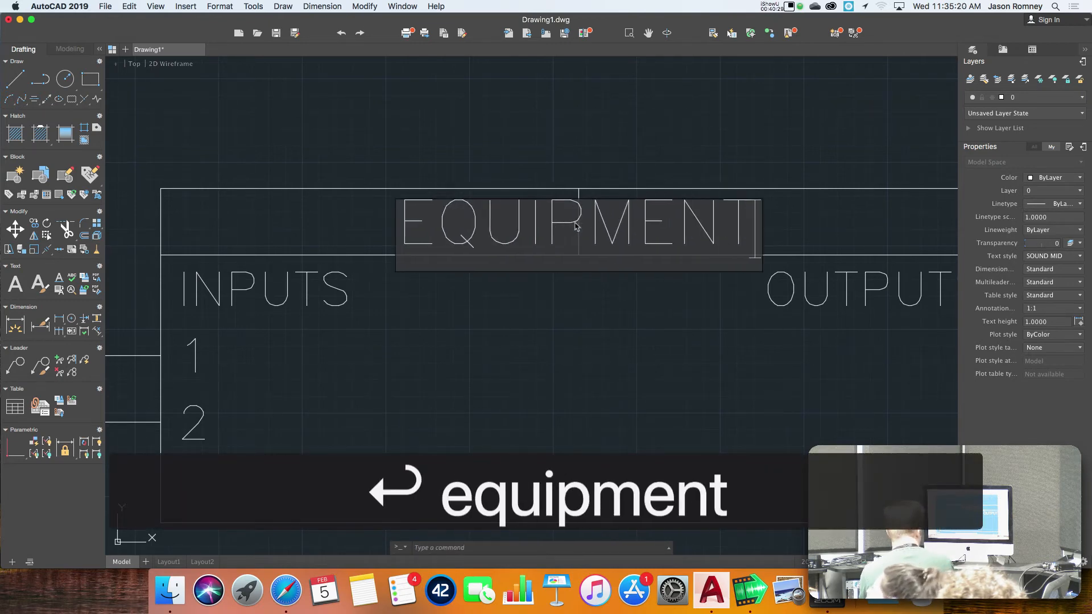
text(e)
key(Return)
key(Return)
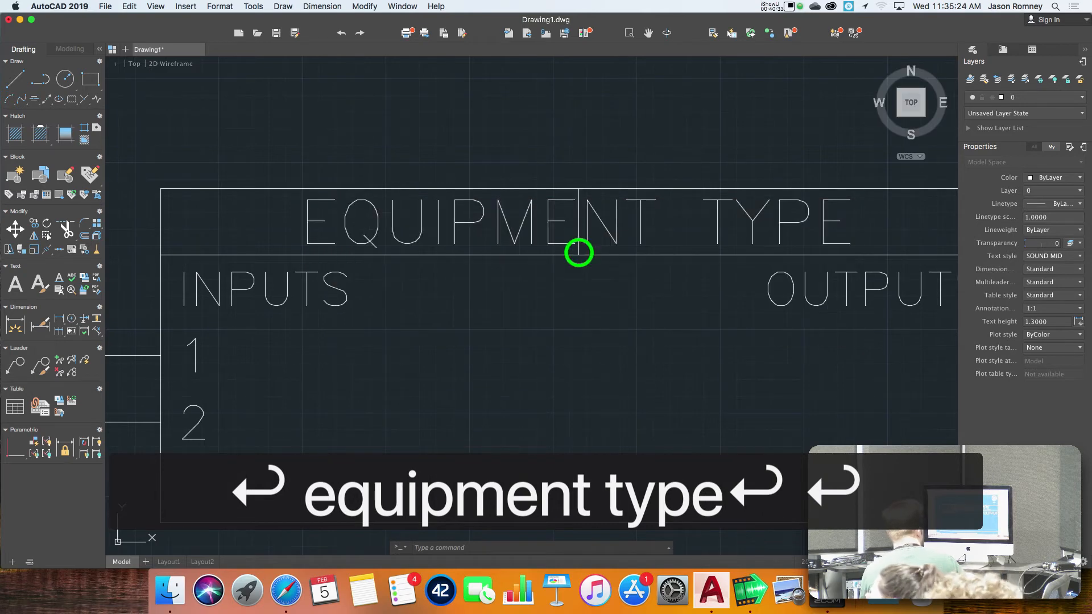
Step: Erase the vertical construction line from the title row
text(e)
scroll(582, 242, down, 2)
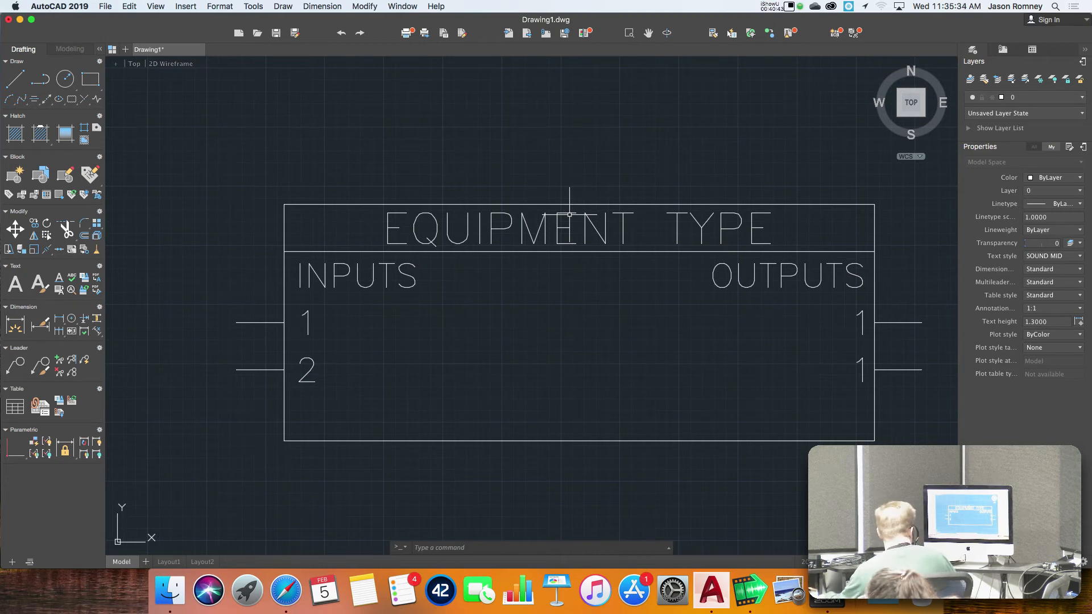
Step: Copy the EQUIPMENT TYPE text from its center point to the midpoint of the block's upper edge
text(co)
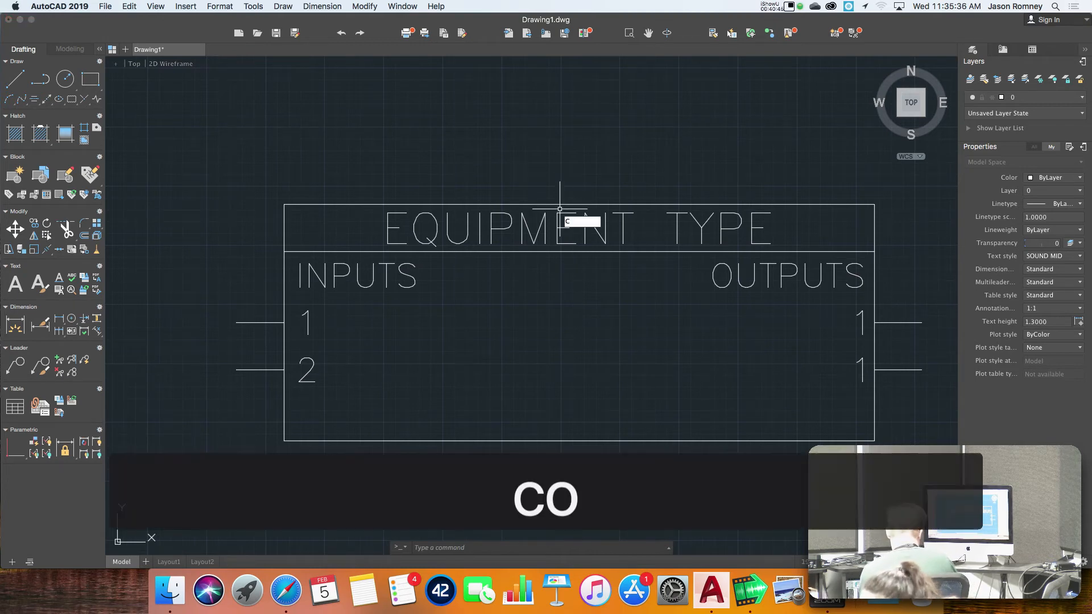
key(Return)
click(558, 224)
right_click(562, 225)
click(579, 230)
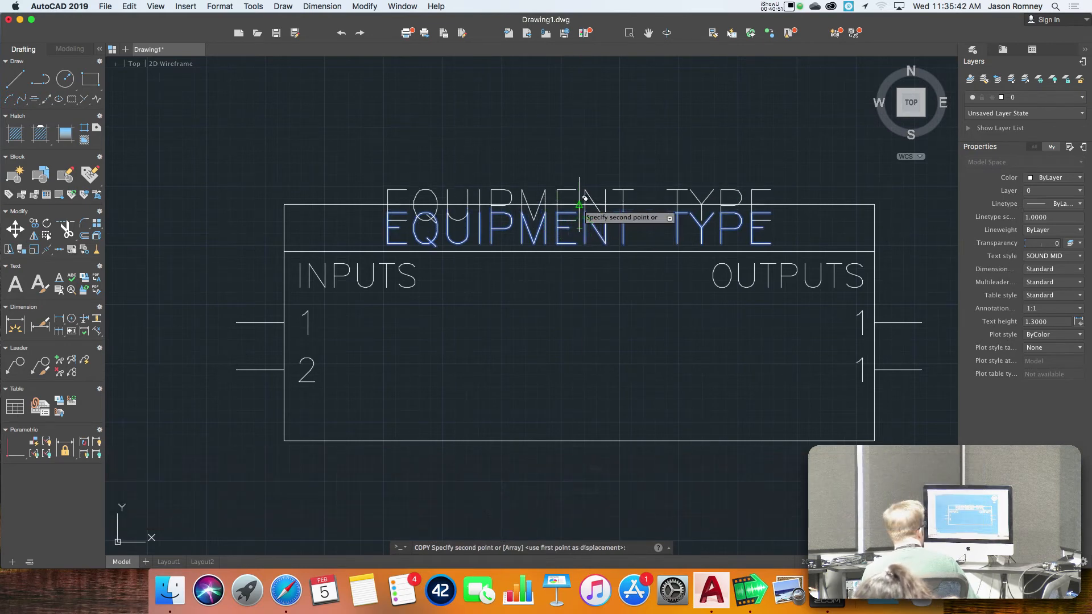
click(579, 204)
key(Escape)
Step: Set the justification of the copied EQUIPMENT TYPE text on the upper edge to Bottom center
click(572, 189)
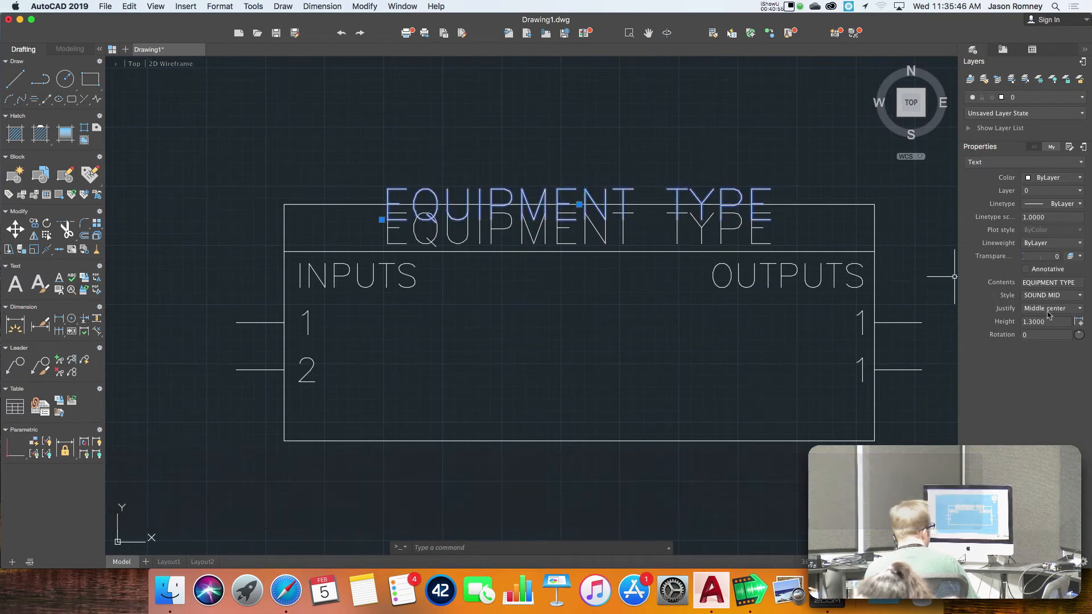
click(1051, 309)
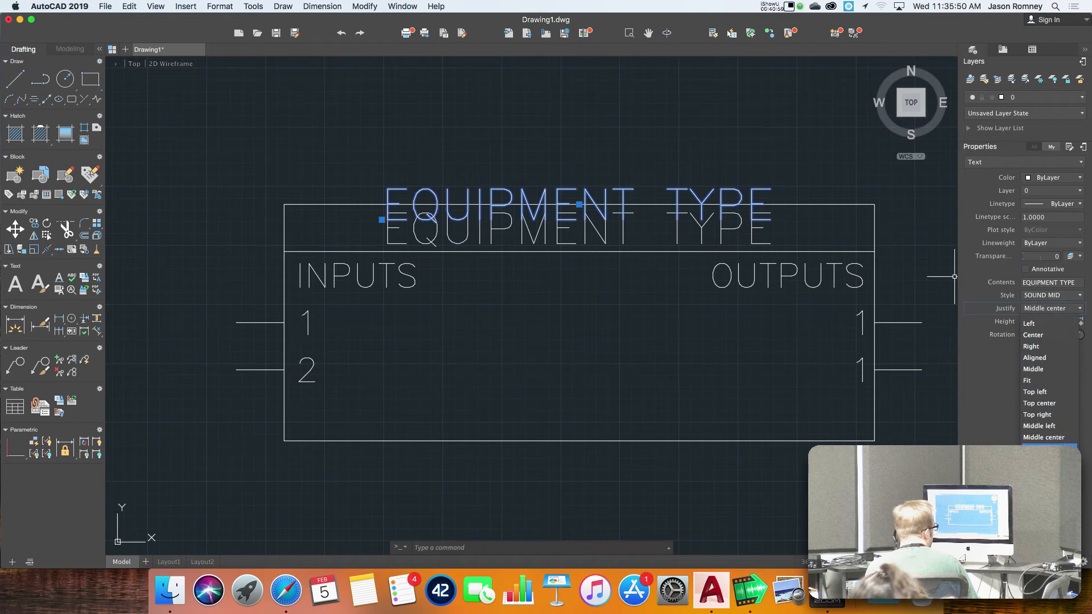
click(1044, 472)
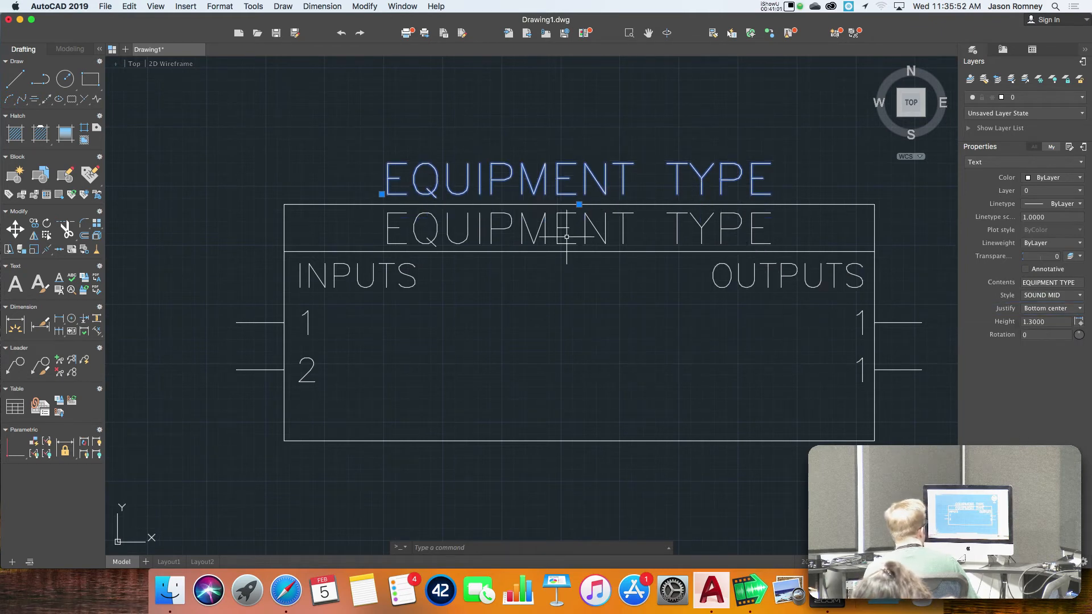
Step: Set the text height of the SOUND MID text style to 1.5 and apply the change
key(Escape)
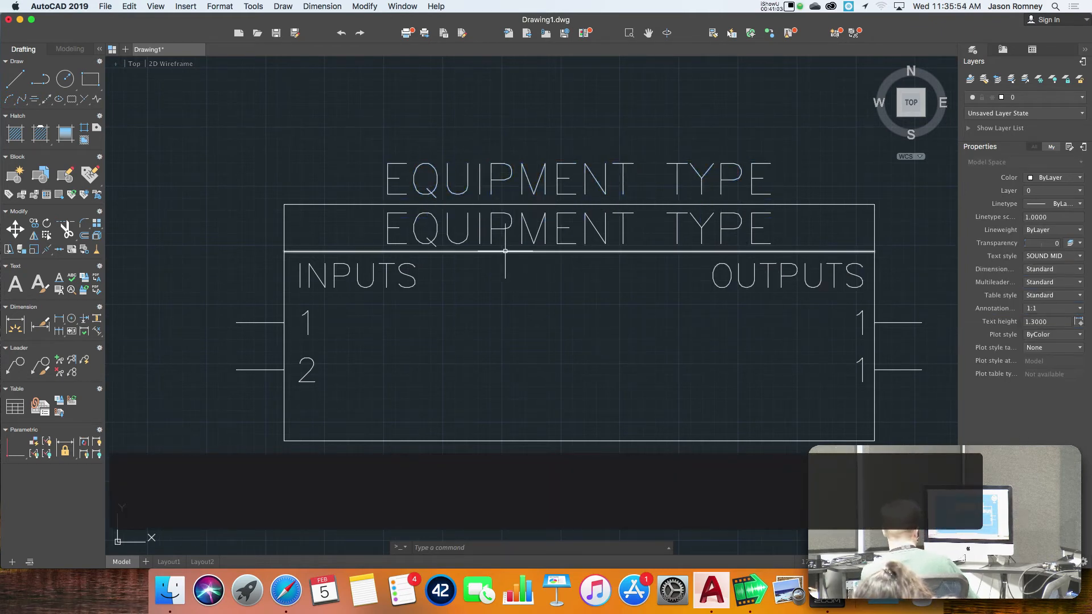
click(219, 6)
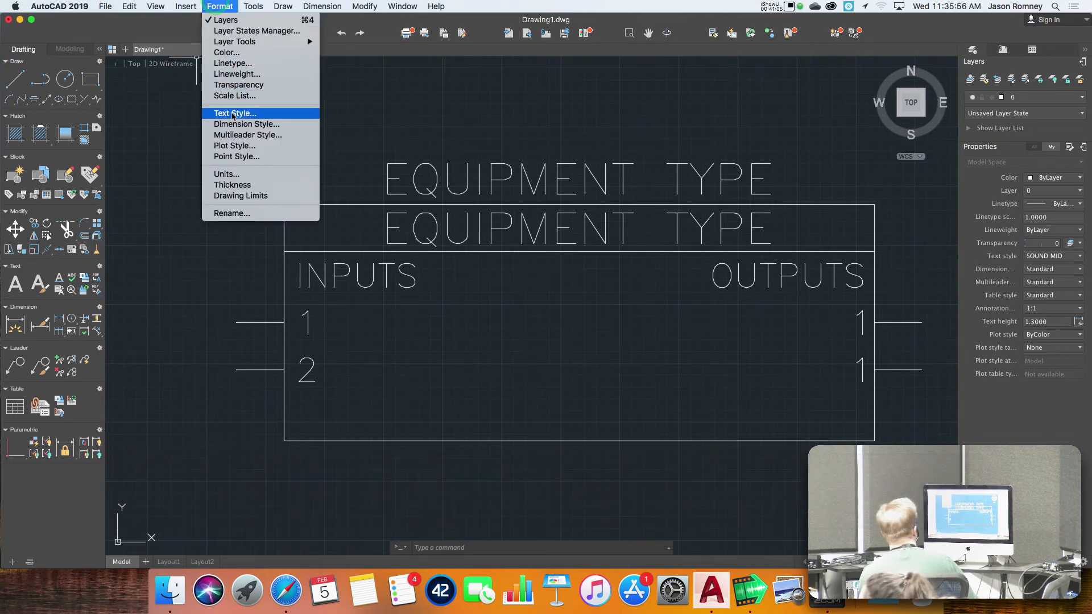
click(232, 116)
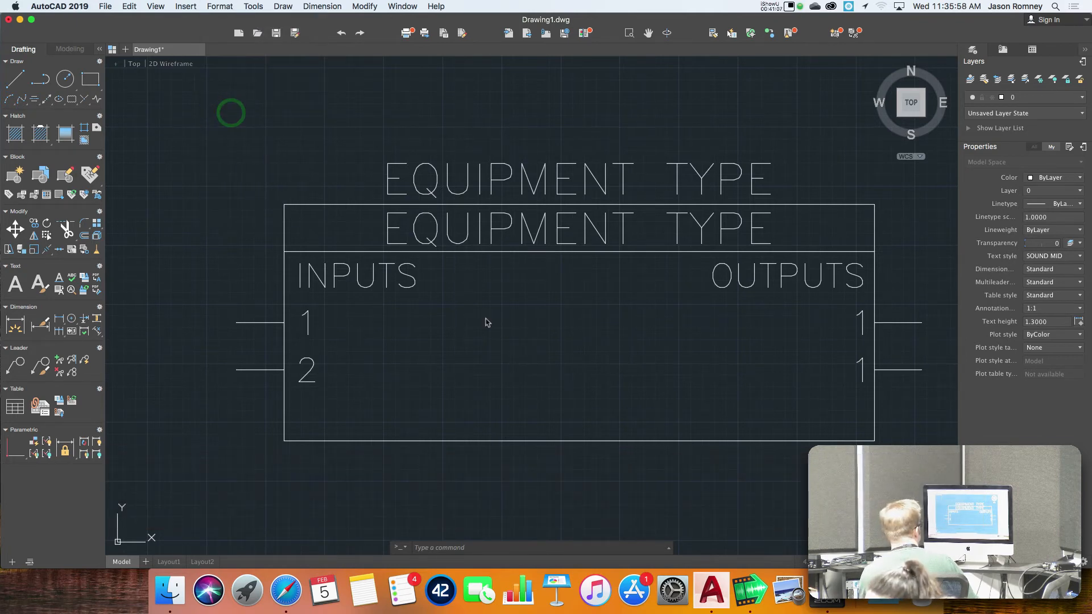
click(194, 334)
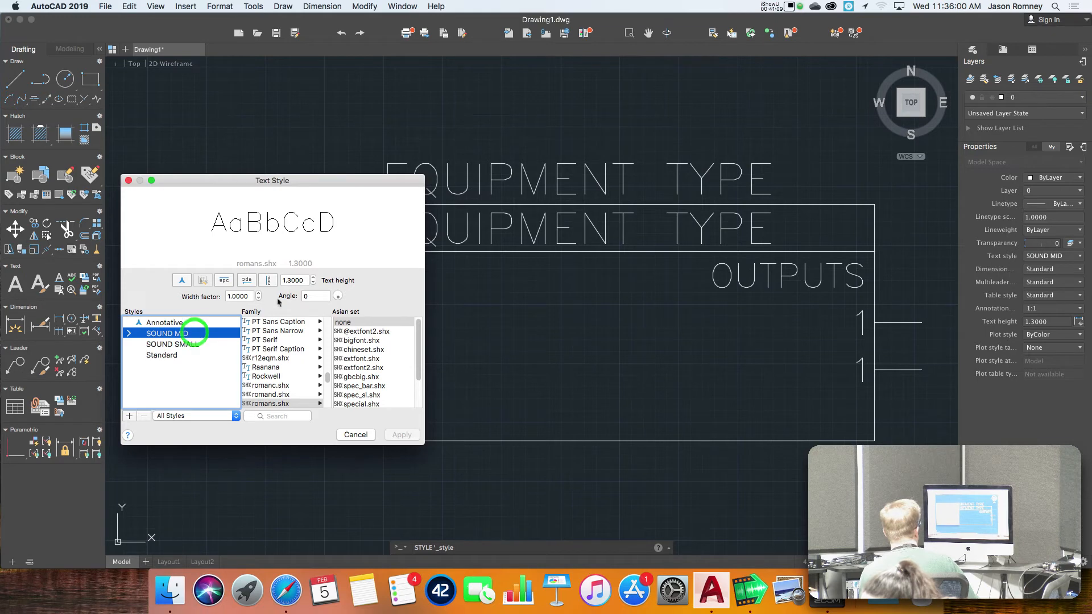
click(289, 280)
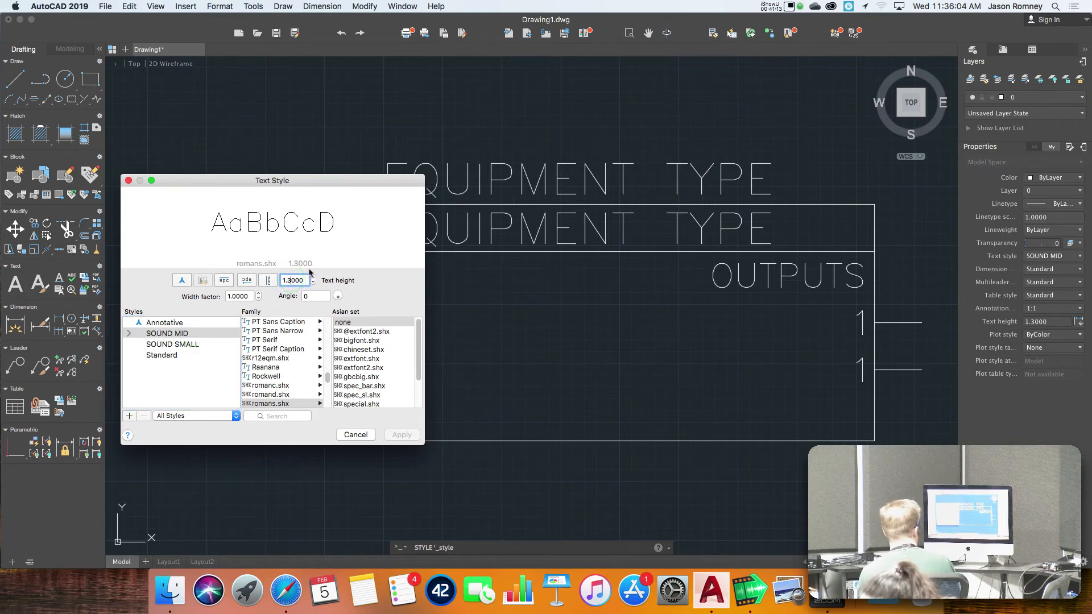
key(BackSpace)
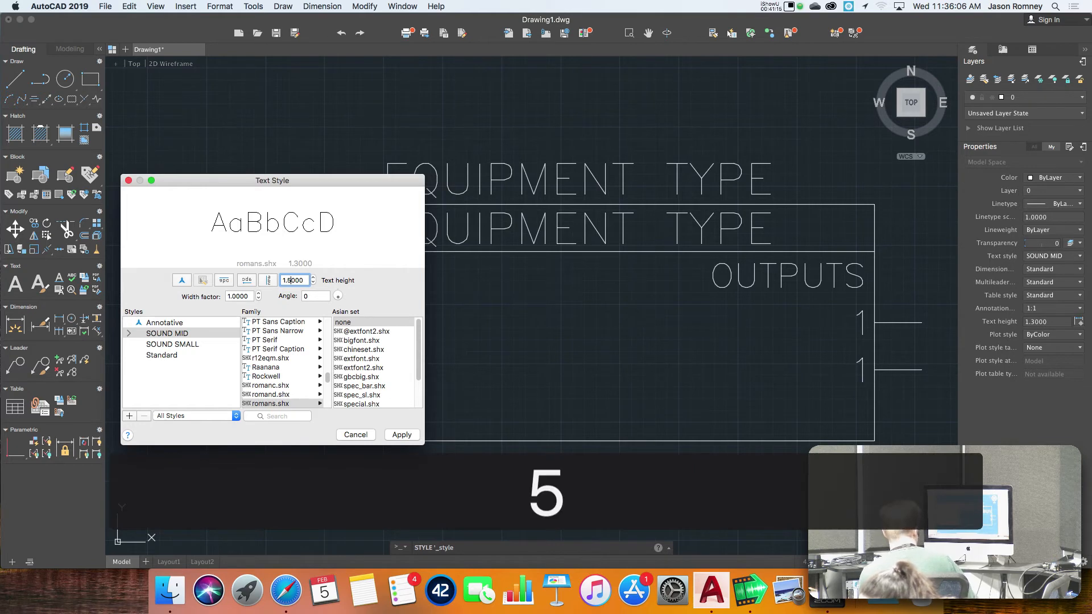
click(398, 434)
click(360, 434)
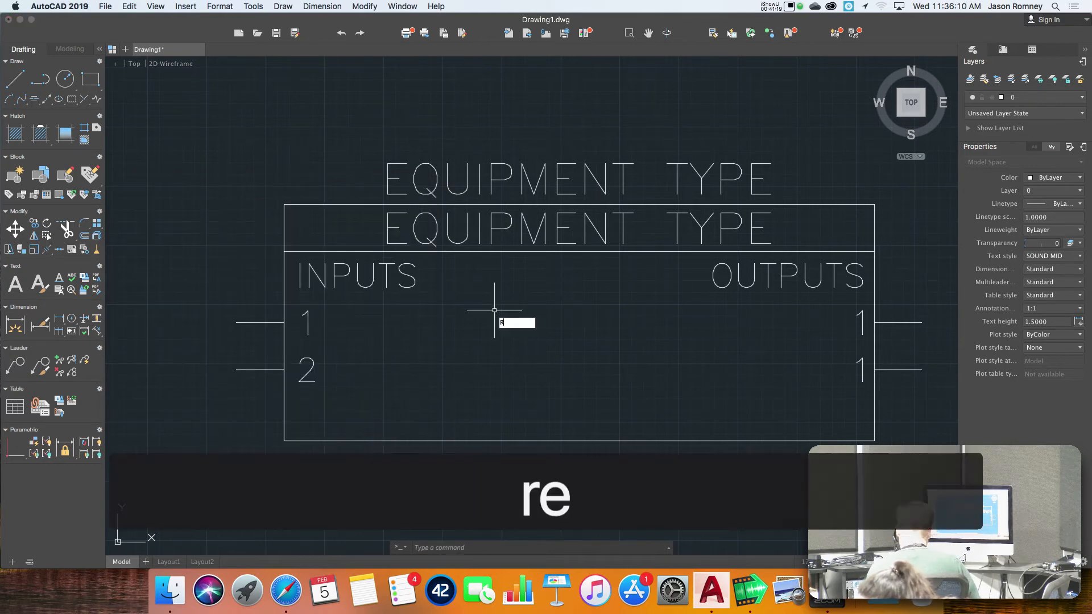
Step: Inspect the properties of both EQUIPMENT TYPE texts and of the block's outline lines
click(580, 227)
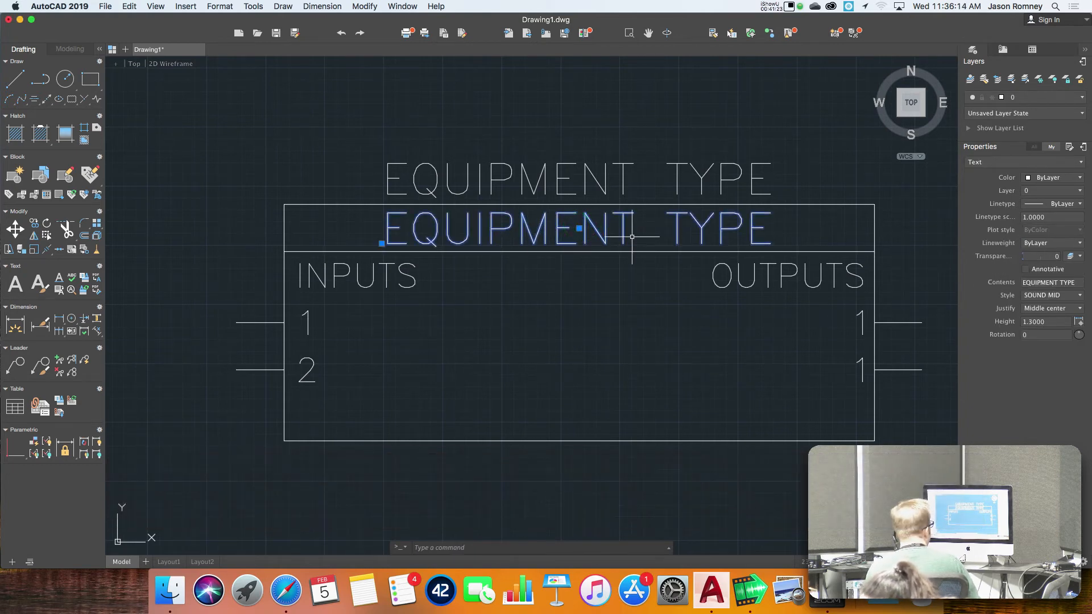
key(Escape)
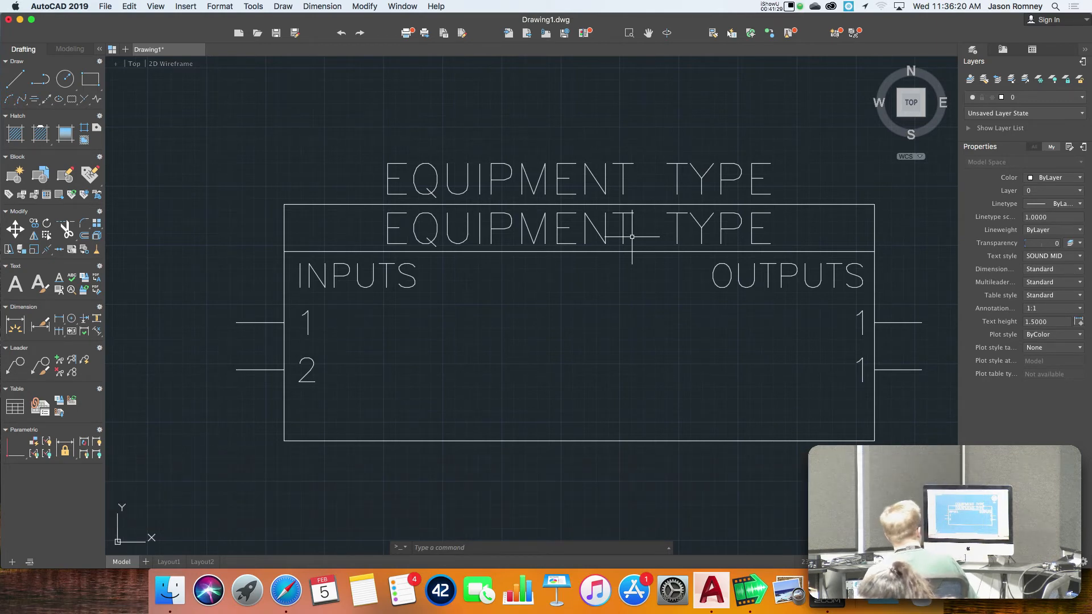
click(502, 181)
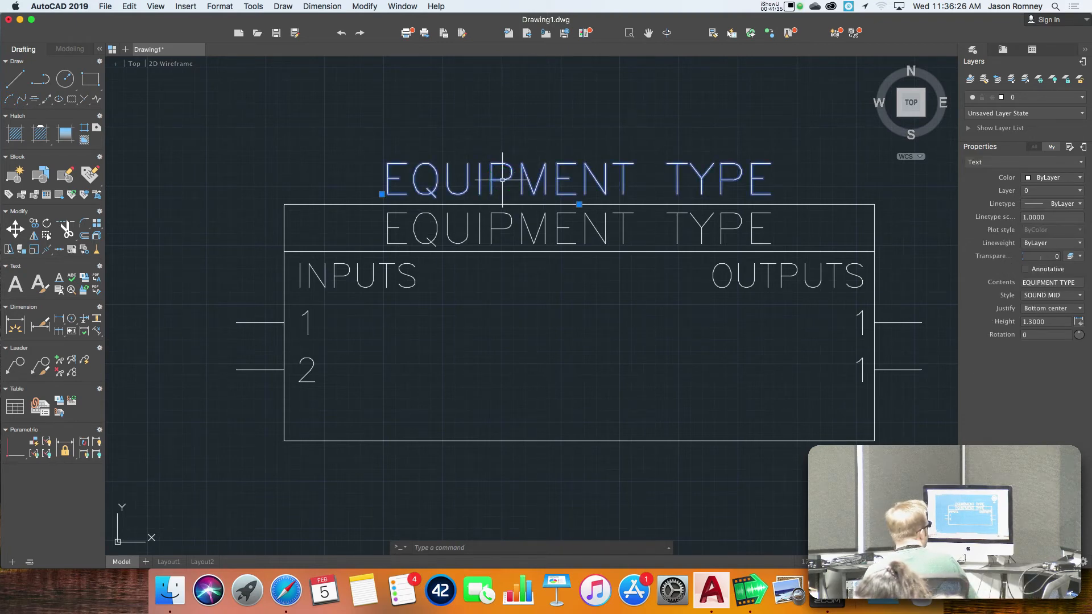
key(Escape)
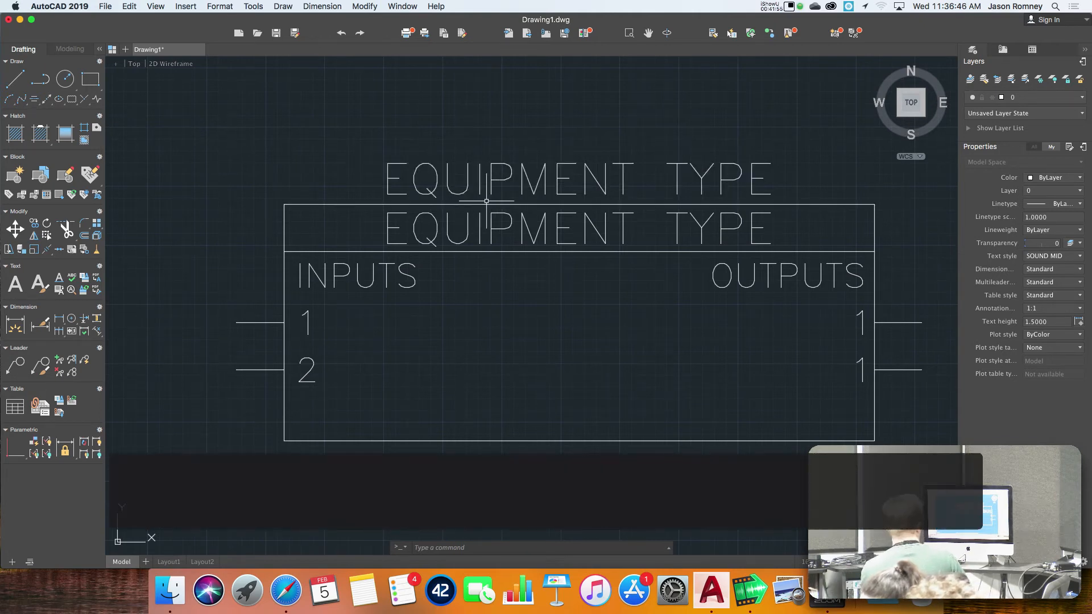
click(366, 204)
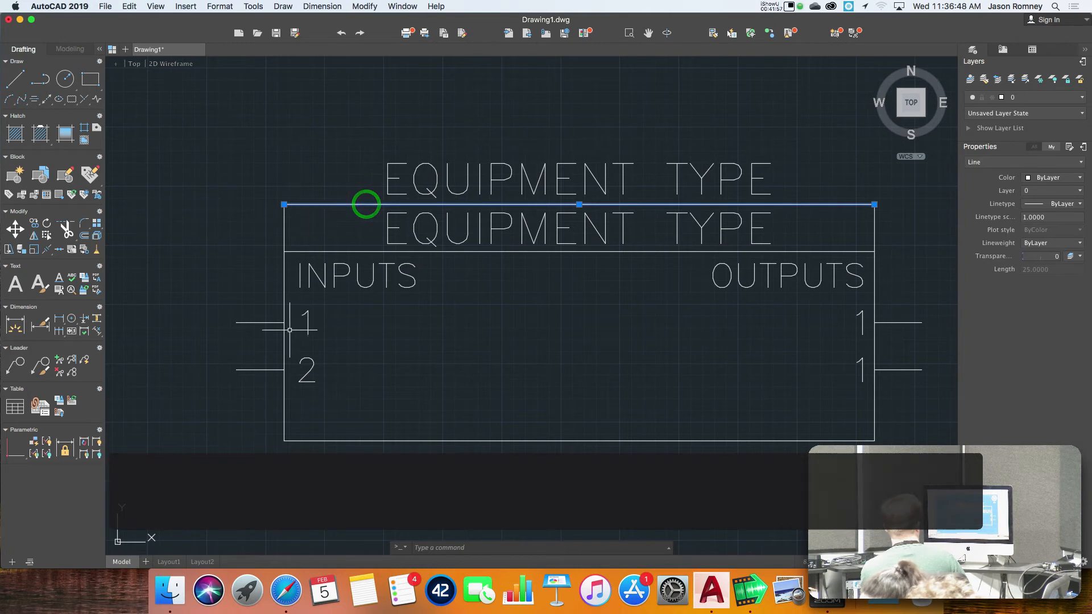
click(284, 354)
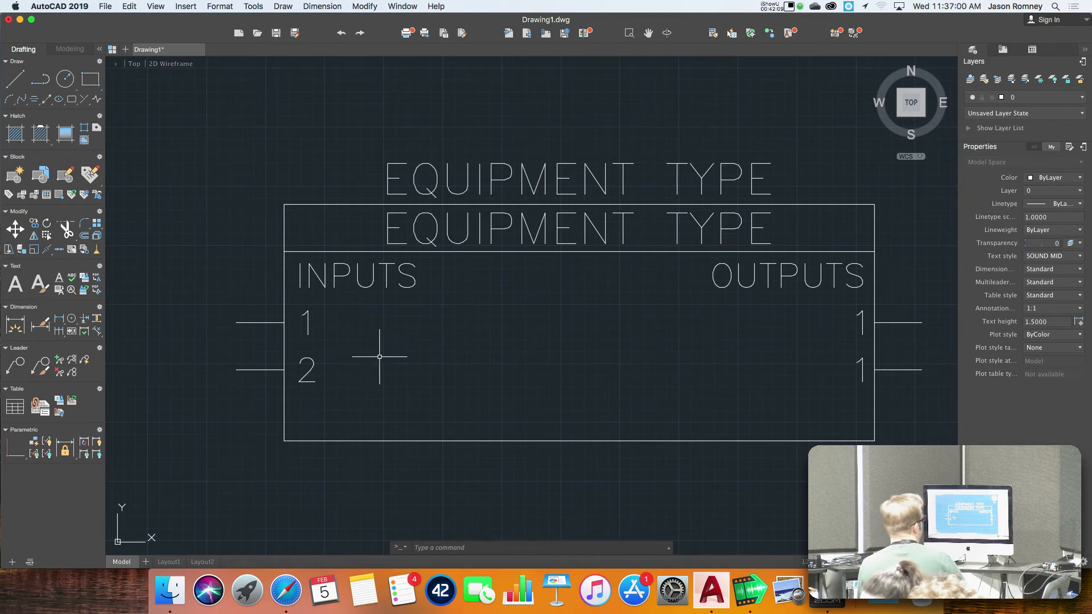
Step: Create a new layer named SOUND EQUIPMENT and set its color to green
click(968, 129)
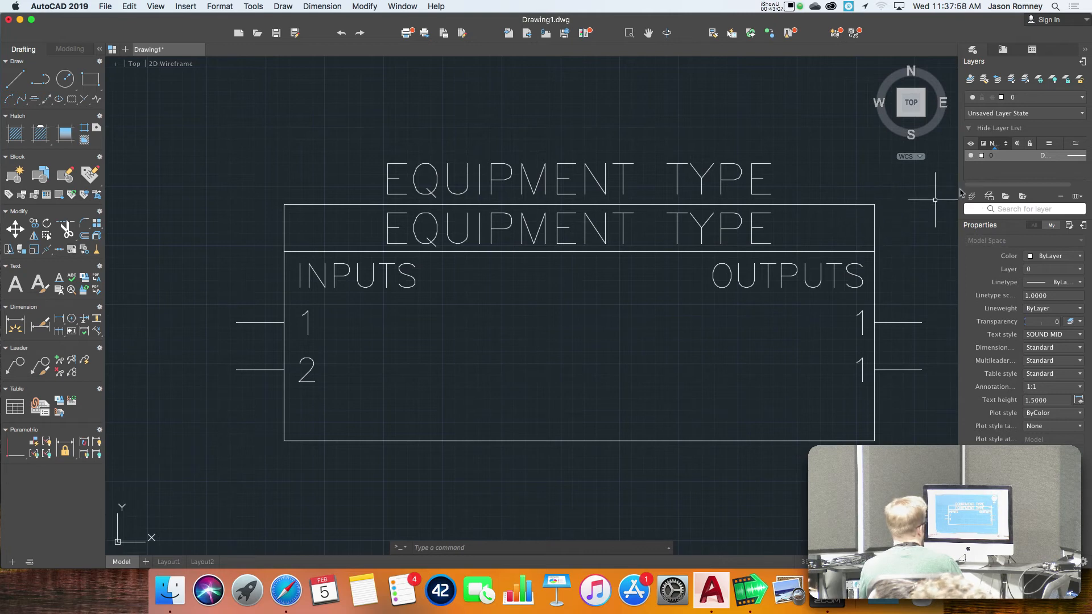
click(971, 196)
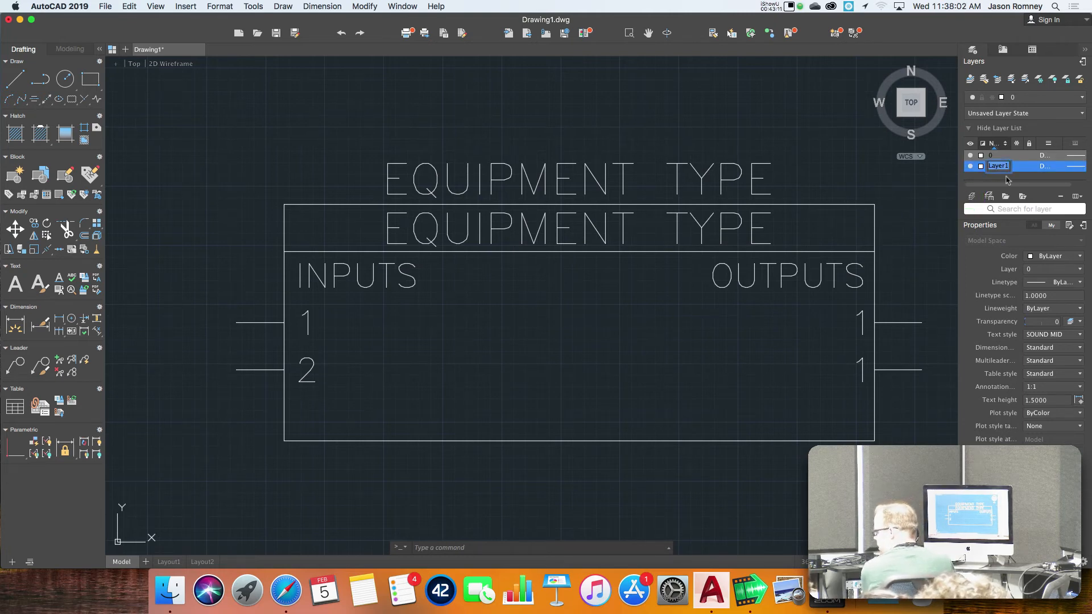
text(SOUND EQUIPME)
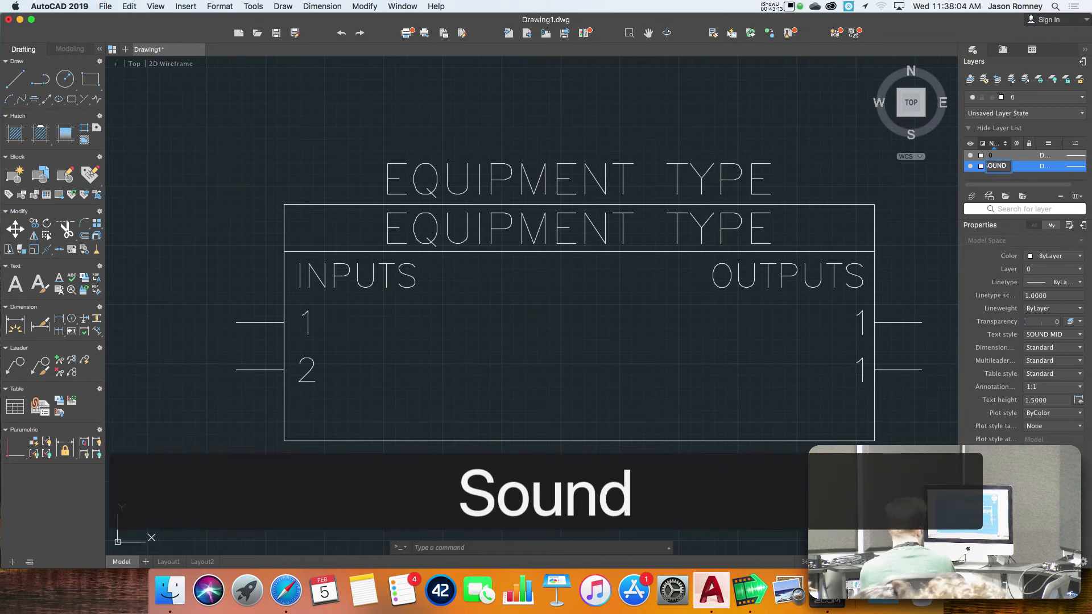
text(NT)
key(Return)
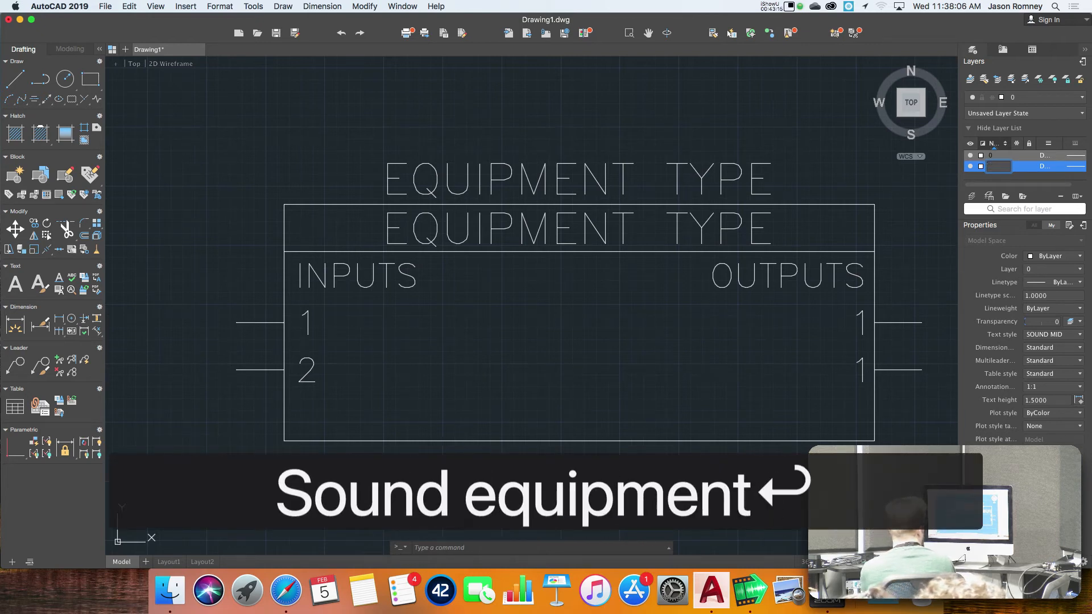
drag(961, 215, 859, 218)
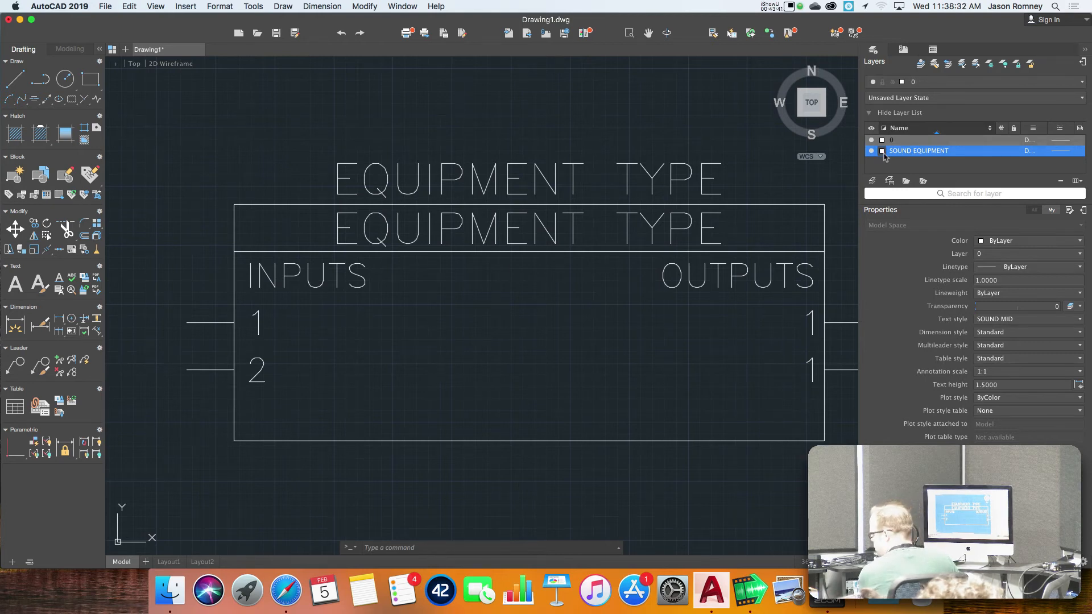
click(882, 151)
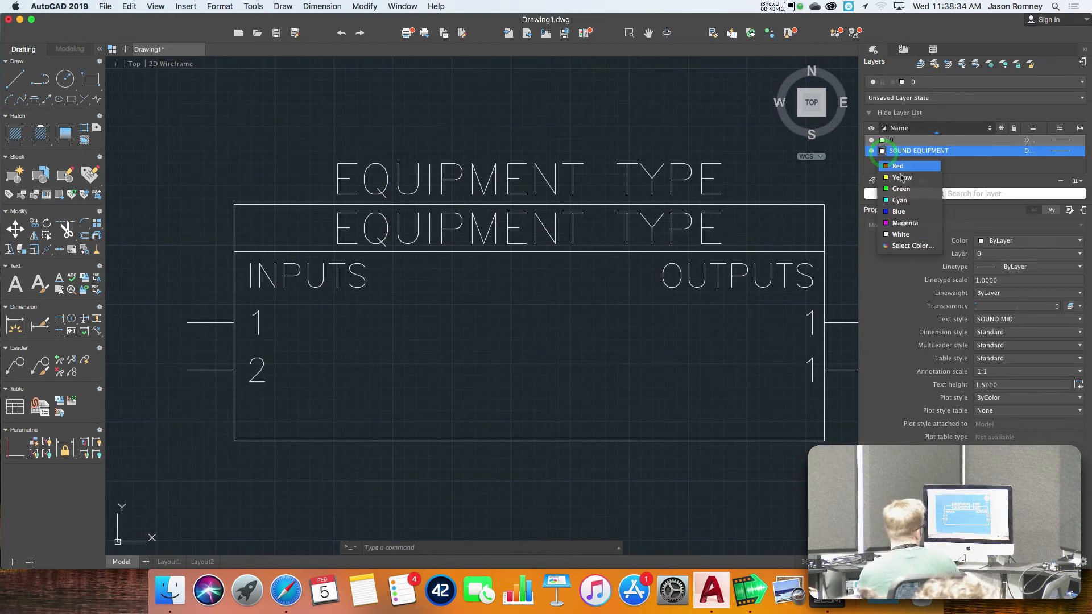
click(891, 190)
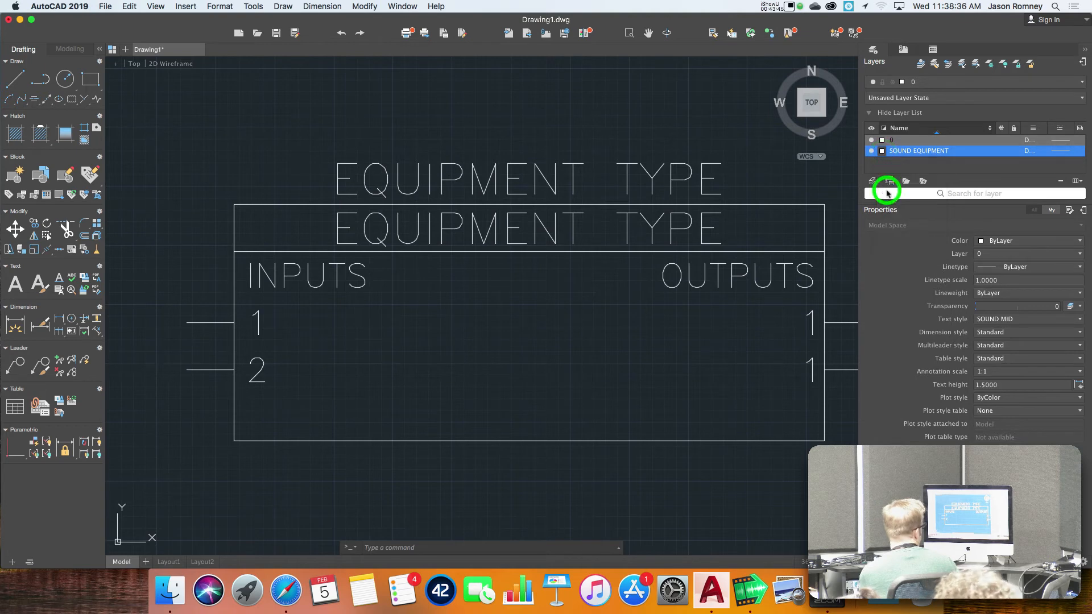
click(884, 152)
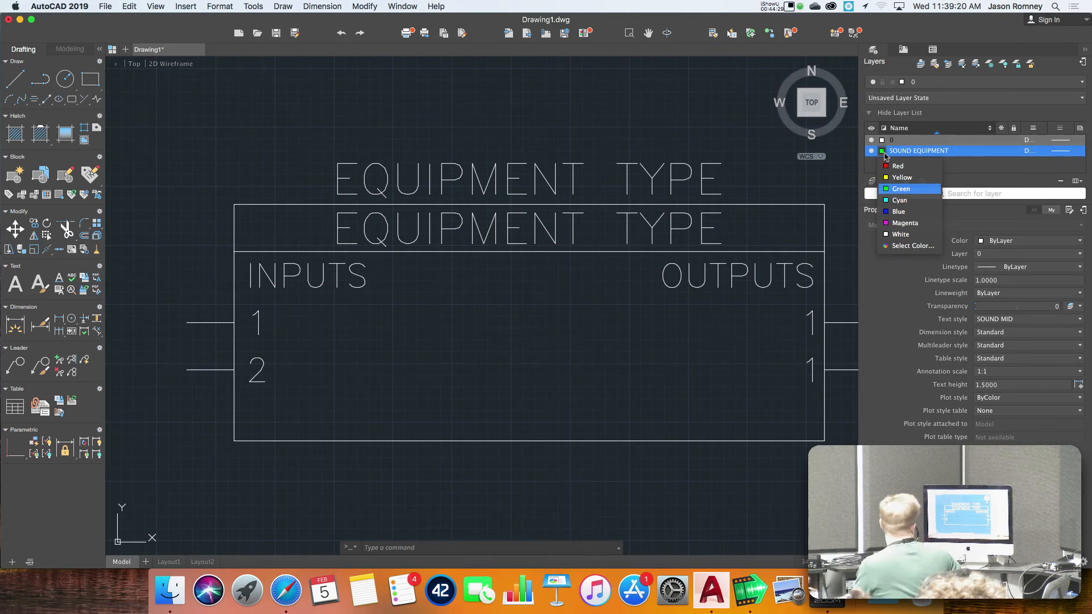
click(975, 165)
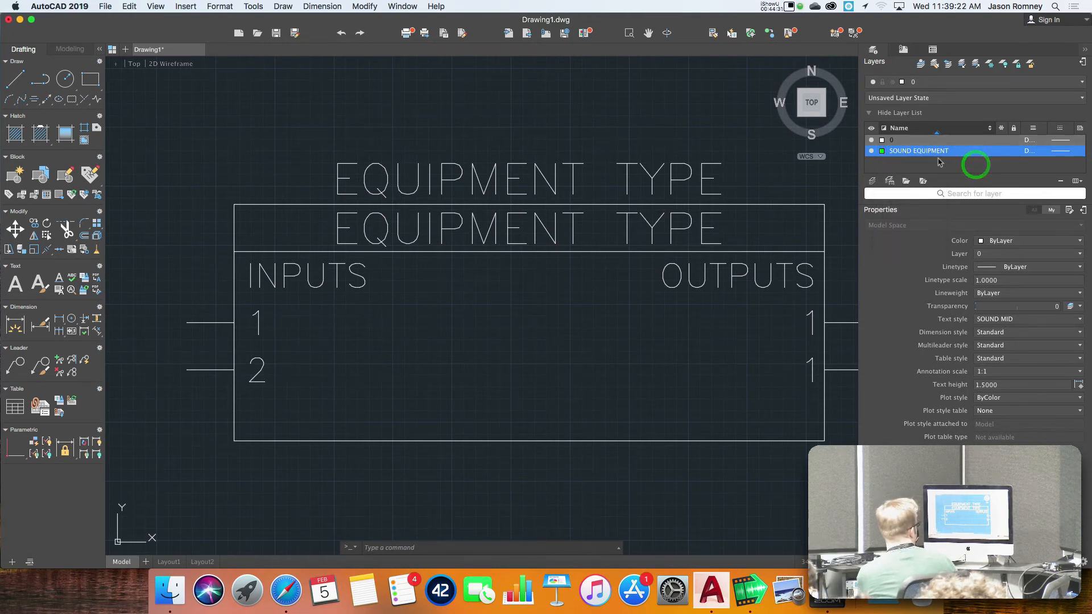
Step: Create a new layer named SOUND CONNECTION and set its color to magenta
click(872, 181)
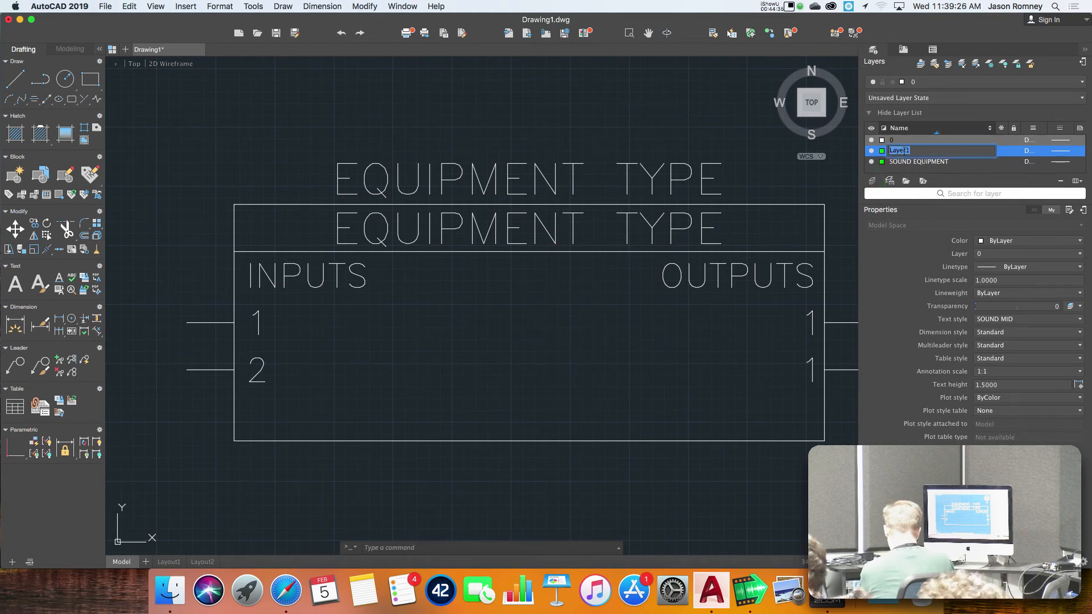
text(SOUND)
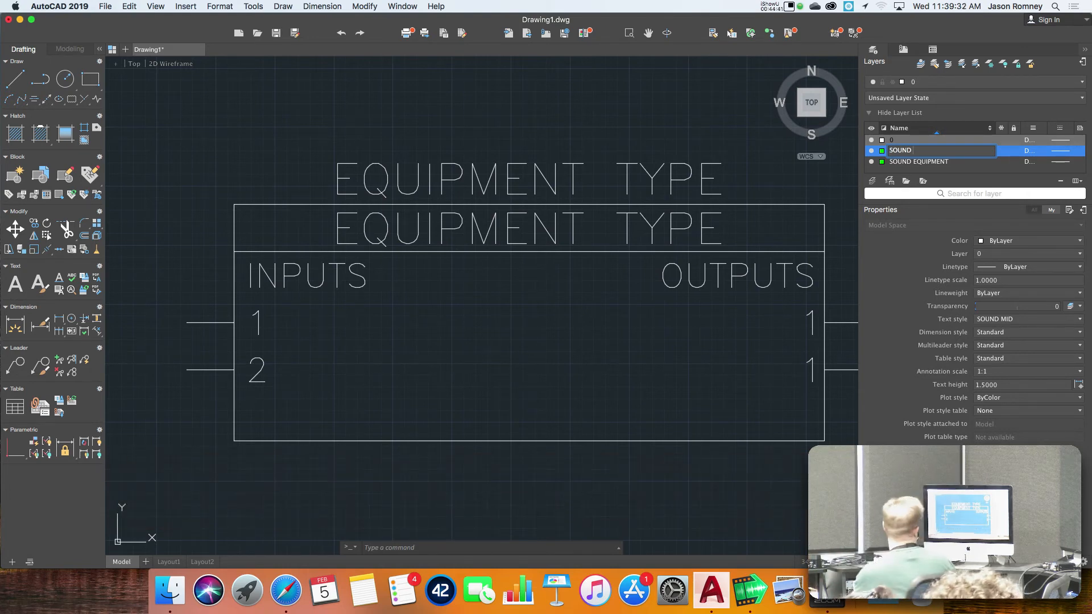
text(CONNECTION)
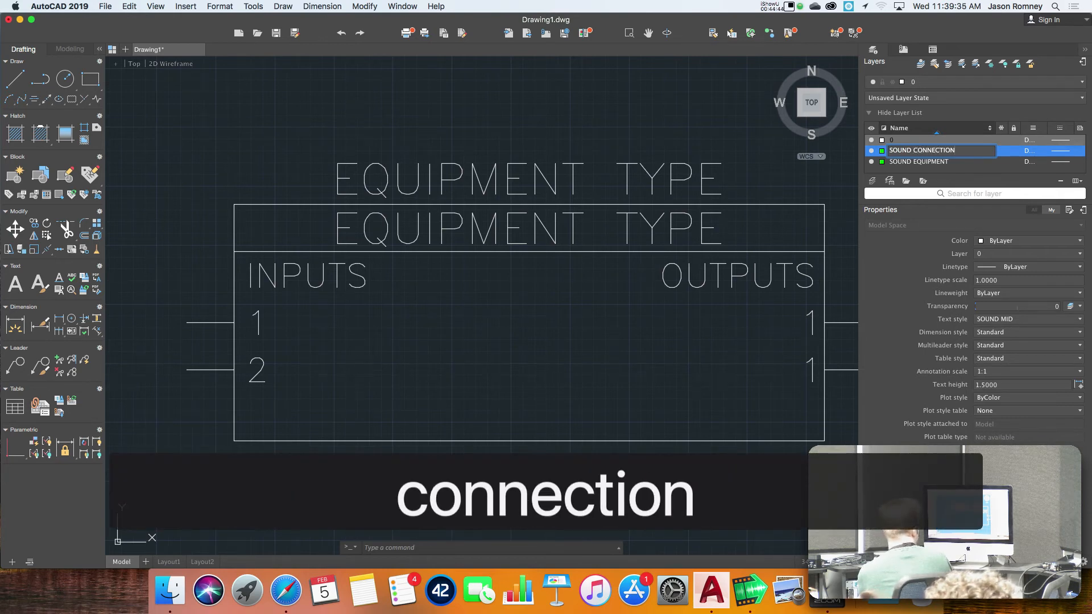
key(Return)
click(882, 151)
click(891, 223)
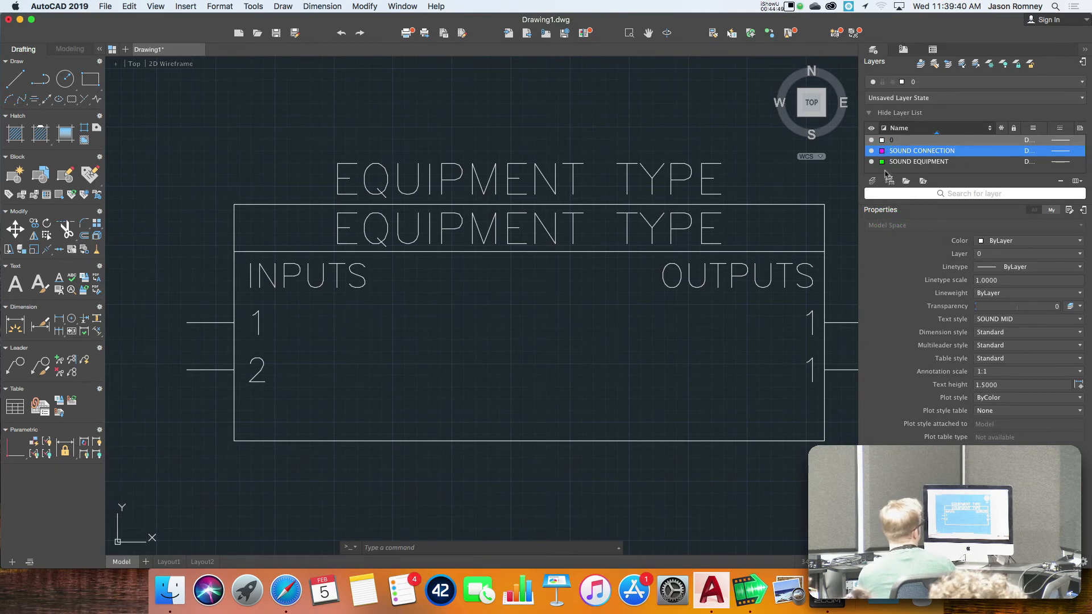
Step: Create a new layer named SOUND TEXT MID and set its color to yellow
click(875, 182)
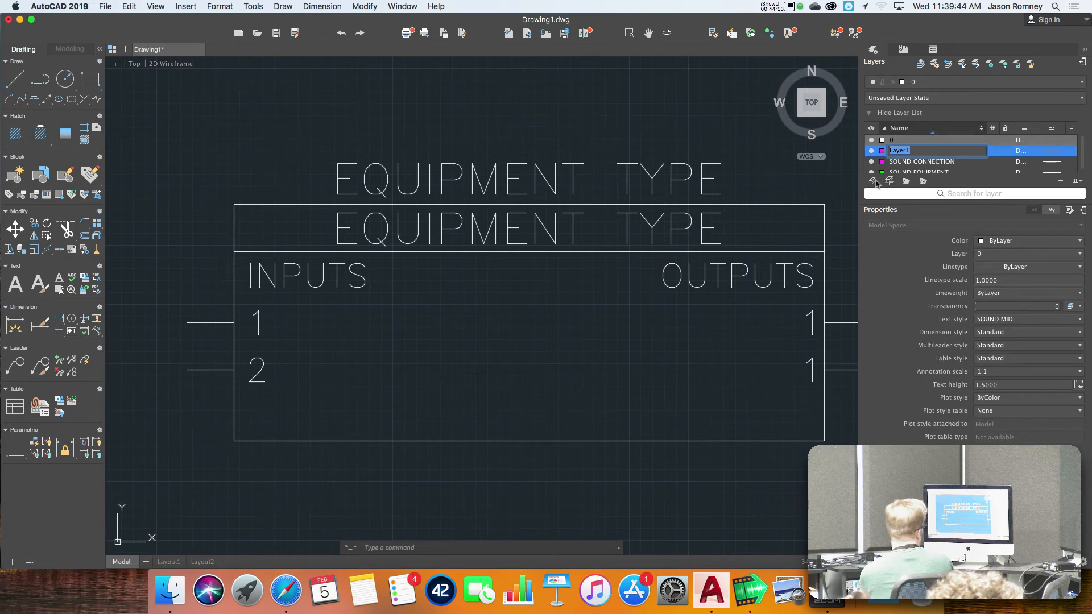
text(SOUND TEXT MID)
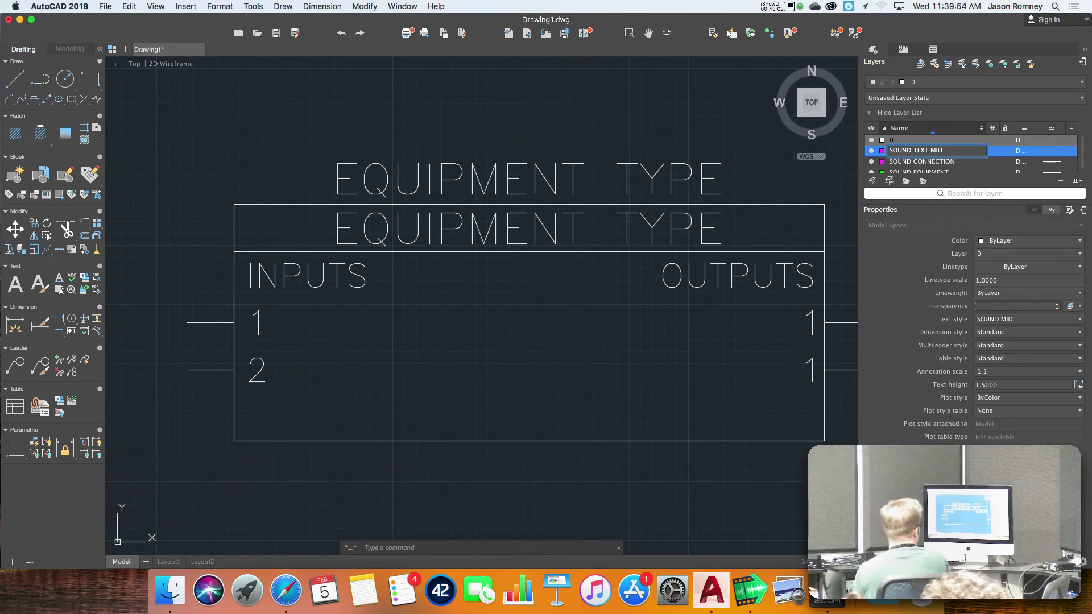
key(Return)
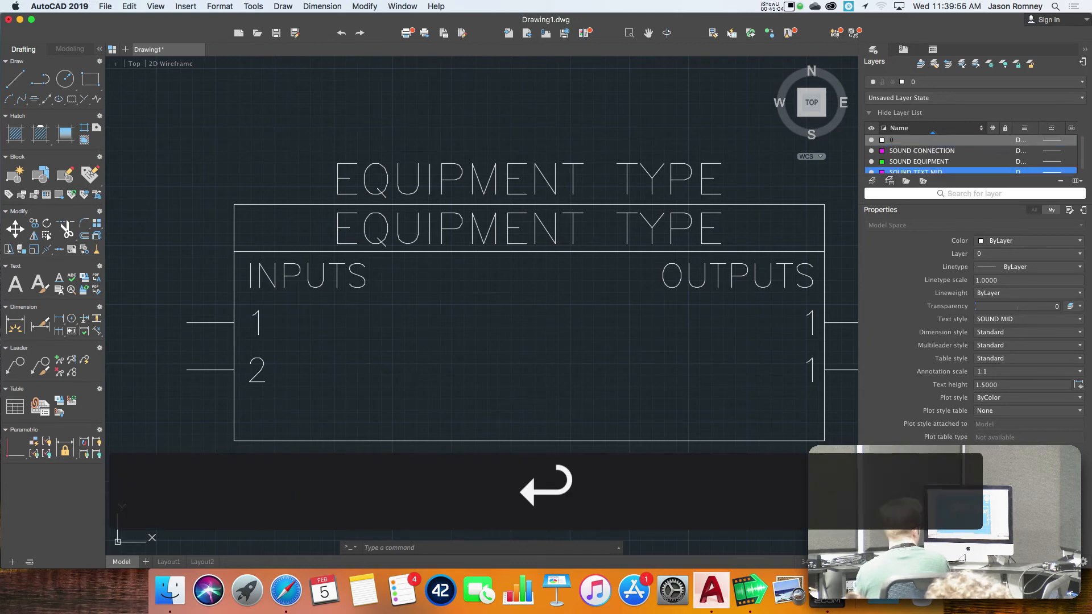
drag(933, 196, 940, 284)
click(882, 172)
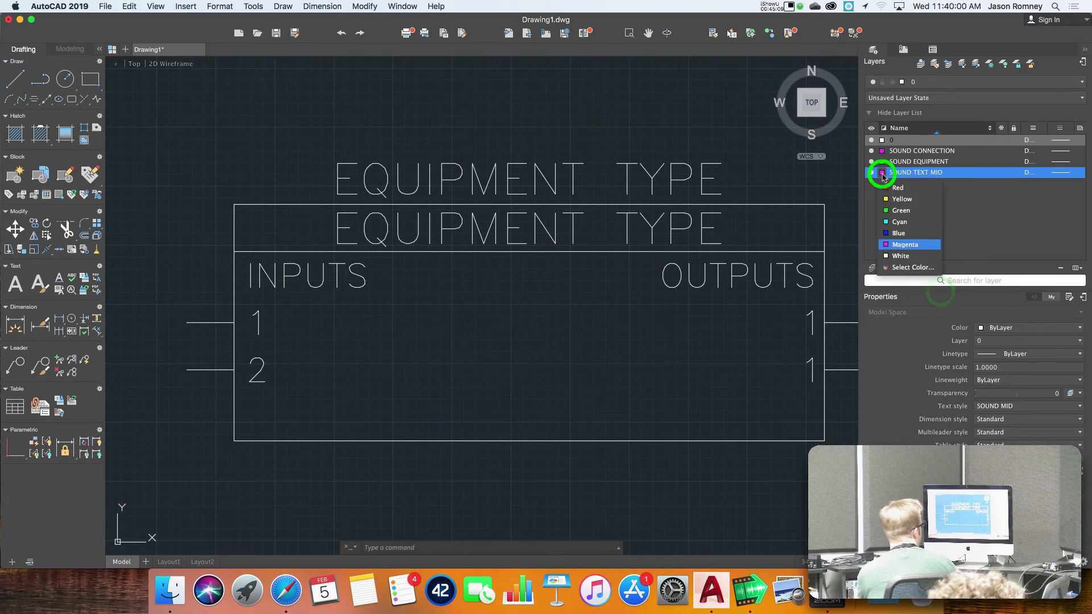
click(897, 201)
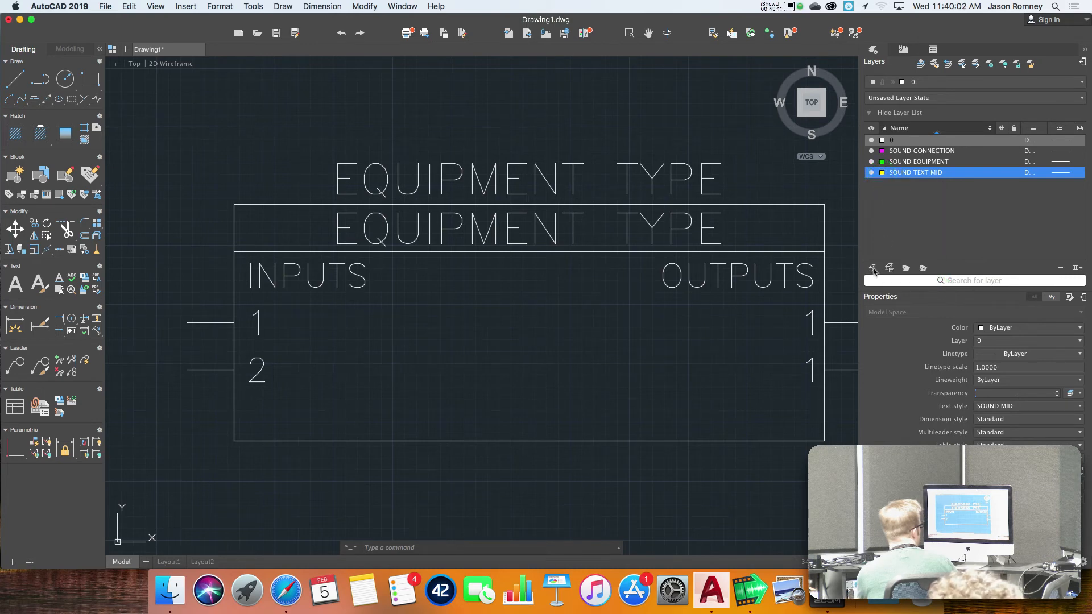
Step: Create a new layer named SOUND TEXT SMALL and set its color to cyan
click(880, 236)
click(873, 268)
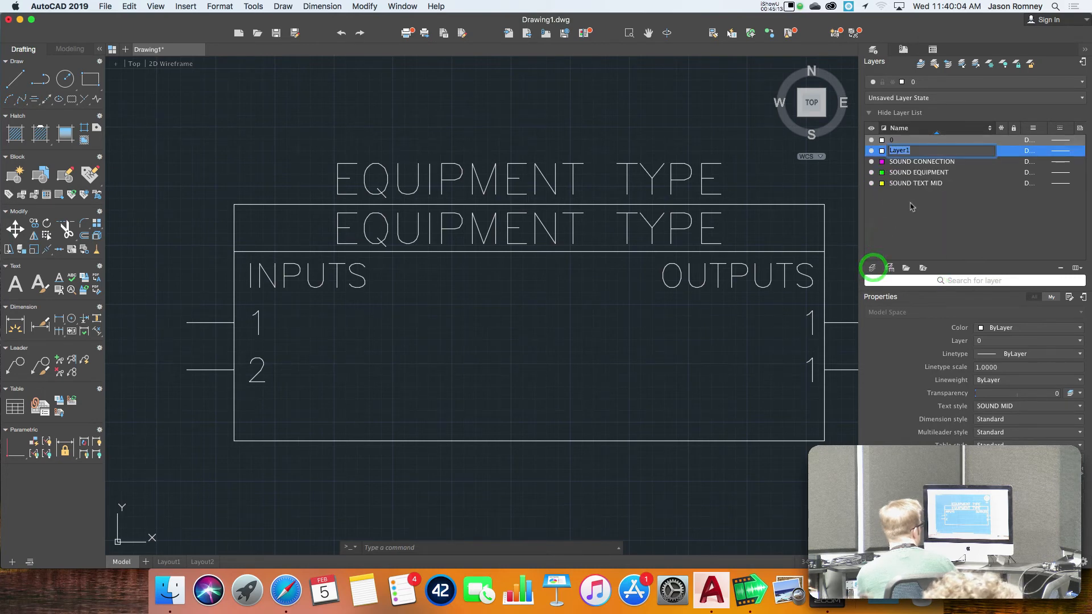
text(SOUND TEXT SMALL)
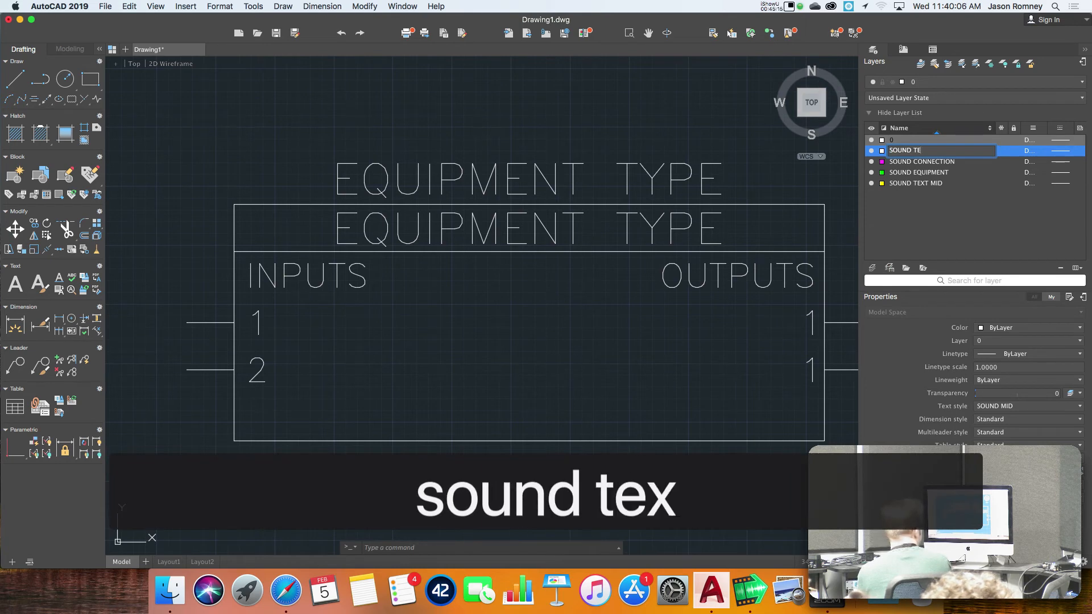
key(Return)
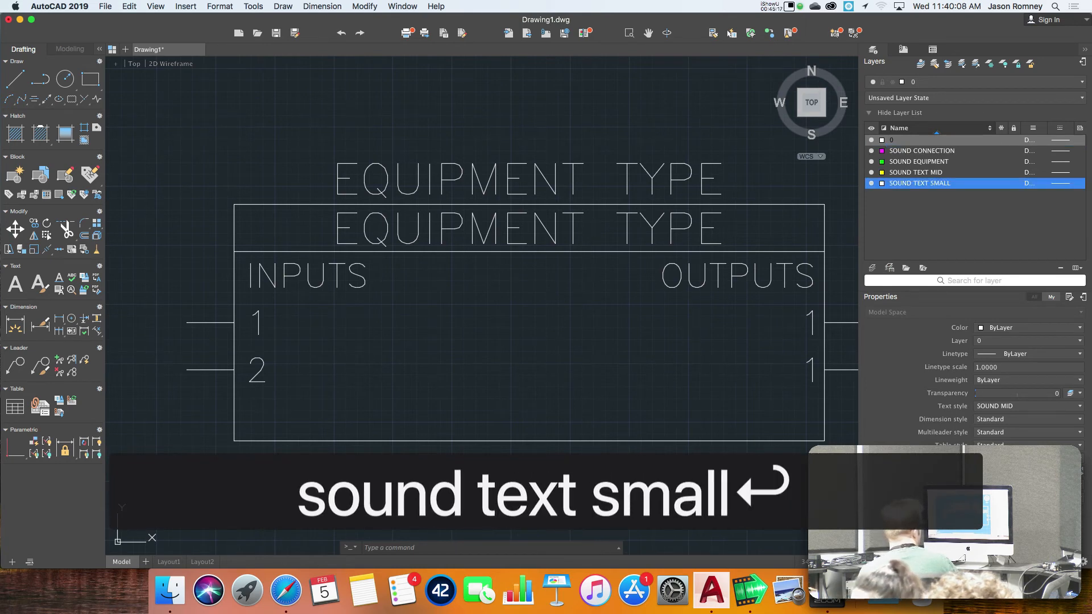
click(882, 183)
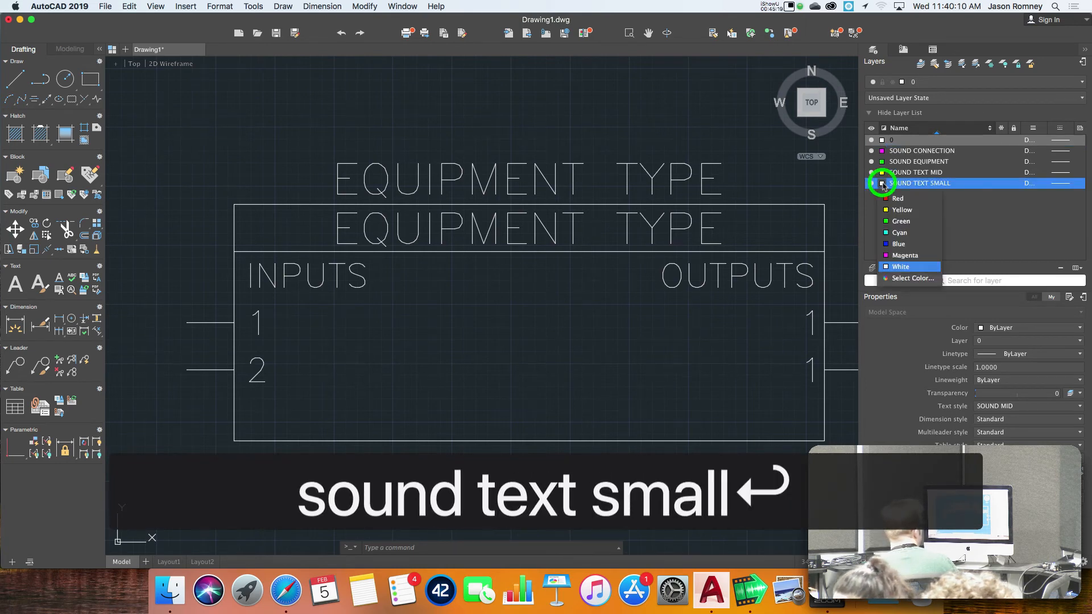
click(899, 232)
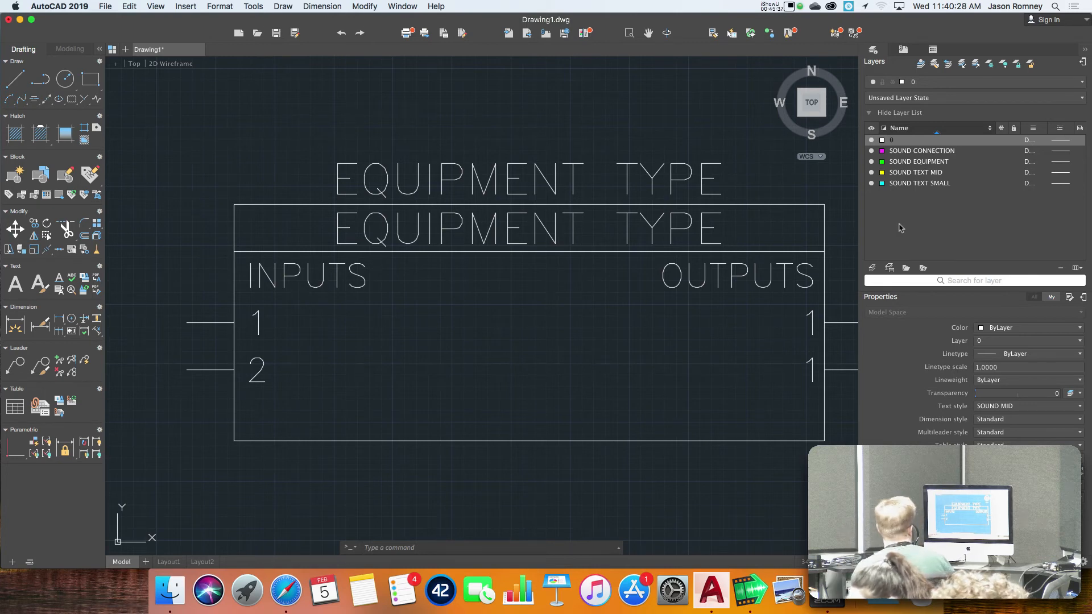
Step: Move the four outline lines of the equipment block to the SOUND EQUIPMENT layer
scroll(740, 228, right, 5)
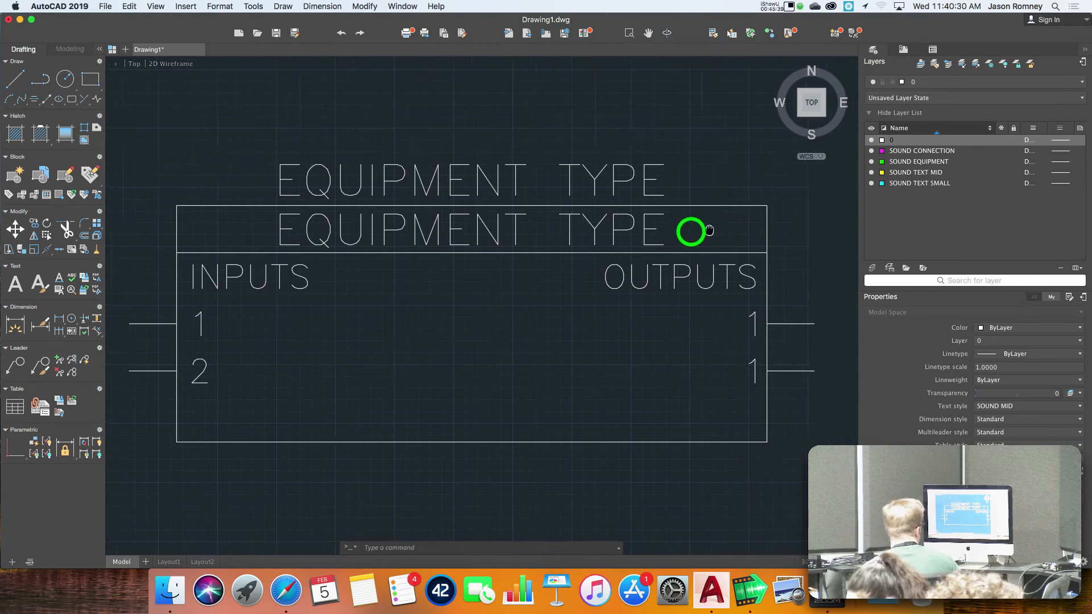
click(751, 195)
click(713, 222)
click(170, 465)
click(129, 428)
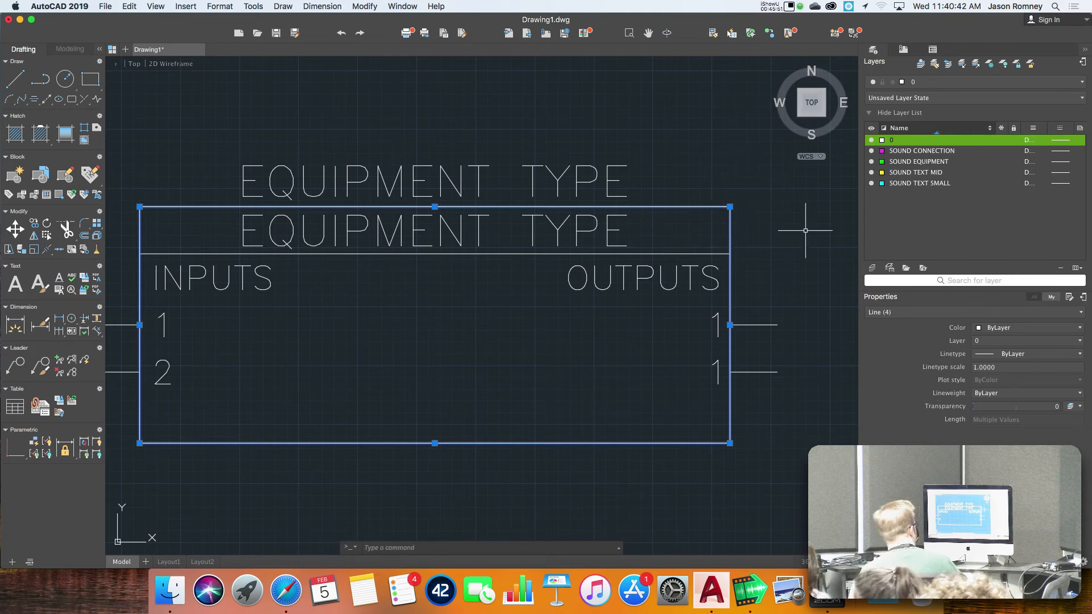
click(955, 84)
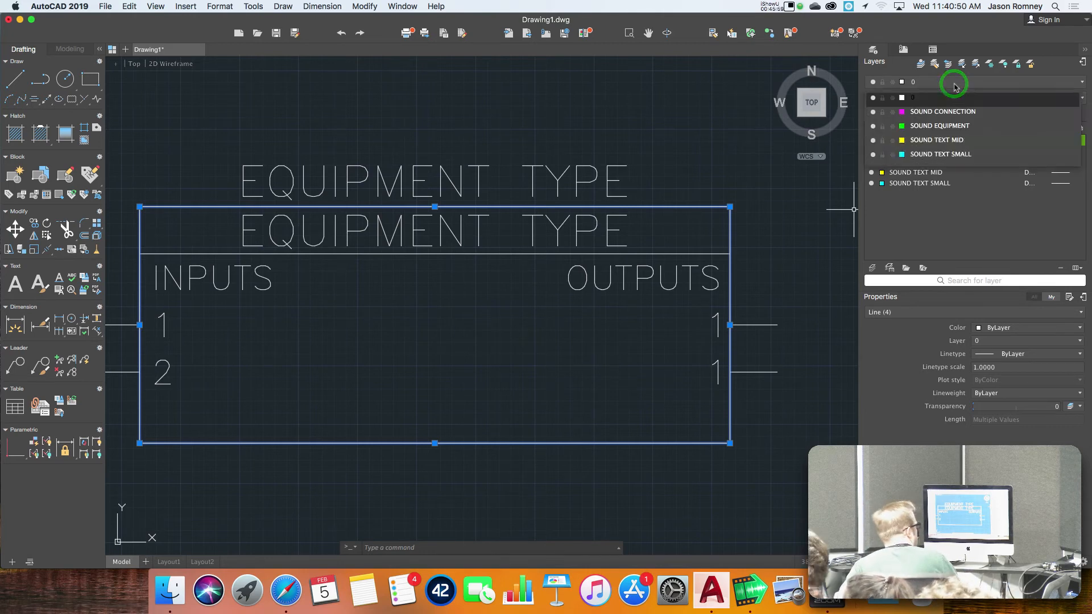
click(927, 128)
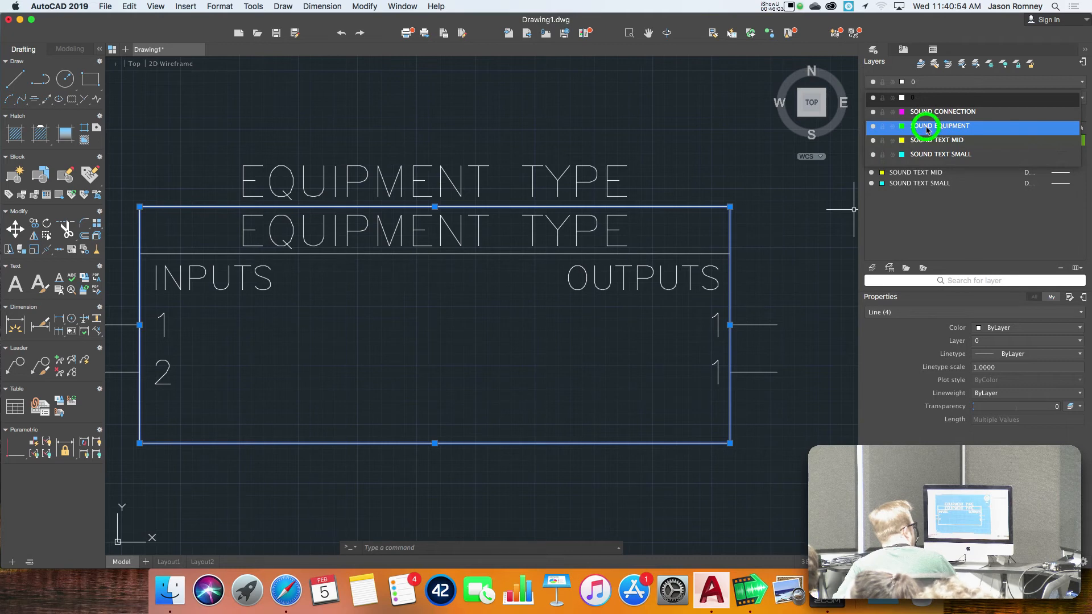
key(Escape)
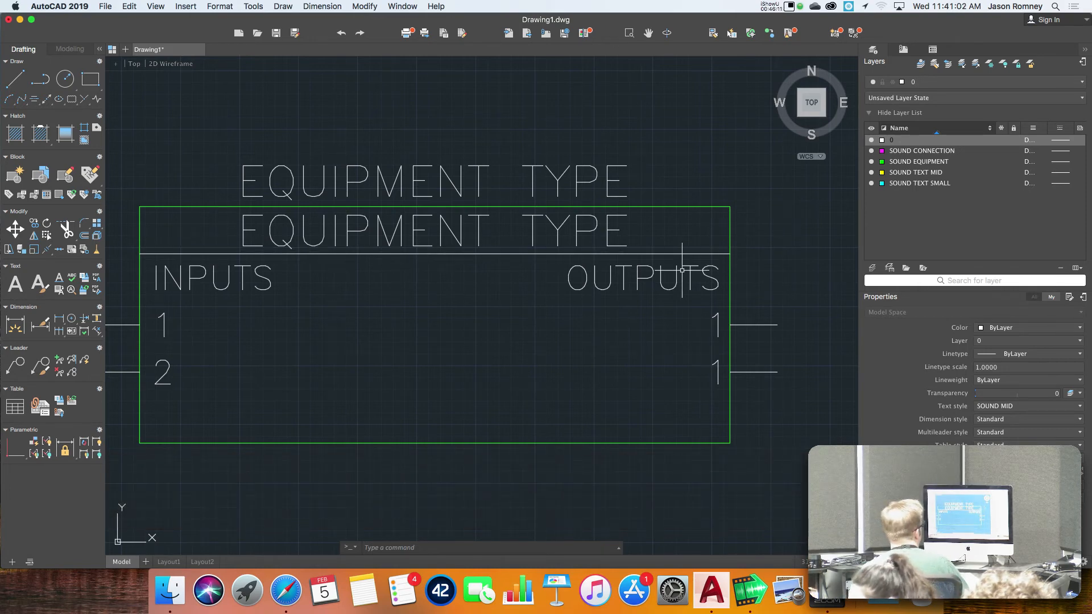
Step: Move the four short input and output connection lines on both sides of the block to the SOUND CONNECTION layer
click(804, 292)
click(756, 378)
middle_drag(388, 340, 528, 330)
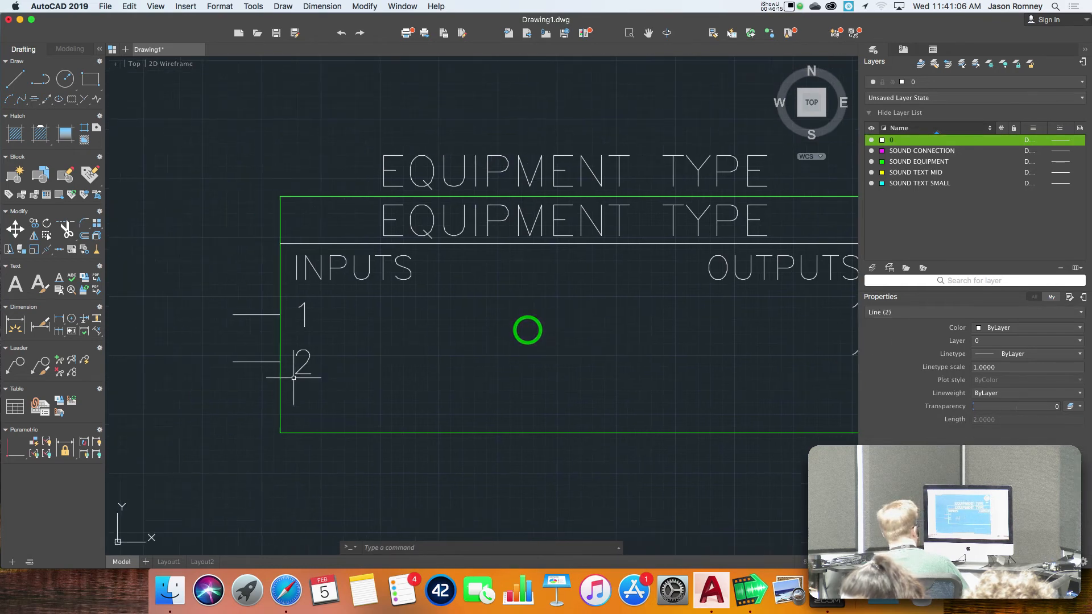
click(252, 389)
click(219, 298)
scroll(419, 360, down, 3)
middle_drag(419, 361, 359, 358)
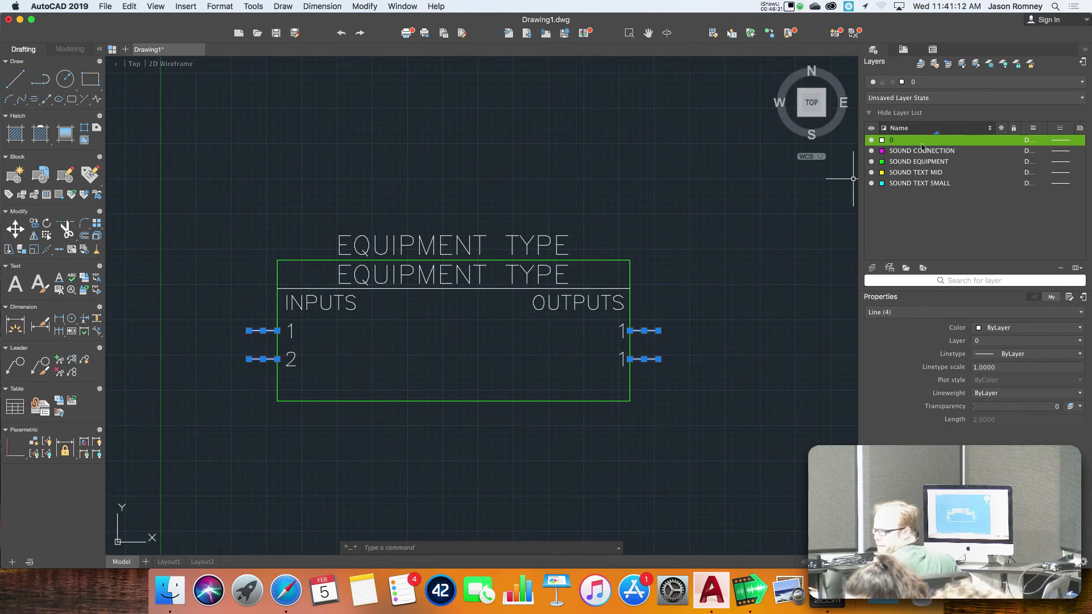
click(955, 84)
click(943, 112)
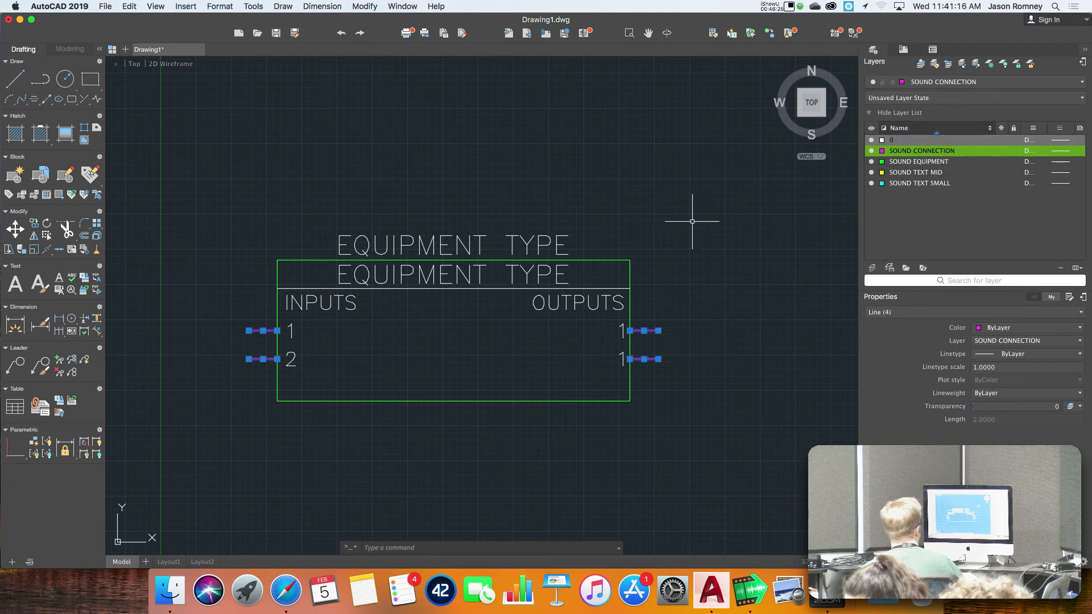
key(Escape)
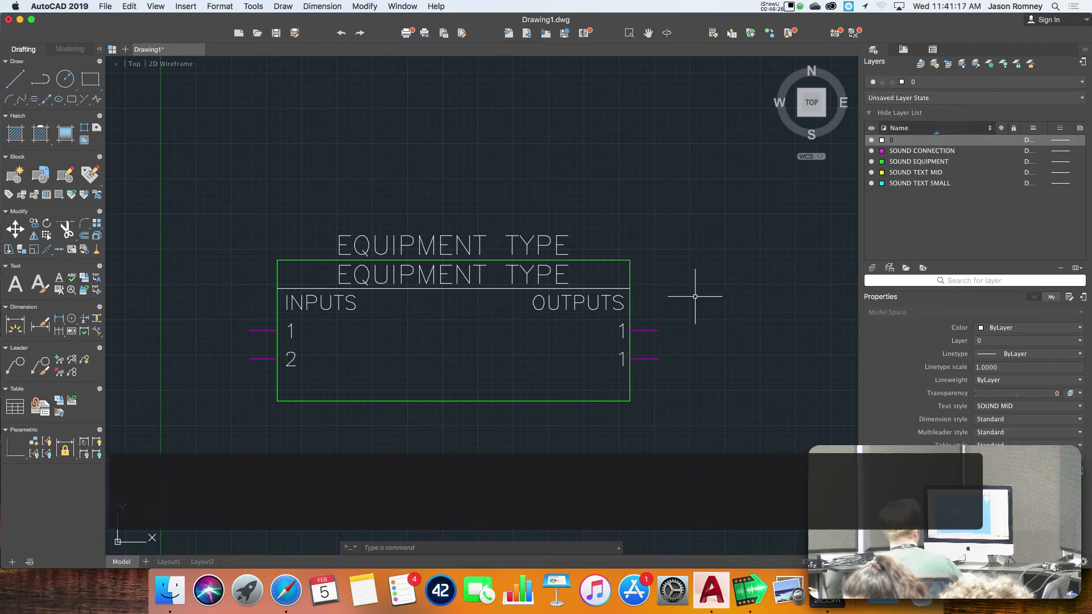
Step: Move both EQUIPMENT TYPE texts to the SOUND TEXT MID layer
click(531, 244)
click(531, 273)
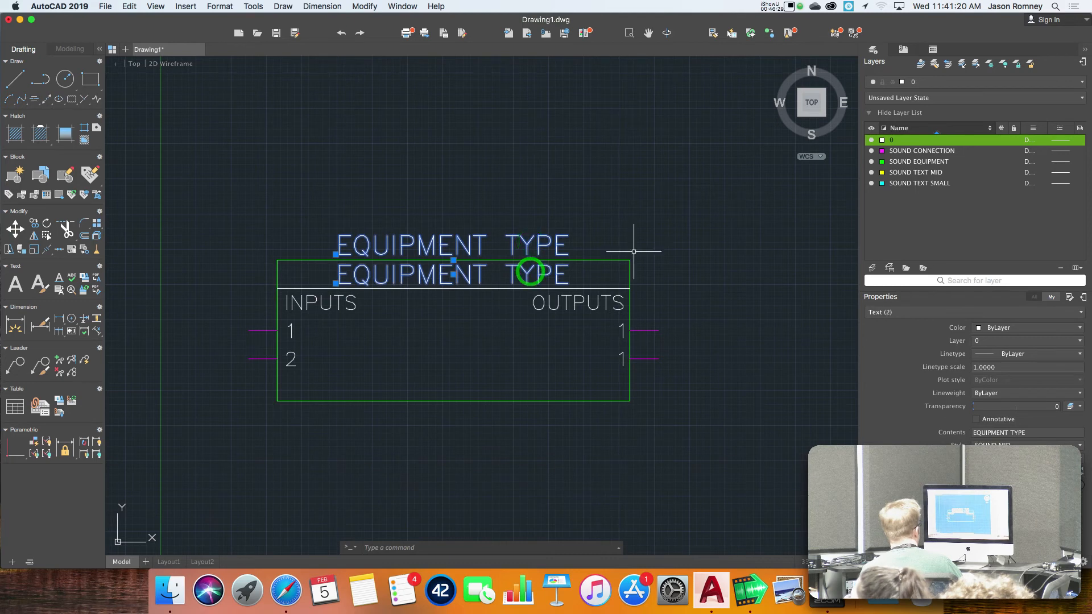
click(928, 82)
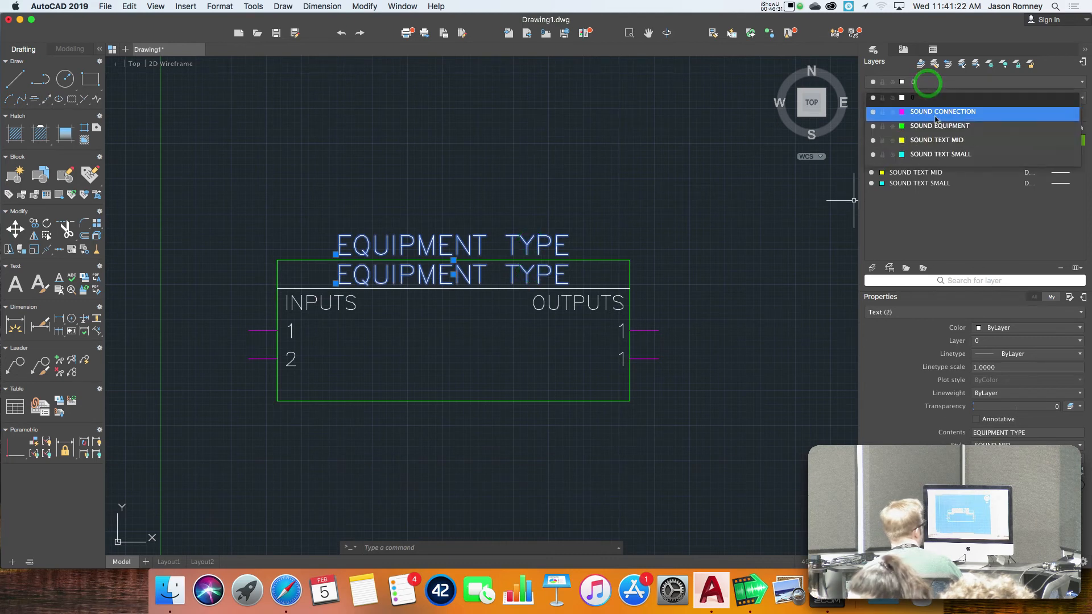
click(934, 146)
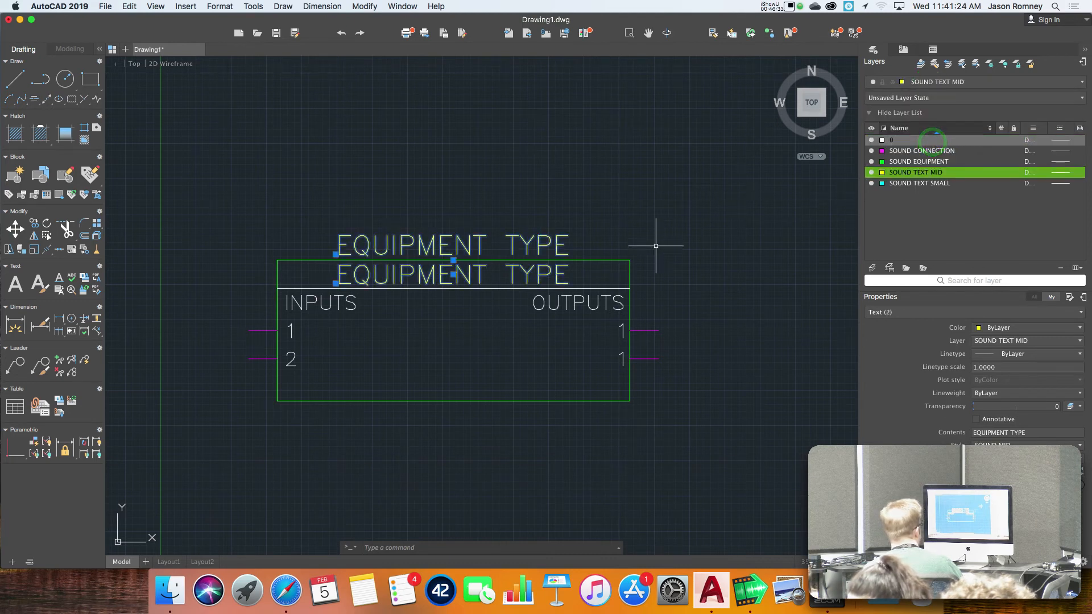
key(Escape)
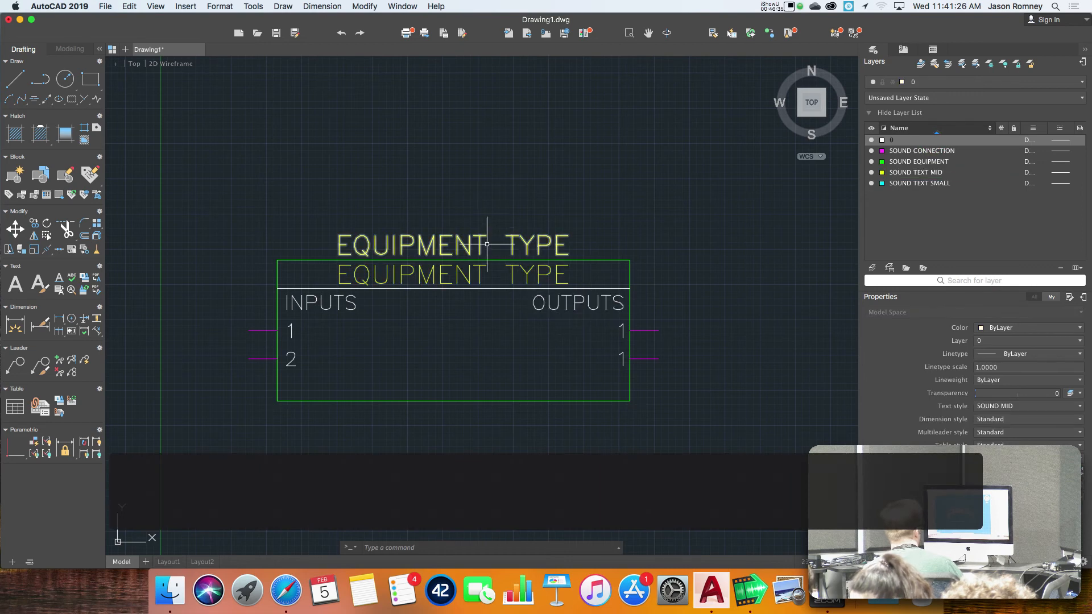
Step: Change the EQUIPMENT TYPE text above the block to MAKE/MODEL
click(470, 246)
double_click(469, 246)
text(make/mo)
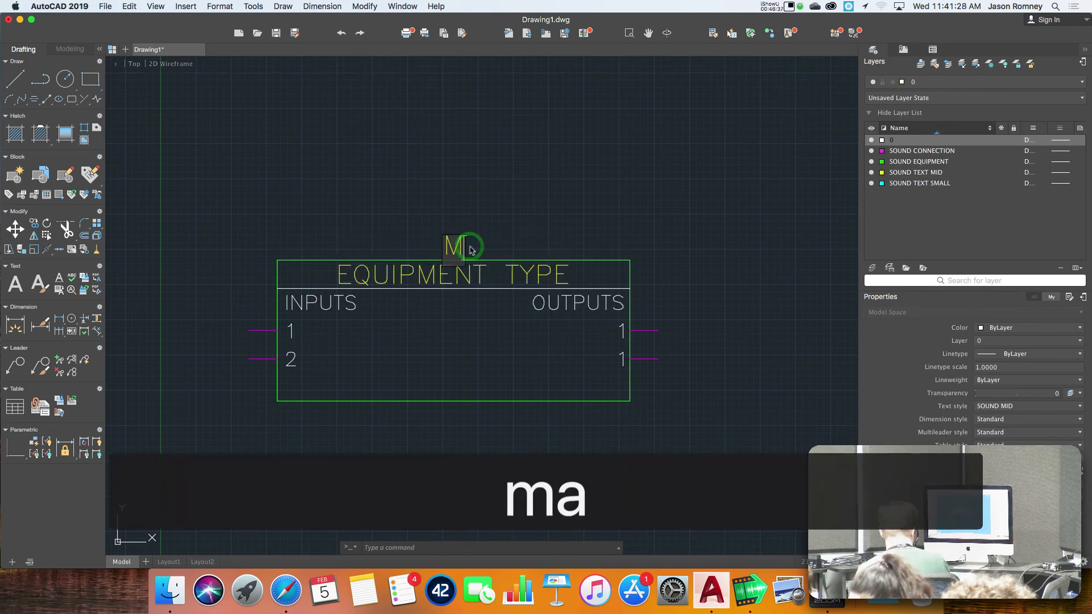
text(del)
key(Return)
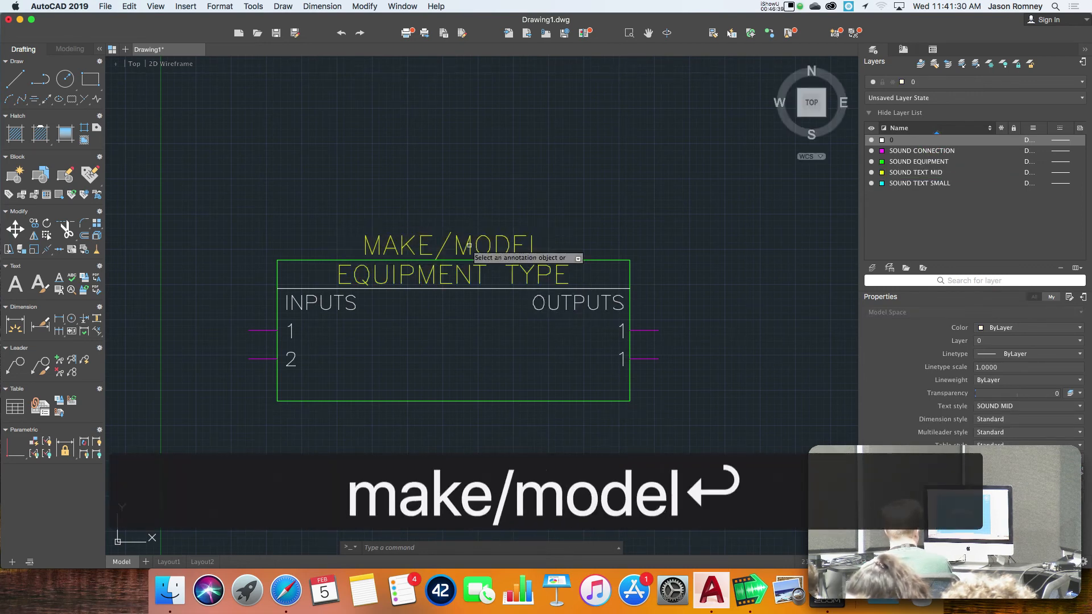
key(Escape)
Step: Move the INPUTS and OUTPUTS headings and their number labels to the SOUND TEXT SMALL layer
click(621, 378)
click(566, 304)
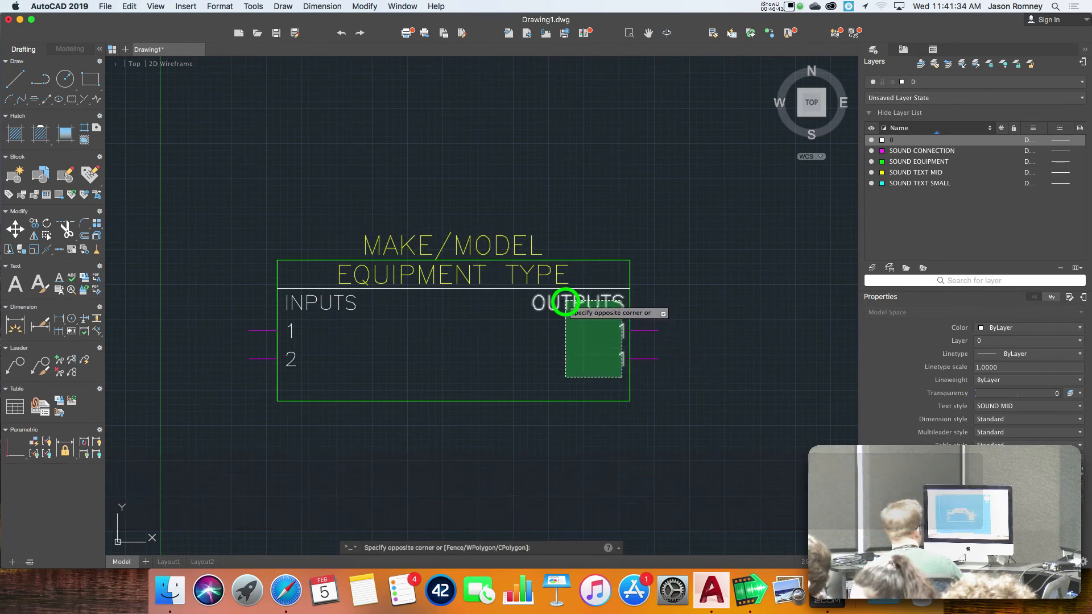
click(376, 361)
click(286, 303)
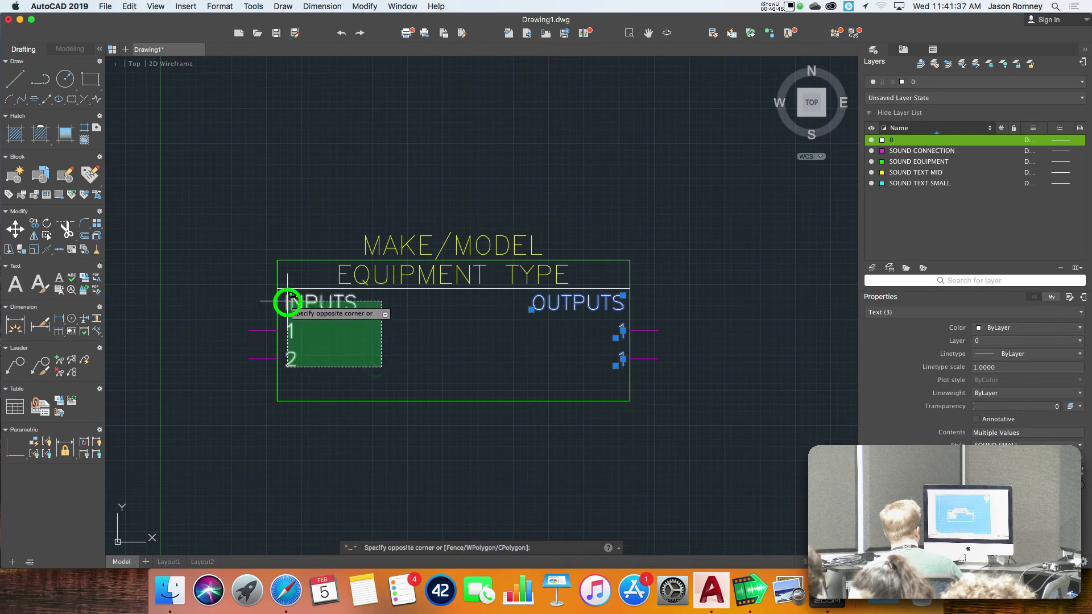
click(934, 83)
click(941, 154)
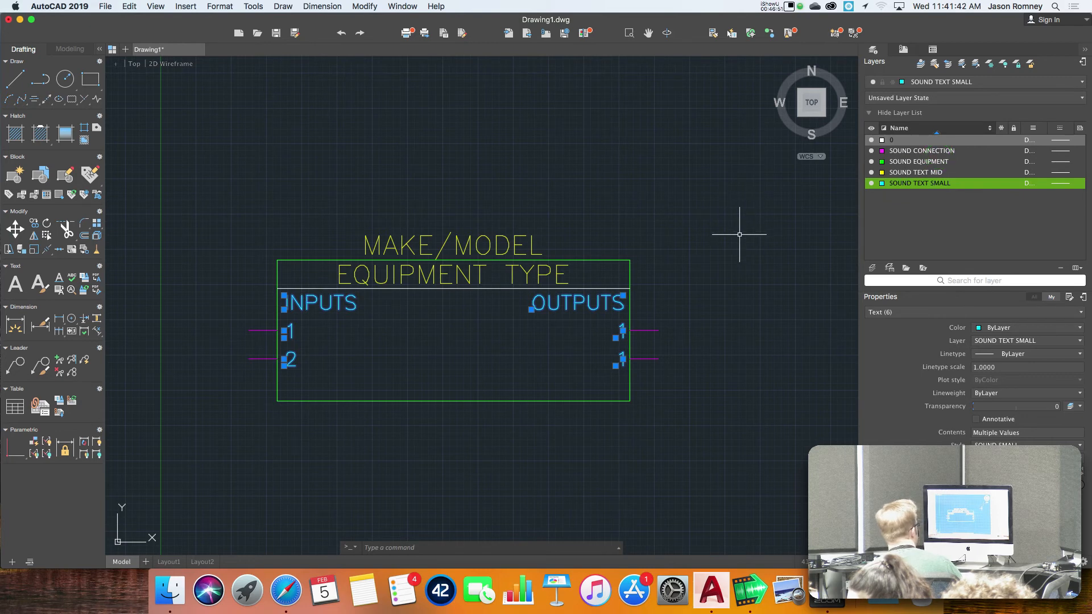
key(Escape)
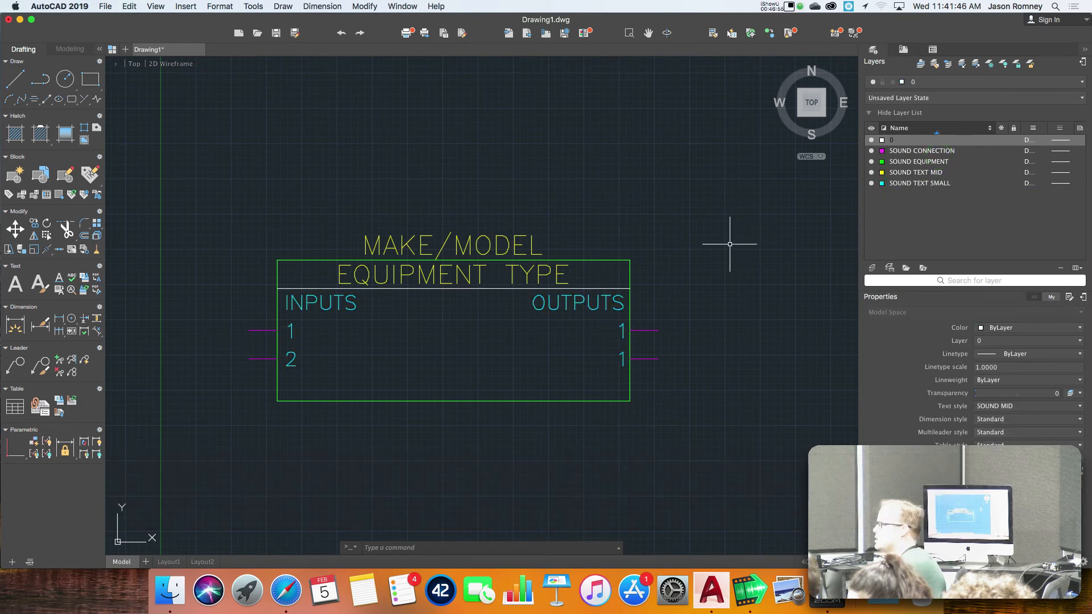
Step: Move the horizontal divider line below the EQUIPMENT TYPE text to the SOUND TEXT SMALL layer
click(442, 289)
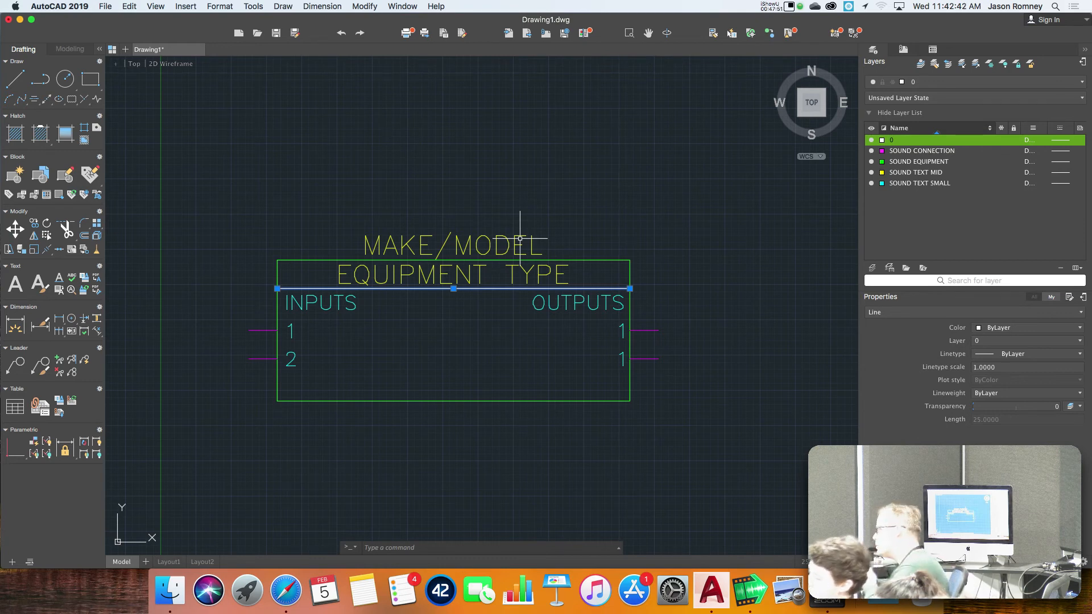
key(Escape)
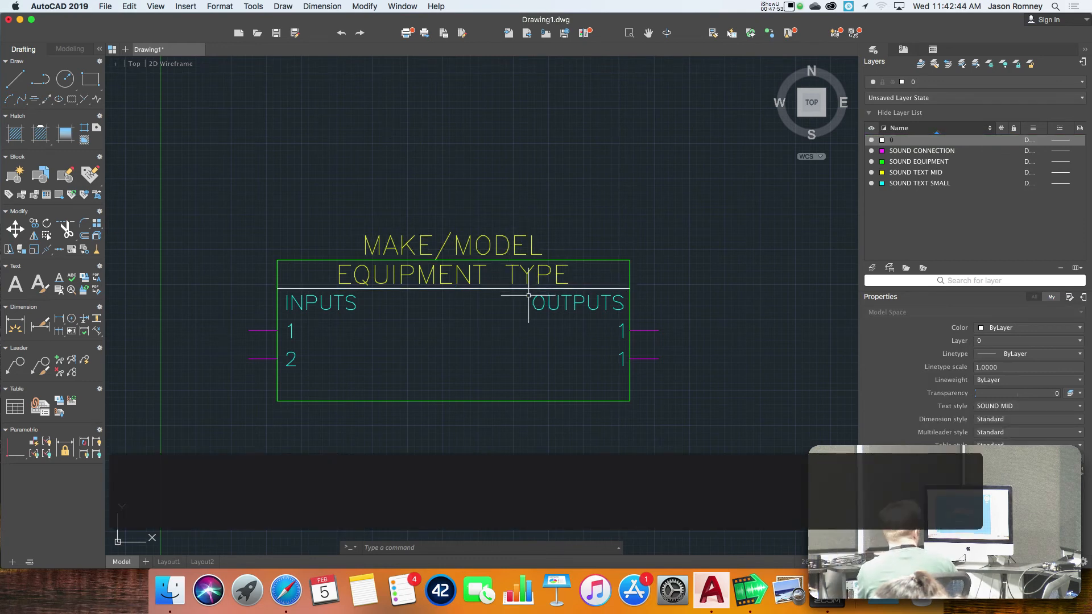
click(518, 289)
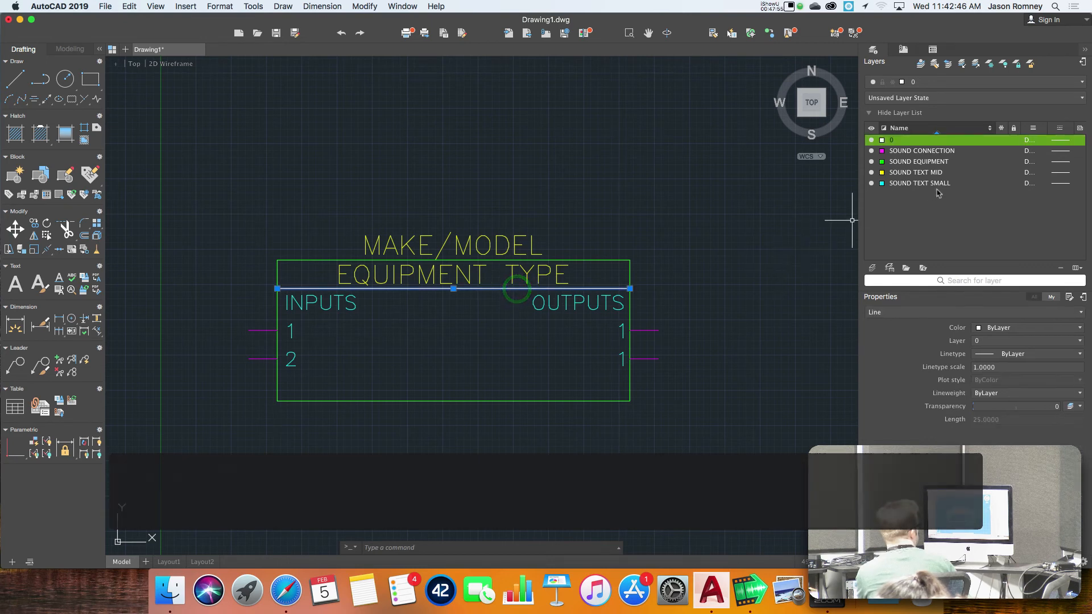
click(948, 82)
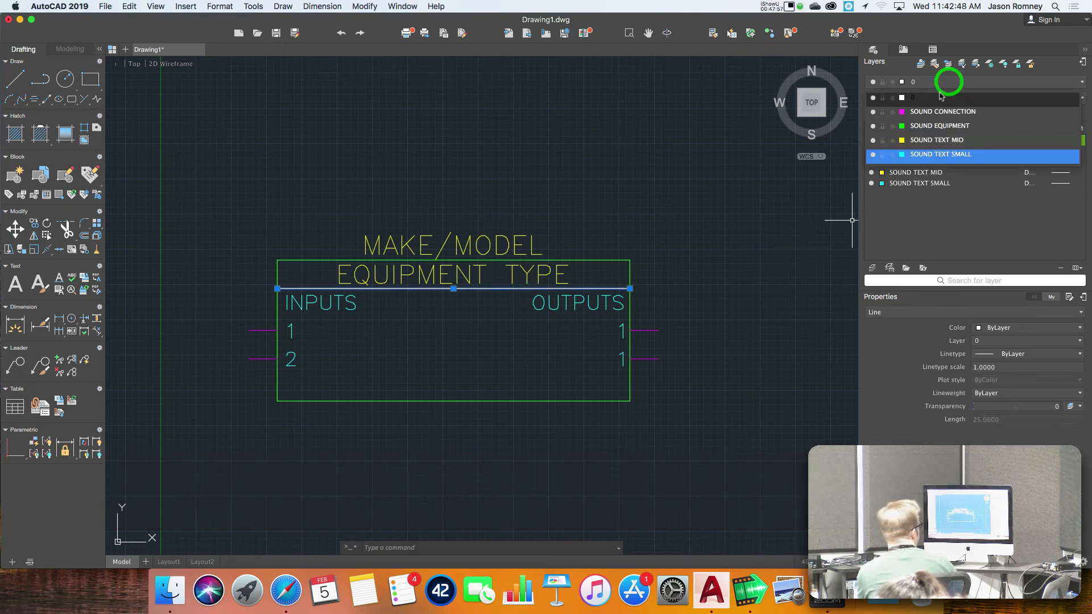
click(937, 155)
key(Escape)
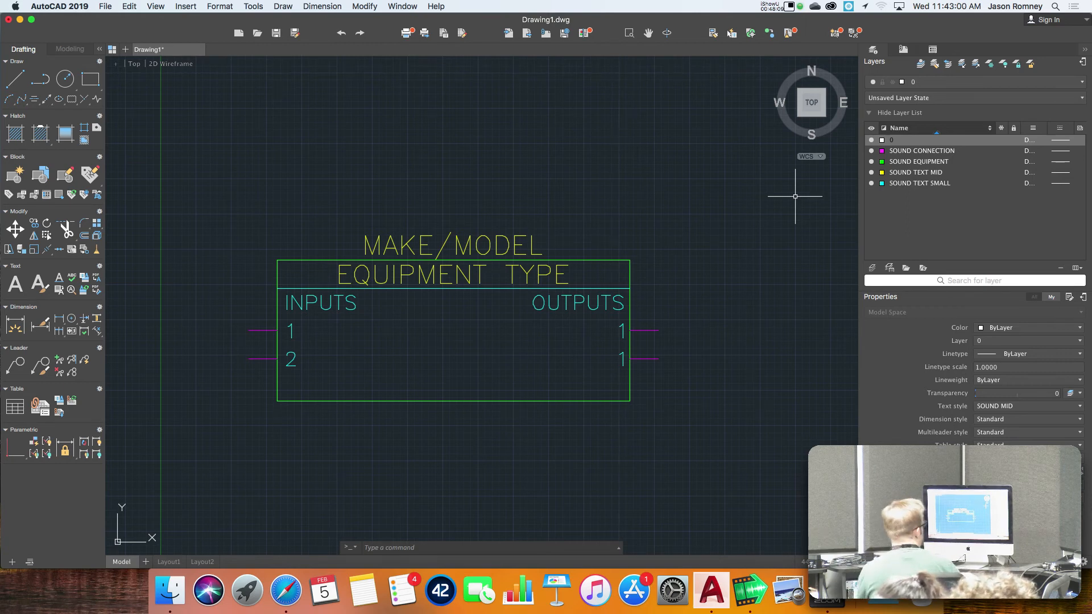
Step: Widen the layer list and adjust its columns so the linetype names can be read
drag(858, 200, 741, 199)
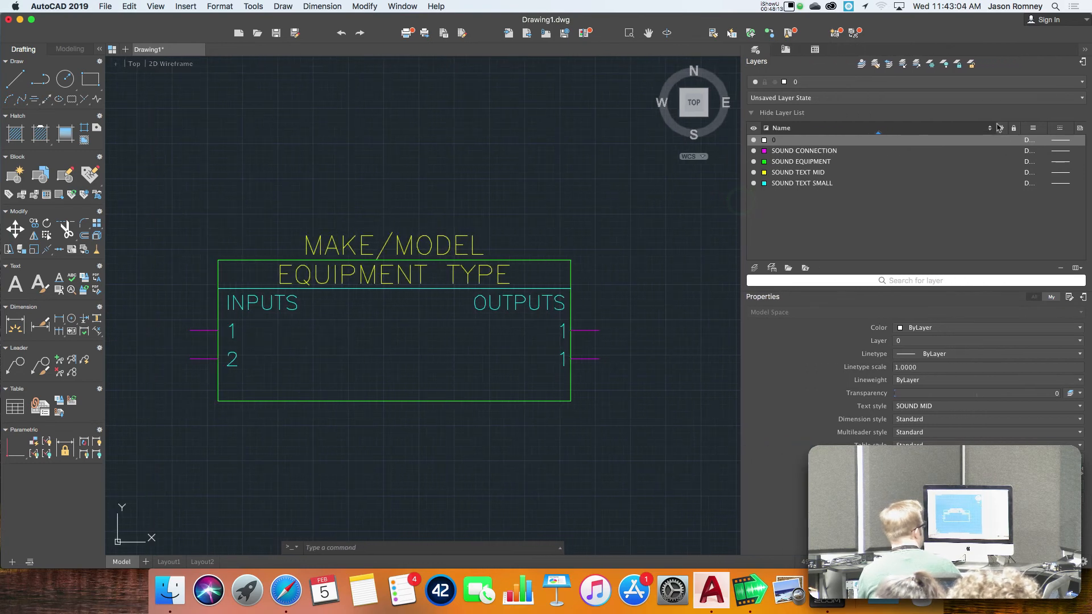
drag(996, 125, 945, 124)
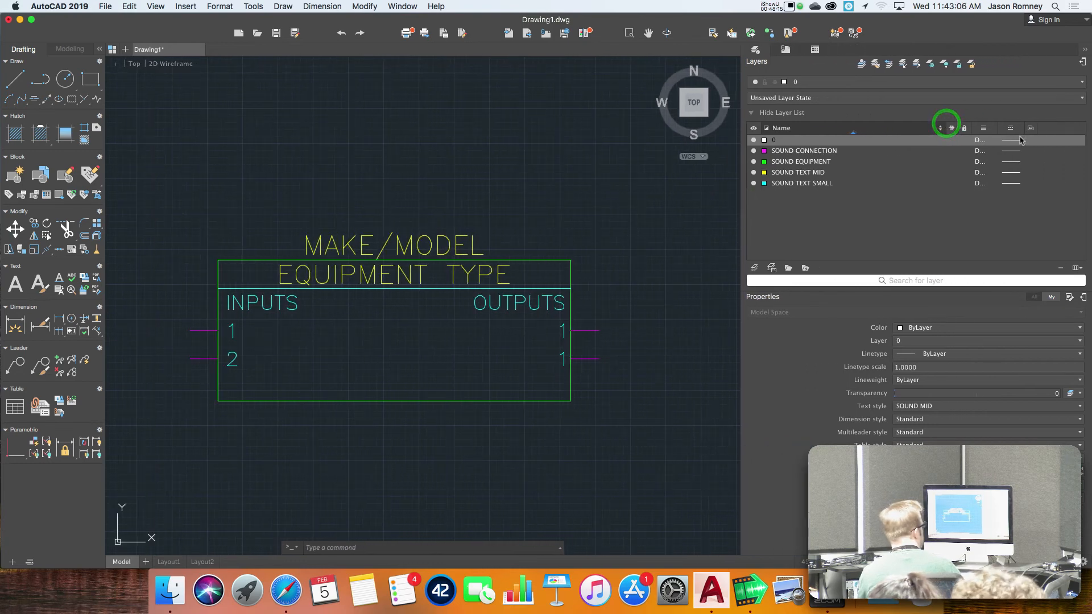
drag(1024, 126, 1070, 122)
Step: Review the linetype and lineweight options available for layer 0 without changing them
click(1050, 141)
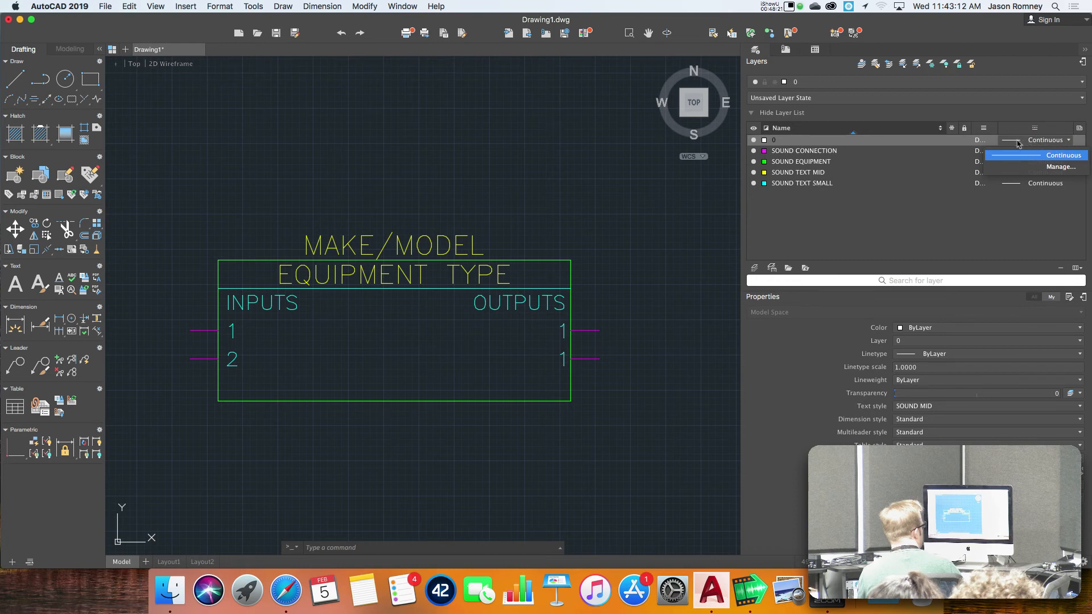
click(945, 172)
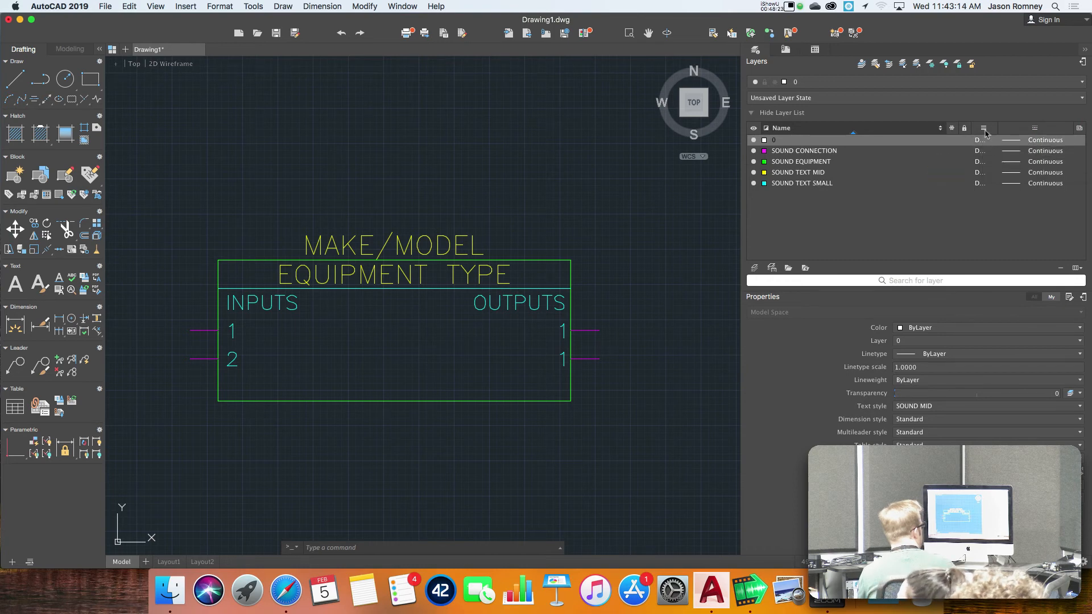
click(992, 140)
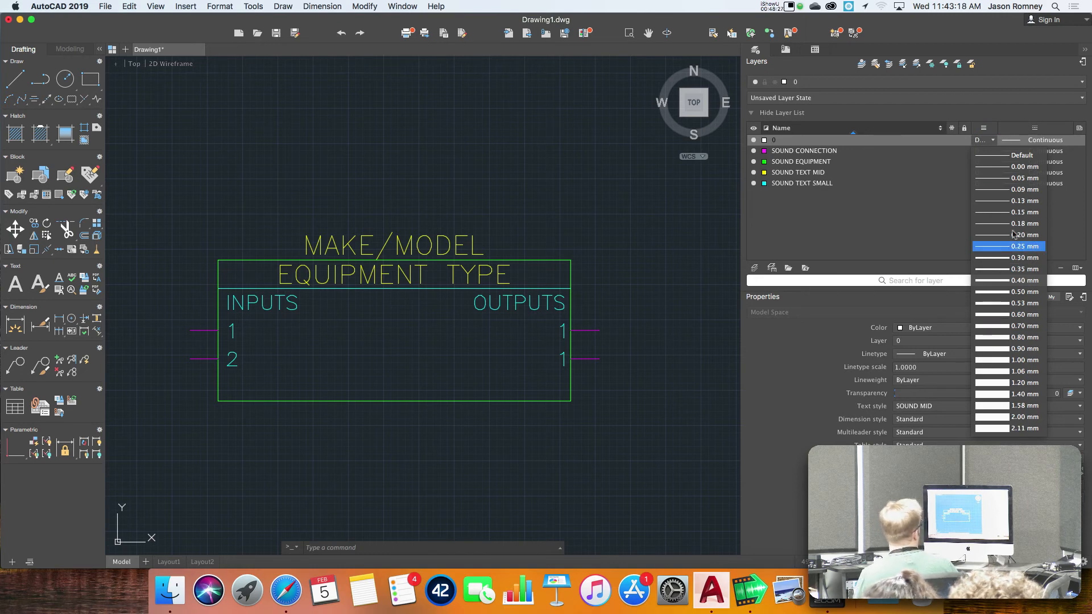
click(922, 229)
Step: Set the lineweight of the SOUND EQUIPMENT layer to 0.50 mm
click(817, 162)
click(993, 164)
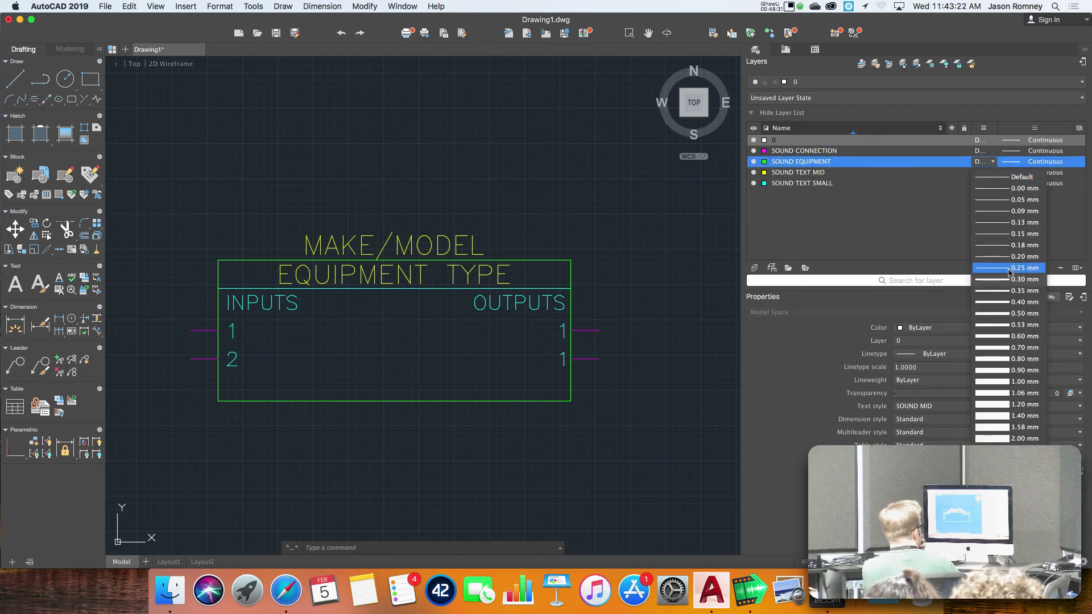
click(1016, 318)
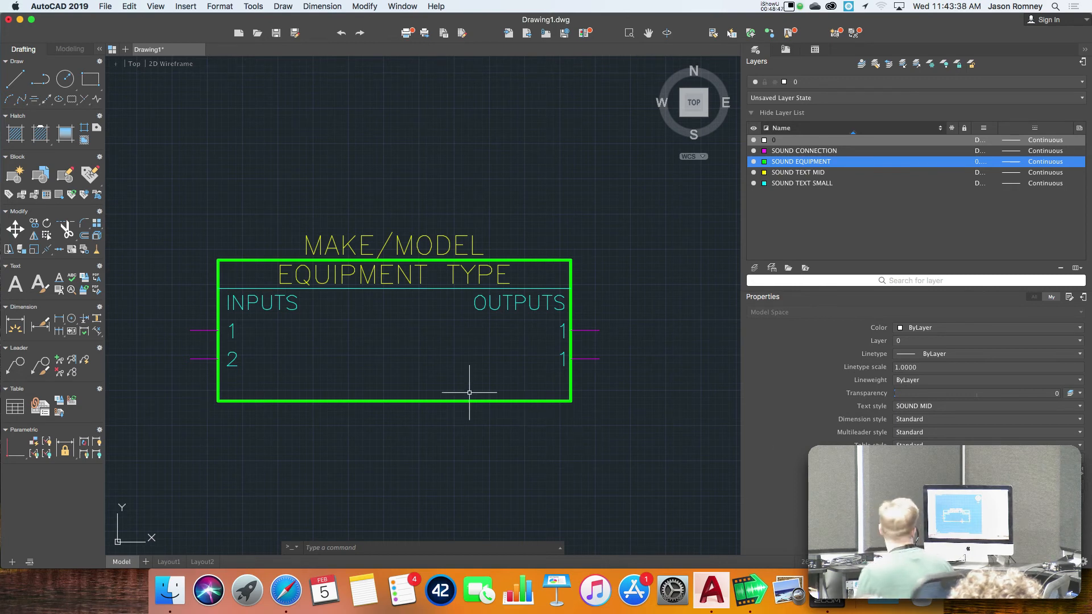
Step: Set the SOUND EQUIPMENT layer's lineweight to 0.35 mm, and widen the lineweight column and sort the layer list by it
click(981, 162)
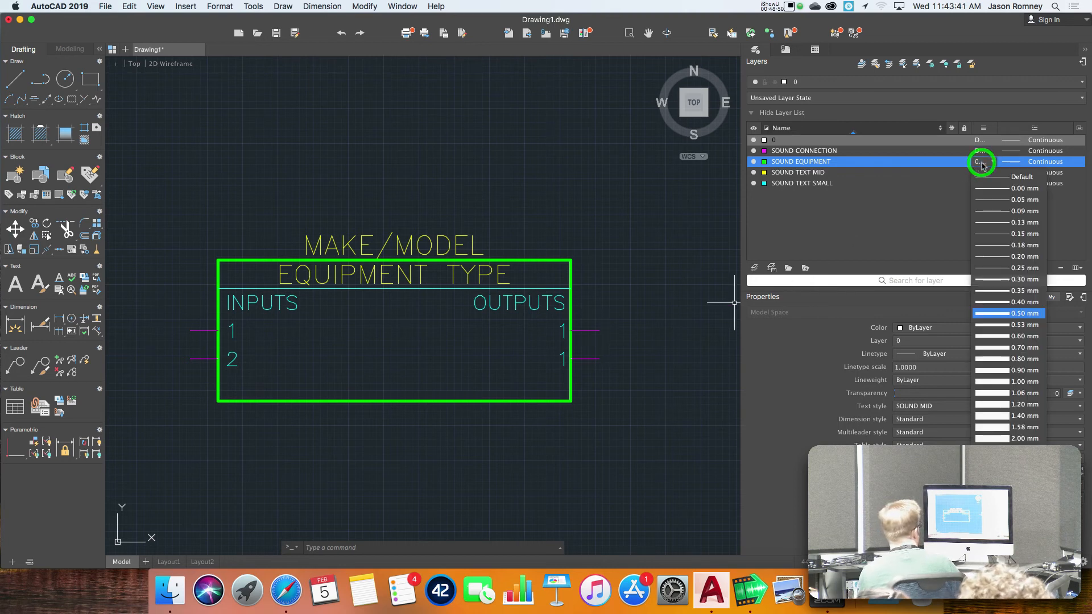
click(994, 293)
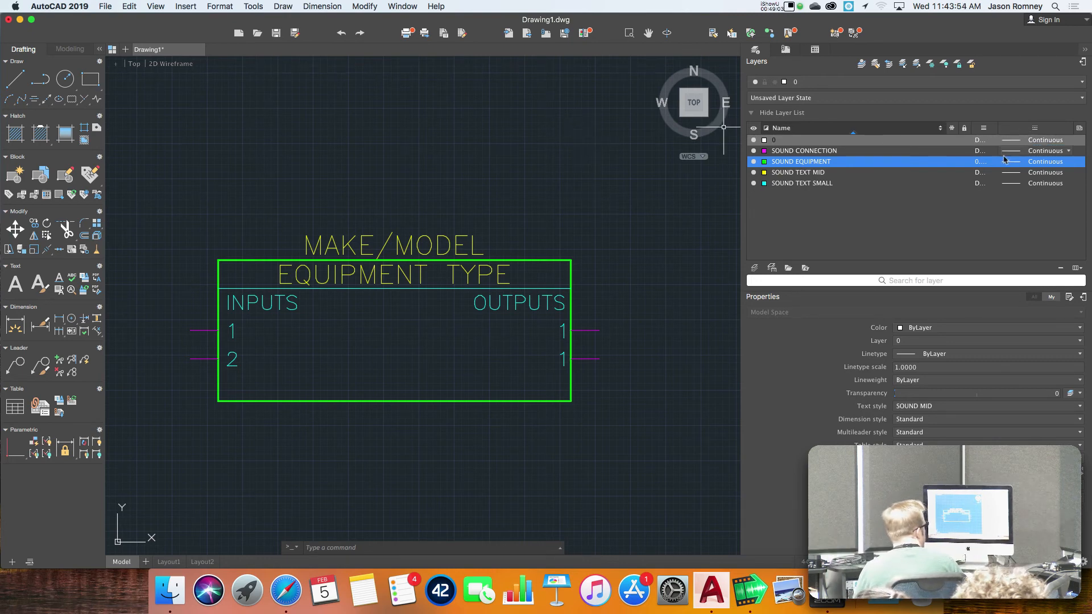
drag(1001, 132, 1024, 128)
click(997, 131)
click(998, 131)
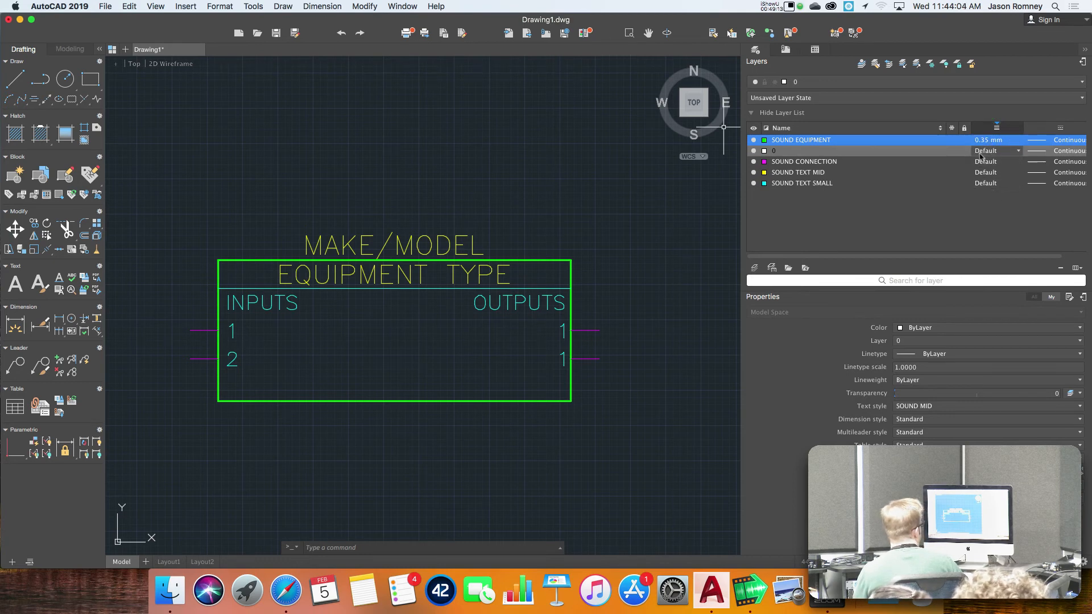
Step: Check the new-layer default in the lineweight settings and review the SOUND EQUIPMENT layer's lineweight options, keeping 0.35 mm
click(221, 6)
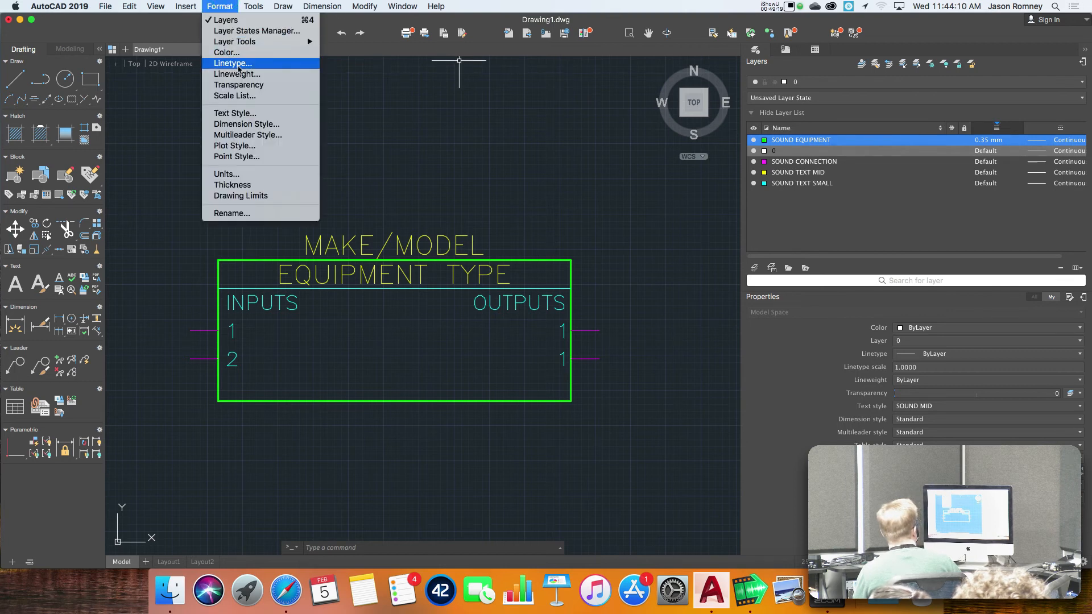
click(239, 76)
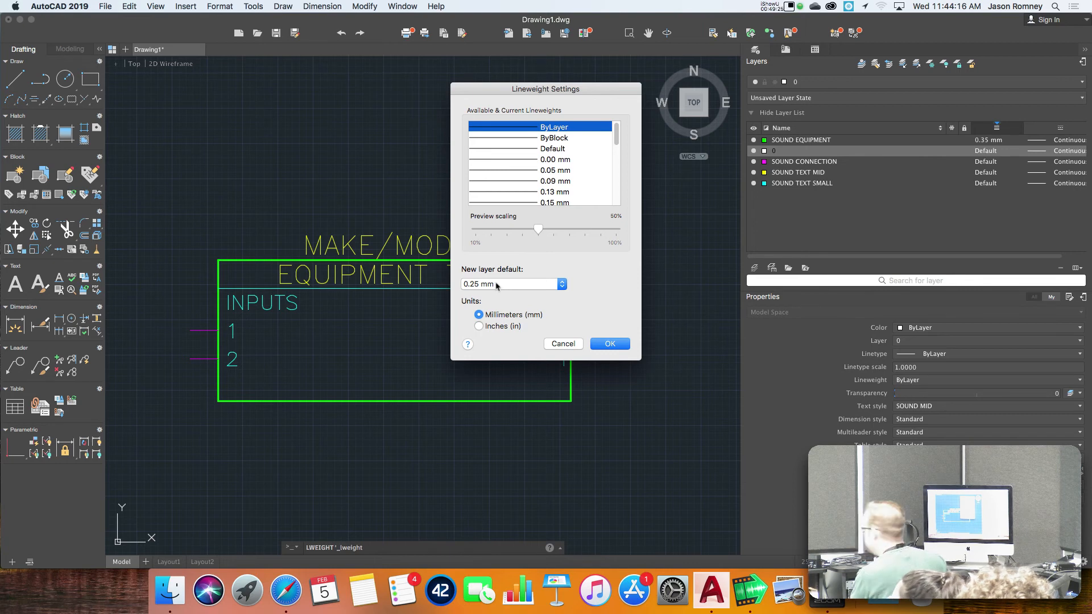
click(562, 345)
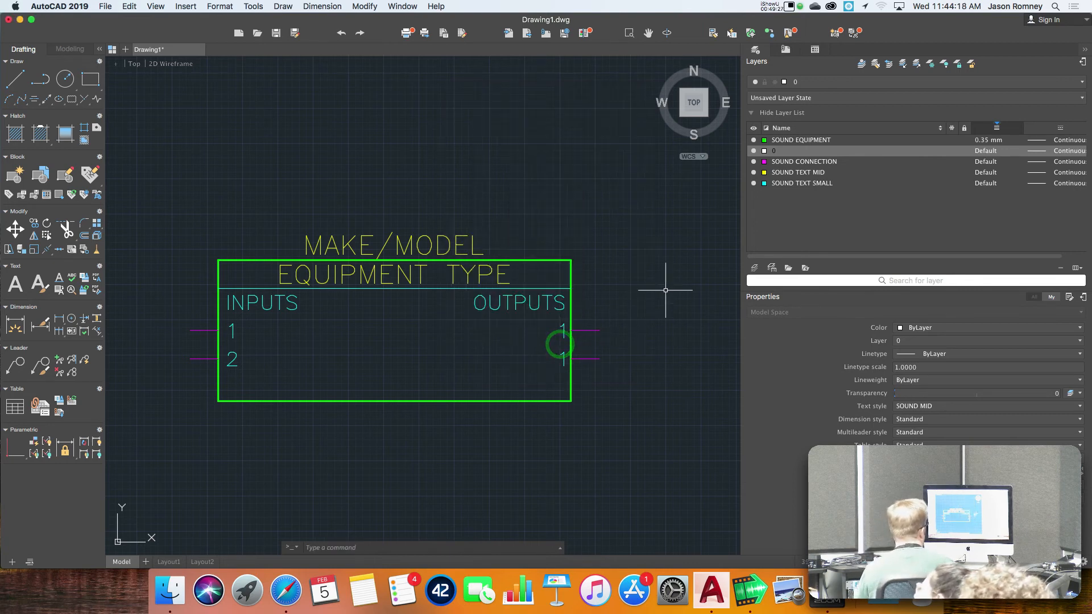
click(990, 141)
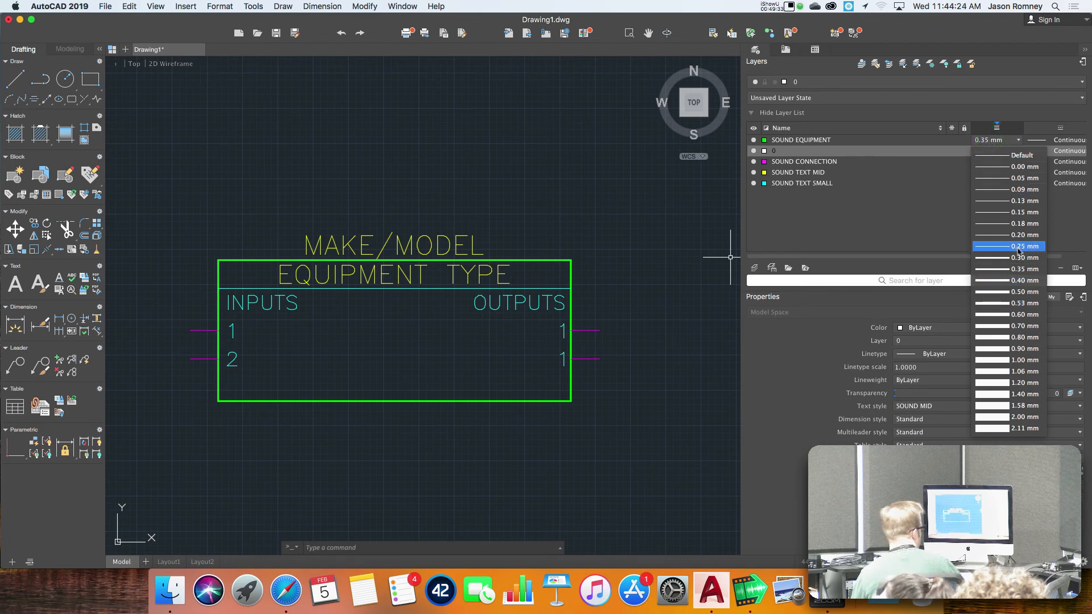
click(1019, 271)
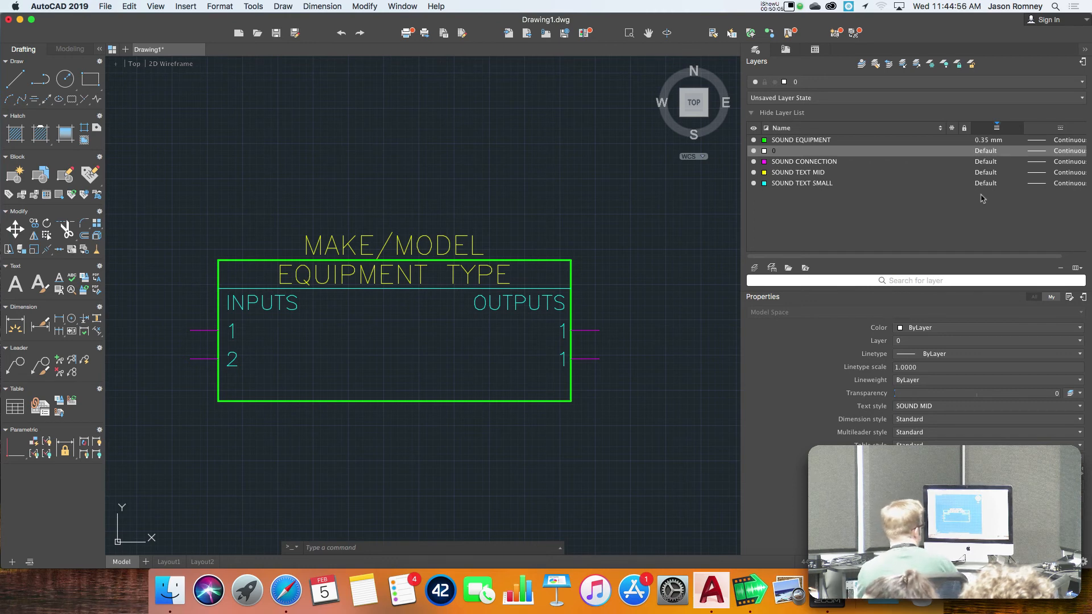
Step: Select the divider line below EQUIPMENT TYPE and load the ISO dash linetype ACAD_ISO02W100 from acad.lin through the SOUND TEXT SMALL layer
click(523, 290)
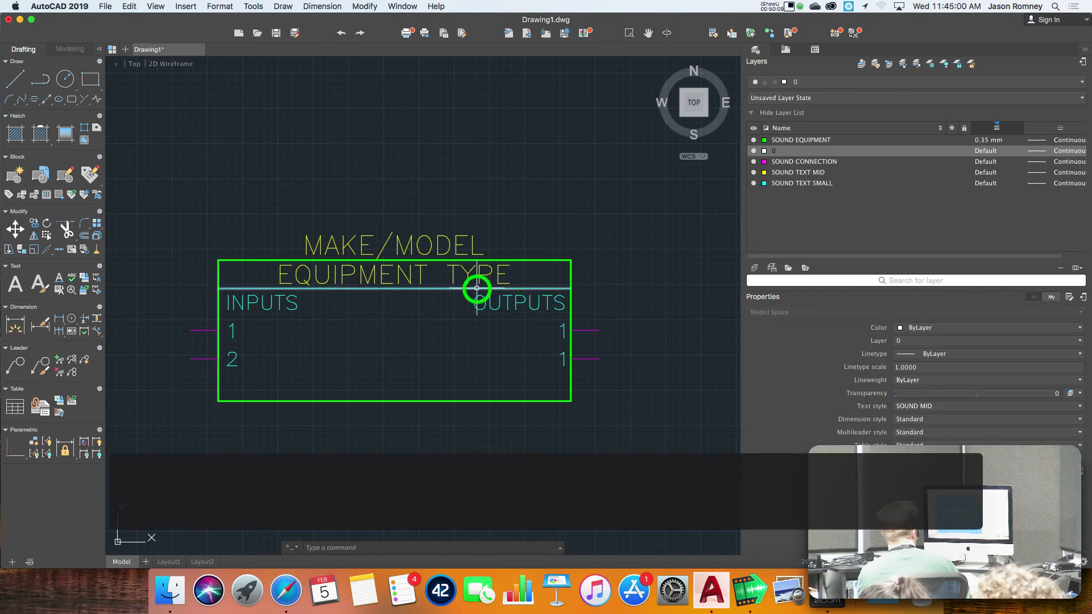
click(477, 289)
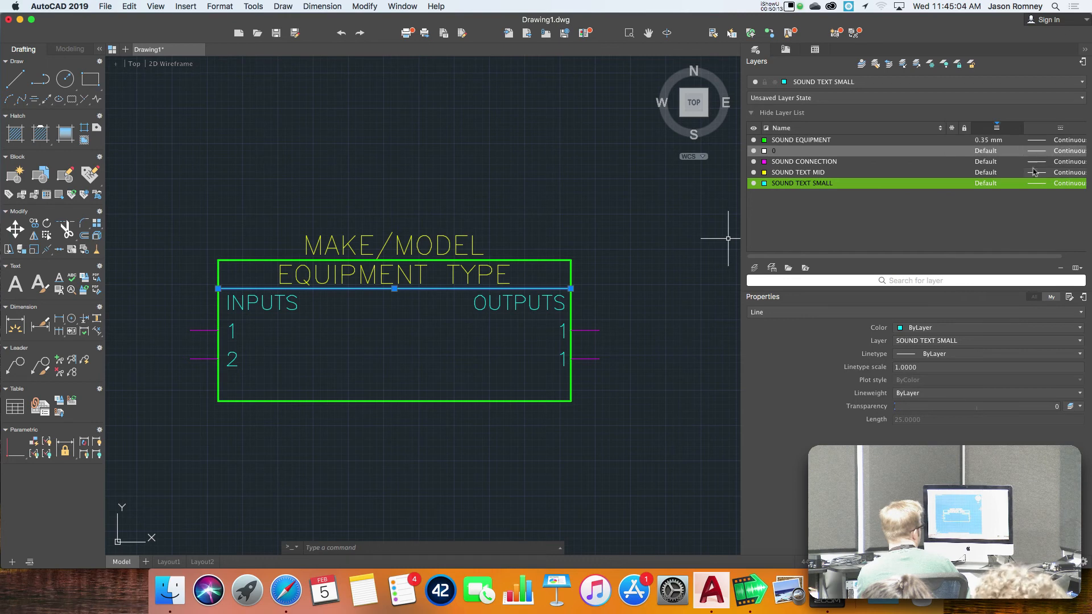
click(1050, 185)
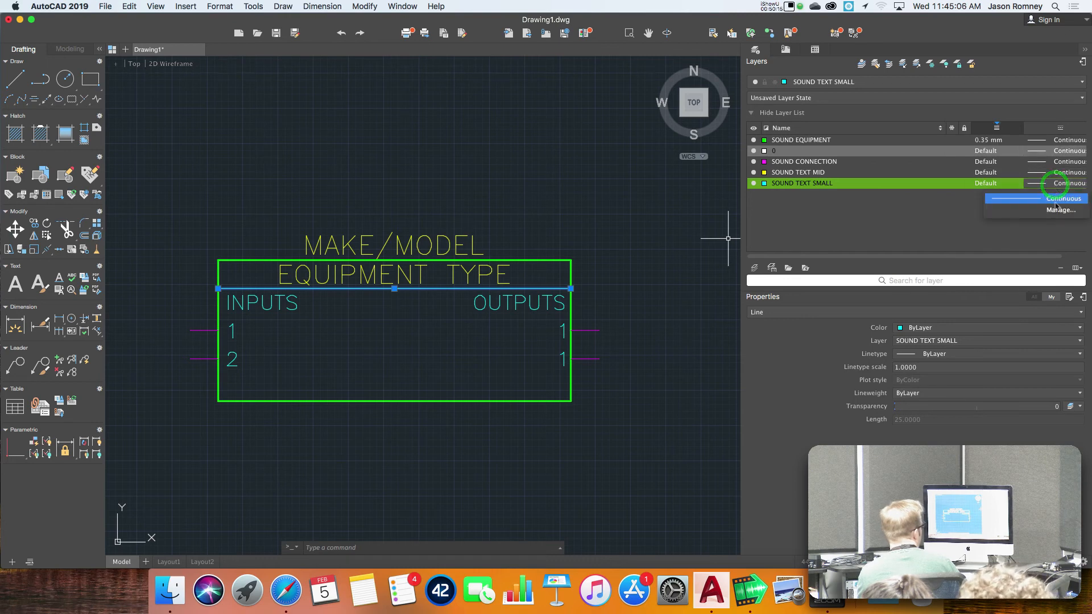
click(1061, 209)
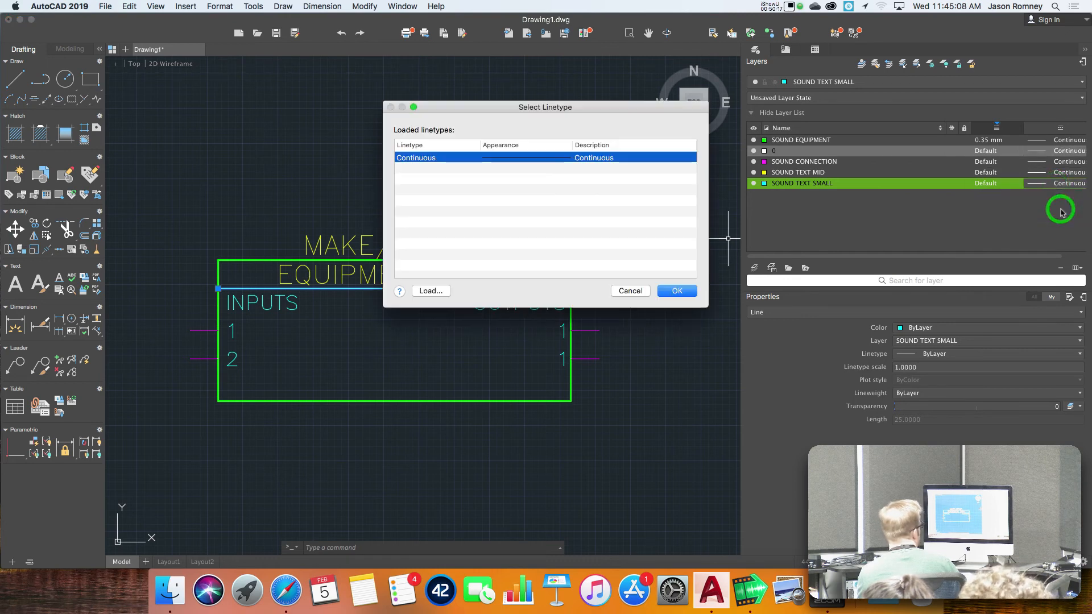
click(431, 291)
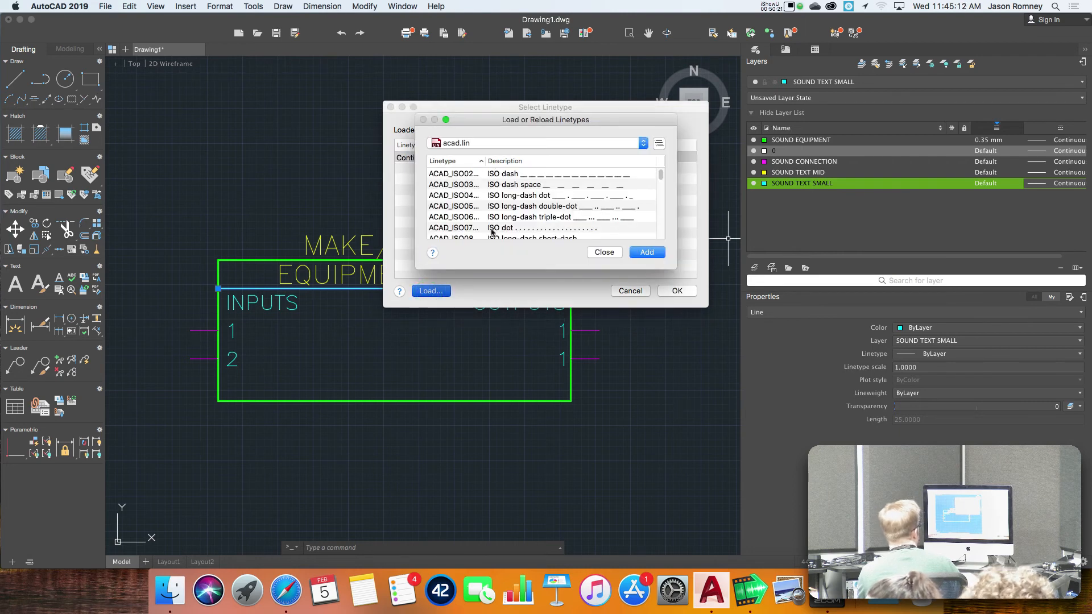
click(555, 173)
click(647, 252)
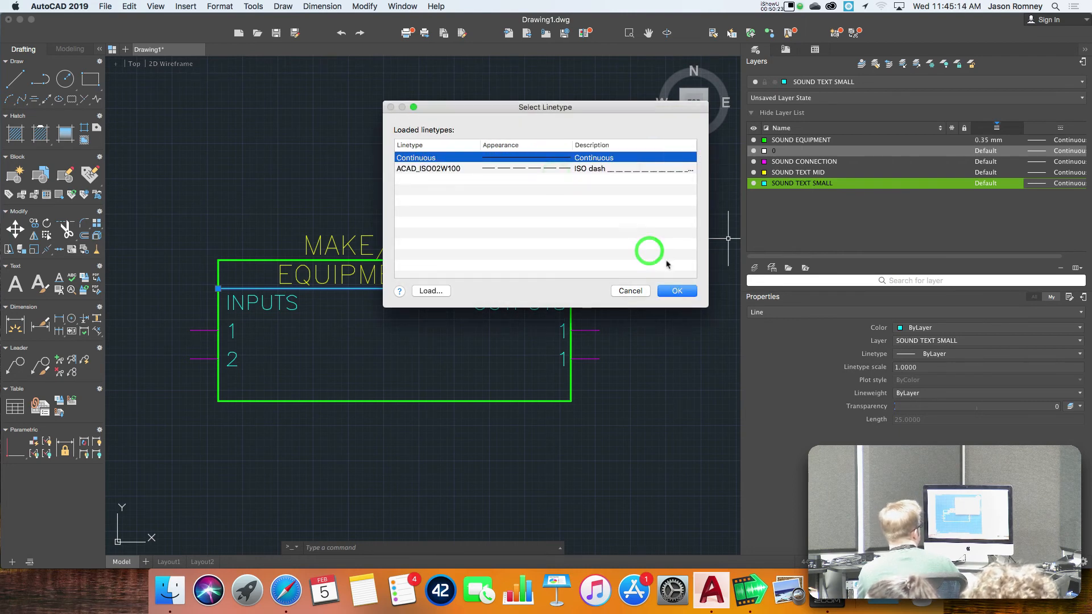
Step: Assign the ACAD_ISO02W100 linetype to the SOUND TEXT SMALL layer
click(529, 168)
click(676, 291)
key(Escape)
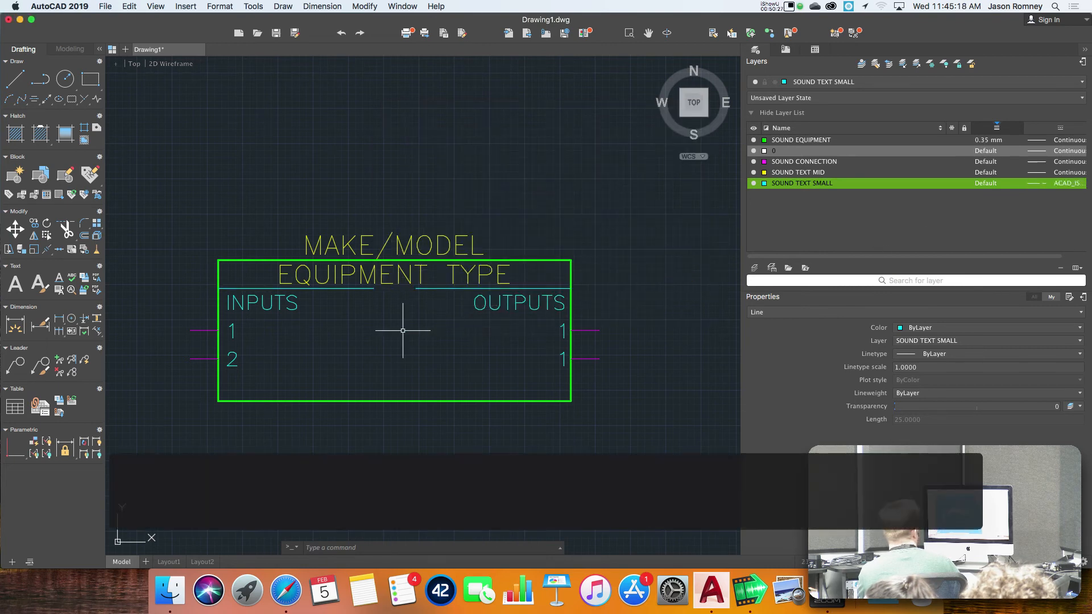
Step: Set the SOUND TEXT SMALL layer's linetype back to Continuous and deselect the divider line
click(452, 288)
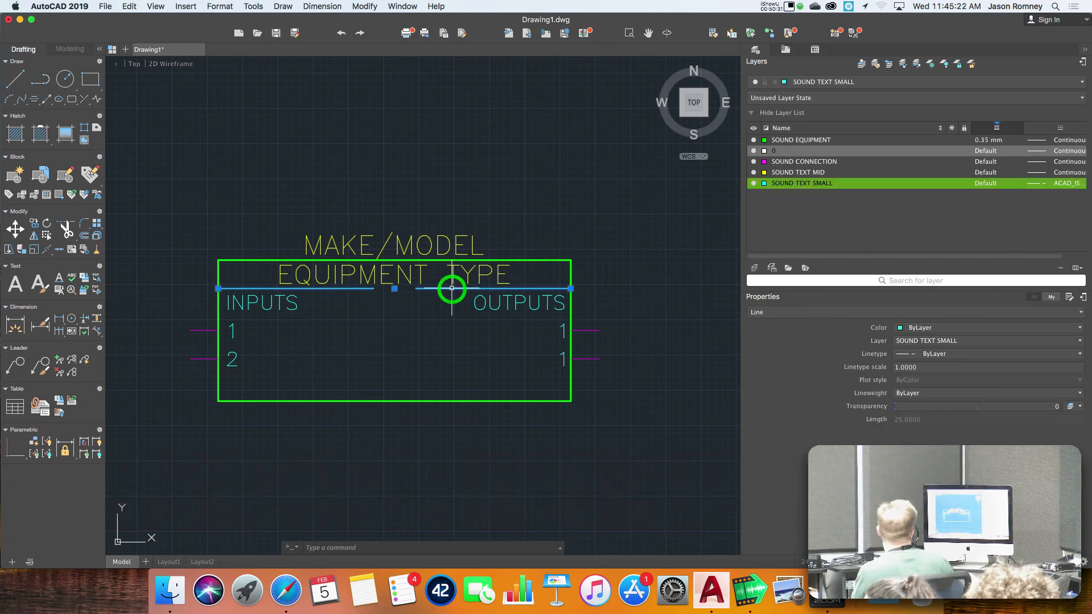
click(1045, 185)
click(1049, 202)
key(Escape)
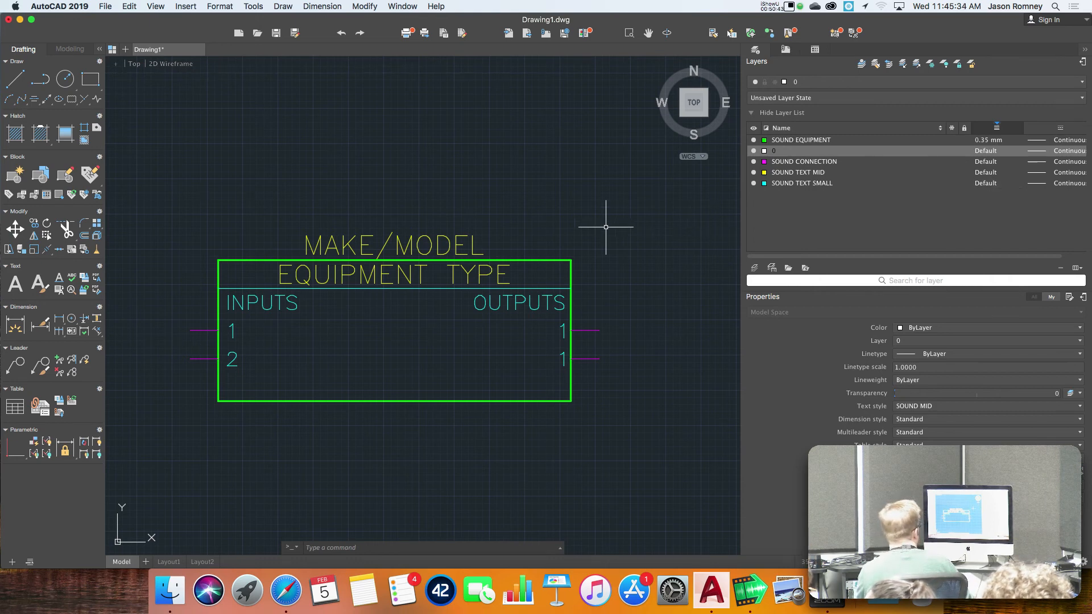
Step: Switch to Finder, open Assignment3 template.dwg from the Assignment 3 folder, and show the drawing's model space
scroll(336, 190, down, 1)
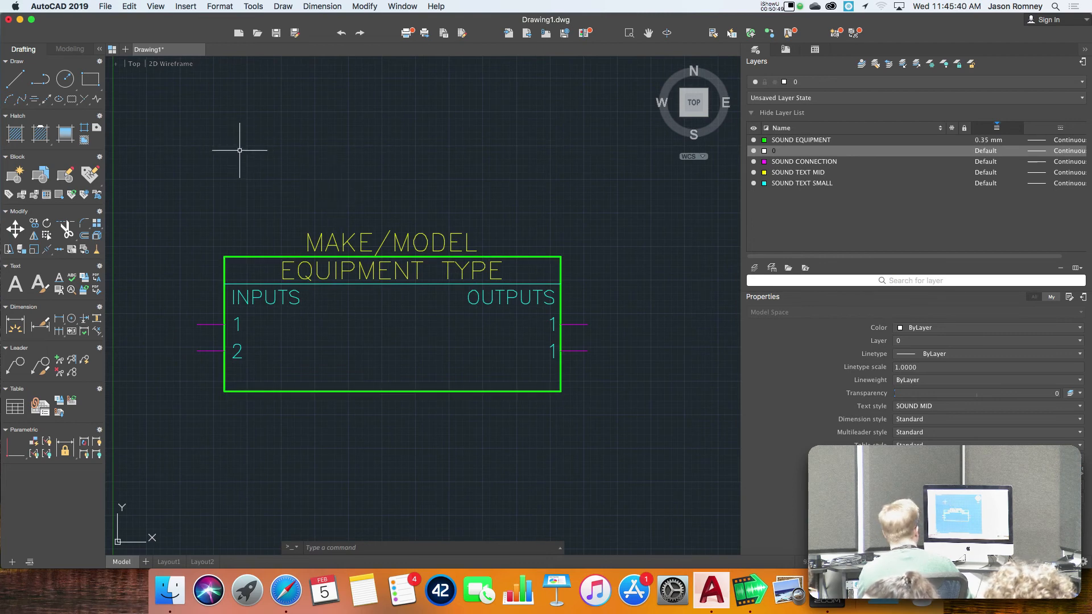
key(super+Tab)
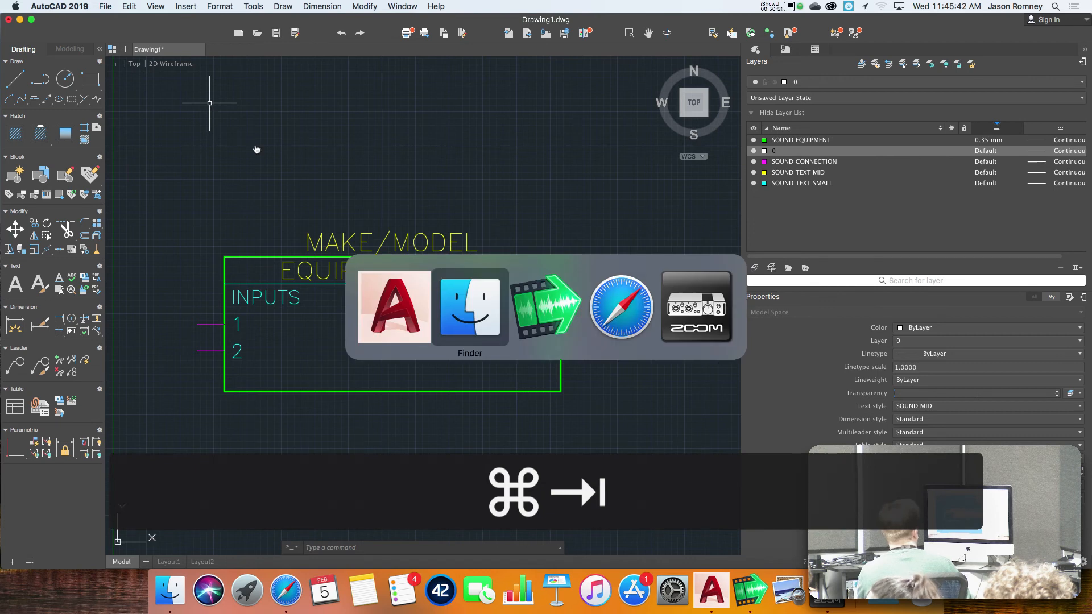
key(super+w)
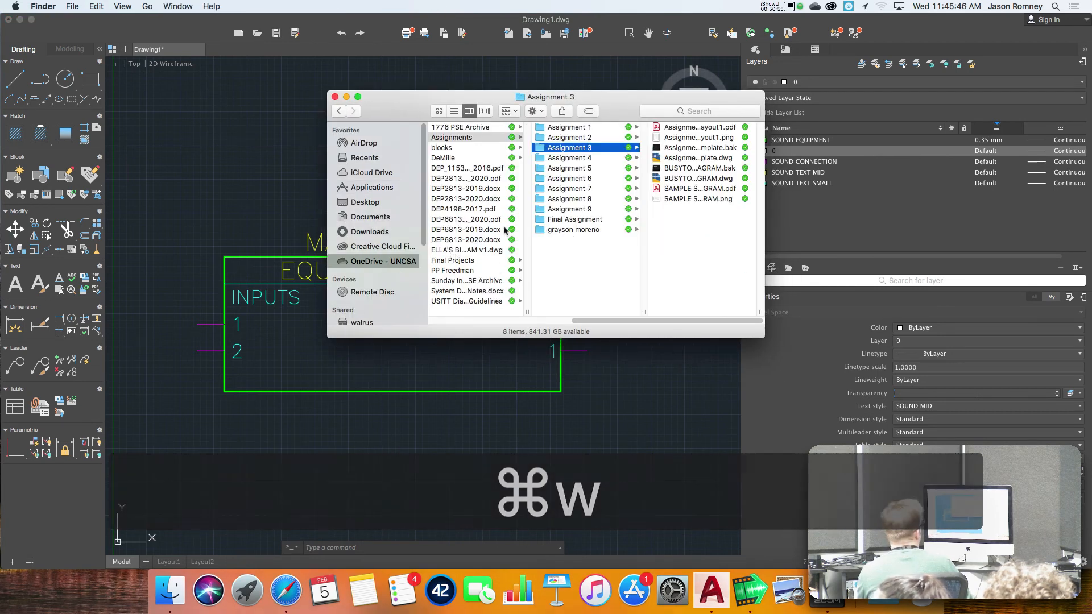
click(676, 159)
double_click(676, 160)
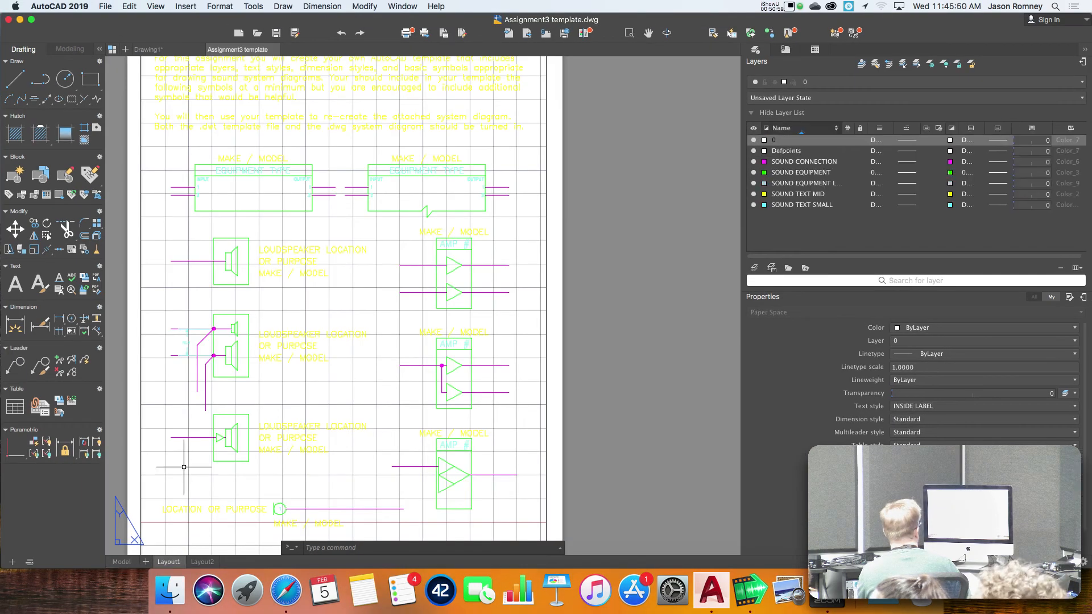
click(119, 562)
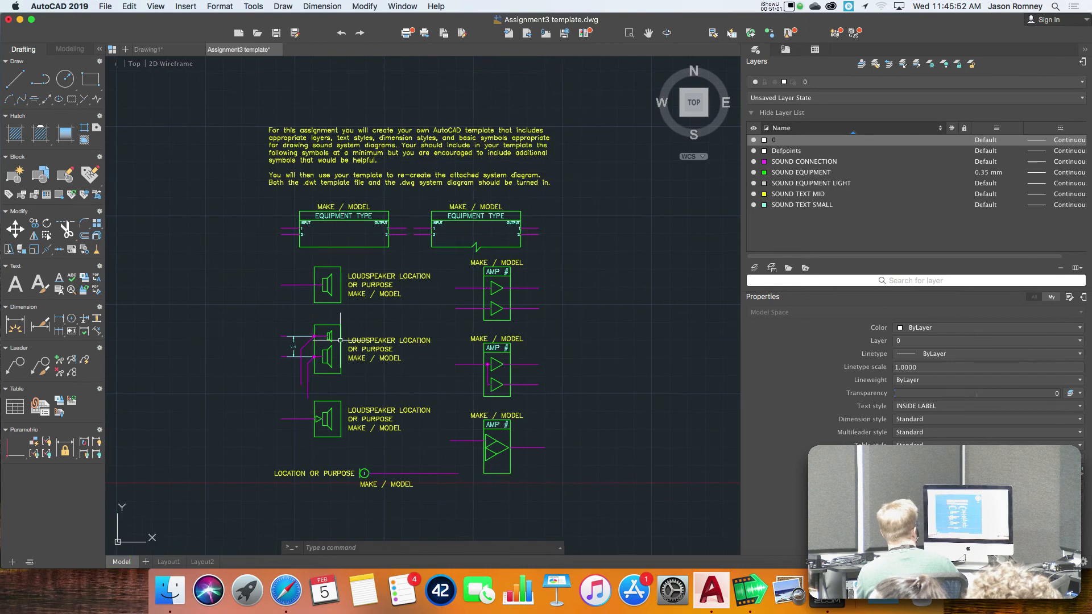
Step: Examine the template's equipment, loudspeaker and amplifier symbols, including the NL4 dimension beside the two-way loudspeaker
scroll(340, 342, down, 5)
scroll(339, 342, up, 6)
scroll(340, 341, up, 1)
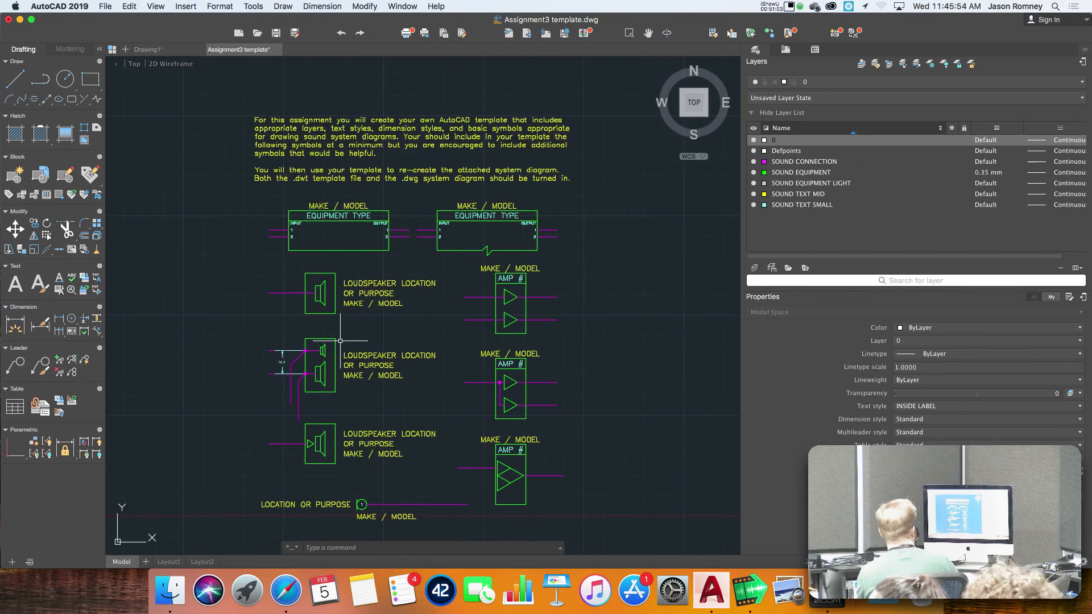
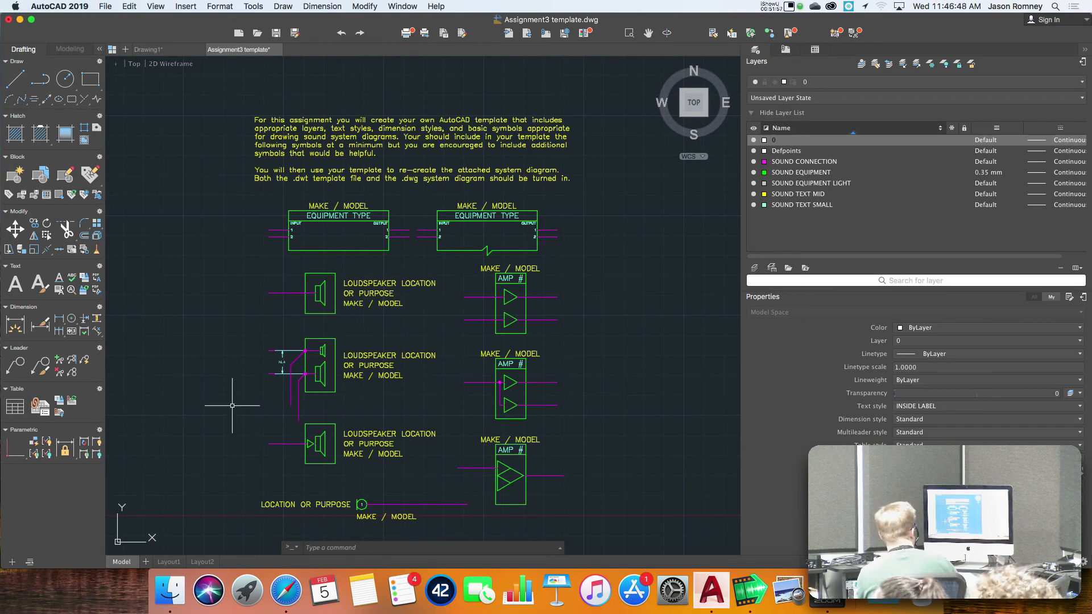
scroll(281, 354, up, 3)
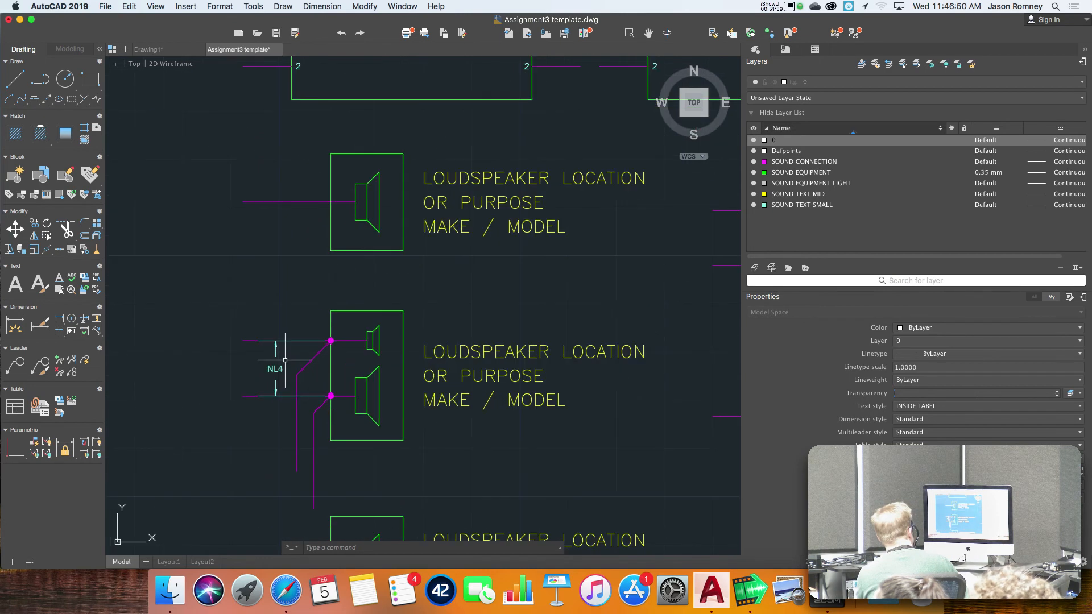
click(278, 371)
key(Escape)
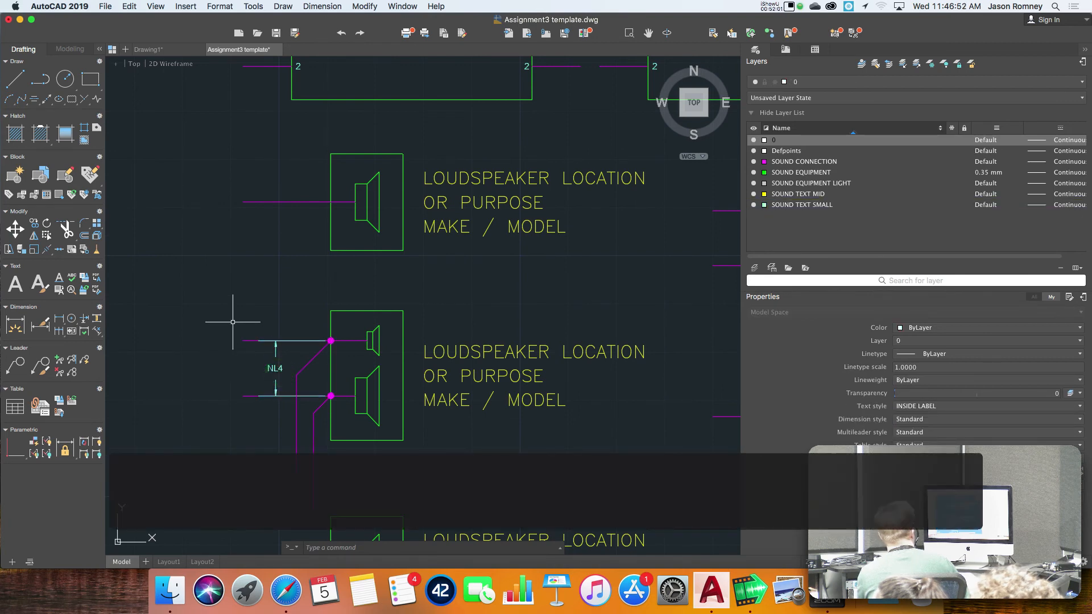
scroll(227, 290, down, 5)
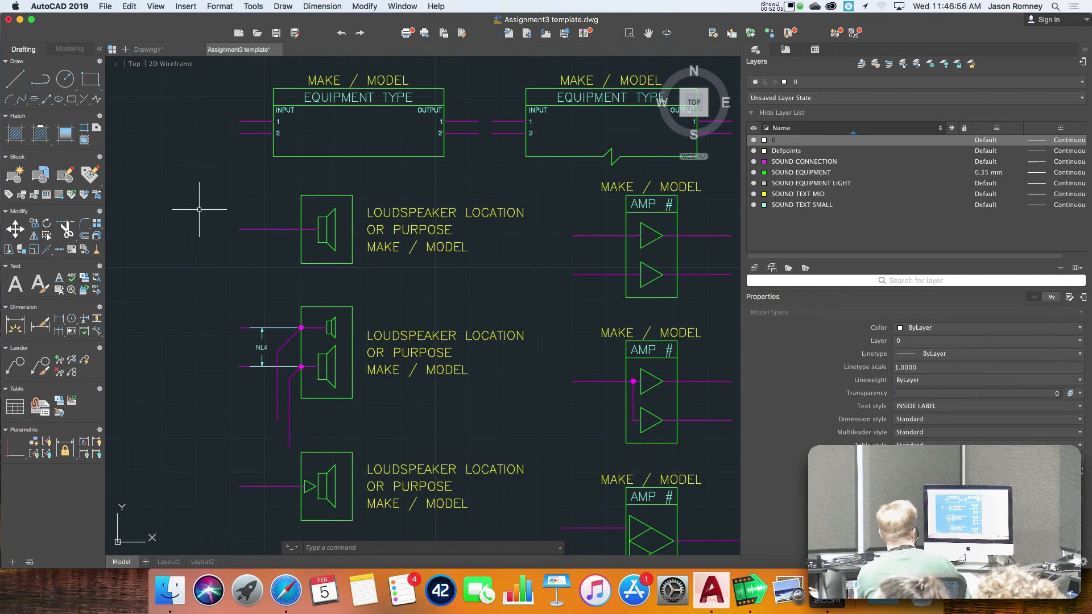
Step: Review the available dimension styles in the Dimension Style Manager and leave them as they are
click(221, 6)
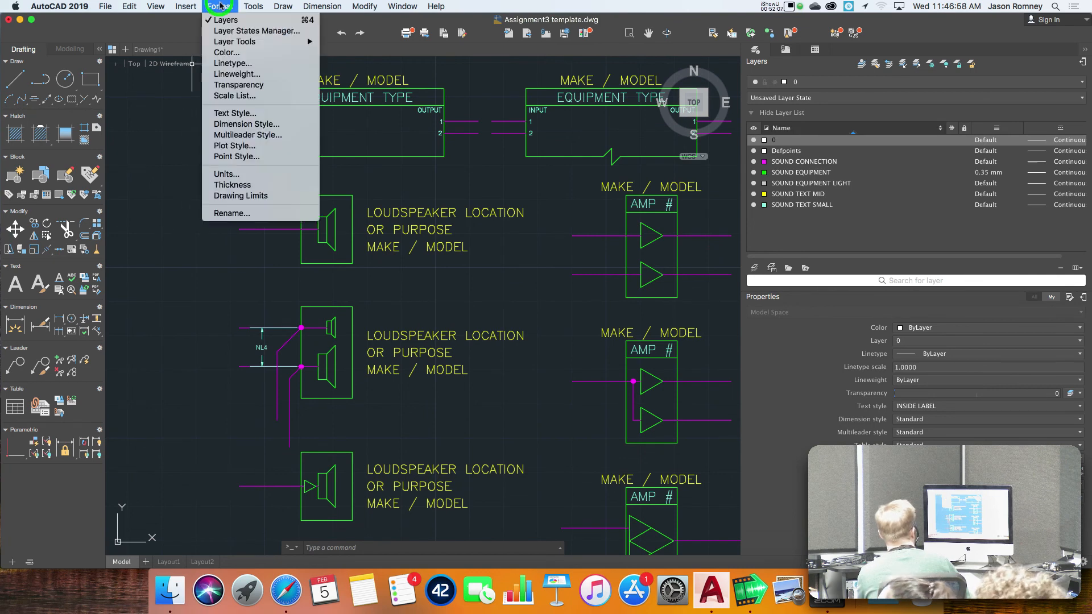
click(241, 125)
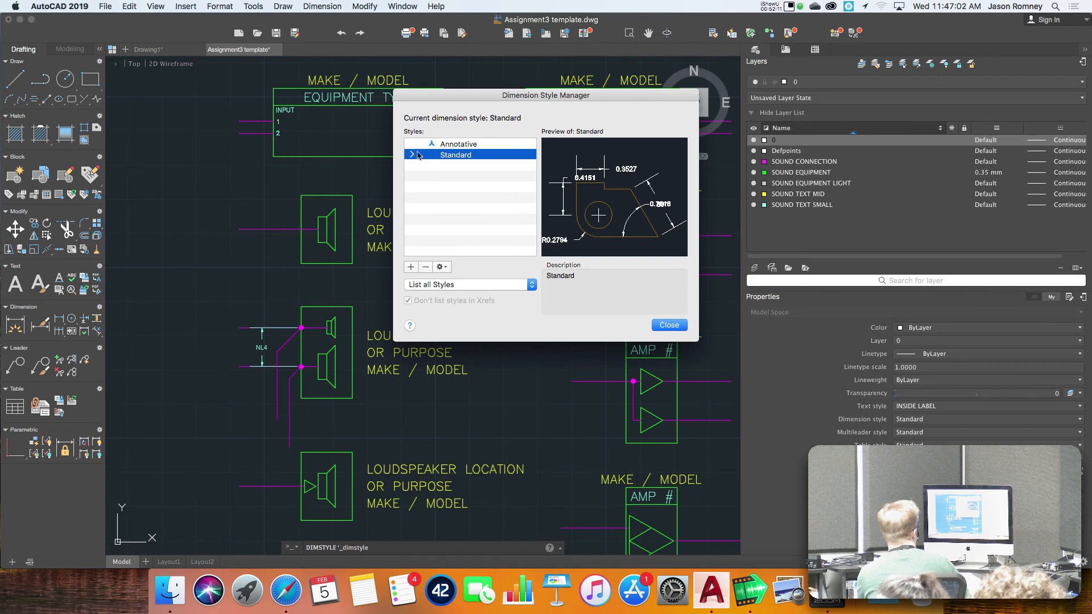
click(670, 326)
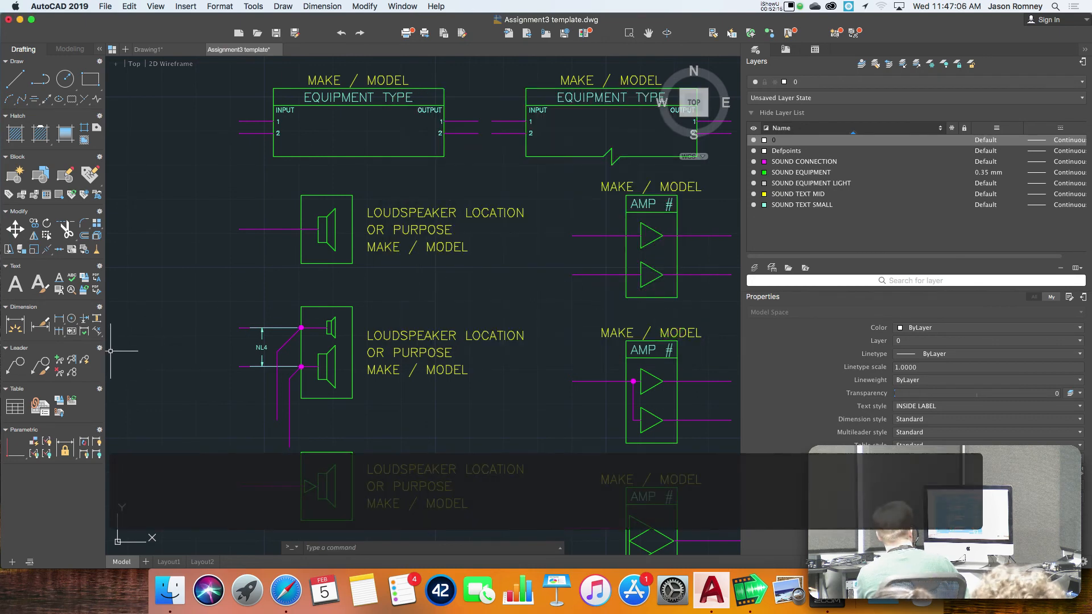
Step: Add a vertical dimension between the two input lines of the uppermost AMP # symbol, placed just outside its box
click(16, 325)
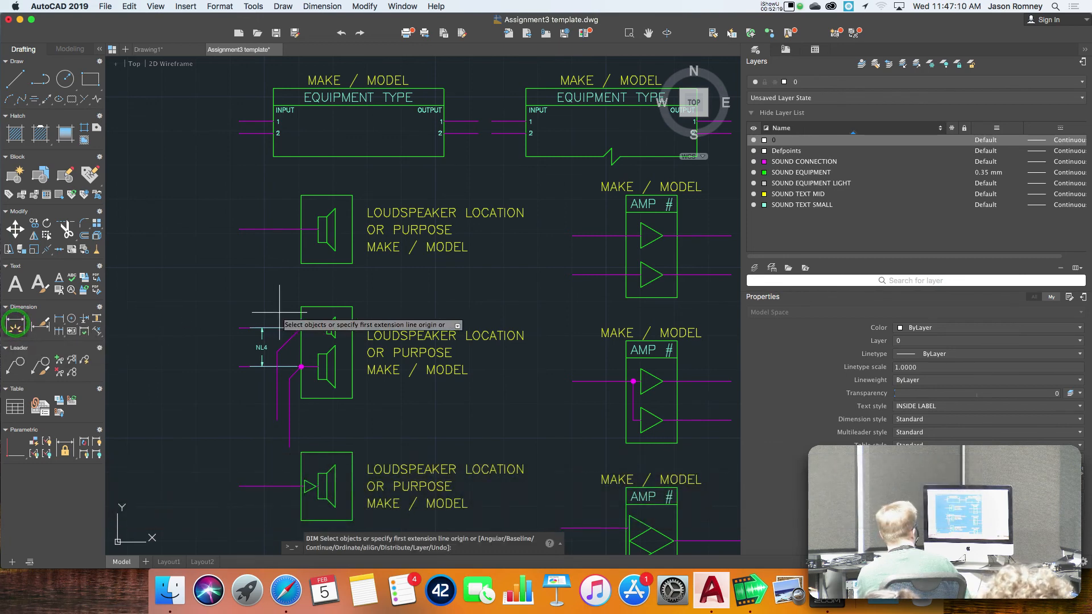
click(625, 235)
click(626, 274)
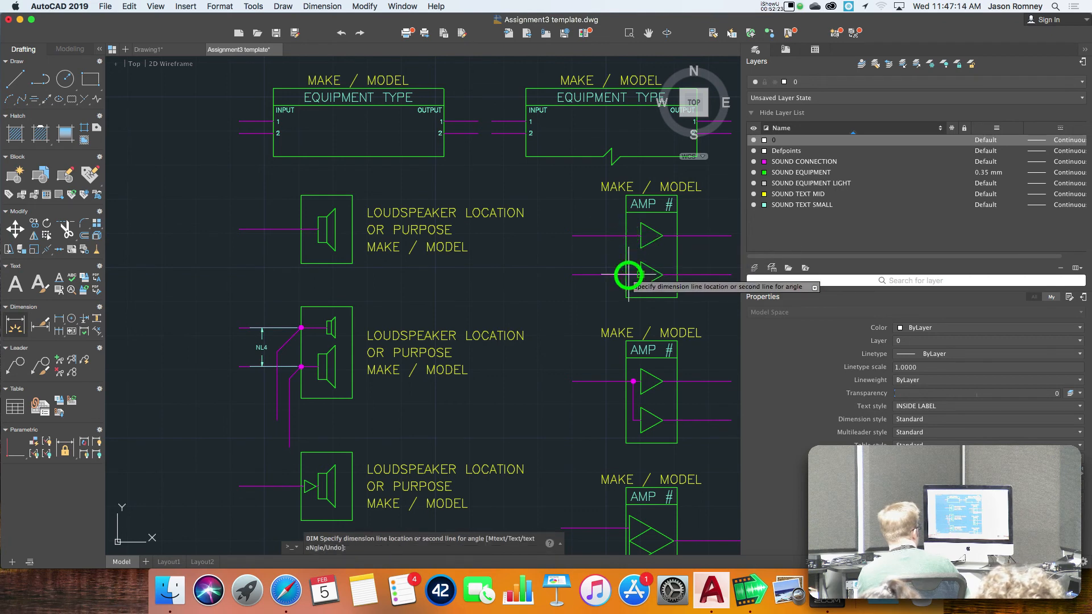
click(599, 254)
key(Escape)
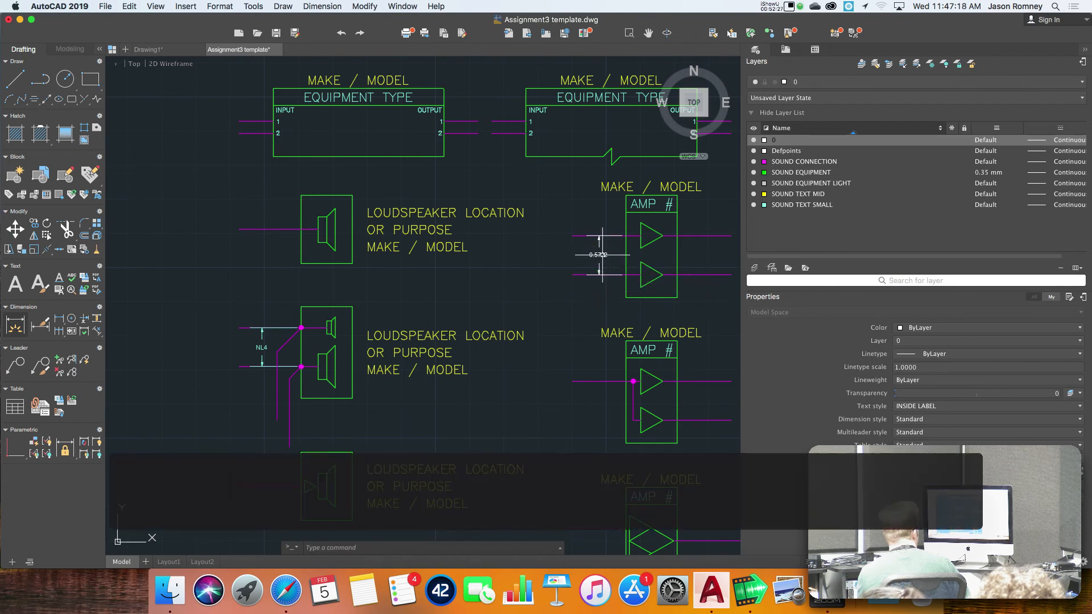
Step: Replace the new dimension's measured text beside the uppermost AMP # symbol with NL4
scroll(600, 254, up, 3)
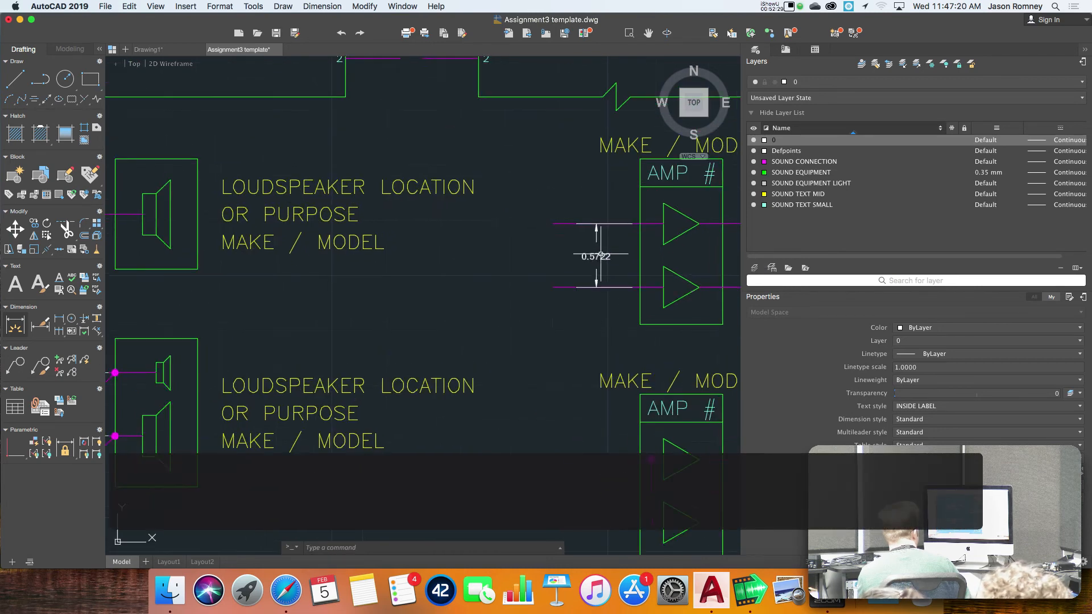
double_click(598, 255)
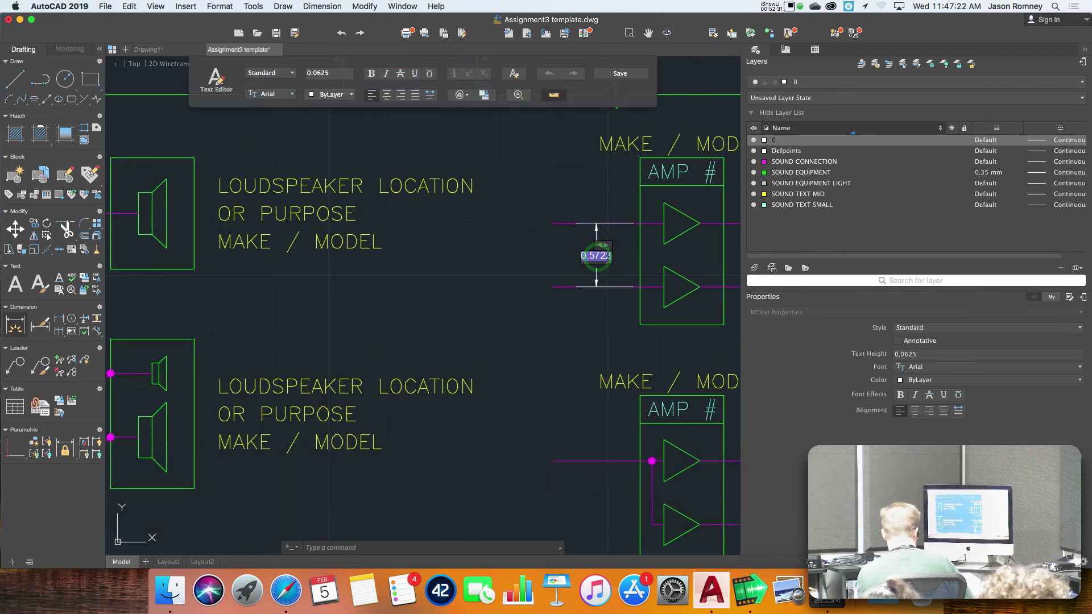
text(NL4)
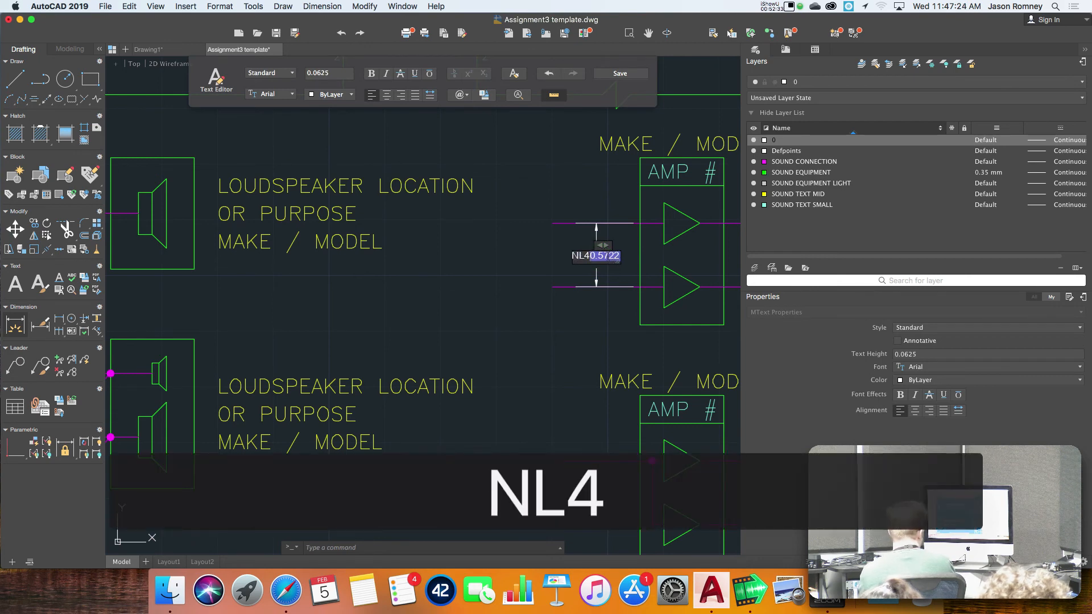
key(BackSpace)
key(super+a)
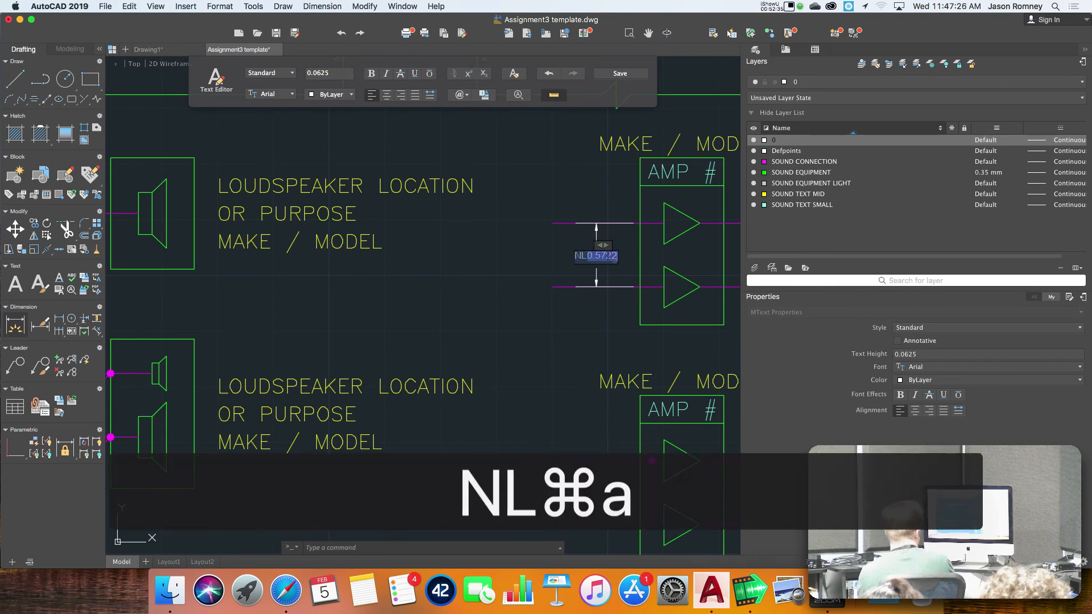
text(NL)
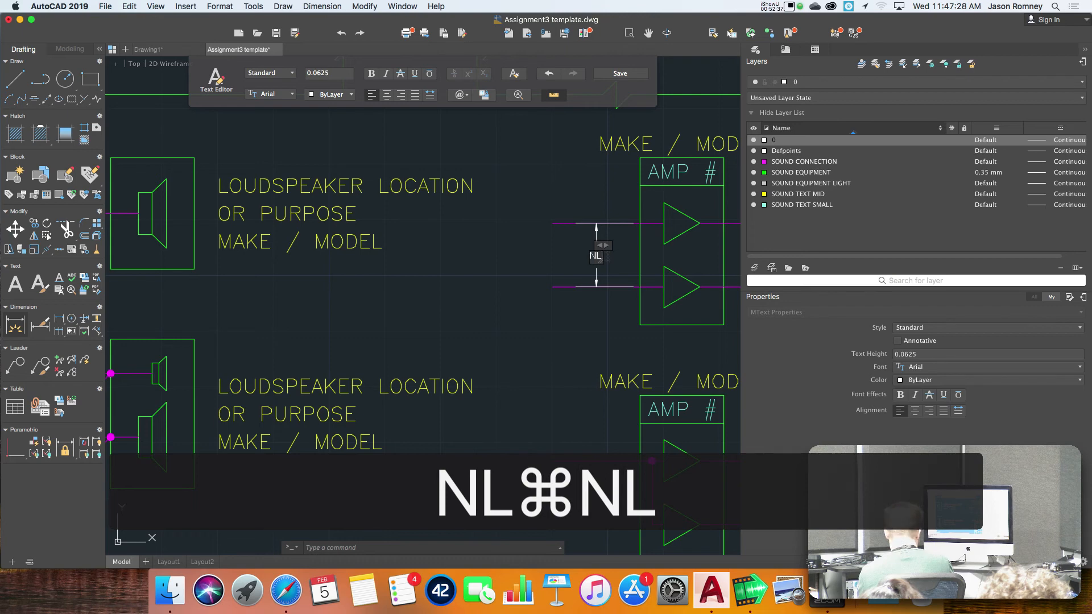
text(4)
key(Return)
key(Return)
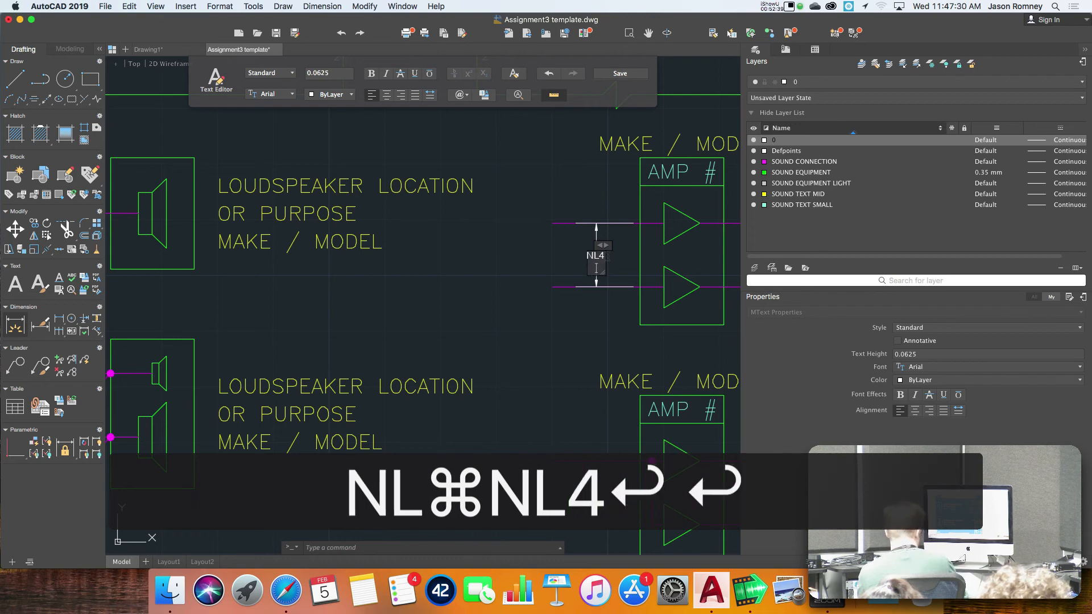
key(BackSpace)
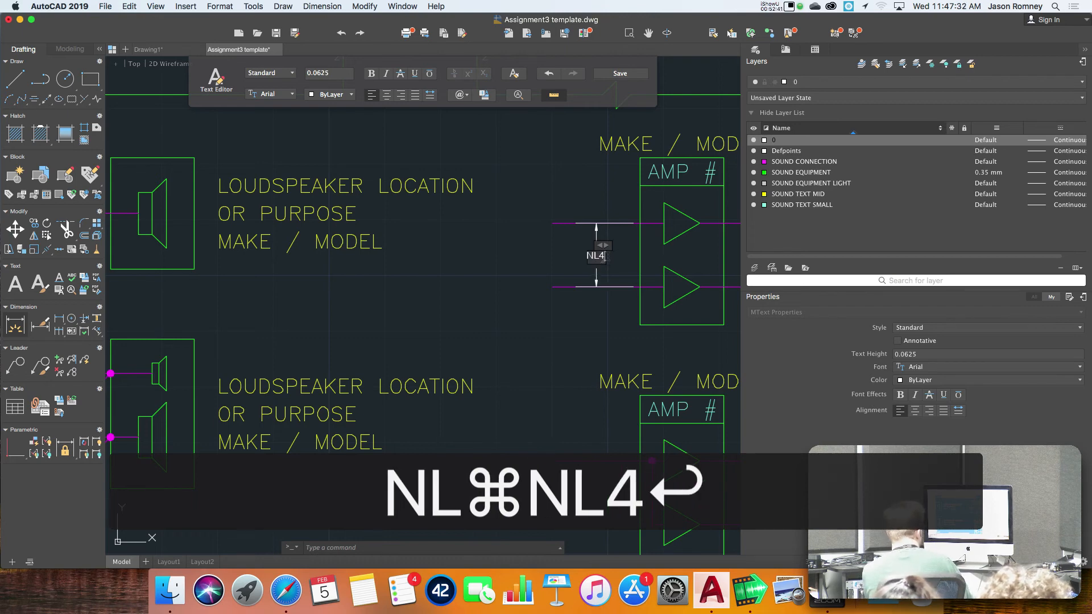
click(618, 74)
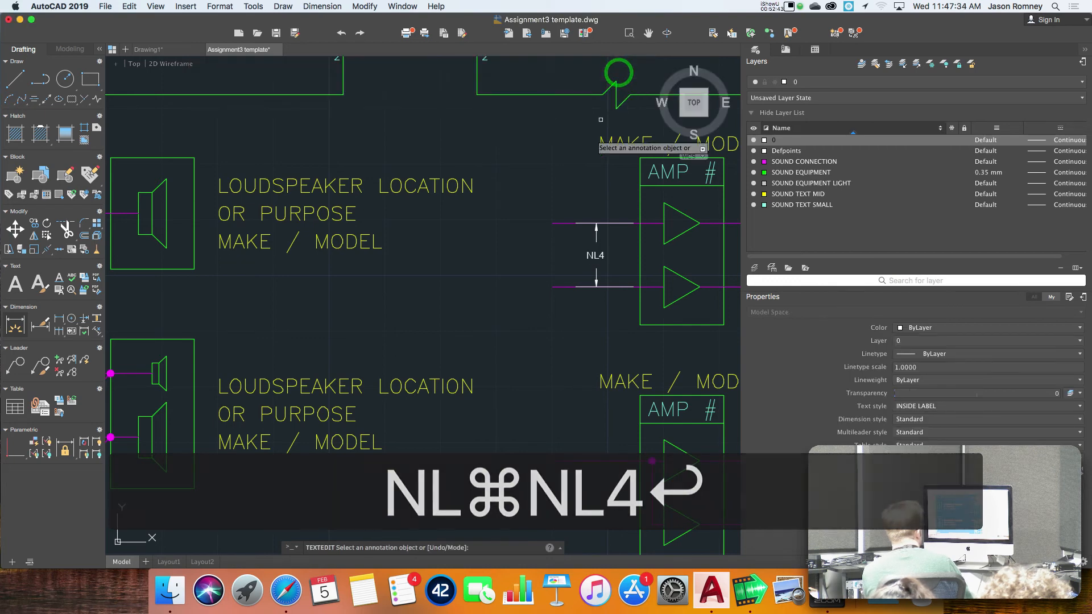
Step: Review the line, text, and symbol and arrow settings of the Standard dimension style, leaving them as they are
click(591, 253)
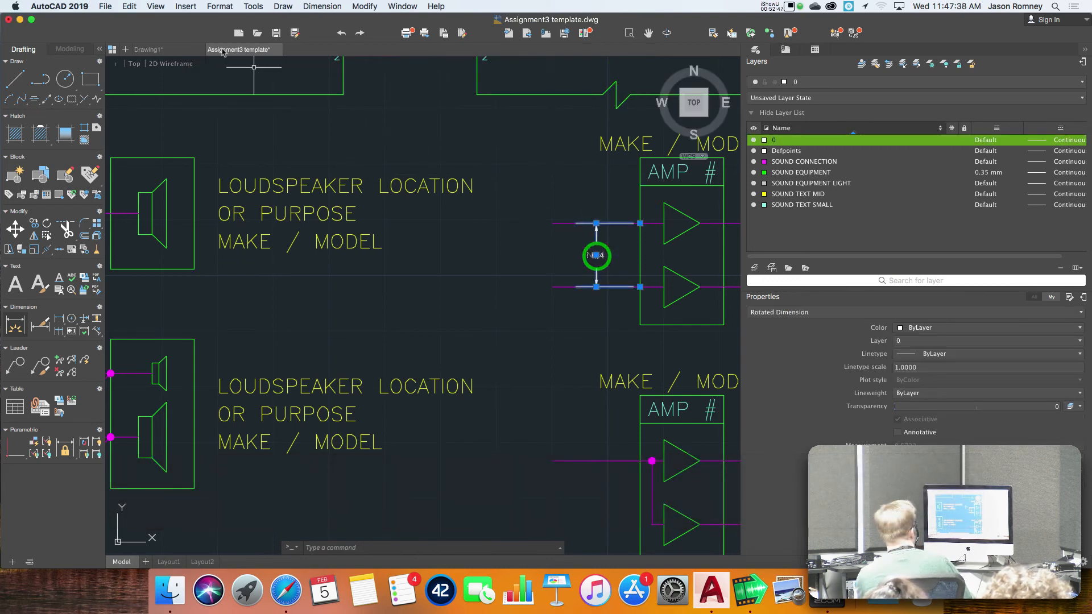
click(220, 7)
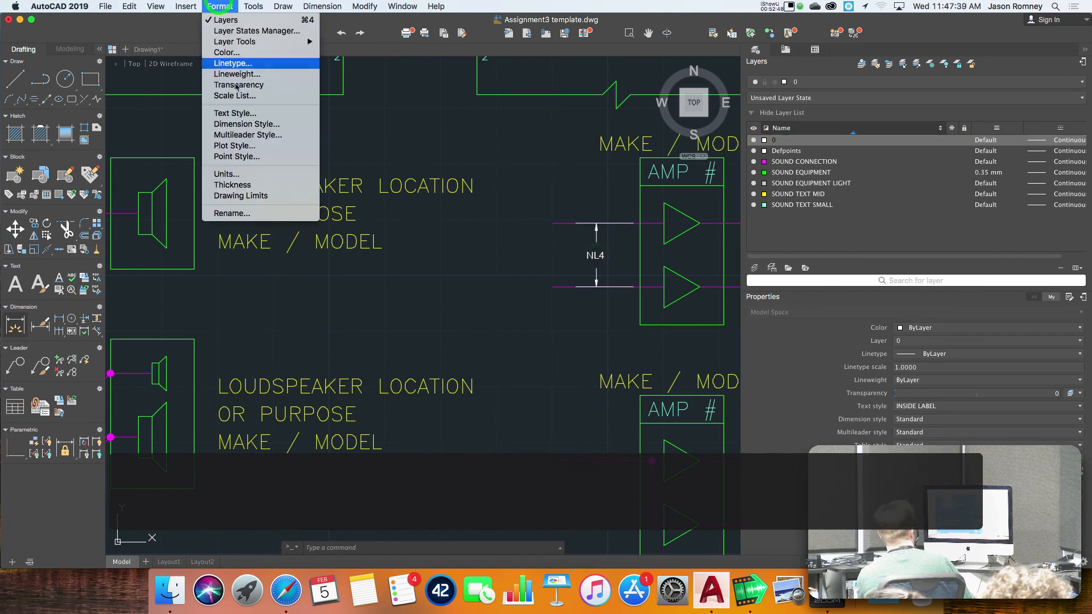
click(260, 124)
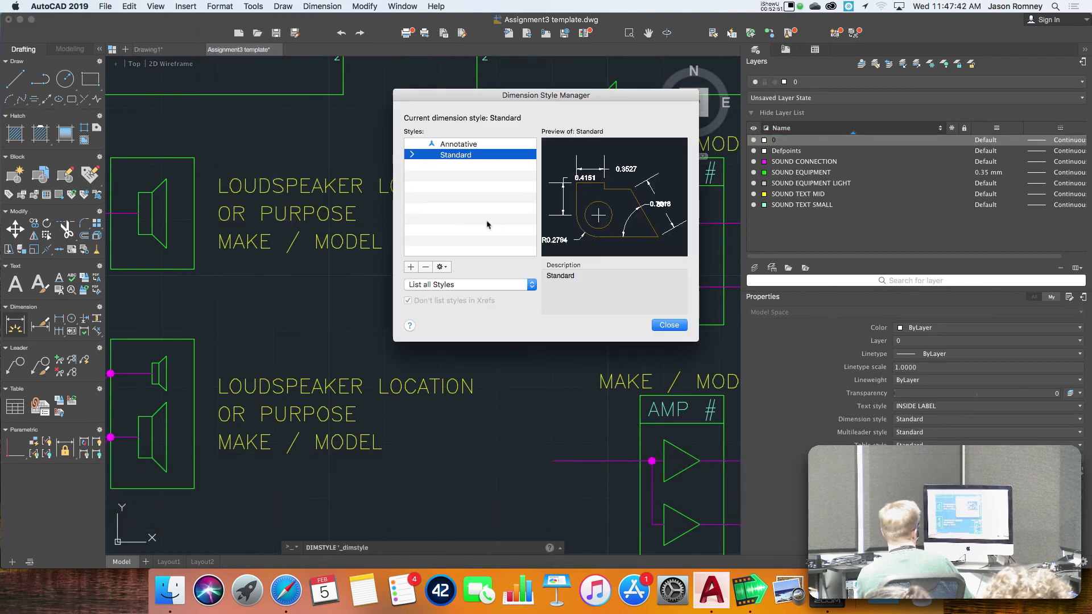
click(441, 155)
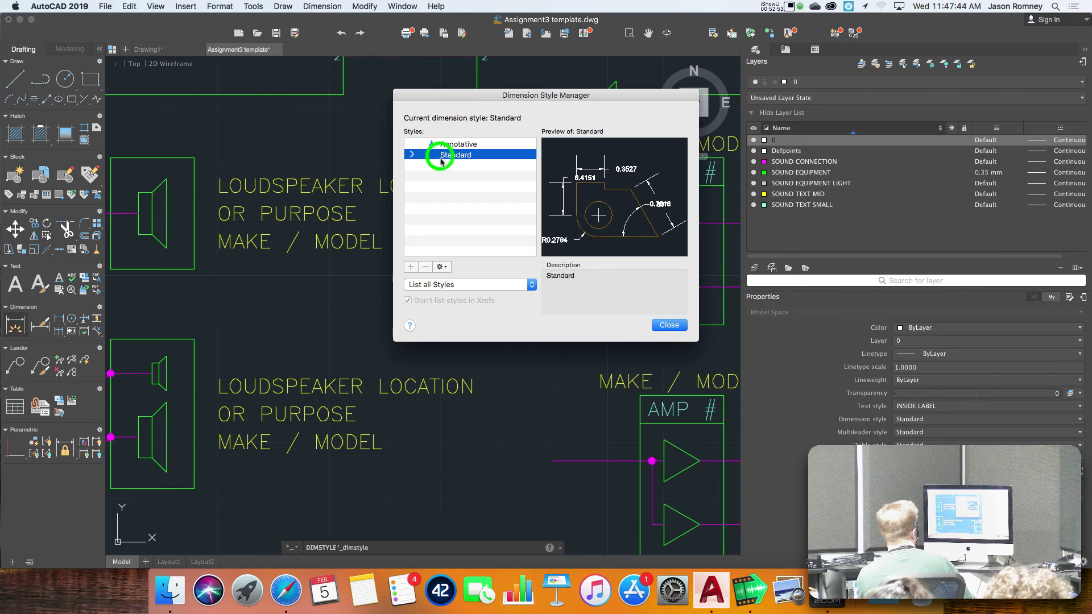
click(442, 266)
click(455, 290)
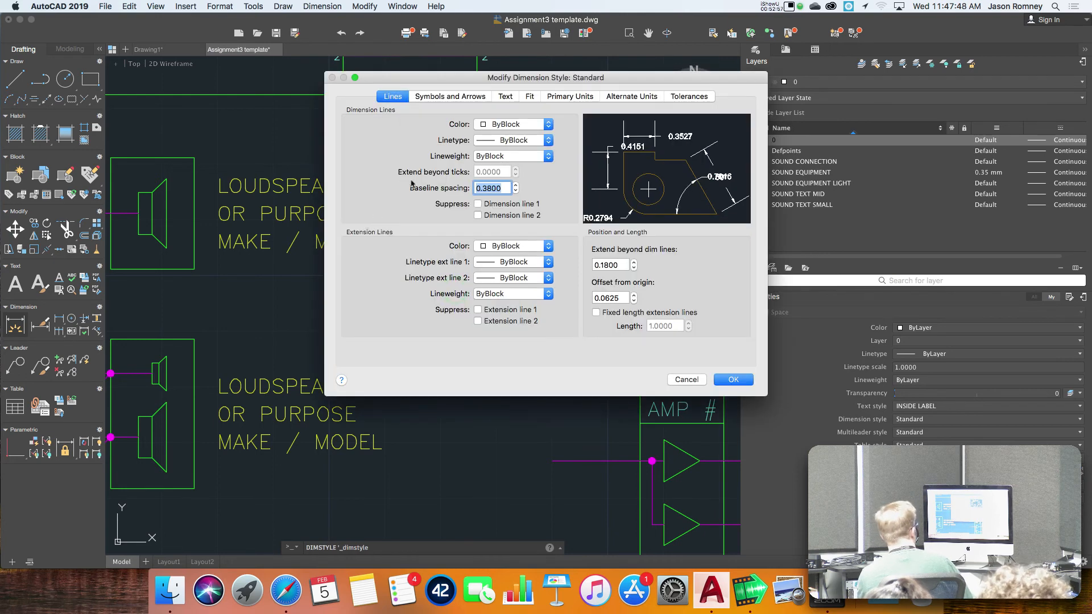
click(503, 97)
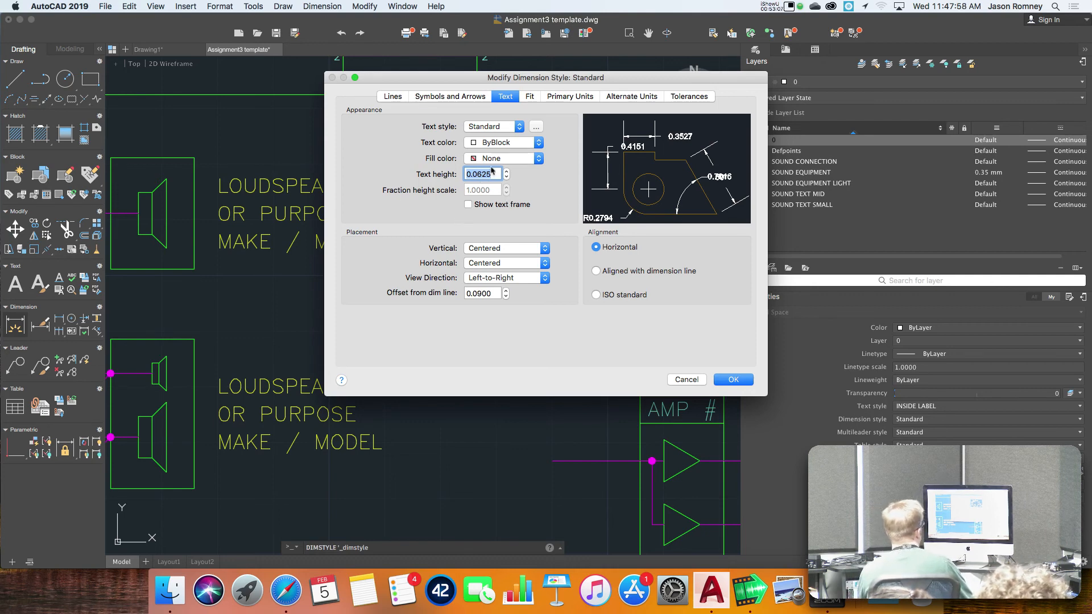
click(479, 97)
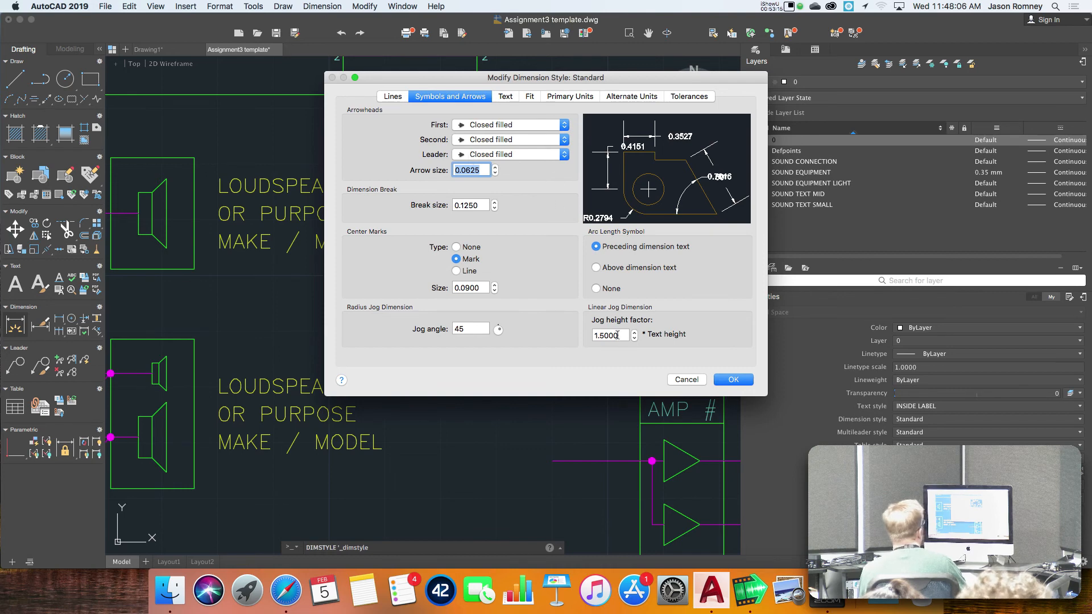
click(687, 379)
click(670, 322)
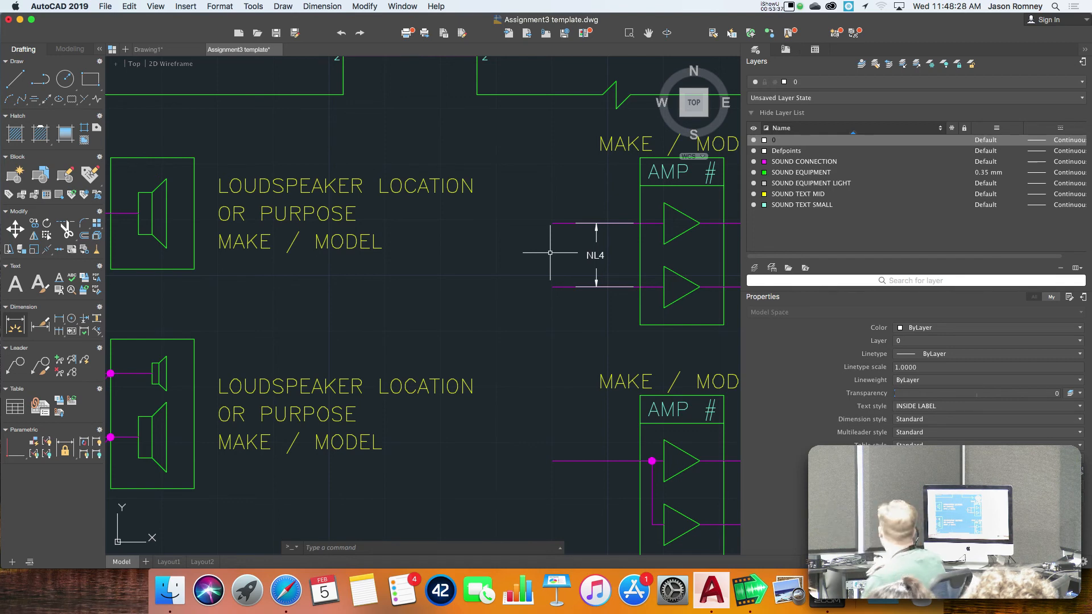
Step: Move the NL4 dimension beside the uppermost AMP # symbol to the SOUND TEXT SMALL layer
click(599, 256)
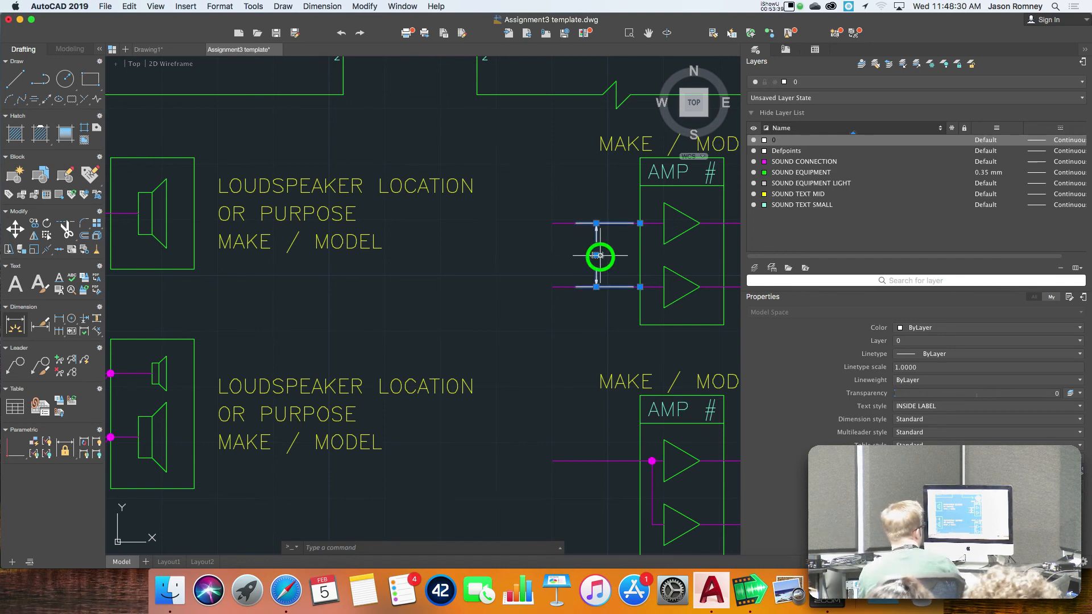
click(828, 83)
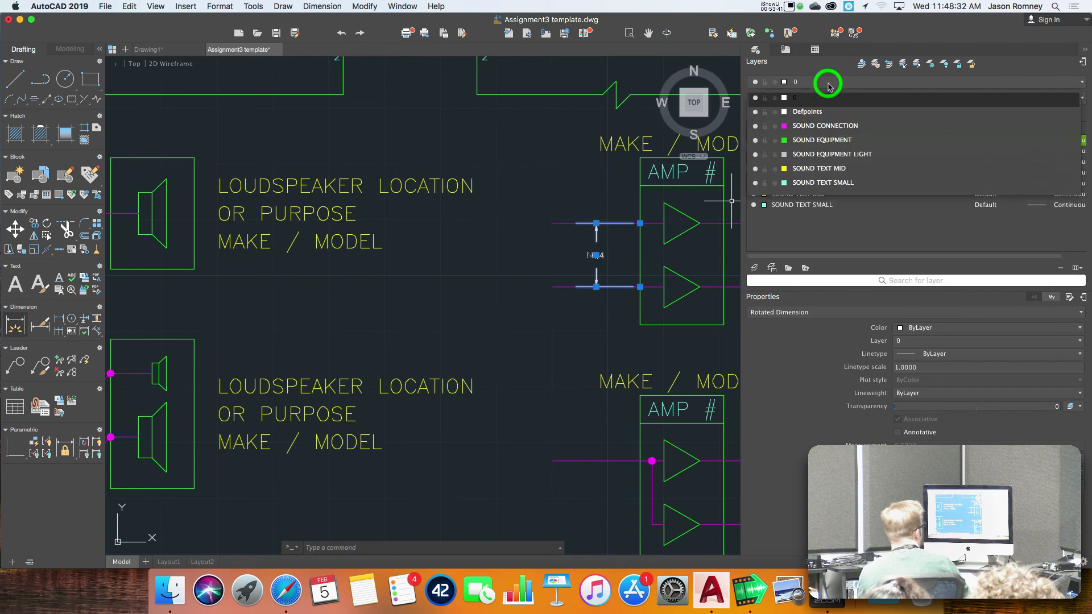
click(841, 183)
key(Escape)
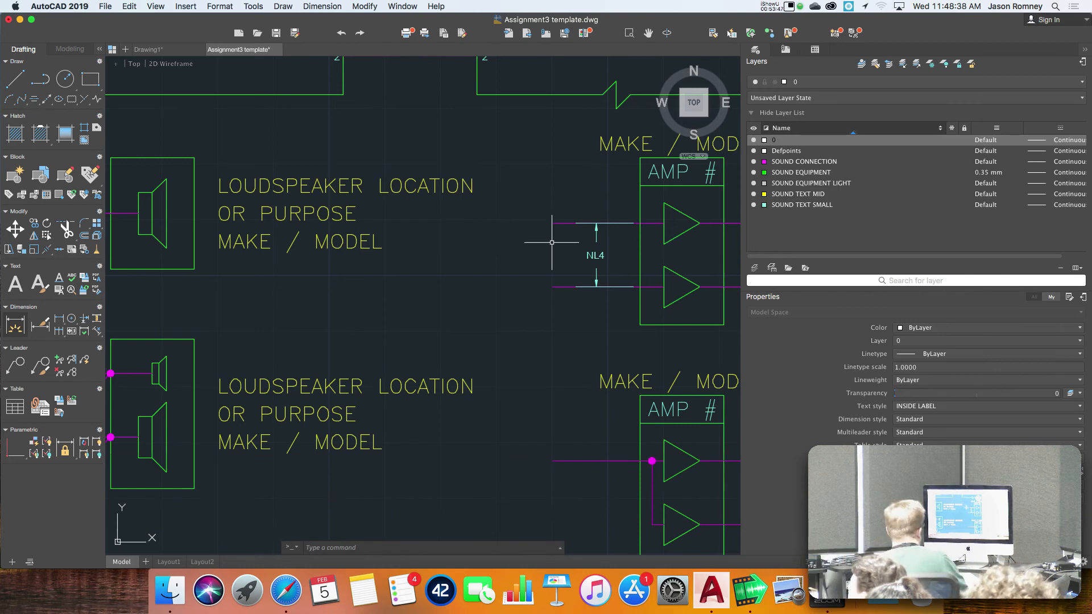
Step: Erase the NL4 dimension beside the uppermost AMP # symbol
click(594, 253)
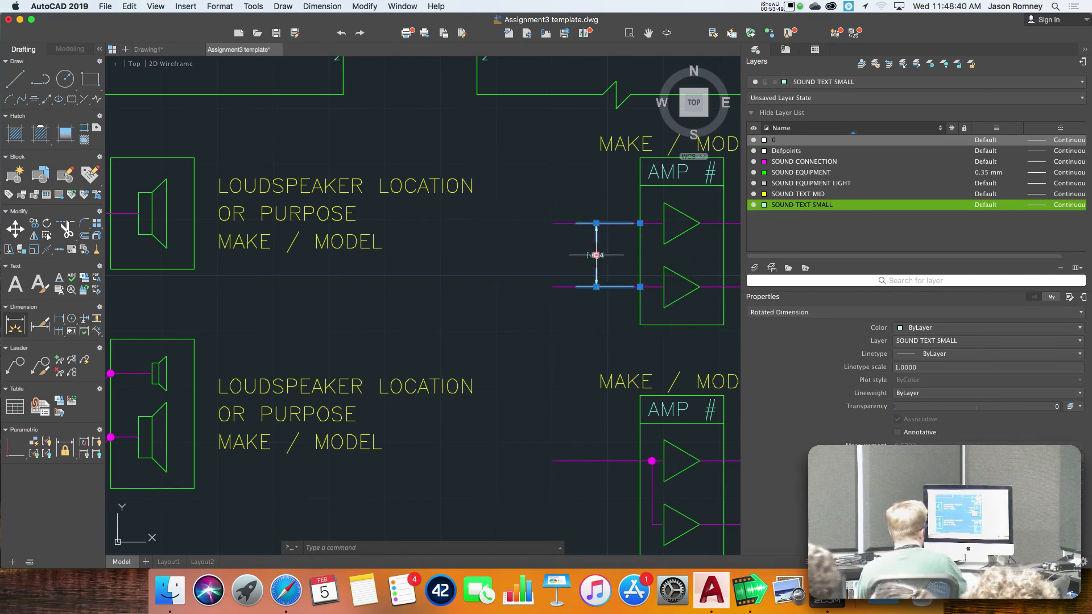
key(e)
key(Return)
scroll(417, 318, down, 3)
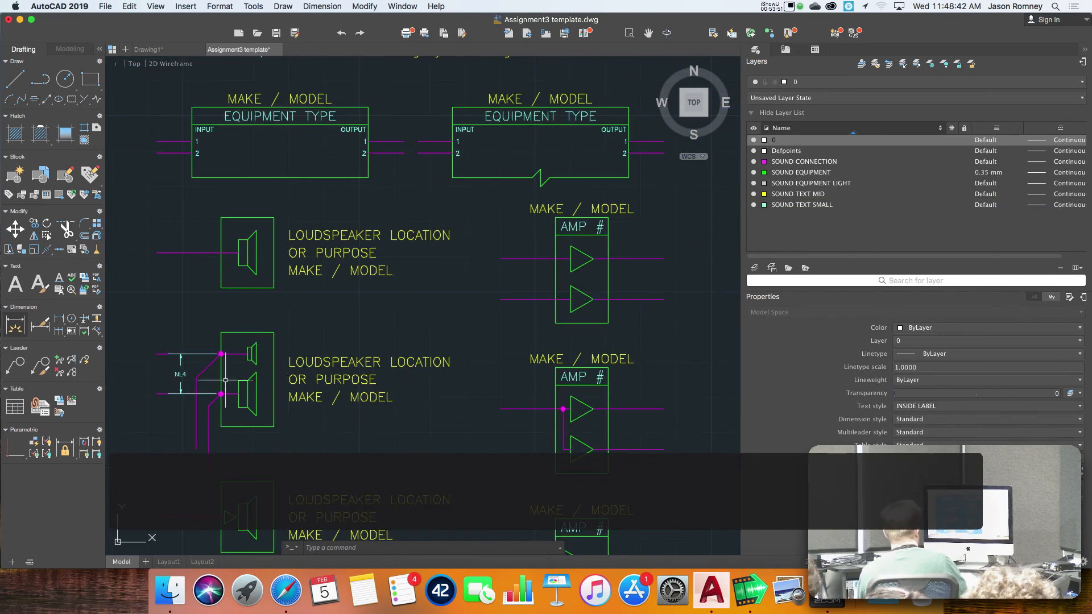
scroll(176, 376, down, 1)
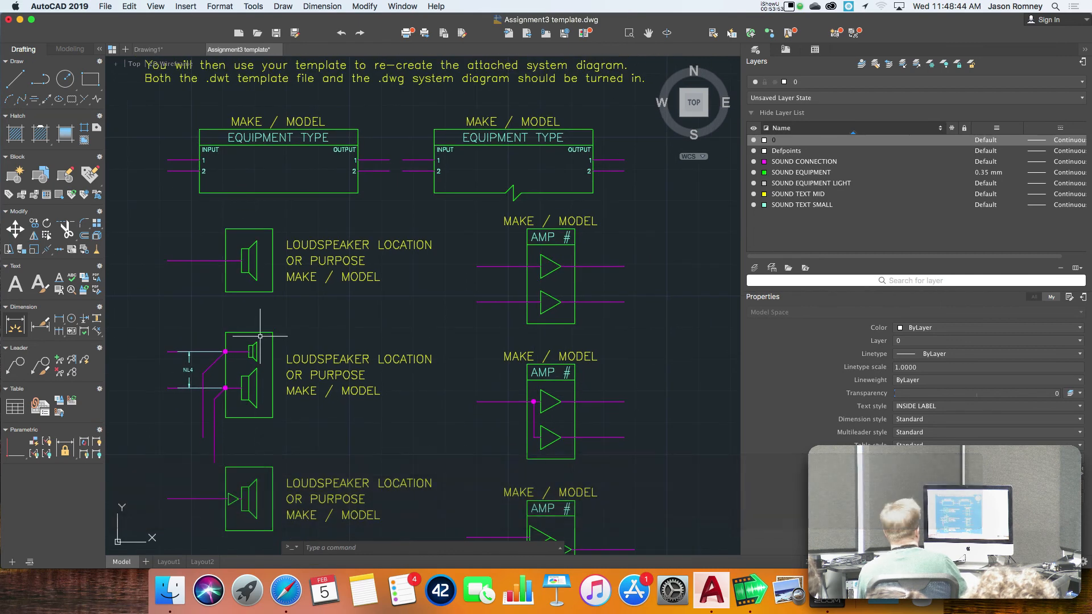
click(108, 6)
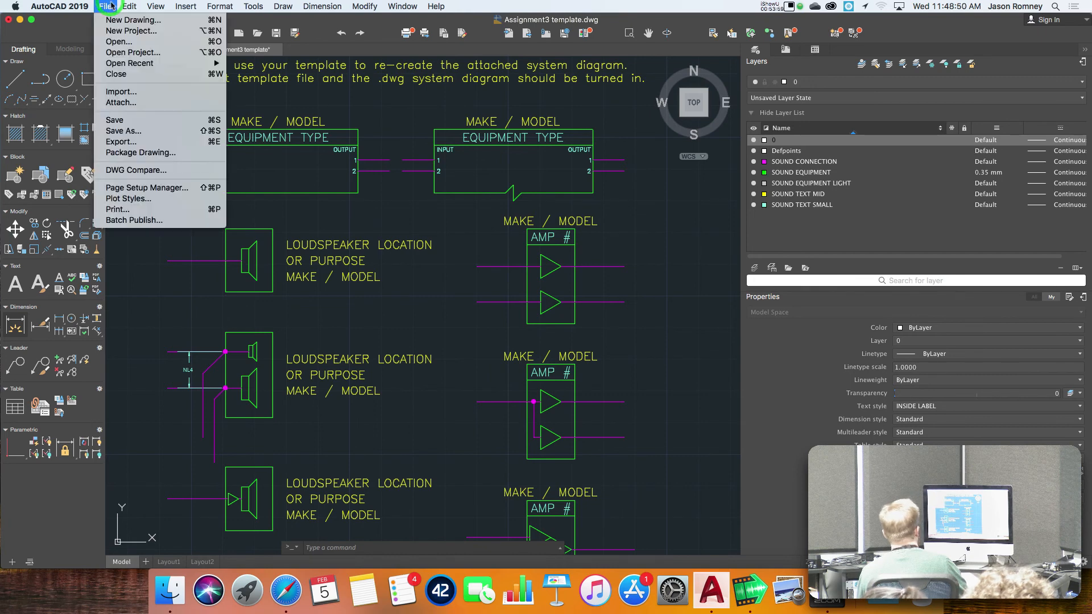
click(193, 134)
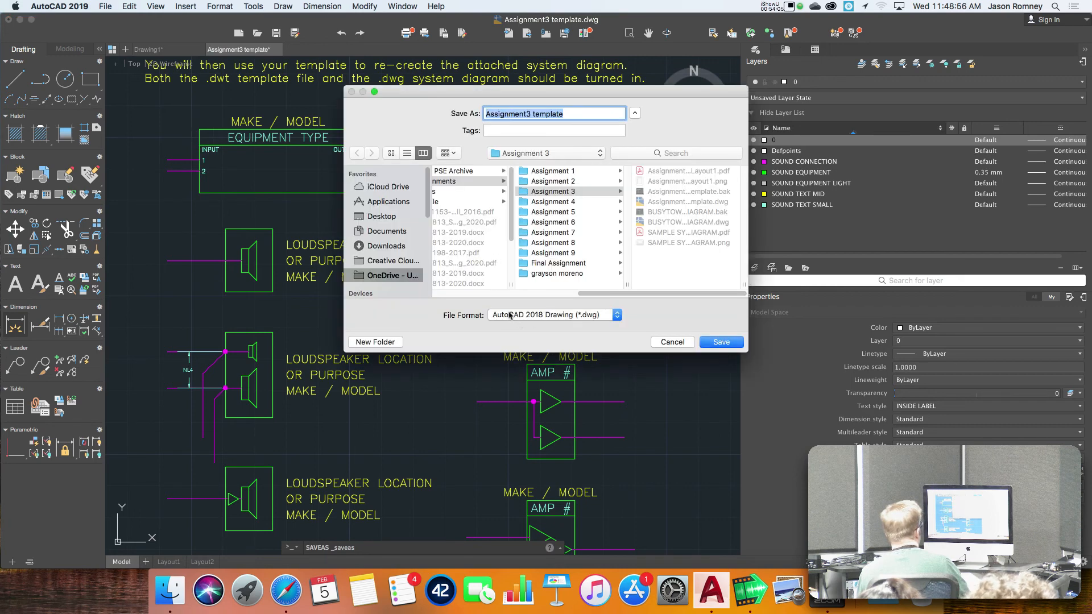
click(597, 319)
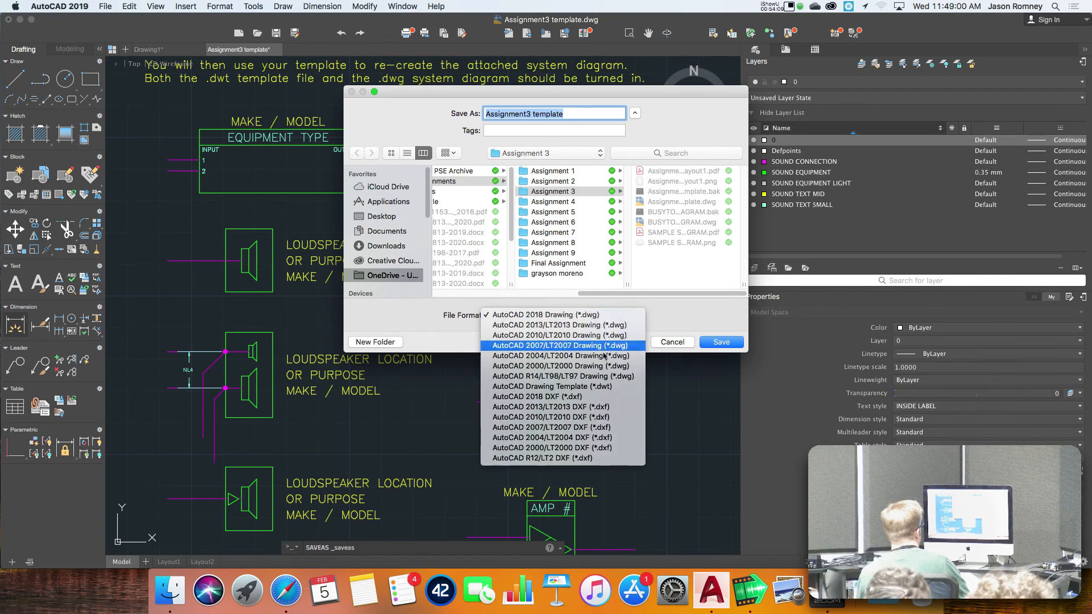
click(627, 388)
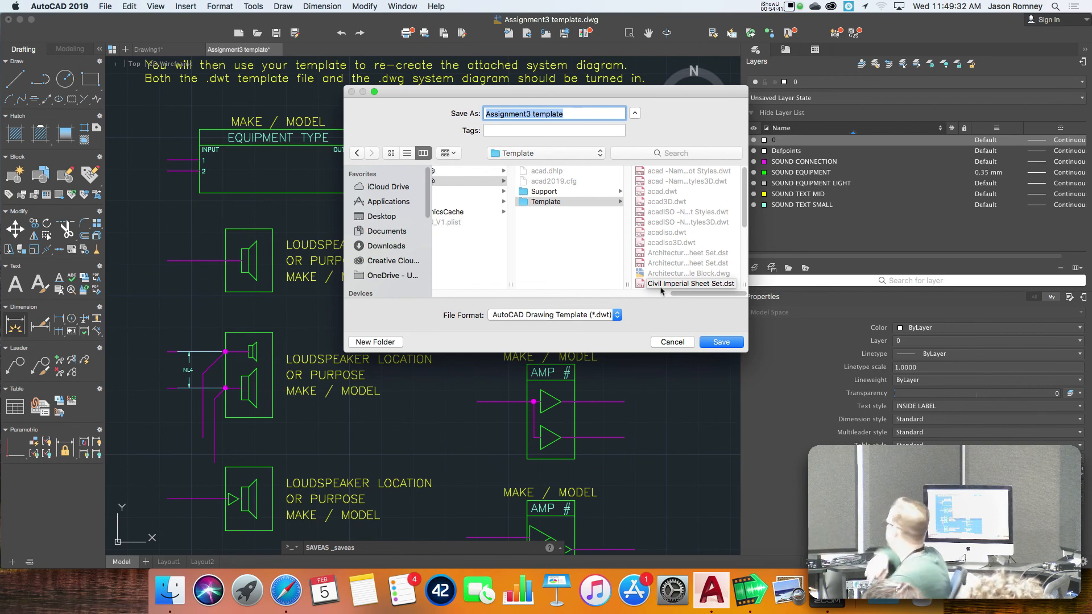
drag(672, 294, 711, 294)
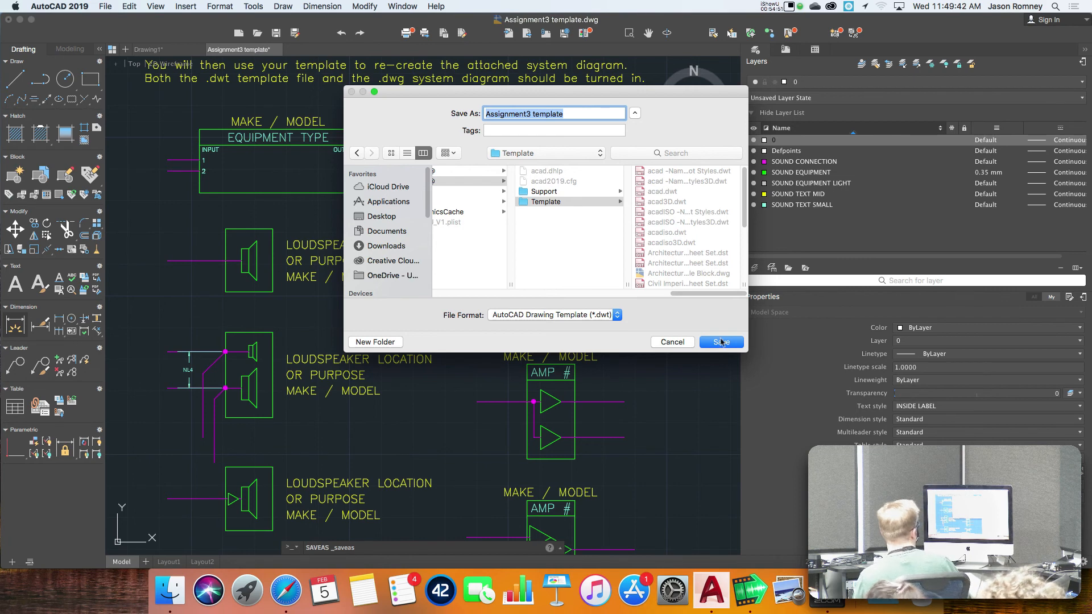
click(720, 342)
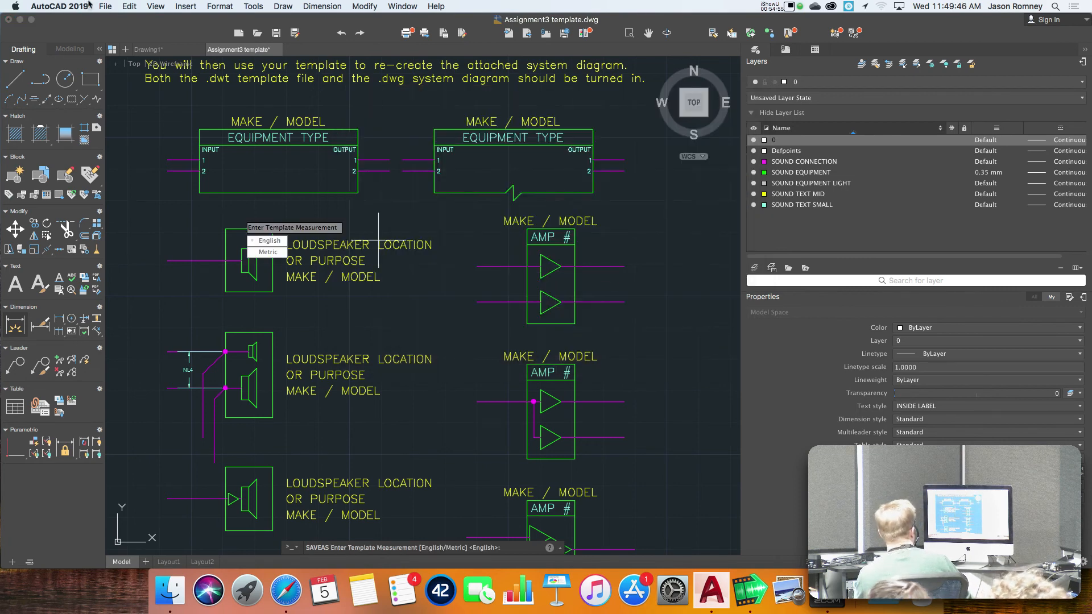
Step: Save a copy of the drawing to the Desktop as Assignment3 template in AutoCAD Drawing Template (*.dwt) format
click(105, 6)
click(129, 133)
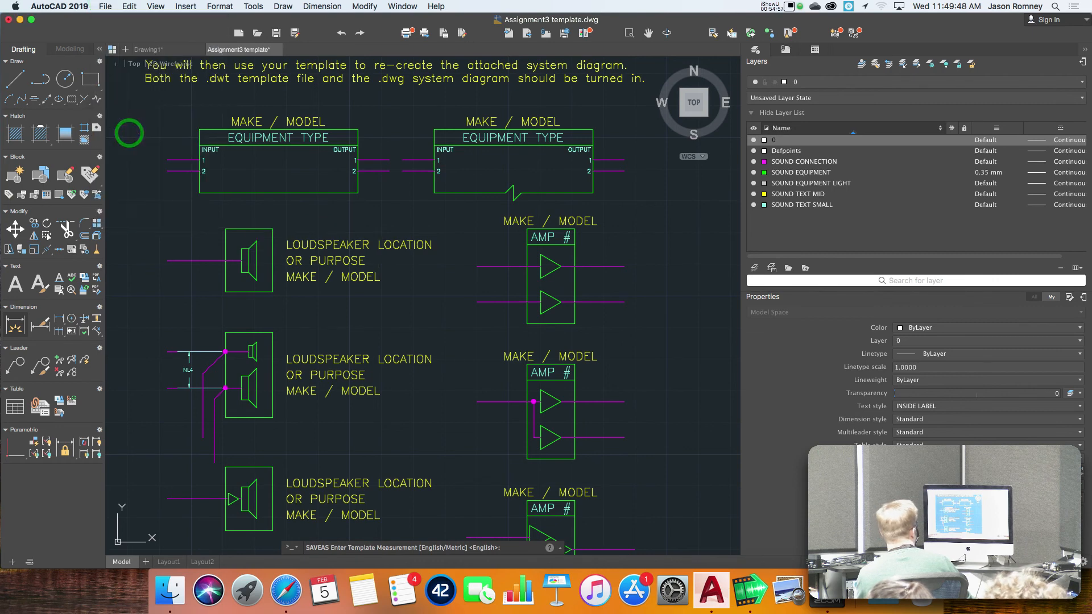
click(589, 314)
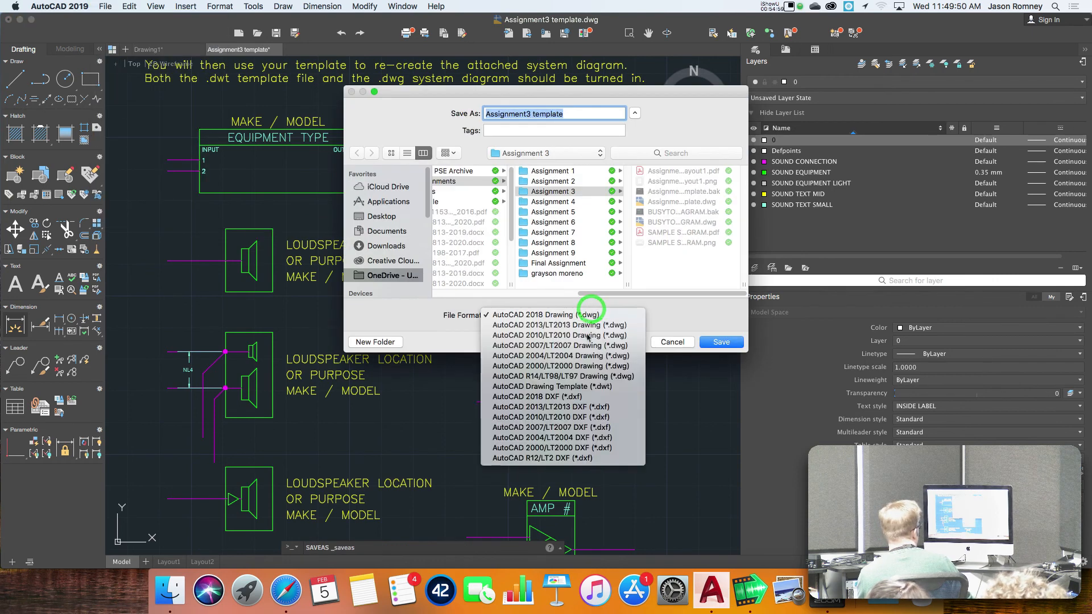
click(603, 386)
click(374, 216)
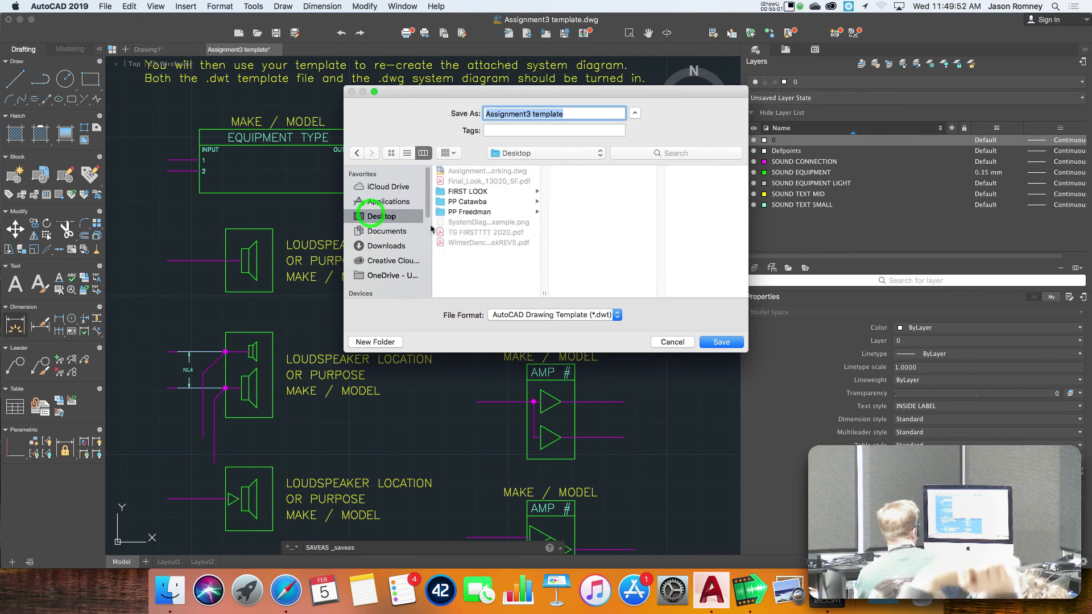
click(719, 342)
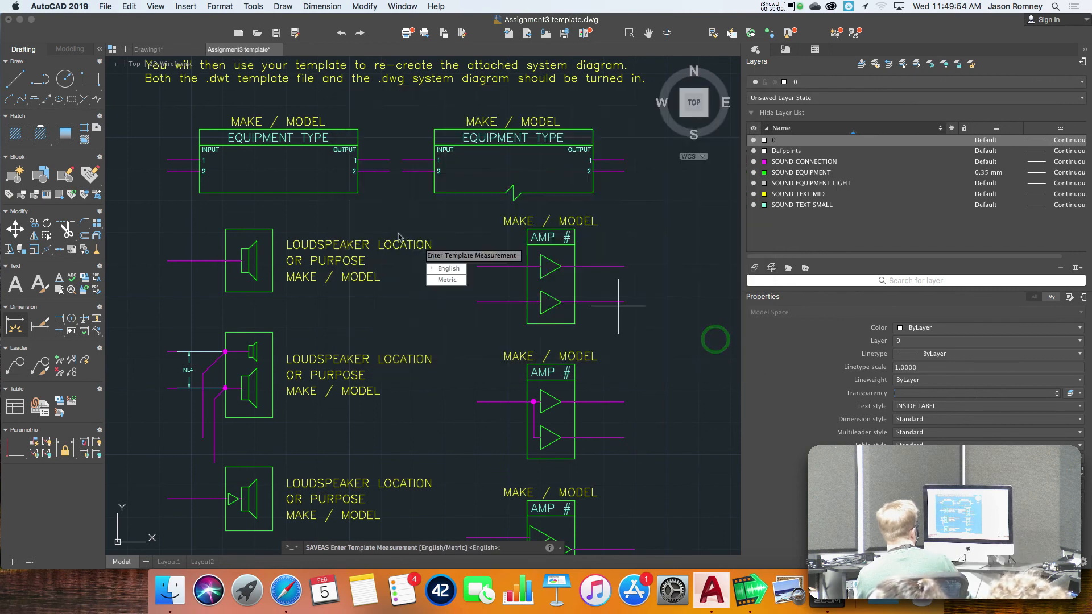
Step: Set the template measurement to English and enter MY SOUND TEMPLATE as the template description
click(447, 269)
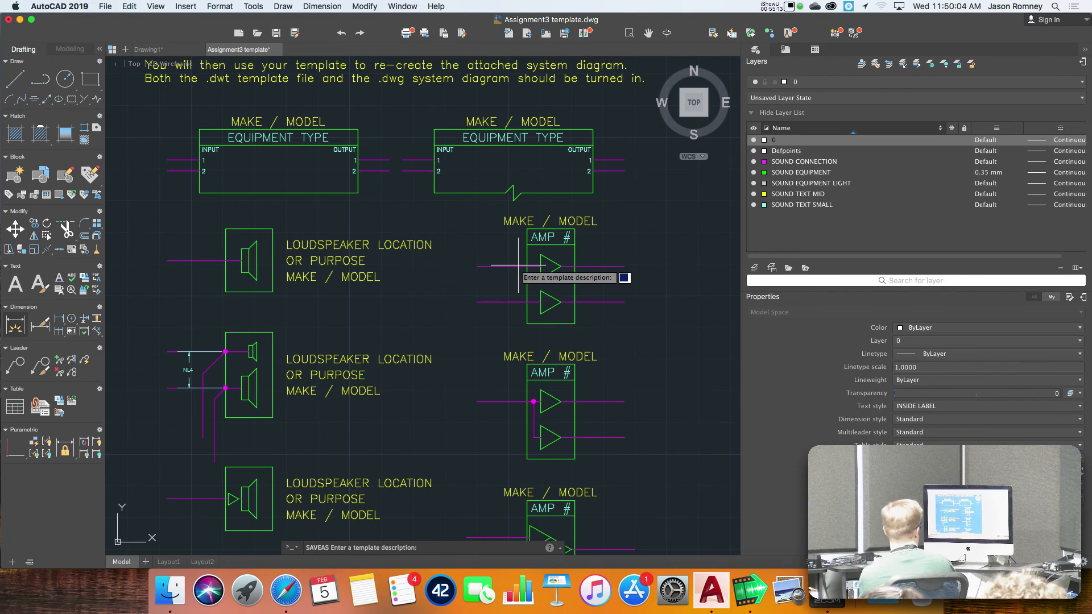
text(MY SOUND)
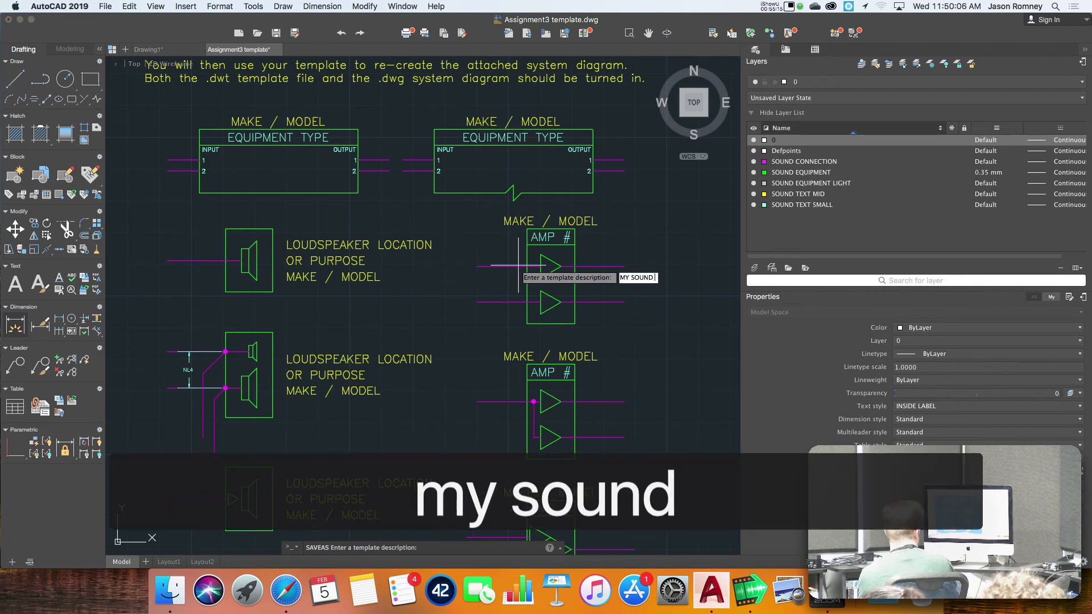
text( TEMPLATE)
key(Return)
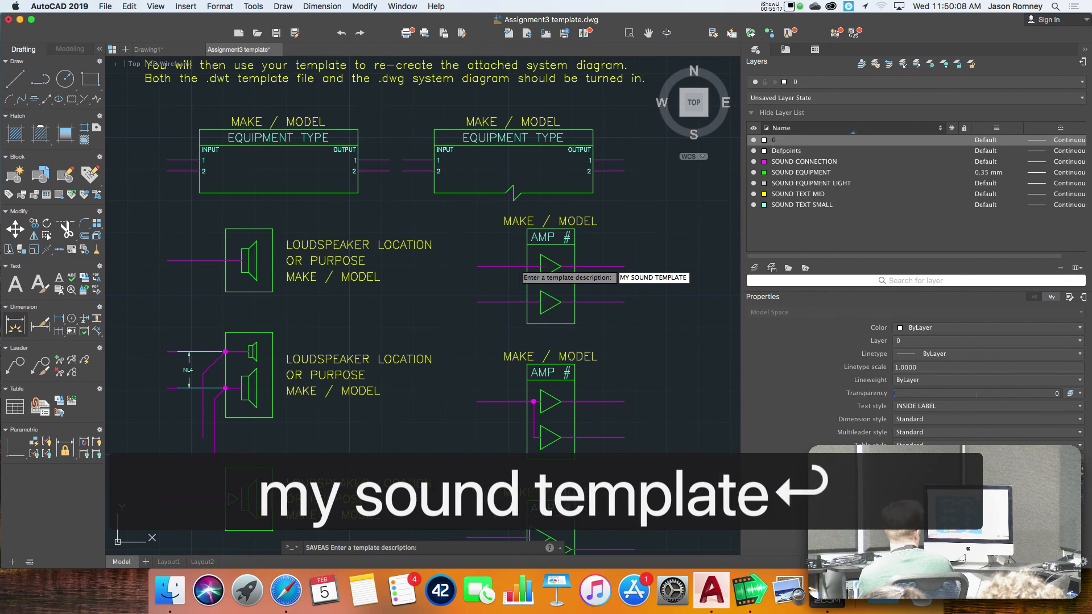
Step: Start a new drawing from the Assignment3 template.dwt file on the Desktop
click(104, 7)
click(107, 21)
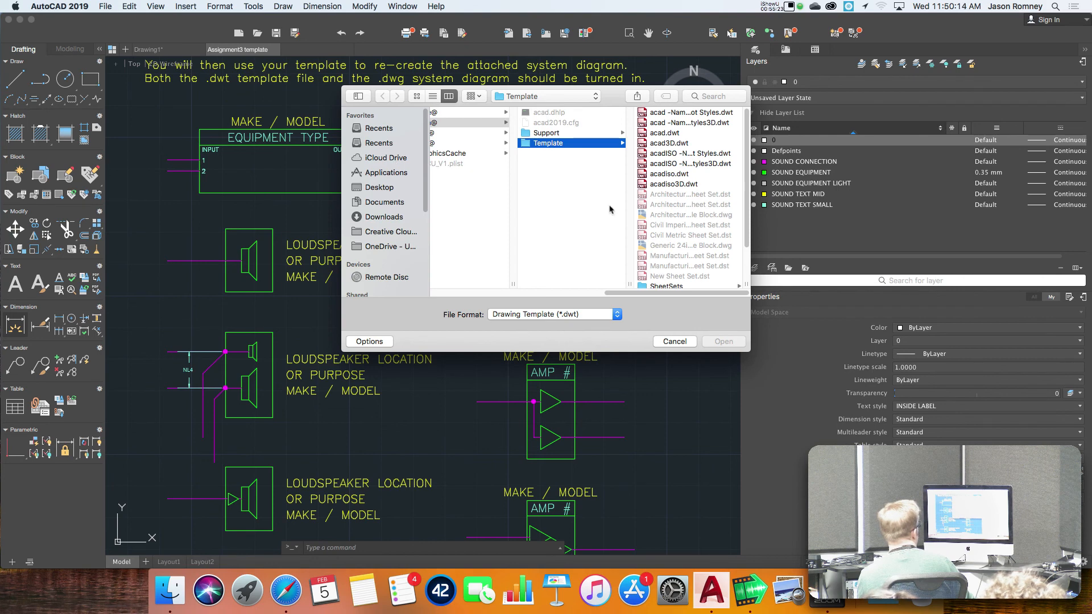
scroll(704, 226, down, 3)
scroll(704, 226, up, 3)
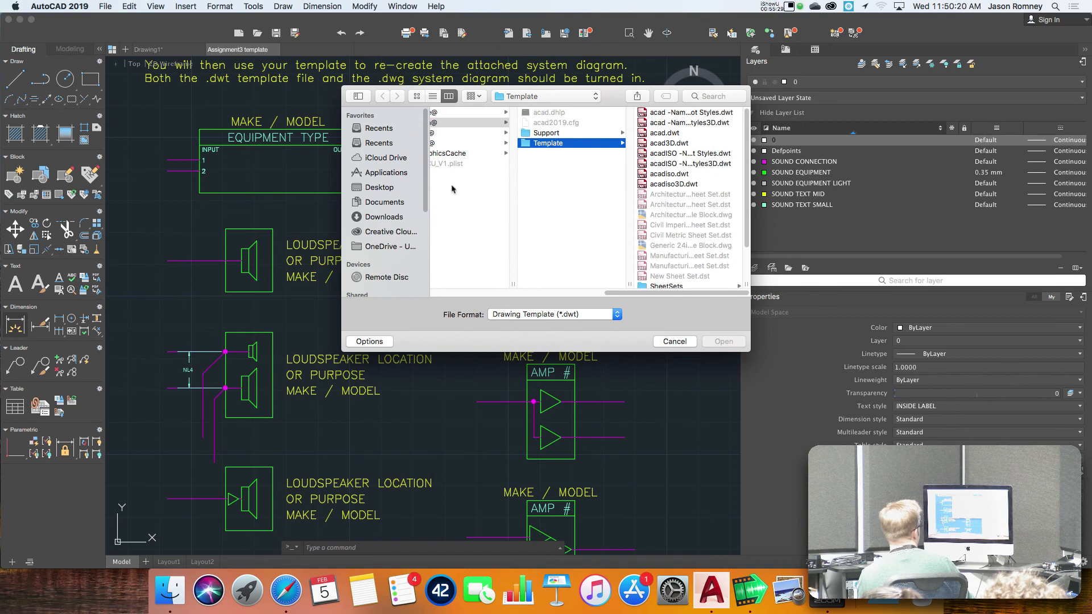
click(380, 187)
click(482, 124)
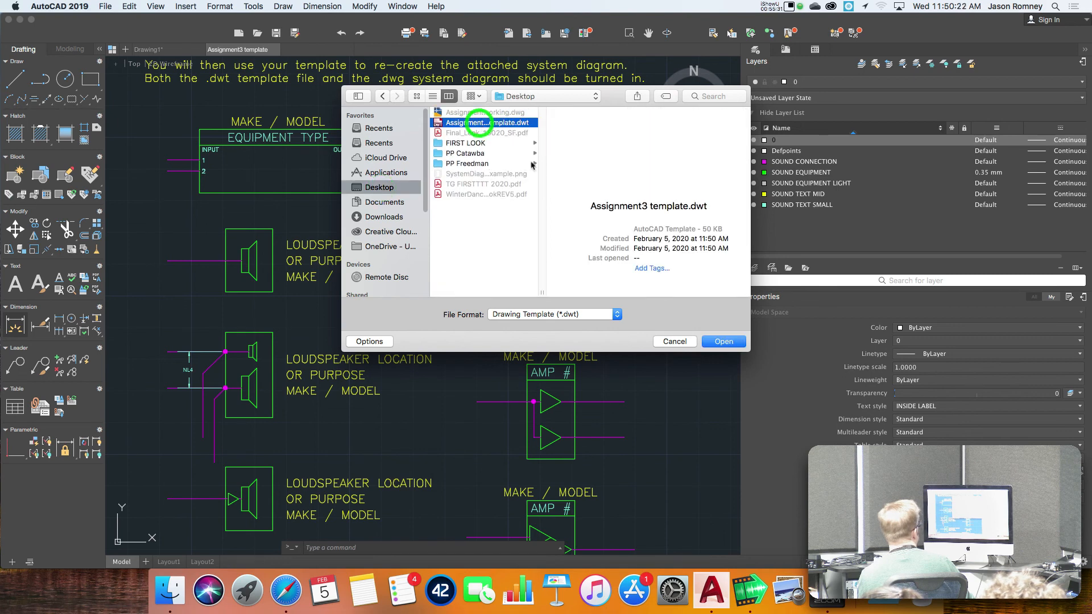
click(725, 343)
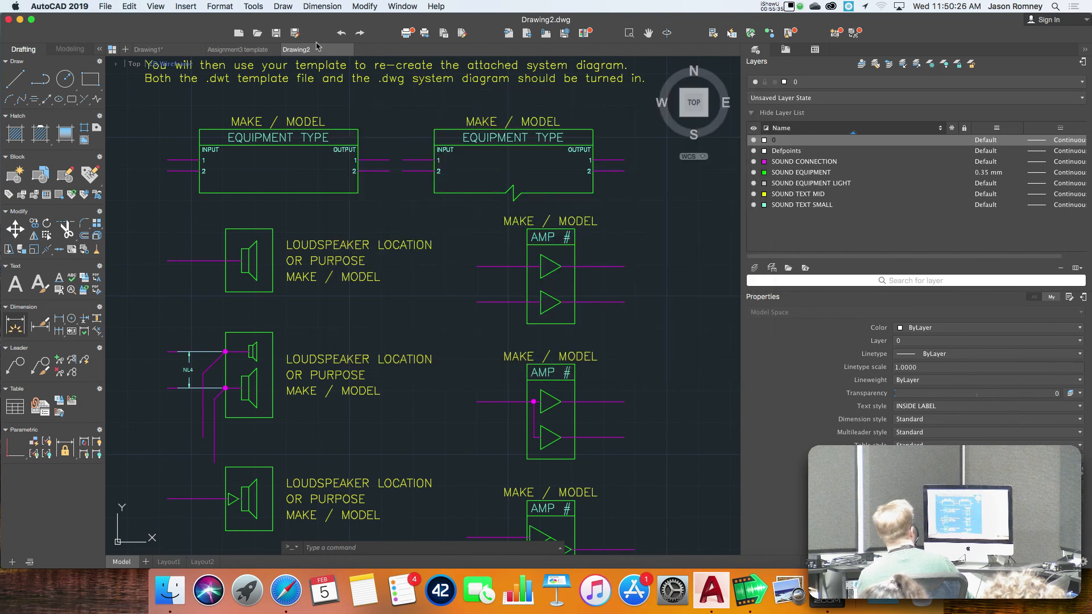
click(324, 53)
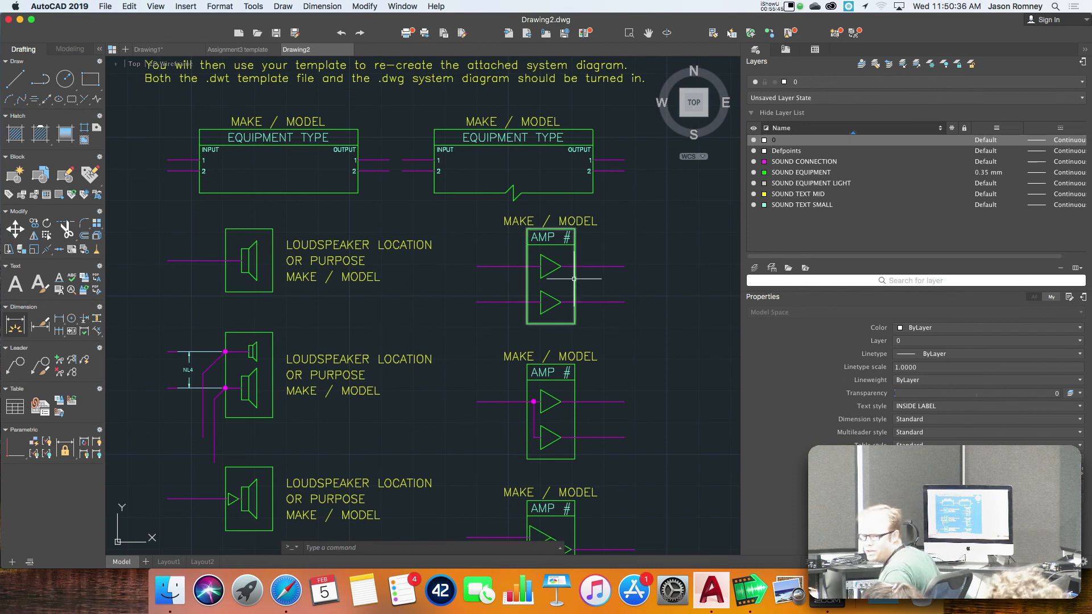
scroll(574, 279, down, 5)
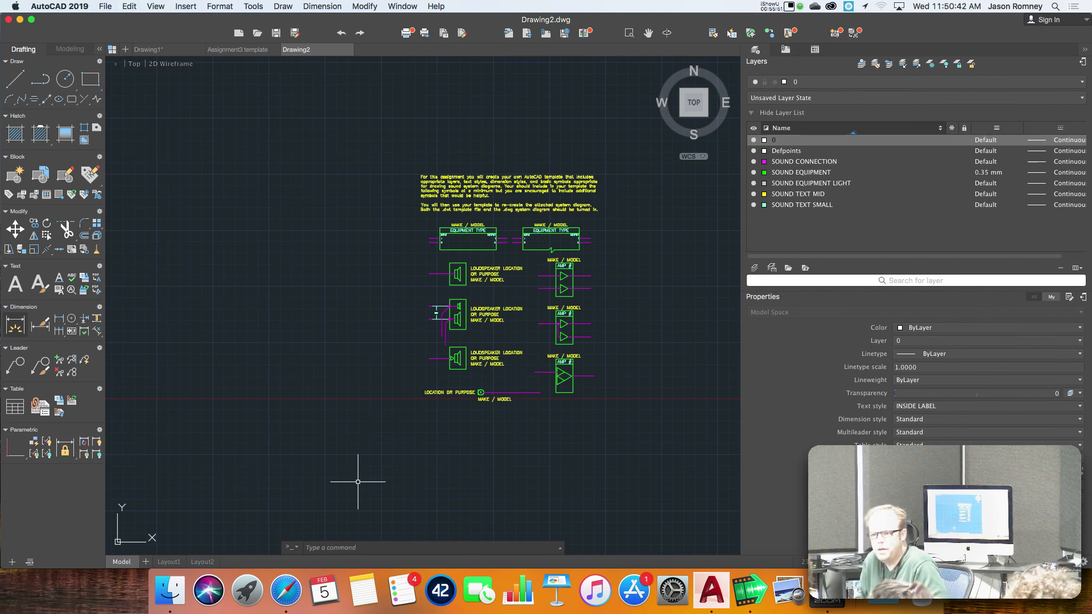
Step: Switch to Safari and open the Annotated System Diagram assignment from the course modules
key(super+Tab)
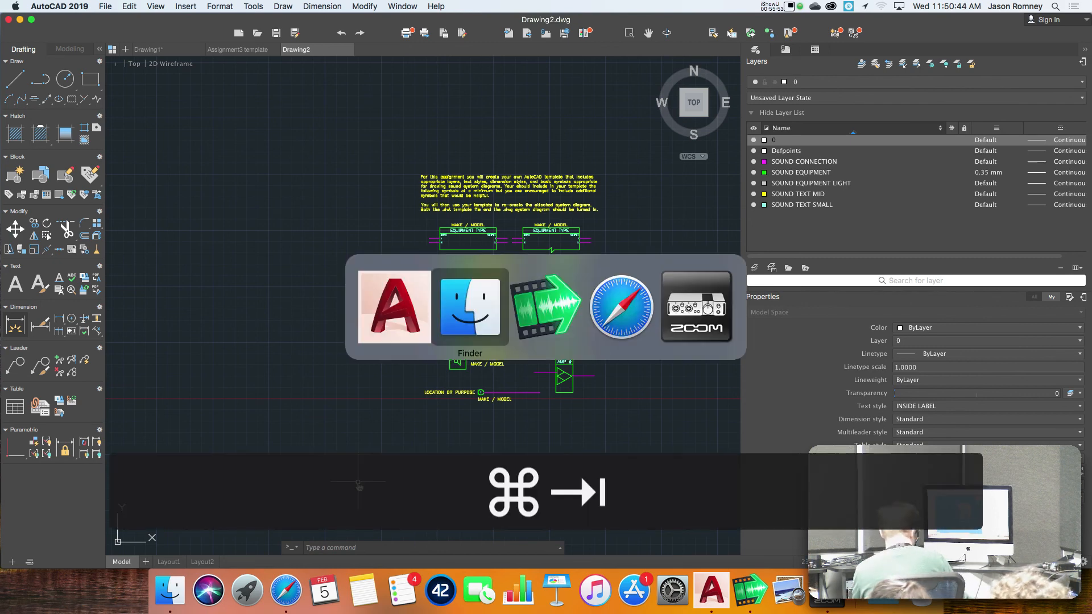
key(super+Tab)
key(super+Tab)
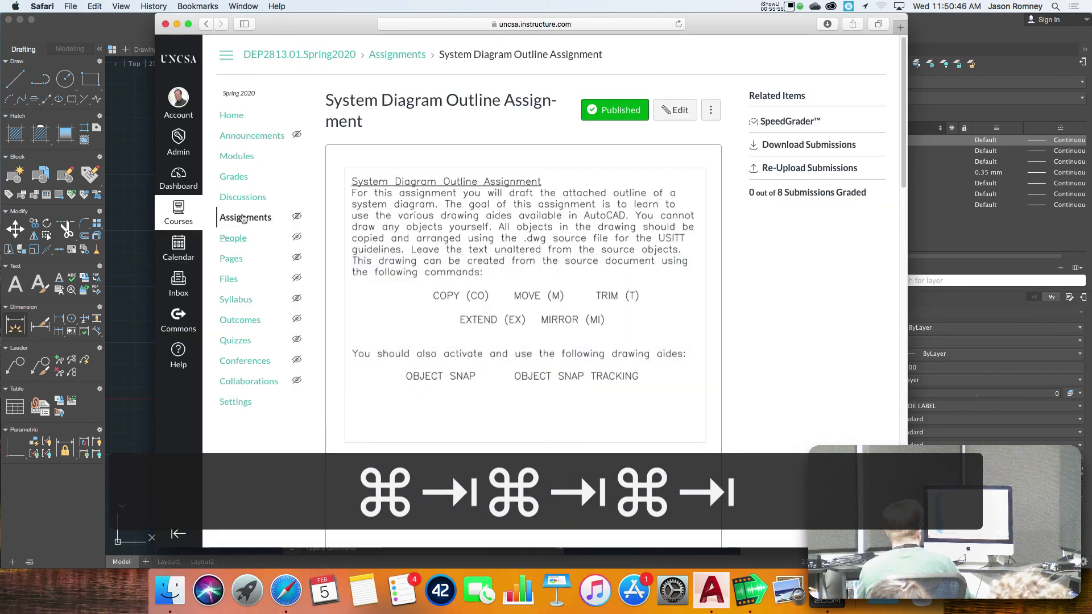
click(237, 158)
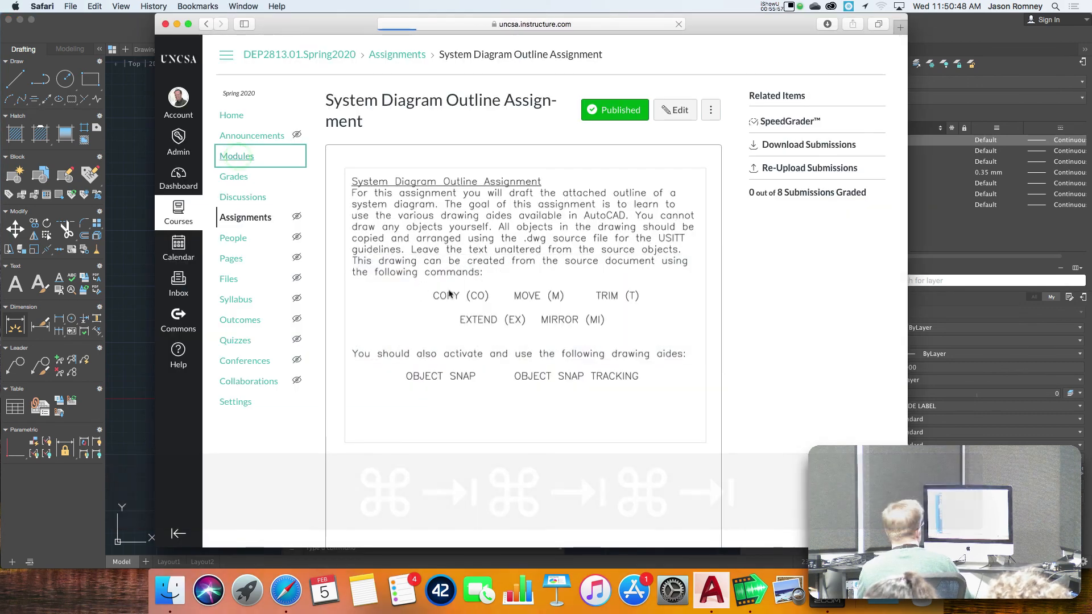
scroll(455, 319, down, 5)
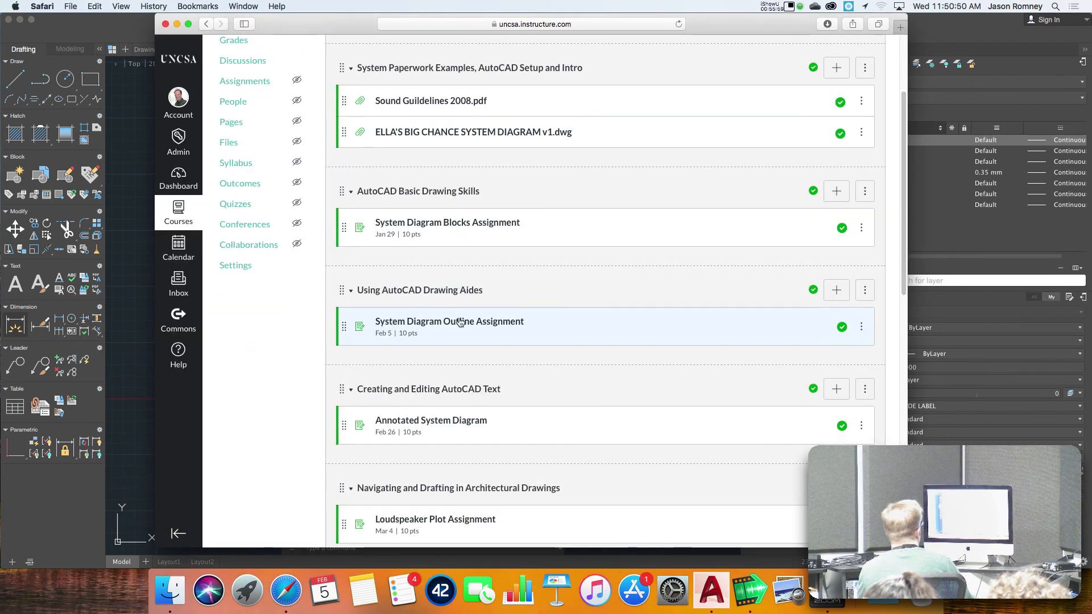
click(453, 421)
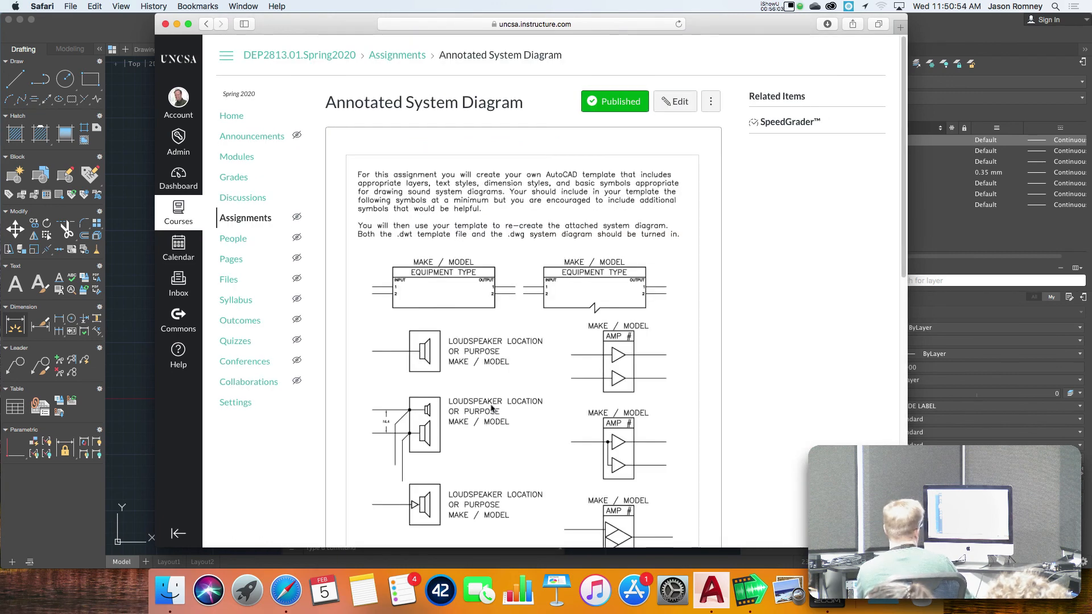
Step: Examine the assignment's instructions, required symbols and attached system diagram
scroll(586, 401, down, 3)
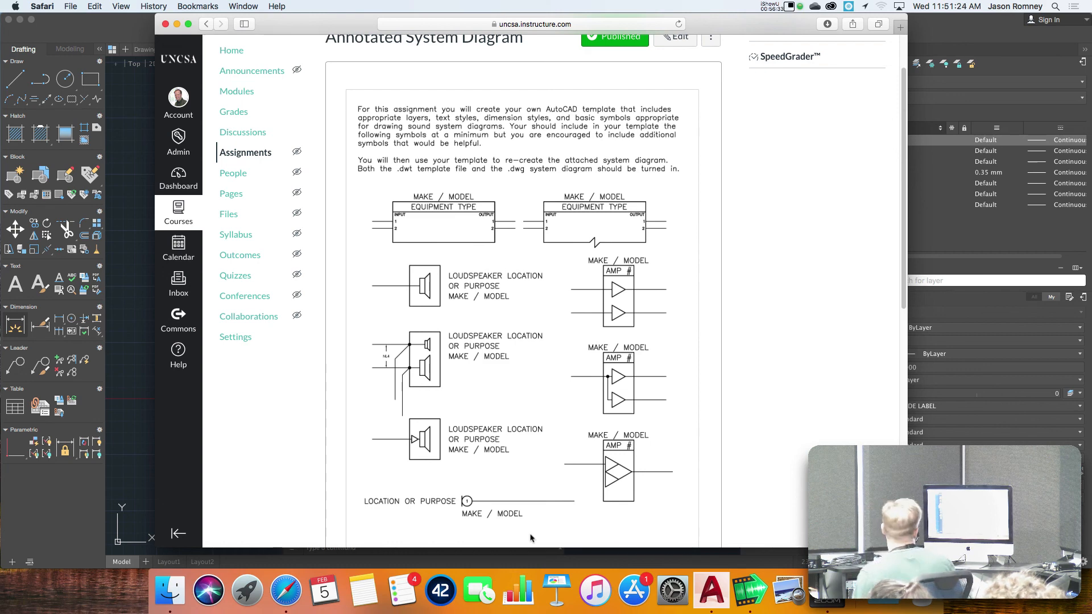
scroll(498, 439, up, 1)
scroll(498, 439, down, 15)
scroll(498, 439, up, 8)
scroll(498, 439, down, 5)
click(496, 435)
click(518, 390)
click(517, 391)
click(485, 401)
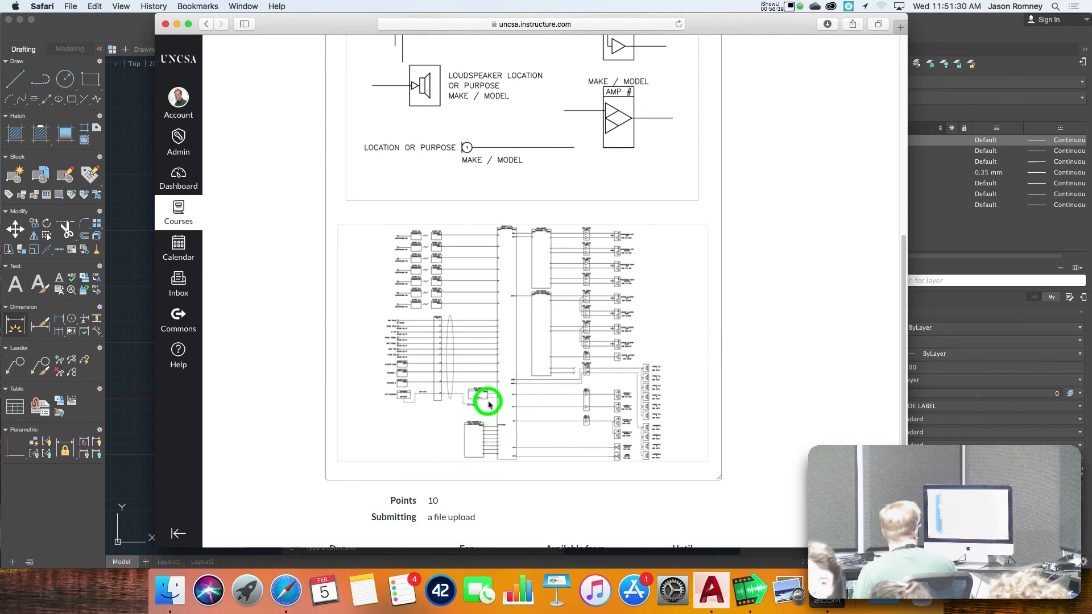
Step: Save the attached system diagram image to Downloads and open SAMPLE SYSTEM DIAGRAM.png in Preview
right_click(467, 397)
click(552, 422)
click(883, 593)
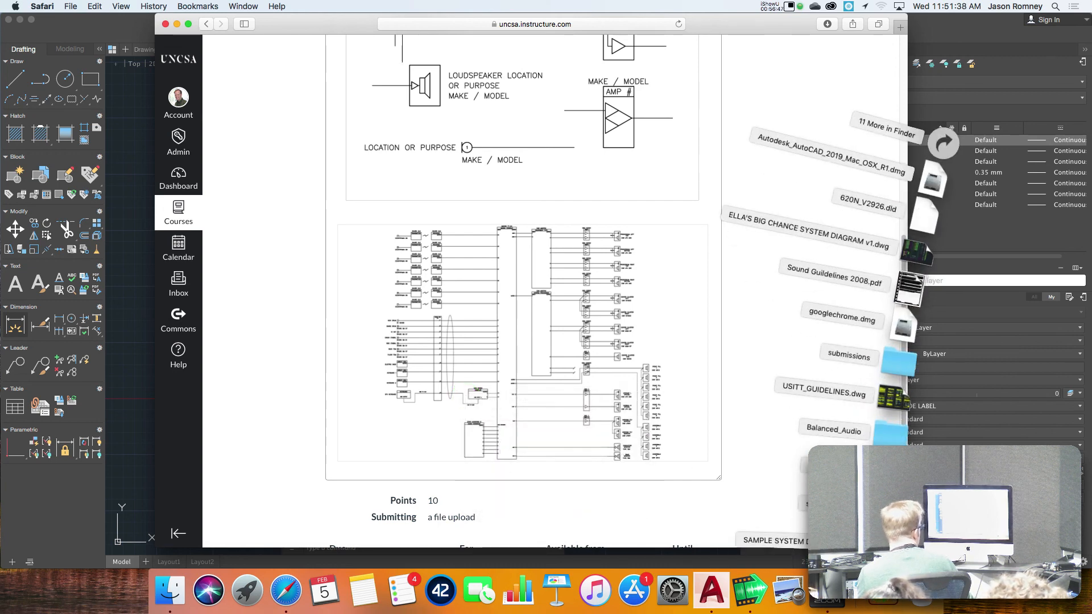
click(876, 543)
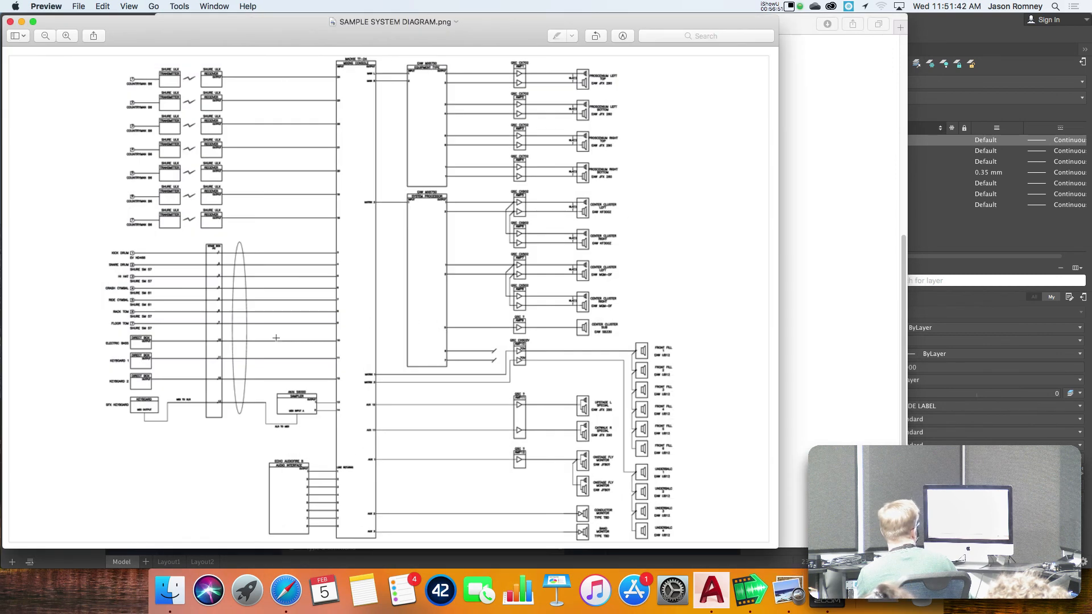
Step: Examine the stage box connections and the ellipse grouping their lines in the sample system diagram
click(67, 37)
click(68, 36)
click(67, 36)
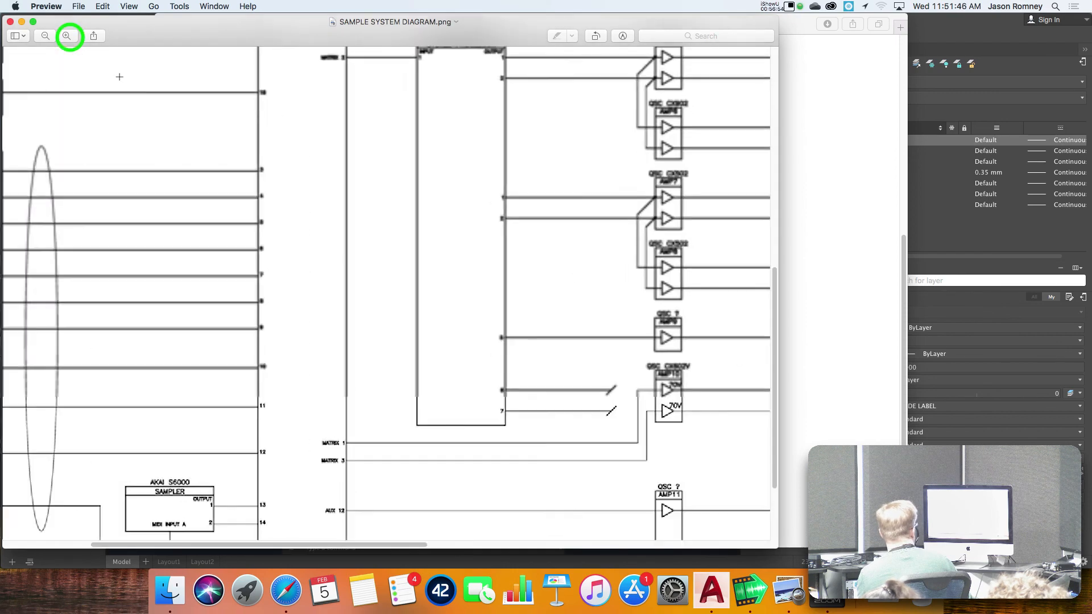
scroll(190, 142, left, 10)
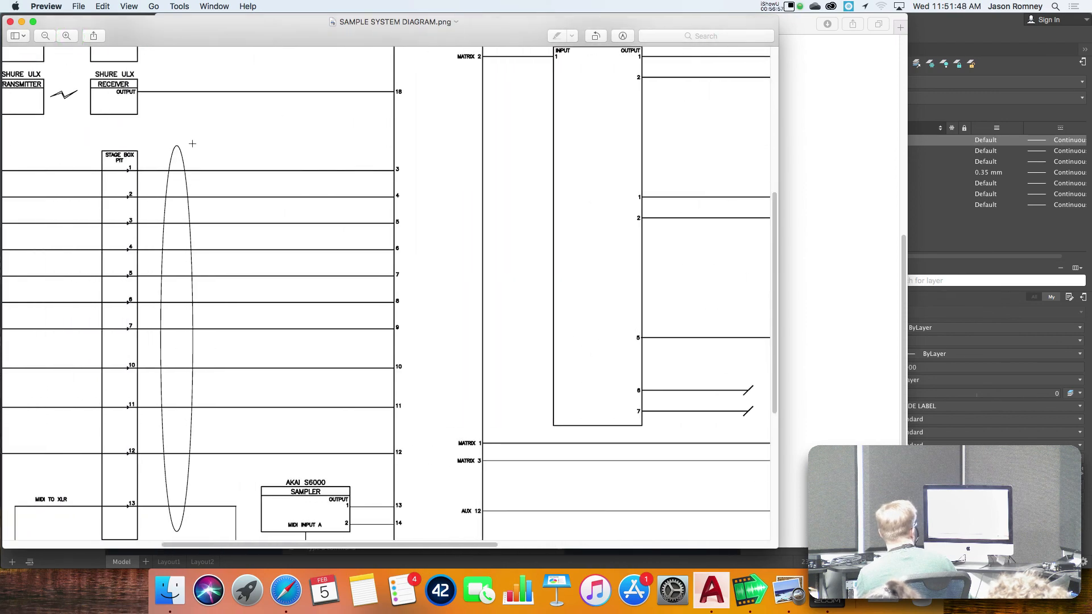
scroll(192, 143, left, 4)
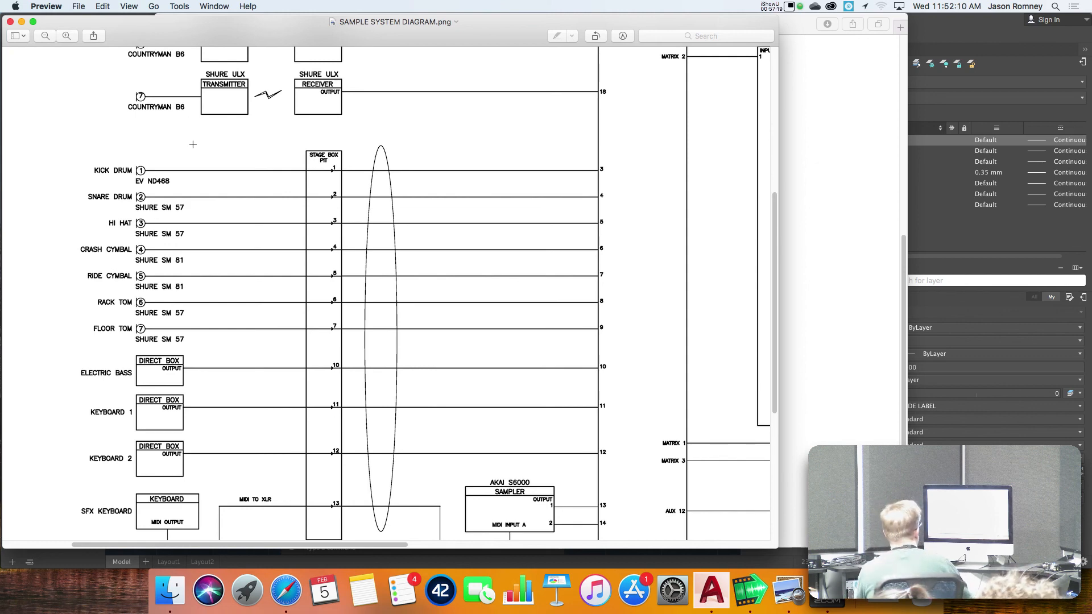
Step: Switch to AutoCAD and draw a wide horizontal ellipse with a minor radius of about 1.05 beside the instruction text
key(super+Tab)
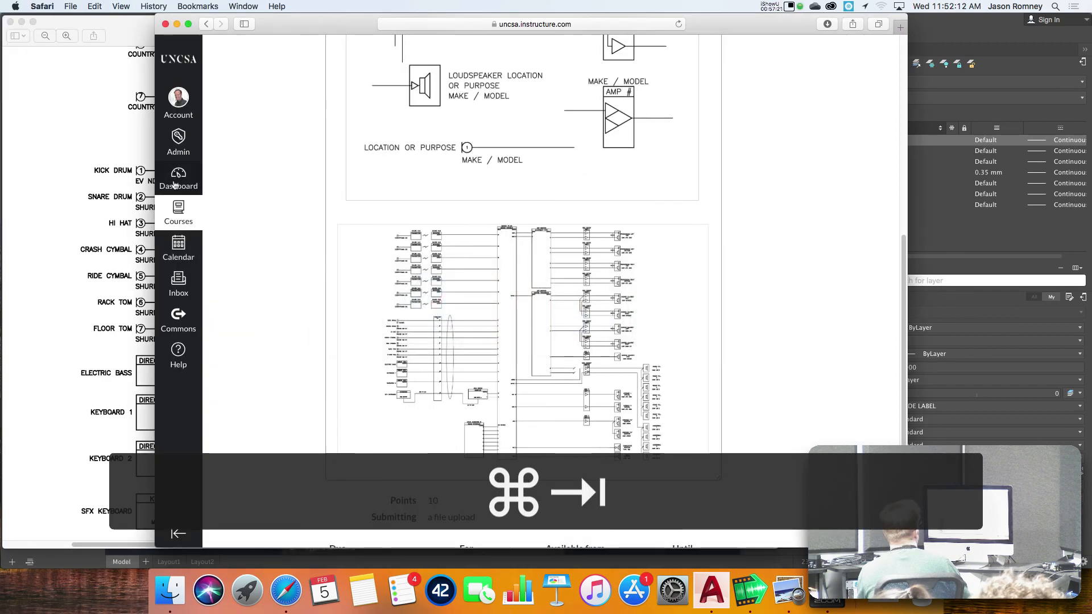
key(super+Tab)
key(super+Tab)
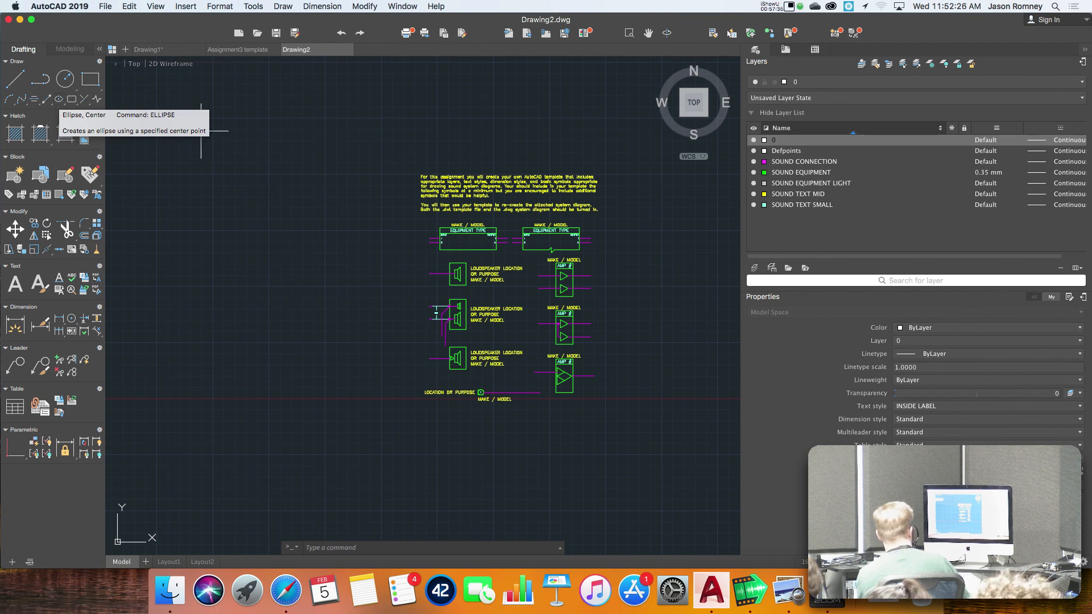
text(ellip)
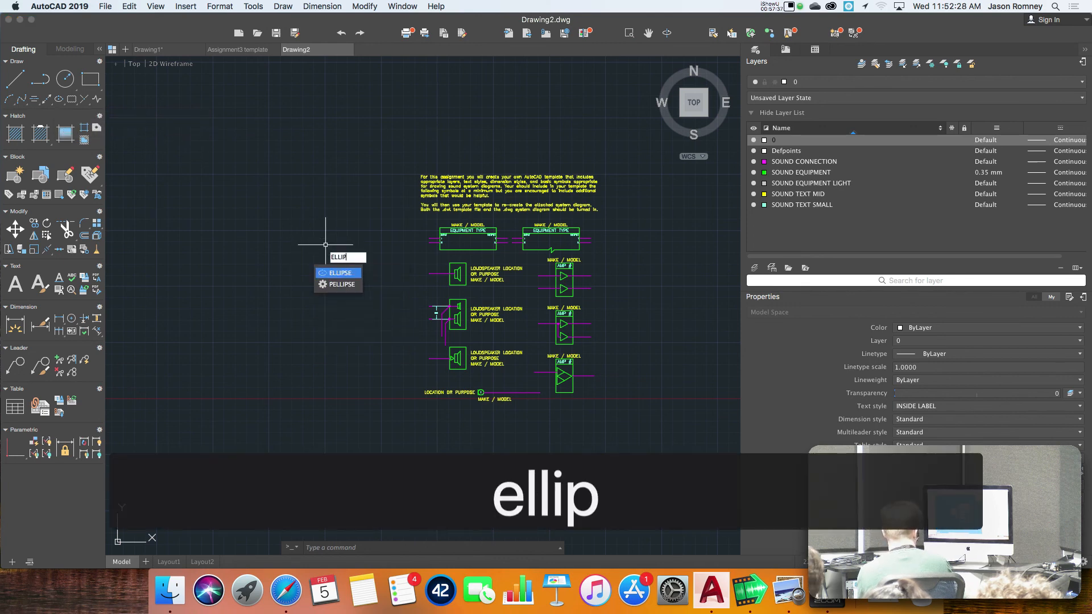
key(Return)
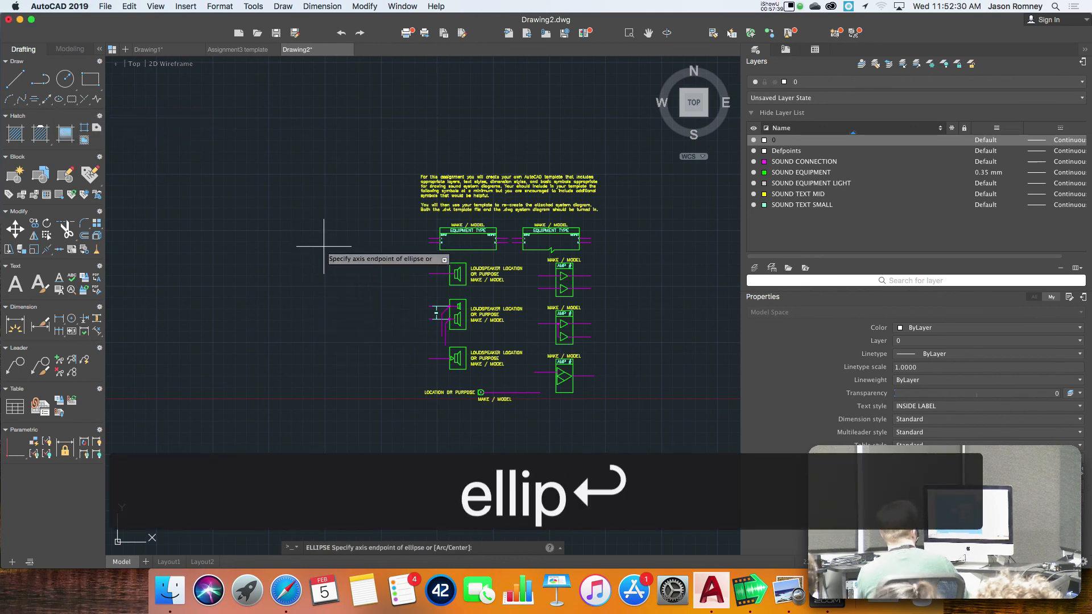
click(290, 170)
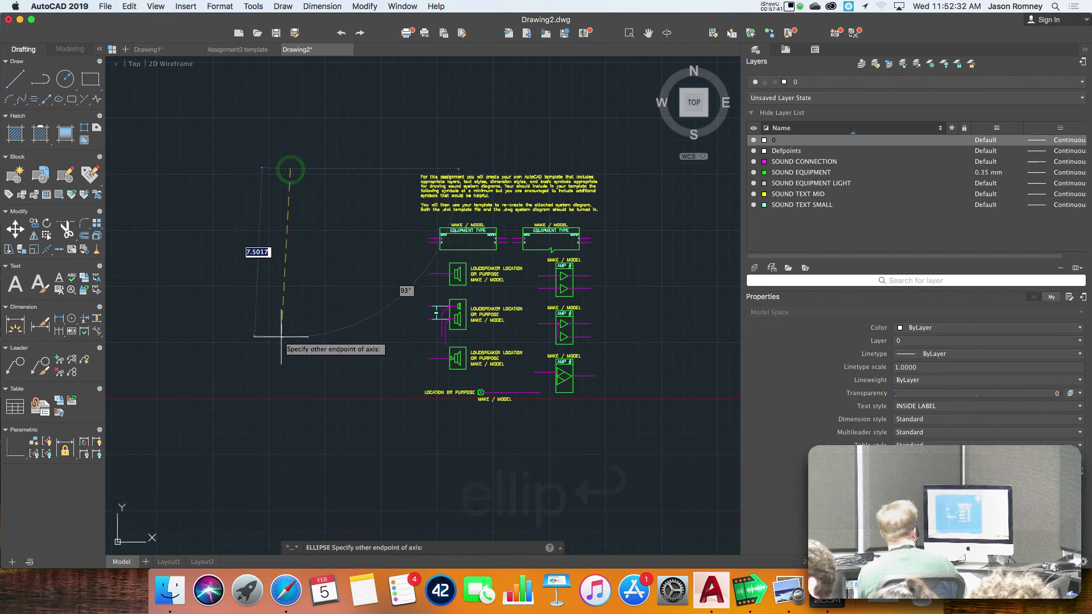
click(290, 216)
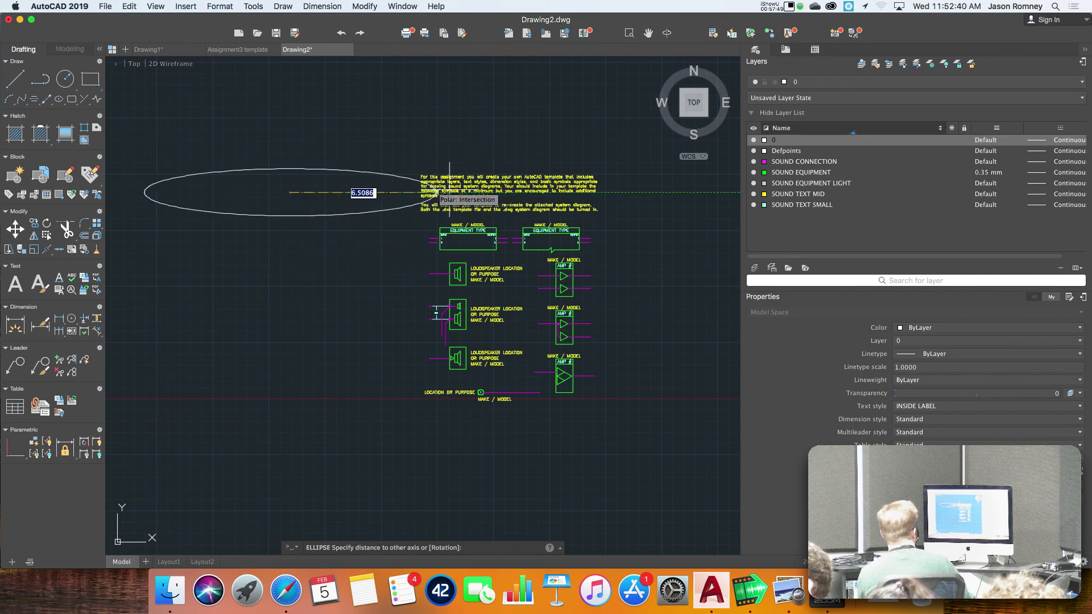
click(460, 192)
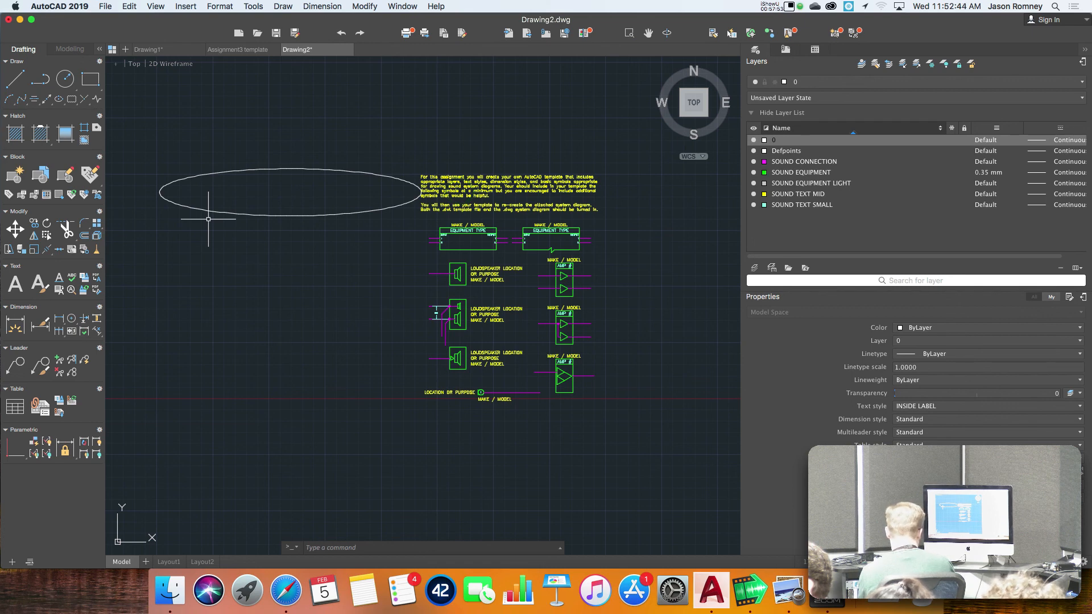
Step: Rotate the ellipse about its center to stand vertically
text(ro)
key(Return)
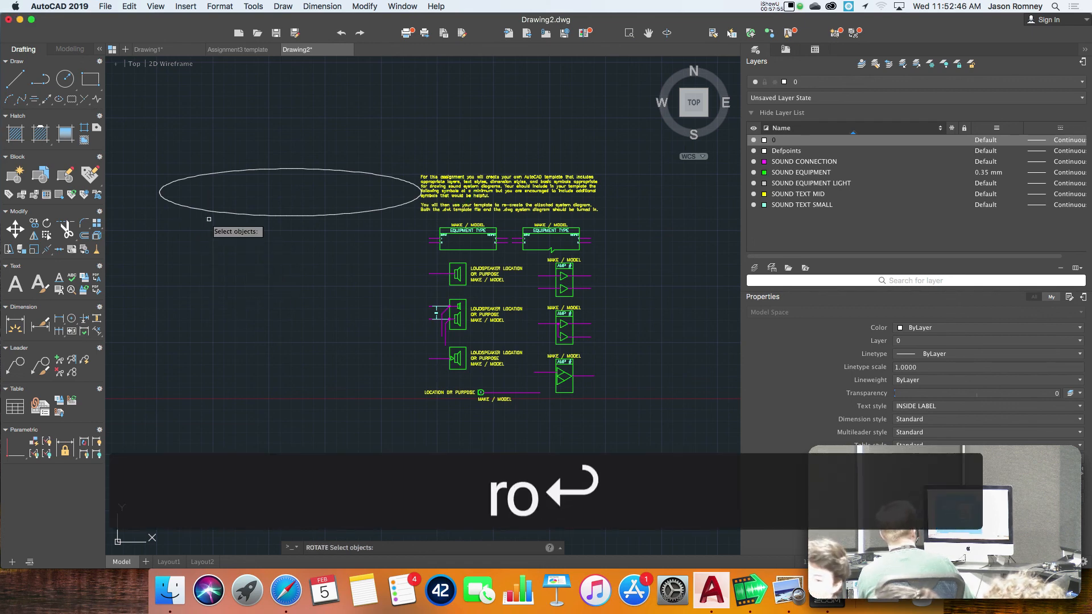
click(216, 211)
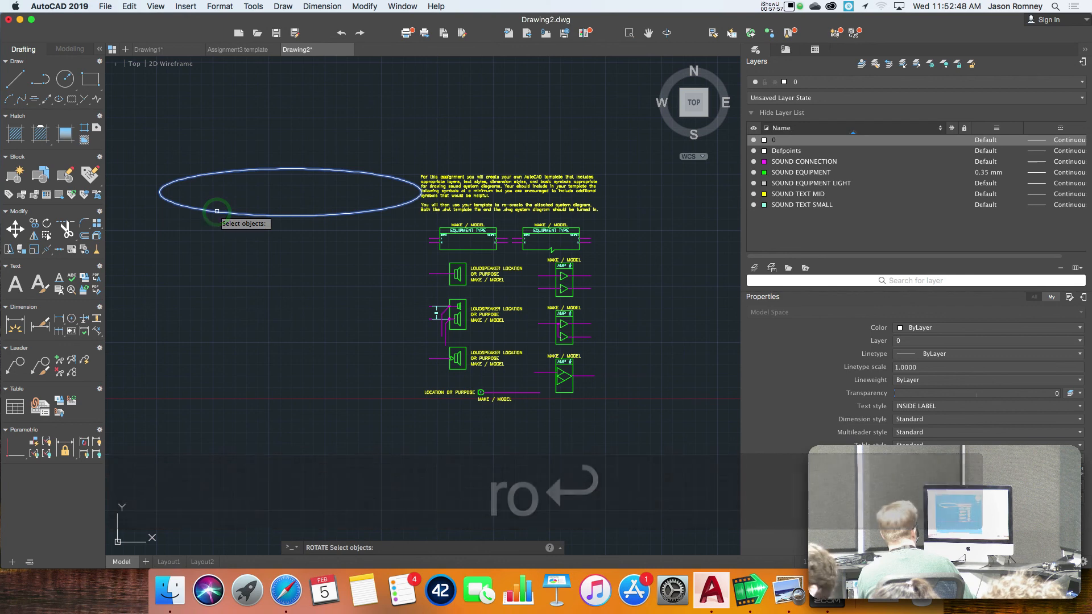
right_click(217, 211)
click(290, 192)
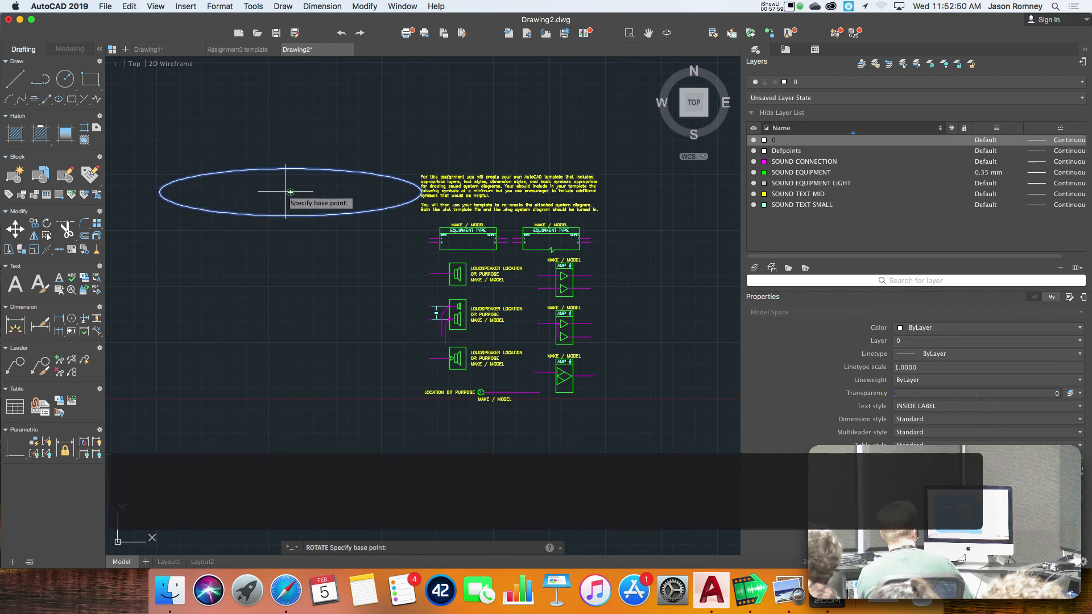
click(288, 253)
Step: Stretch the vertical ellipse's lower end to a major radius of about 12.8, keeping its width
click(292, 322)
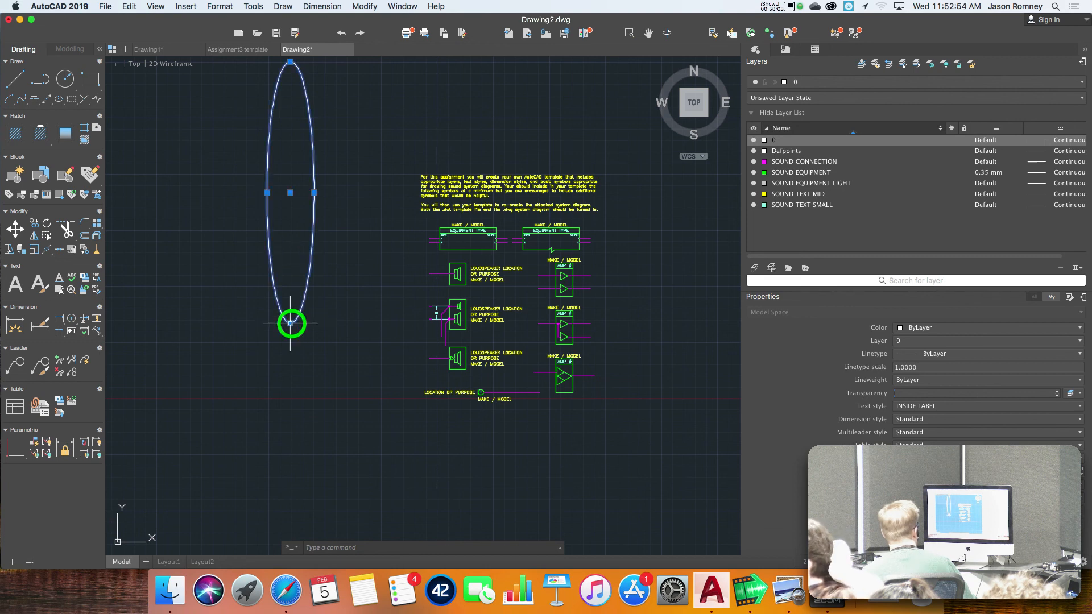
click(290, 323)
click(273, 481)
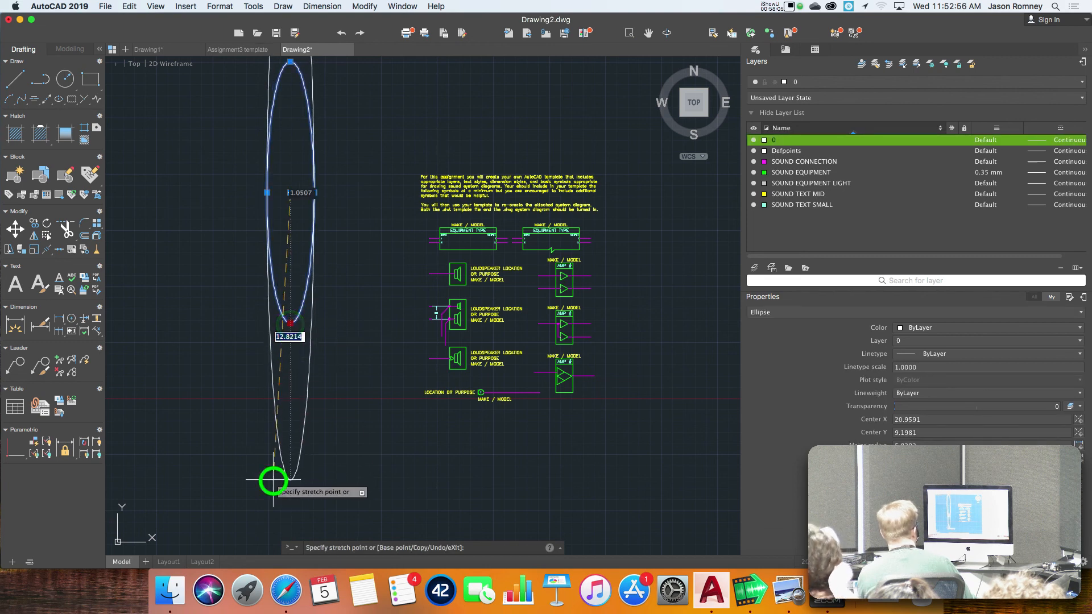
click(314, 192)
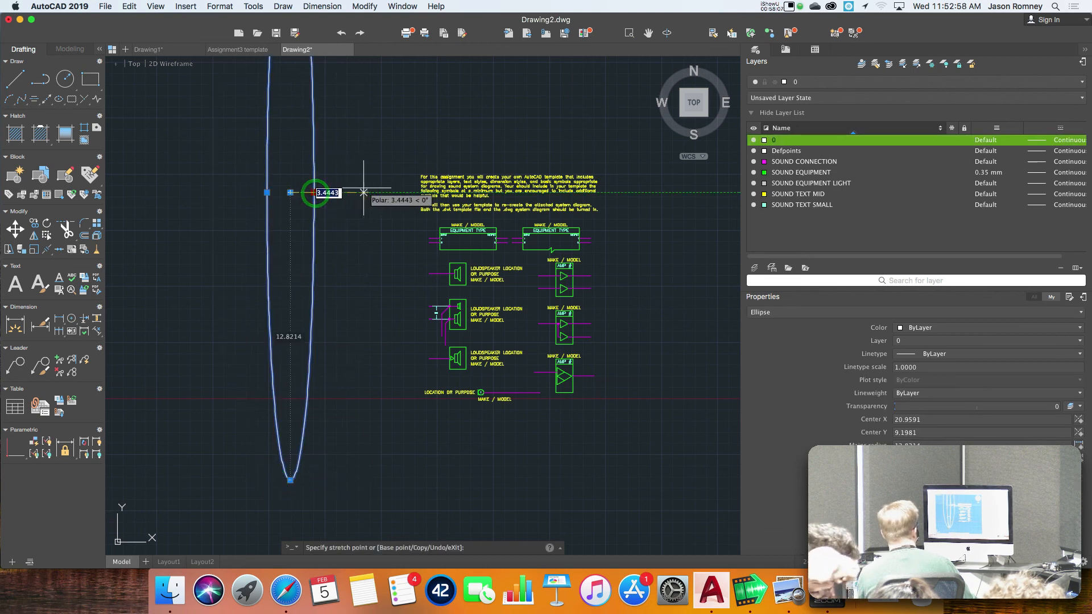
click(315, 193)
key(Escape)
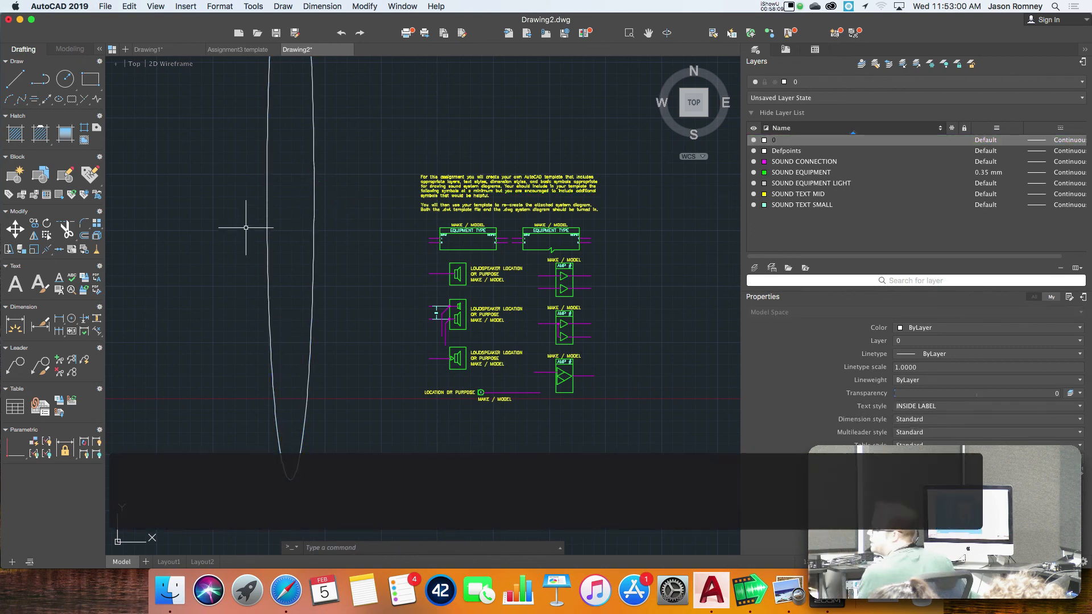